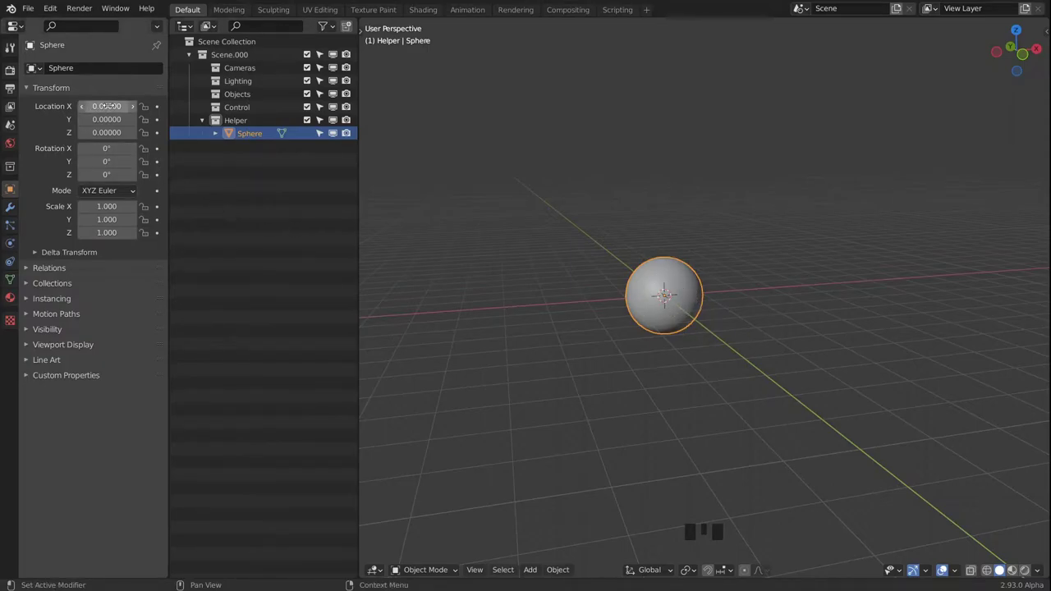
Move the sphere to location X 5, Y 5, Z 5
click(130, 106)
text(5)
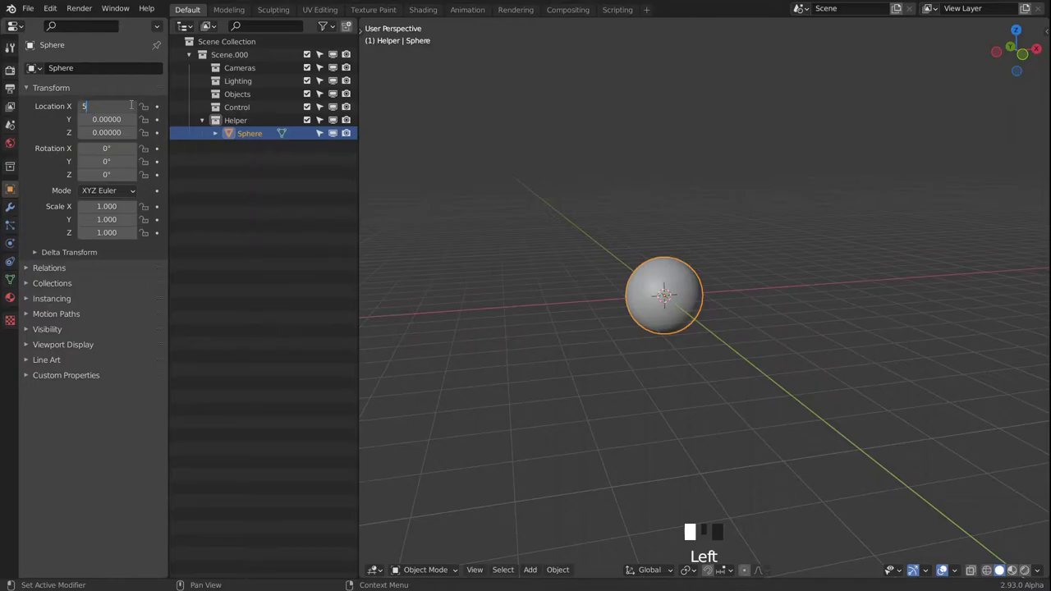
key(Return)
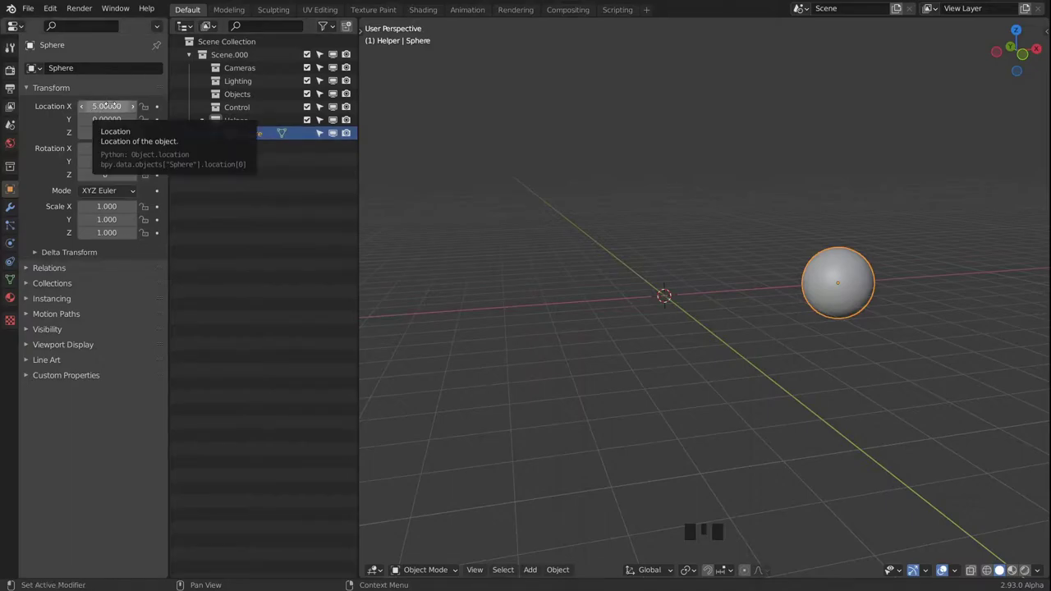
key(ctrl+v)
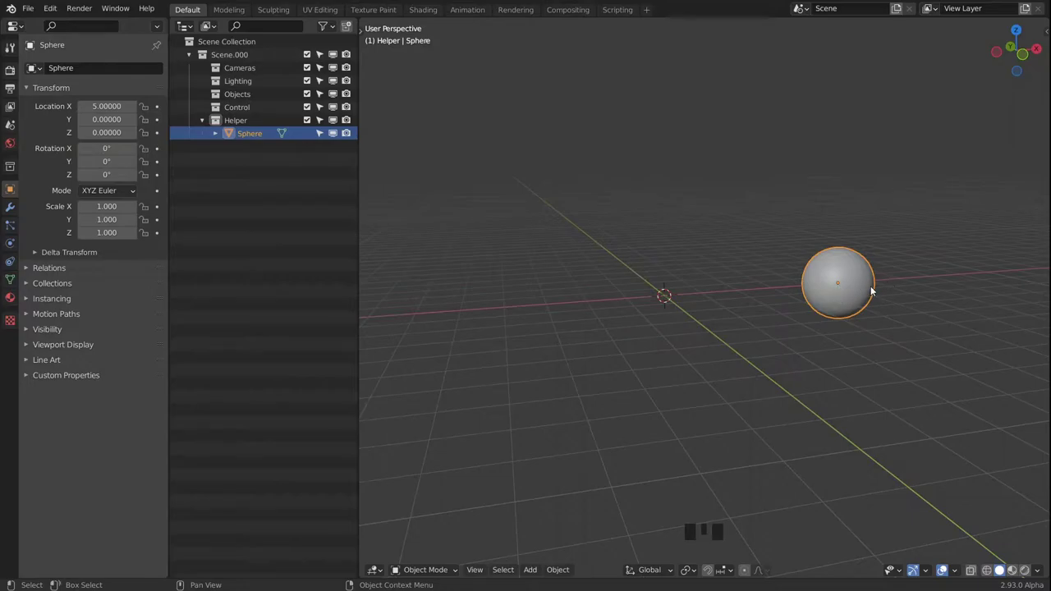
click(113, 122)
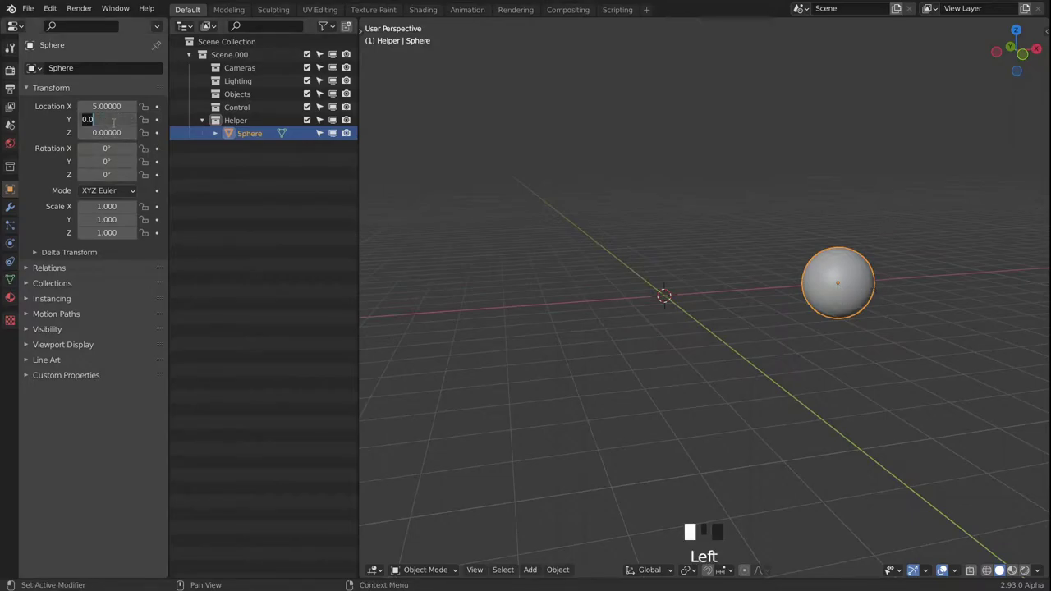
text(5.00000)
key(Return)
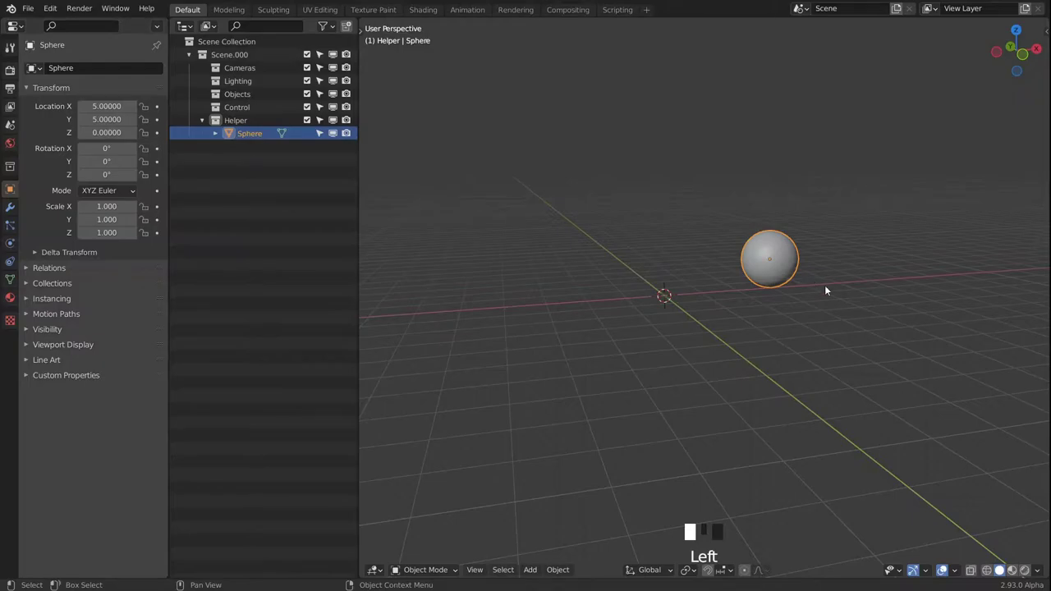
middle_drag(817, 247, 422, 207)
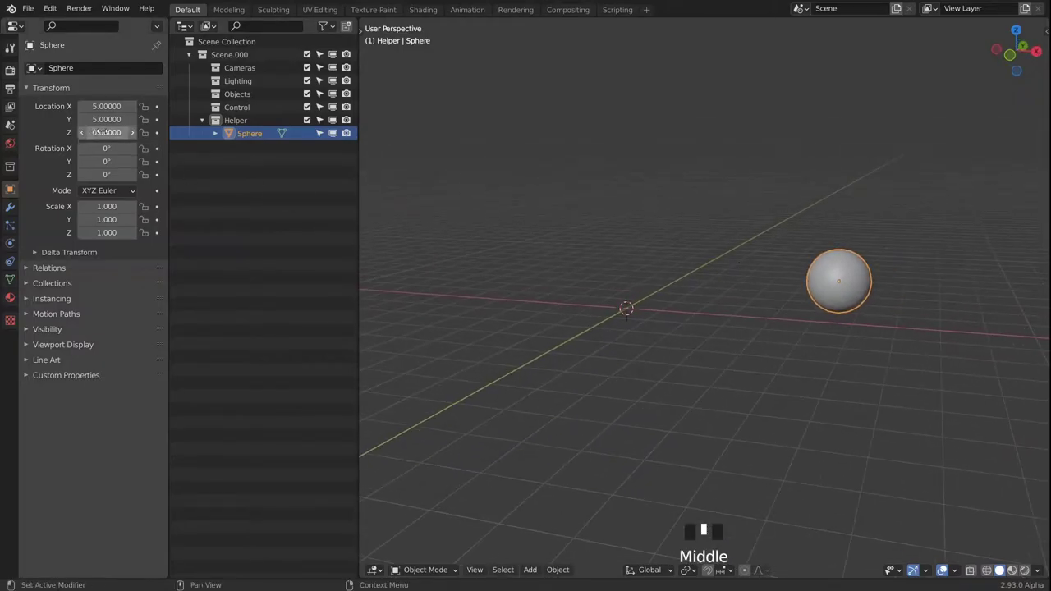
click(107, 132)
text(5)
key(Return)
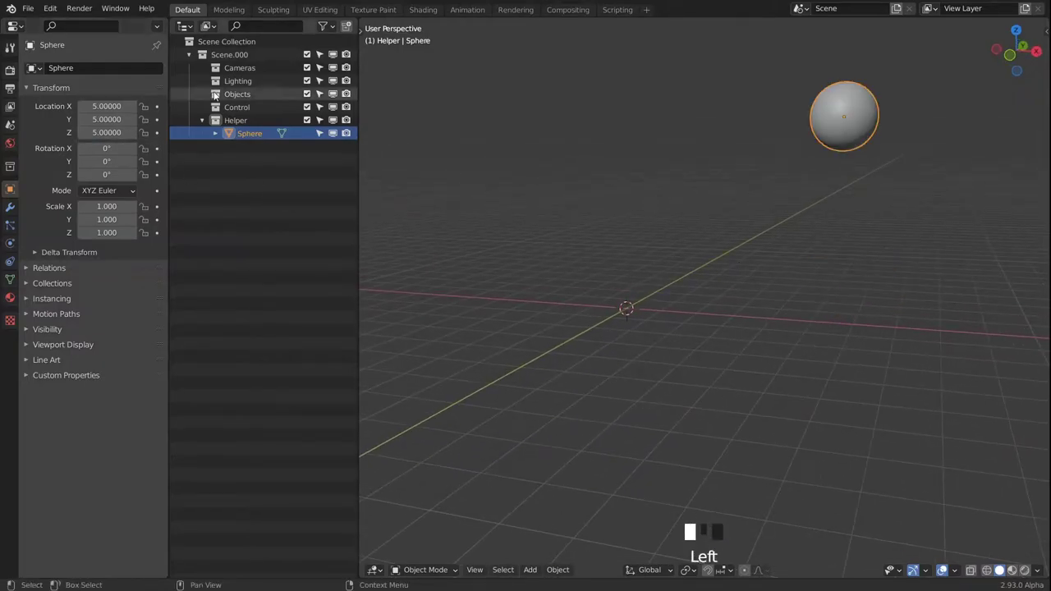
Draw a freehand annotation line from the world origin through the sphere and past it, and erase the line again
middle_drag(732, 155, 680, 220)
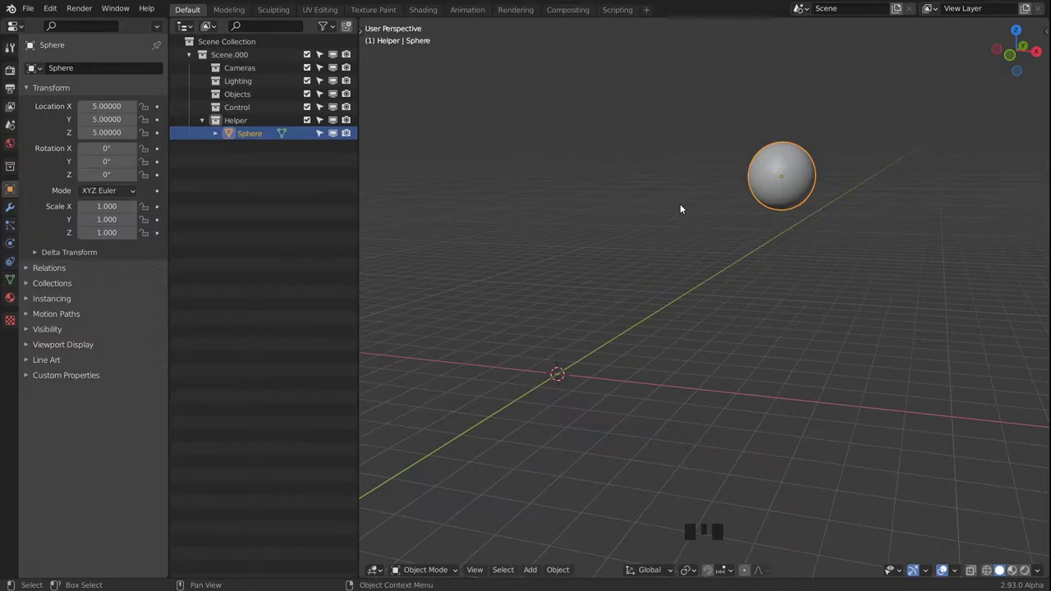
middle_drag(769, 239, 727, 320)
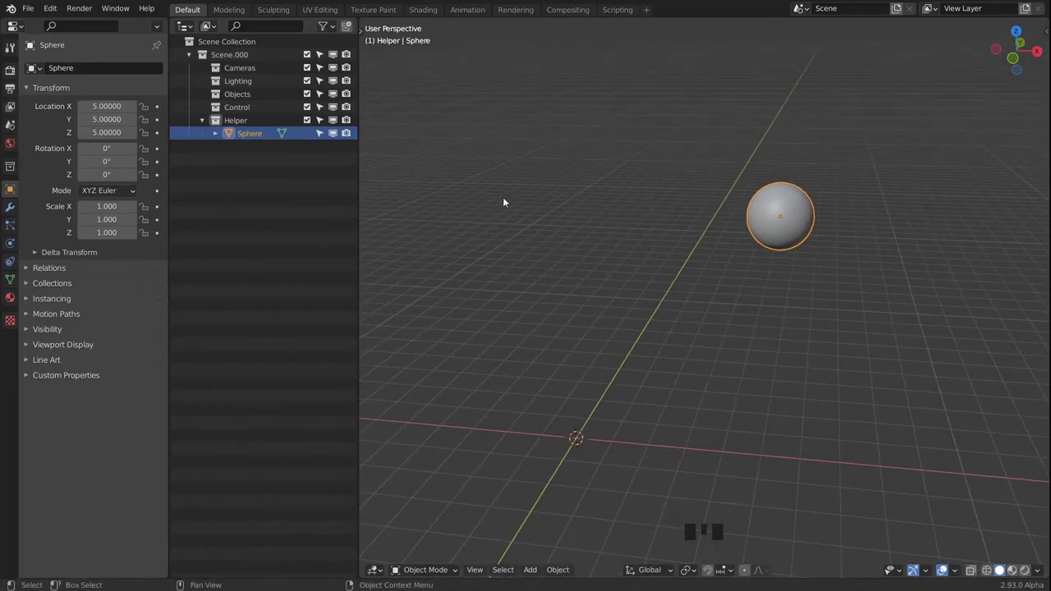
middle_drag(710, 372, 799, 293)
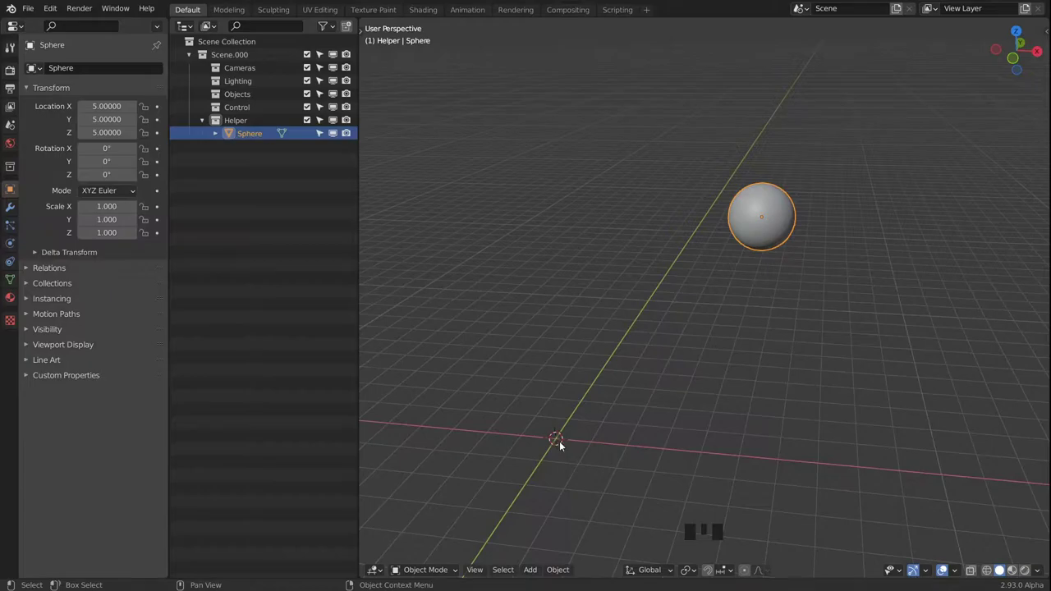
middle_drag(555, 436, 562, 432)
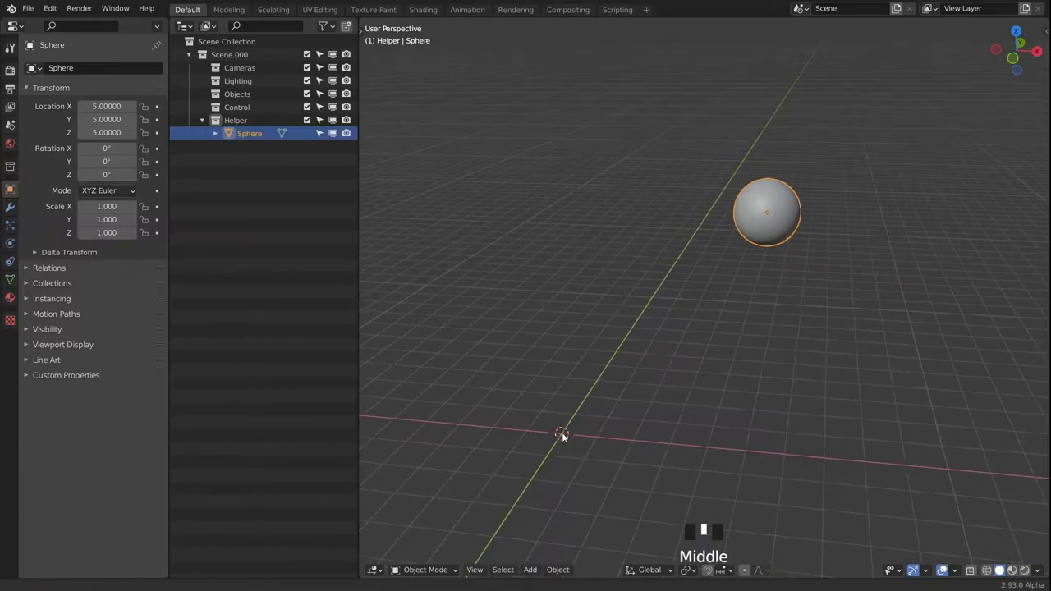
key(d)
drag(560, 434, 875, 82)
key(d)
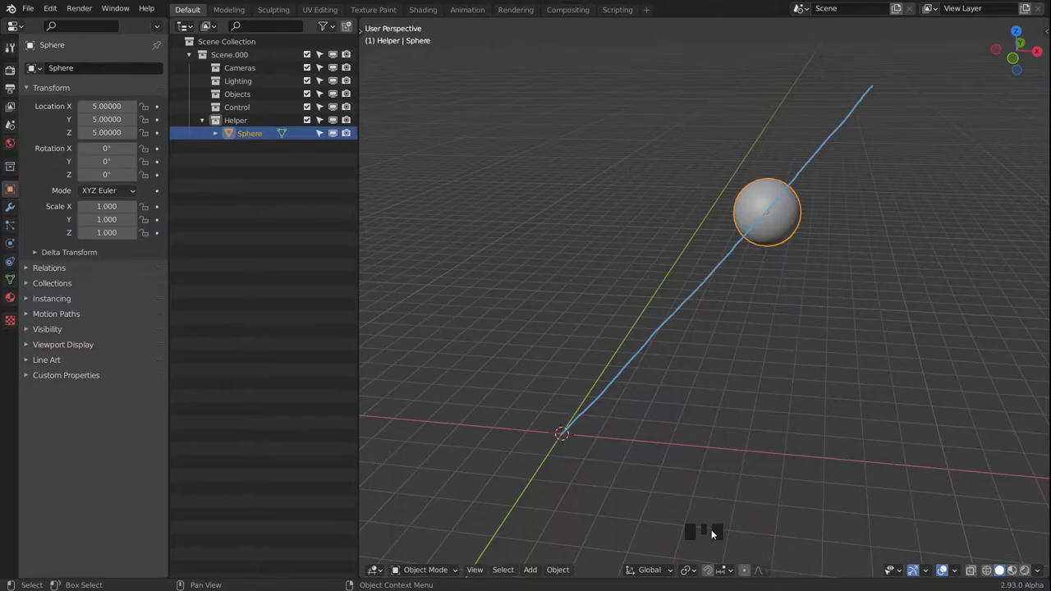
mouse_move(866, 88)
right_down()
mouse_move(823, 154)
mouse_move(560, 433)
right_up()
Split the 3D viewport horizontally, turn the lower area into a Geometry Node Editor and create a new node tree for the sphere
drag(361, 575, 369, 256)
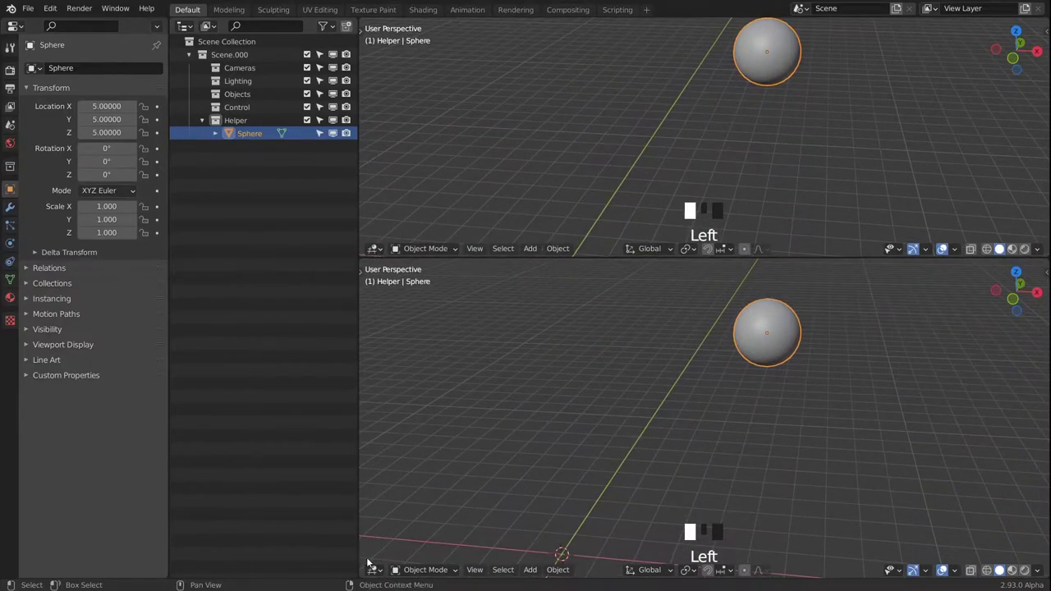
click(373, 569)
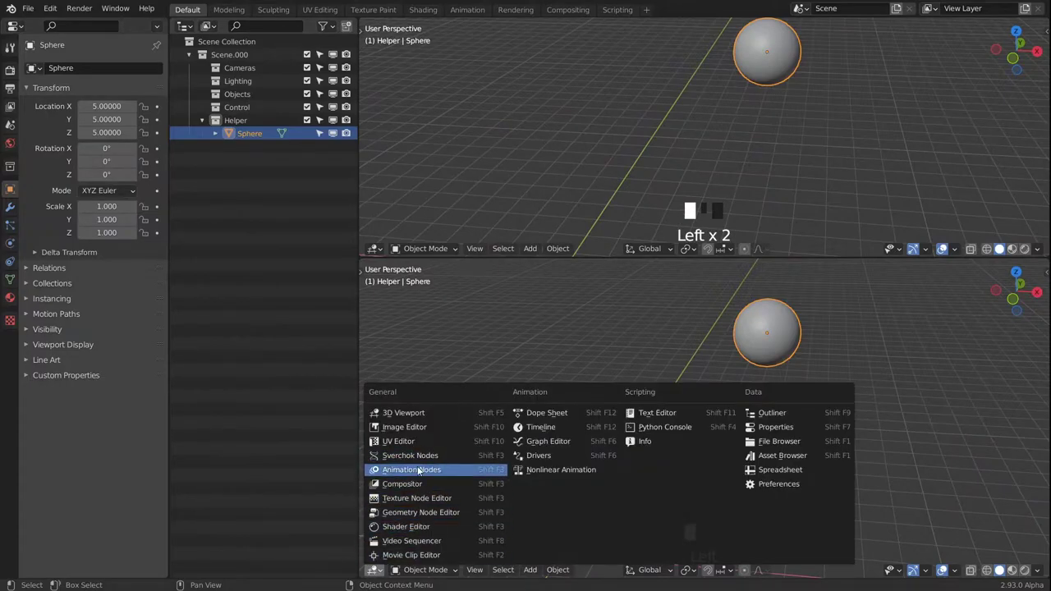
click(419, 512)
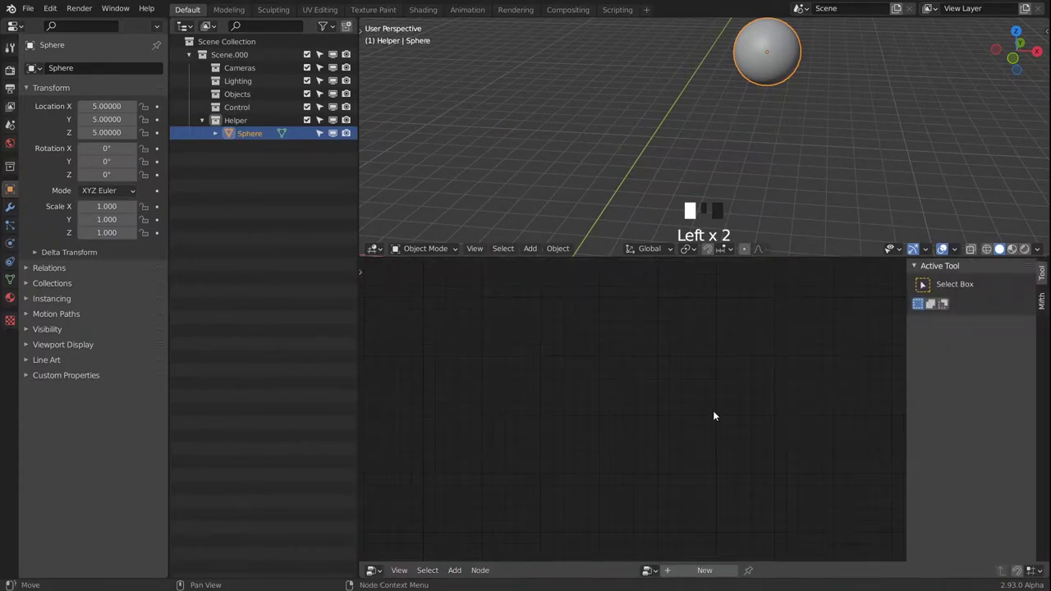
click(704, 570)
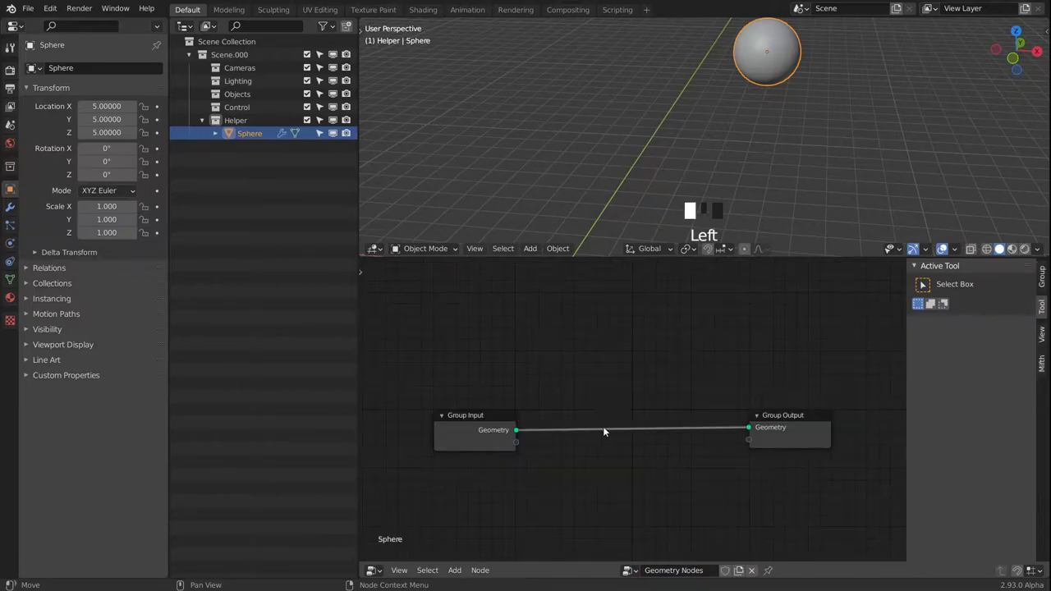
Add a Transform node on the link between Group Input and Group Output
middle_drag(600, 429, 614, 427)
key(shift+a)
mouse_move(624, 470)
mouse_move(628, 431)
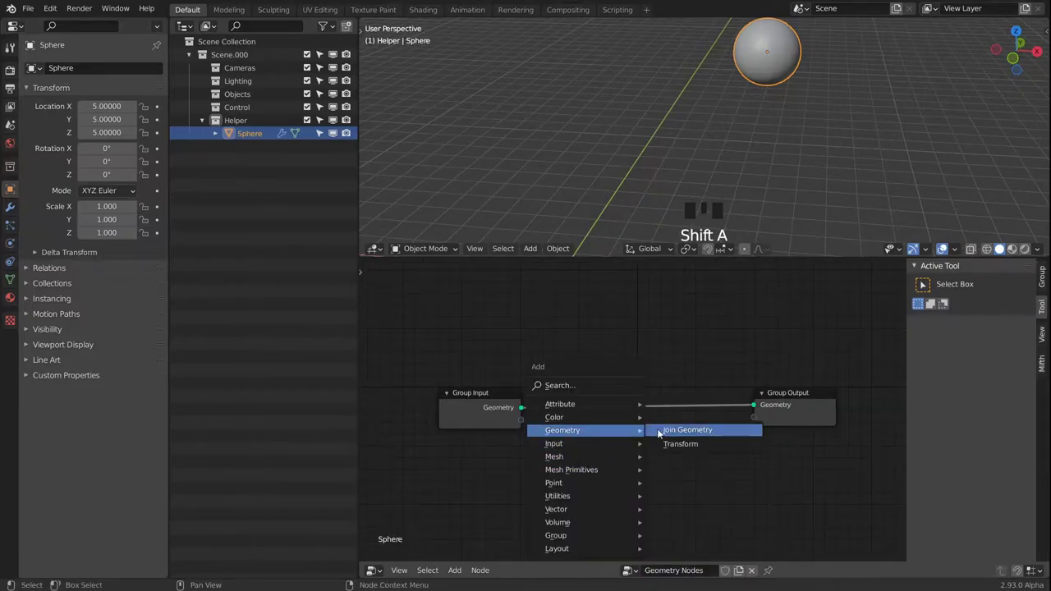
click(665, 446)
click(631, 386)
middle_drag(519, 495, 554, 432)
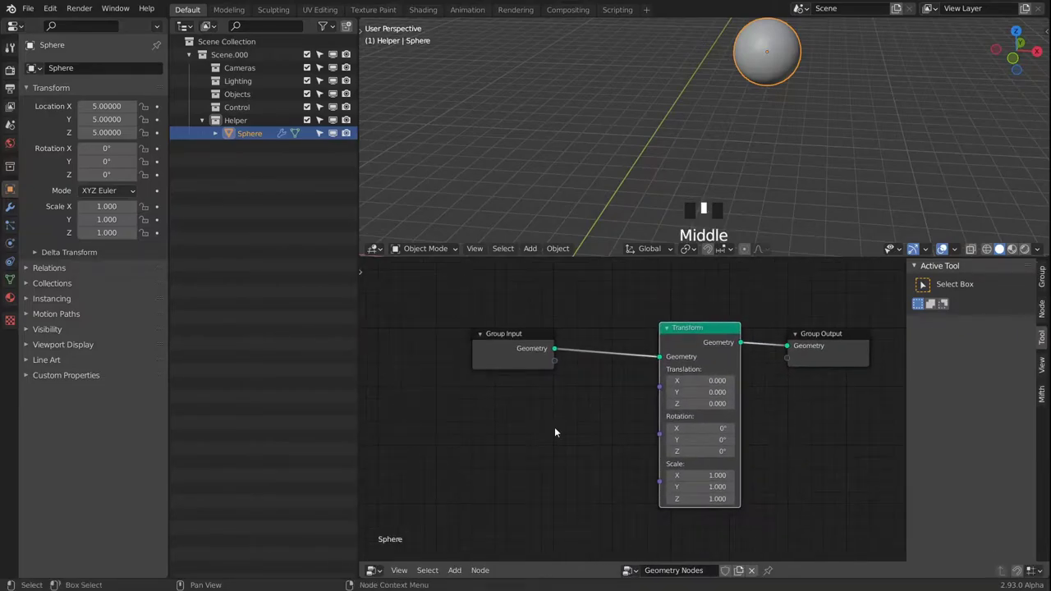
Add a Plain Axes empty at the world origin and rename it A
click(779, 59)
middle_click(729, 121)
scroll(741, 99, down, 2)
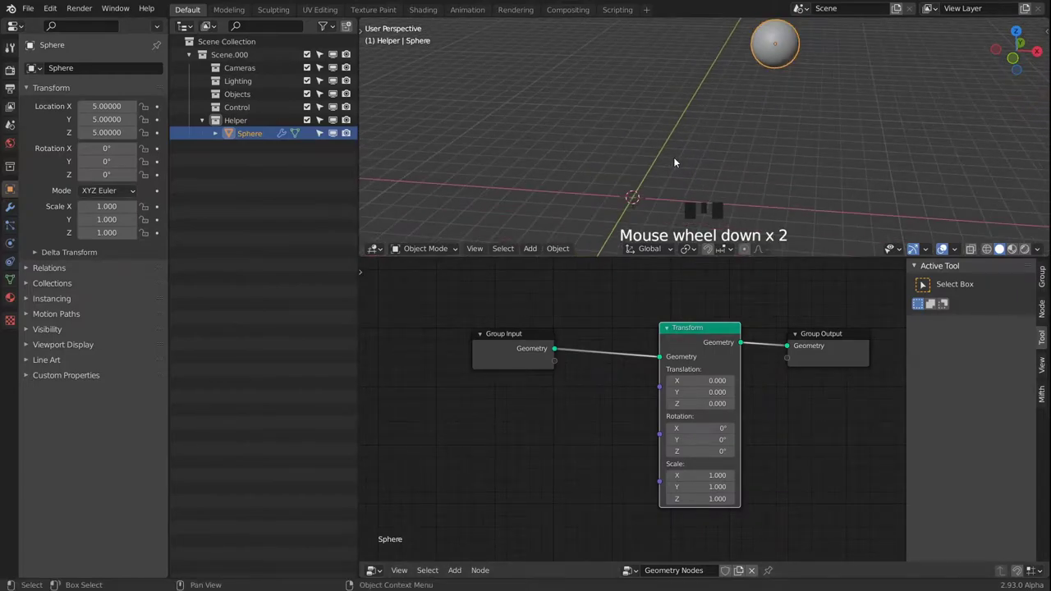
key(shift+a)
mouse_move(628, 289)
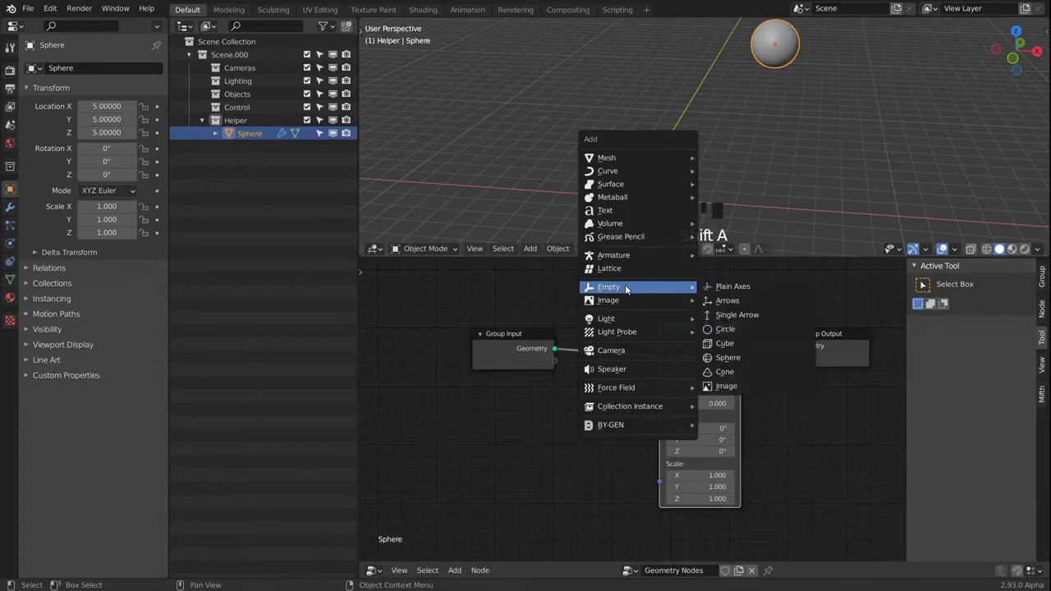
click(729, 286)
click(247, 134)
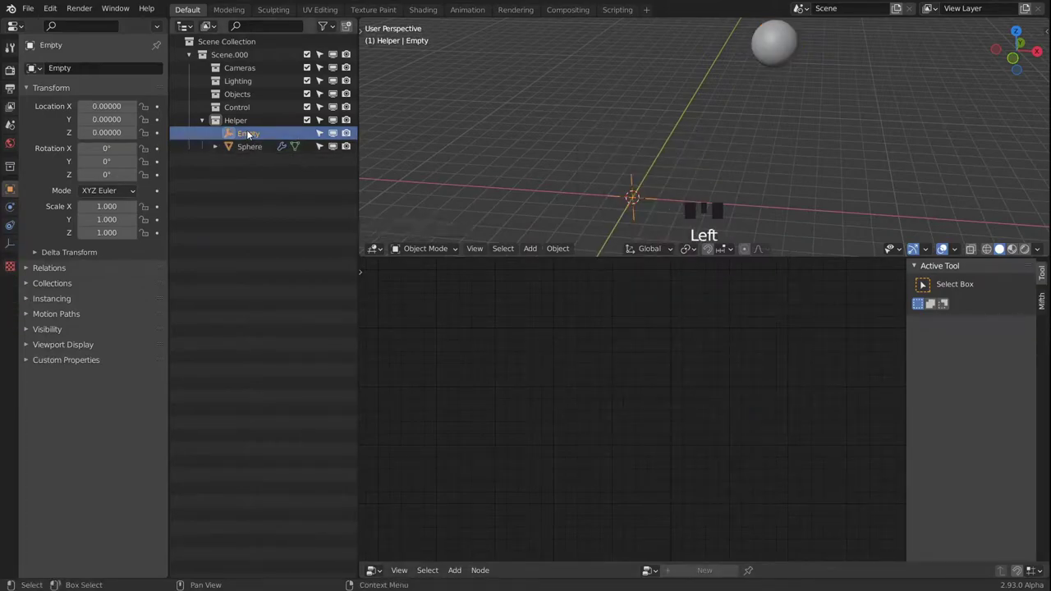
double_click(248, 134)
text(A)
key(Return)
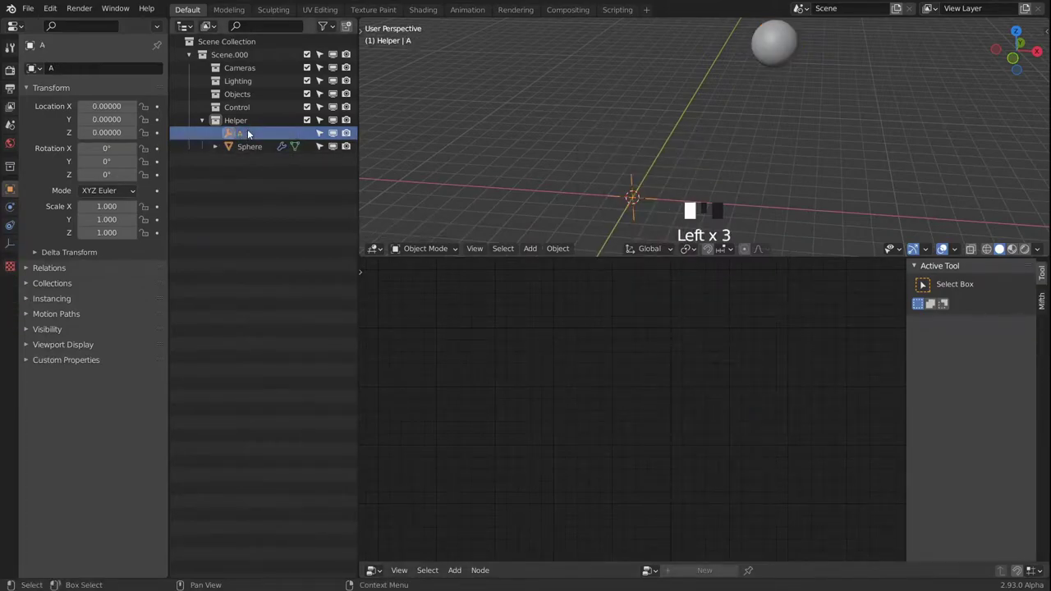
Move empty A freely away from the origin to about X -0.88, Y 0.44, Z 1.47
middle_drag(650, 179, 655, 152)
key(g)
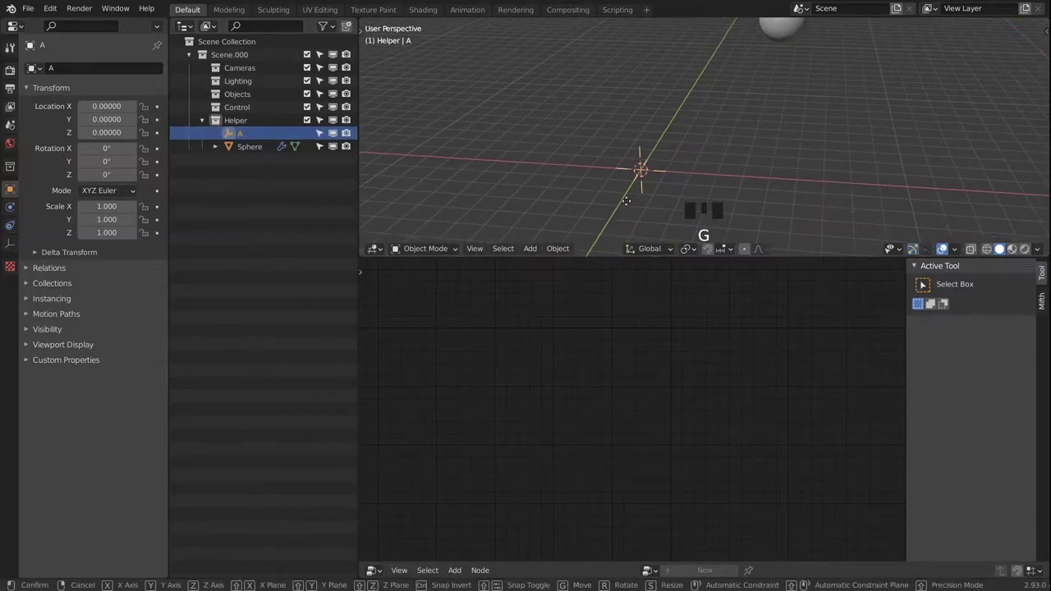
click(563, 156)
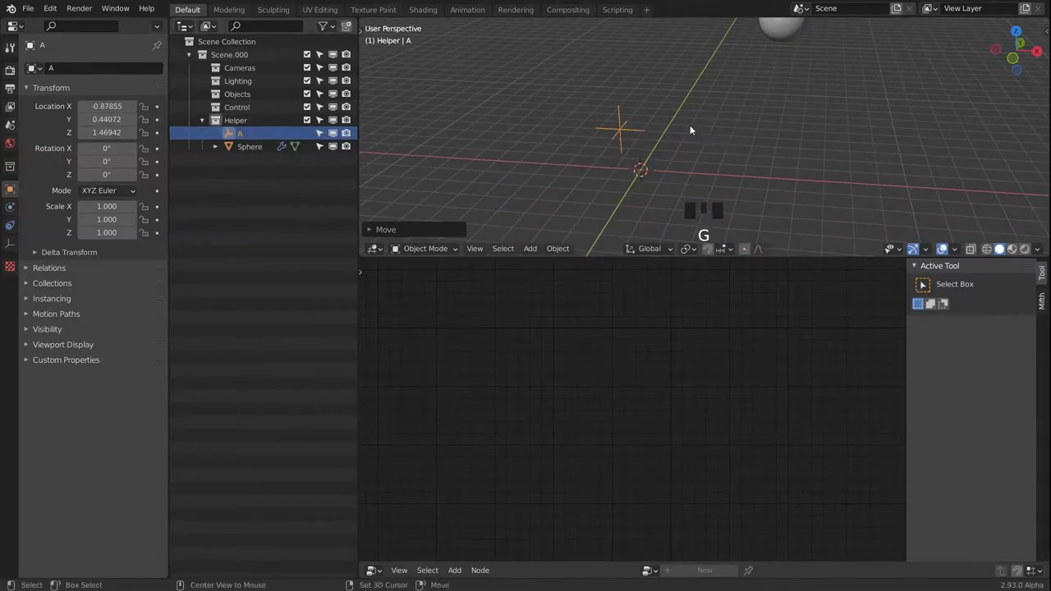
Duplicate empty A, place the copy at about X 1.43, Y 0.64, Z 0.93 and rename it B
key(shift+d)
click(712, 152)
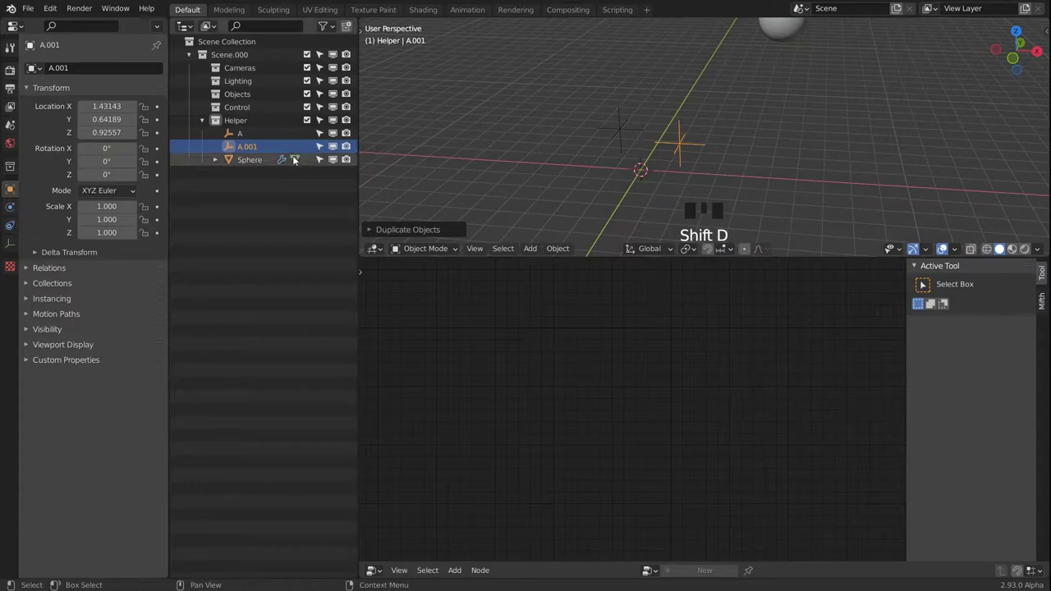
double_click(246, 146)
text(B)
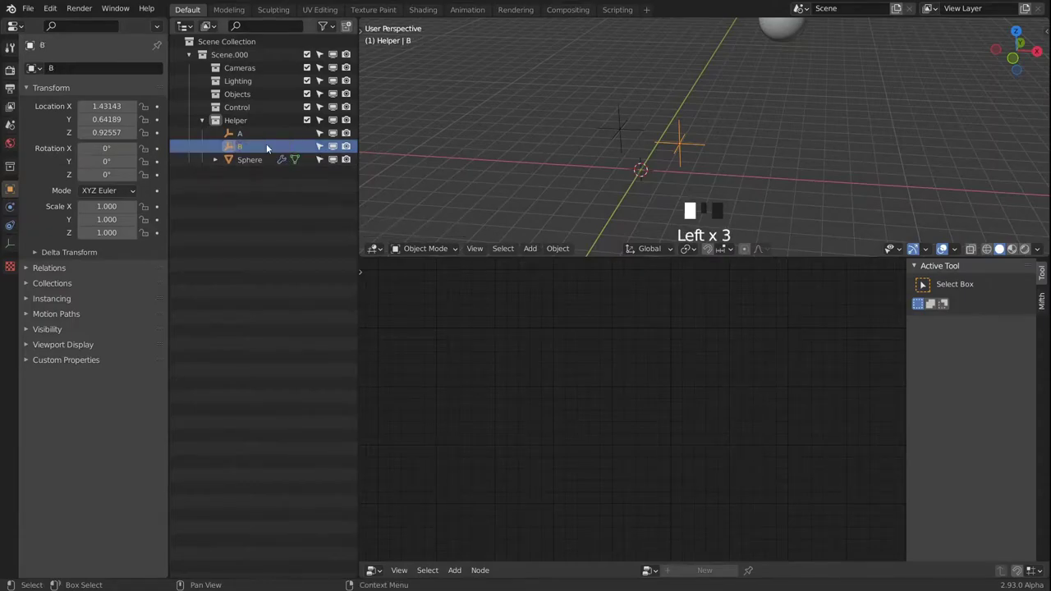
key(Return)
Select the sphere and rename it Result
click(250, 160)
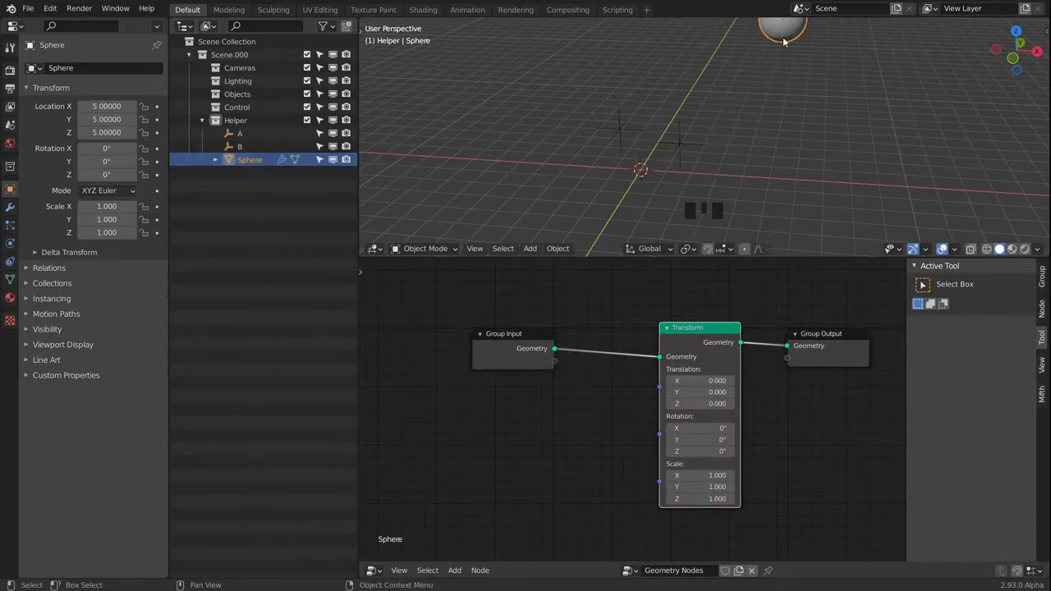
alt+middle_drag(746, 68, 748, 104)
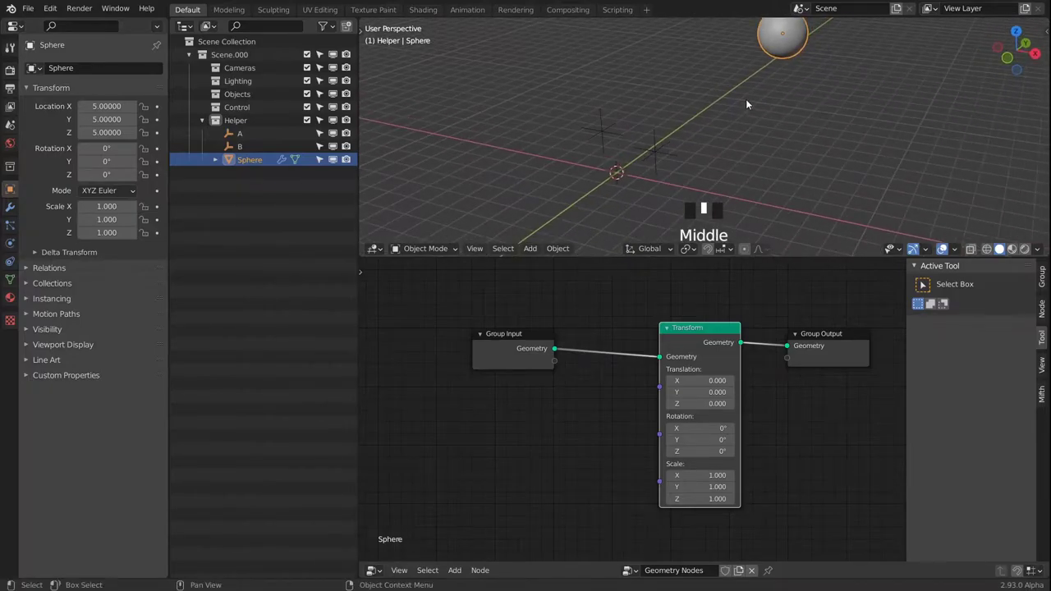
double_click(250, 159)
click(251, 159)
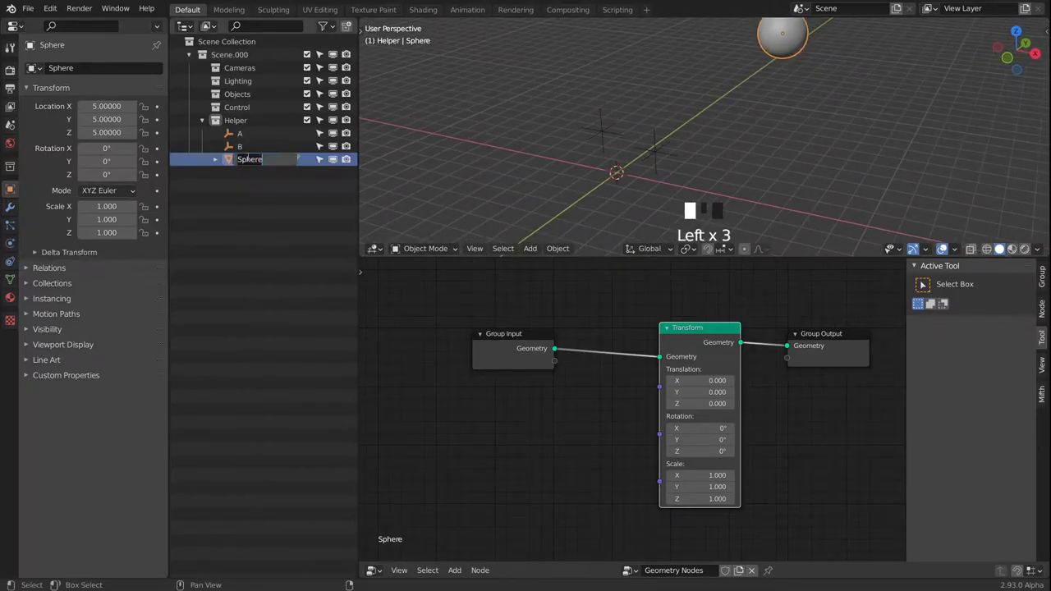
key(ctrl+Delete)
text(Re)
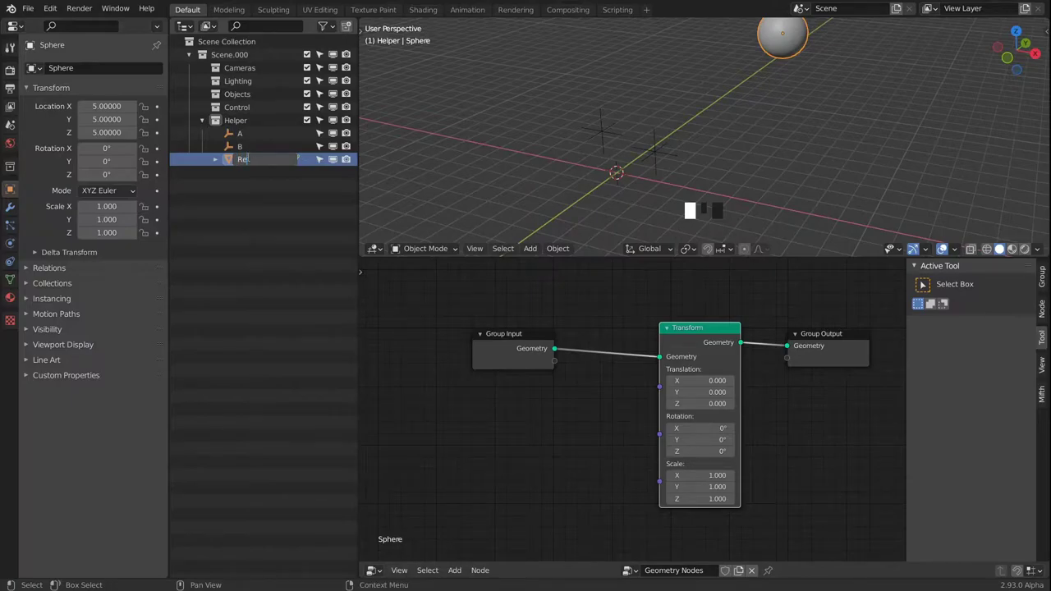
text(sult)
key(Return)
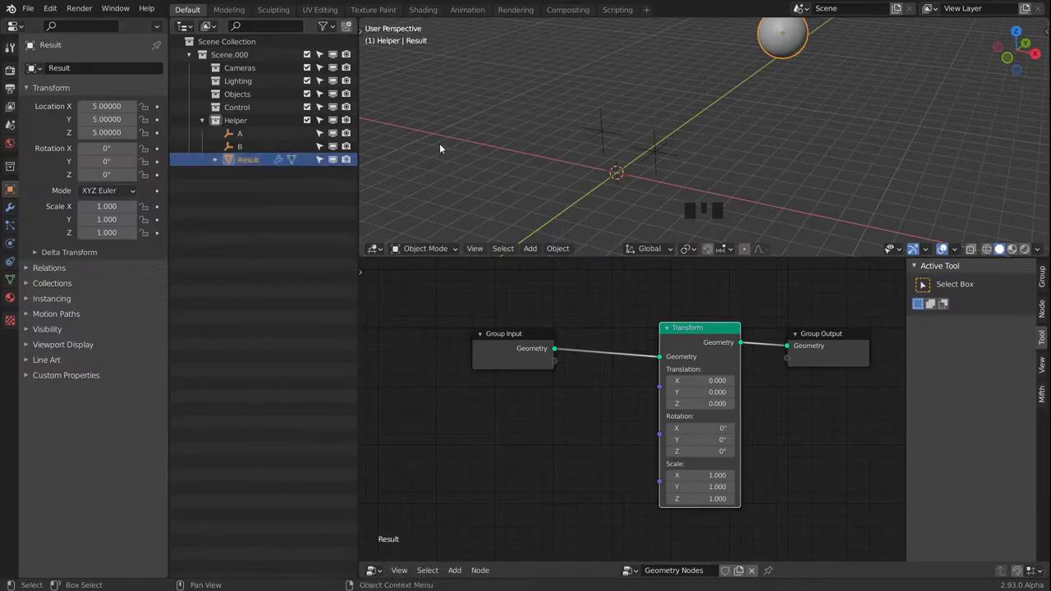
Add an Object Info node below Group Input and set its object to empty A
middle_drag(564, 446, 571, 422)
key(shift+a)
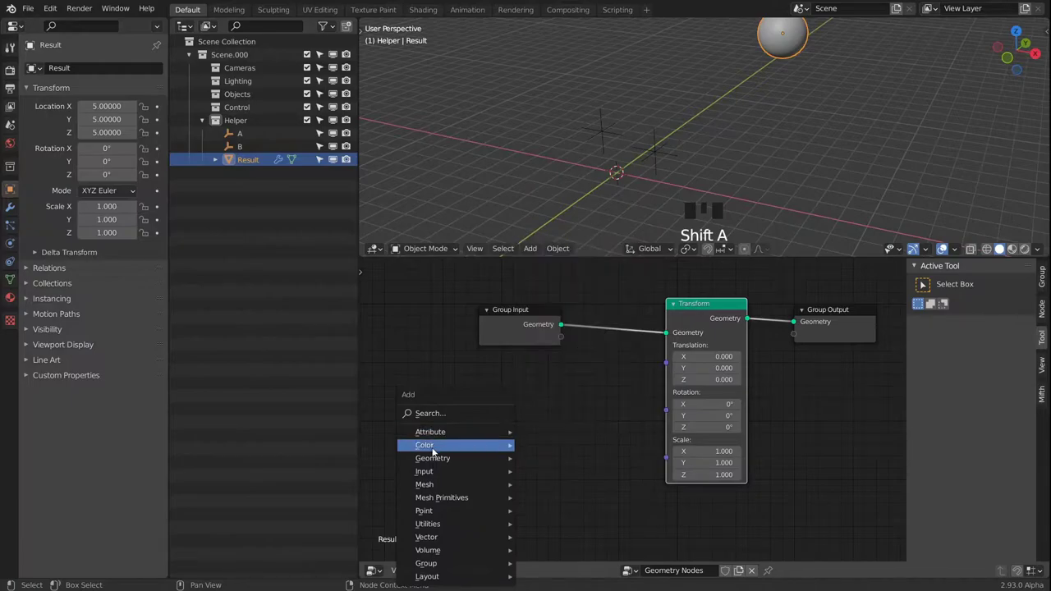
mouse_move(448, 476)
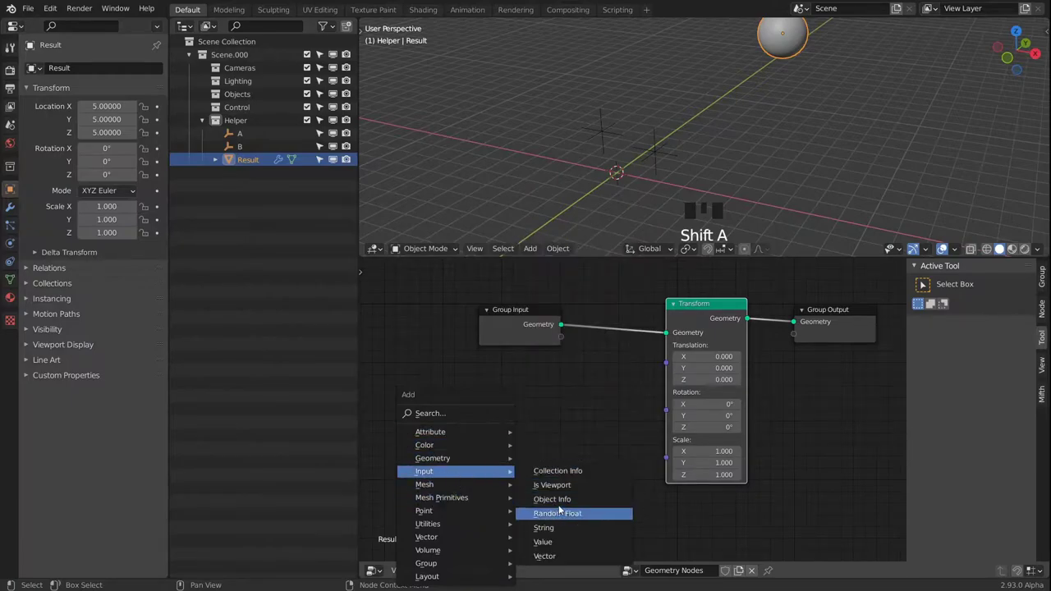
click(579, 498)
click(418, 374)
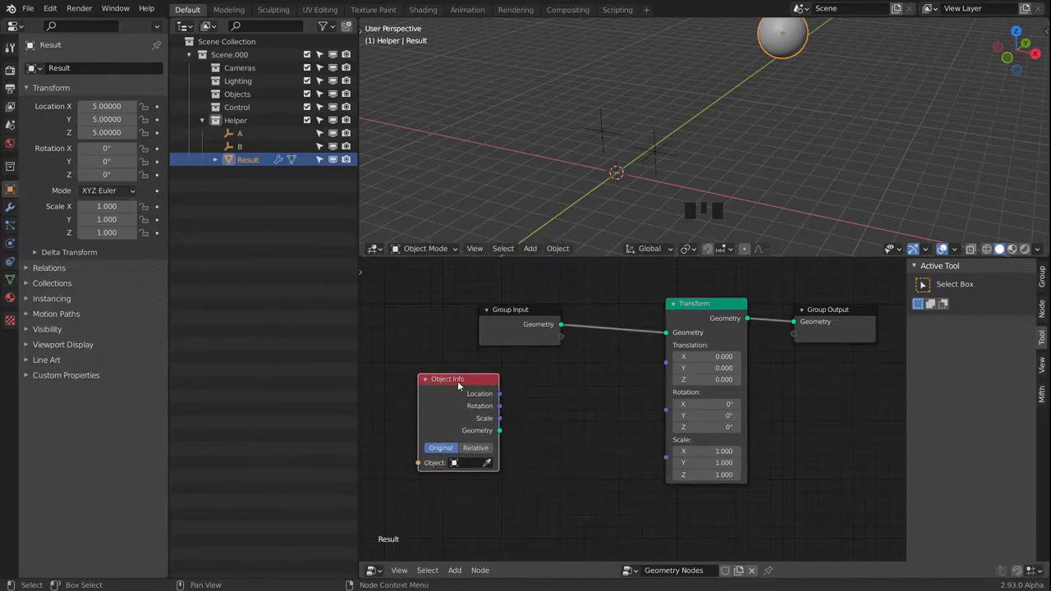
click(487, 463)
click(604, 129)
Duplicate the Object Info node, place the copy directly below the original and set its object to empty B
key(shift+d)
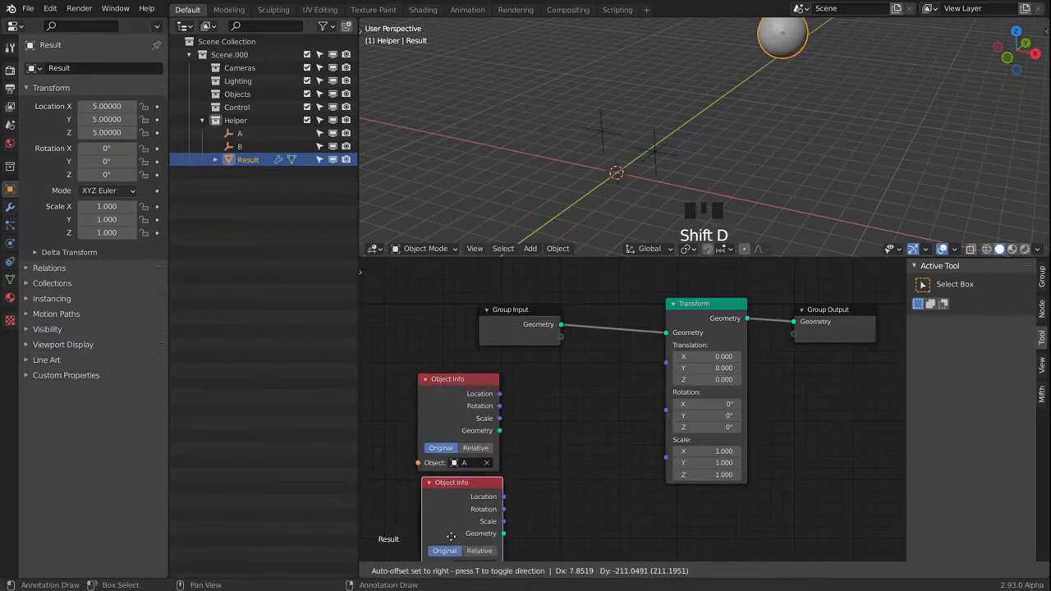
click(453, 514)
middle_drag(523, 489, 550, 408)
click(513, 484)
click(515, 483)
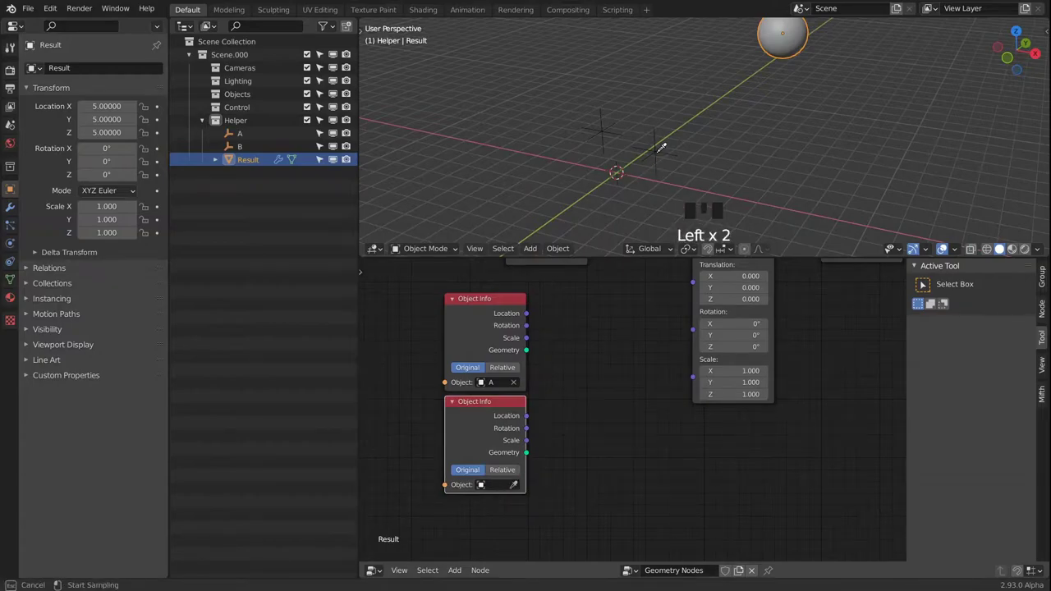
Add a Vector Math node with the Add operation between the Object Info nodes and the Transform node
key(shift+a)
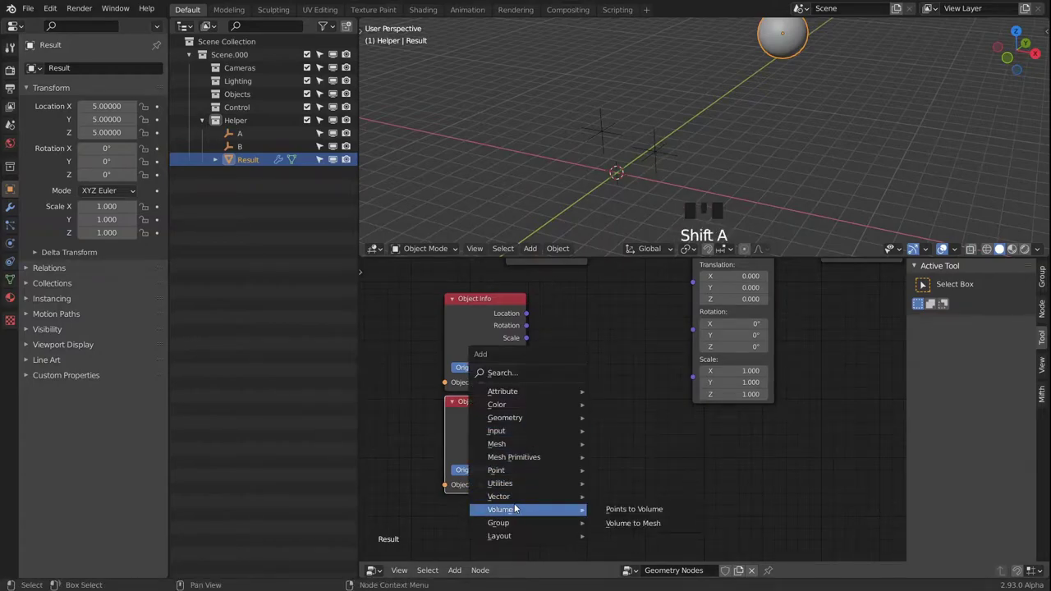
mouse_move(531, 497)
click(624, 524)
click(567, 330)
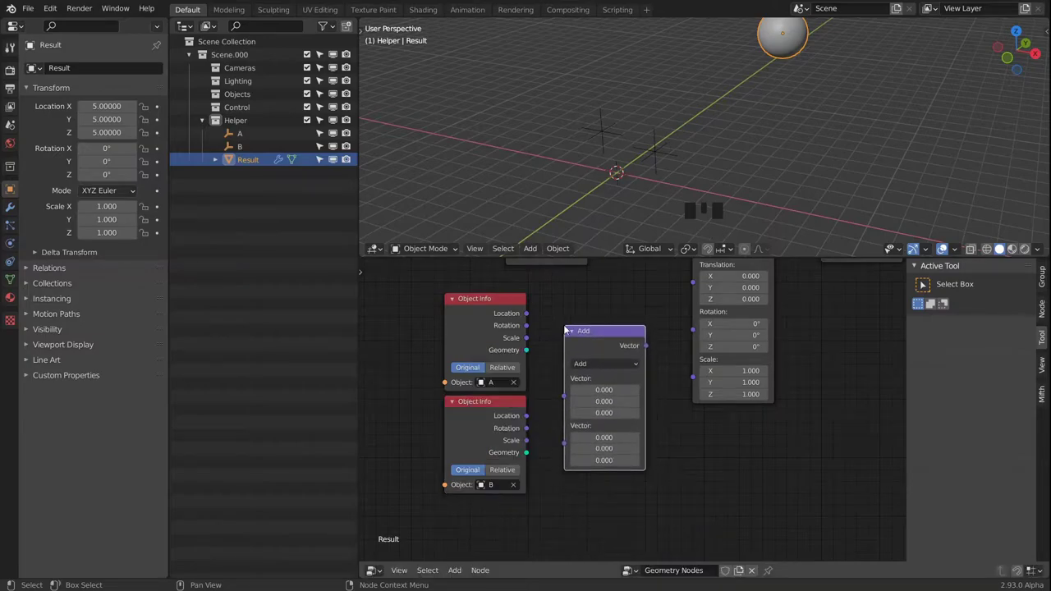
Connect the Location outputs of A and B to the Add node and its Vector output to Transform's Translation
drag(525, 314, 561, 409)
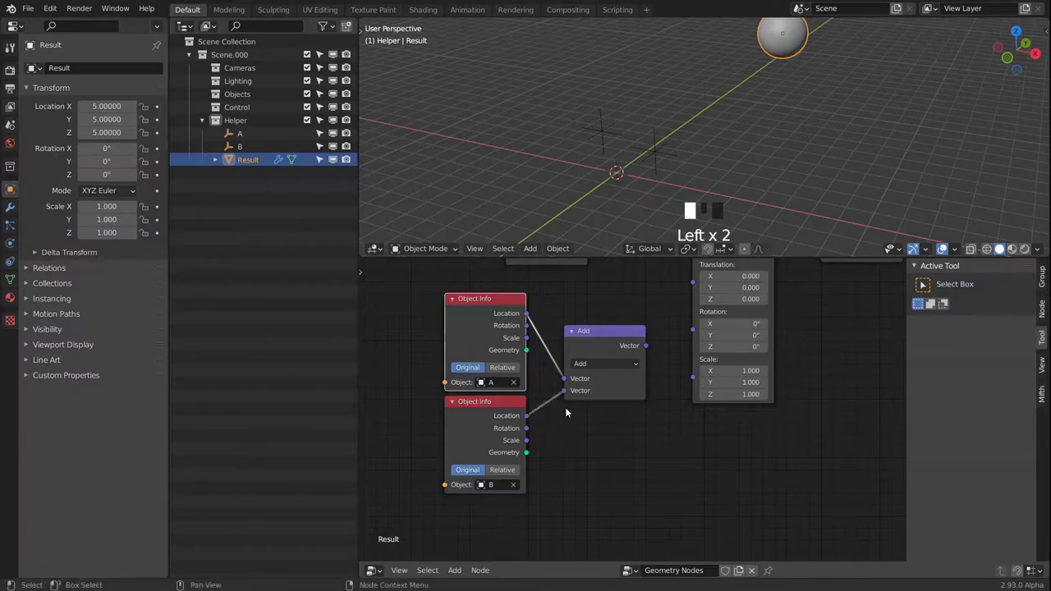
middle_drag(561, 410, 562, 437)
drag(617, 381, 666, 317)
Select empty A and clear its location to the world origin
middle_drag(721, 152, 687, 157)
click(673, 153)
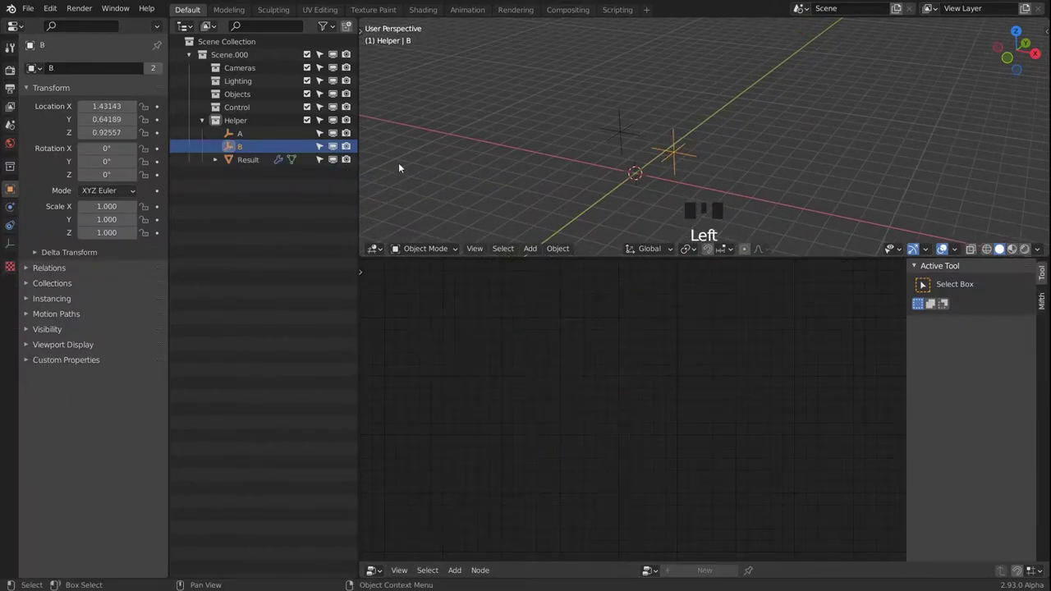
click(619, 132)
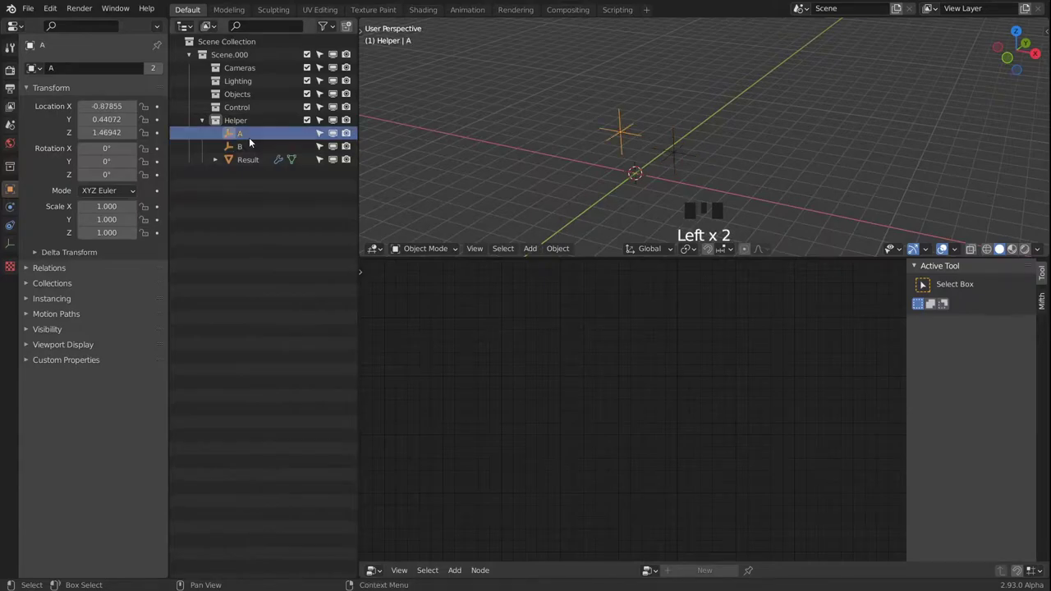
key(alt+g)
Set empty B's location to X 5, Y 0, Z 0
click(686, 152)
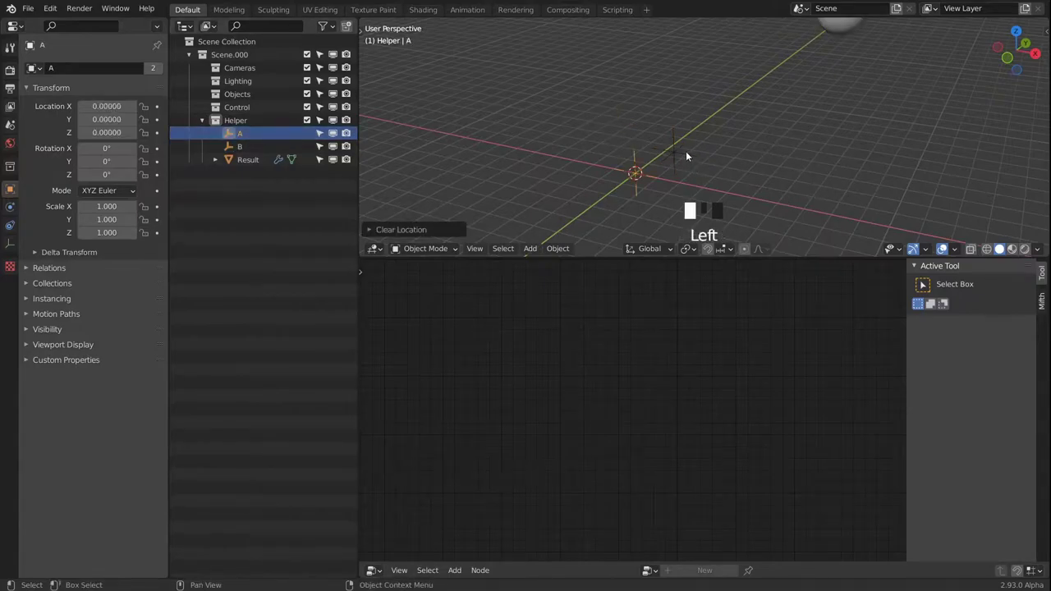
drag(107, 106, 107, 132)
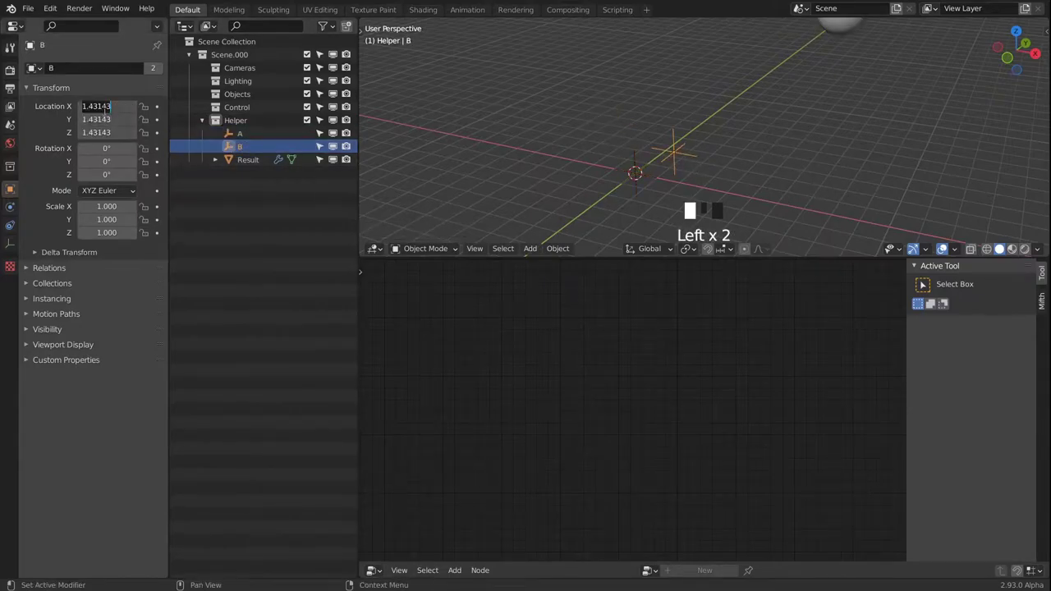
text(0)
key(Return)
click(106, 106)
key(Escape)
click(107, 106)
text(5)
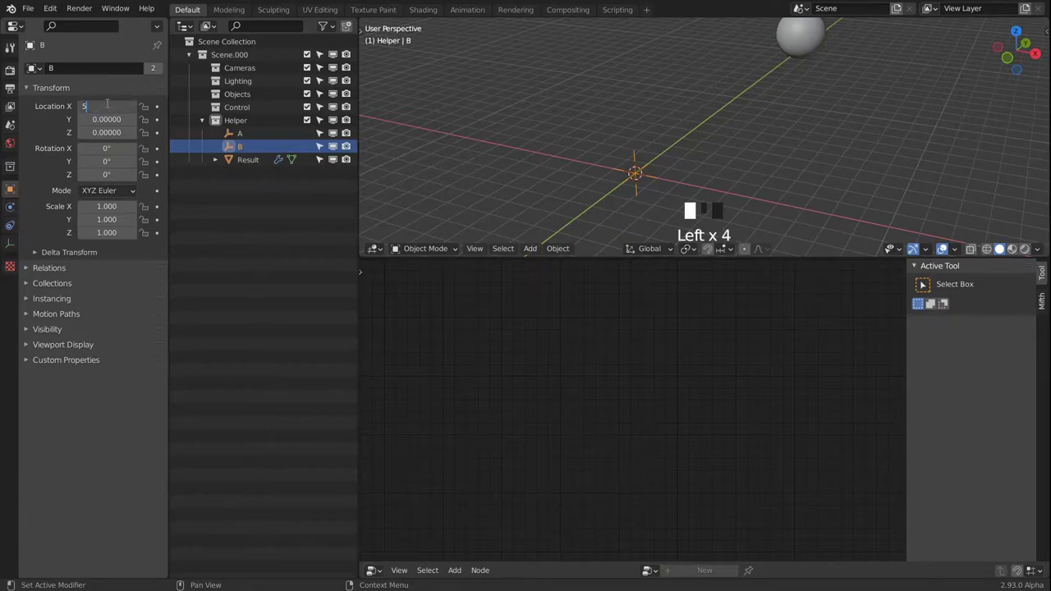
key(Return)
Select the Result sphere and clear its location to the world origin
alt+middle_drag(765, 177, 909, 63)
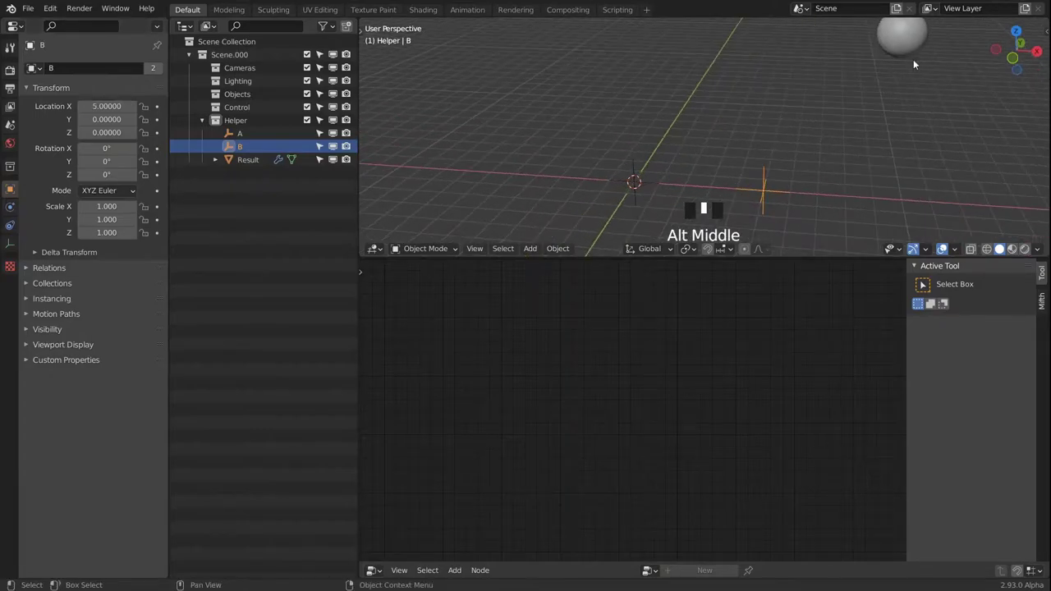
click(913, 46)
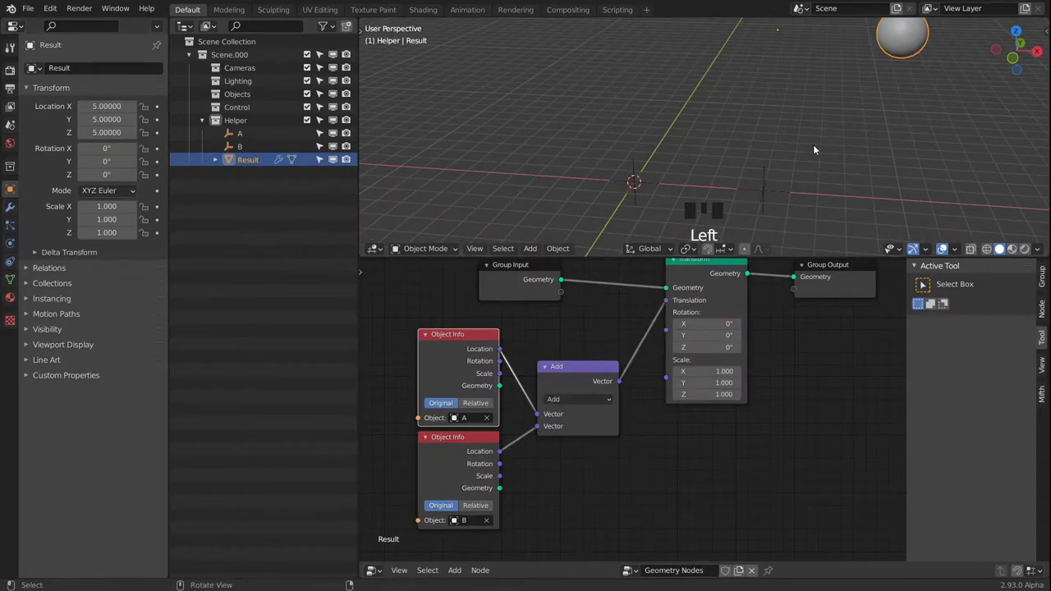
key(alt+g)
alt+middle_drag(755, 129, 690, 144)
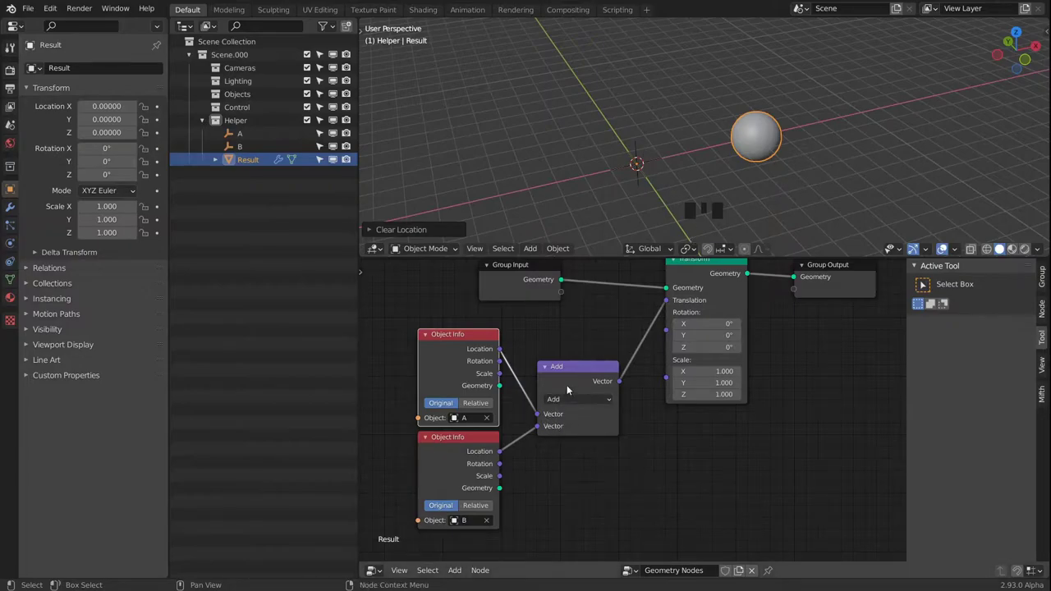
Check the locations of empties B and A, then select the Result sphere and pin its Geometry Nodes tree
click(248, 148)
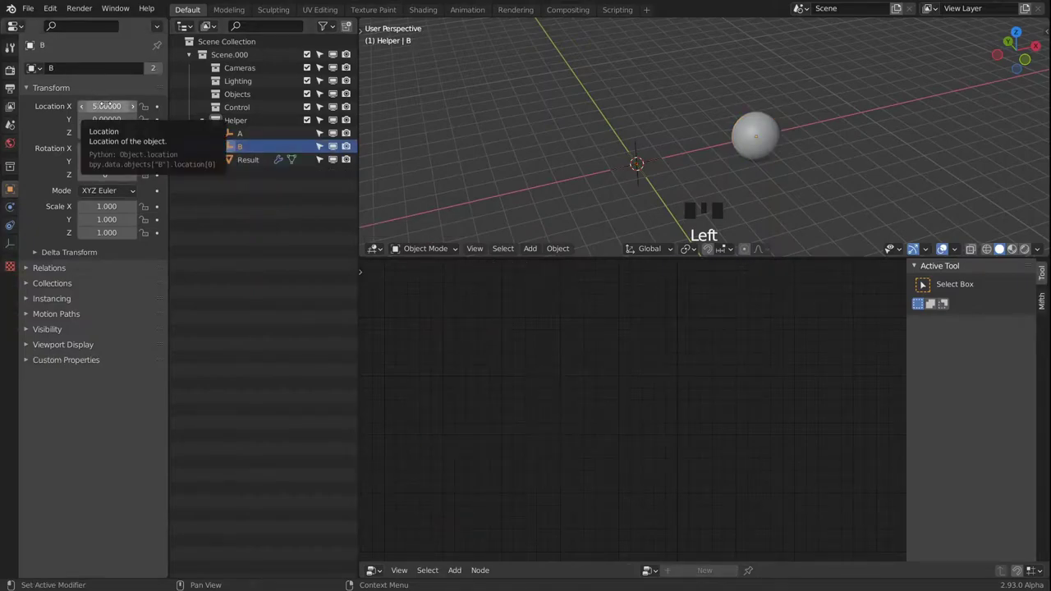
click(650, 155)
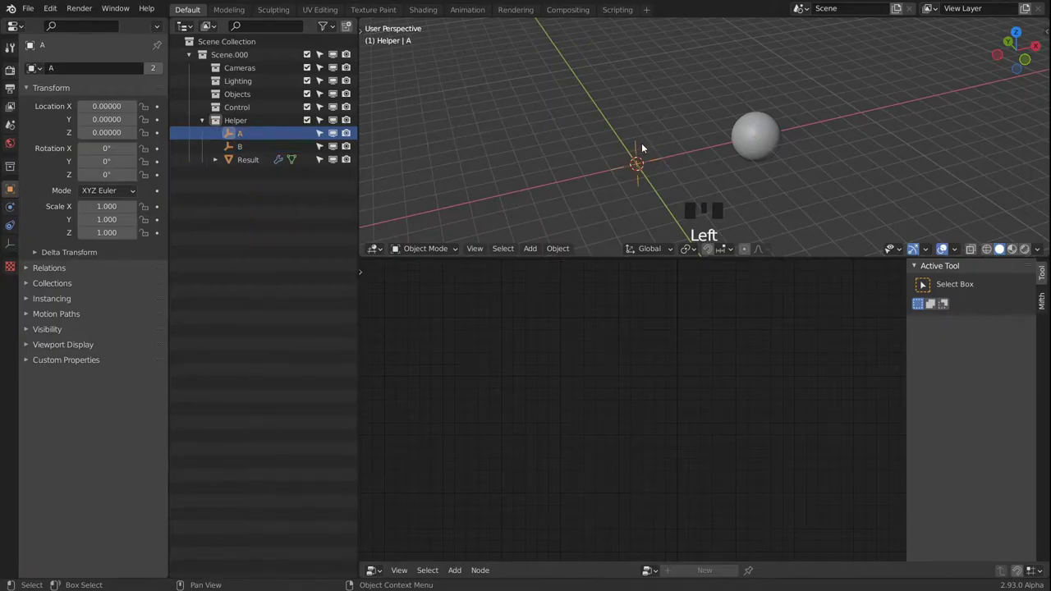
click(658, 156)
click(755, 129)
click(768, 569)
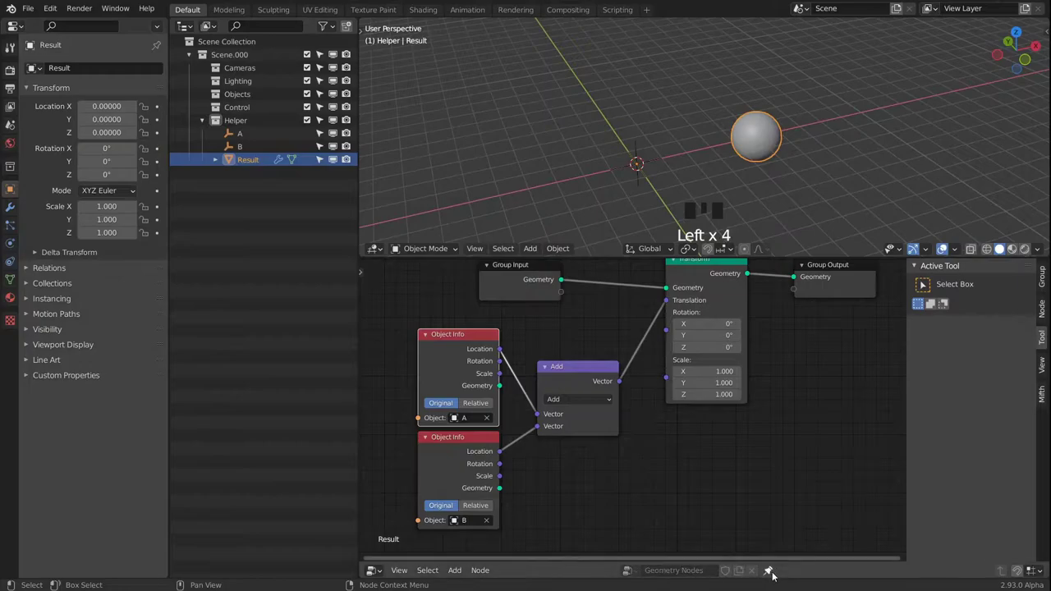
middle_drag(785, 433, 761, 417)
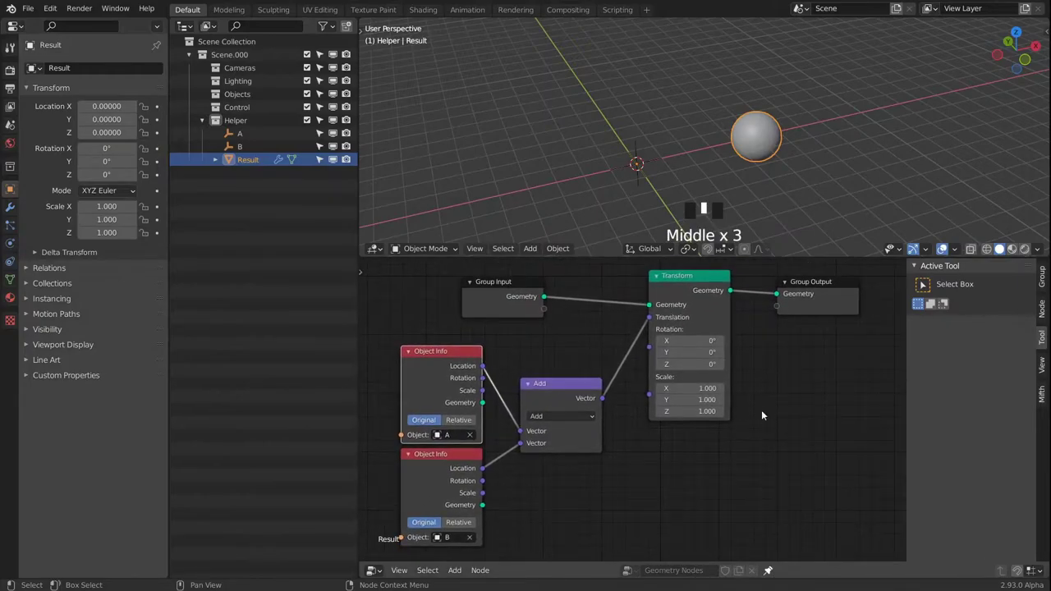
middle_drag(646, 463, 624, 477)
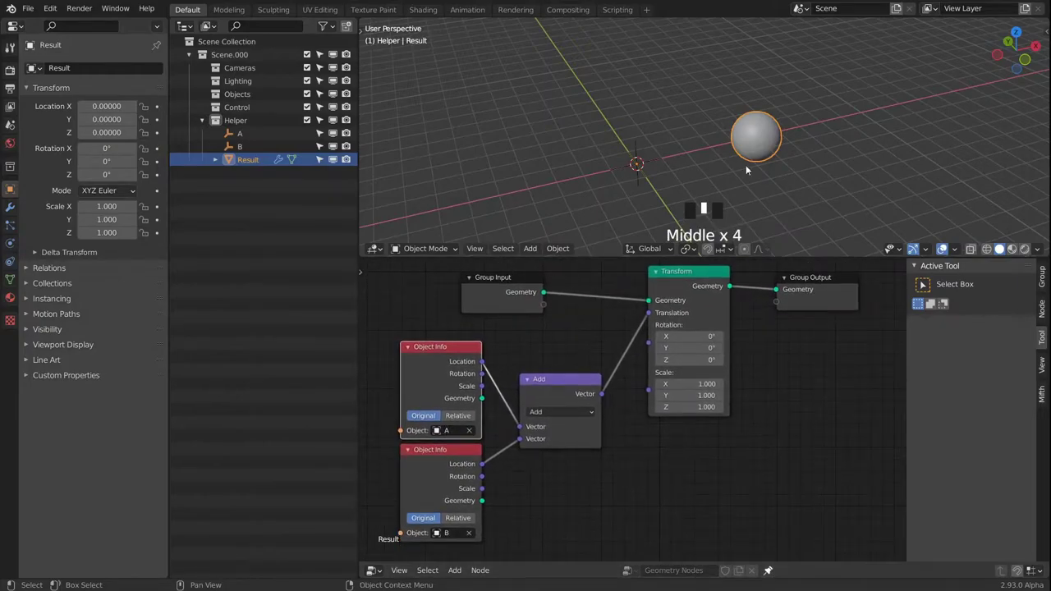
Compare the locations of empties A and B with the Result sphere's object location and displayed position
click(650, 163)
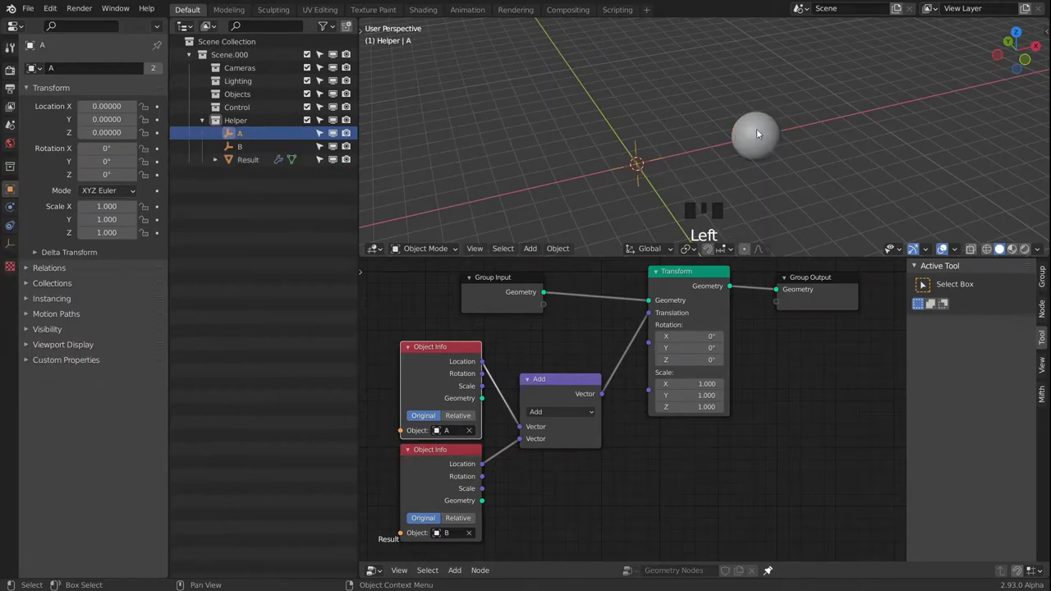
click(238, 146)
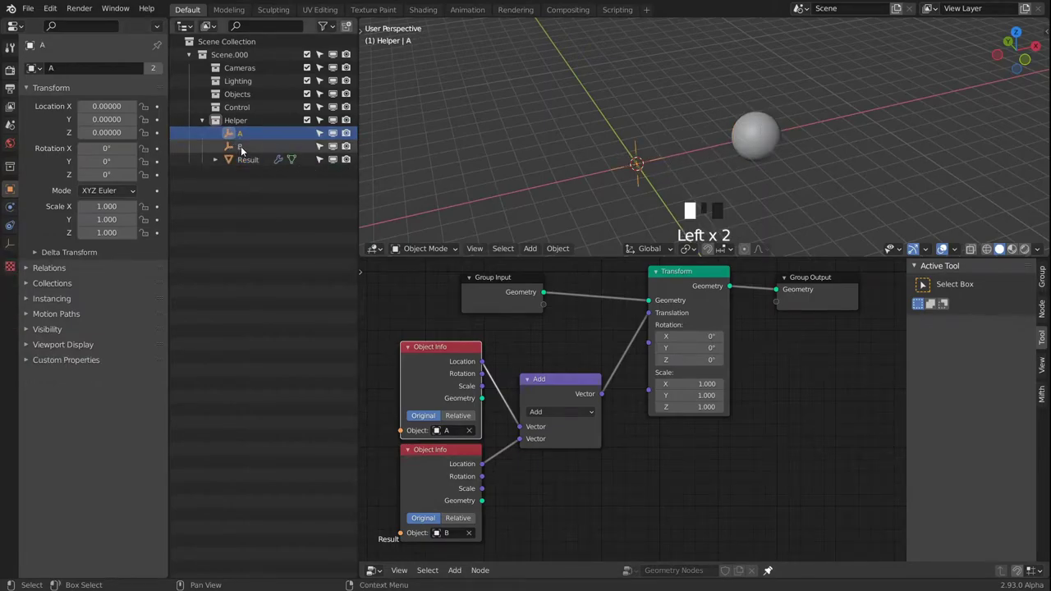
alt+middle_drag(770, 150, 782, 163)
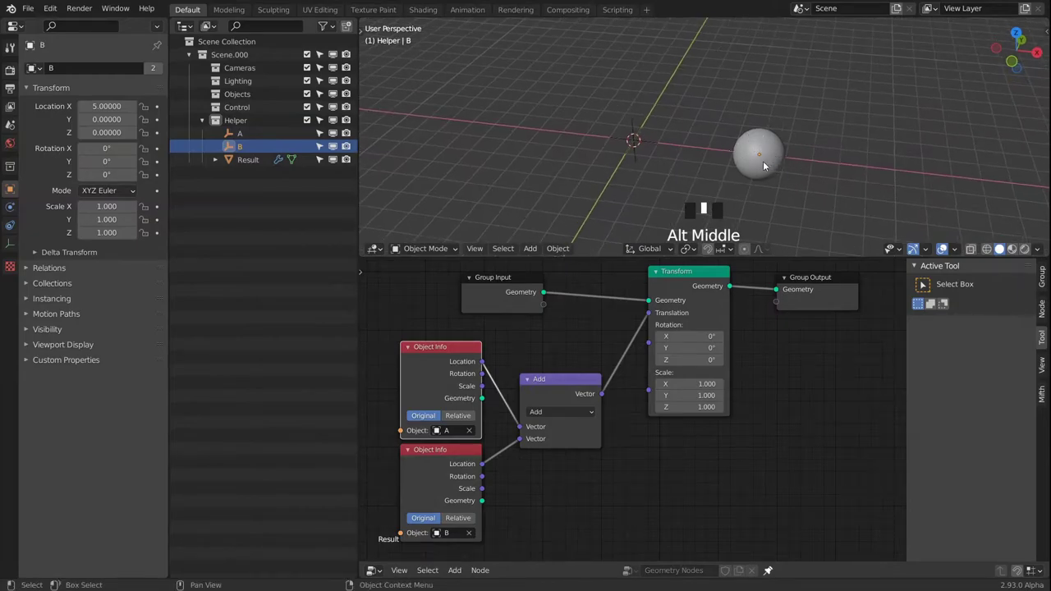
click(777, 164)
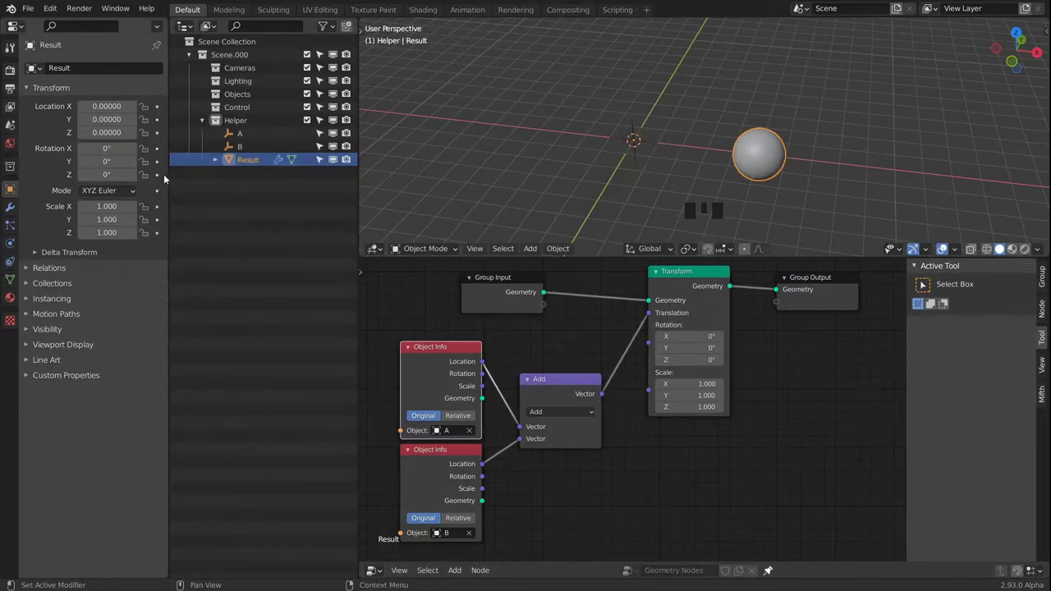
click(778, 145)
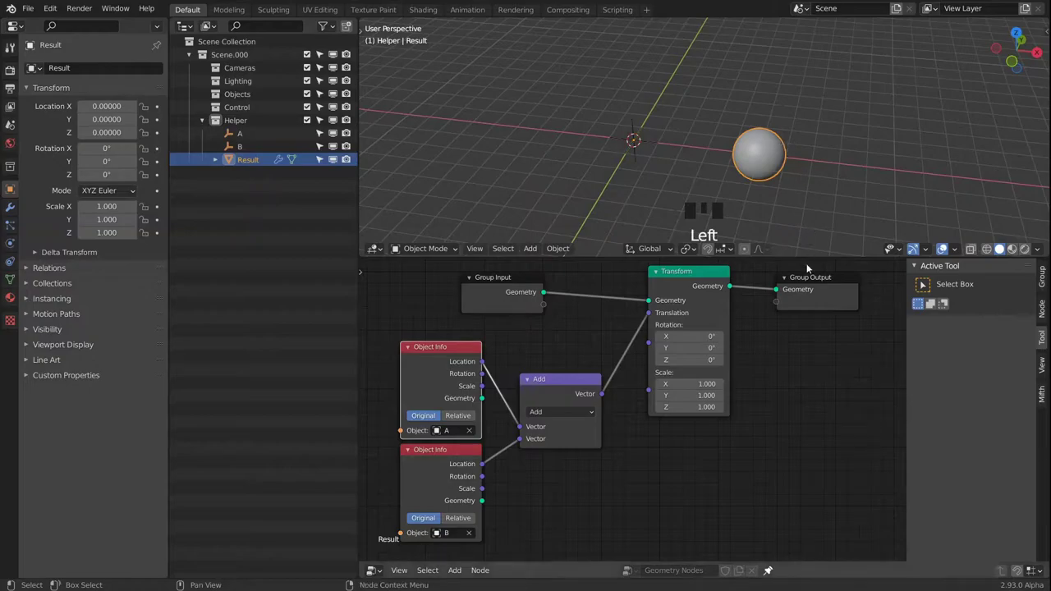
alt+middle_drag(714, 155, 698, 189)
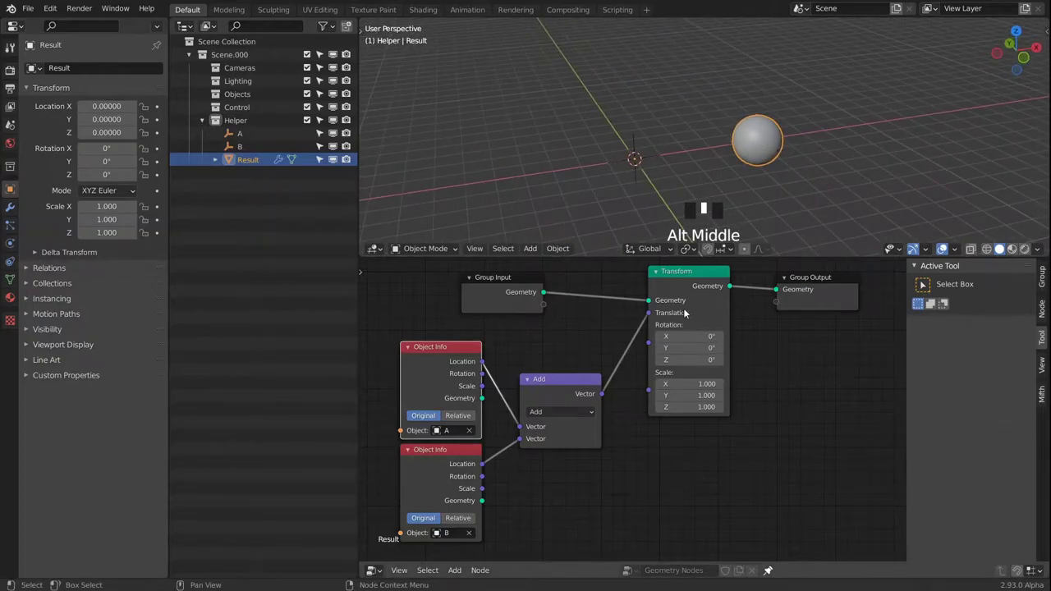
click(553, 413)
Move empty A freely away from the origin to about X -1.52, Y -1.74, Z 0
alt+middle_drag(706, 154, 658, 117)
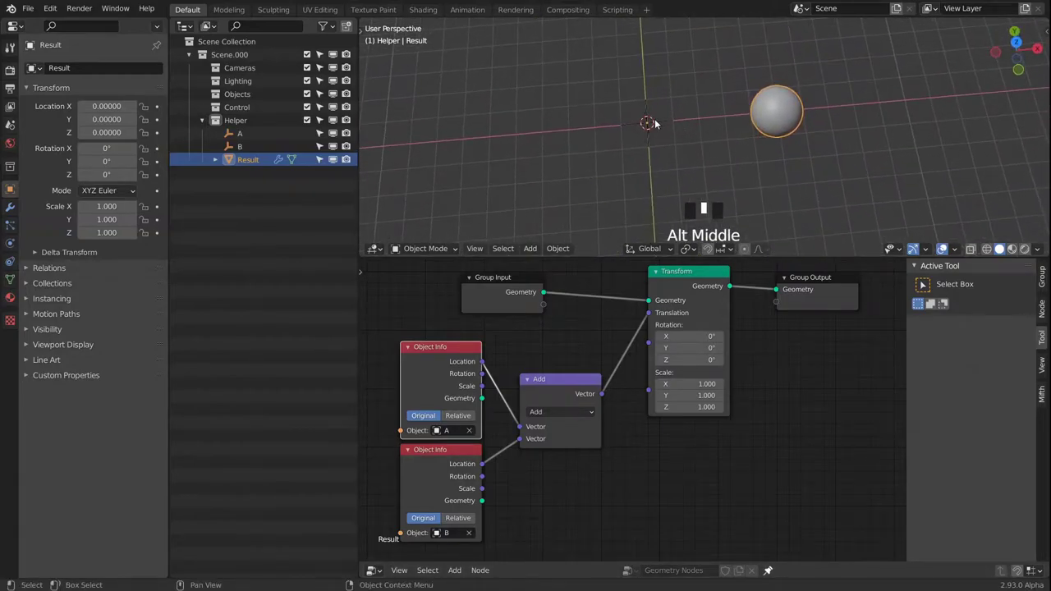
click(655, 121)
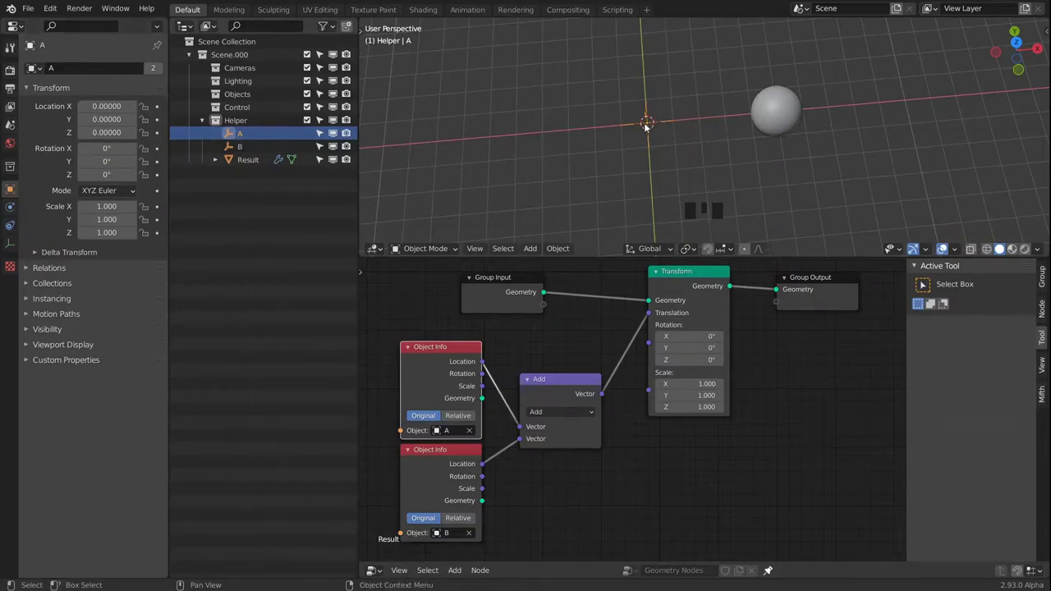
key(g)
click(585, 203)
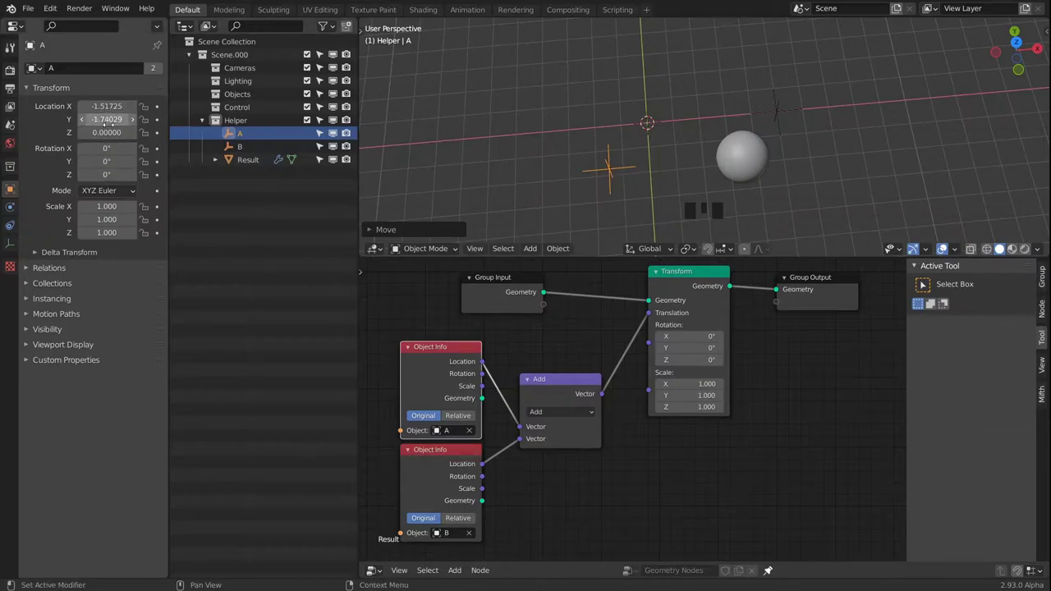
Compare the locations of empties A and B and review the Add node that combines them
click(777, 108)
click(626, 170)
click(783, 107)
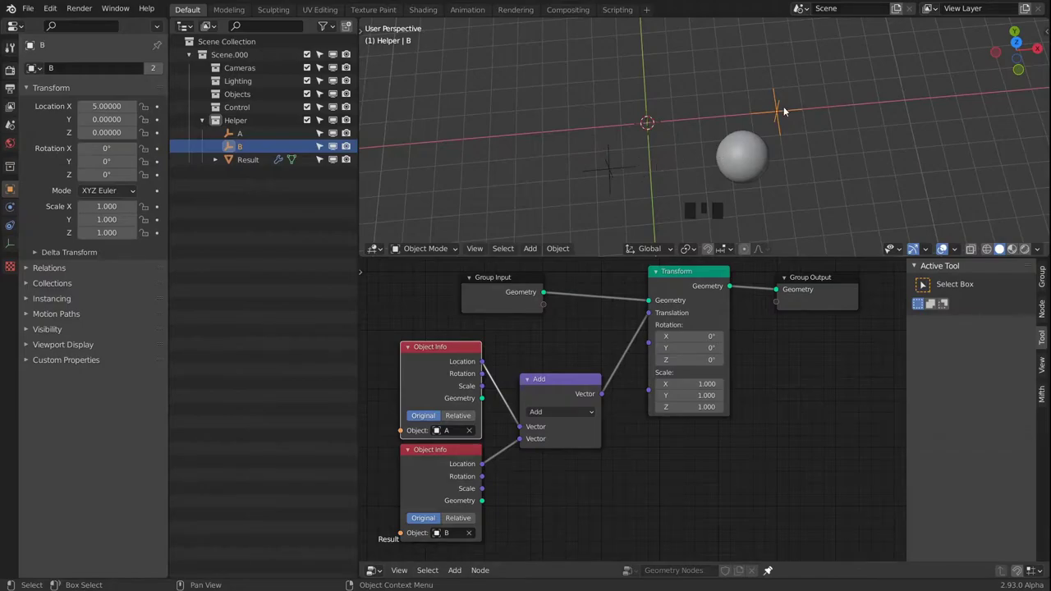
click(625, 164)
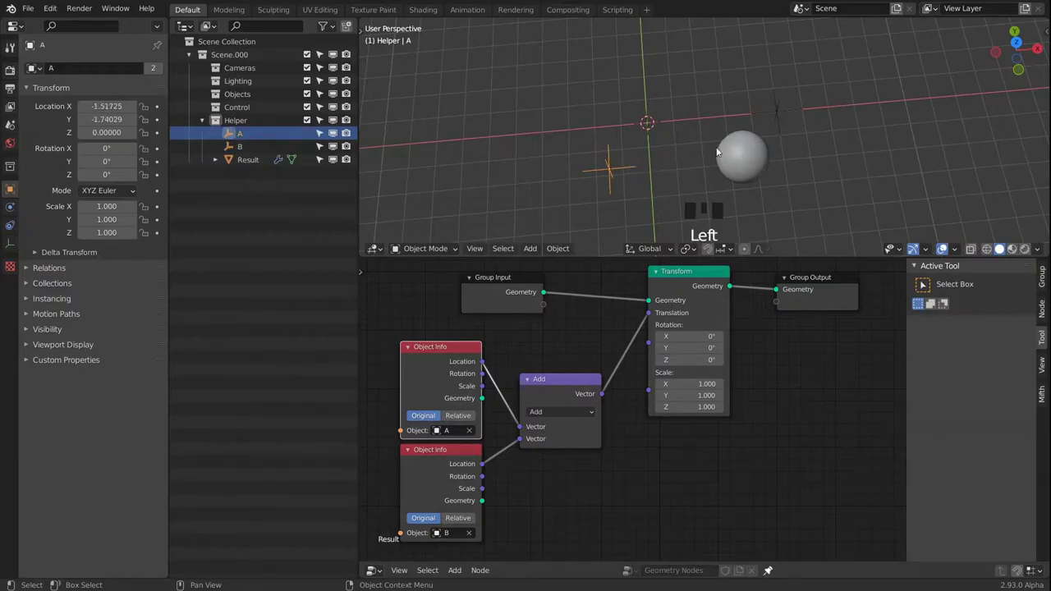
click(559, 397)
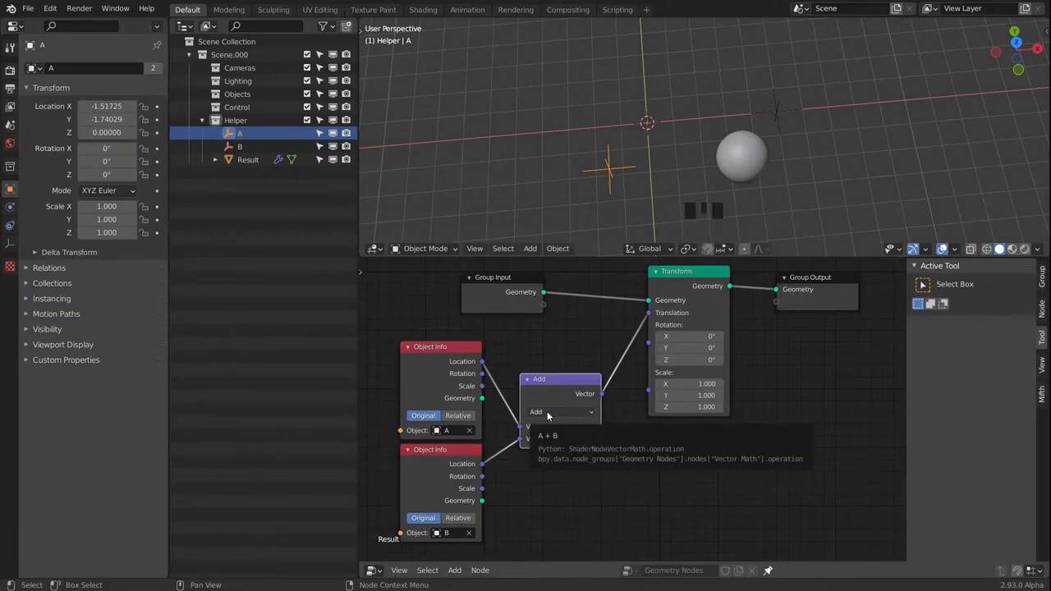
click(555, 385)
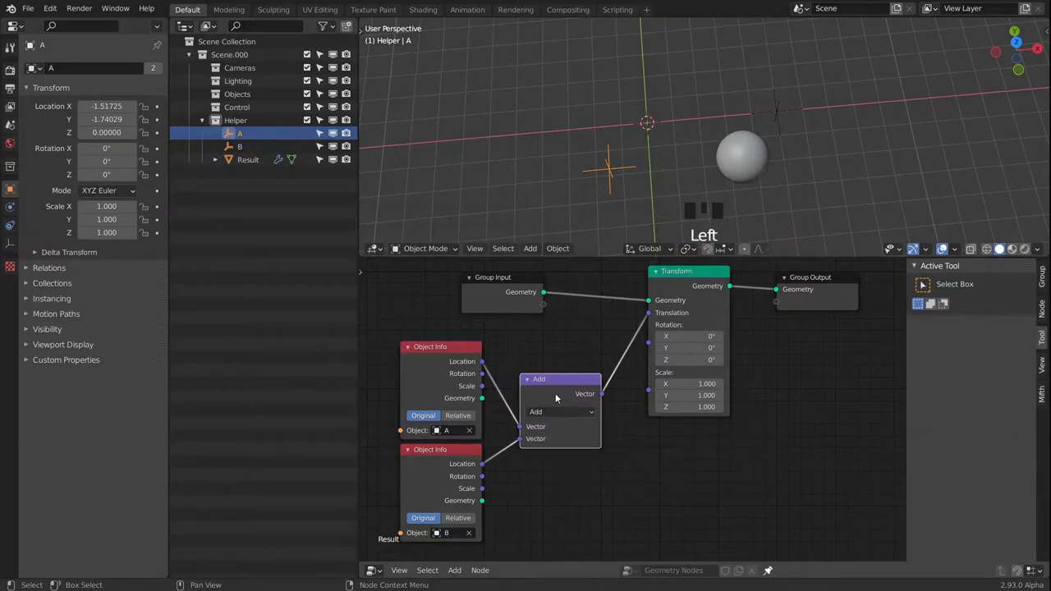
Change the Vector Math node's operation from Add to Absolute and select empty A
click(554, 413)
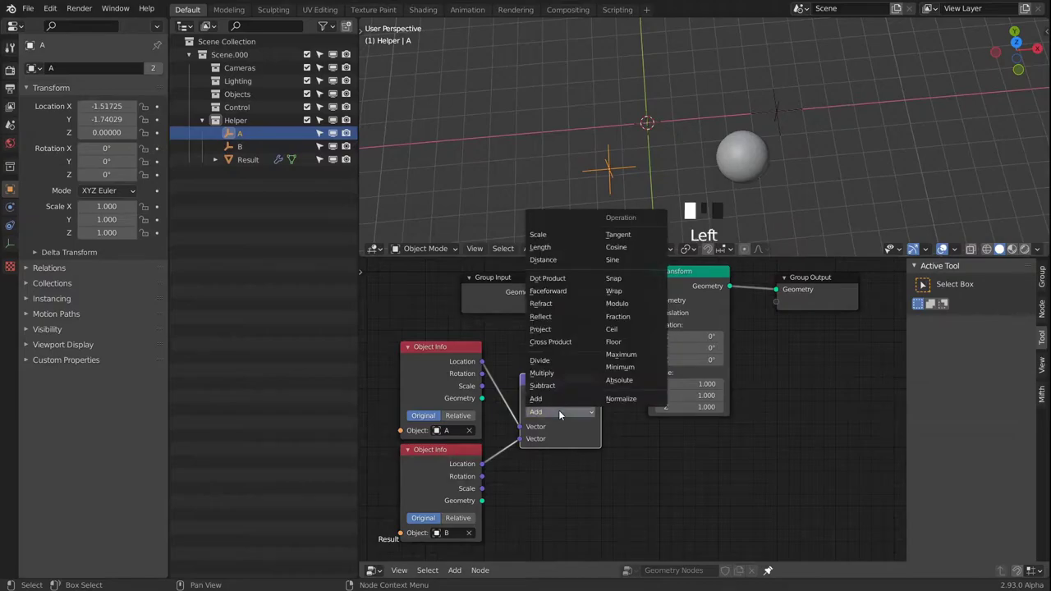
middle_drag(610, 458, 607, 429)
click(545, 380)
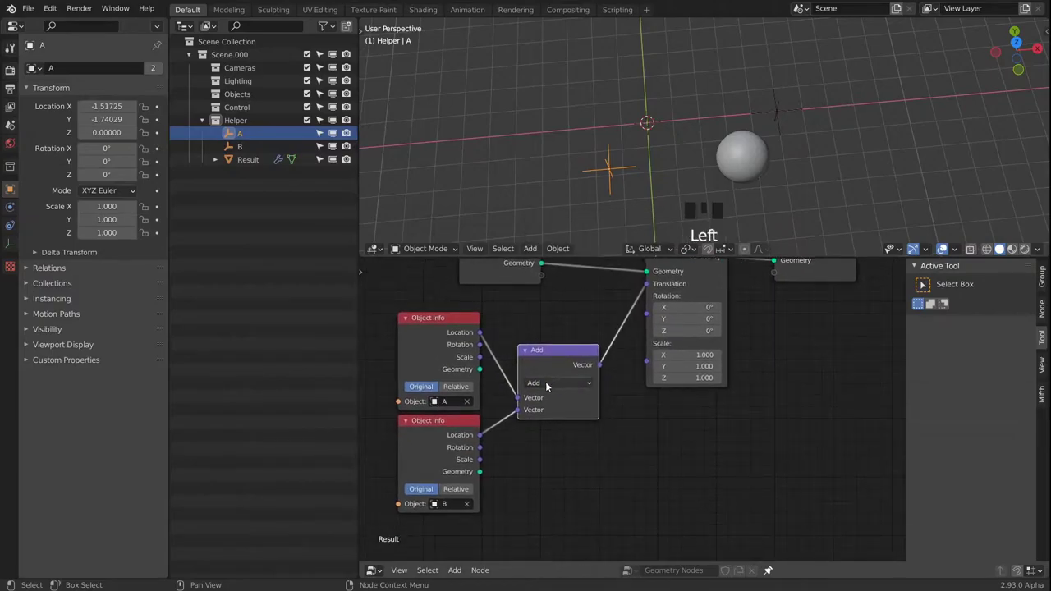
click(545, 381)
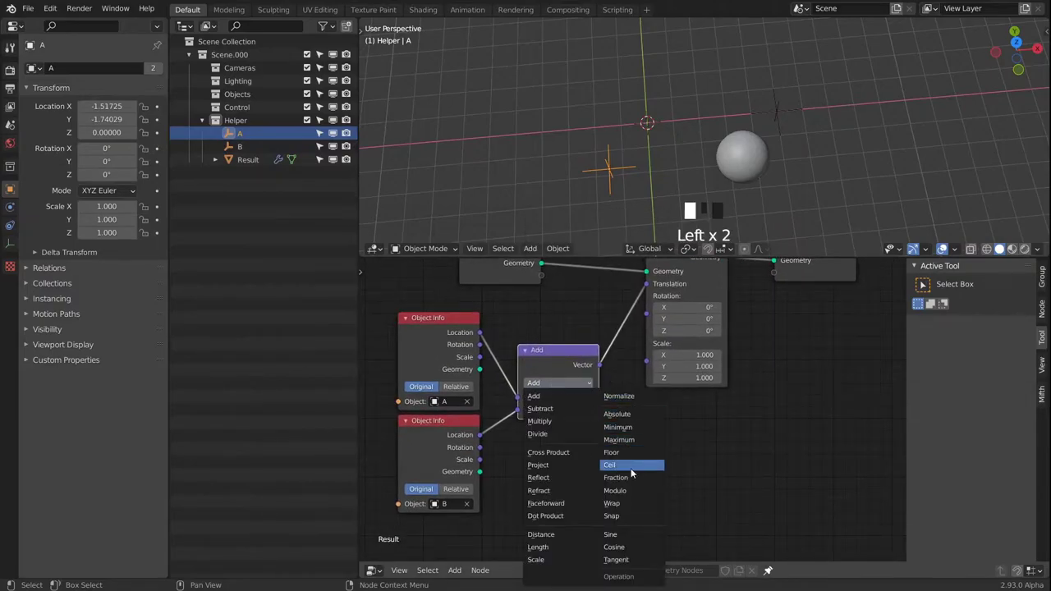
click(631, 413)
click(626, 160)
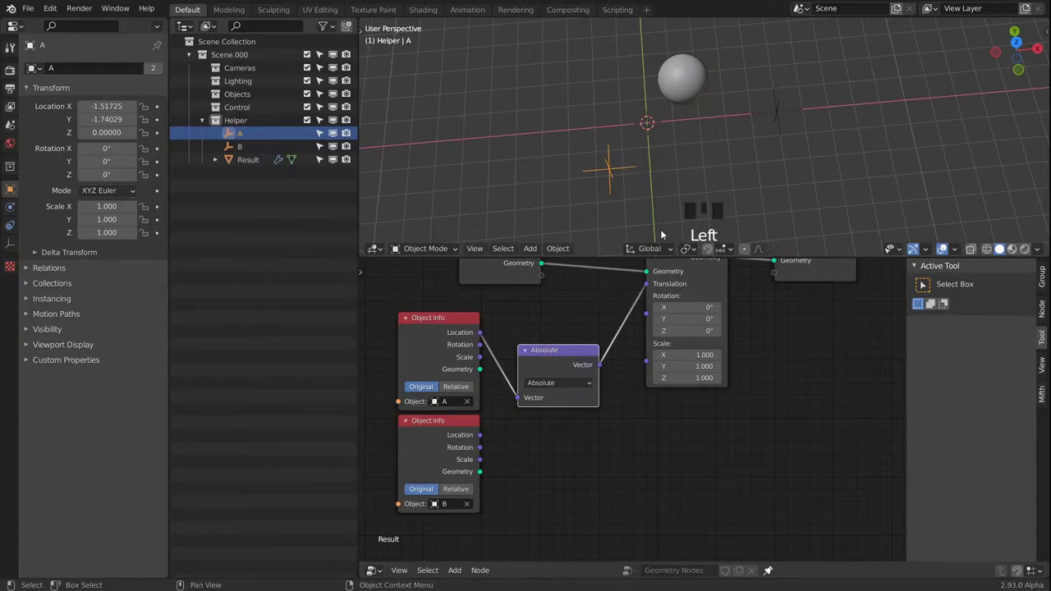
Move empty A freely to about X 4.91, Y 5.42, Z 2.27 so that all three coordinates are positive
alt+middle_drag(720, 167, 696, 126)
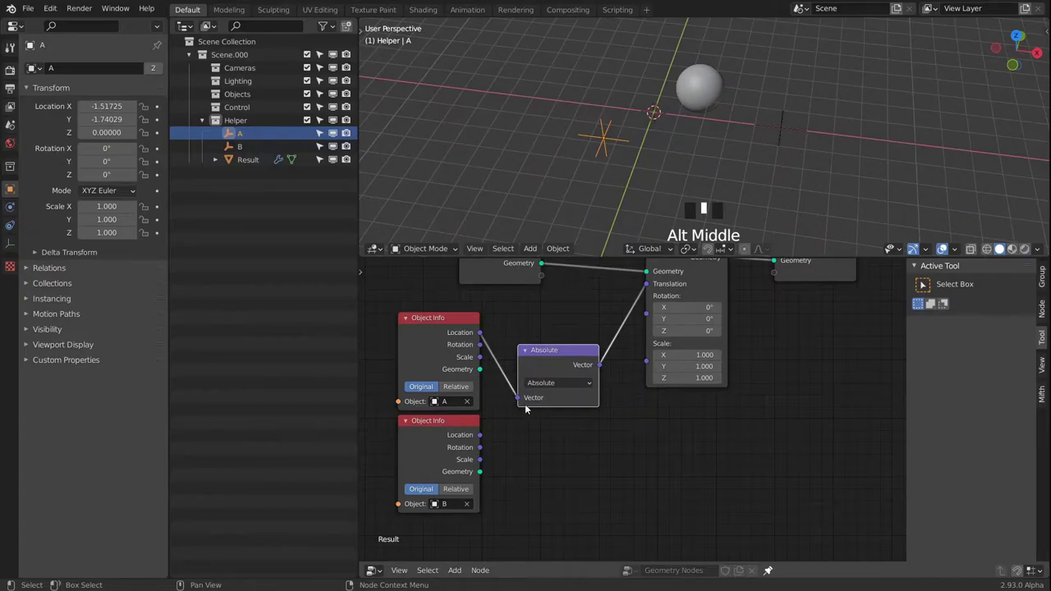
click(613, 141)
alt+middle_drag(726, 98, 648, 86)
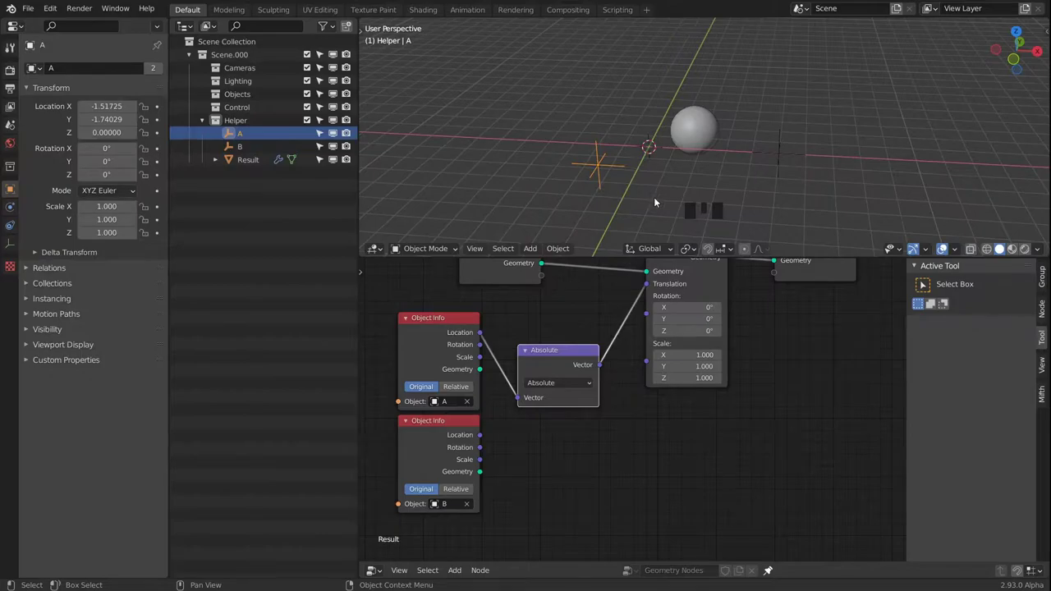
key(g)
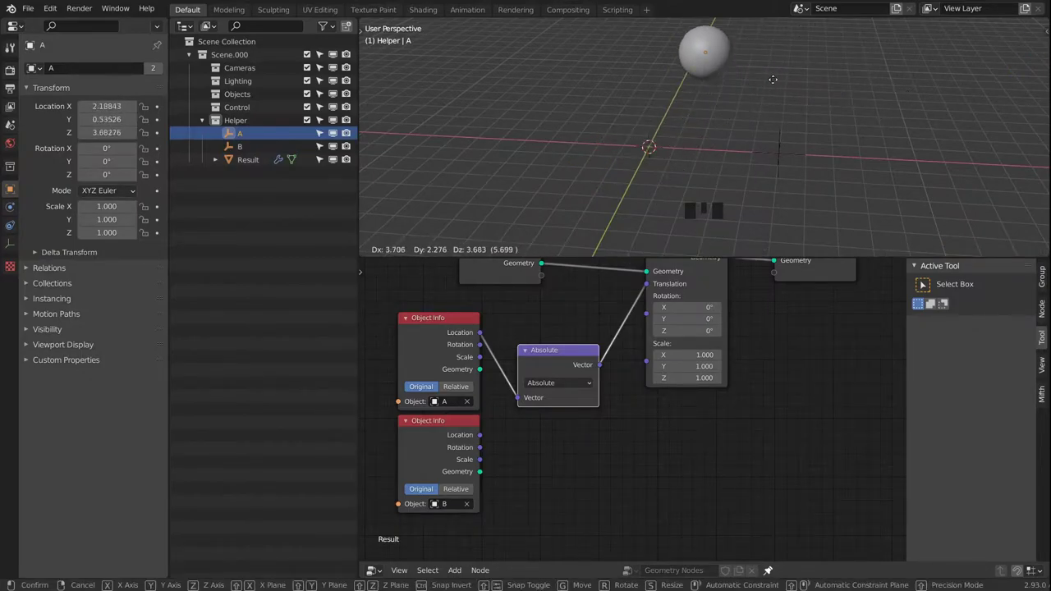
click(817, 76)
alt+middle_drag(825, 85, 688, 93)
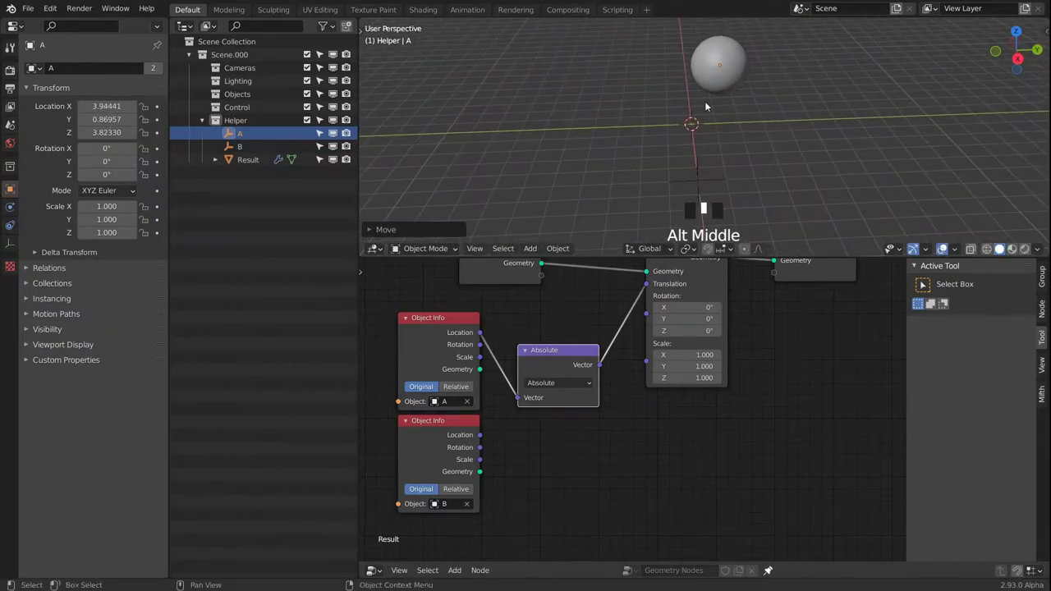
key(g)
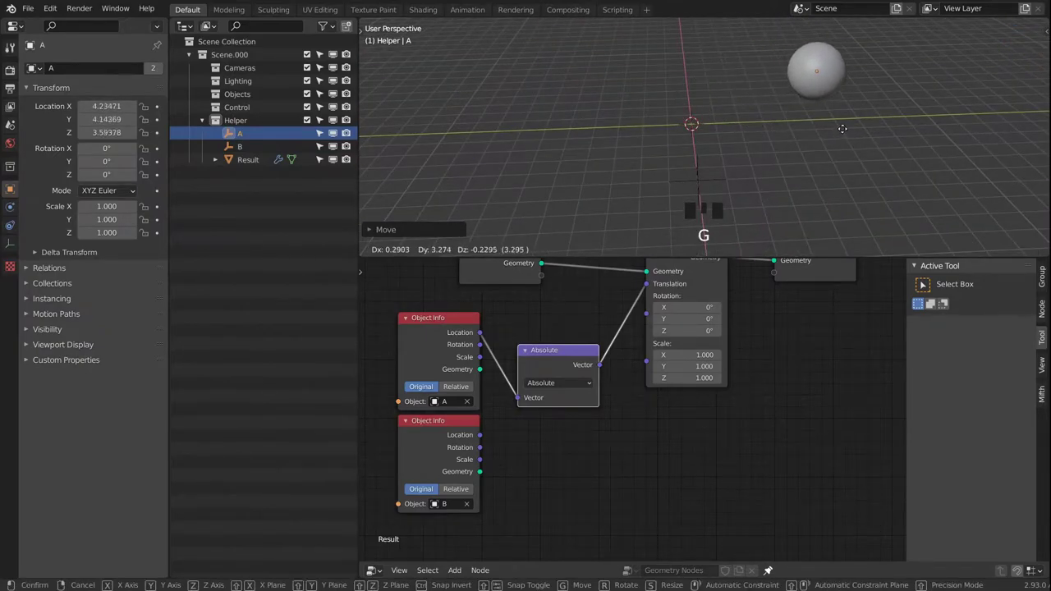
right_click(881, 192)
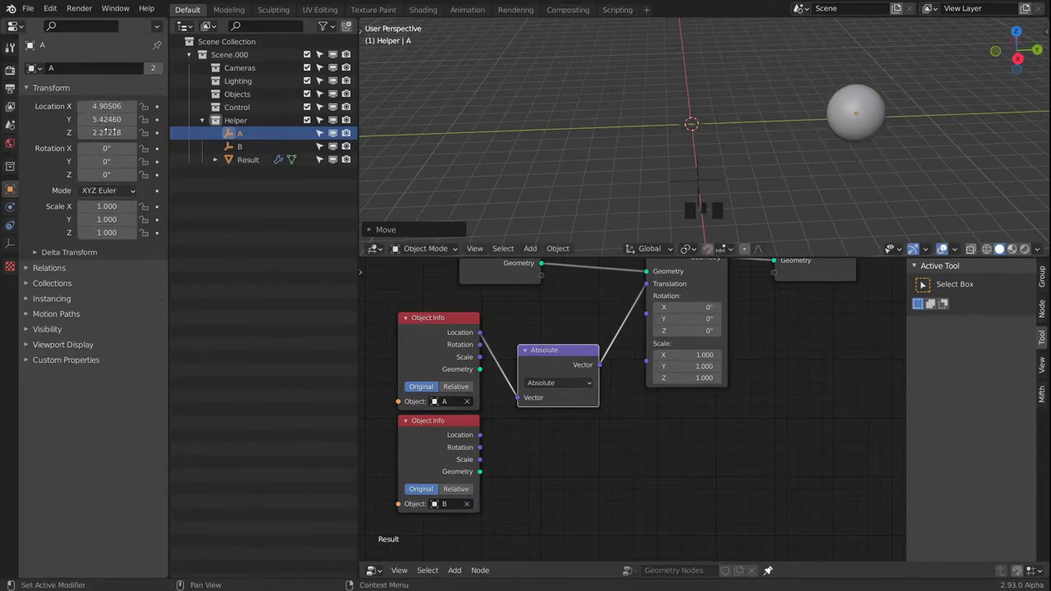
Check the Result sphere's location, then move empty A to negative coordinates at about X -7.81, Y -2.22, Z -7.25
mouse_move(808, 115)
alt+middle_down()
mouse_move(864, 164)
mouse_move(844, 121)
mouse_move(811, 100)
alt+middle_up()
click(811, 100)
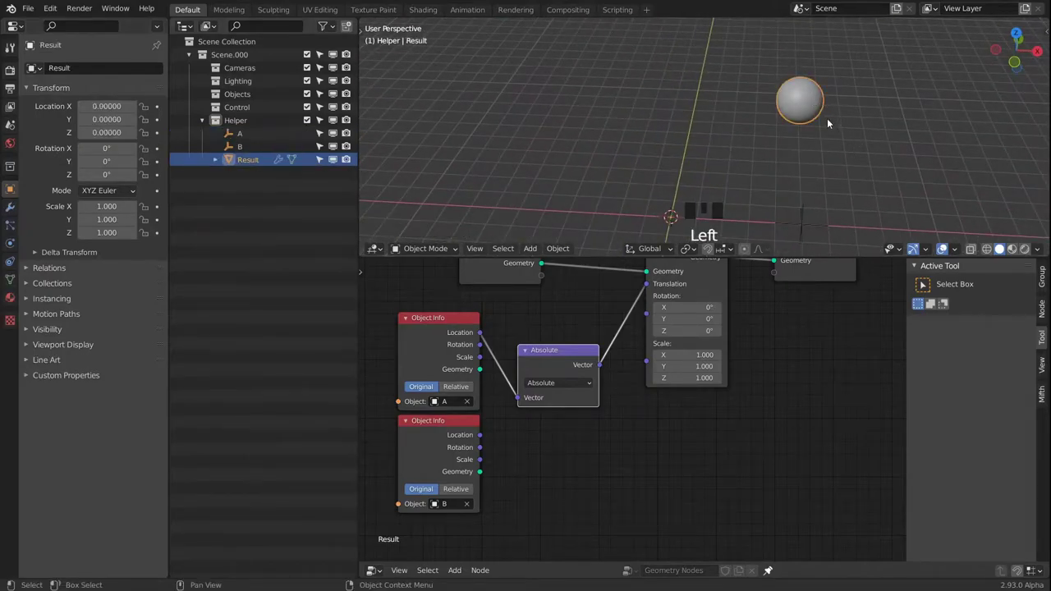
click(245, 135)
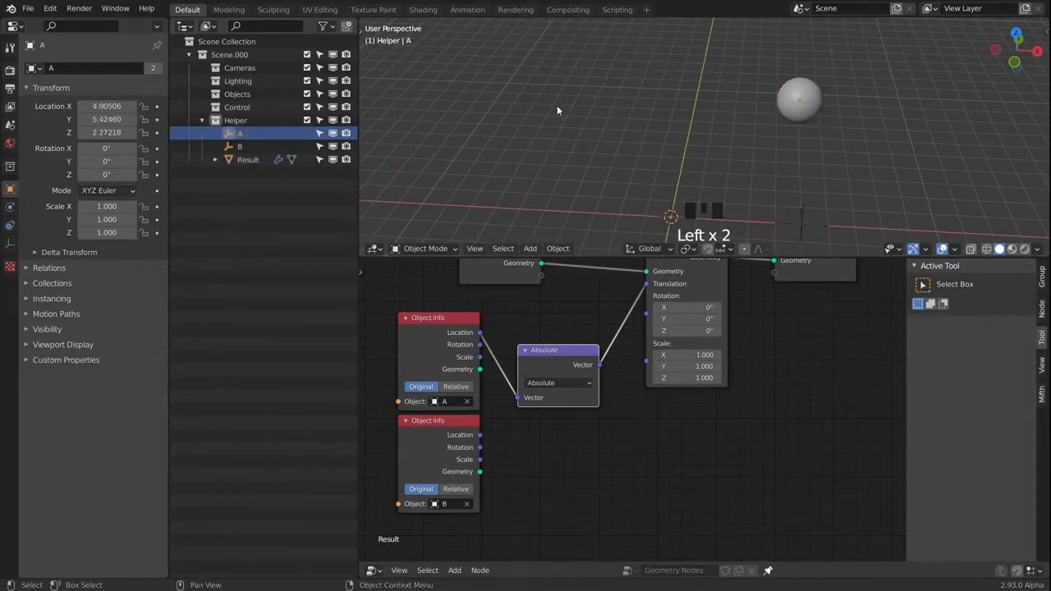
key(g)
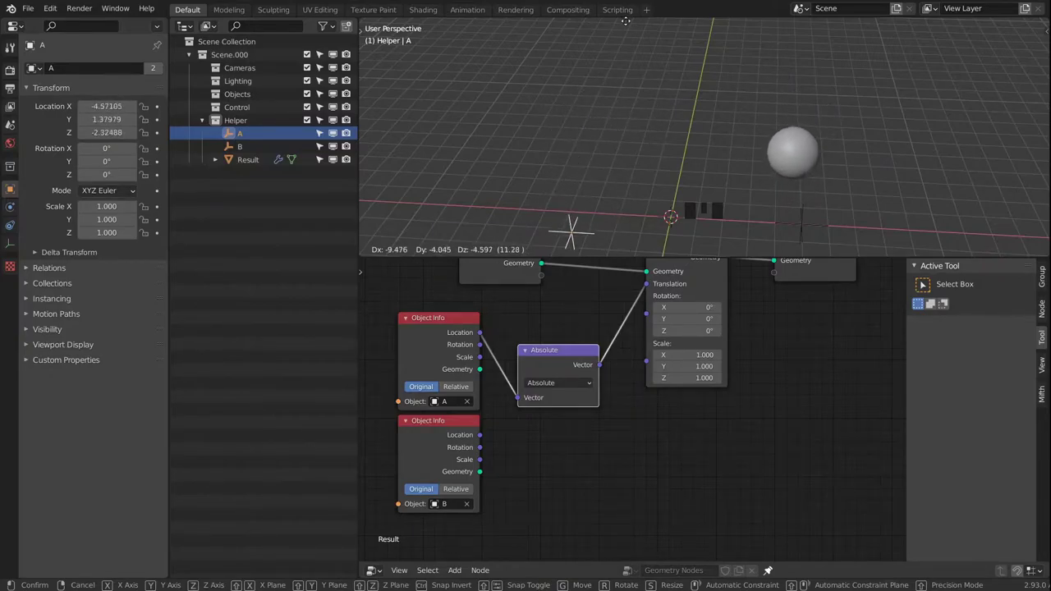
click(471, 127)
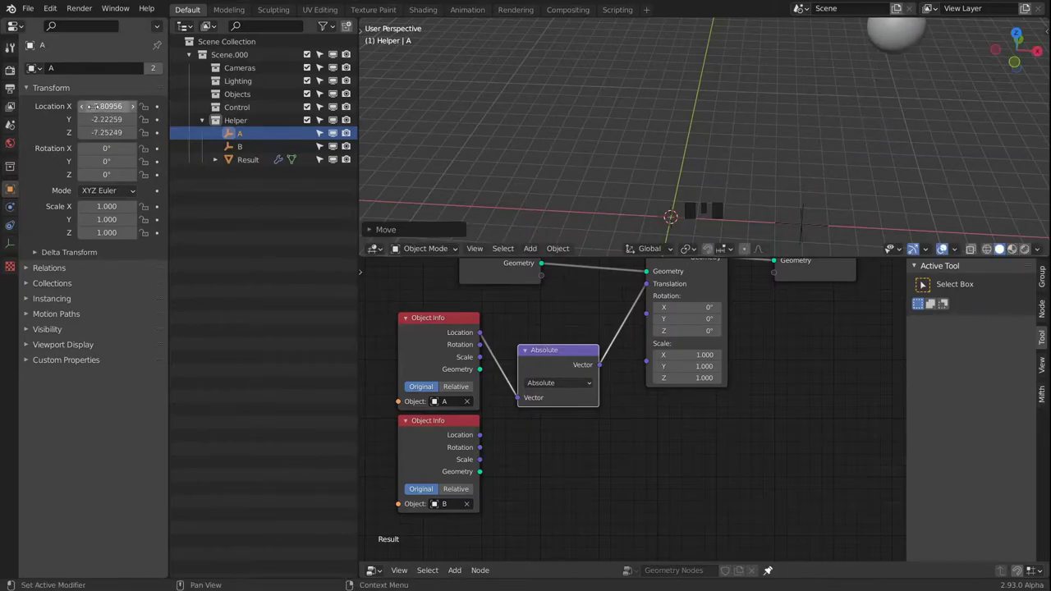
Examine the Result sphere's displayed position from several angles and compare it with empty A's negative location
scroll(732, 99, down, 2)
middle_drag(732, 99, 768, 93)
click(769, 79)
alt+middle_drag(751, 162, 808, 123)
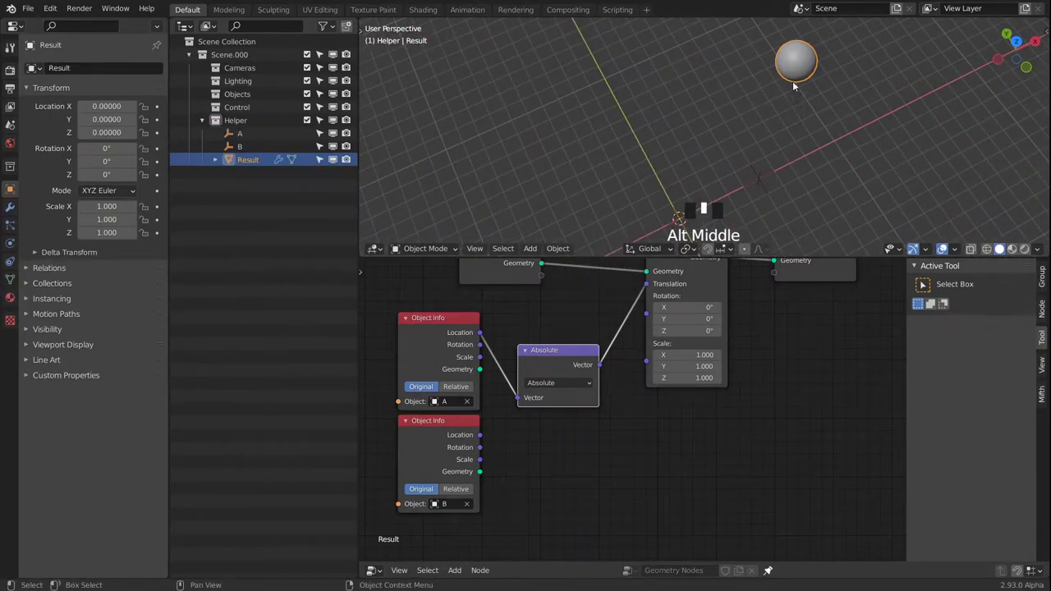
key(grave)
alt+middle_drag(834, 177, 675, 125)
scroll(687, 94, down, 3)
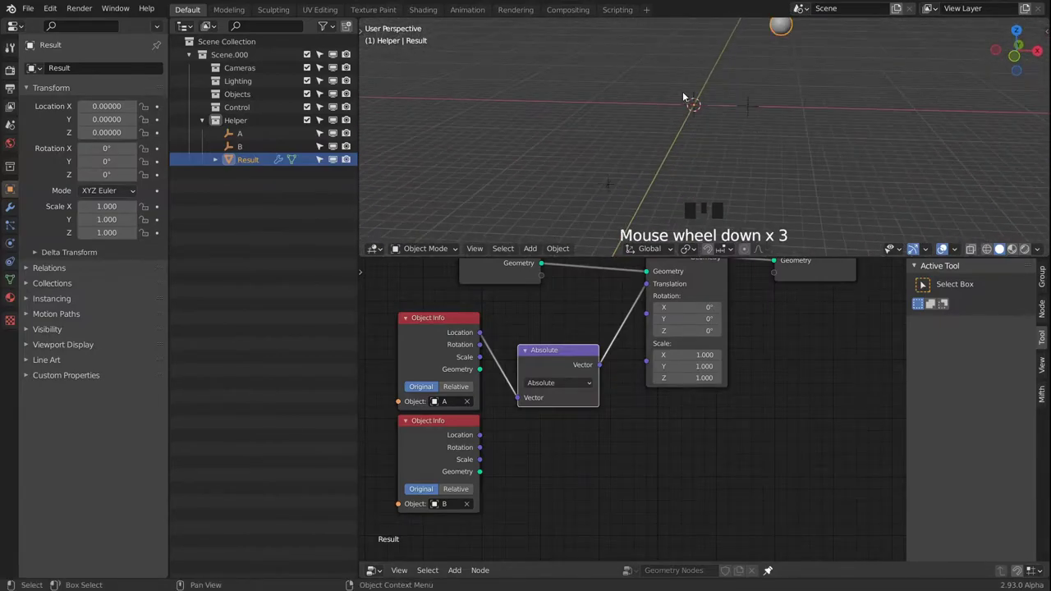
click(611, 187)
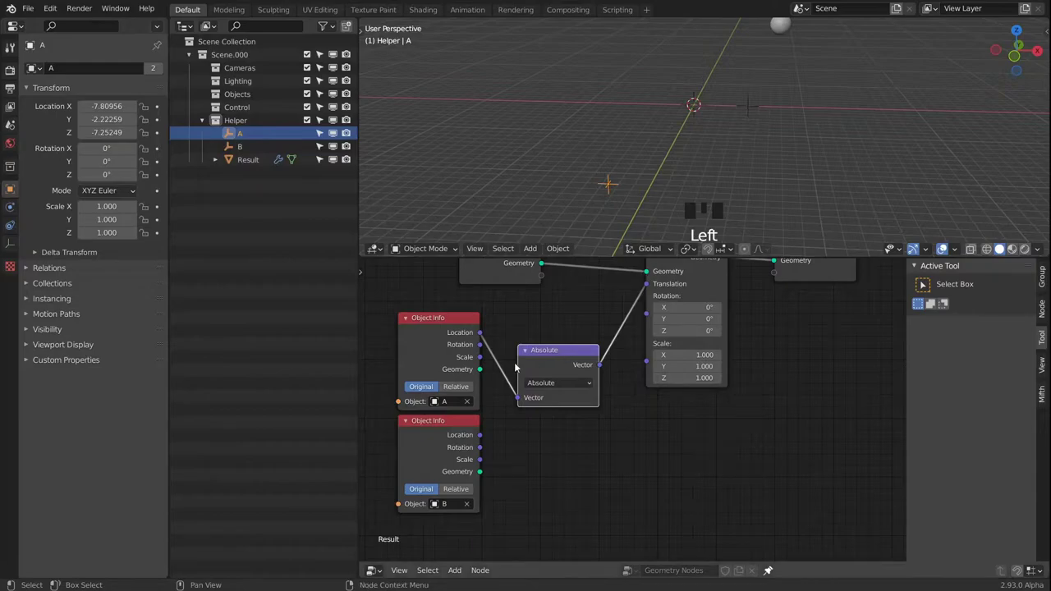
Shift the Absolute node upward, change its operation to Minimum, and compare empty B with the Result sphere
click(555, 353)
drag(555, 354, 558, 325)
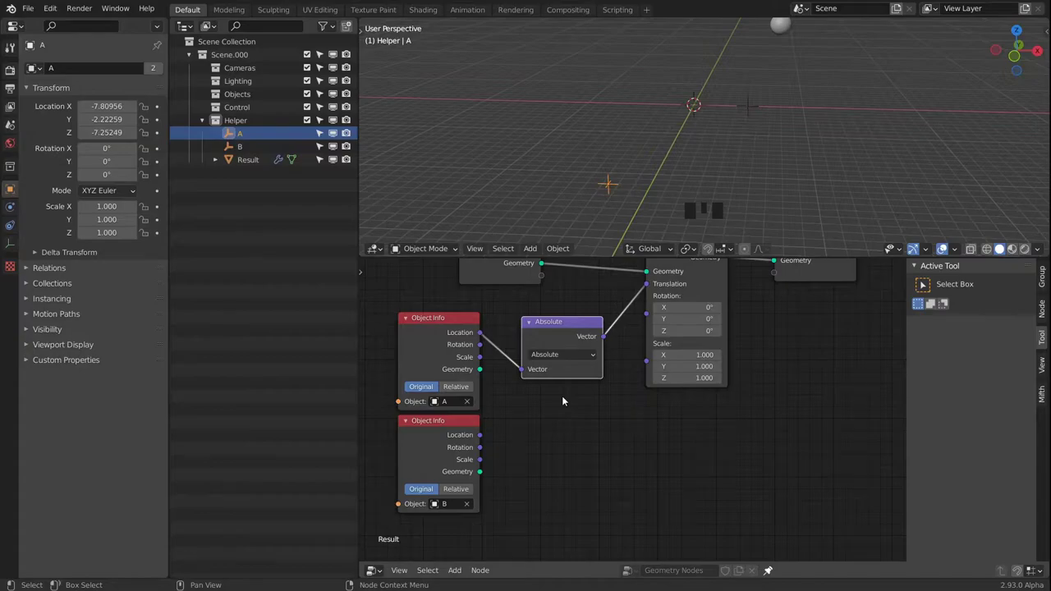
click(557, 355)
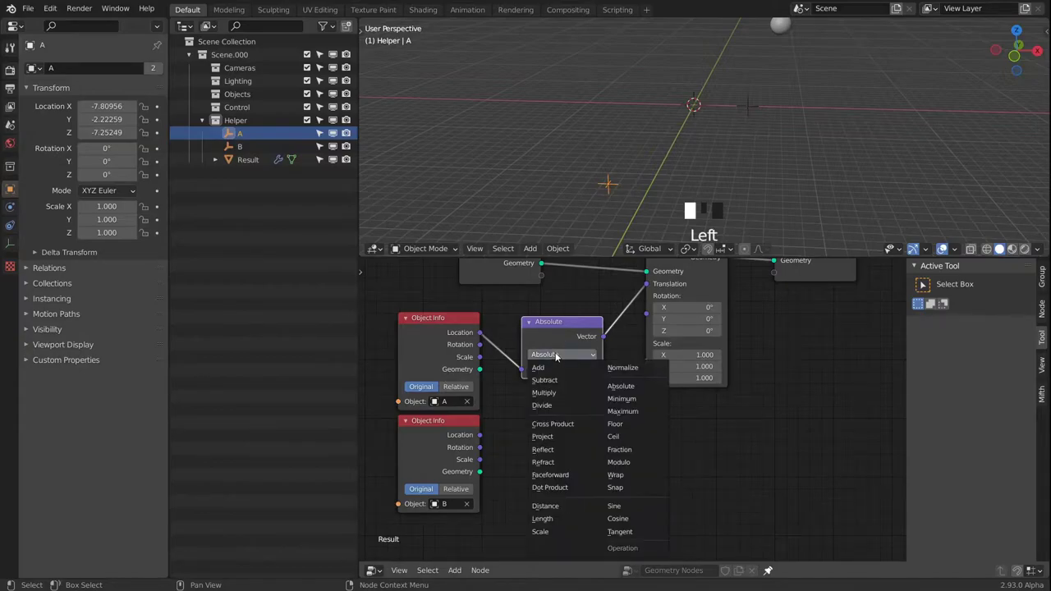
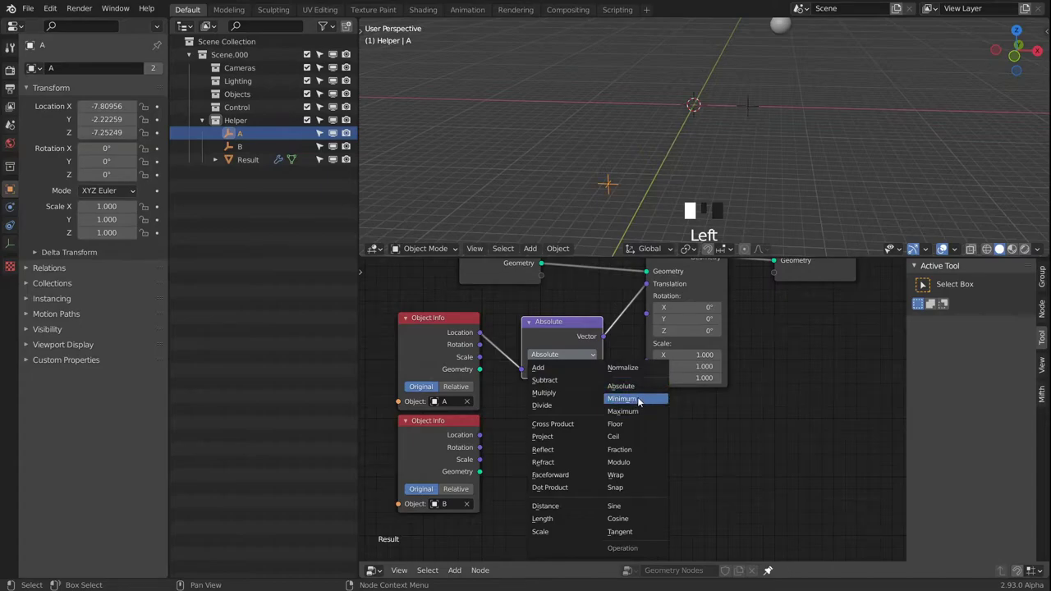
click(639, 400)
mouse_move(703, 132)
alt+middle_down()
mouse_move(752, 190)
mouse_move(742, 121)
mouse_move(696, 151)
alt+middle_up()
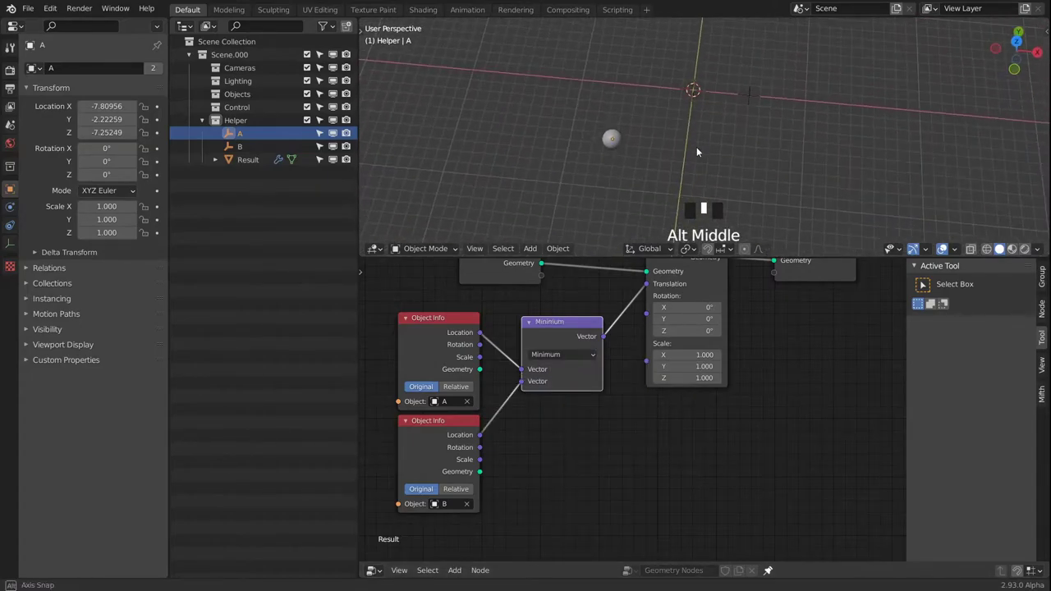
alt+middle_drag(757, 119, 732, 135)
click(749, 74)
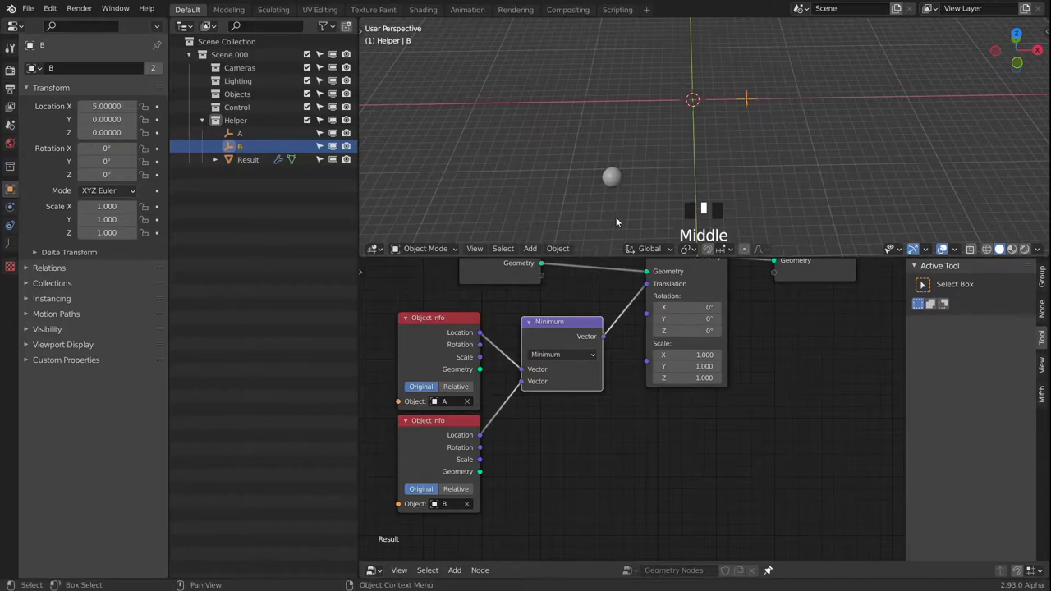
click(616, 178)
Select empty A and clear its location back to 0, 0, 0
click(239, 133)
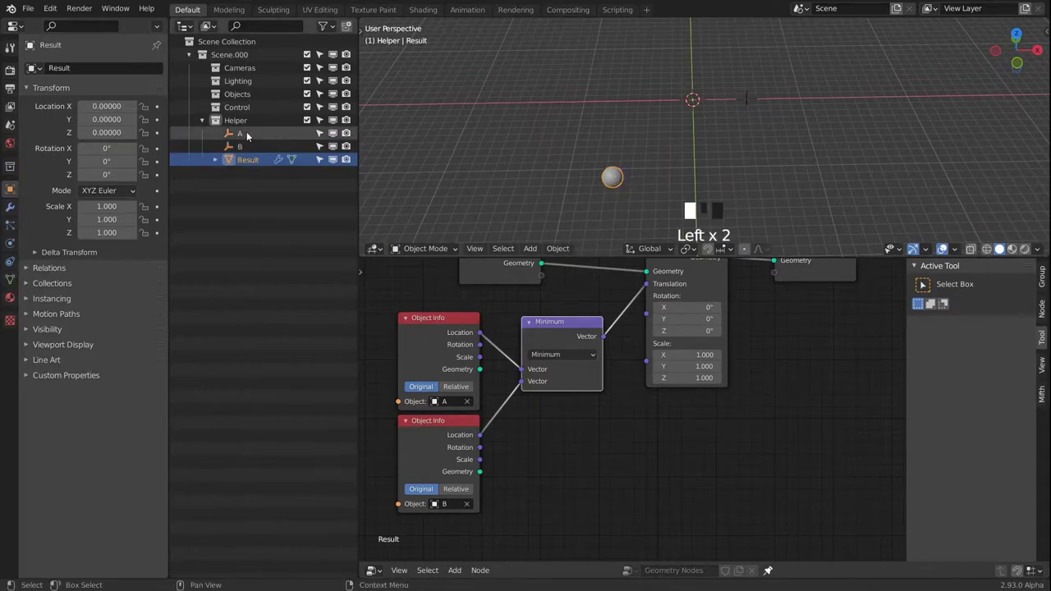
key(g)
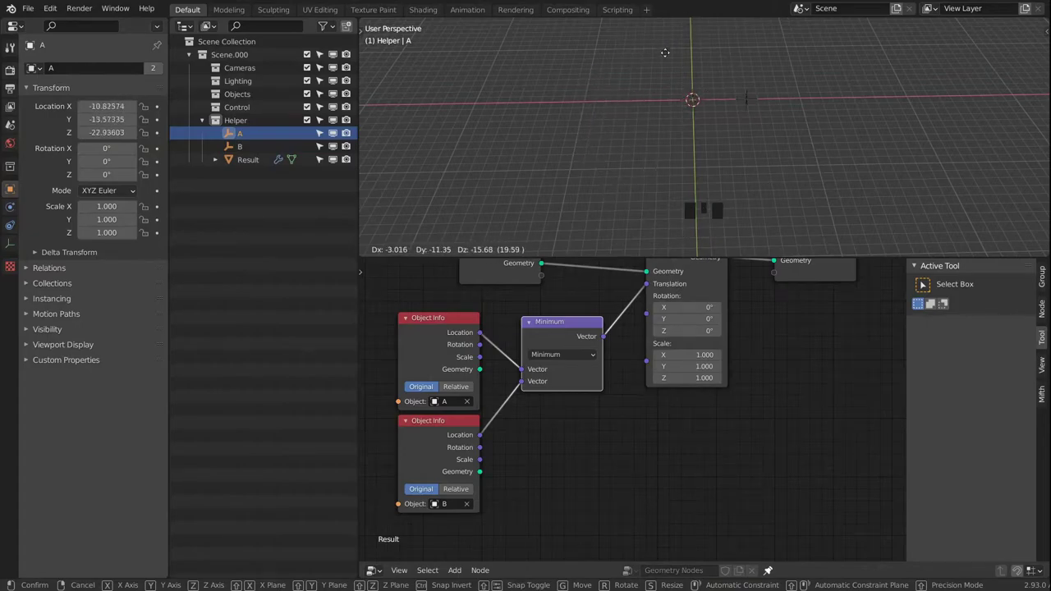
click(668, 80)
alt+middle_drag(669, 76, 700, 136)
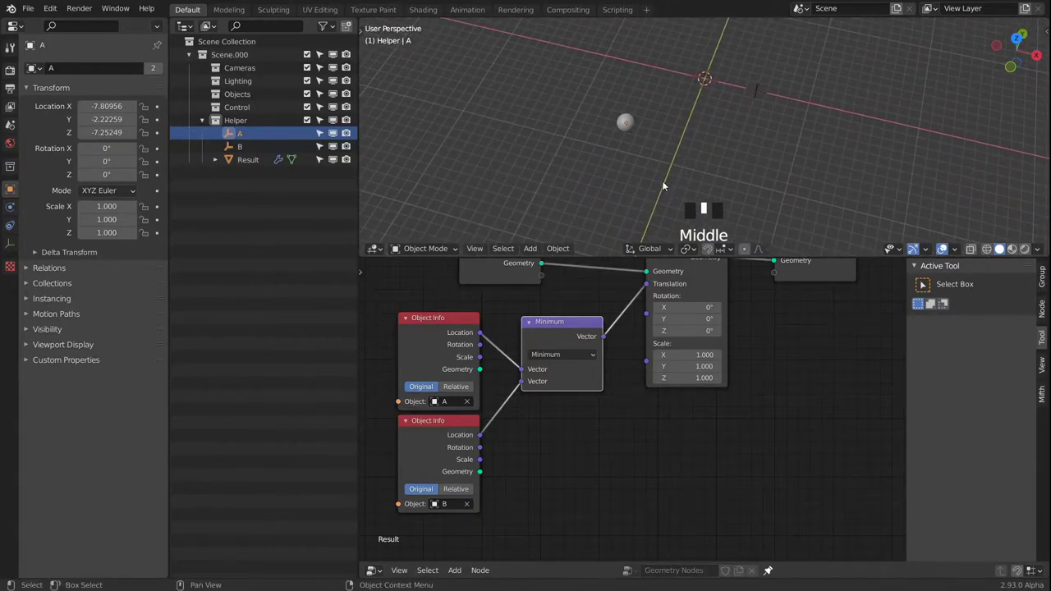
key(alt+g)
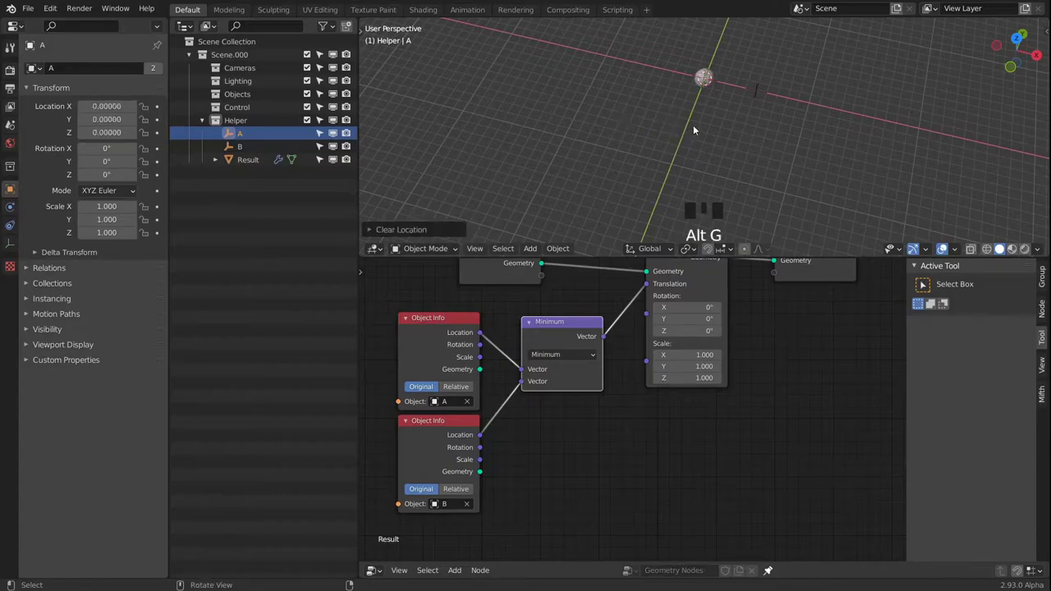
Move empty A freely beyond empty B to about X 13.41, Y 15.54, Z 1.26
alt+middle_drag(727, 87, 681, 111)
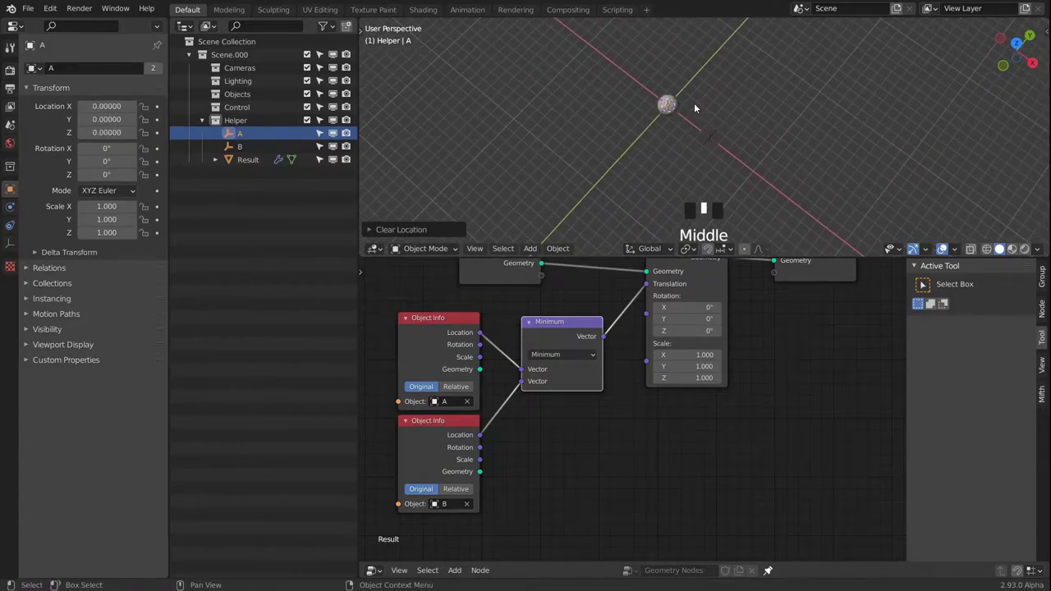
key(g)
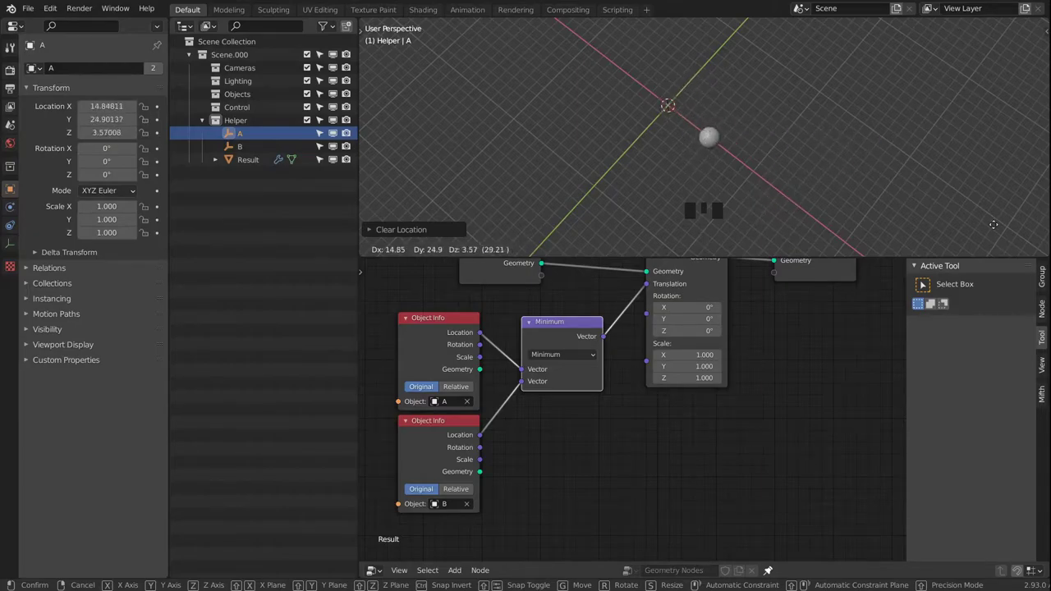
click(835, 132)
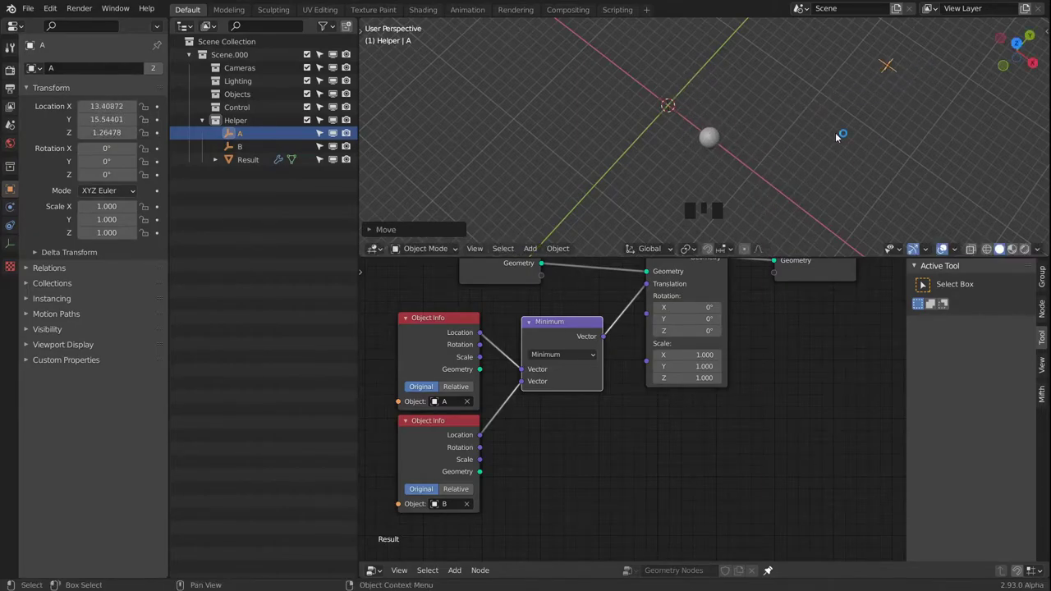
alt+middle_drag(835, 132, 870, 67)
scroll(755, 91, up, 3)
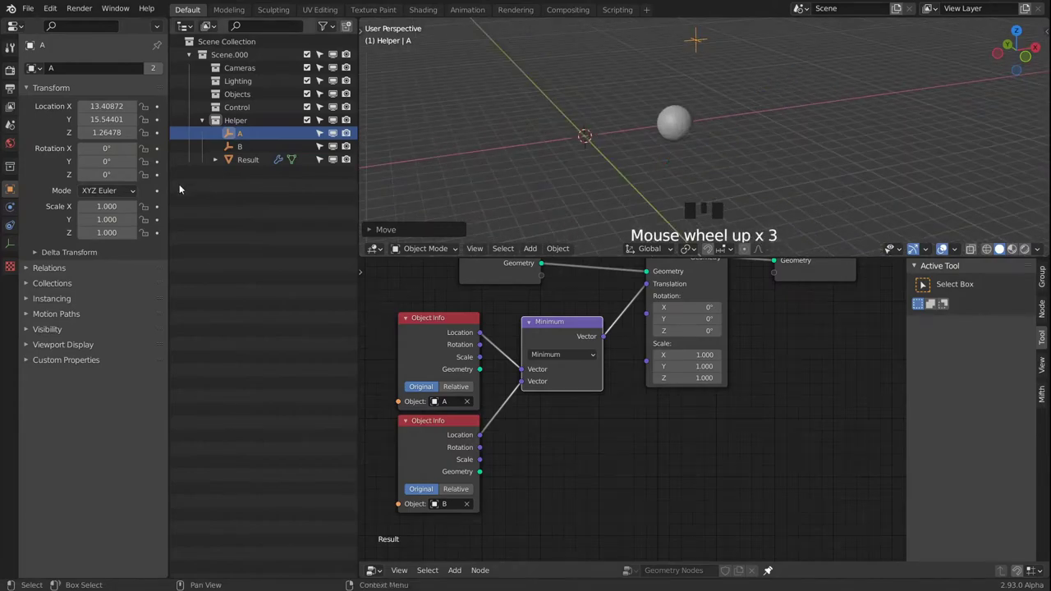
Check empty B's location, then move empty A closer to the origin at about X 1.98, Y 7.57, Z -1.80
click(240, 146)
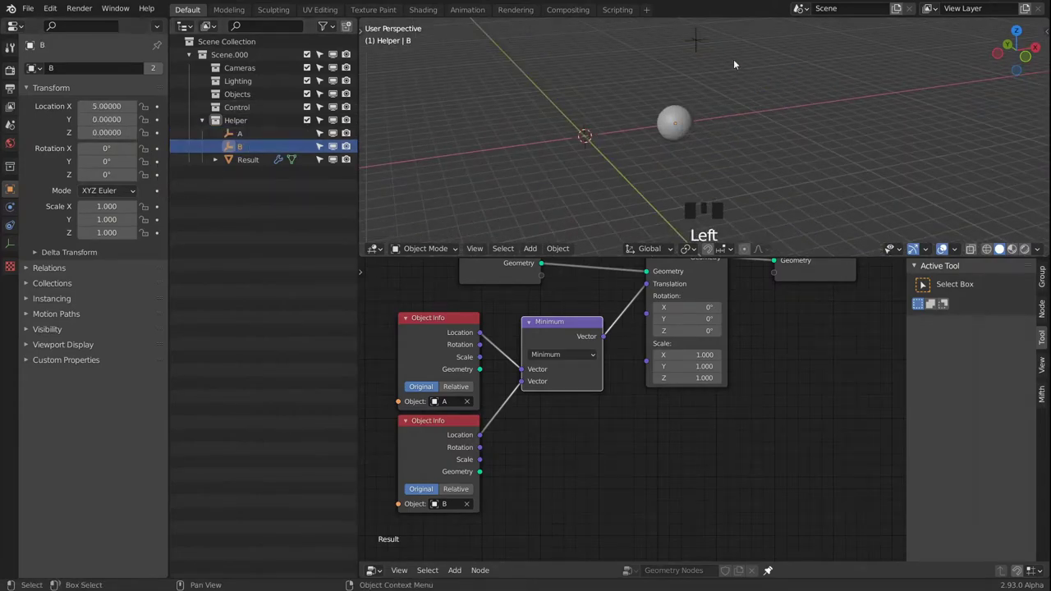
click(696, 37)
alt+middle_drag(699, 36, 765, 154)
scroll(750, 146, down, 4)
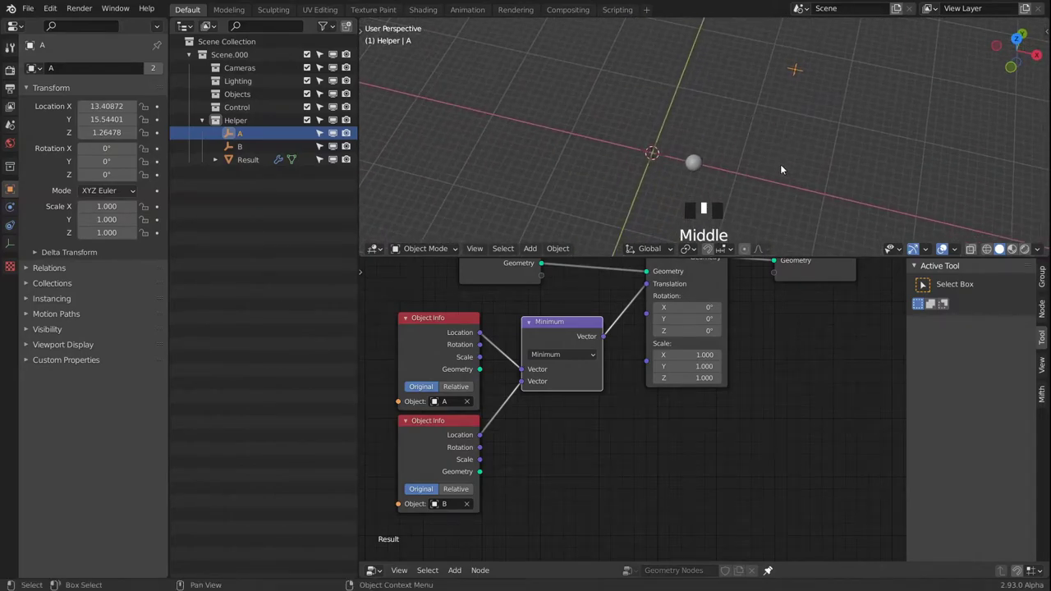
key(g)
click(720, 149)
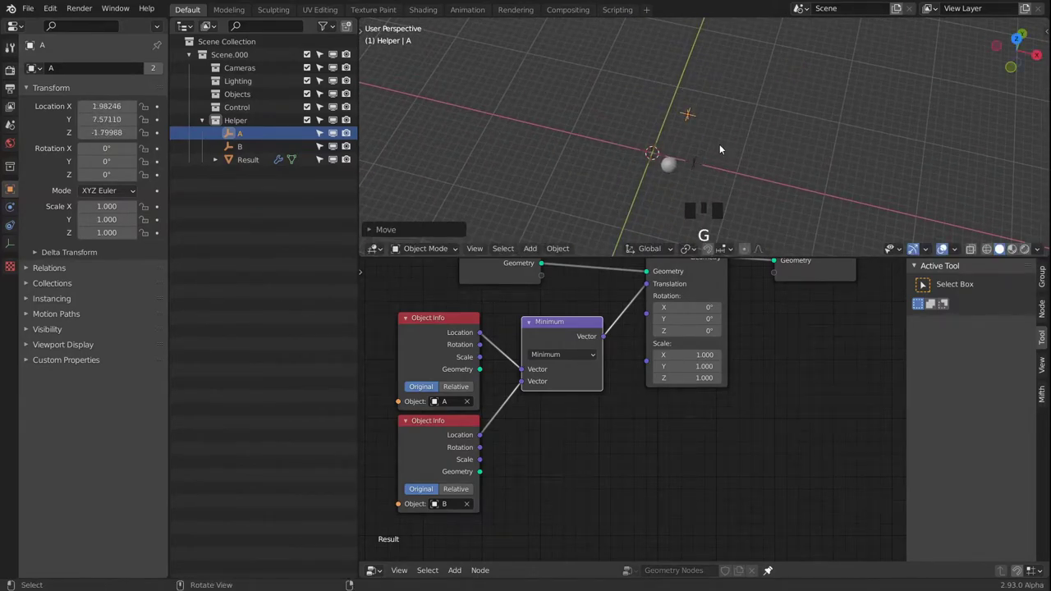
Draw three freehand annotation lines from empty B along the negative Y, negative X and negative Z directions
middle_drag(719, 150, 765, 160)
scroll(746, 88, up, 3)
alt+middle_click(673, 105)
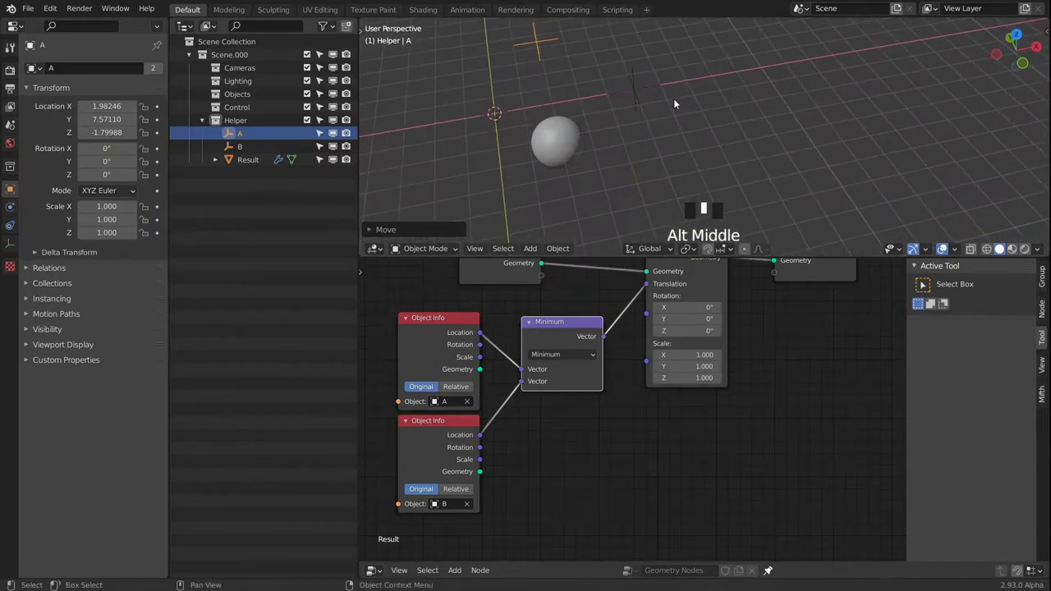
middle_drag(650, 106, 717, 92)
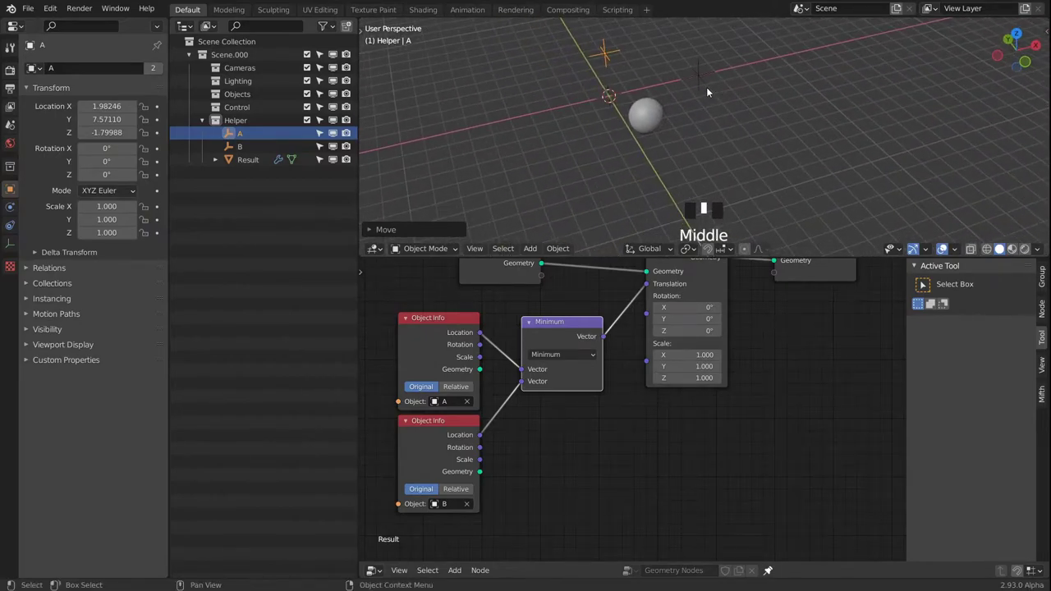
key(d)
click(704, 82)
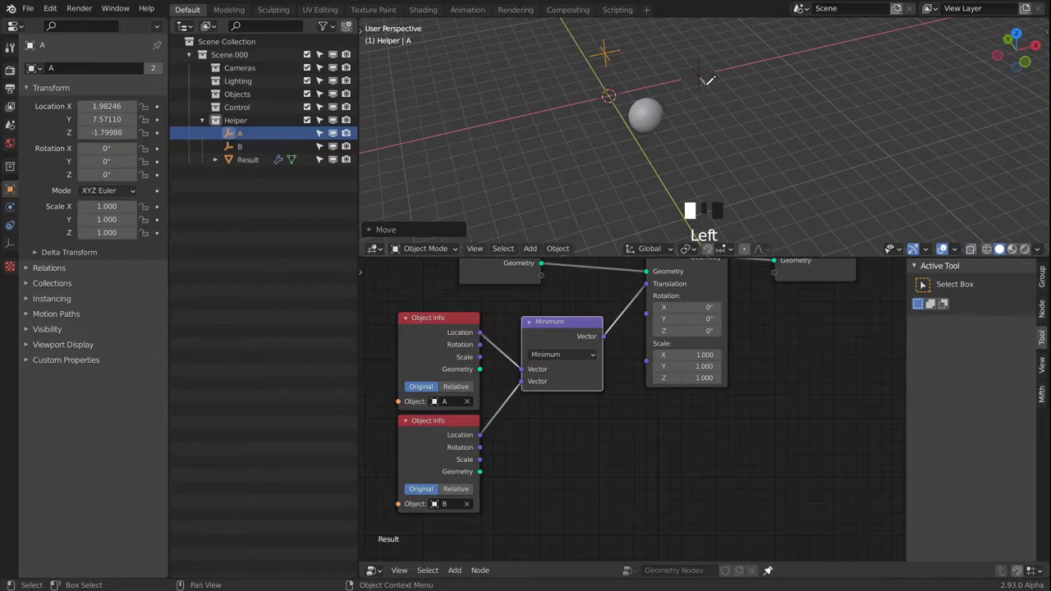
drag(704, 83, 744, 121)
key(d)
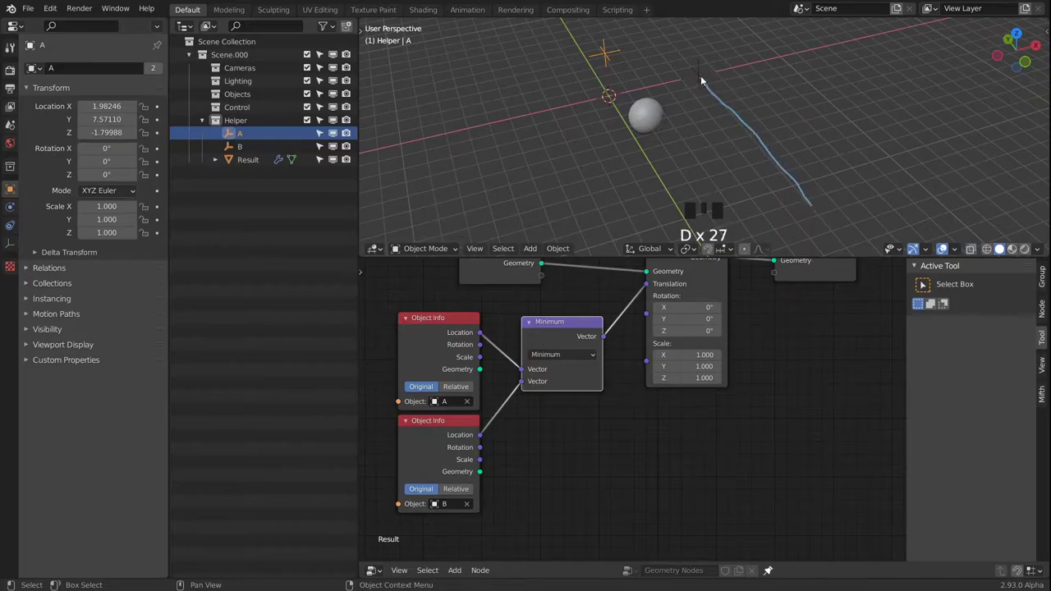
drag(700, 76, 416, 138)
key(d)
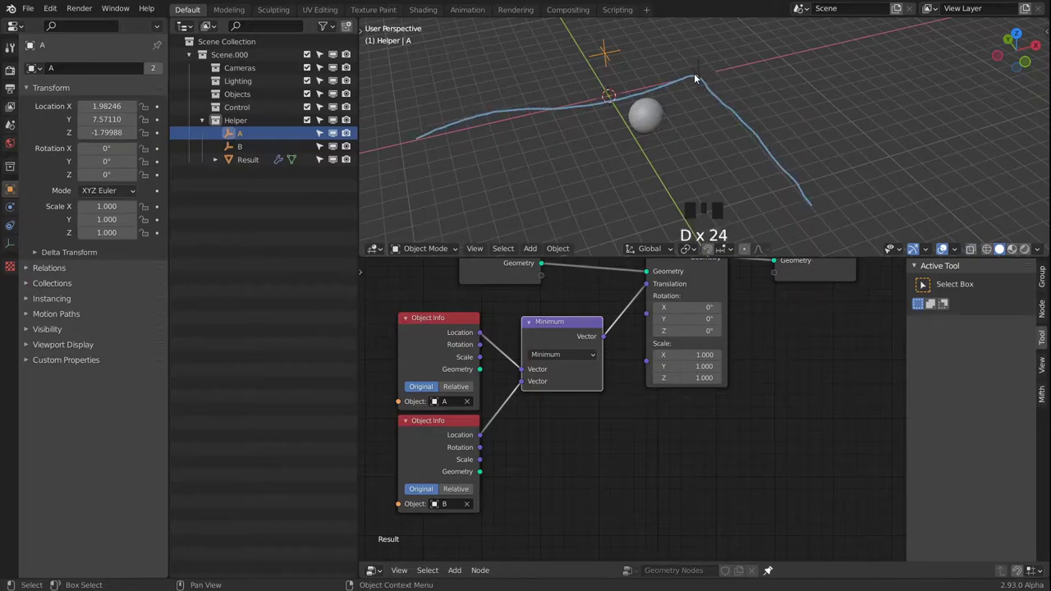
drag(694, 76, 692, 211)
key(d)
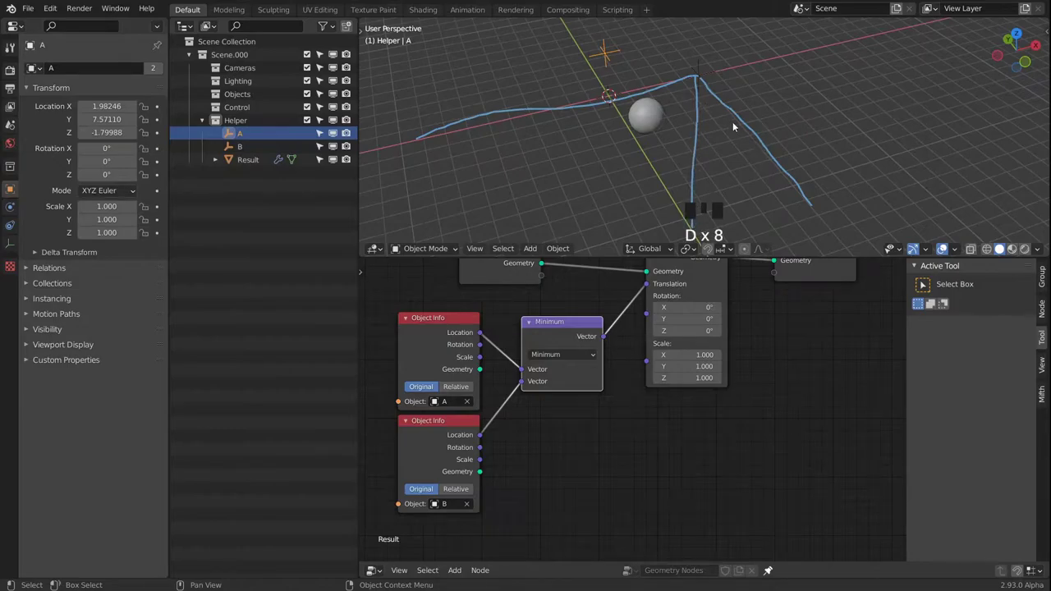
Select the Result sphere and empty B in turn, and set the vector math node's operation to Maximum
scroll(732, 122, down, 2)
middle_drag(723, 135, 726, 102)
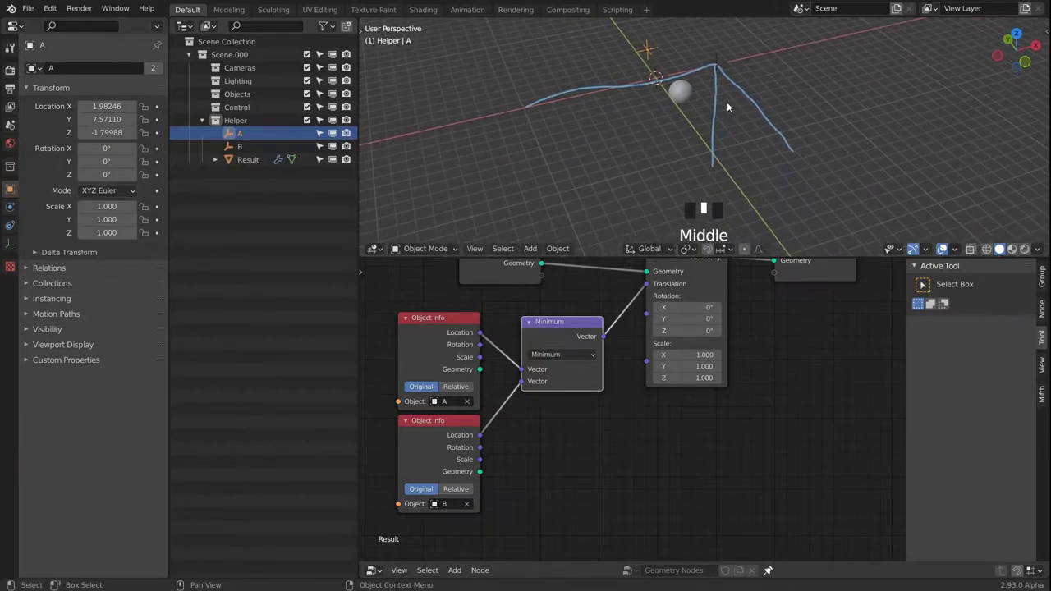
click(687, 93)
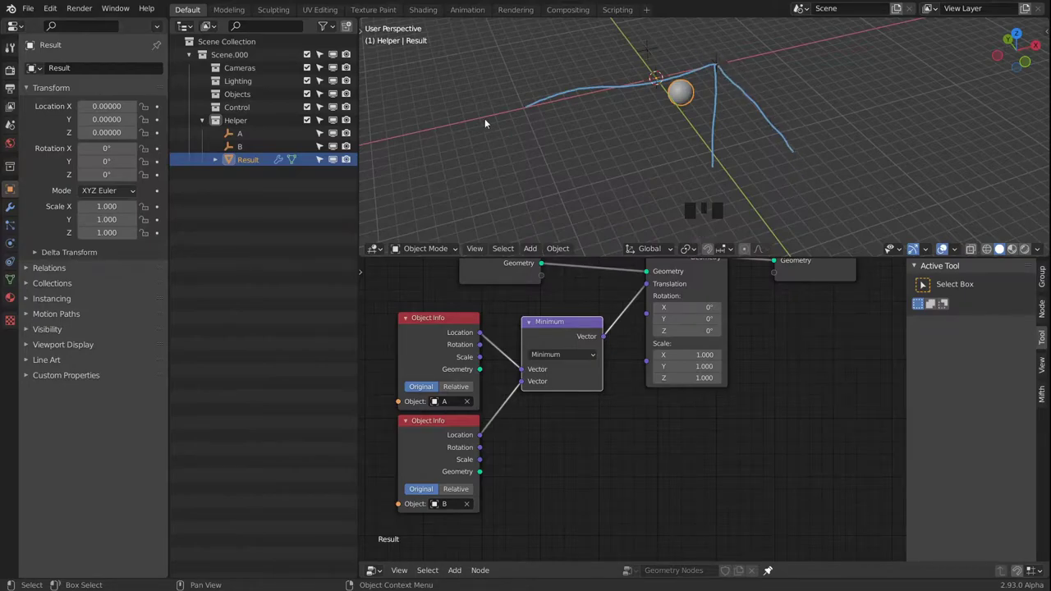
click(725, 60)
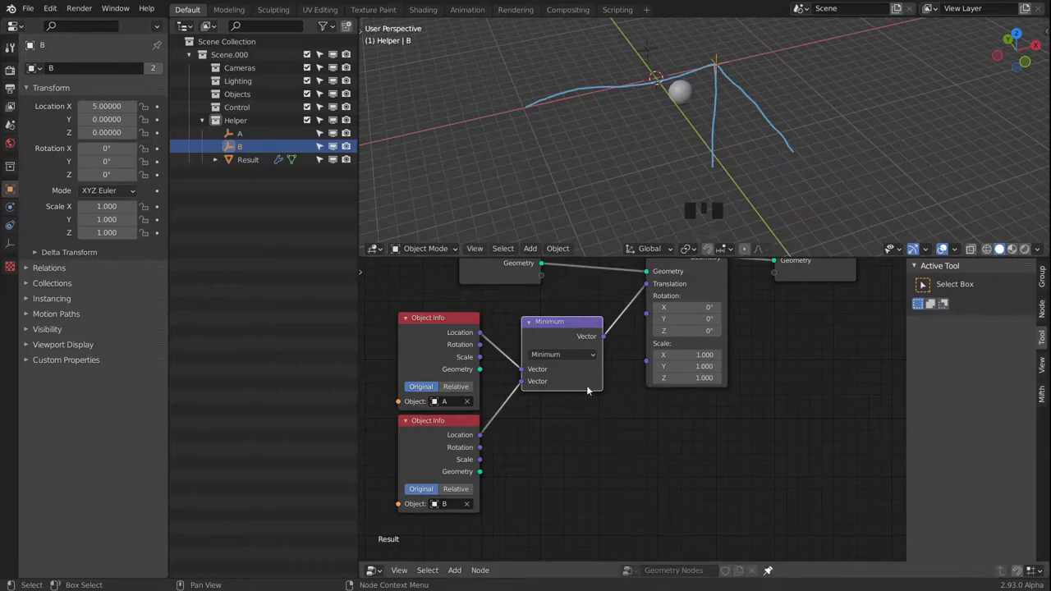
click(564, 354)
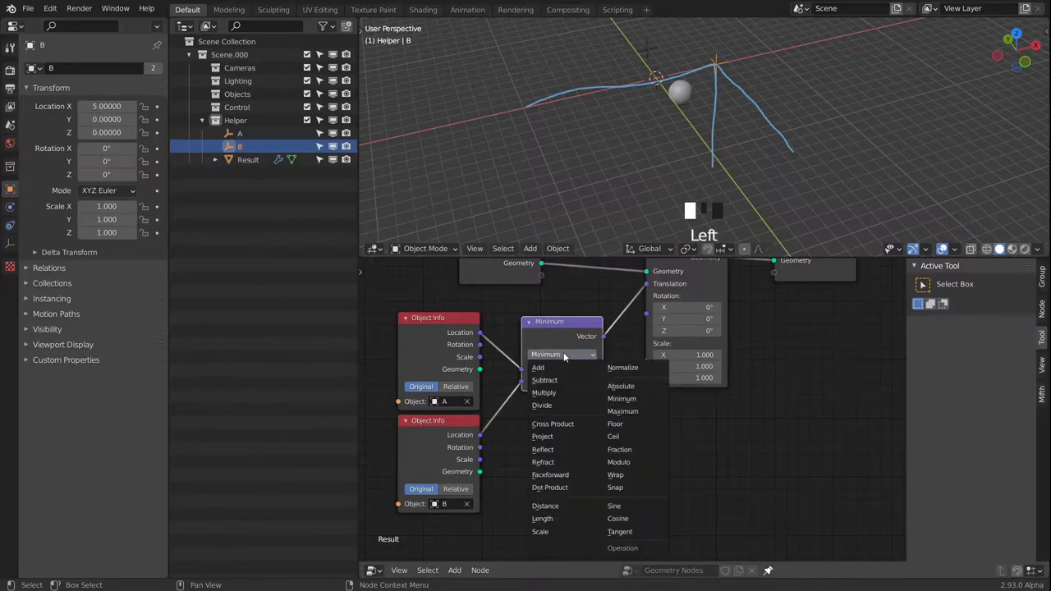
click(624, 412)
Erase the three freehand annotation lines drawn from empty B
middle_drag(804, 78, 770, 159)
click(770, 150)
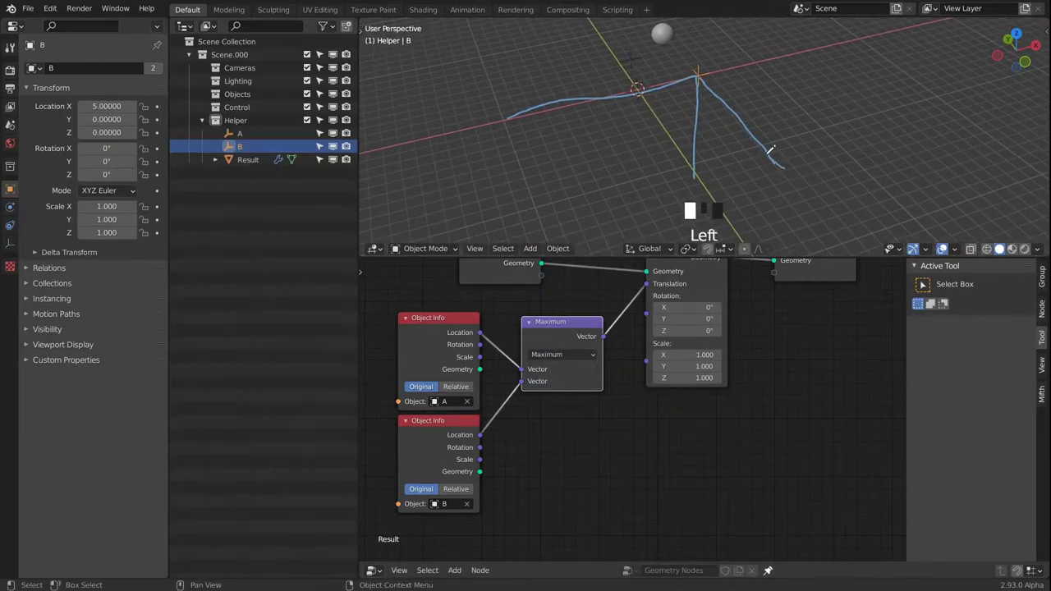
key(d)
mouse_move(780, 164)
right_down()
mouse_move(720, 94)
mouse_move(646, 91)
mouse_move(511, 108)
right_up()
right_drag(707, 108, 704, 181)
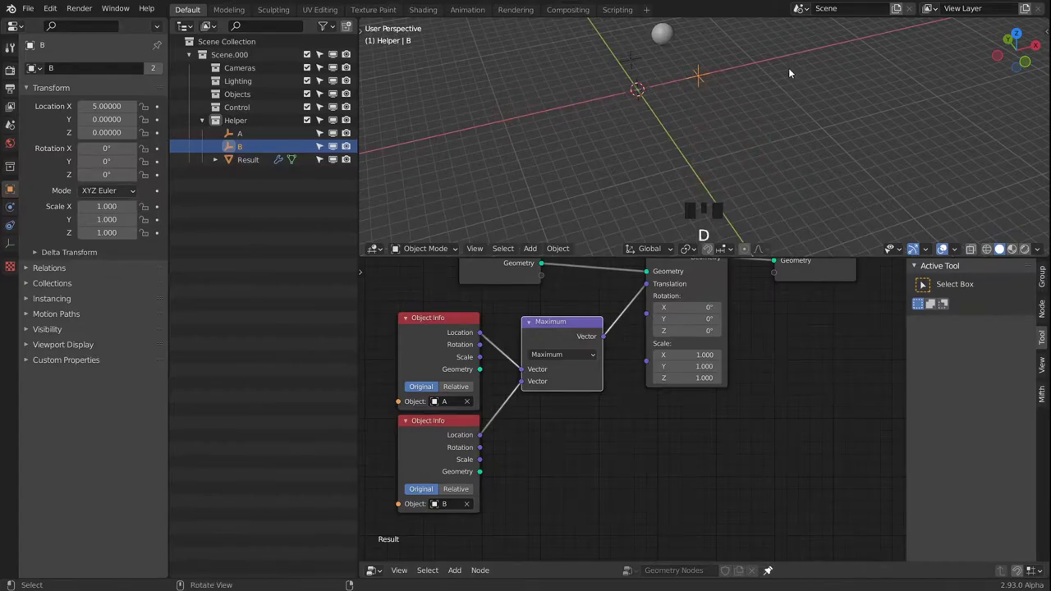
Select empty A and move it freely to about X 13.26, Y 1.76, Z -7.28
mouse_move(788, 68)
alt+middle_down()
mouse_move(755, 68)
mouse_move(728, 125)
mouse_move(658, 85)
alt+middle_up()
click(657, 81)
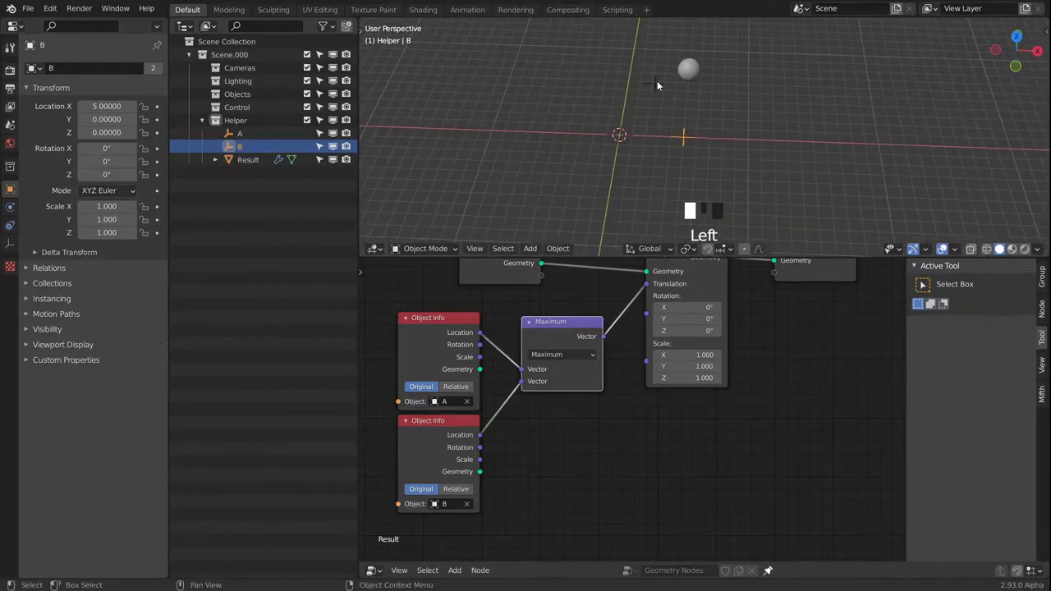
key(g)
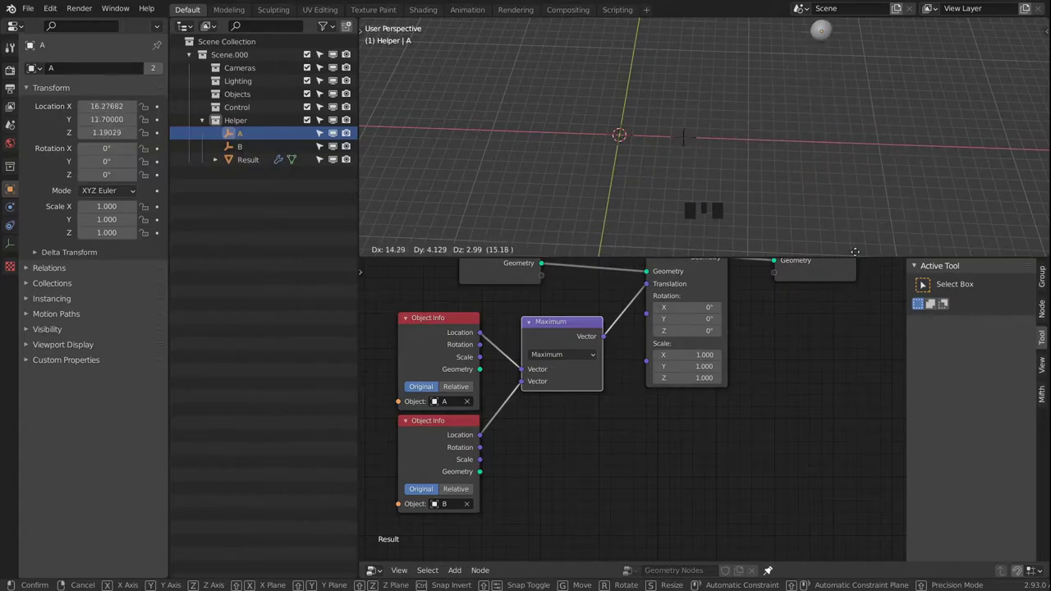
click(814, 171)
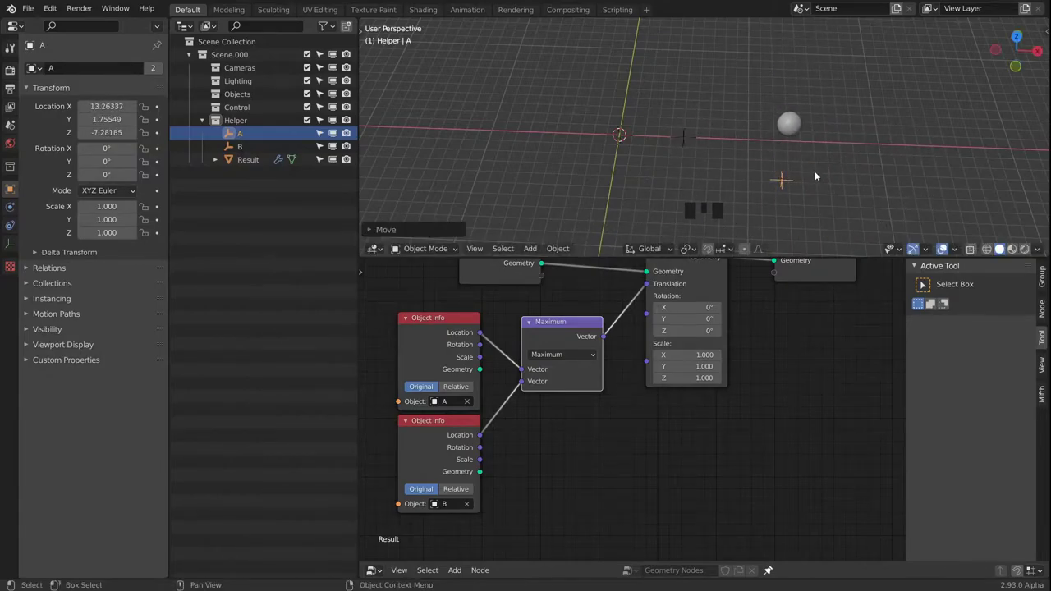
Draw three freehand annotation lines from empty B along the positive Y, positive X and positive Z directions
alt+middle_drag(814, 170, 708, 154)
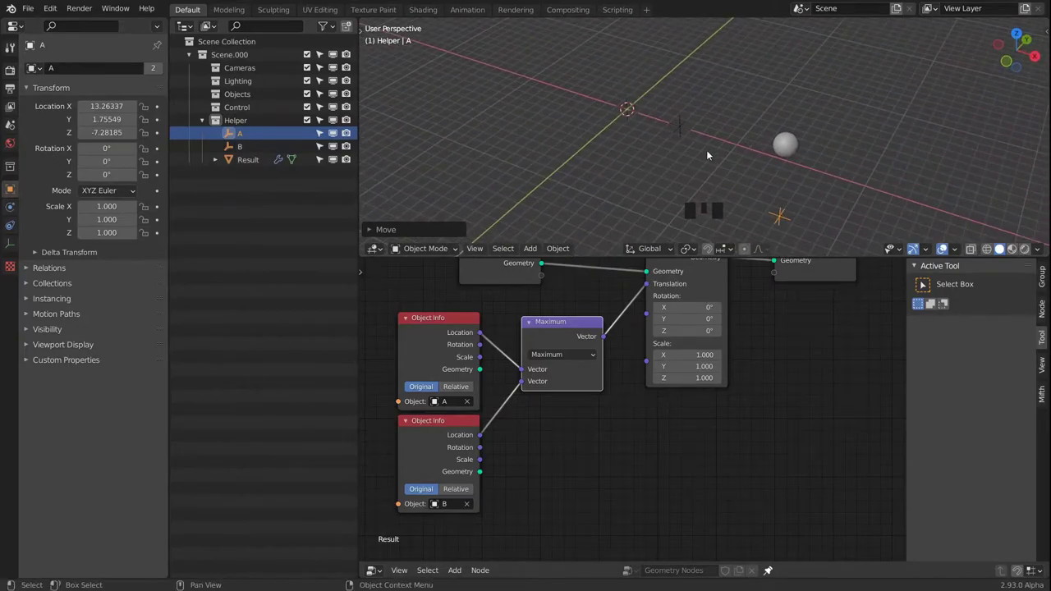
key(d)
drag(682, 127, 759, 23)
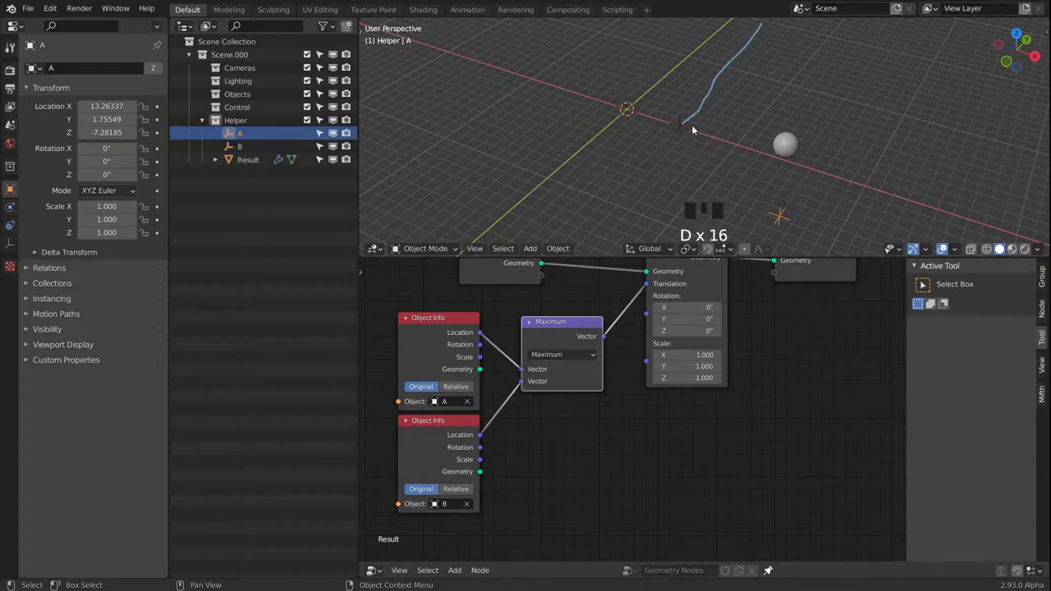
drag(691, 125, 924, 220)
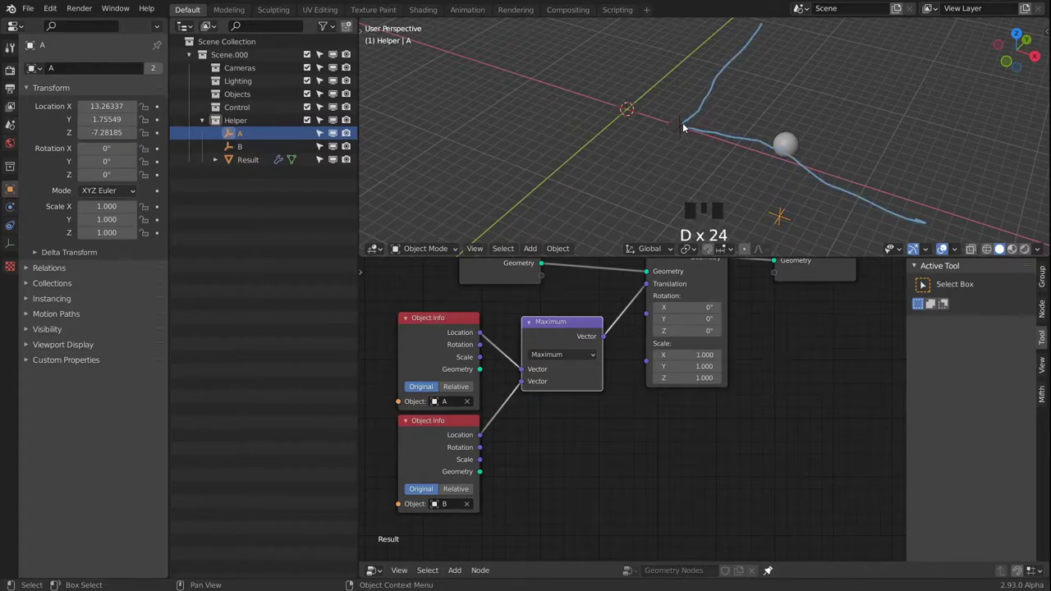
drag(685, 124, 680, 18)
key(d)
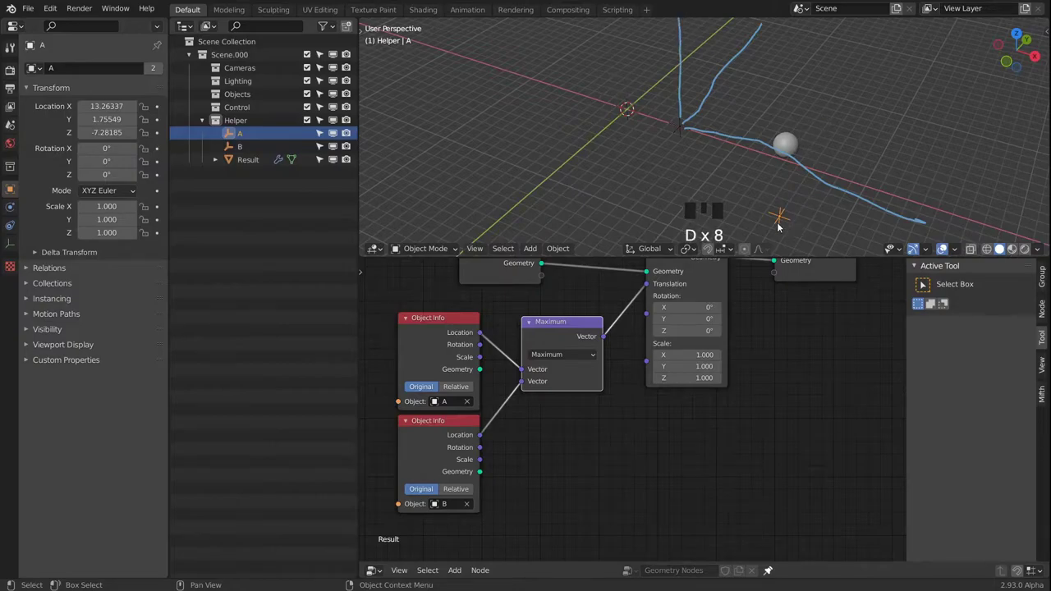
Try moving empty A freely around empty B to test the Maximum operation, restoring its position each time
click(786, 221)
key(g)
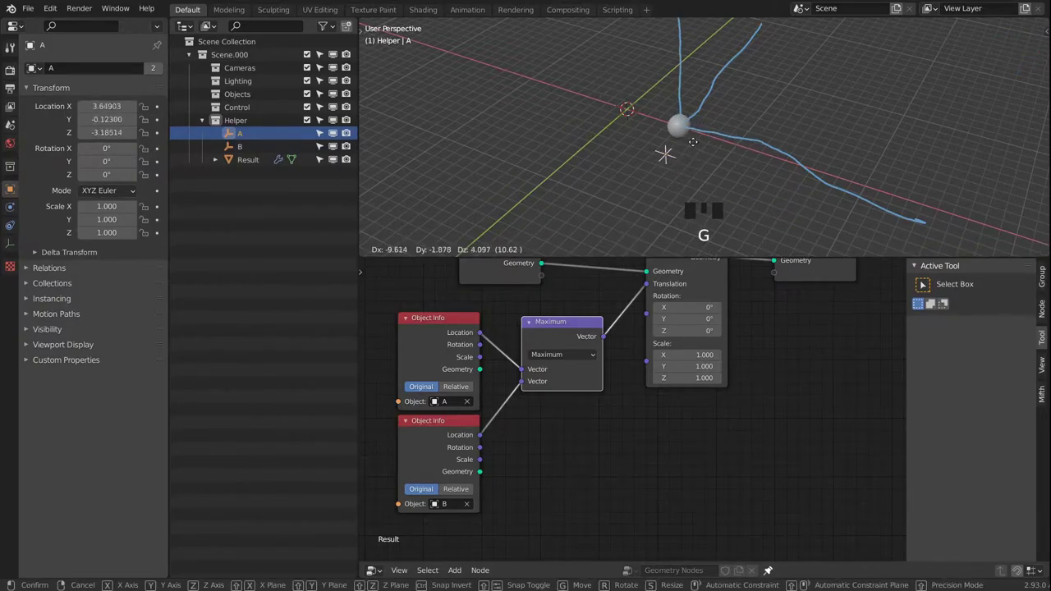
click(858, 149)
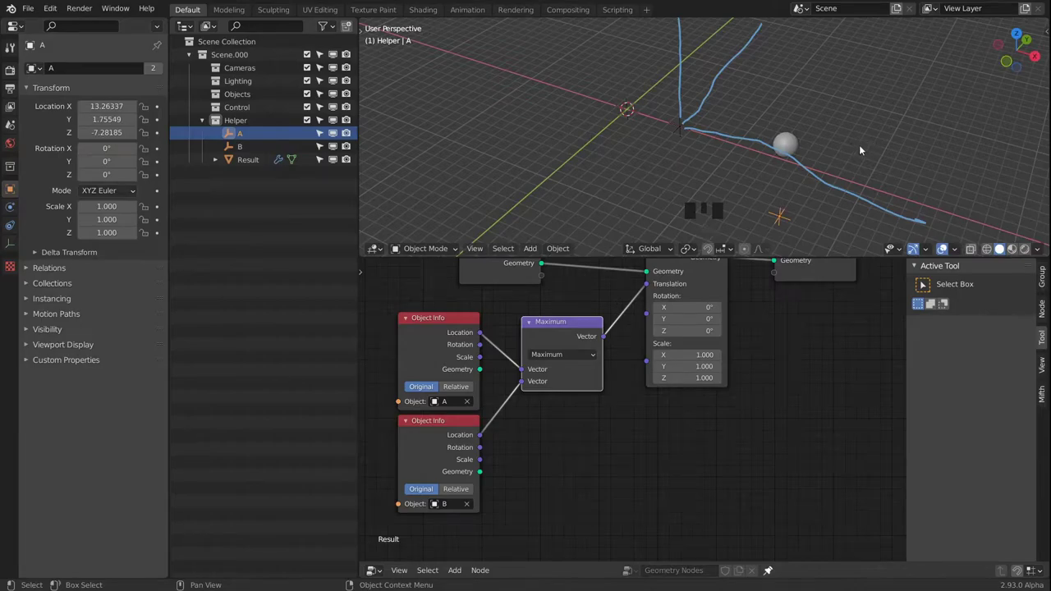
key(g)
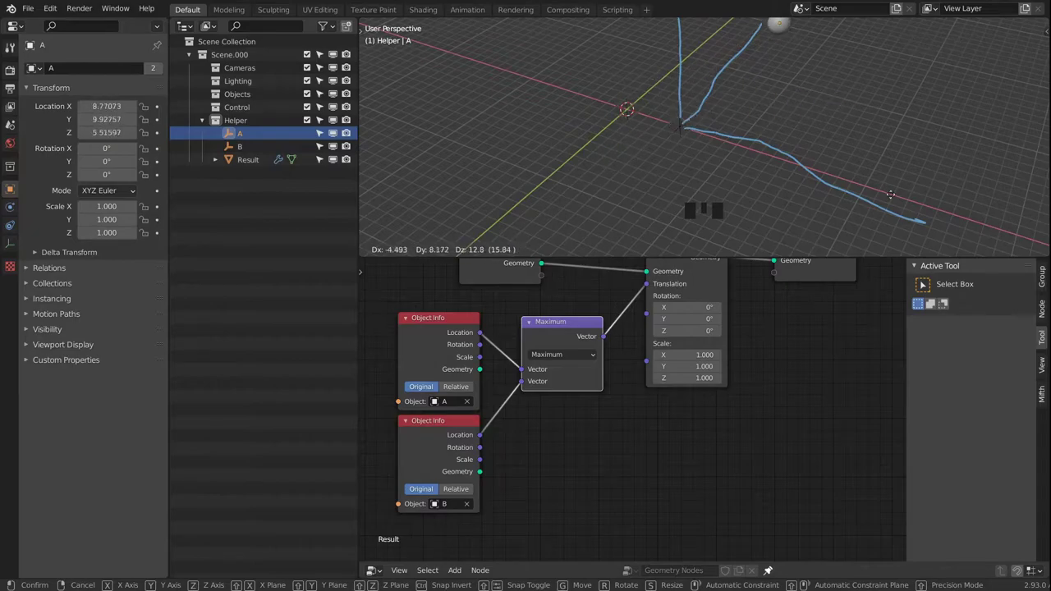
click(710, 132)
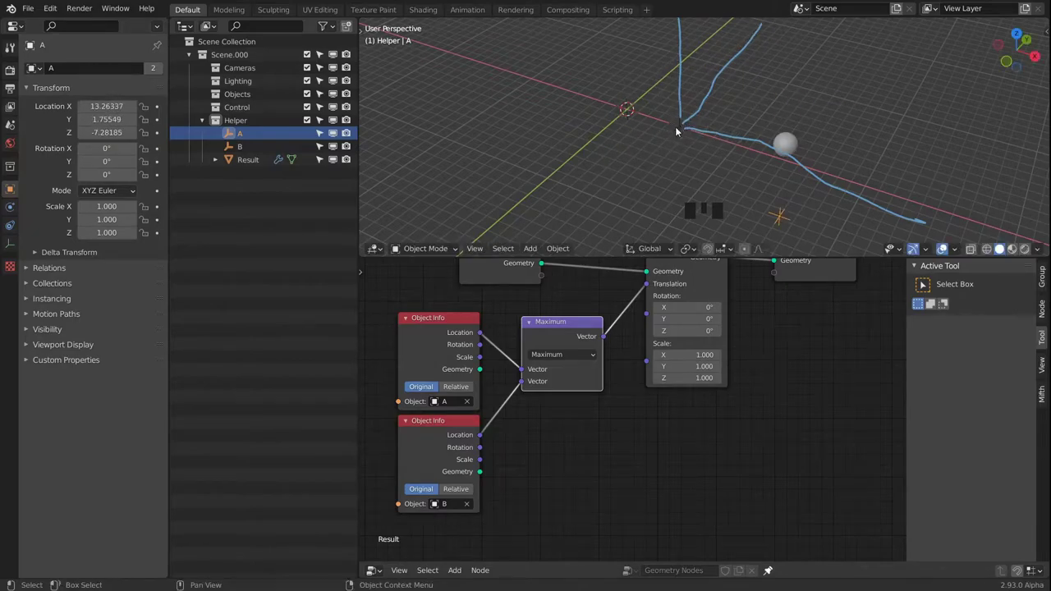
Select empty B and erase all the annotation lines starting from it
click(677, 129)
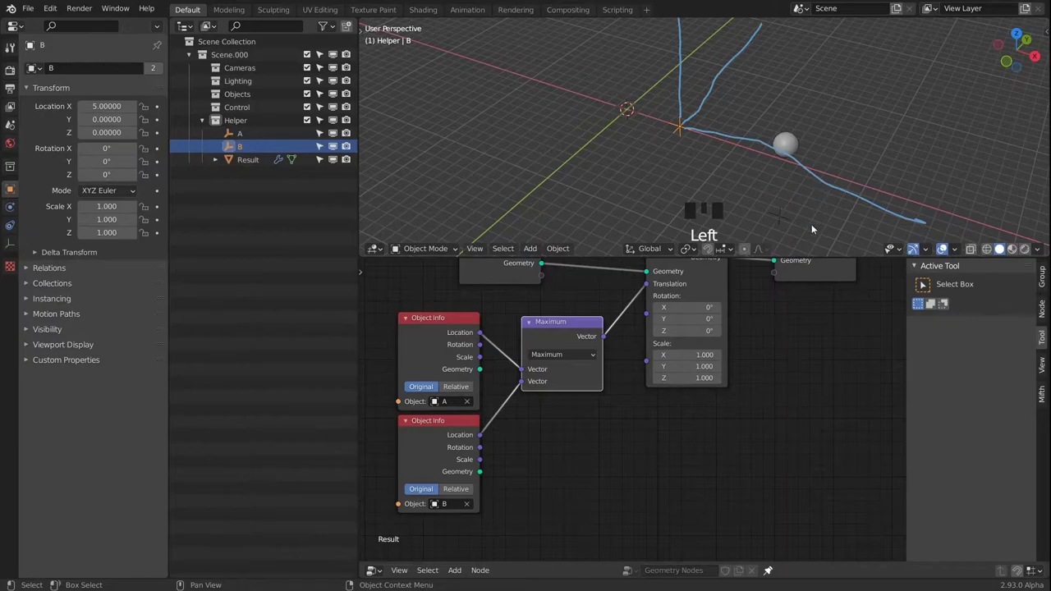
middle_drag(879, 167, 863, 100)
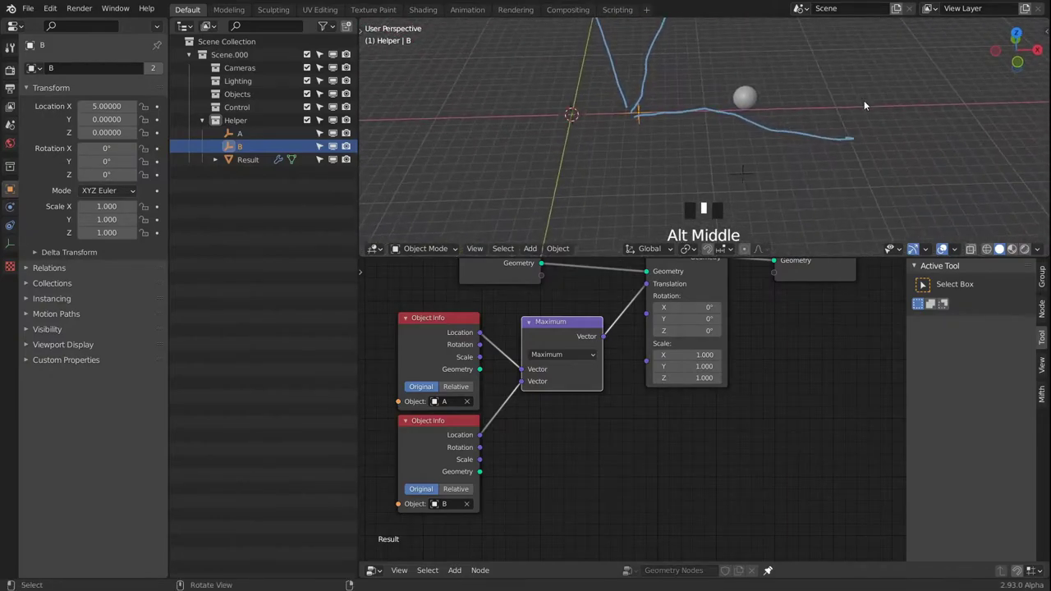
key(d)
right_drag(874, 151, 653, 105)
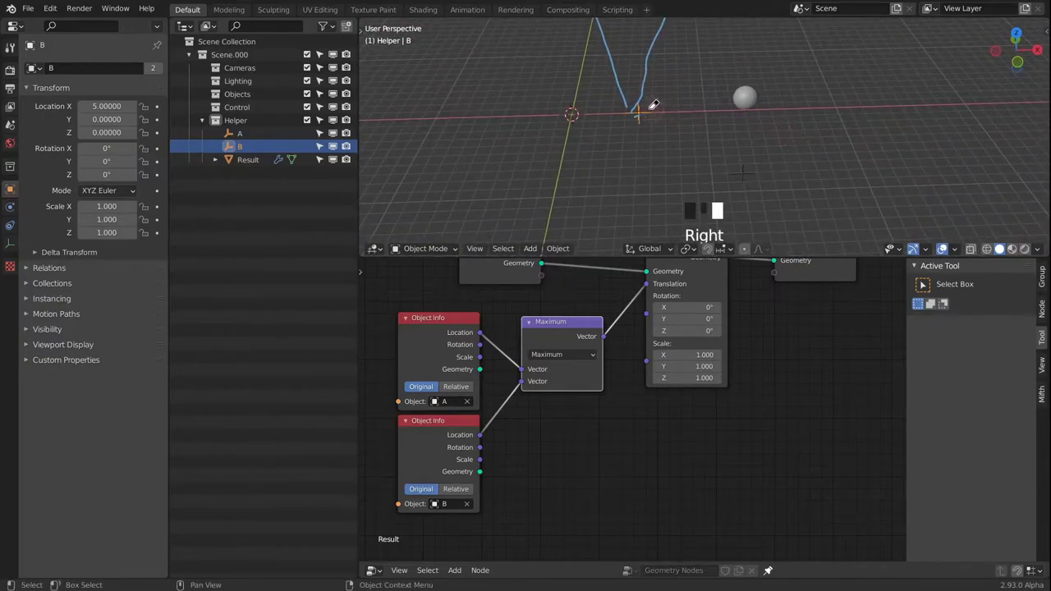
middle_drag(584, 39, 720, 172)
key(d)
mouse_move(696, 123)
right_down()
mouse_move(691, 202)
mouse_move(647, 107)
mouse_move(645, 154)
right_up()
middle_drag(660, 179, 613, 318)
Set the vector math node's operation to Floor and clear empty A's location back to 0, 0, 0
click(564, 353)
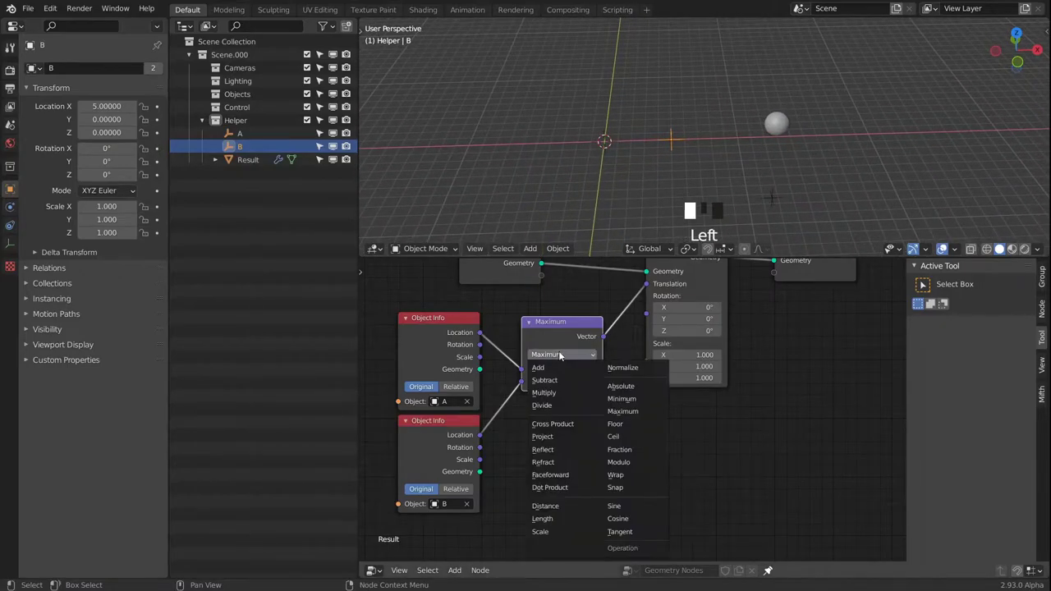
click(634, 424)
alt+middle_drag(788, 197, 788, 164)
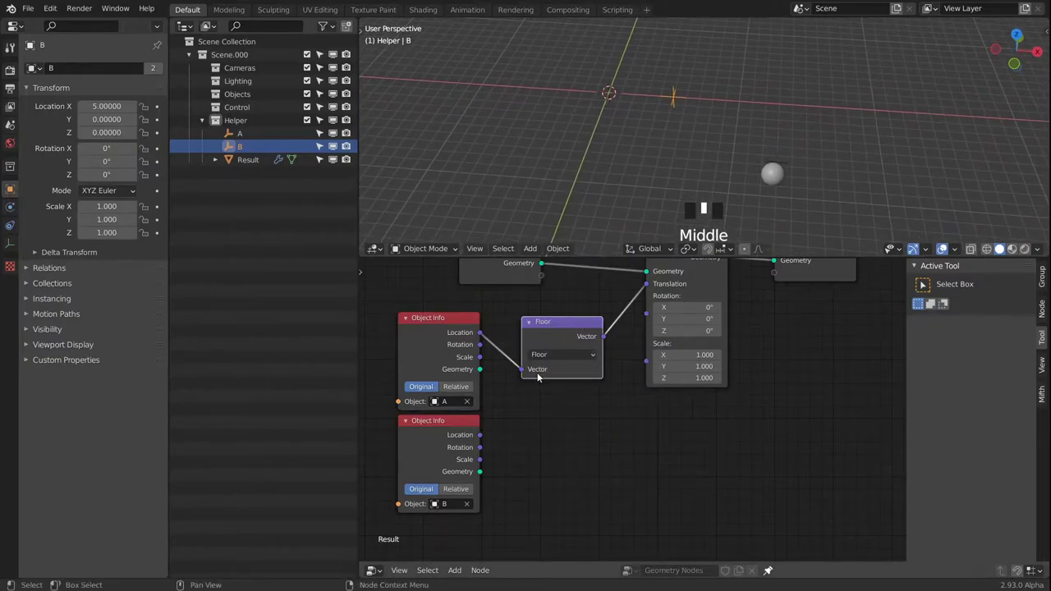
click(786, 159)
key(alt+g)
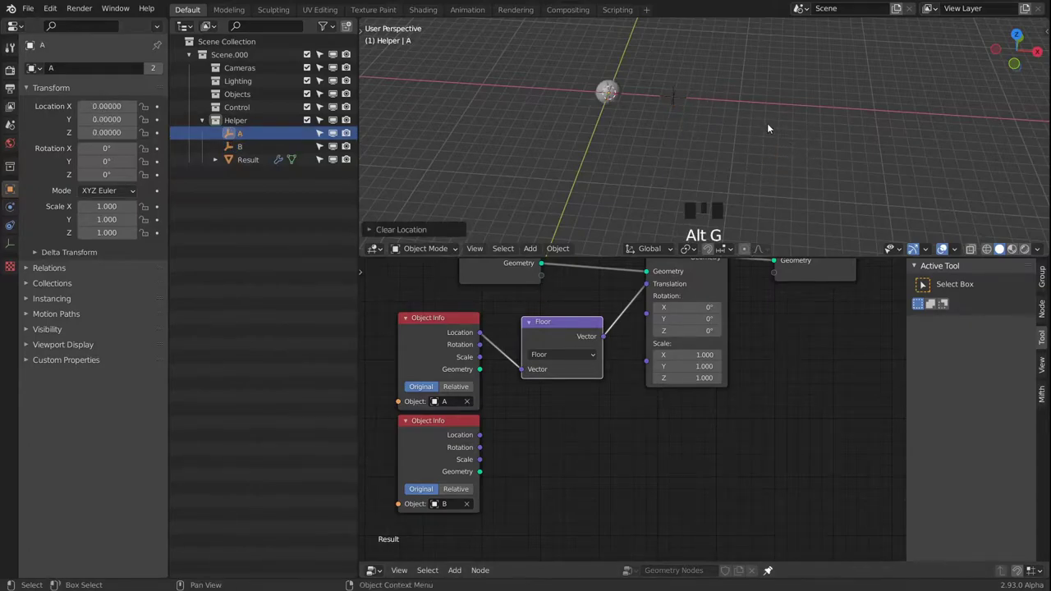
Try sliding empty A along the global X axis to test the Floor operation, and cancel the move
middle_drag(767, 123, 667, 137)
scroll(675, 102, up, 2)
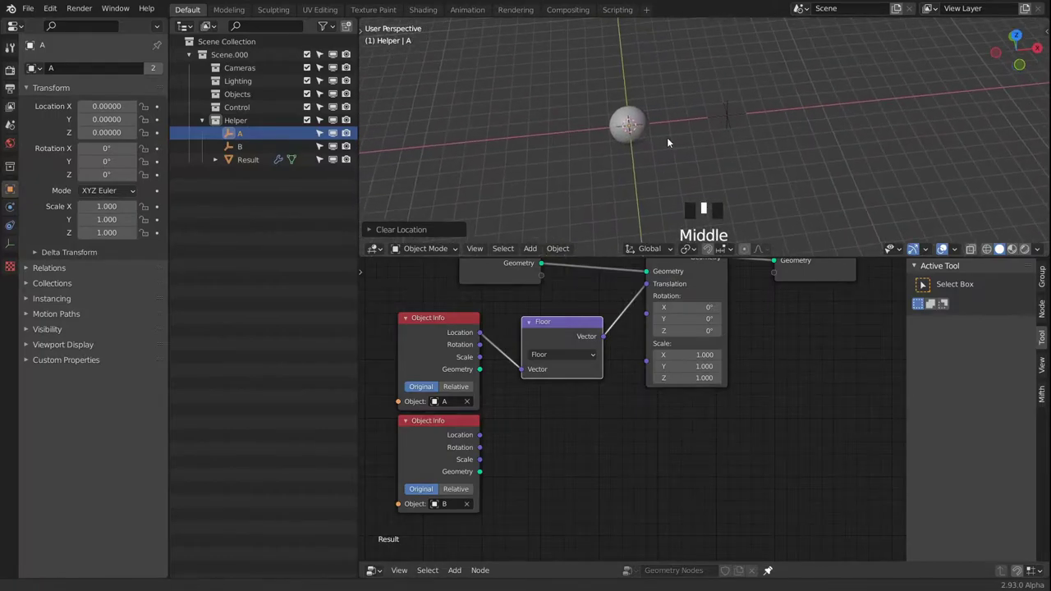
key(g)
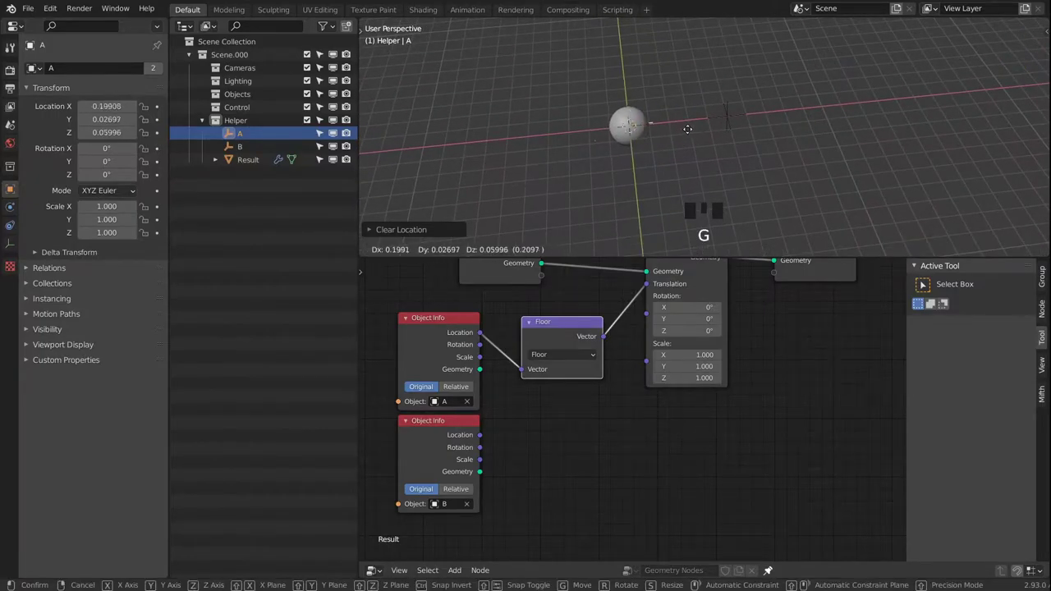
key(x)
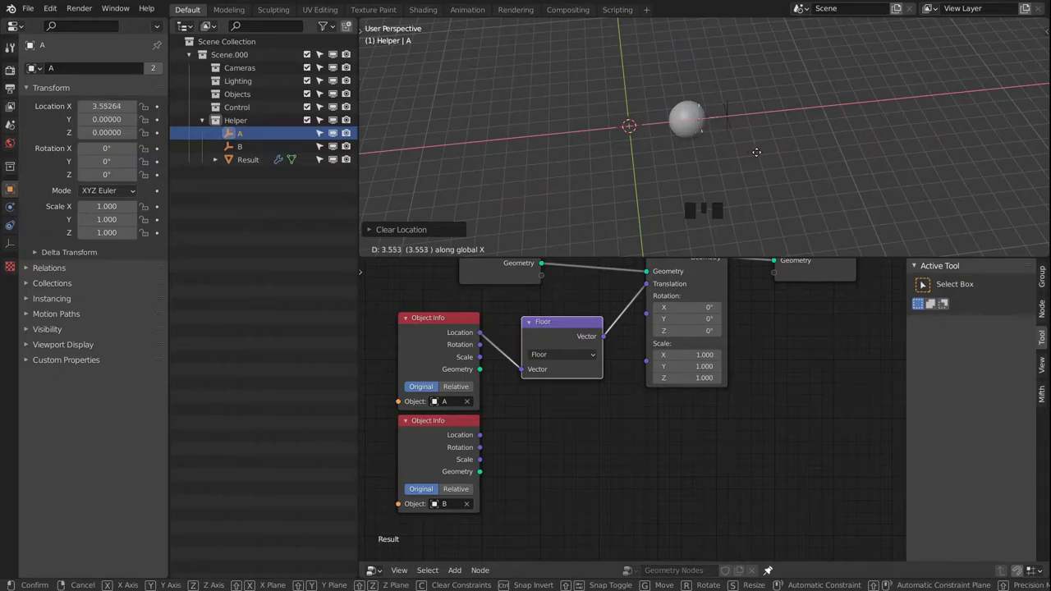
right_click(756, 152)
Move empty A along the global X axis in two moves, to about X 2.05 and on to about X 2.48
alt+middle_click(671, 123)
middle_drag(671, 122, 675, 123)
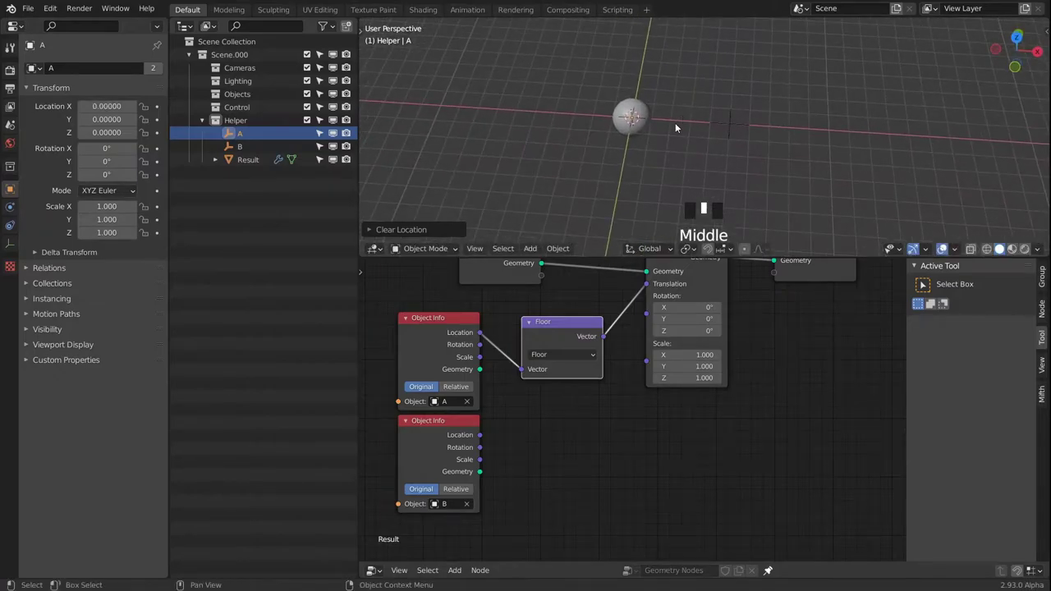
scroll(652, 134, up, 2)
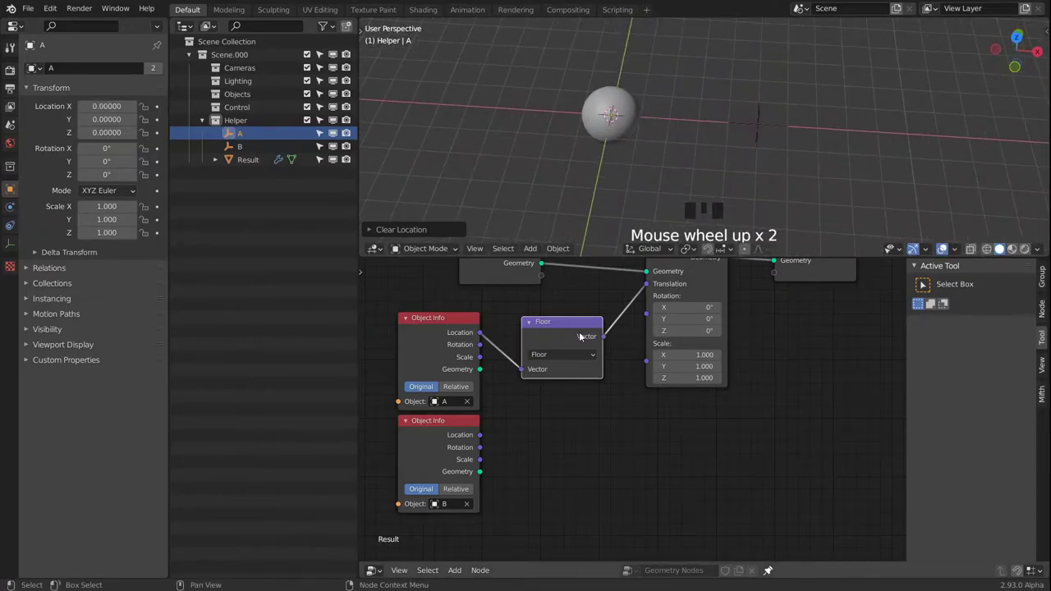
key(g)
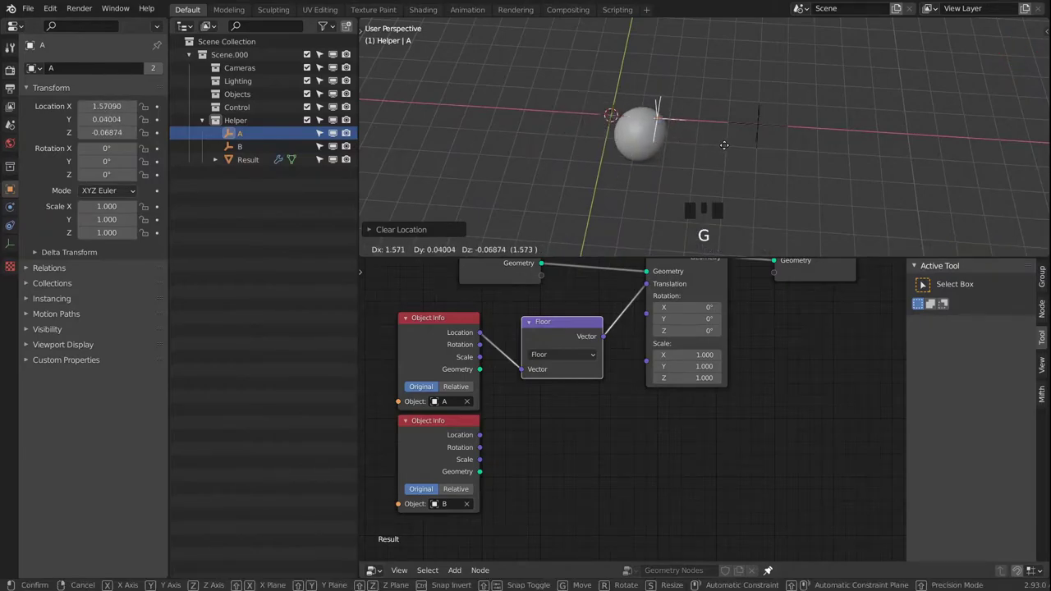
middle_click(730, 144)
click(737, 145)
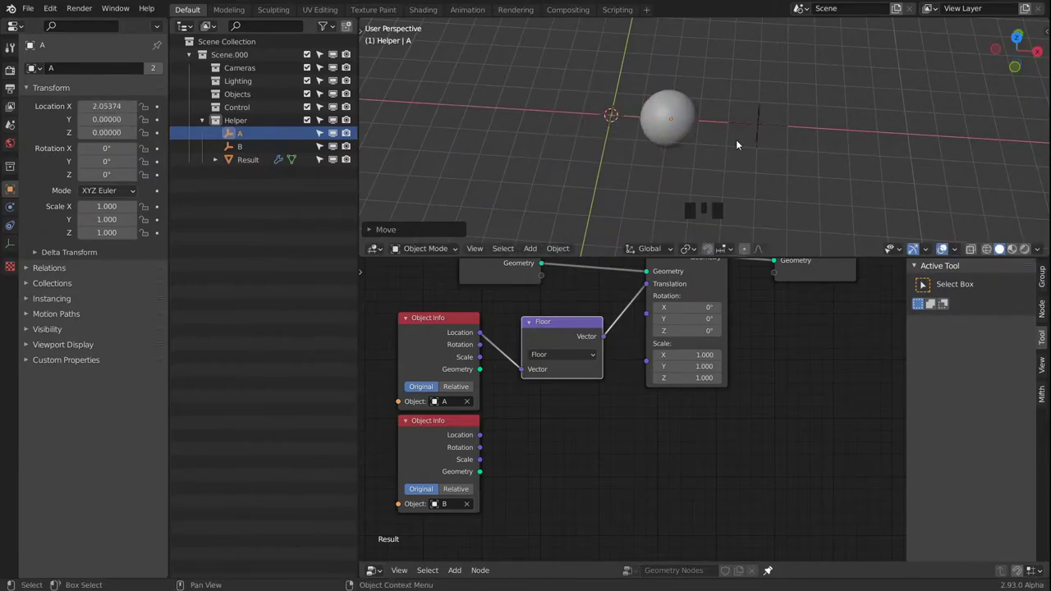
key(g)
middle_click(737, 140)
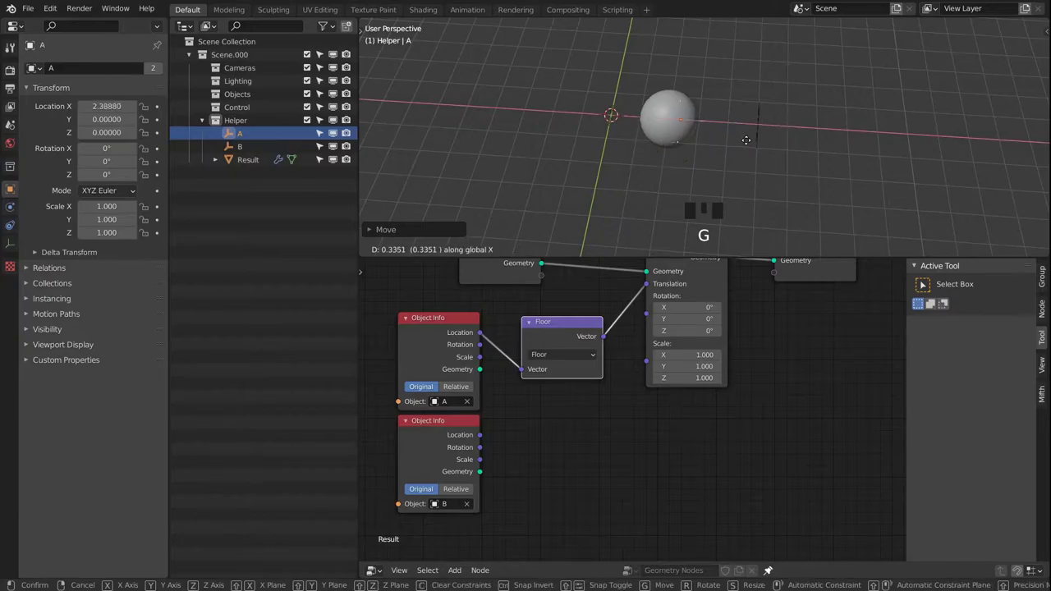
click(746, 141)
Set the vector math node's operation to Ceil and inspect the Result sphere's position relative to empty A
click(565, 344)
drag(565, 344, 632, 436)
alt+middle_drag(730, 124, 724, 125)
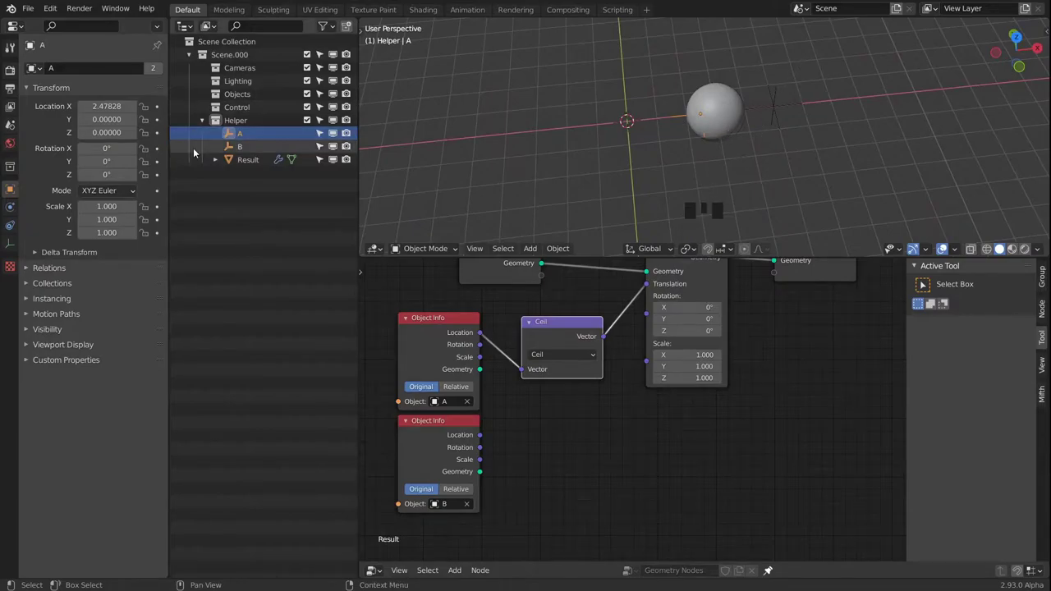
Set the vector math node's operation to Fraction and check empty A's X location
click(563, 356)
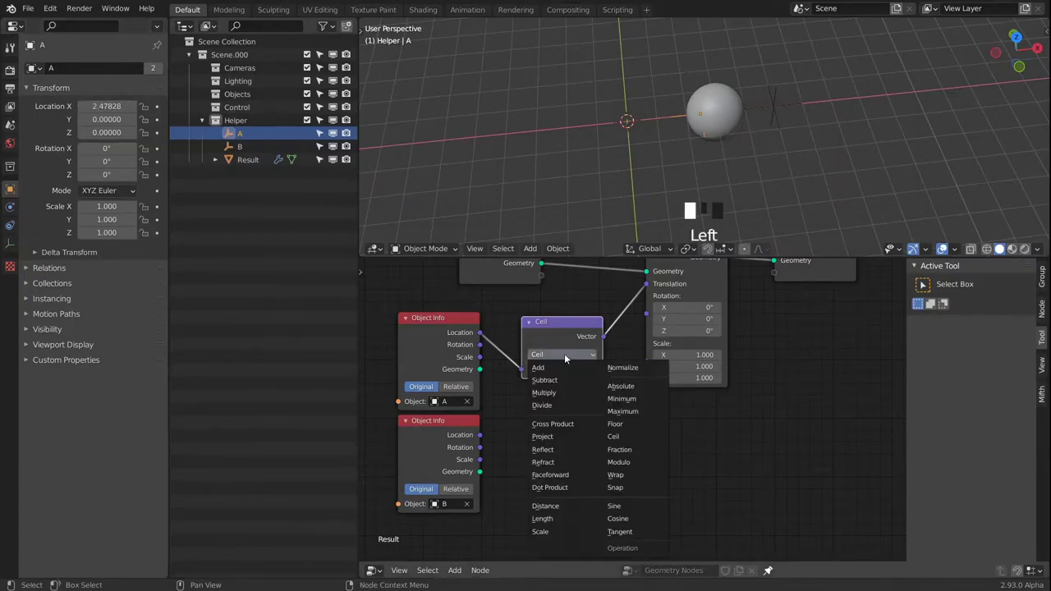
click(639, 451)
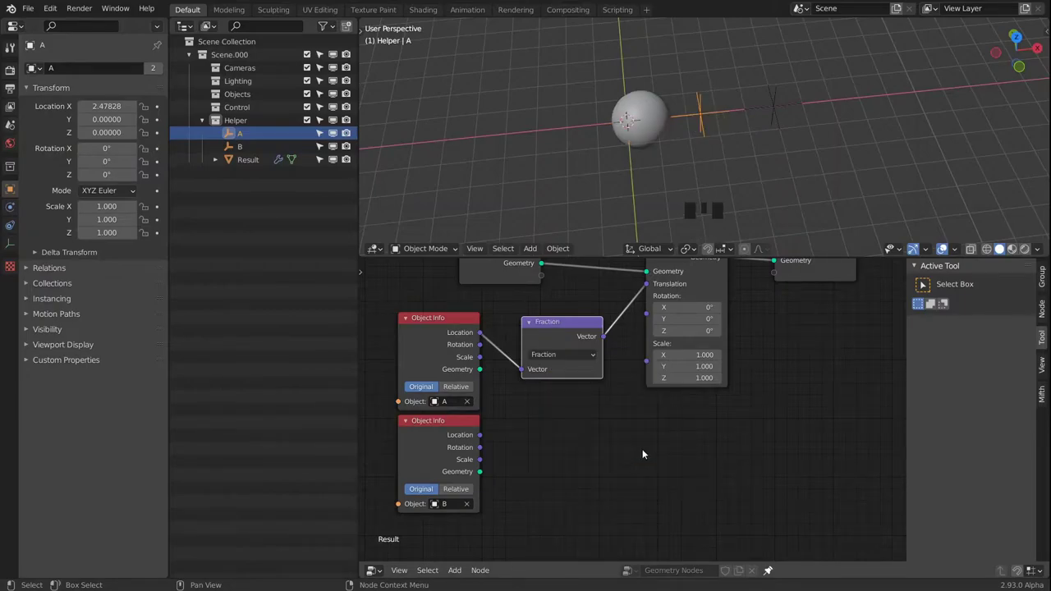
key(Left)
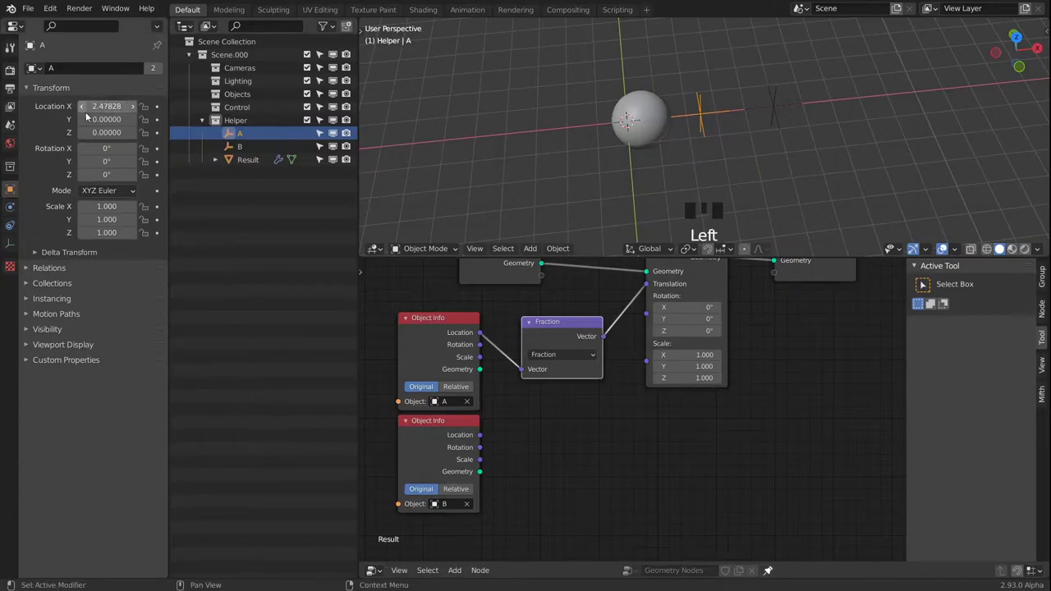
Try sliding empty A along the global X axis to test the Fraction operation, and cancel the move
key(g)
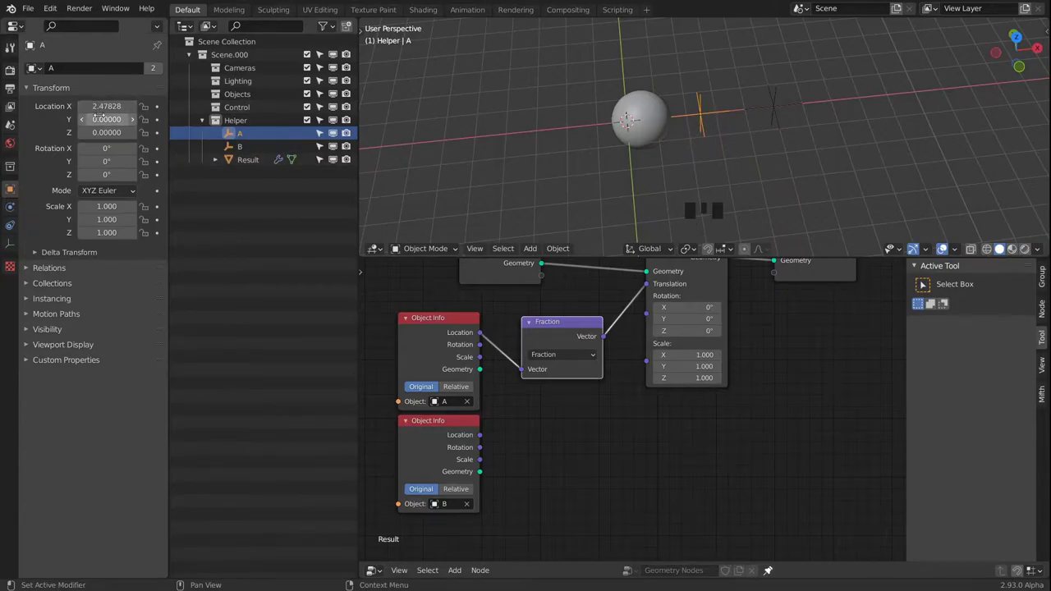
key(Escape)
click(718, 112)
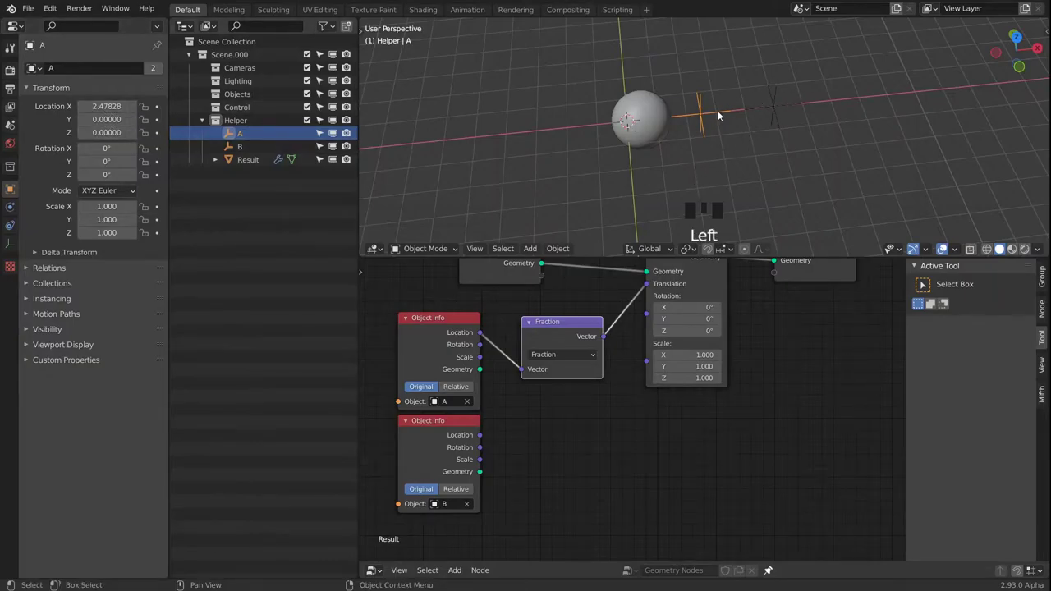
key(g)
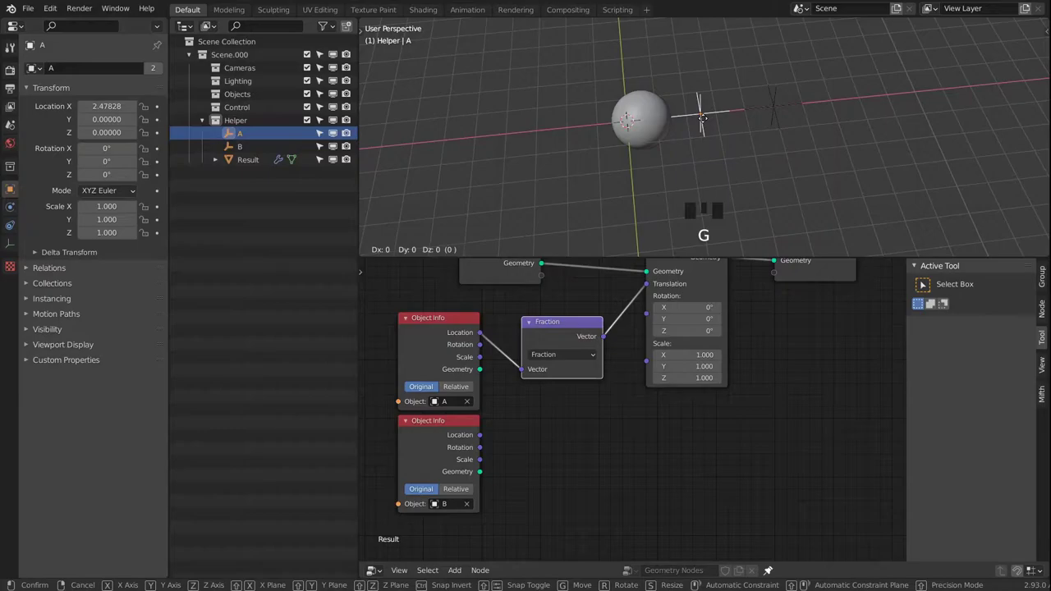
key(z)
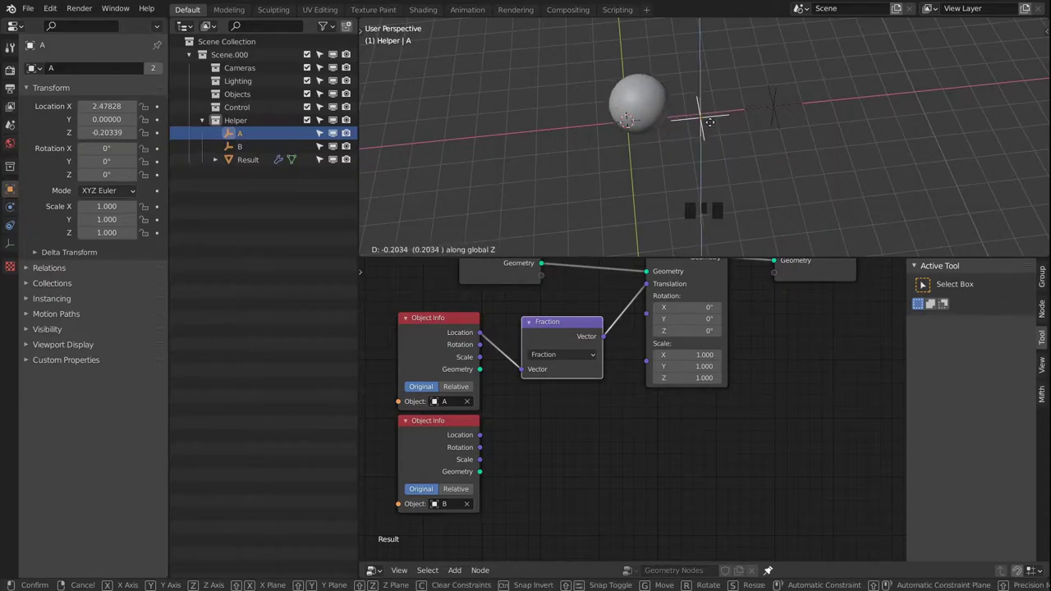
key(x)
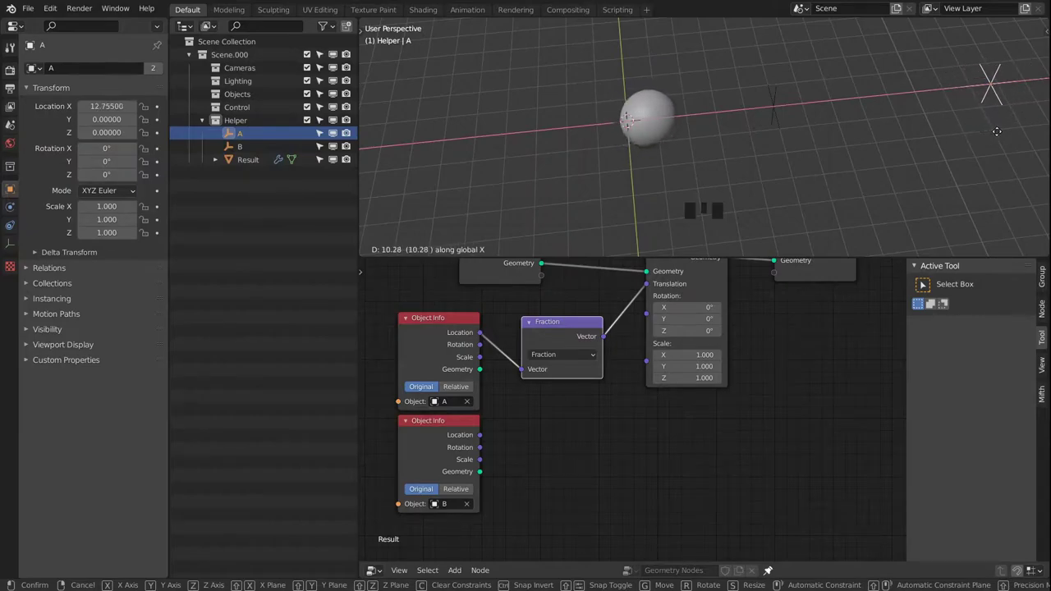
click(938, 150)
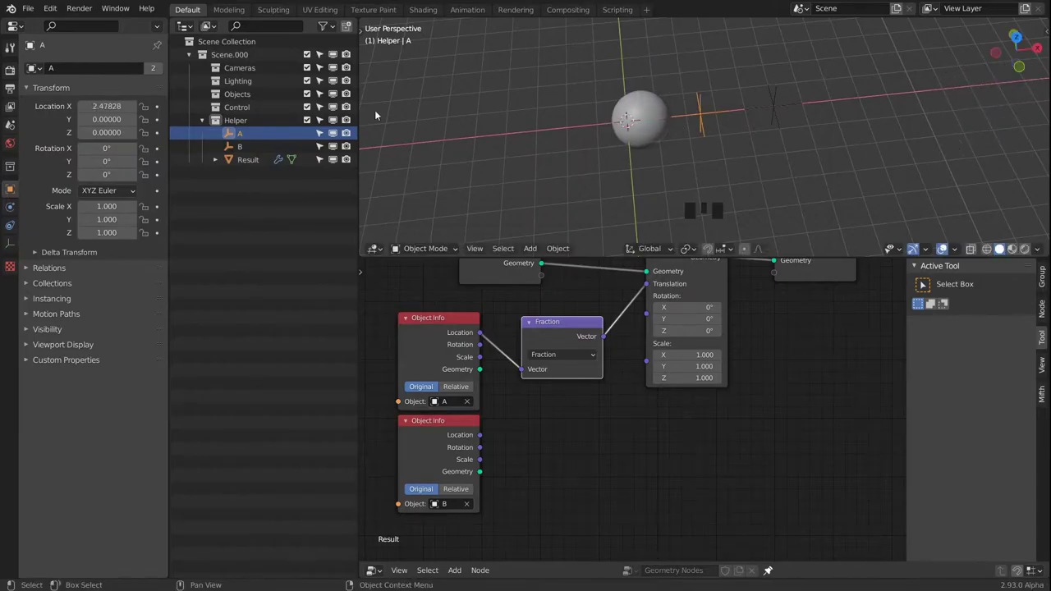
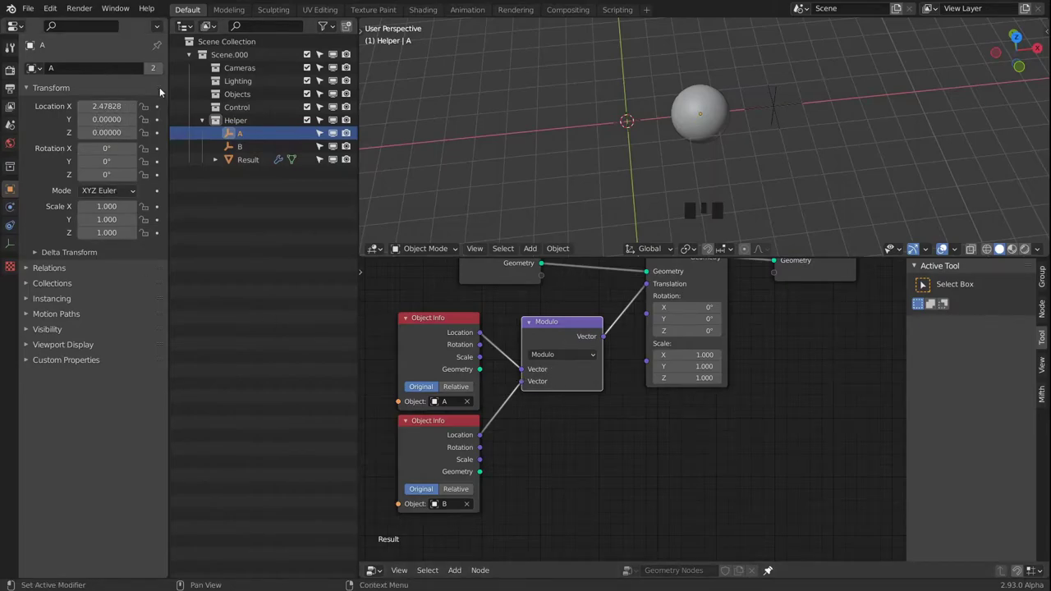
Set empty A's X location to 9 and empty B's X location to 2 for the Modulo test
middle_drag(764, 119, 719, 123)
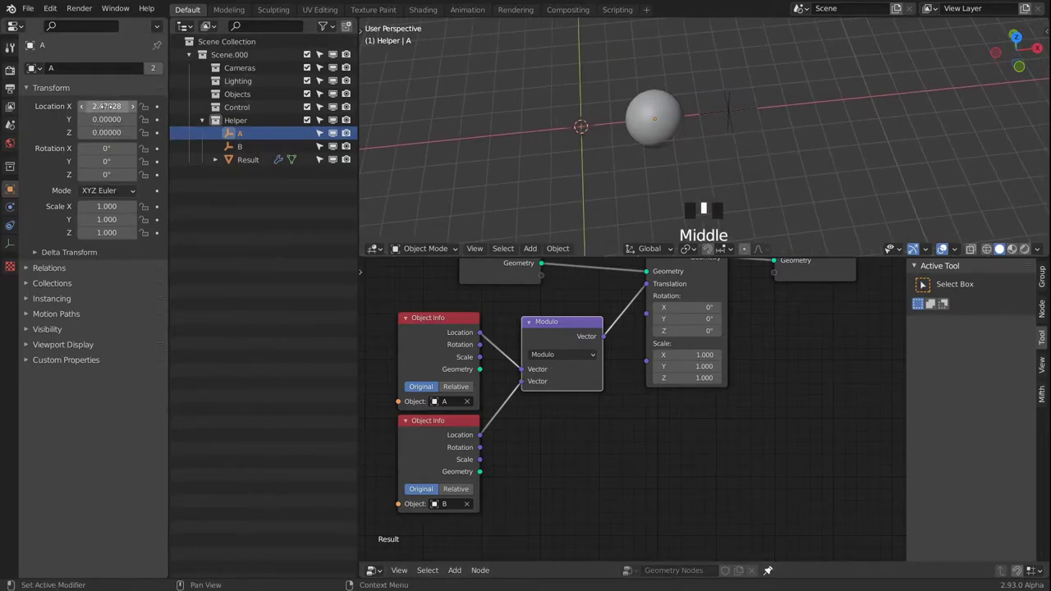
click(107, 106)
text(9)
key(Return)
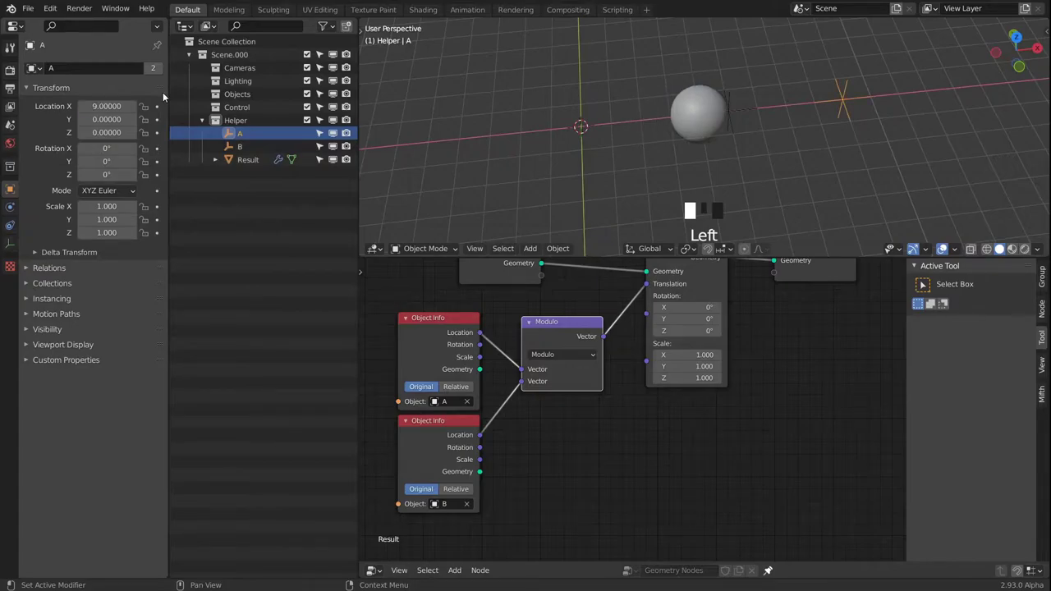
click(729, 114)
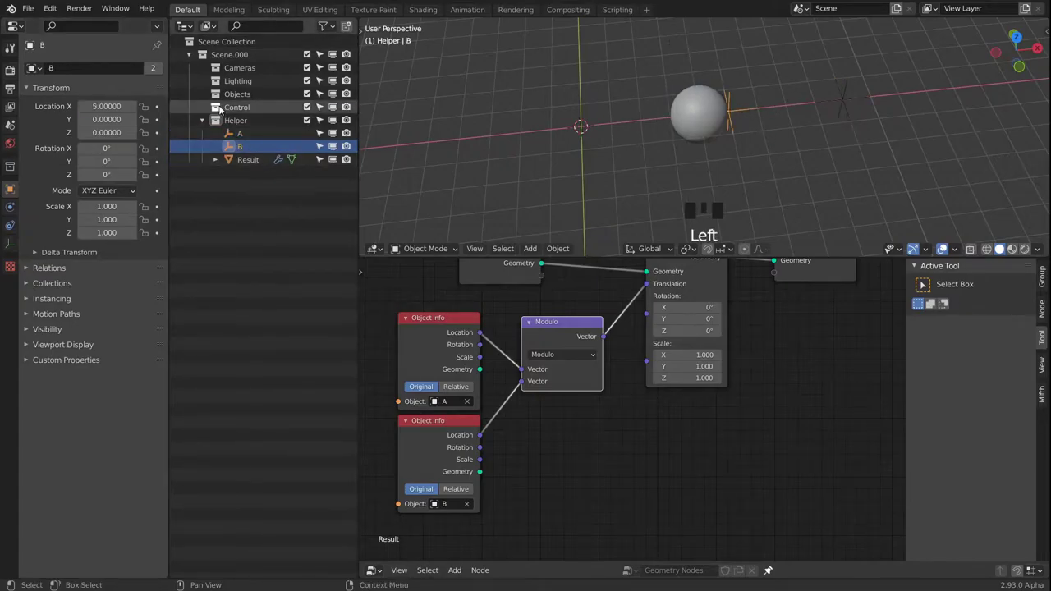
click(107, 106)
text(5.0)
key(Return)
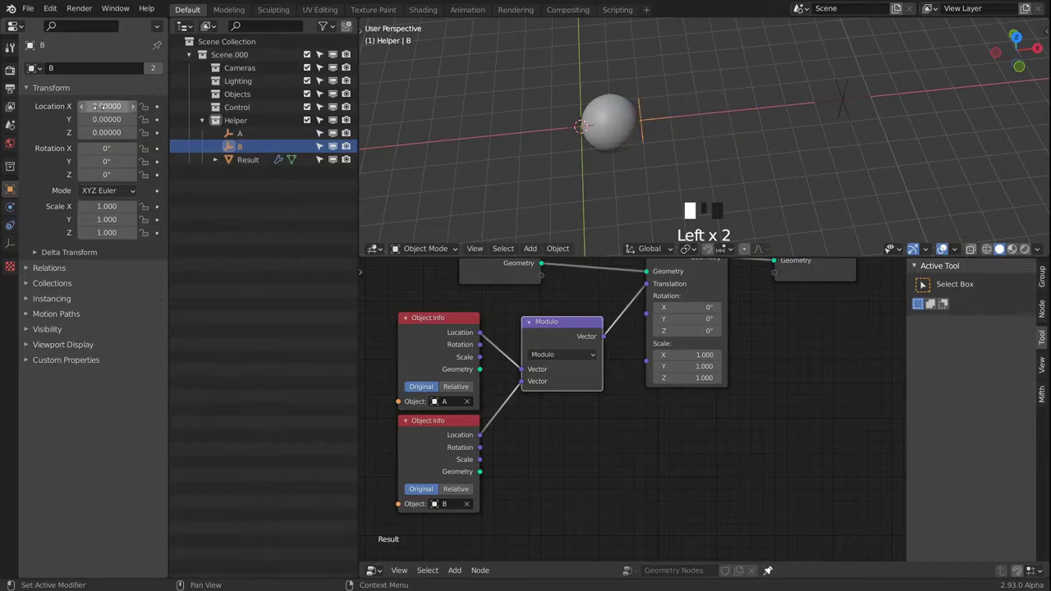
middle_drag(719, 132, 724, 127)
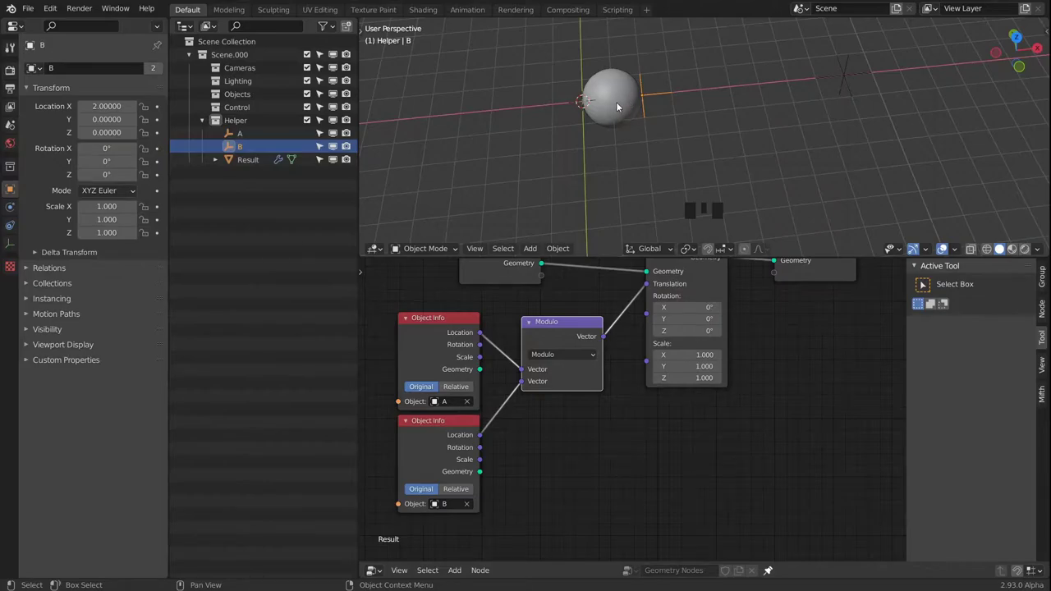
Compare the X locations of empties A and B, and set empty A's X location to 8
click(852, 73)
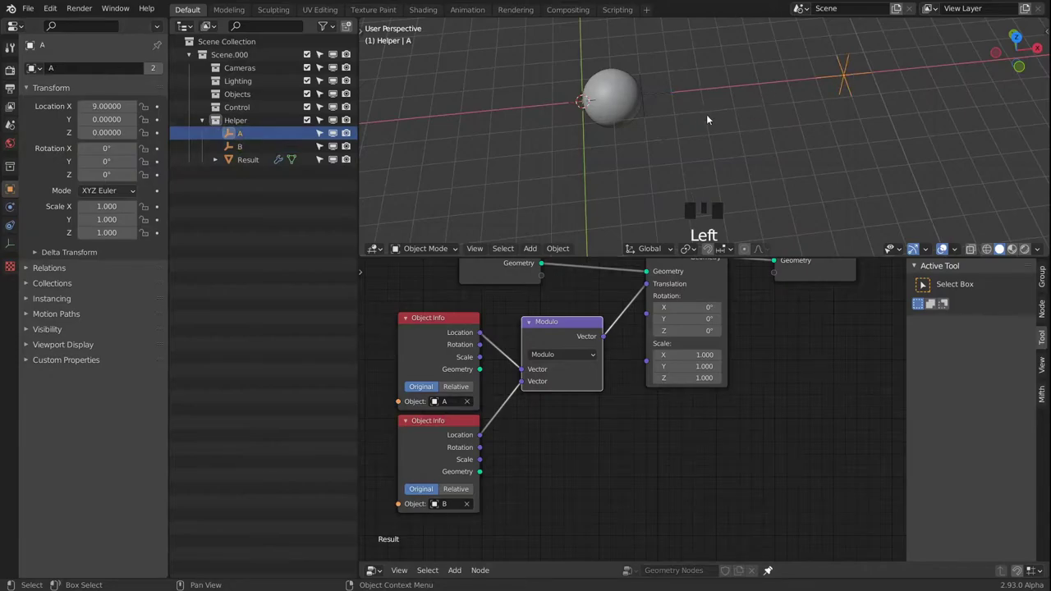
click(661, 91)
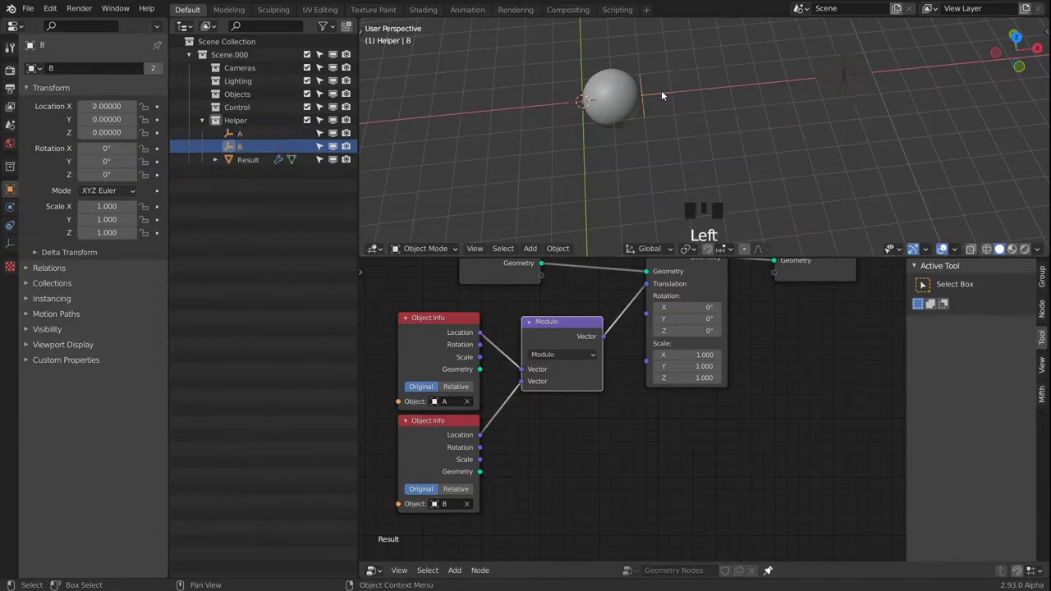
click(857, 72)
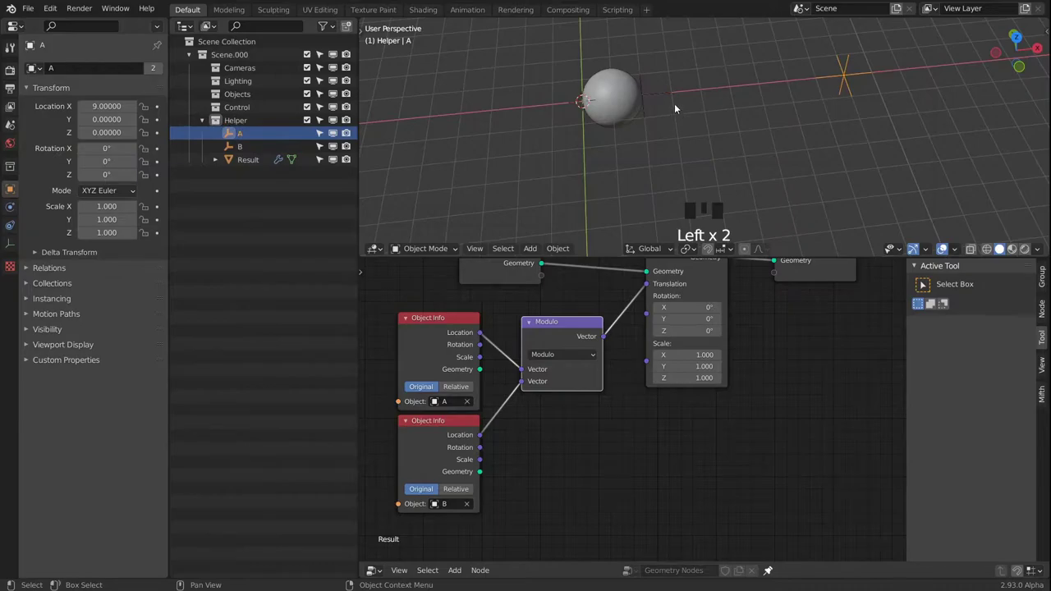
click(655, 89)
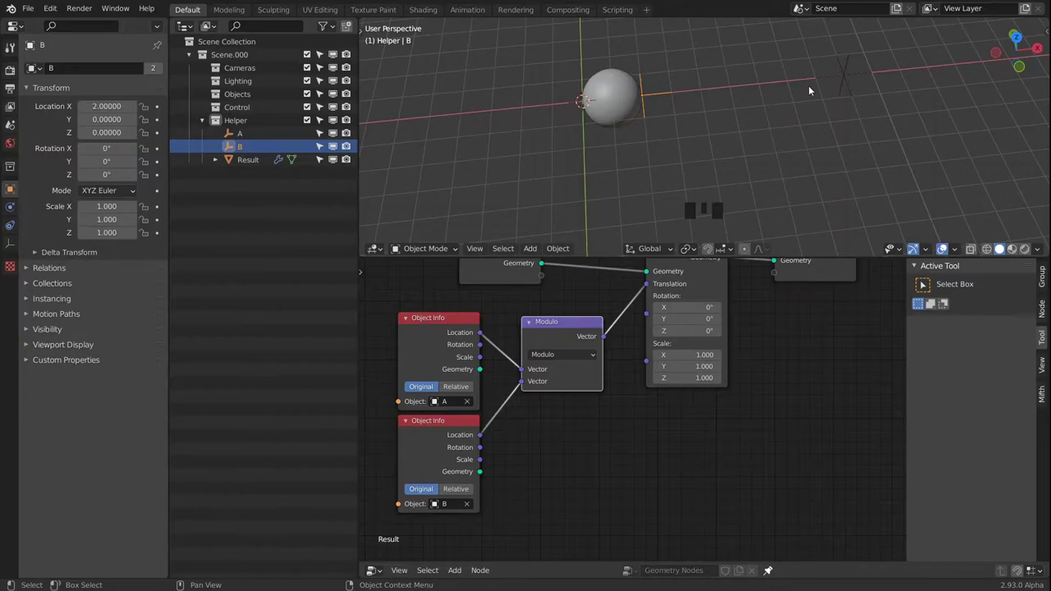
shift+middle_drag(833, 97, 784, 109)
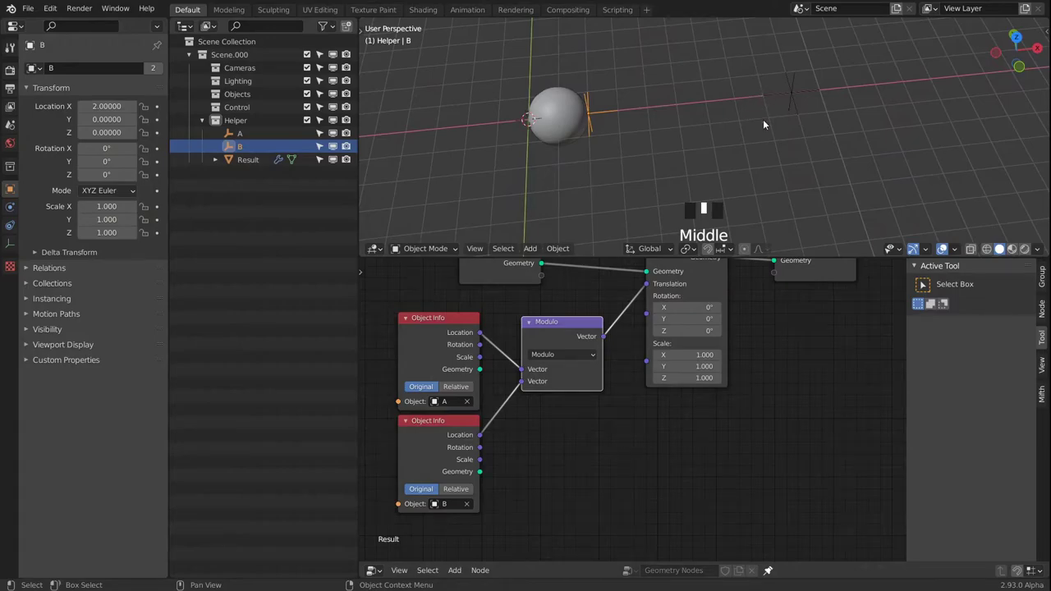
click(809, 93)
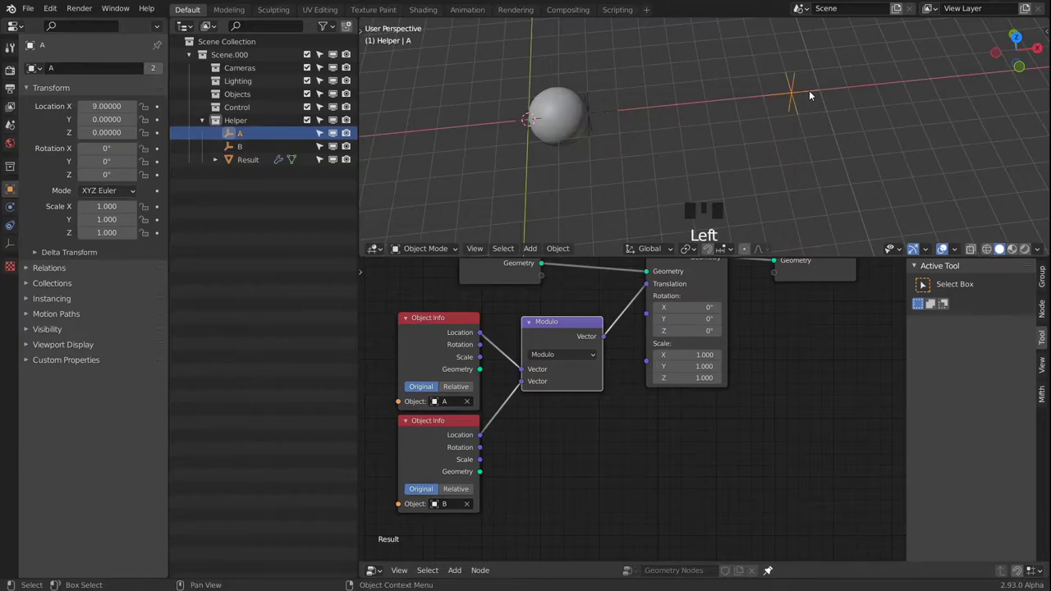
double_click(112, 106)
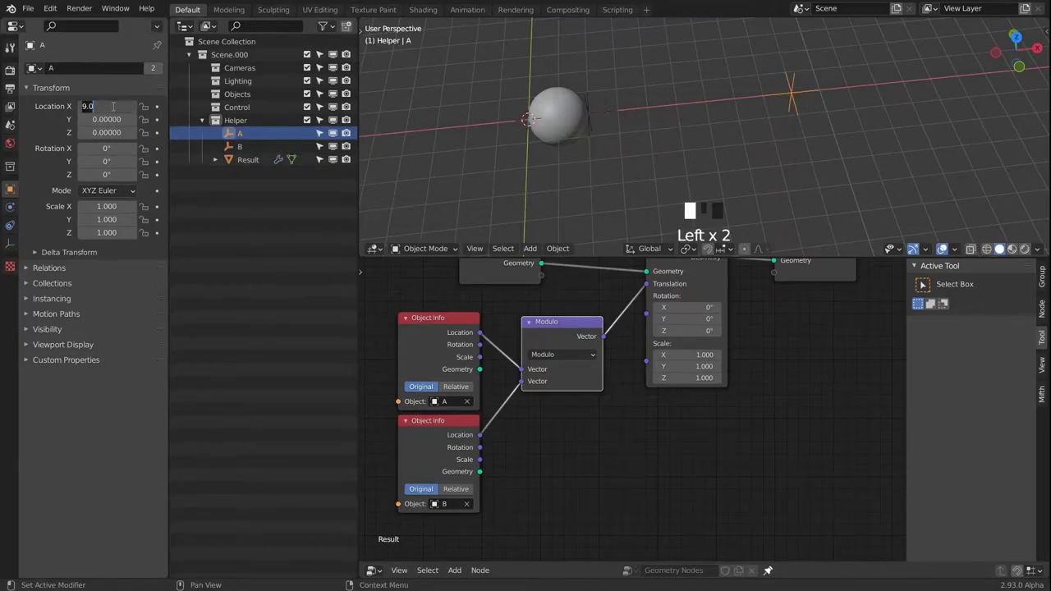
text(8)
key(Return)
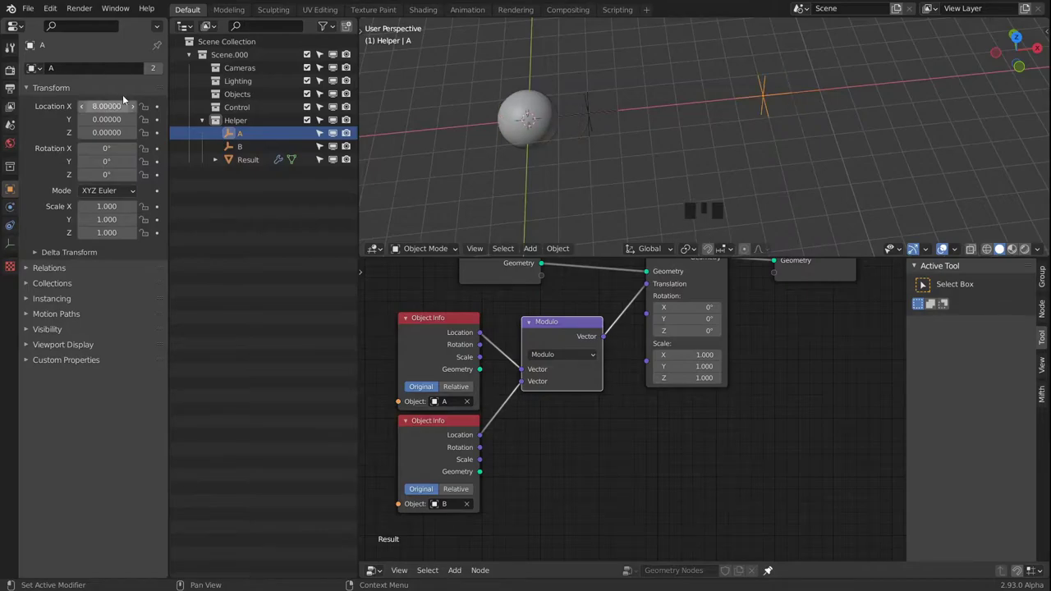
Inspect the Result sphere under the Modulo operation and set empty A's X location to 10
click(544, 114)
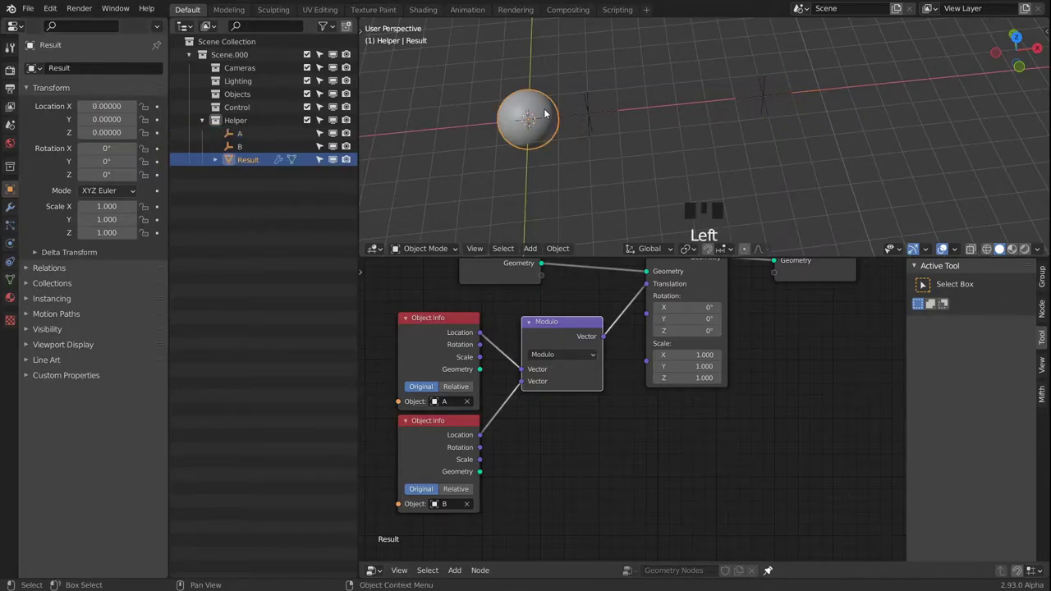
click(771, 95)
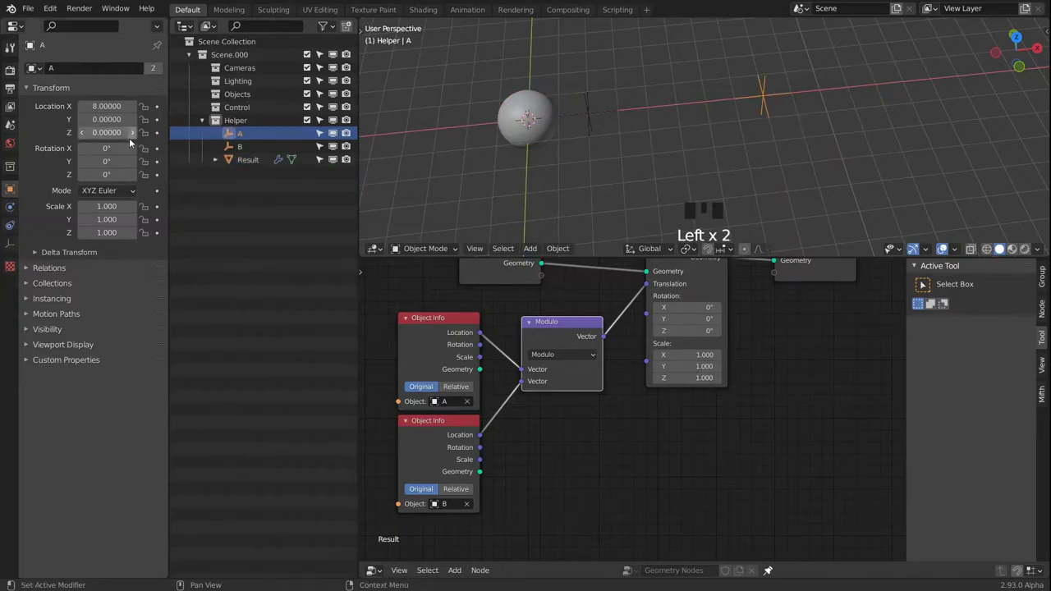
click(107, 110)
text(10)
key(Return)
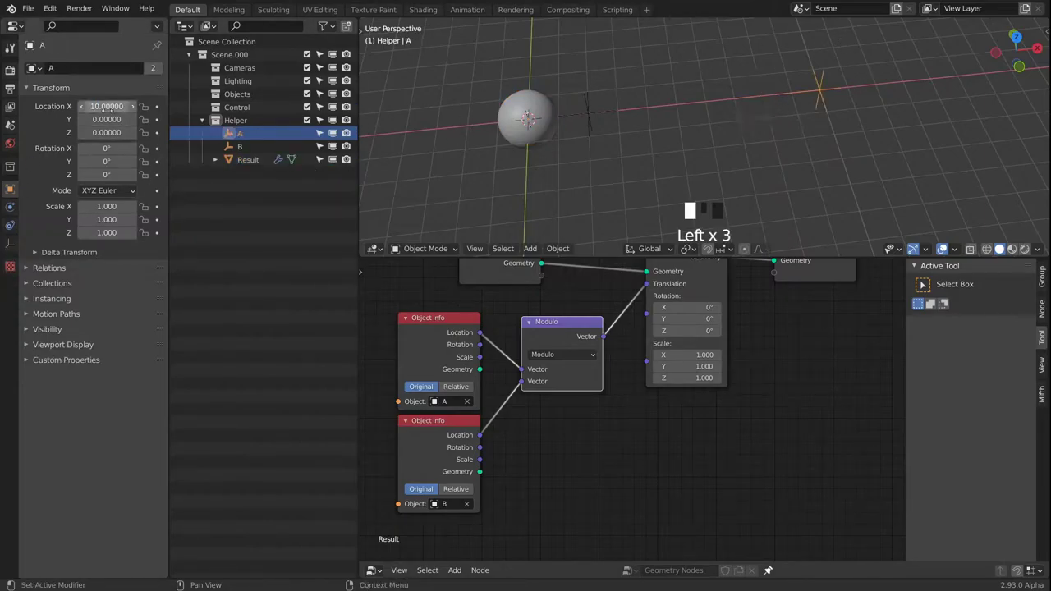
Try sliding empty A along the global X axis to test the Modulo operation, and cancel the move
click(816, 92)
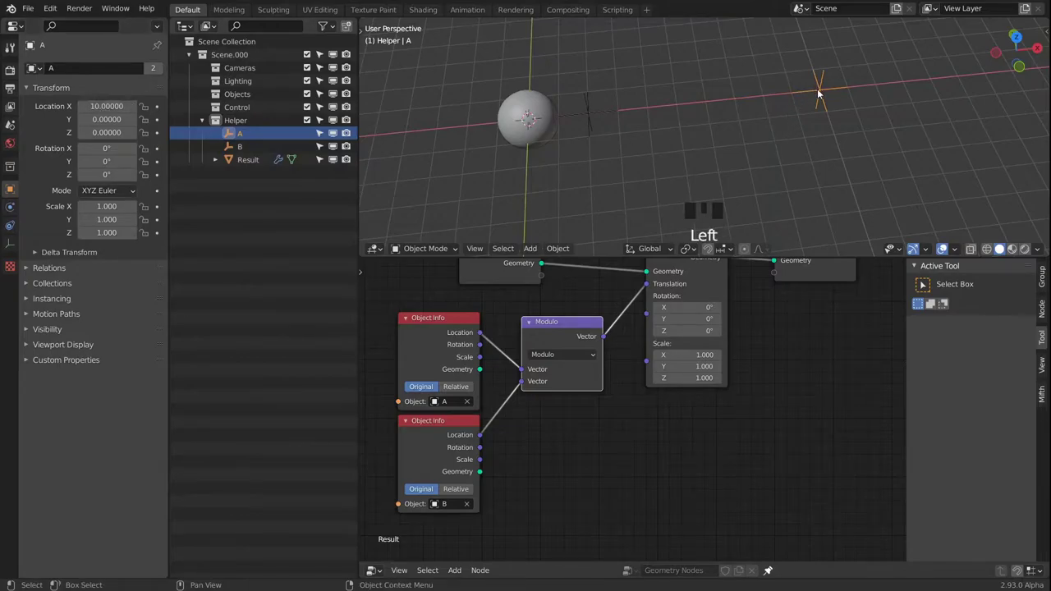
click(589, 115)
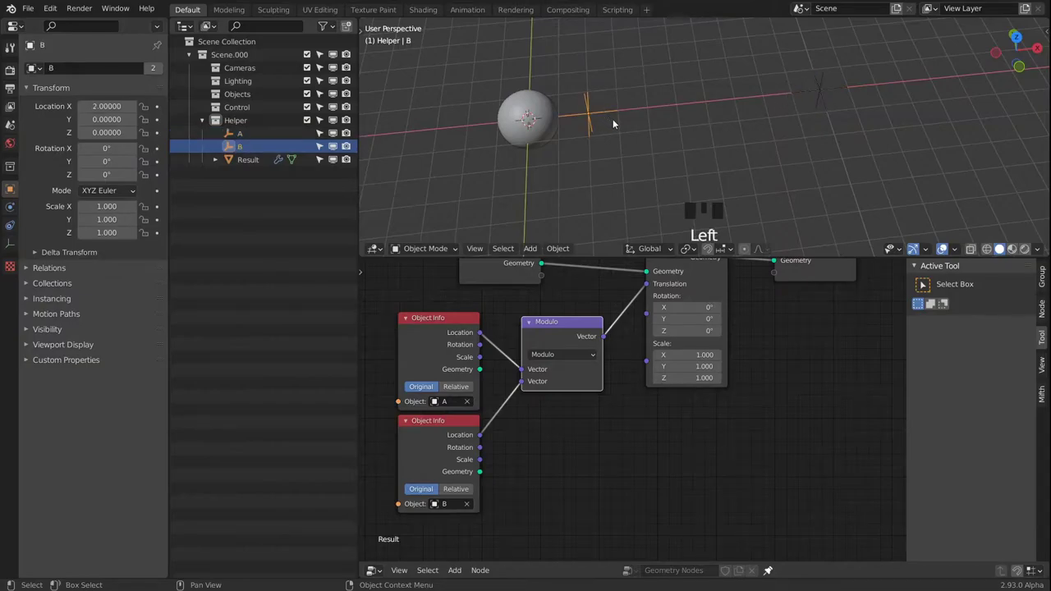
click(825, 86)
key(g)
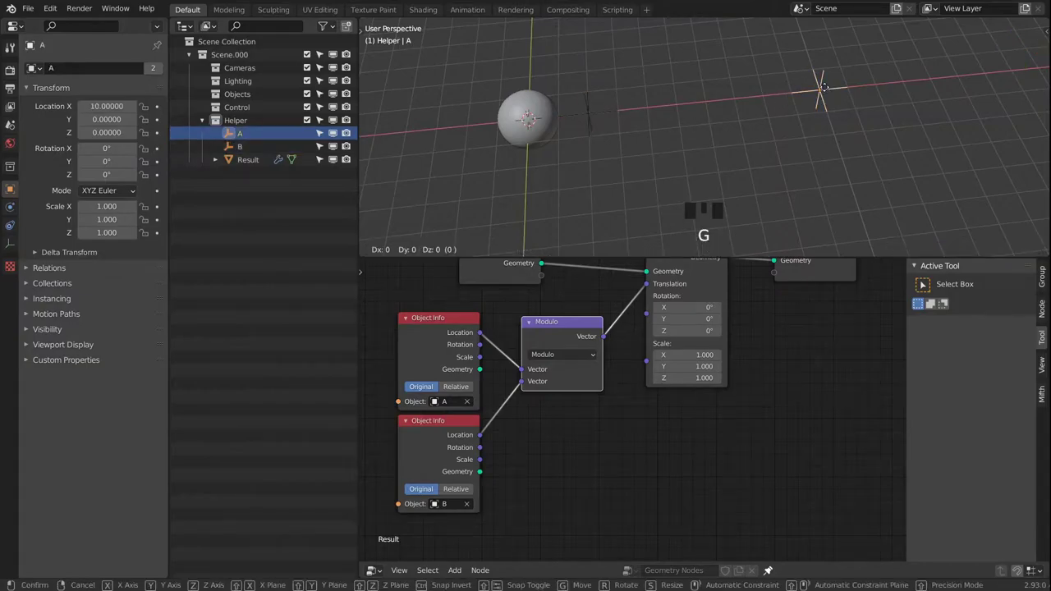
key(x)
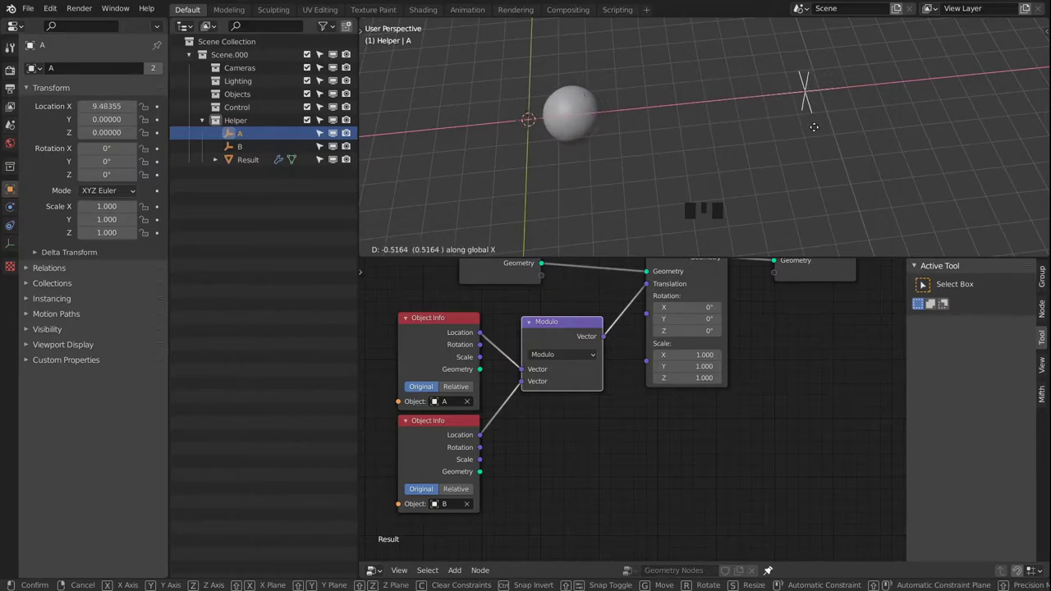
right_click(783, 133)
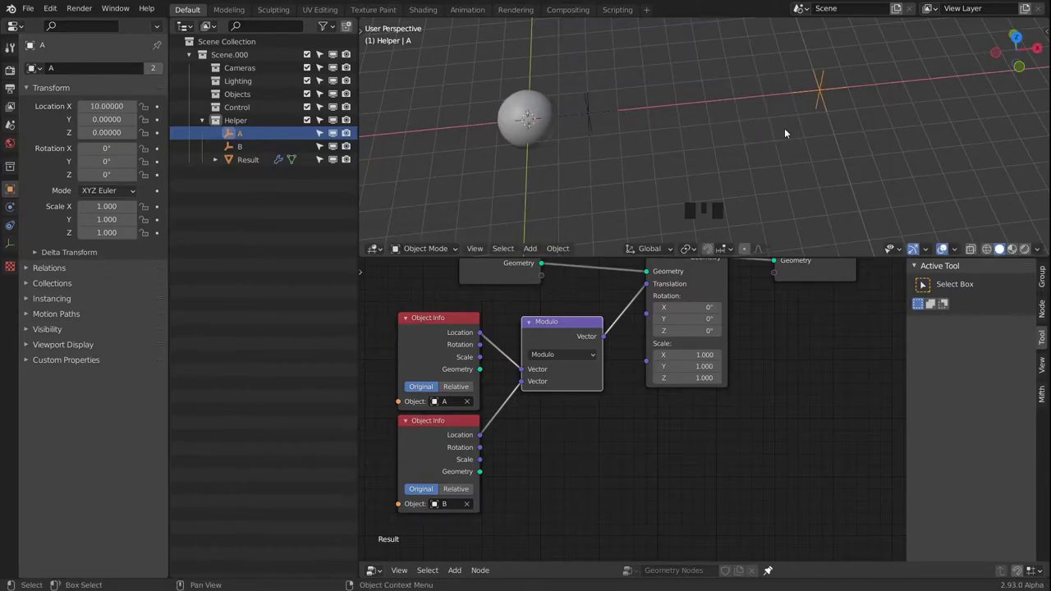
Review the two empties and the Result sphere under Modulo, and set empty B's X location to 1
click(553, 356)
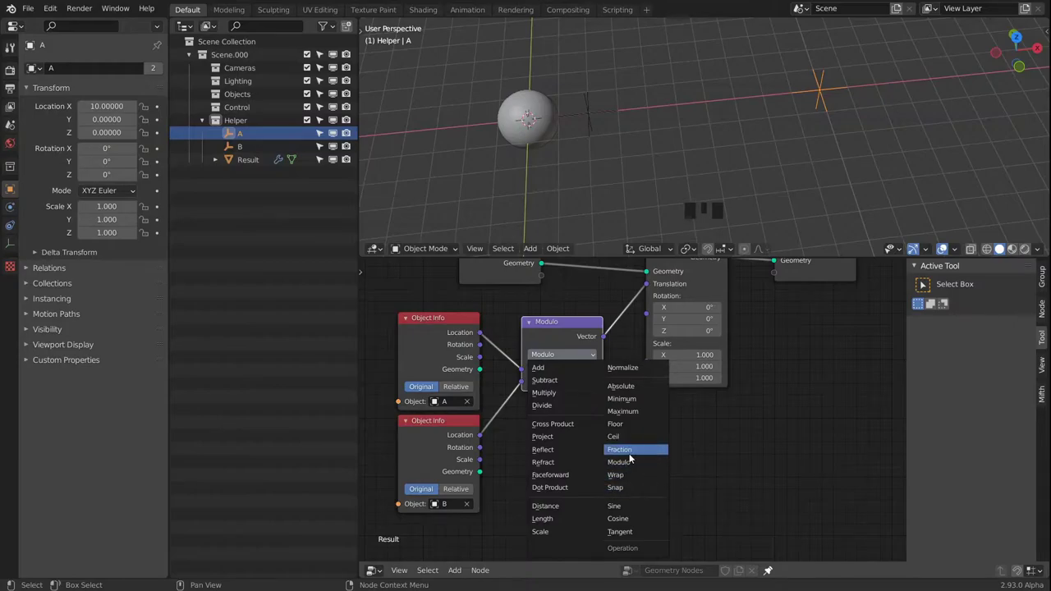
click(602, 120)
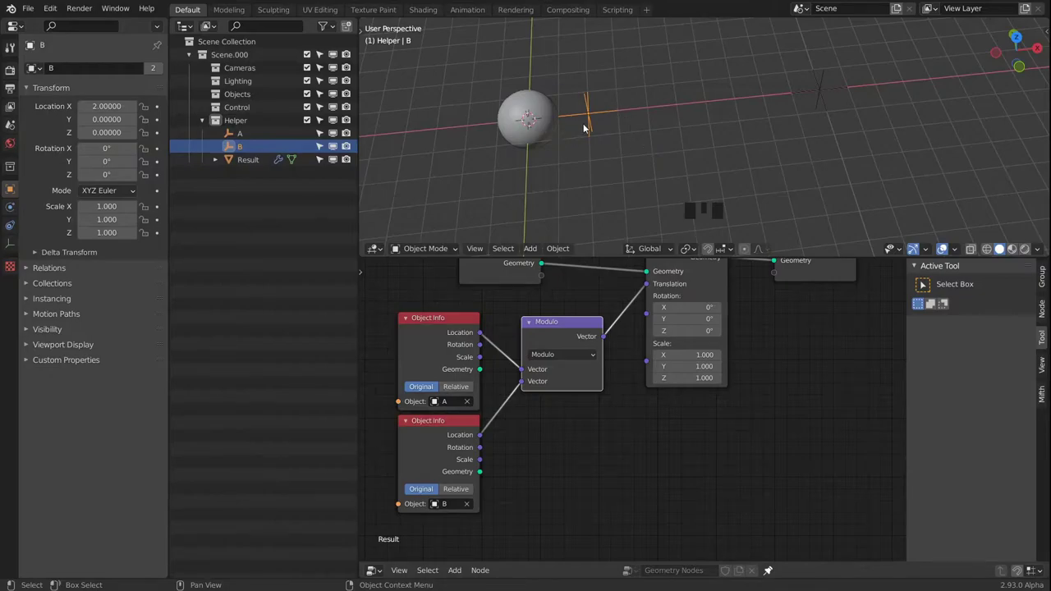
click(552, 111)
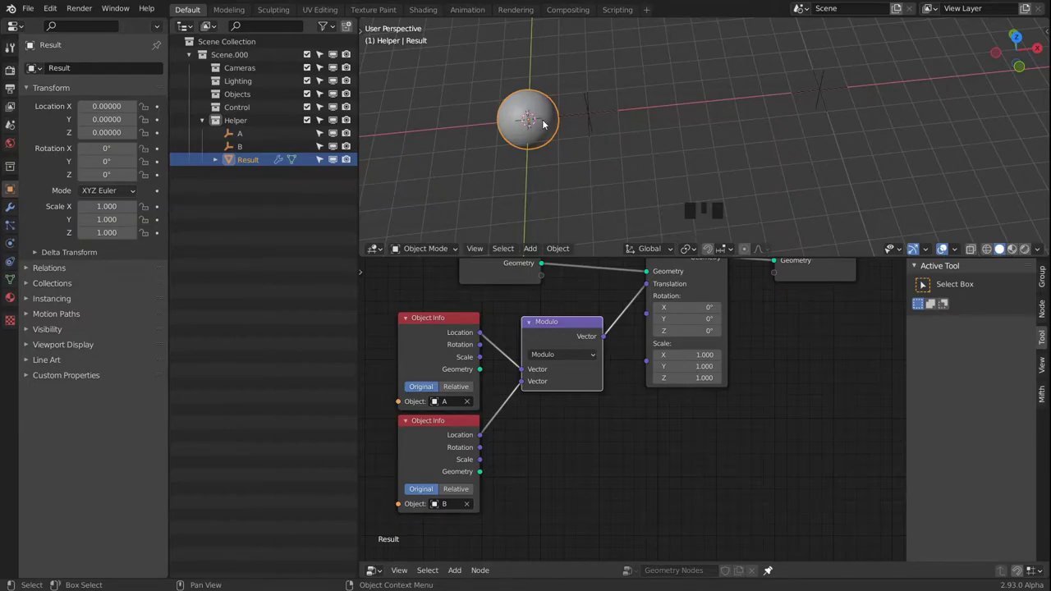
click(605, 115)
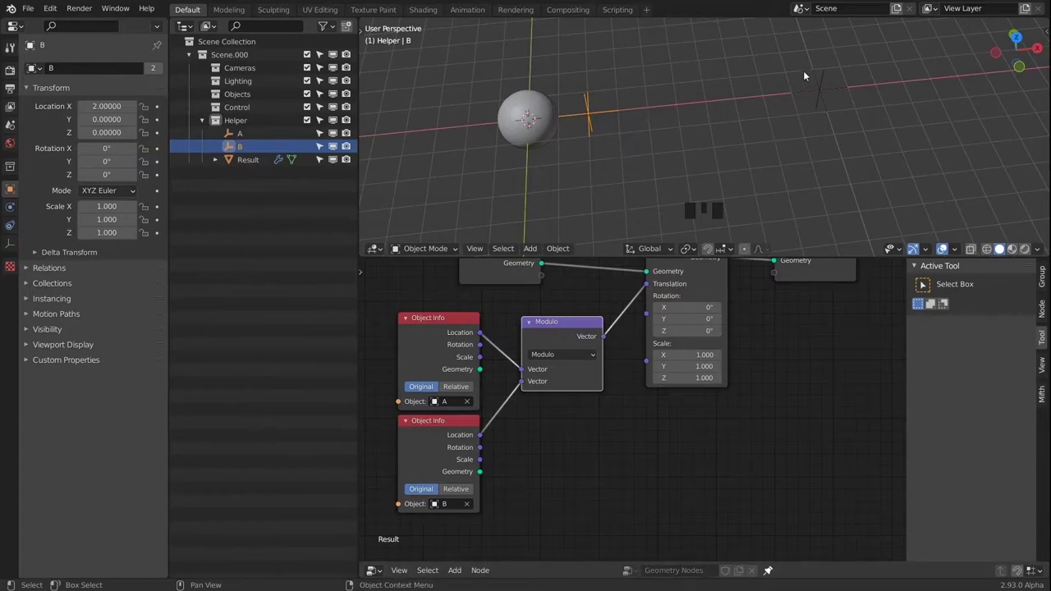
click(820, 86)
click(608, 116)
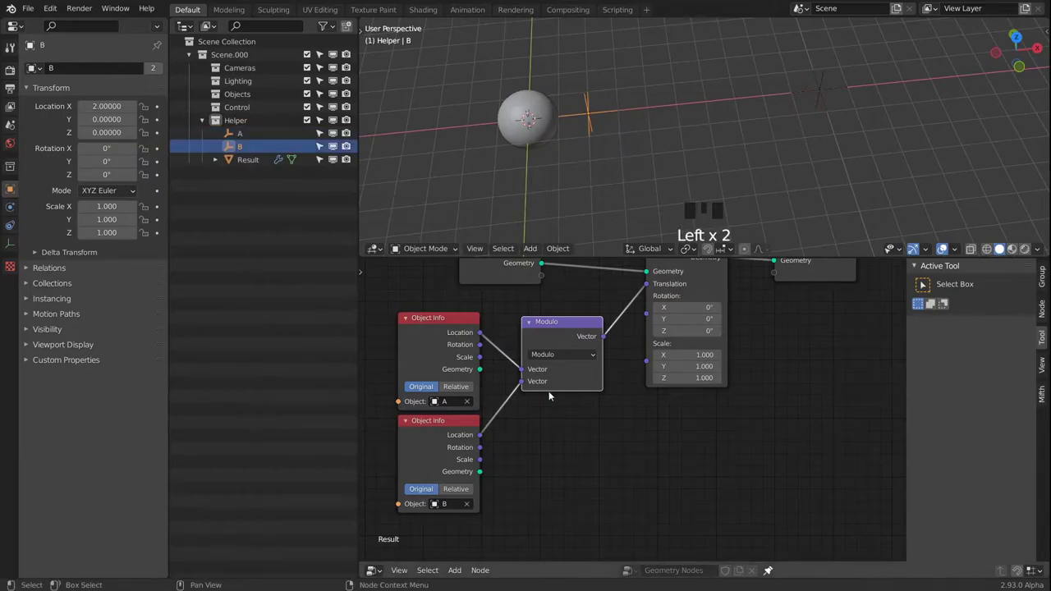
click(107, 106)
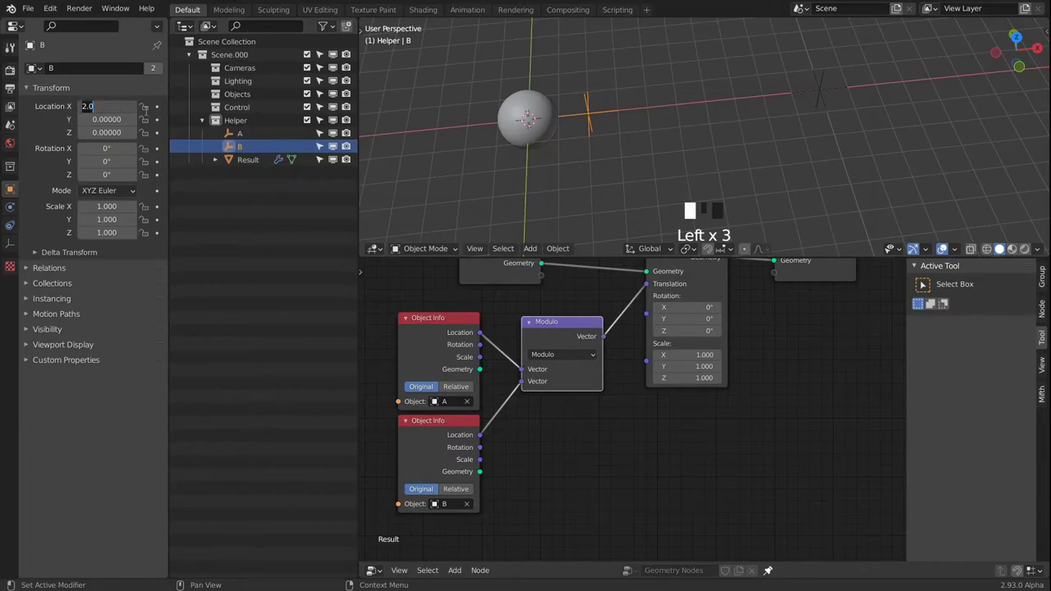
text(1)
key(Return)
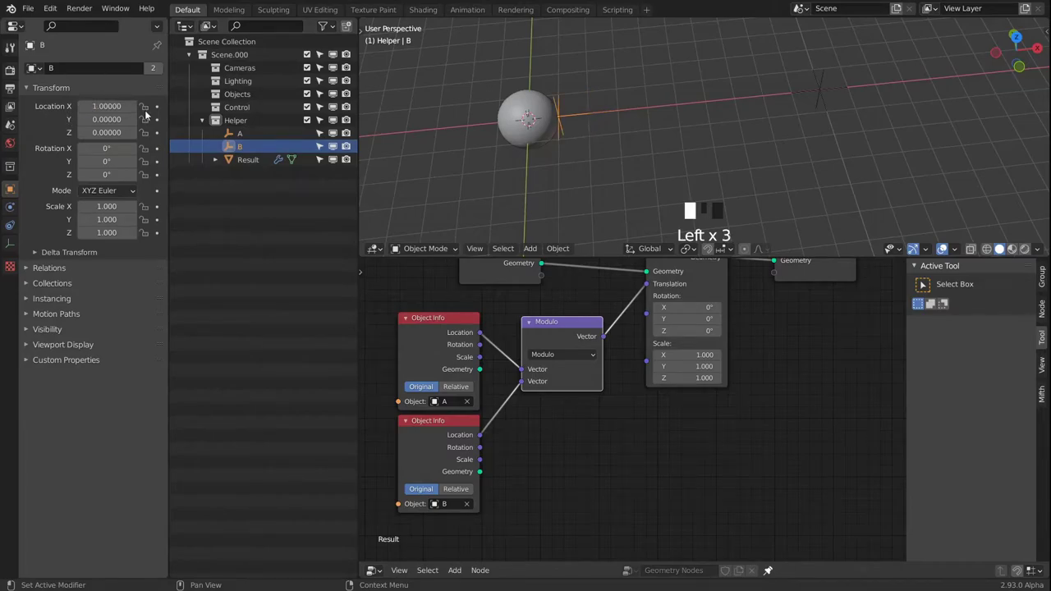
Try sliding empty A along the global X axis under Modulo with empty B at X 1, and reselect empty B
click(821, 92)
key(g)
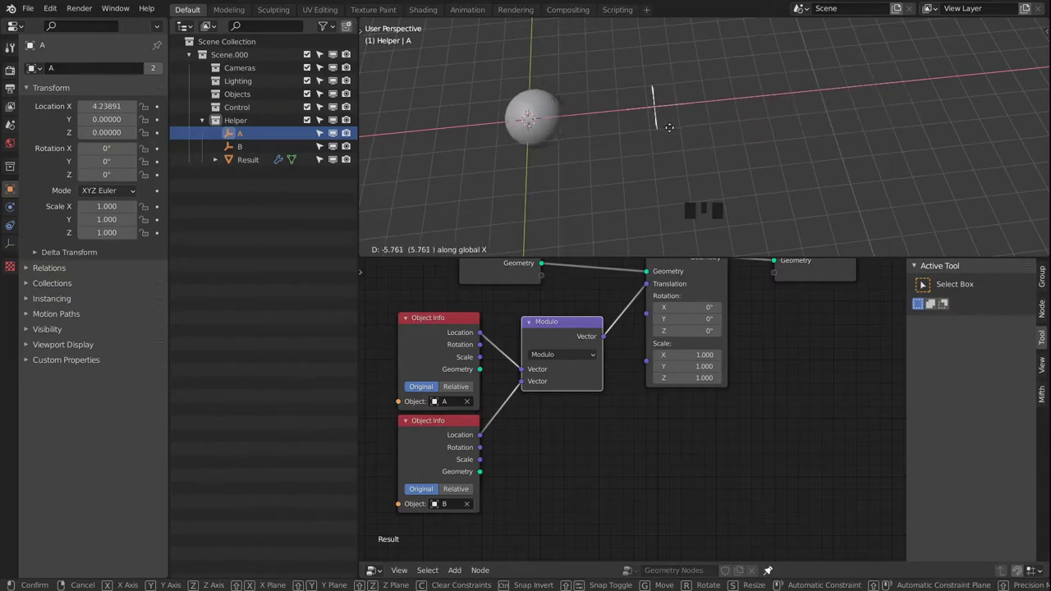
click(747, 113)
click(567, 108)
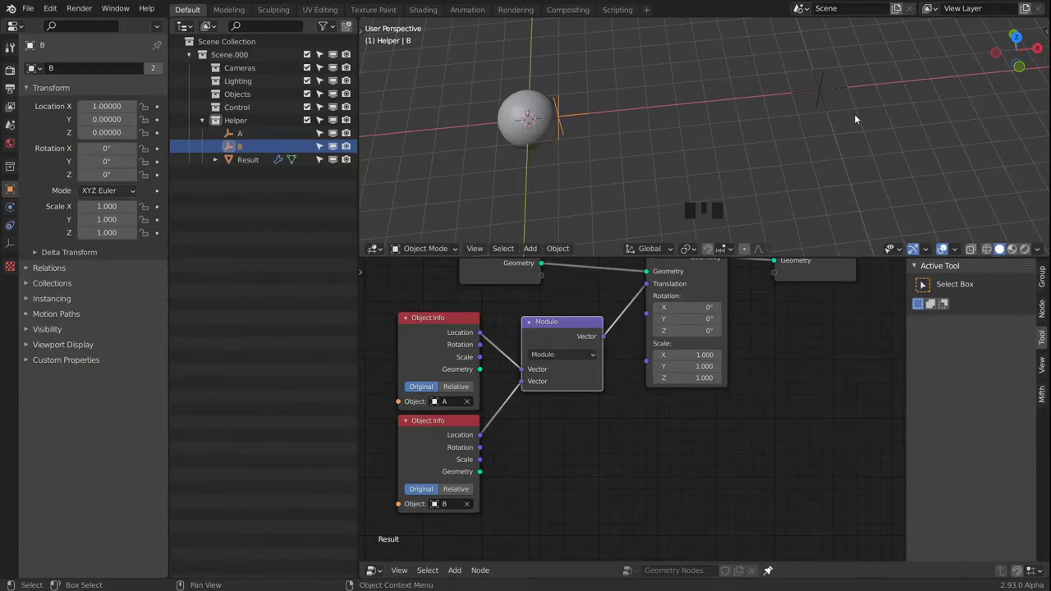
Change the vector math node's operation from Modulo to Wrap and check empty A's location
click(561, 361)
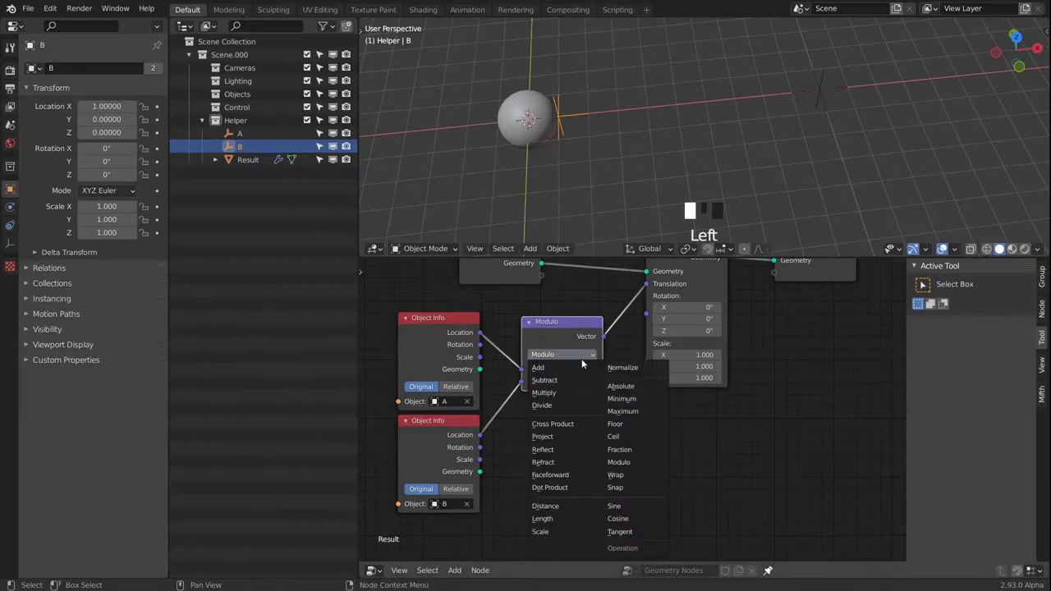
click(631, 475)
middle_drag(616, 431, 667, 418)
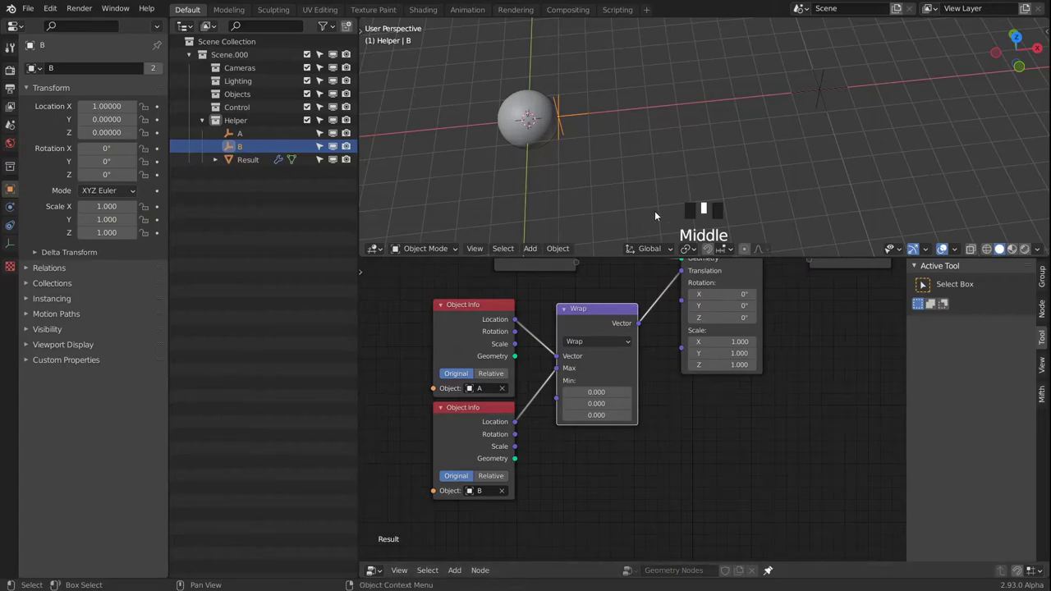
scroll(665, 104, down, 2)
middle_drag(714, 102, 739, 105)
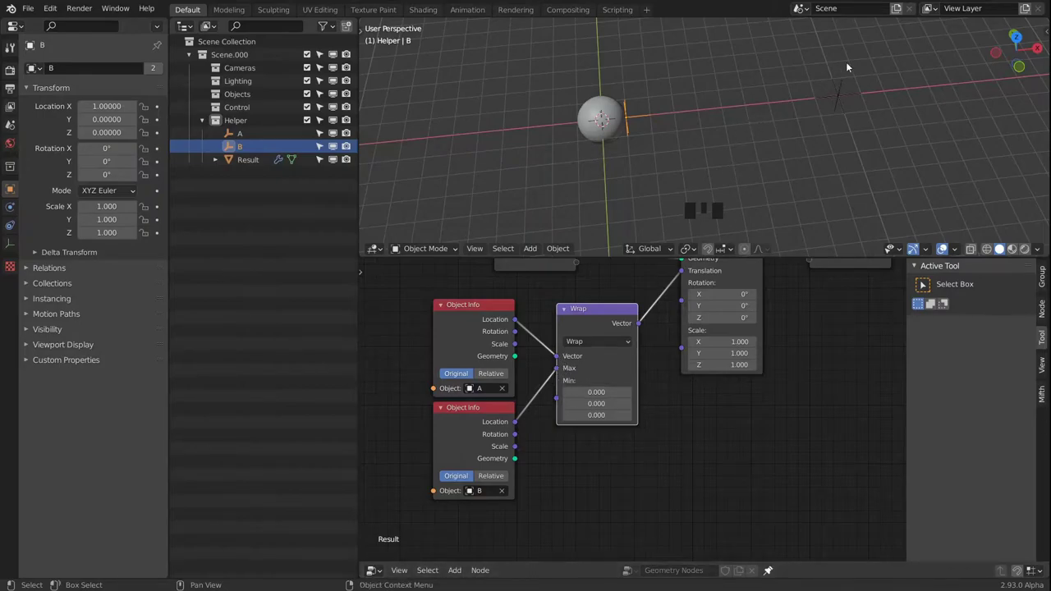
click(834, 92)
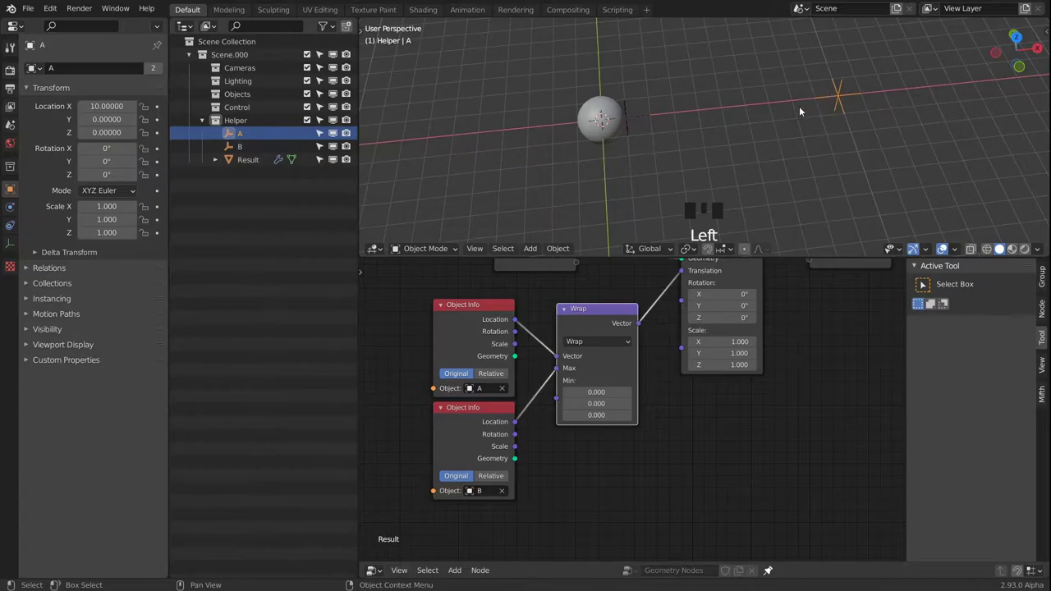
Duplicate empty B, place the copy at about X 3.32, Y 1.28, Z 1.25, and rename it C
click(639, 116)
click(638, 116)
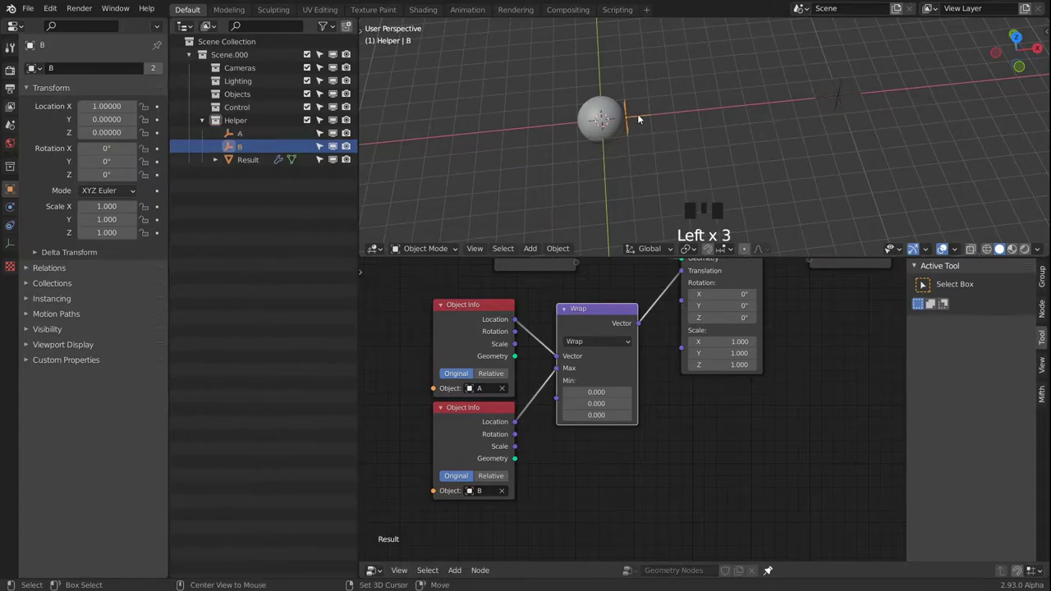
key(shift+d)
click(690, 69)
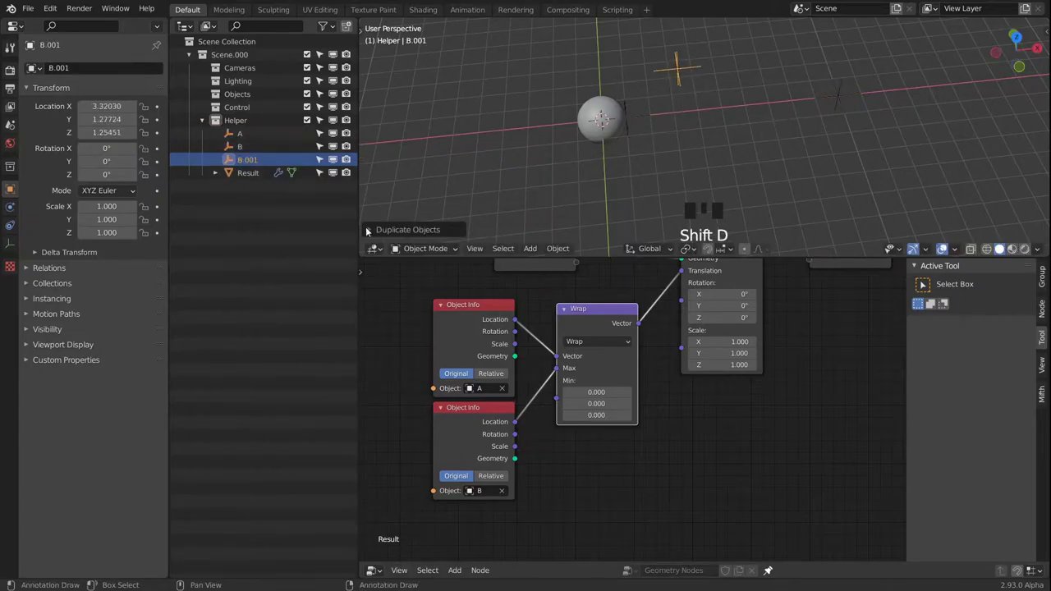
double_click(247, 160)
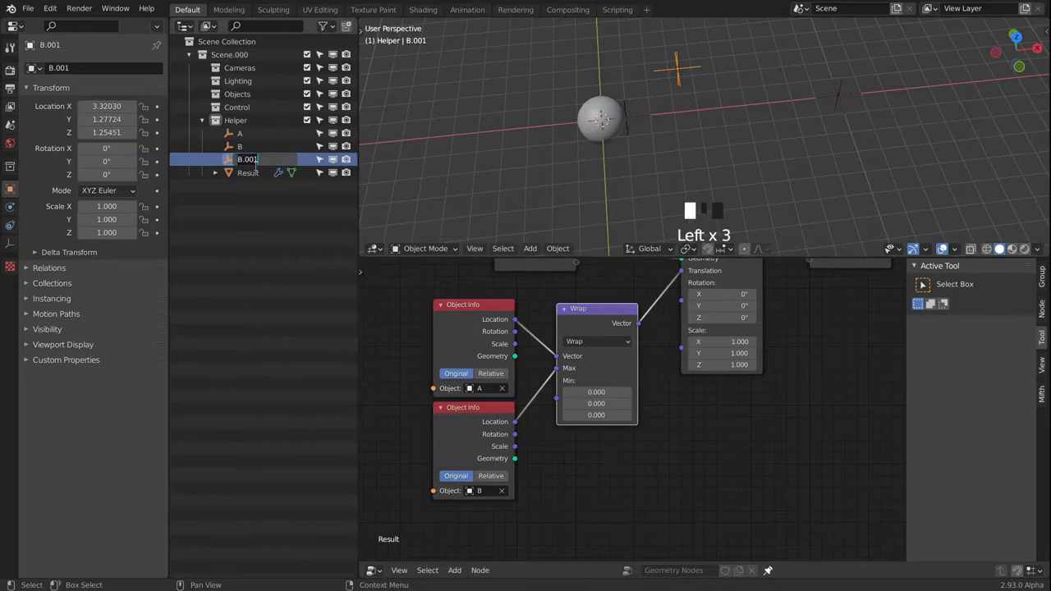
text(C)
key(Return)
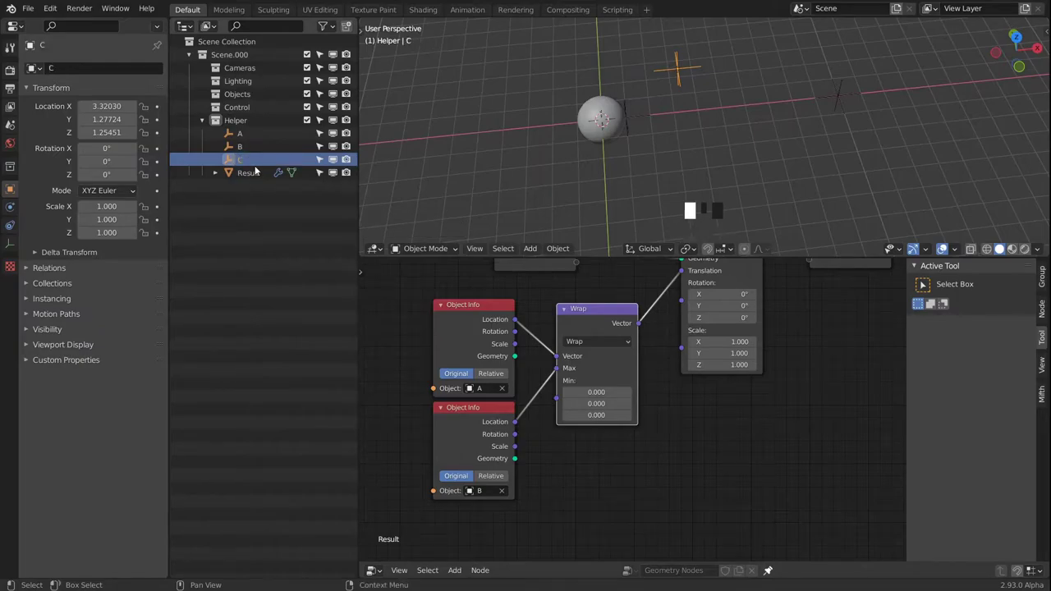
Duplicate empty B's Object Info node for empty C and connect its Location to the Wrap node's Min input
middle_drag(567, 481, 613, 411)
click(529, 342)
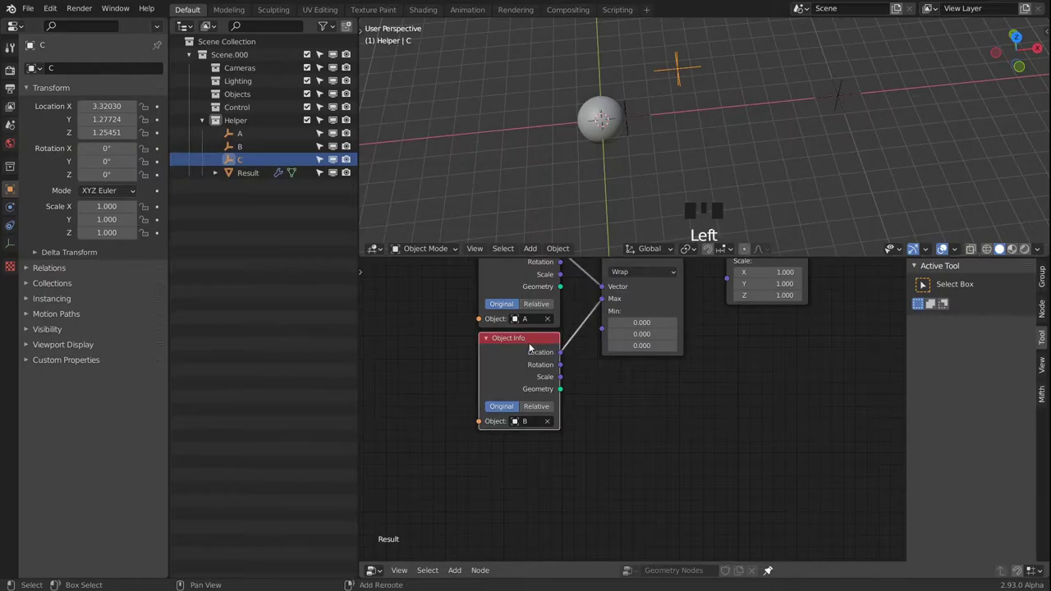
key(shift+d)
click(530, 446)
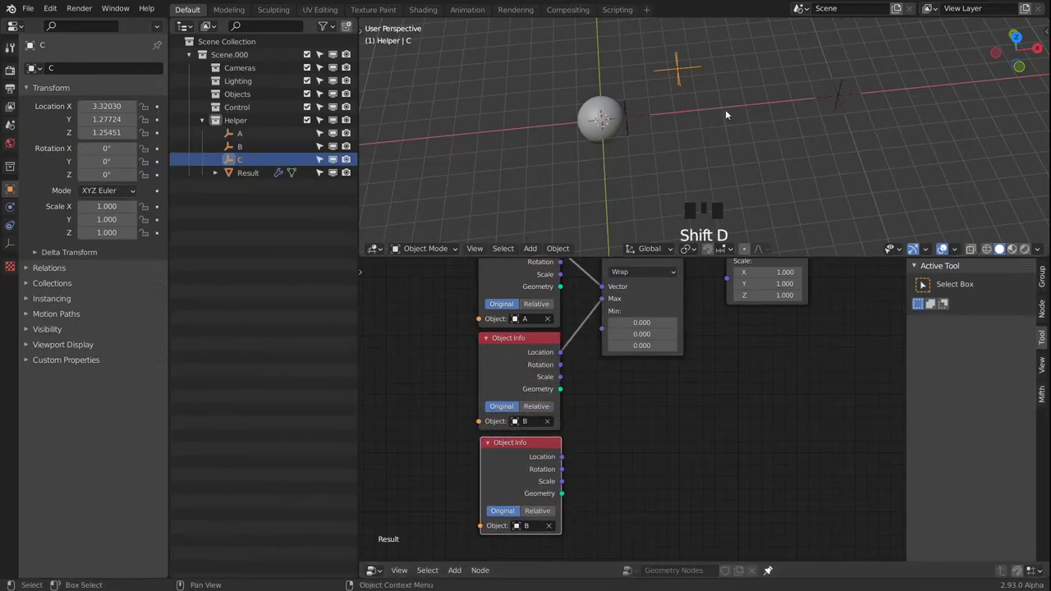
click(549, 525)
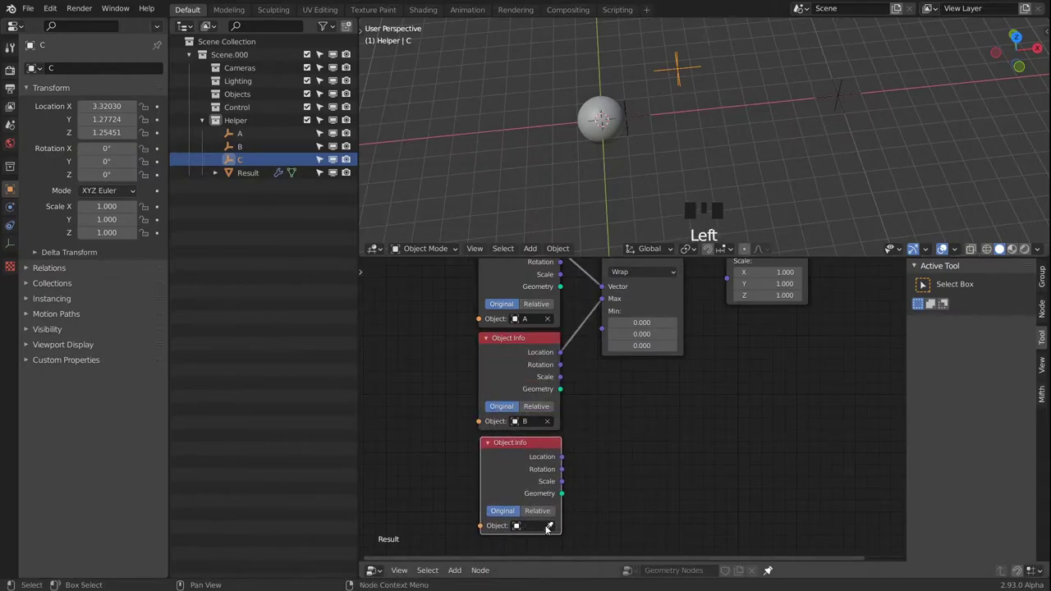
click(548, 526)
click(678, 71)
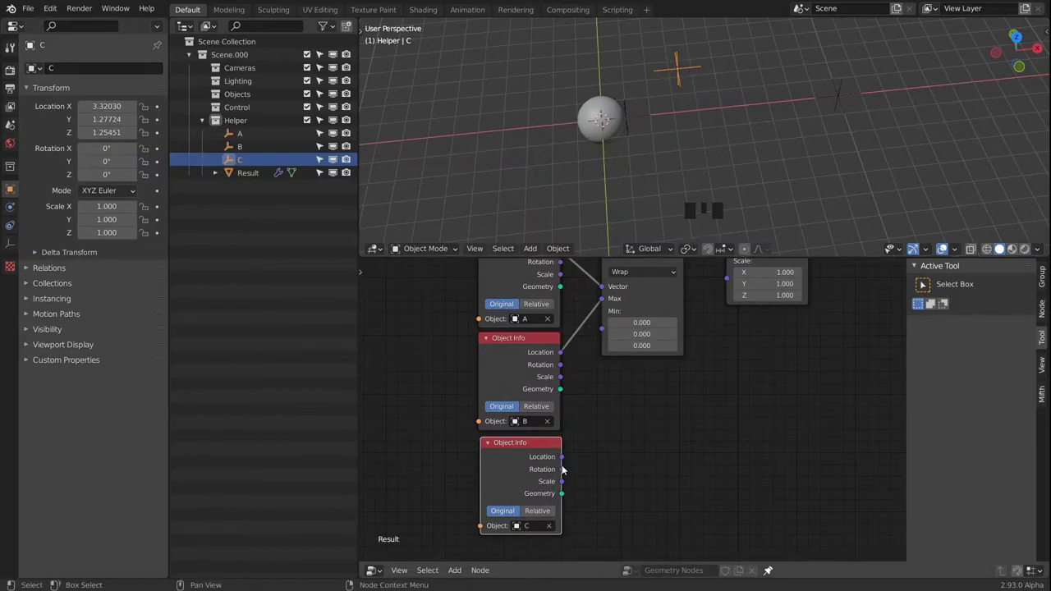
drag(561, 456, 601, 327)
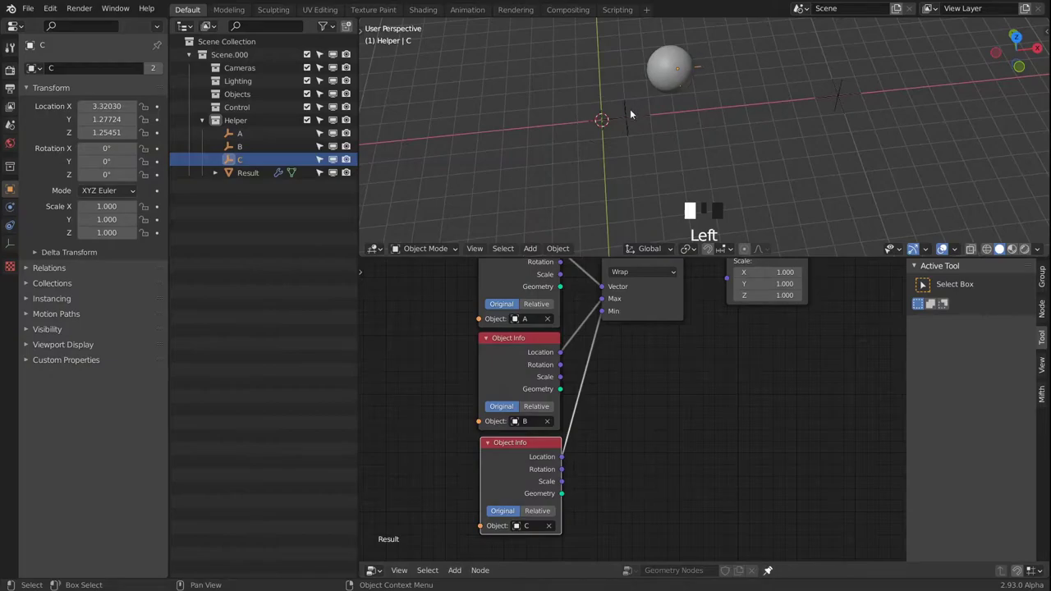
Set empty B's X, Y and Z locations all to -2
click(629, 108)
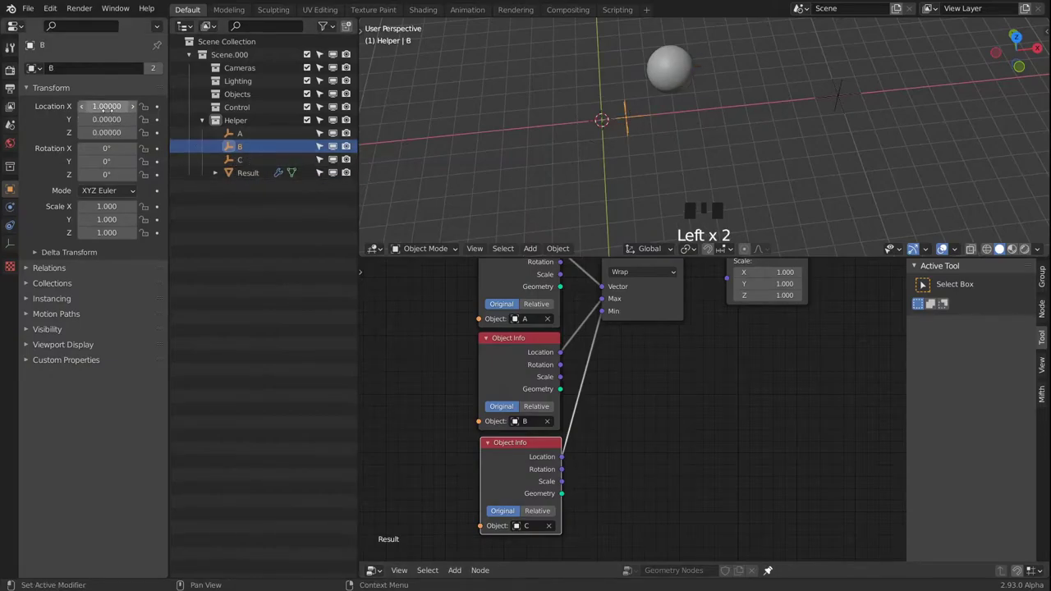
drag(108, 107, 107, 133)
text(-2)
key(Return)
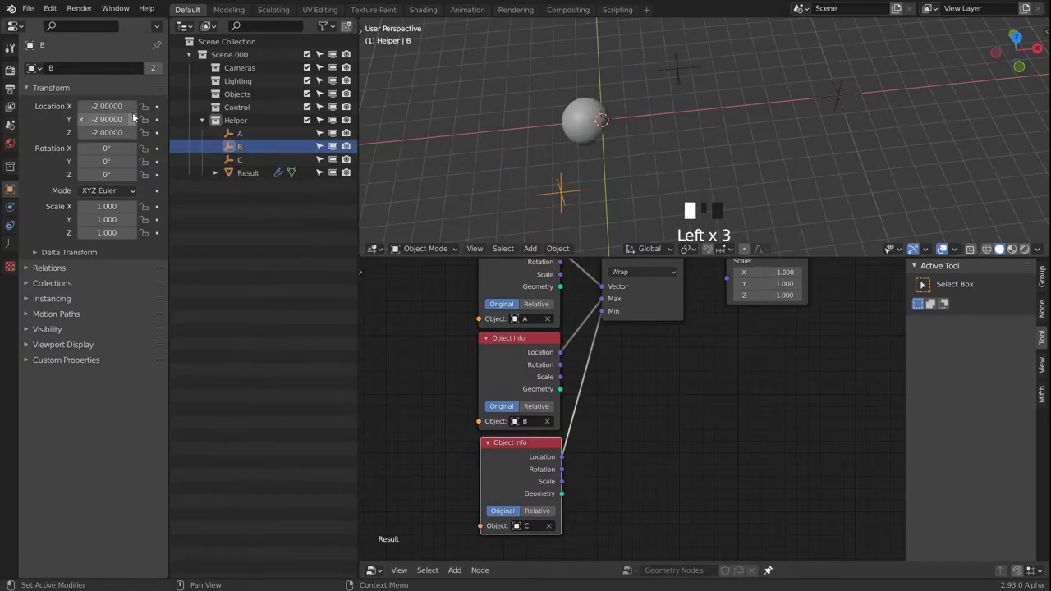
Set empty C's X, Y and Z locations all to 2
click(280, 159)
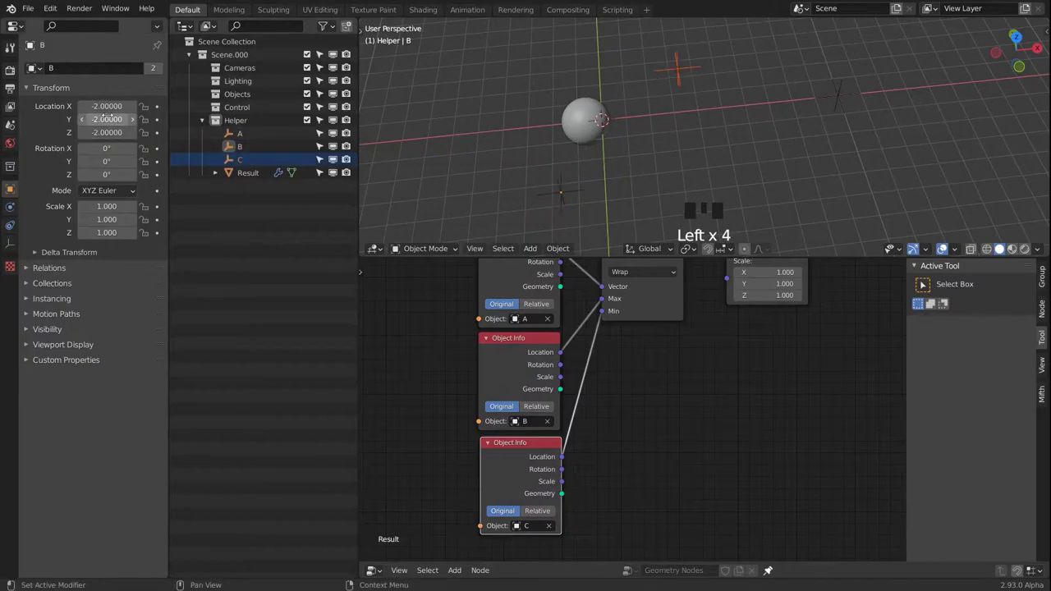
click(689, 76)
click(687, 74)
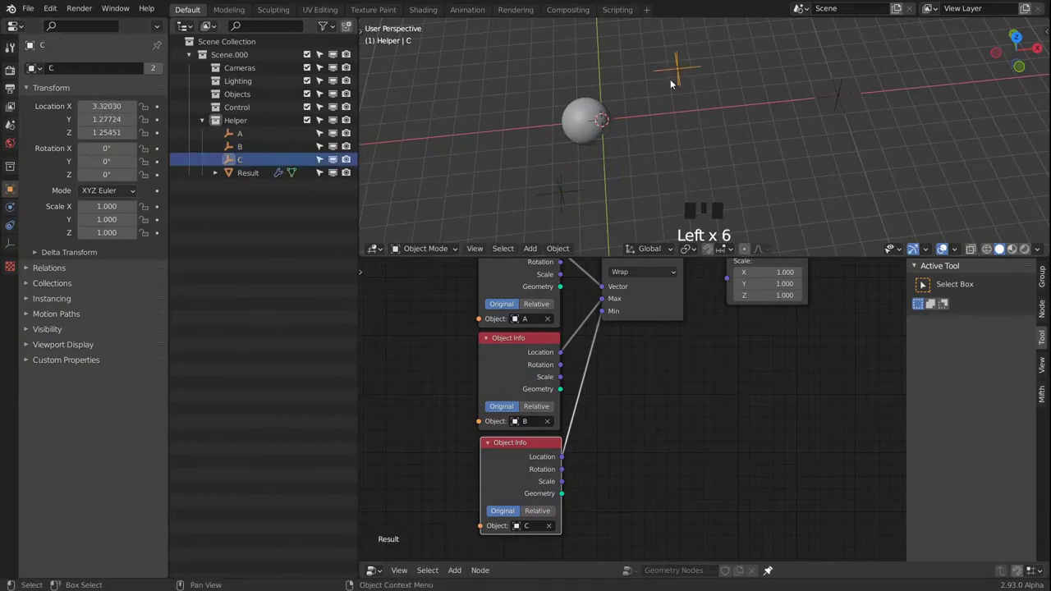
click(107, 107)
drag(107, 107, 106, 132)
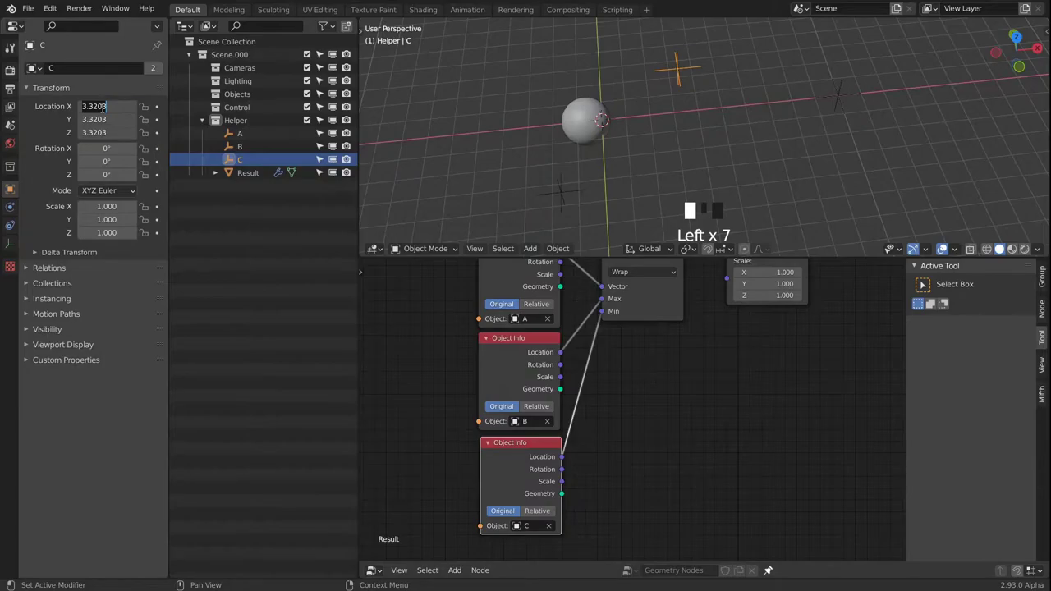
text(2)
key(Return)
Try moving empty A freely through the scene to test the Wrap operation, and cancel the move
mouse_move(722, 105)
alt+middle_down()
mouse_move(702, 56)
mouse_move(722, 101)
alt+middle_up()
click(841, 122)
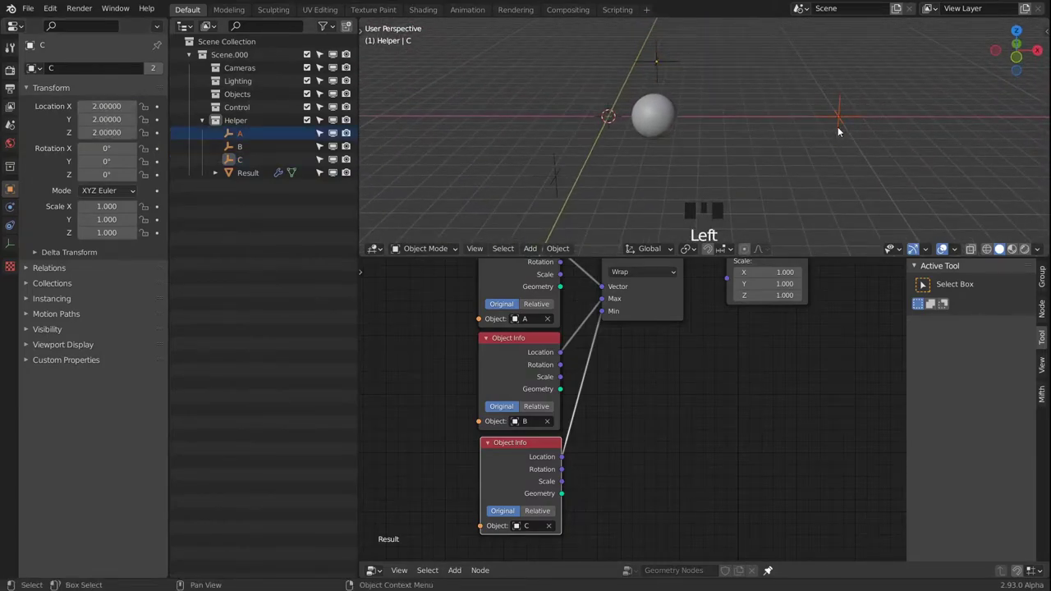
click(840, 126)
key(g)
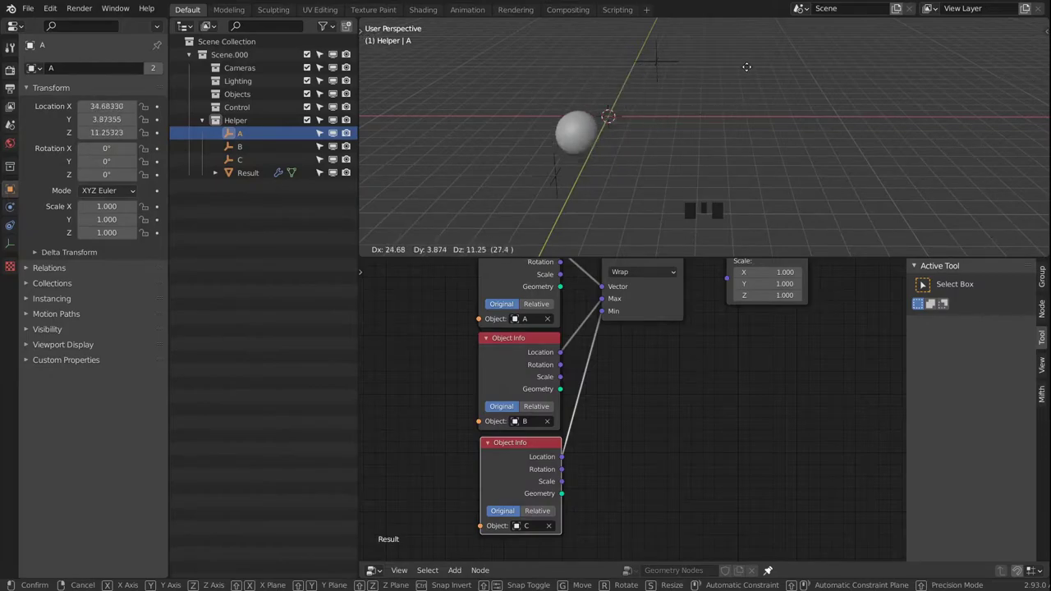
key(Escape)
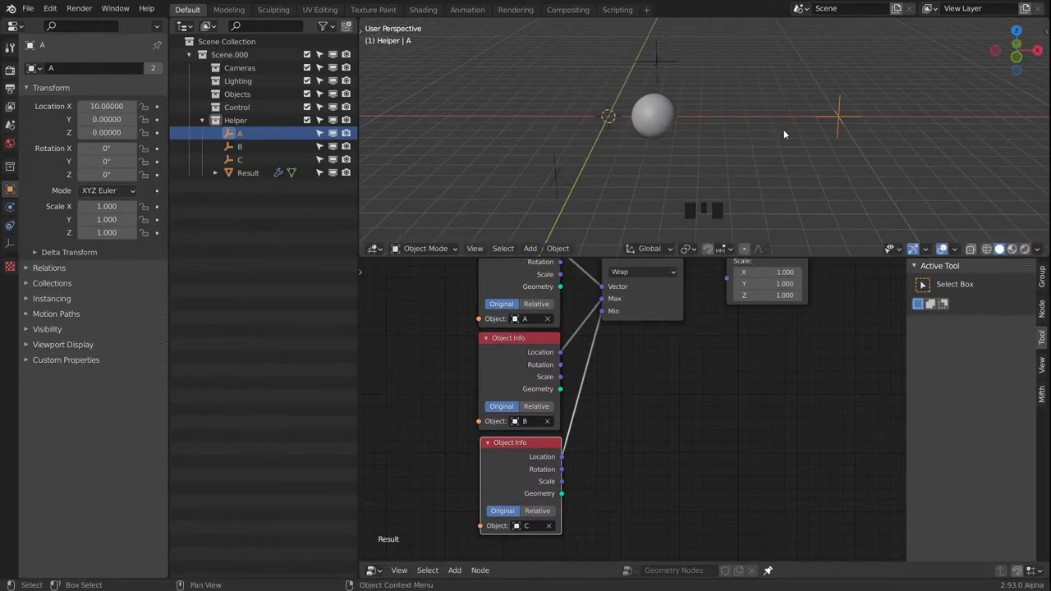
Examine empties B and C as the Wrap limits around the Result sphere from several angles
alt+middle_drag(809, 89, 765, 111)
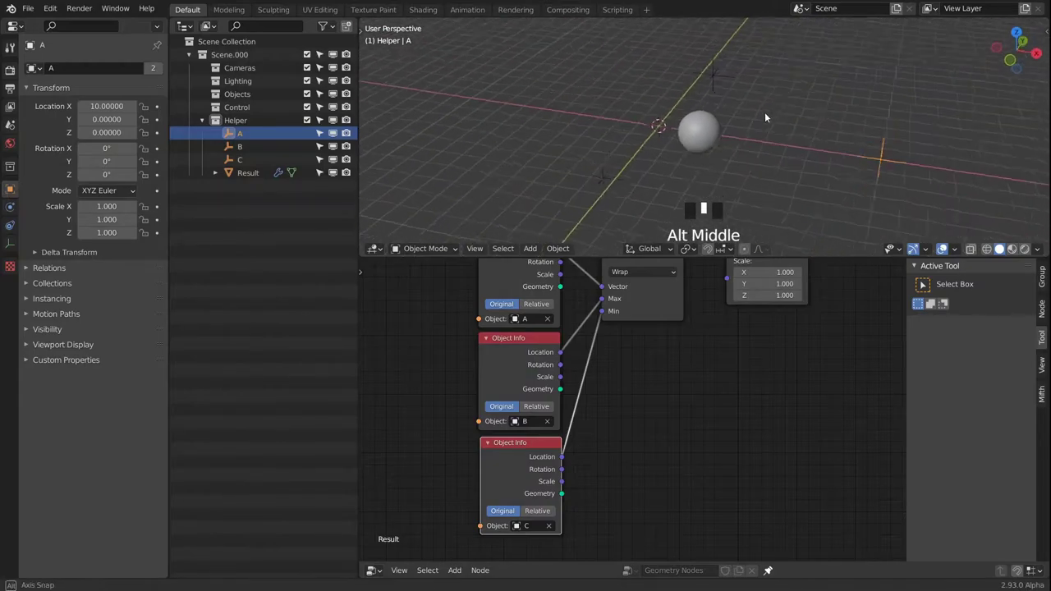
click(608, 175)
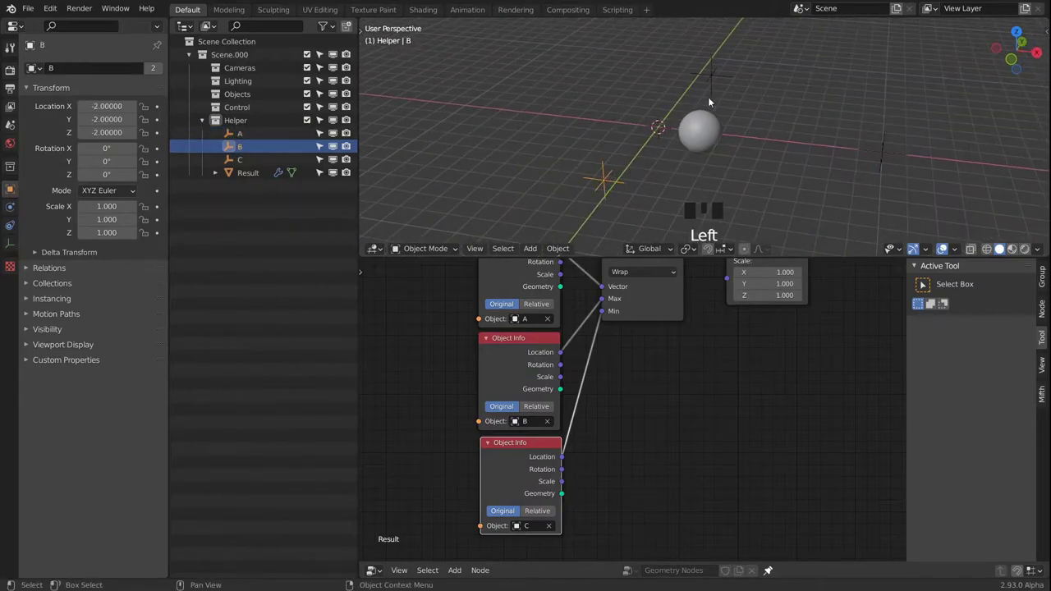
click(714, 74)
click(611, 184)
click(714, 76)
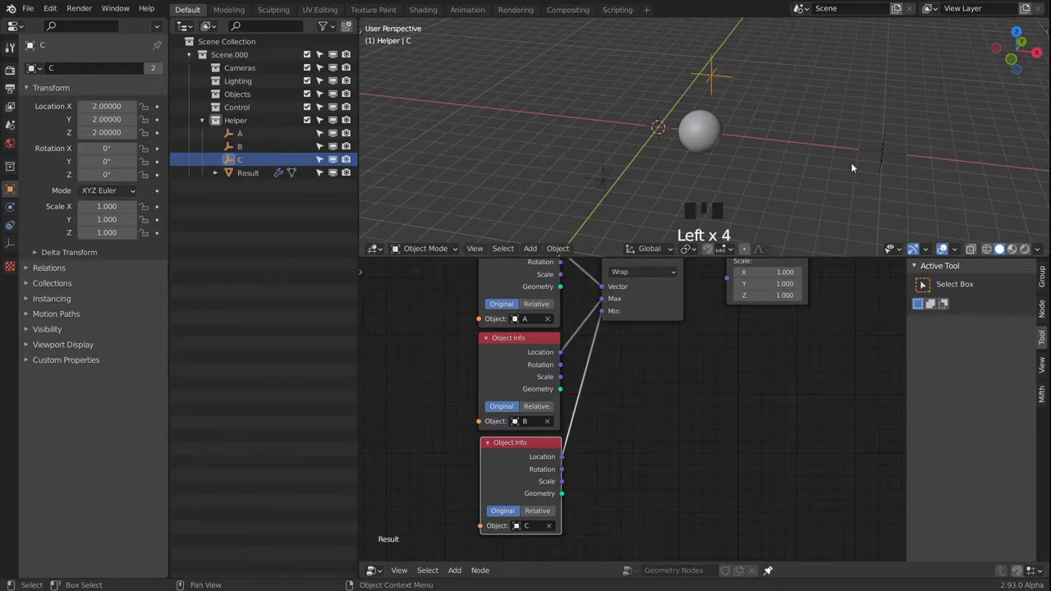
alt+middle_drag(851, 167, 703, 129)
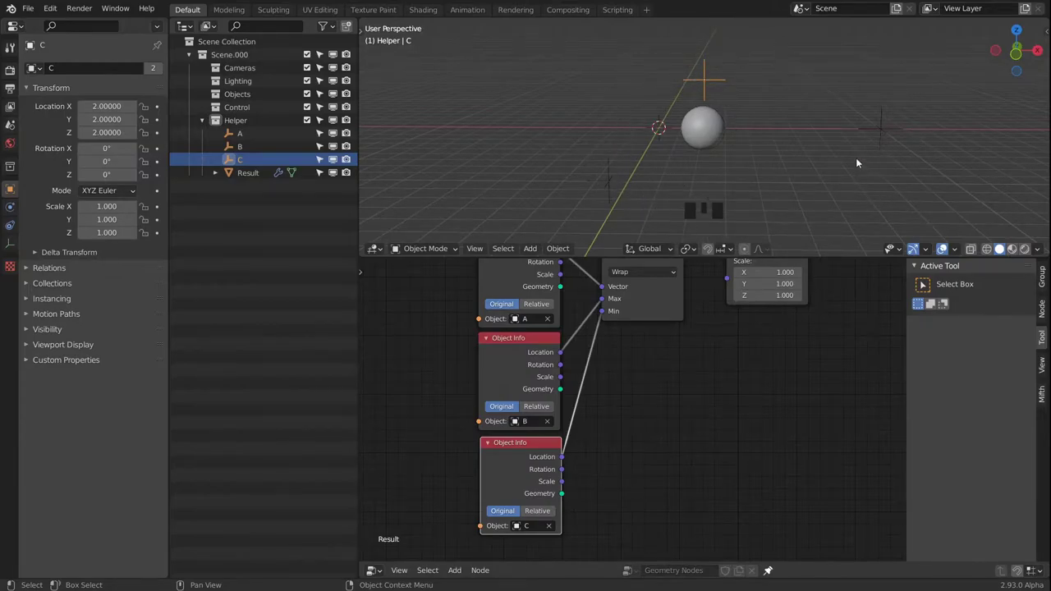
alt+middle_drag(856, 162, 821, 134)
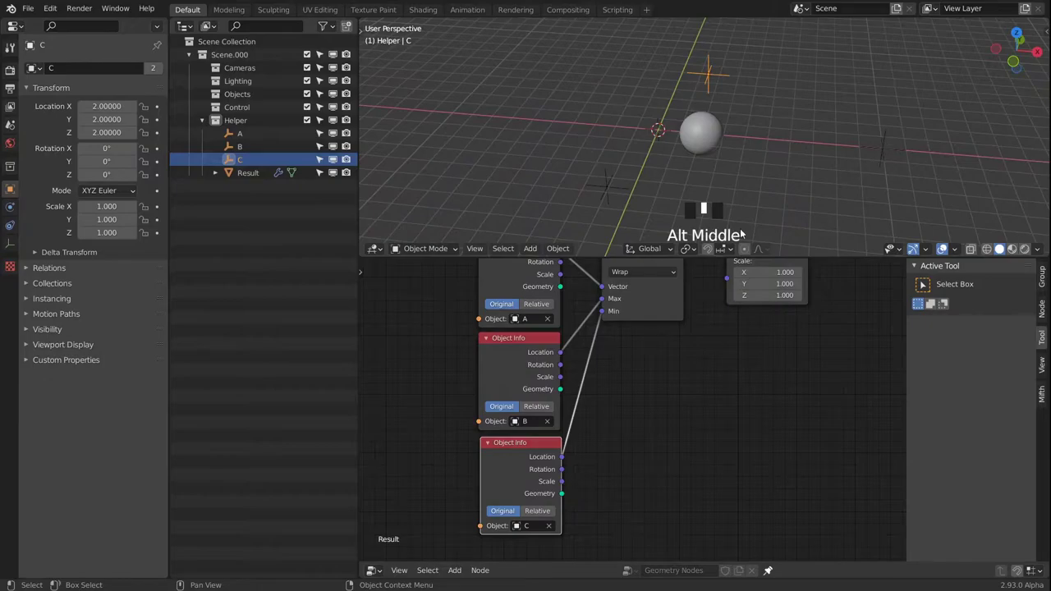
Disconnect empty C's Location from the Wrap node's Min input and switch the operation to Snap
middle_drag(612, 360, 610, 394)
click(633, 338)
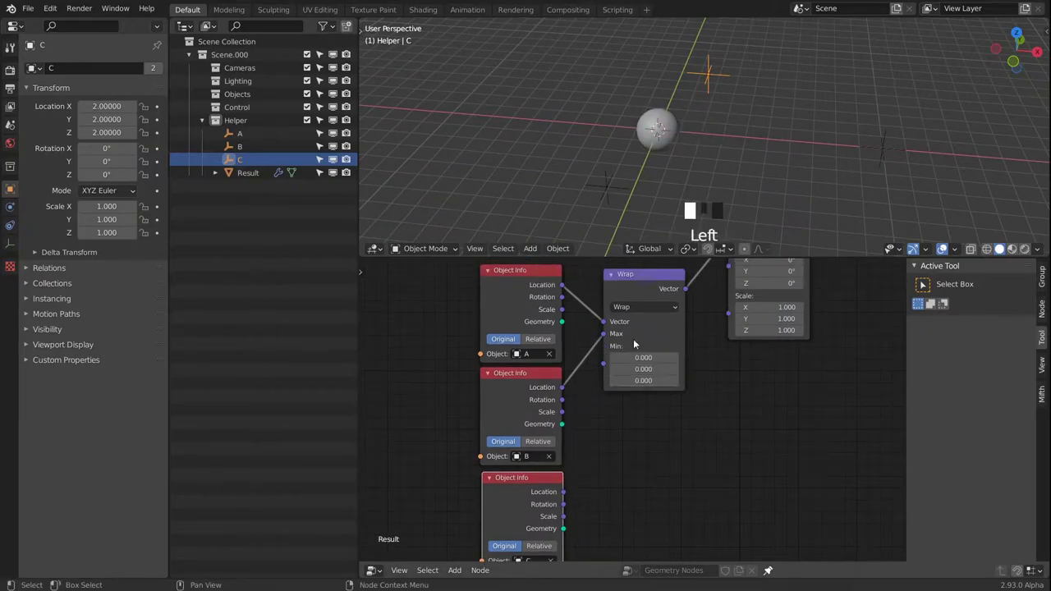
click(638, 306)
click(716, 444)
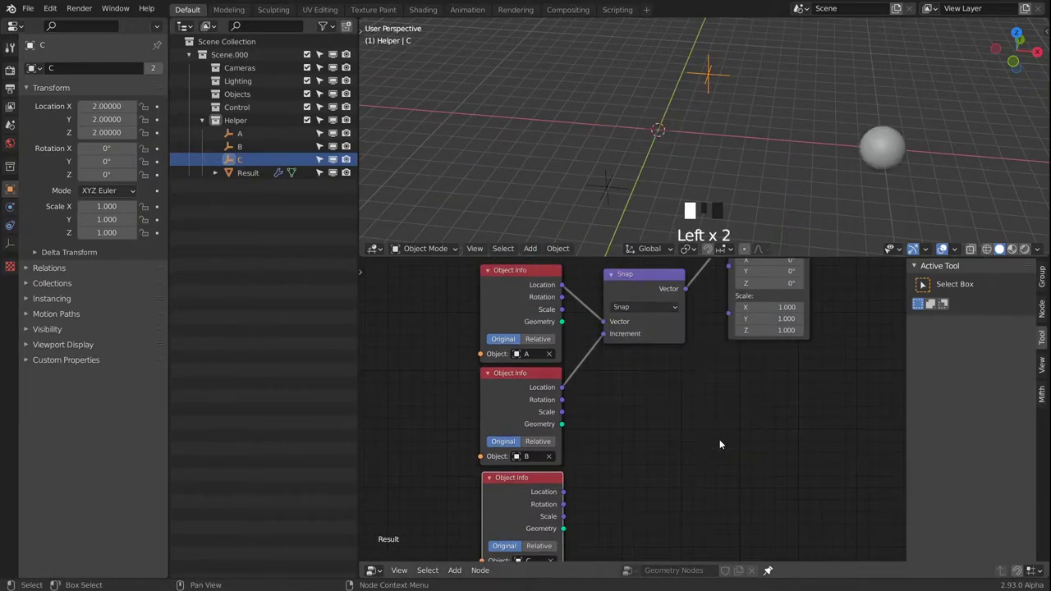
Try sliding empty A along the global X axis to test the Snap operation, and cancel the move
alt+middle_drag(789, 156, 740, 191)
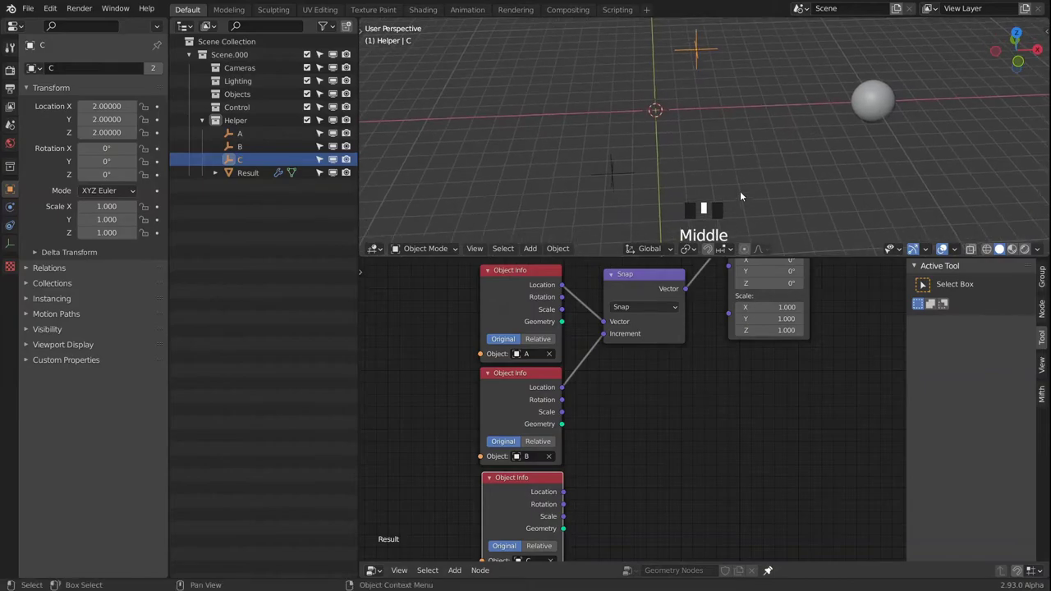
click(697, 38)
alt+middle_drag(826, 129, 722, 150)
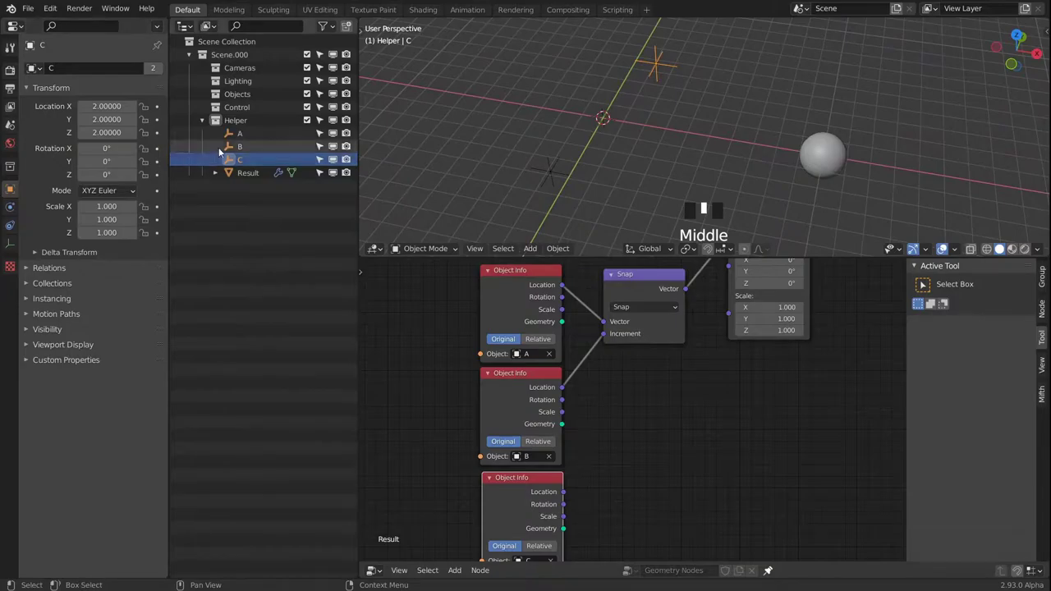
click(239, 134)
key(g)
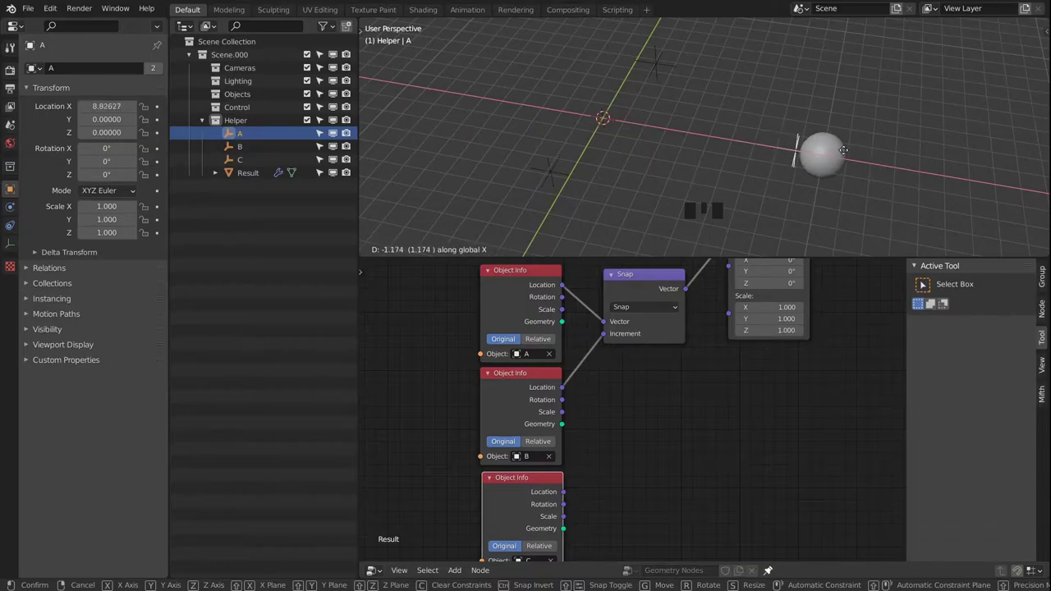
right_click(837, 152)
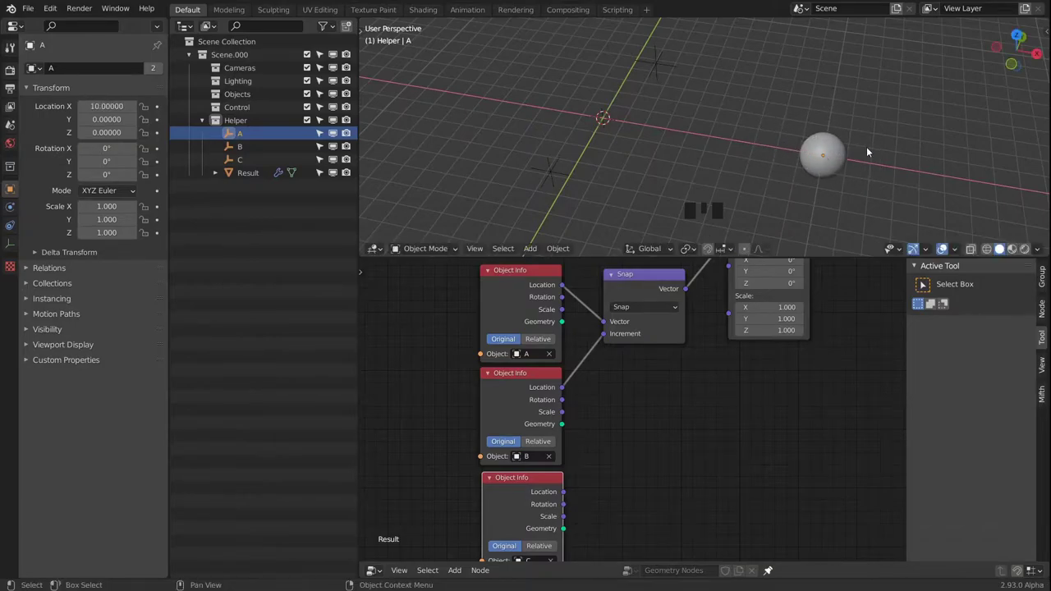
Select empties C and B in turn to examine their locations relative to the Result sphere
alt+middle_drag(866, 152, 647, 36)
click(659, 50)
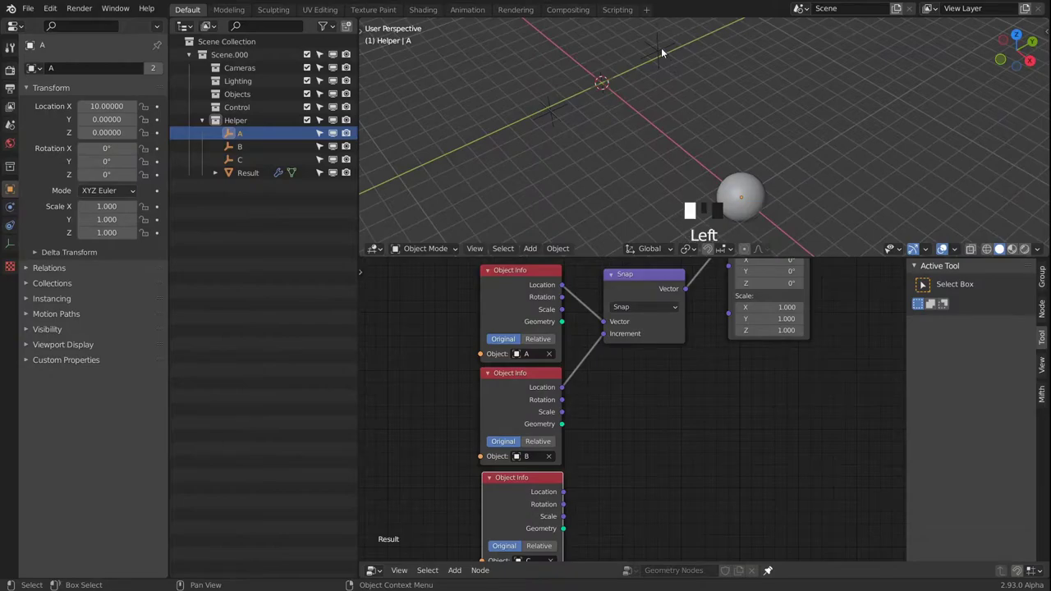
alt+middle_drag(704, 130, 643, 119)
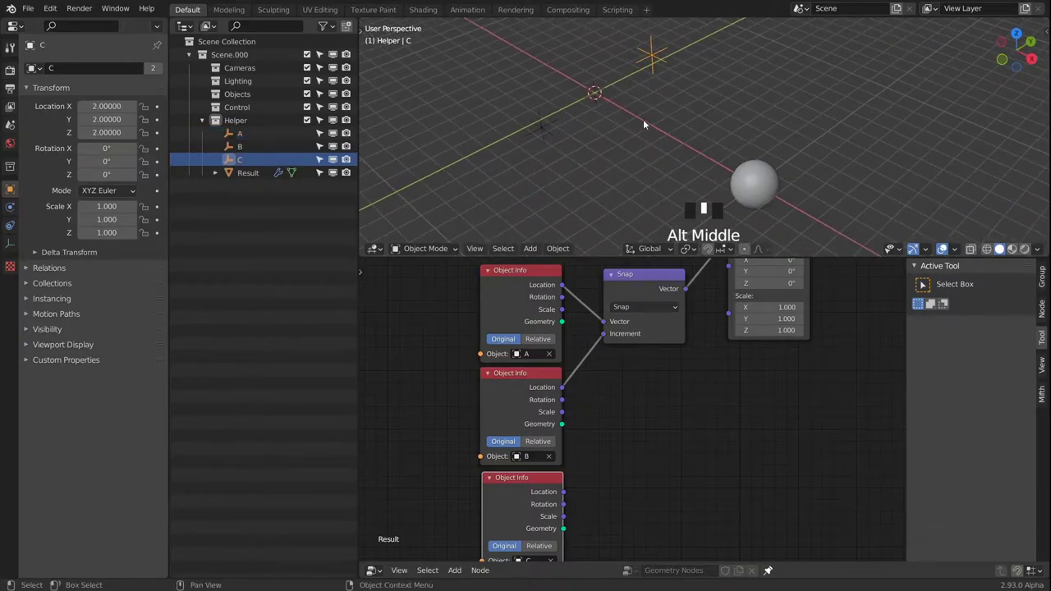
click(543, 129)
middle_drag(722, 205, 767, 114)
Try sliding empty A along the global X axis to check the Result sphere's snapping, and cancel the move
click(247, 132)
scroll(772, 135, down, 1)
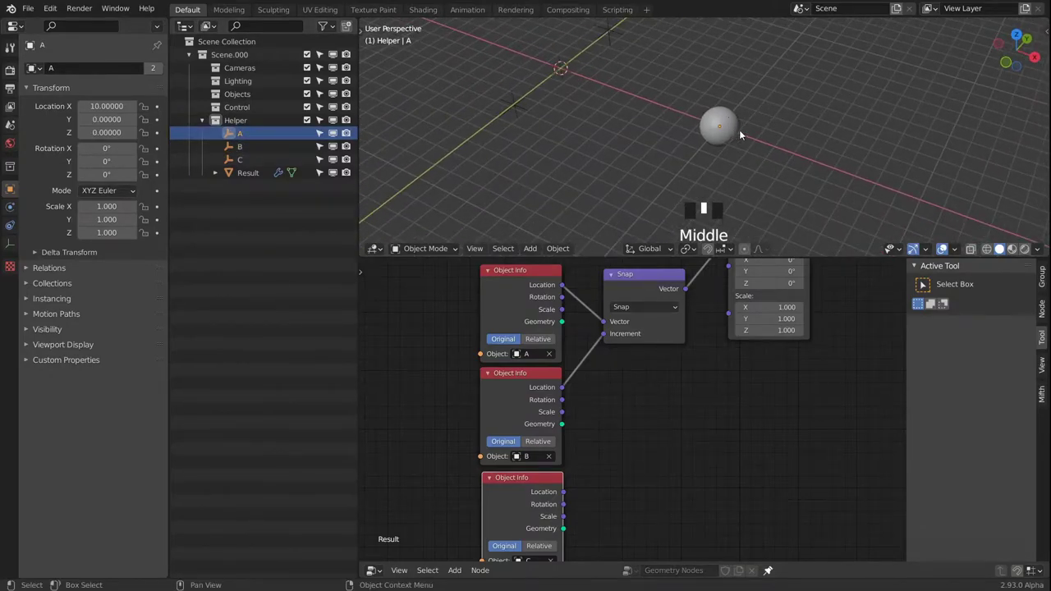
key(g)
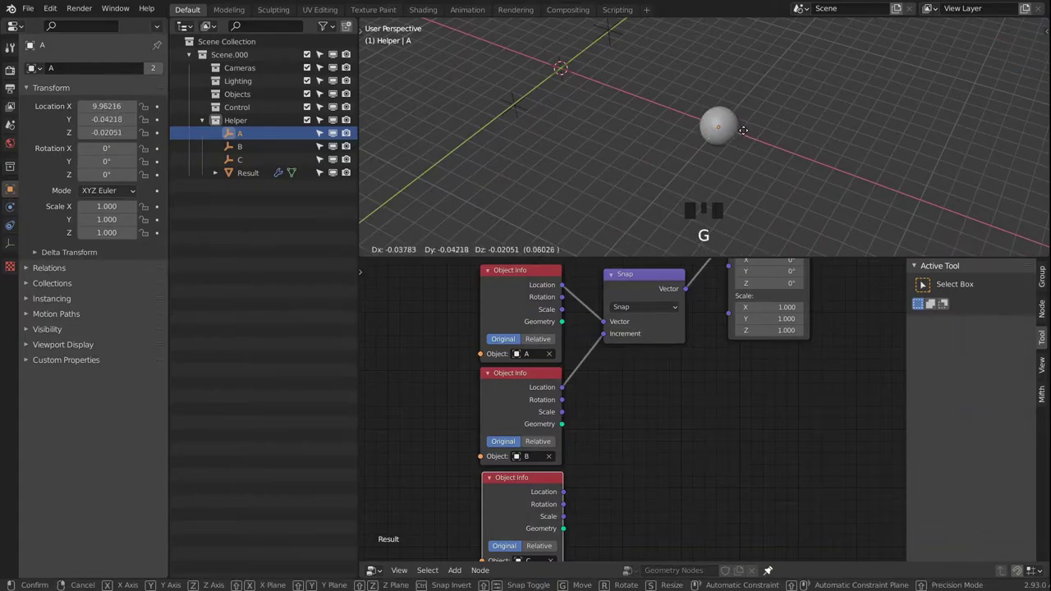
key(x)
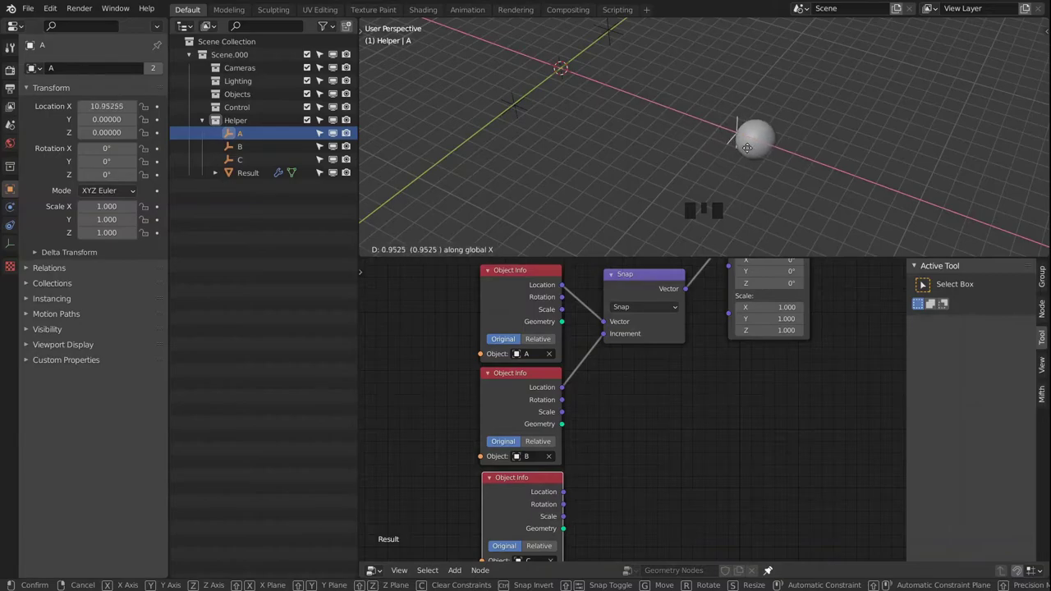
key(Escape)
Set empty C's location to 0 on X, Y and Z
alt+middle_drag(650, 78, 600, 63)
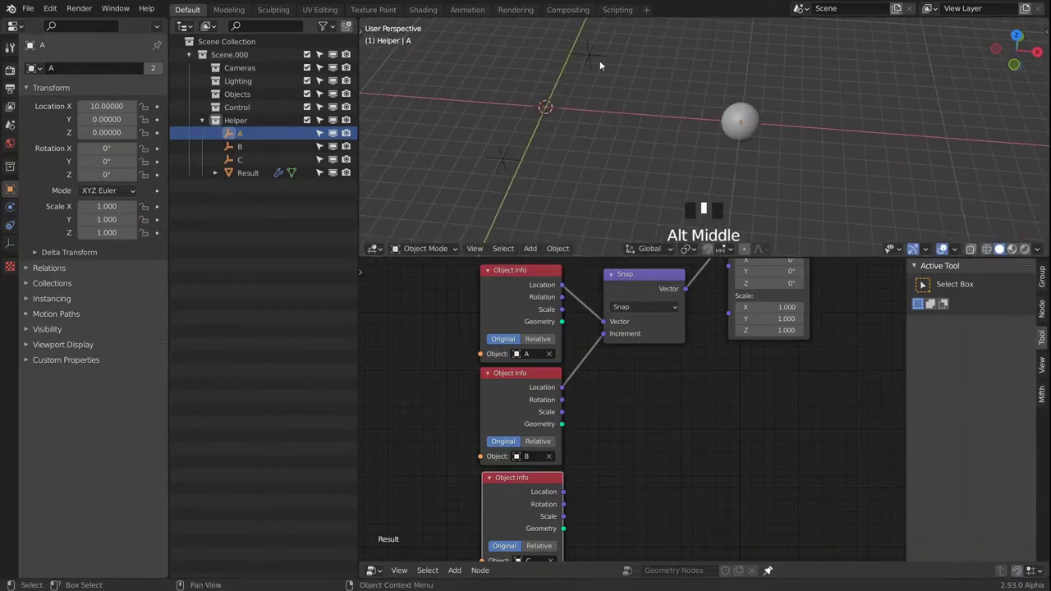
click(454, 150)
click(597, 47)
click(588, 51)
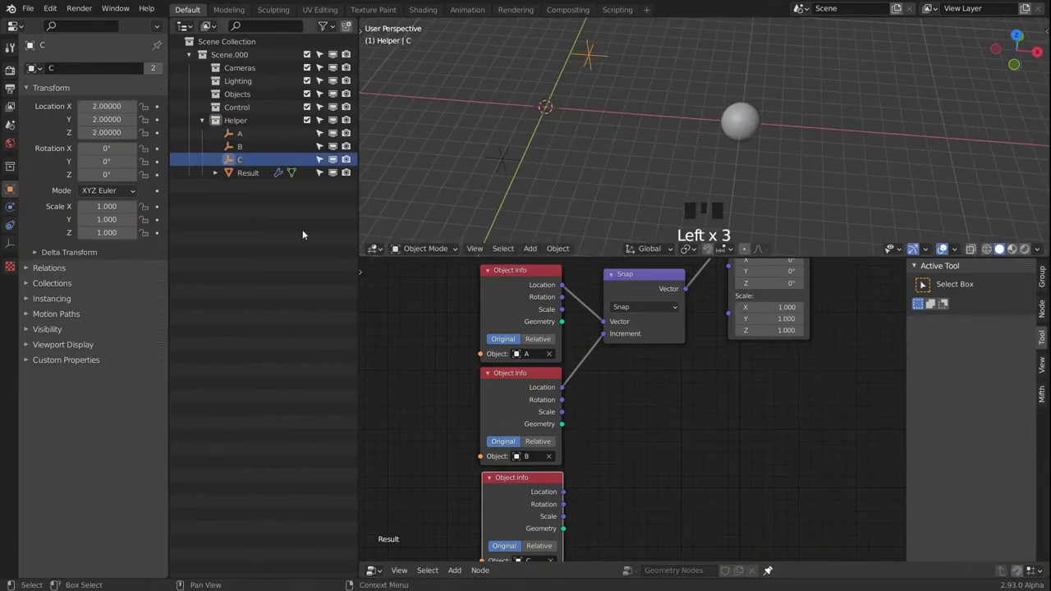
click(109, 106)
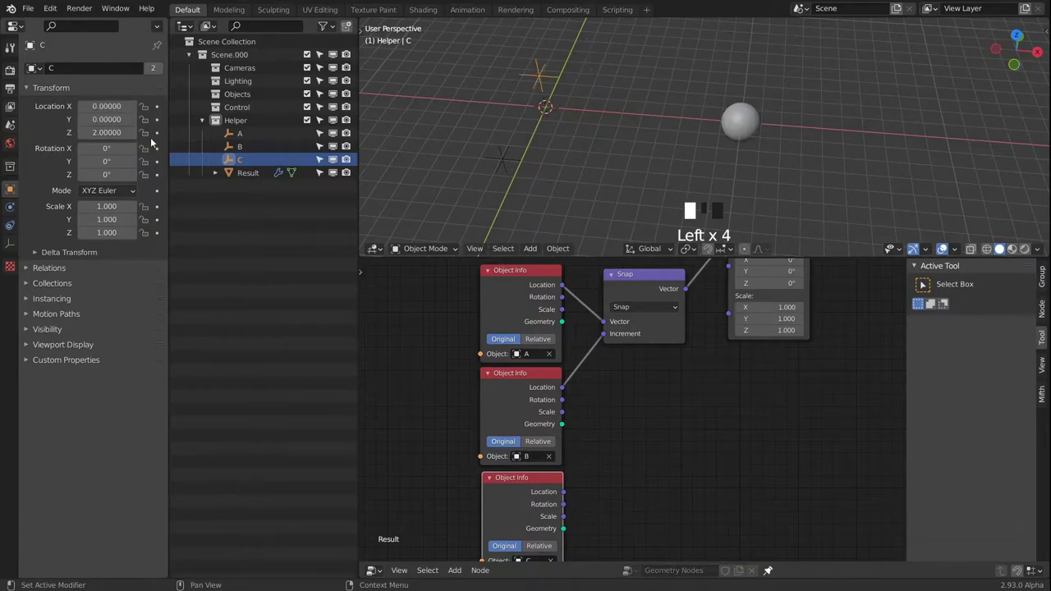
click(106, 132)
text(0)
key(Return)
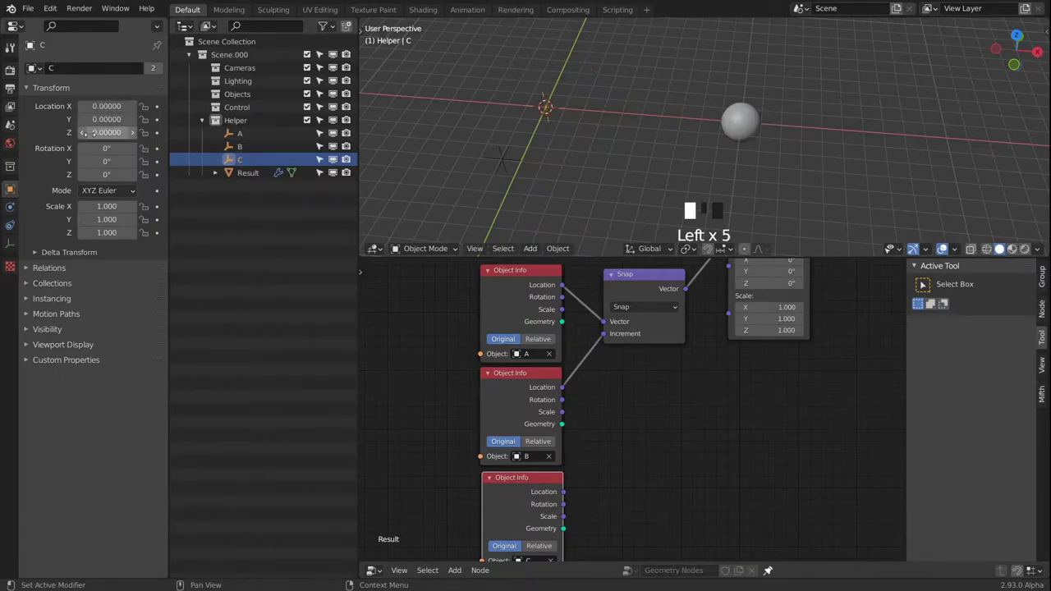
Try moving empty A freely with C at the world origin, and cancel the move
middle_drag(718, 114, 691, 128)
click(259, 134)
key(g)
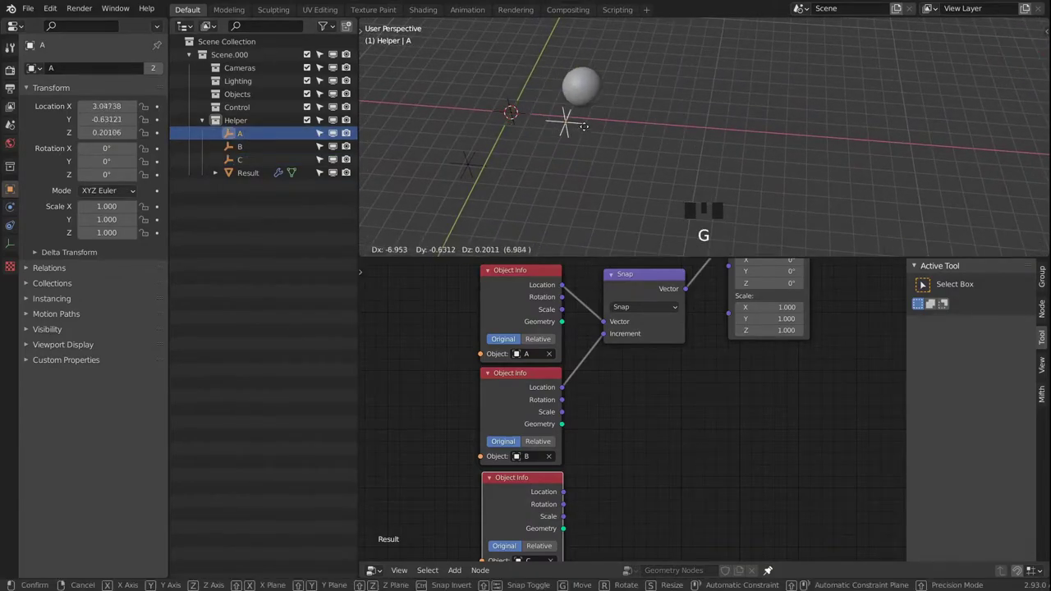
right_click(729, 131)
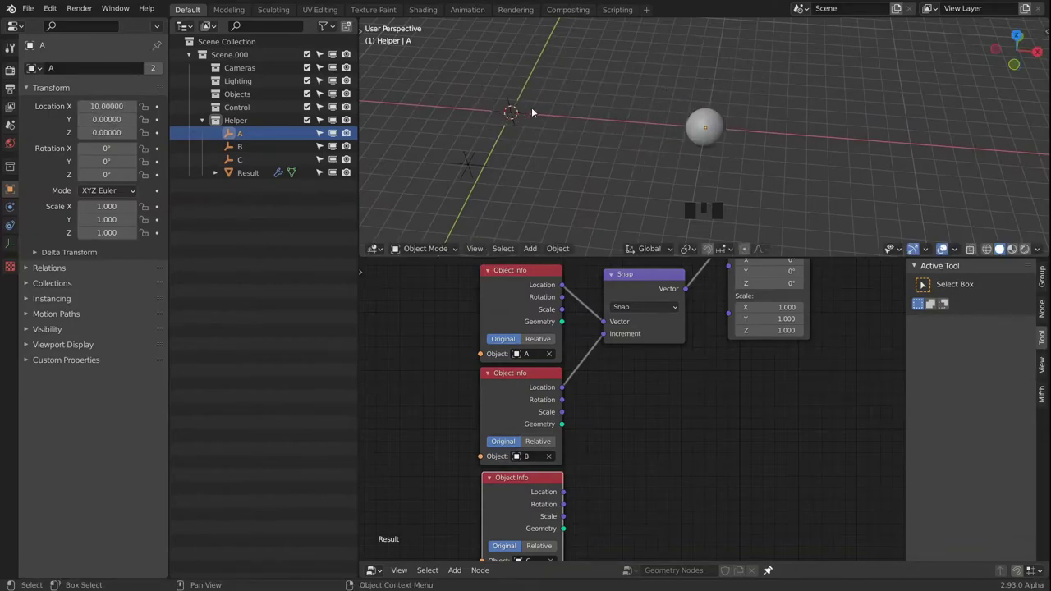
Set empty B's location to 0 on X, Y and Z so the Snap increment is zero
click(531, 109)
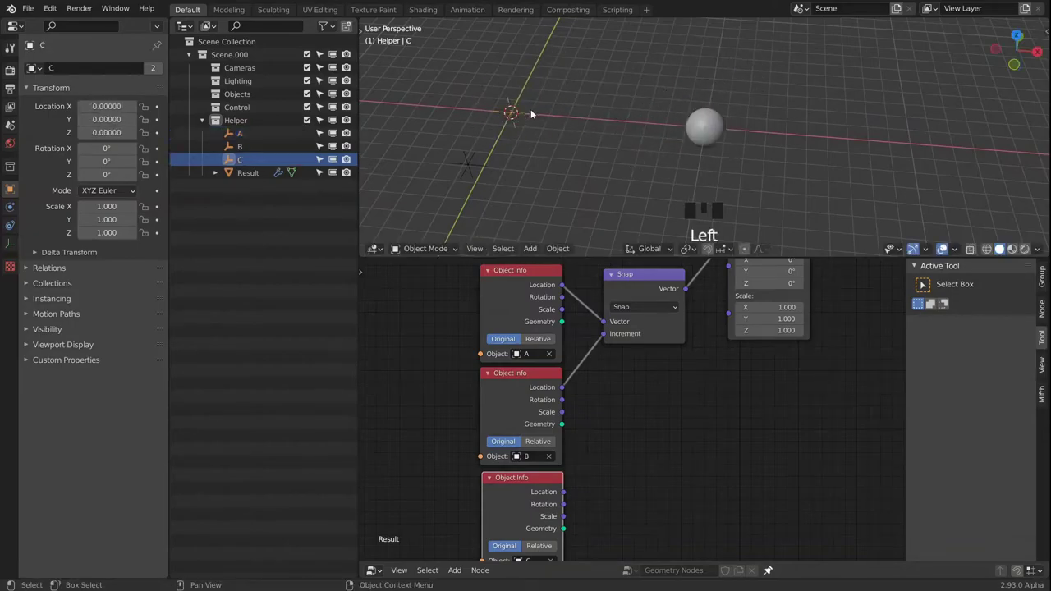
click(466, 164)
click(107, 105)
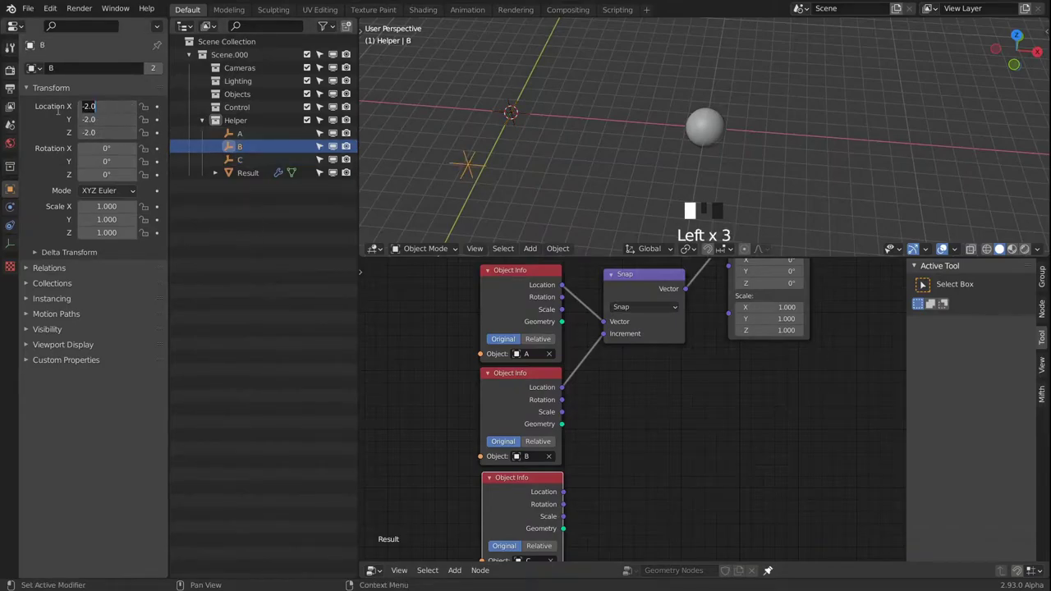
text(0)
key(Return)
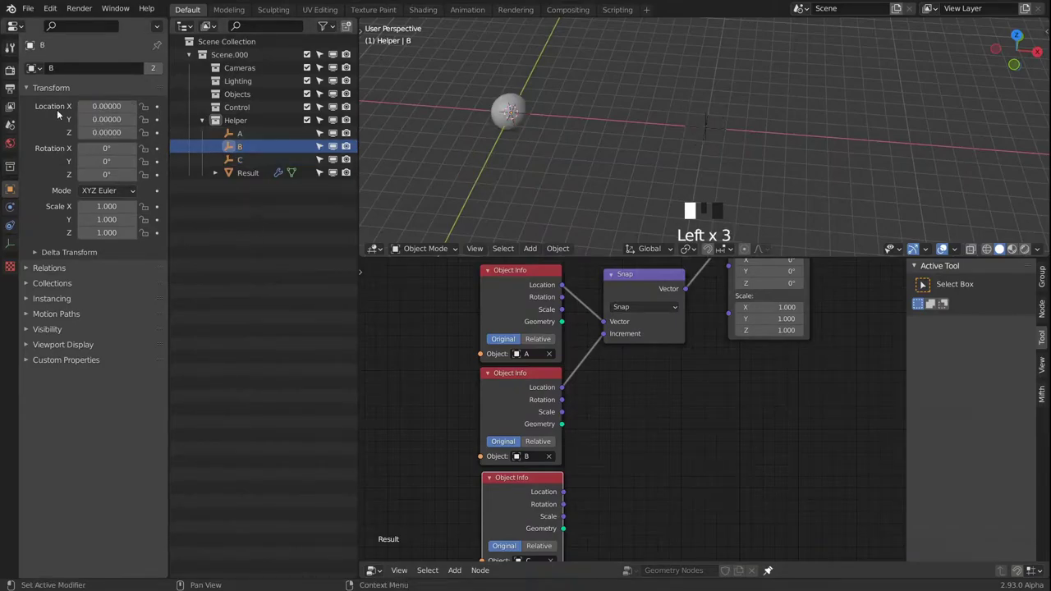
Try moving empty A freely with a zero Snap increment, and cancel the move
click(720, 131)
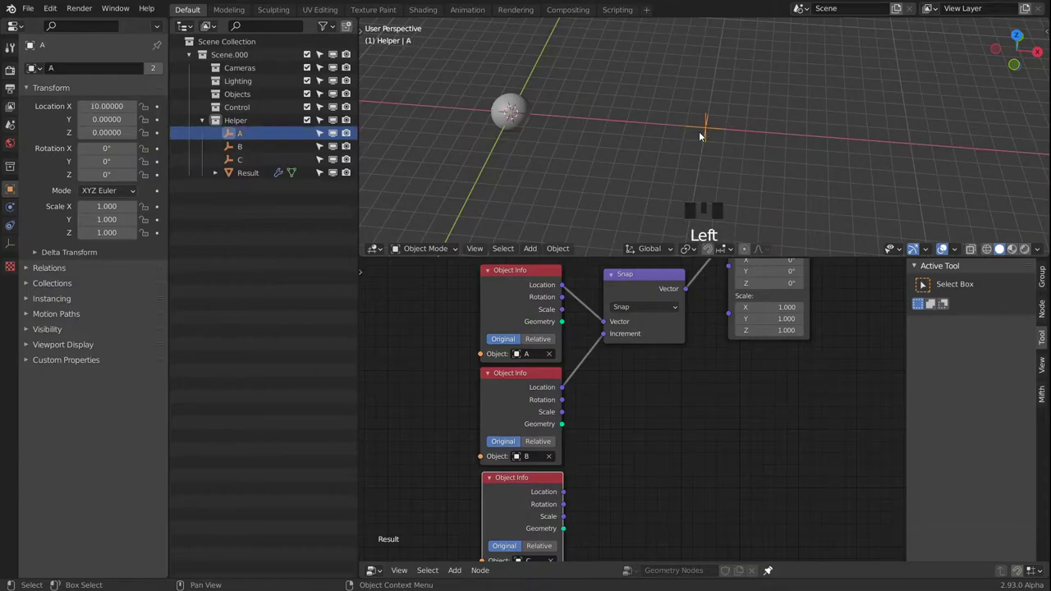
key(g)
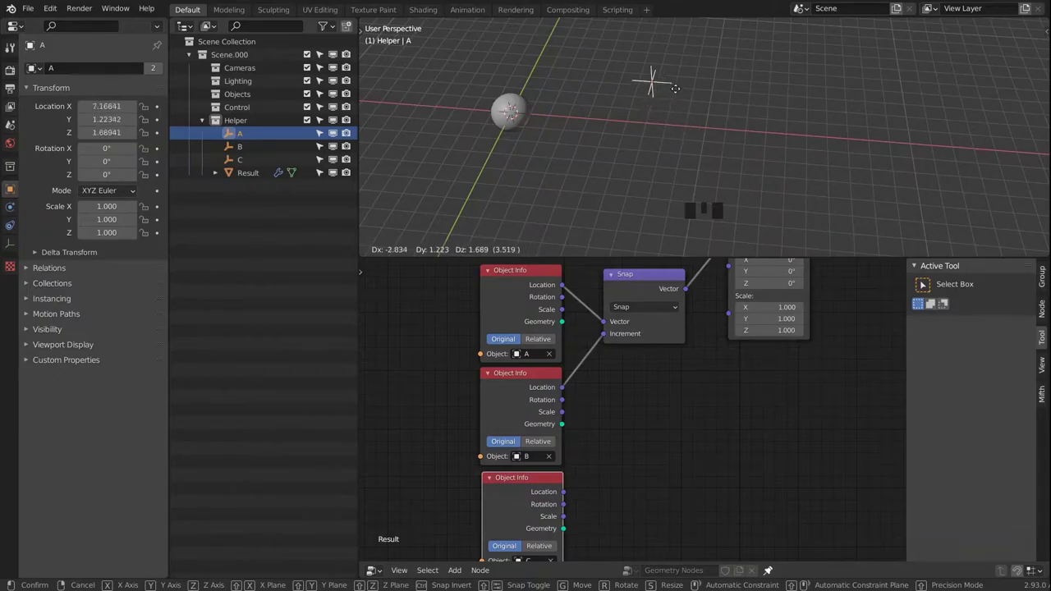
key(Escape)
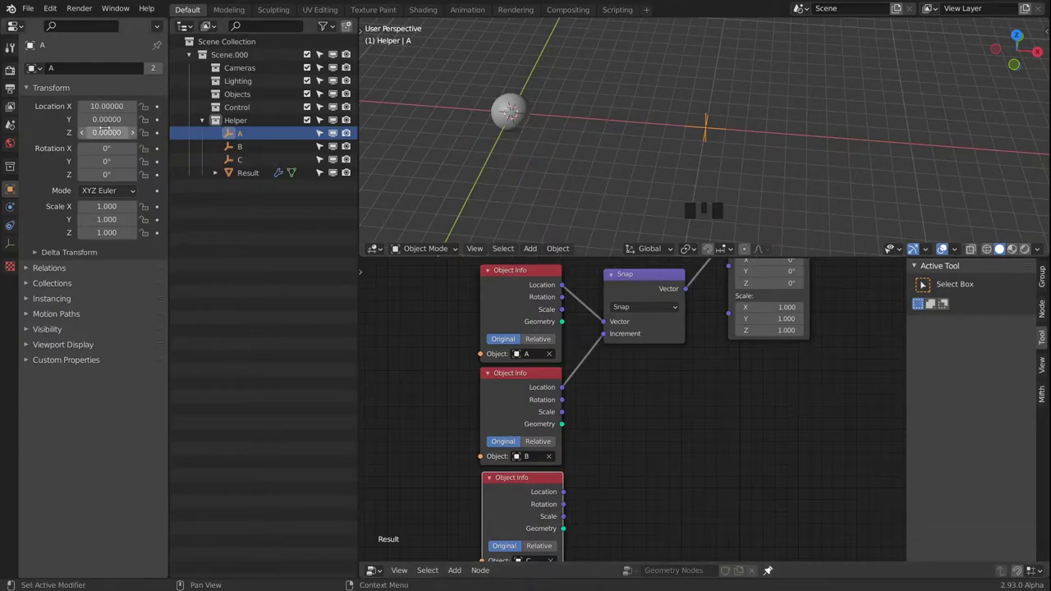
Set empty B's X location to 2 as the Snap increment and check its position beside the origin
click(245, 146)
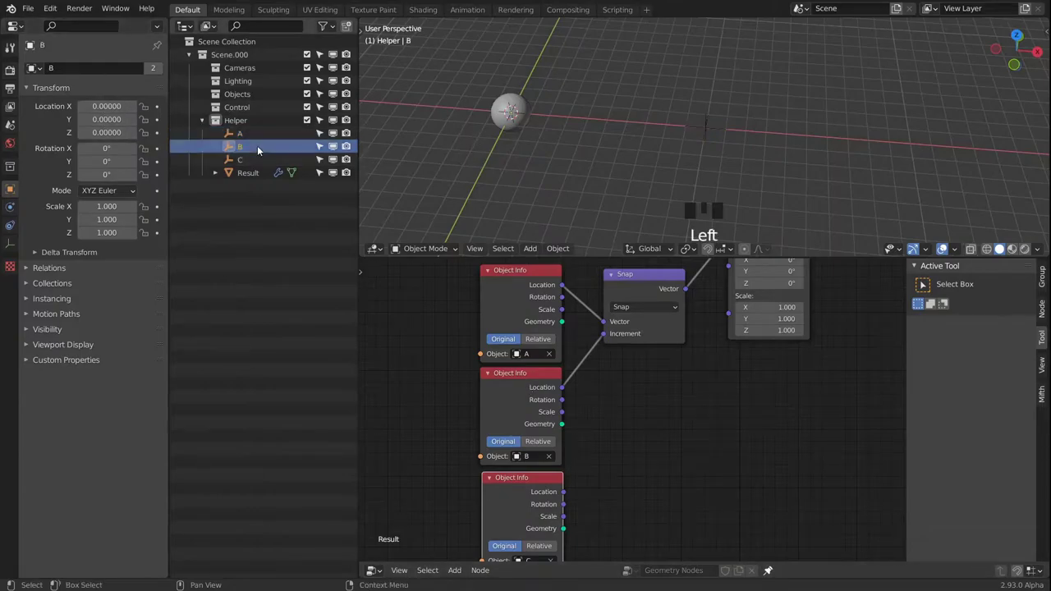
double_click(105, 107)
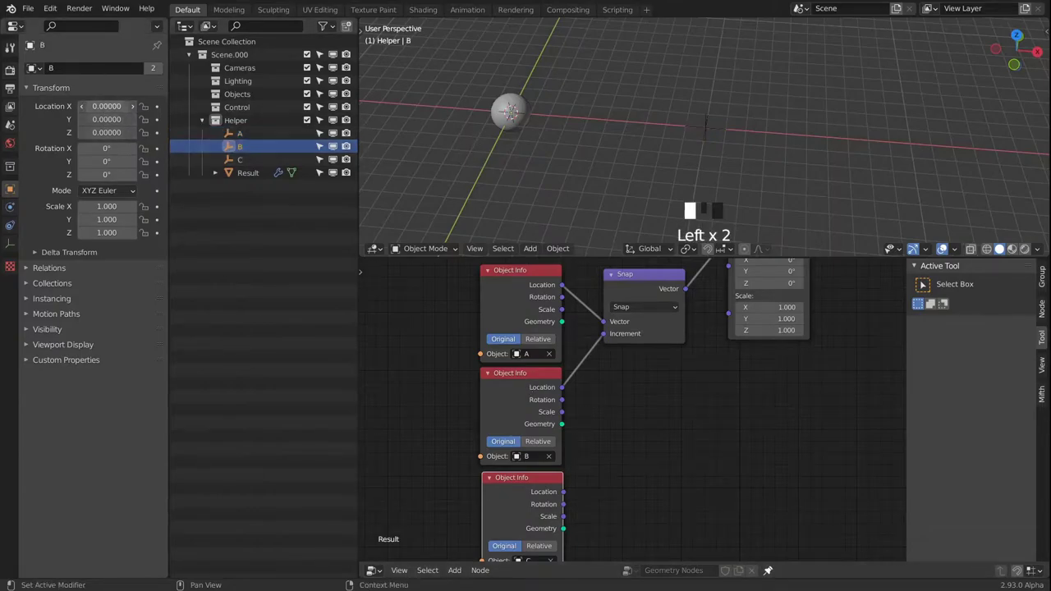
click(105, 106)
key(Return)
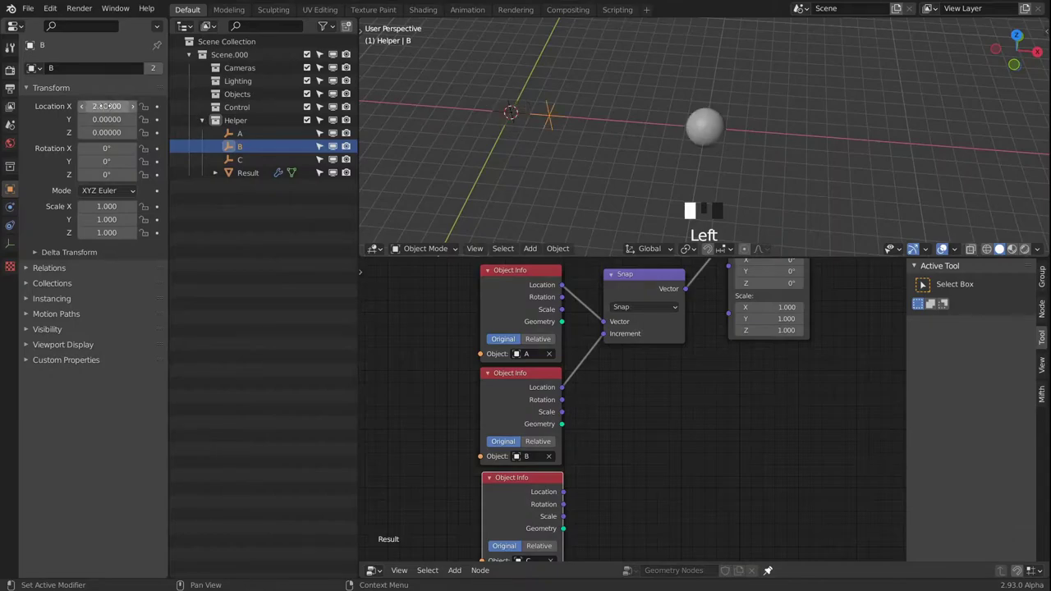
middle_drag(564, 121, 636, 118)
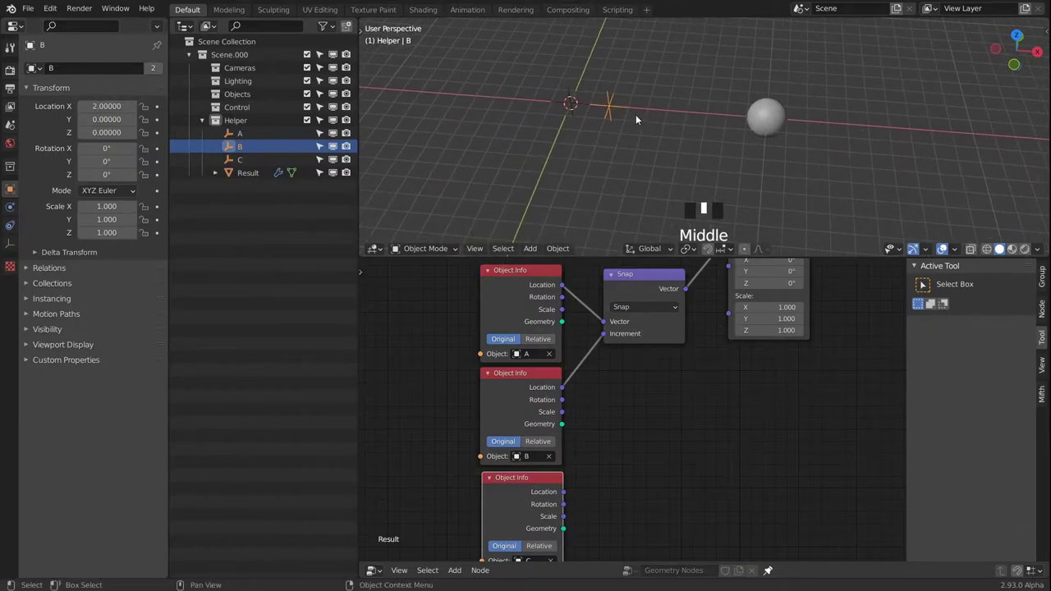
click(612, 105)
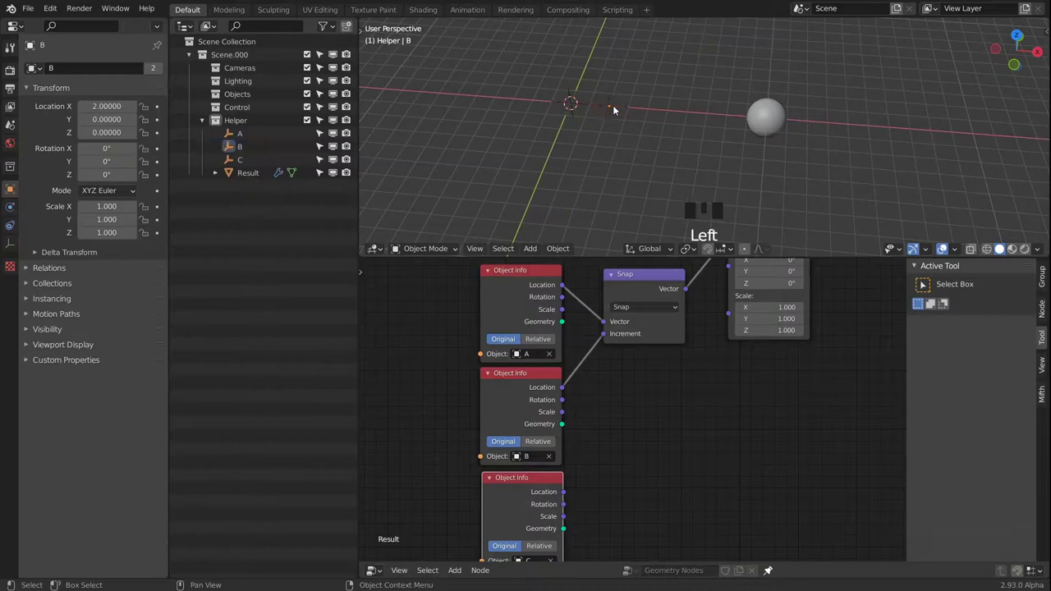
click(622, 102)
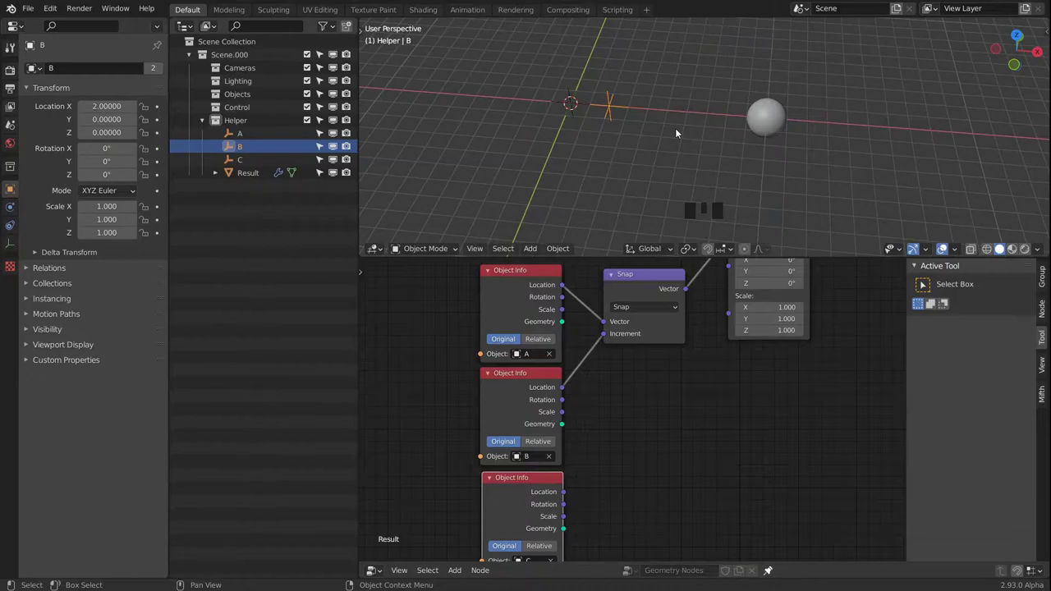
Try moving empty A with the Snap increment of 2 on X, and cancel the move
middle_drag(800, 228, 689, 166)
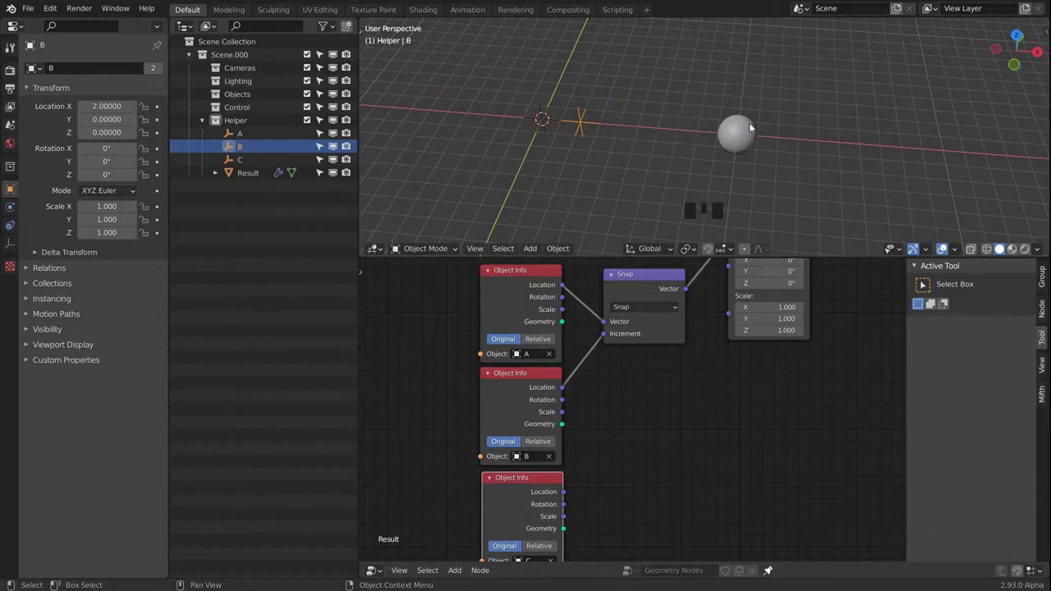
click(243, 135)
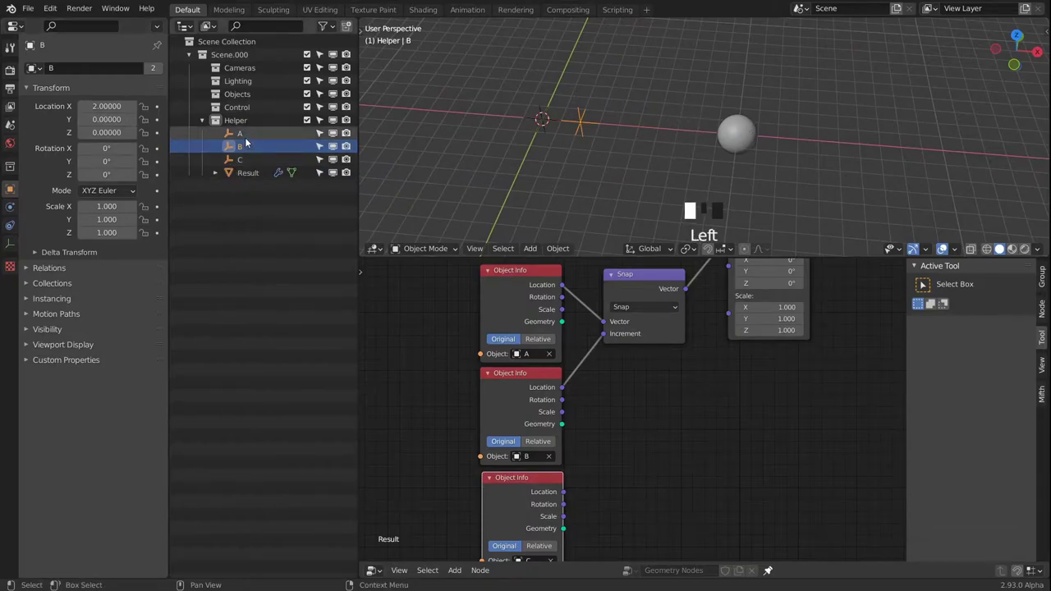
key(g)
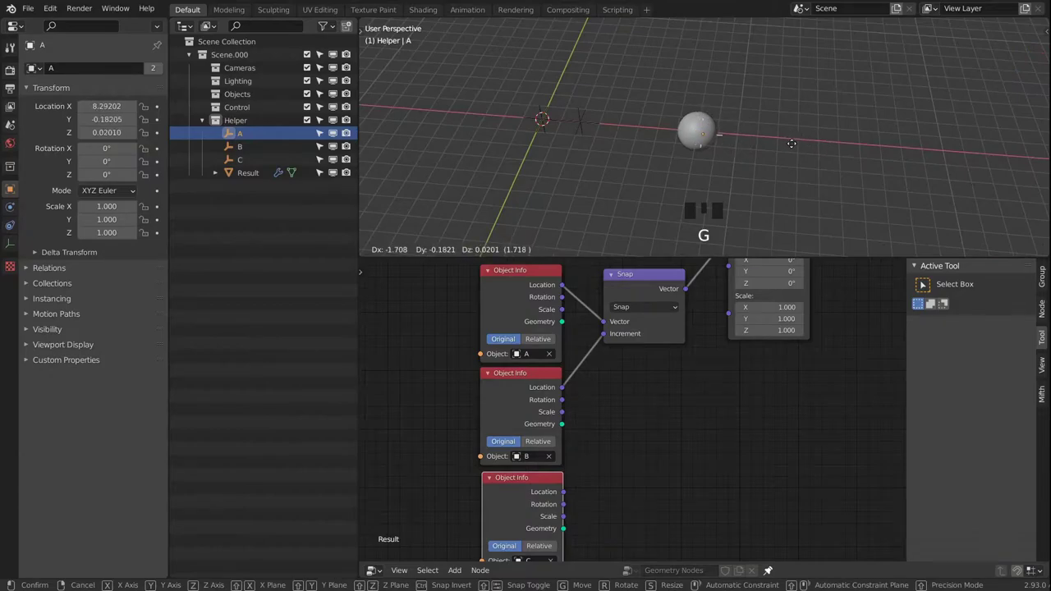
right_click(884, 153)
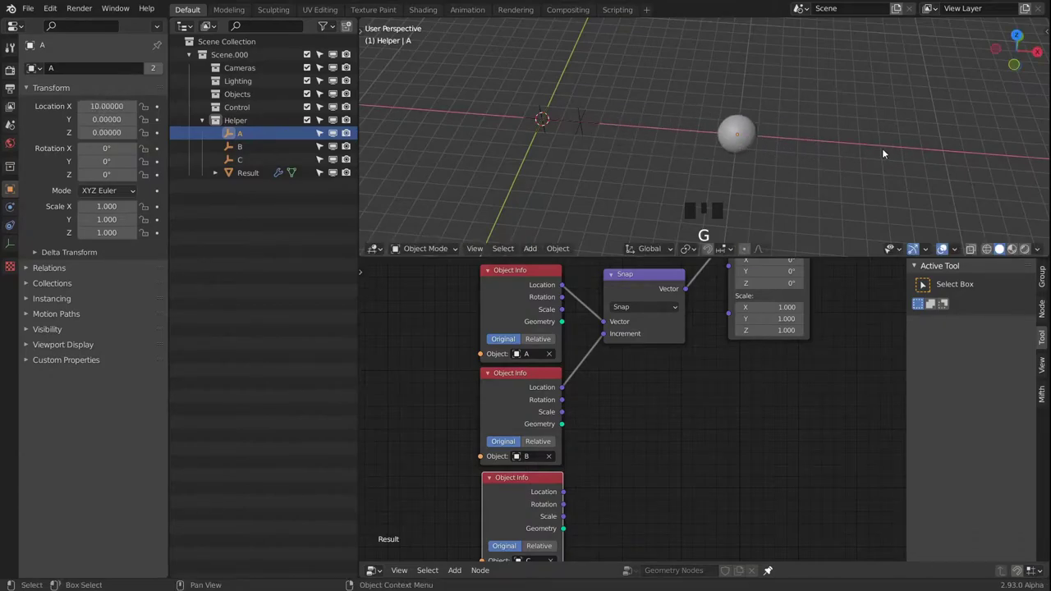
Set empty B's X location to 5 to enlarge the Snap increment
click(196, 147)
double_click(103, 105)
text(2.0)
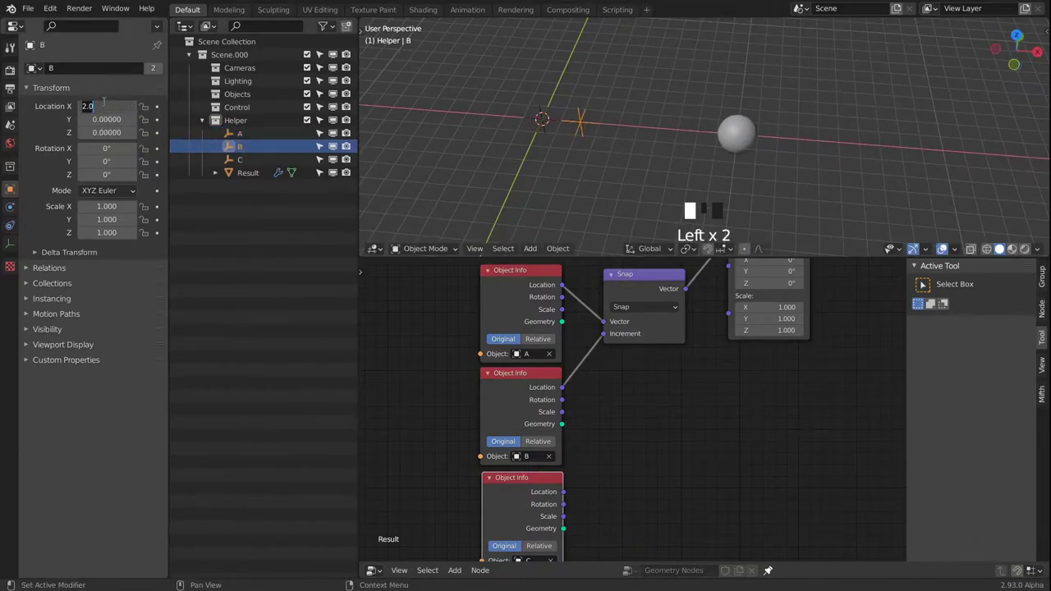
key(BackSpace)
key(BackSpace)
key(BackSpace)
text(5)
key(Return)
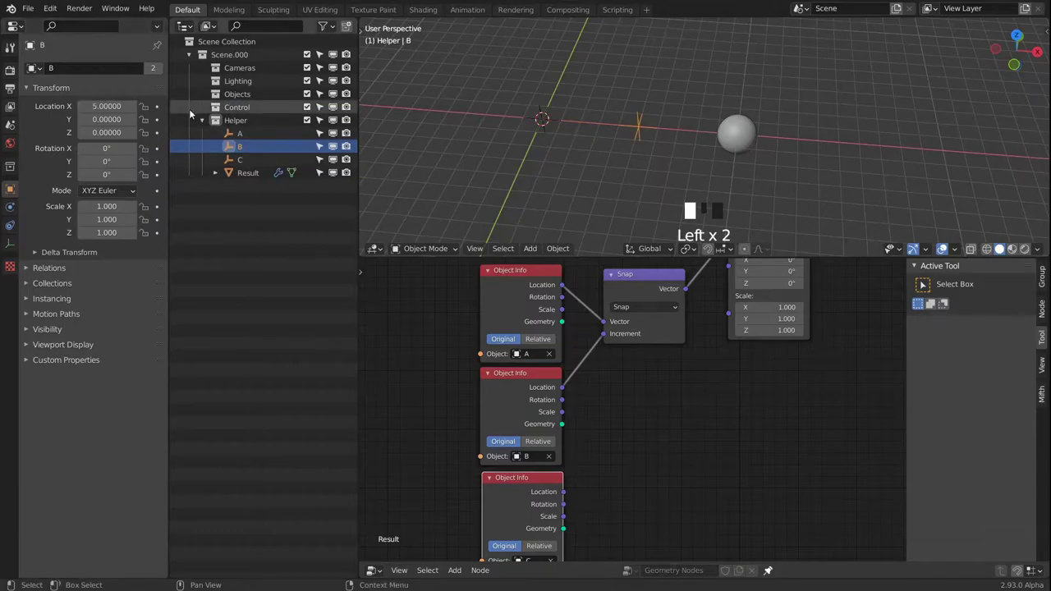
Try moving empty A with the Snap increment of 5 on X, and cancel the move
click(239, 133)
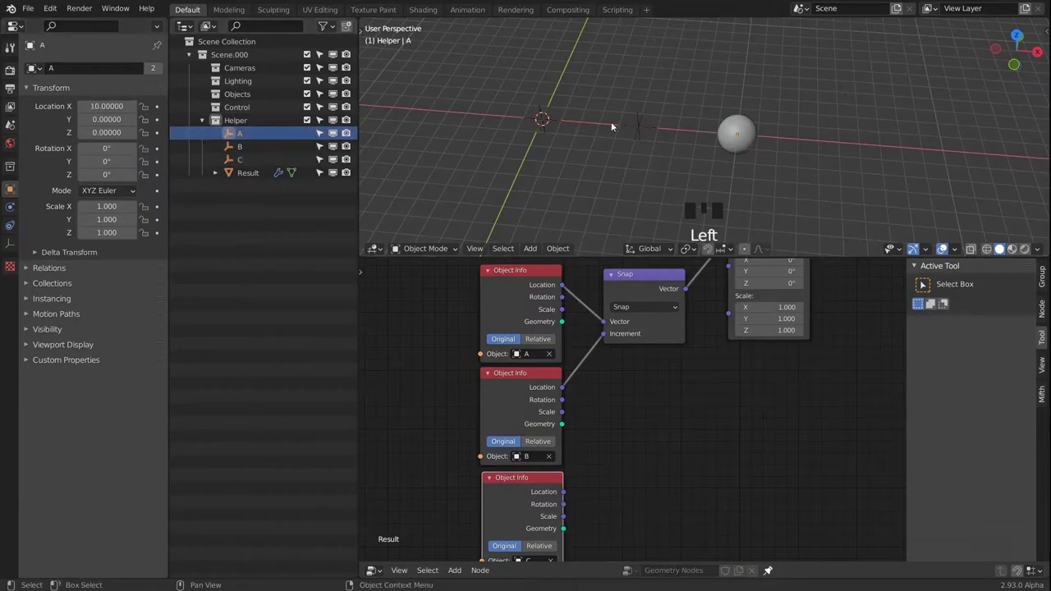
middle_drag(610, 121, 704, 107)
key(g)
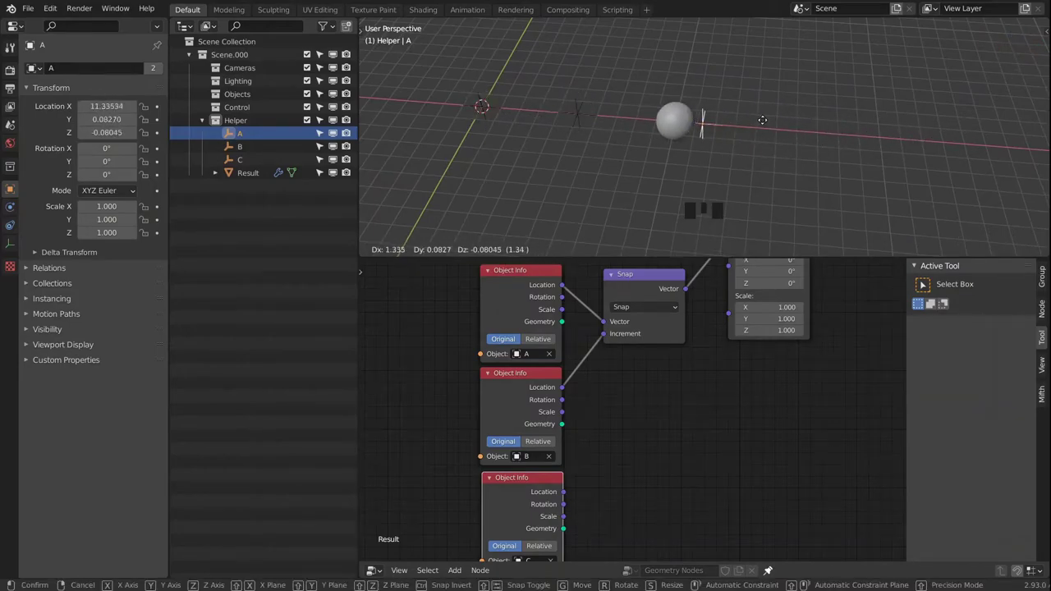
right_click(772, 124)
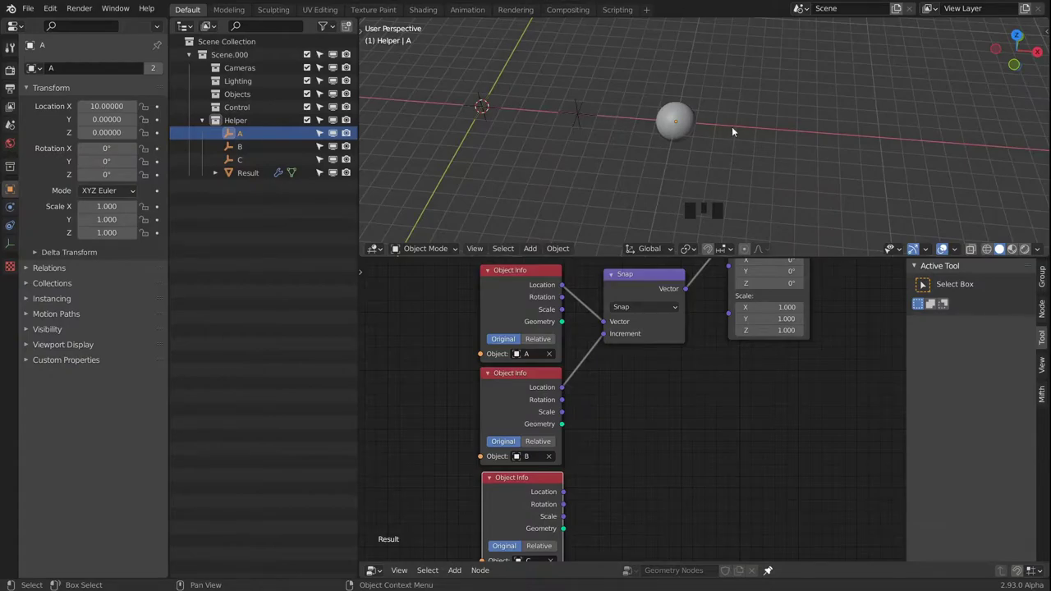
Switch the lower node editor from Geometry Nodes to Animation Nodes
middle_drag(725, 149, 750, 151)
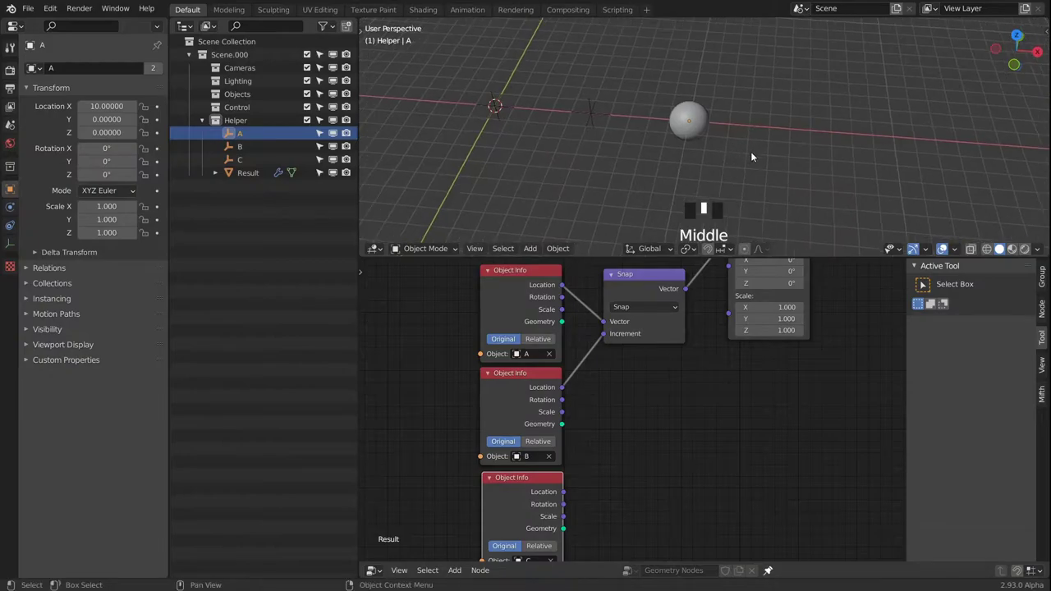
click(650, 306)
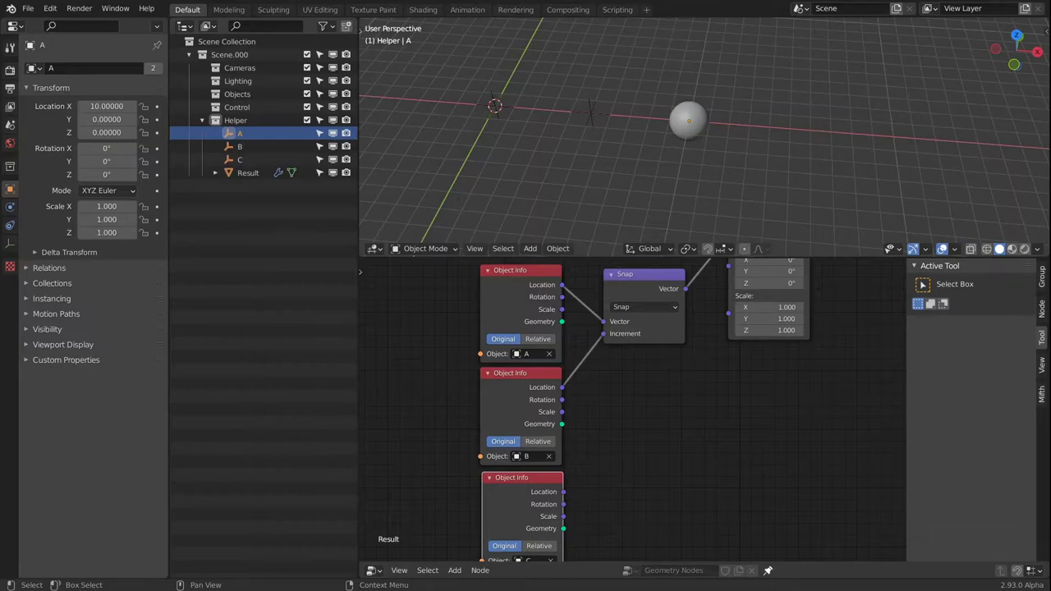
click(373, 569)
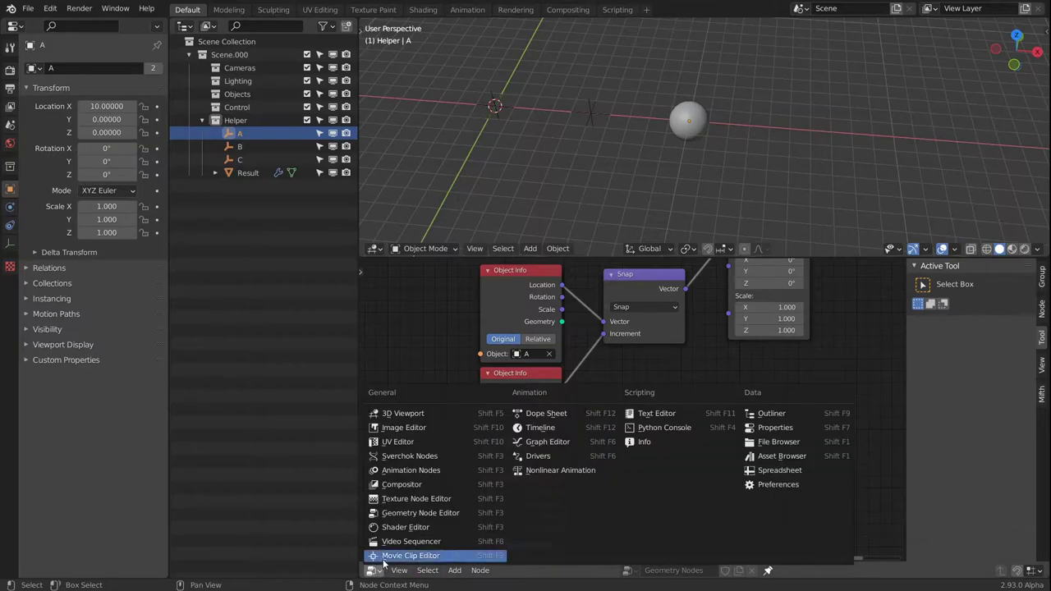
click(411, 470)
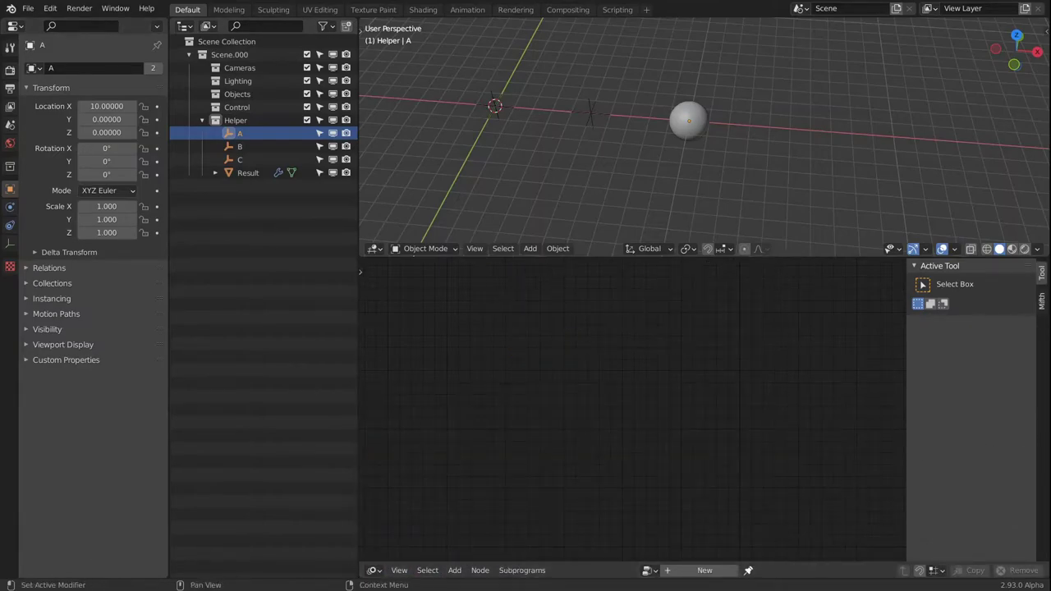
Split the outliner and properties areas level with the node editor and join their lower halves into it, widening the node editor
drag(173, 574, 200, 256)
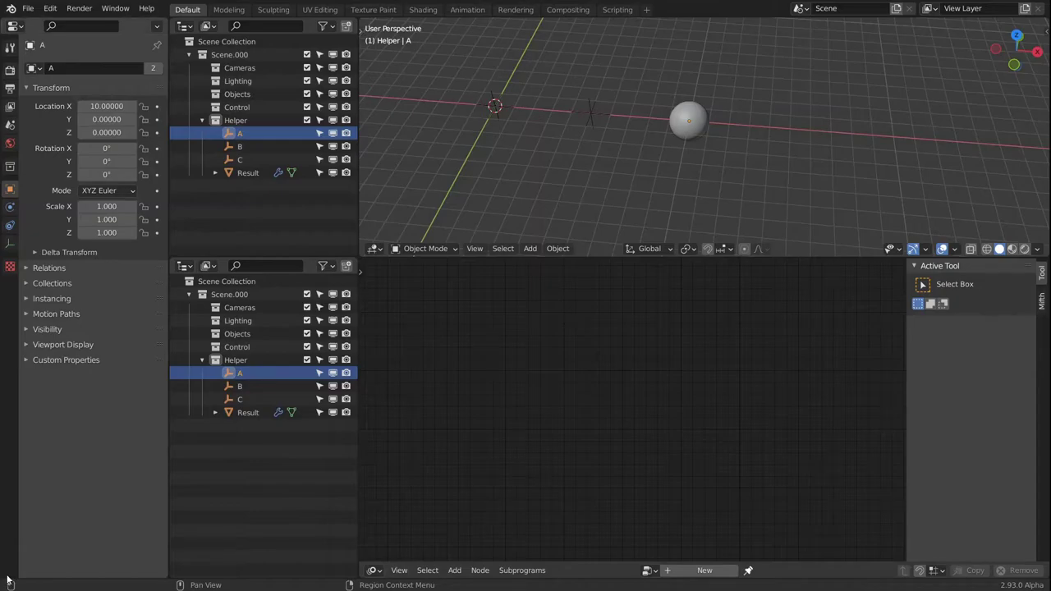
drag(4, 575, 38, 257)
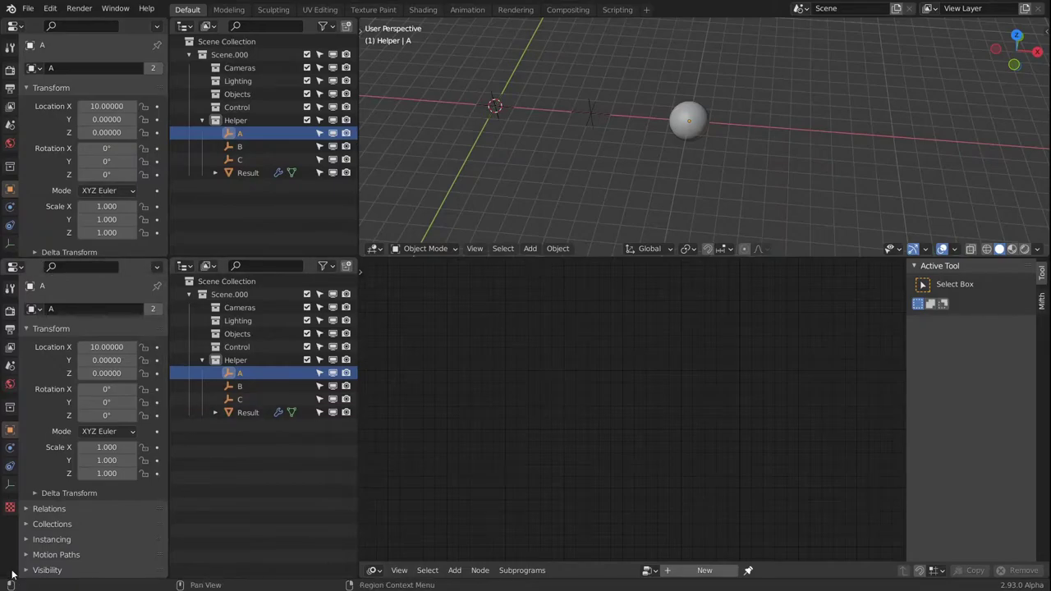
drag(358, 576, 121, 570)
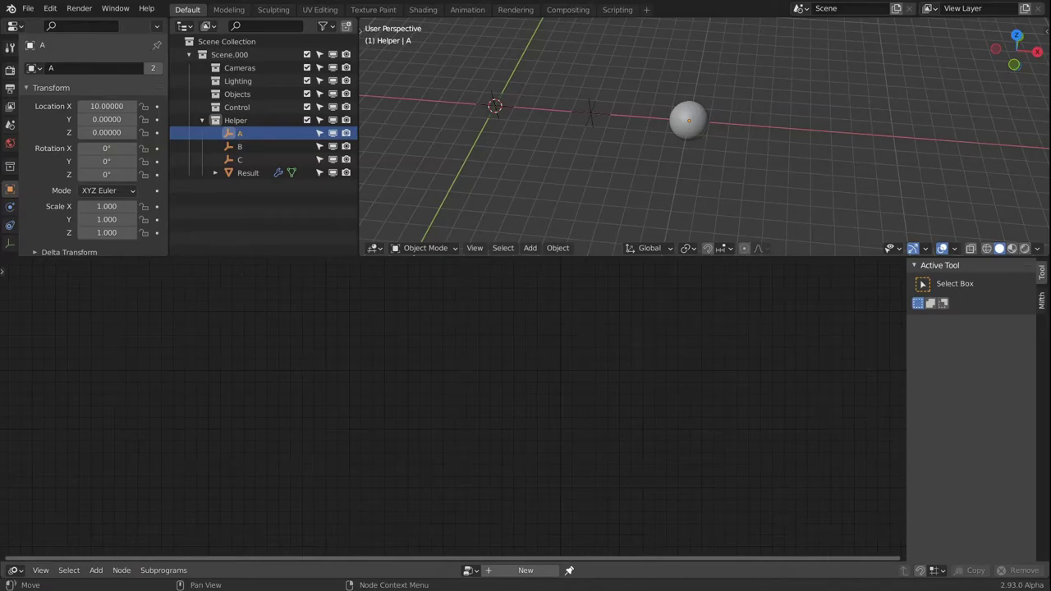
Split the widened node editor into two side-by-side editors and set one of them to the Geometry Node Editor
drag(2, 570, 501, 516)
key(n)
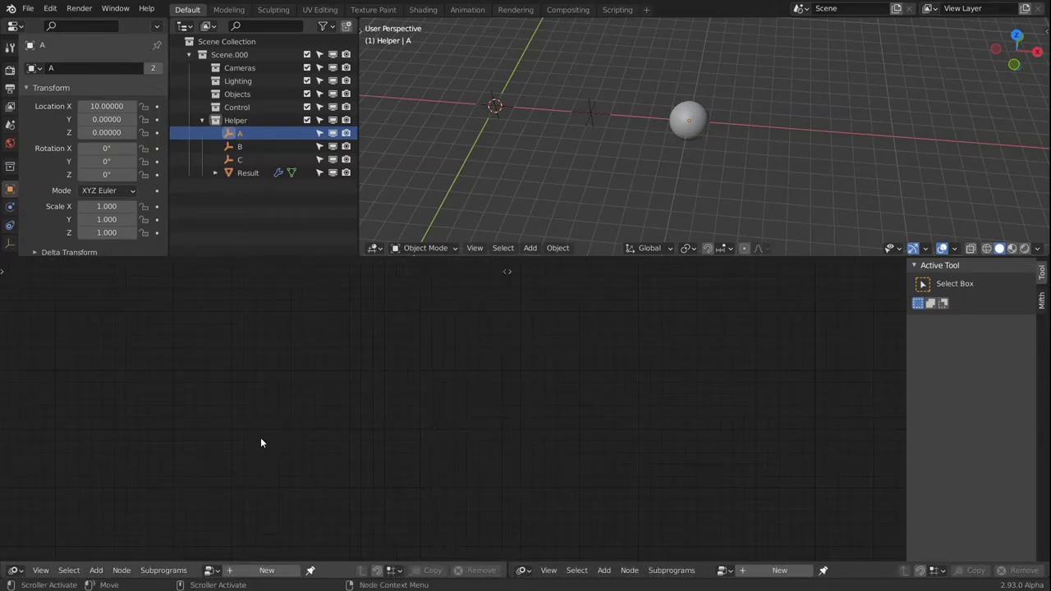
click(12, 570)
click(40, 570)
key(Escape)
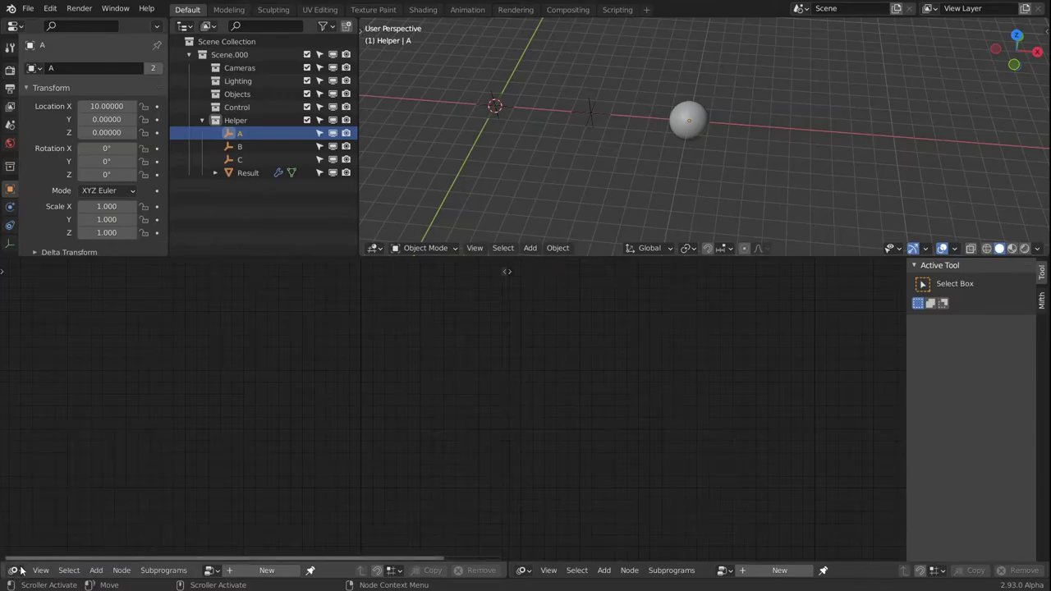
click(16, 570)
click(57, 514)
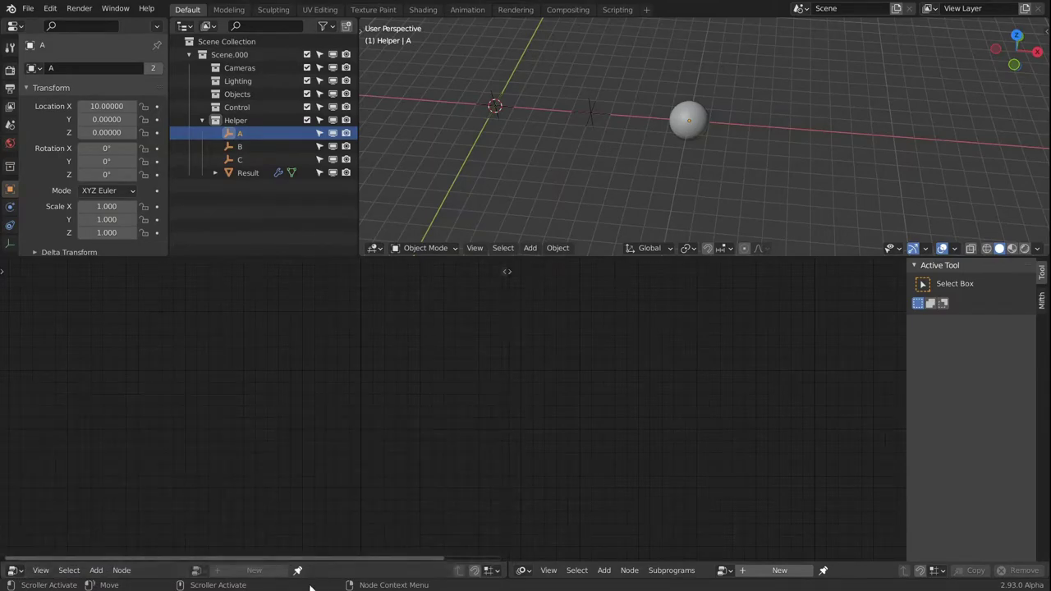
Select the Result sphere to show its Geometry Nodes tree with the Transform and Group Output nodes in view
click(693, 120)
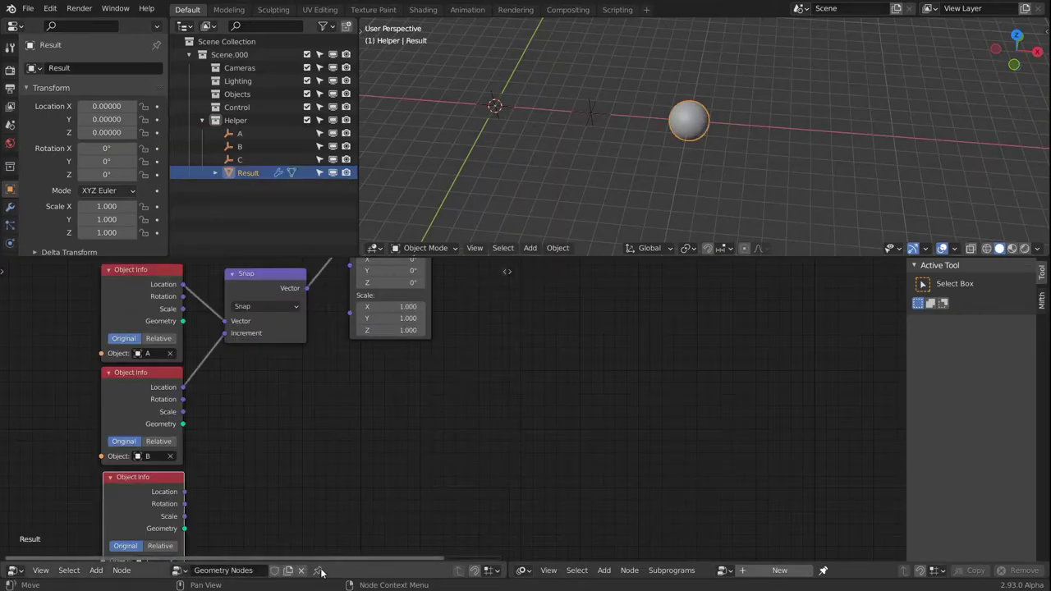
scroll(366, 399, down, 4)
middle_drag(414, 427, 296, 426)
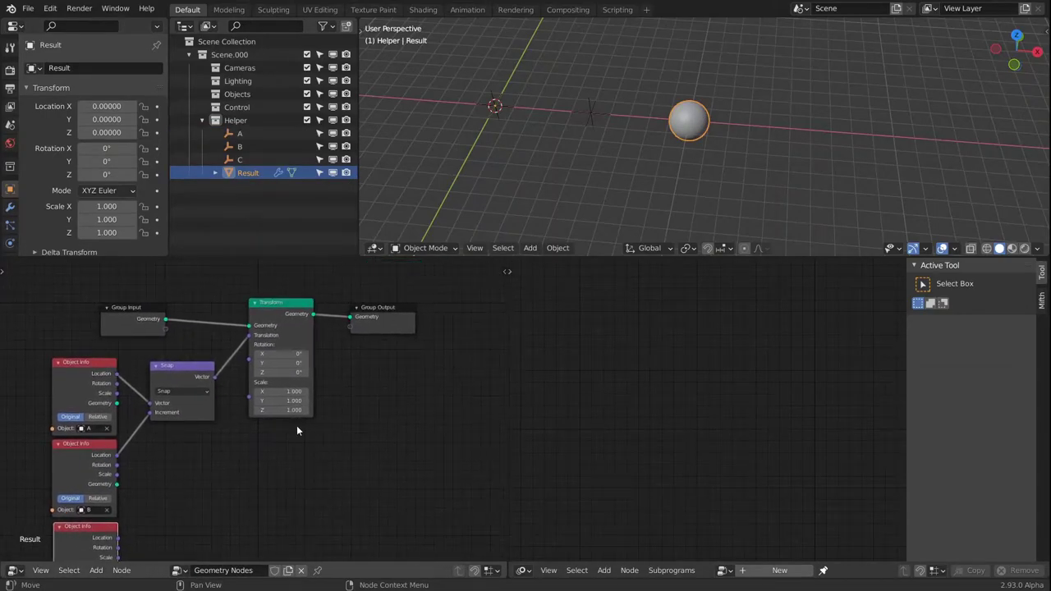
scroll(297, 430, up, 1)
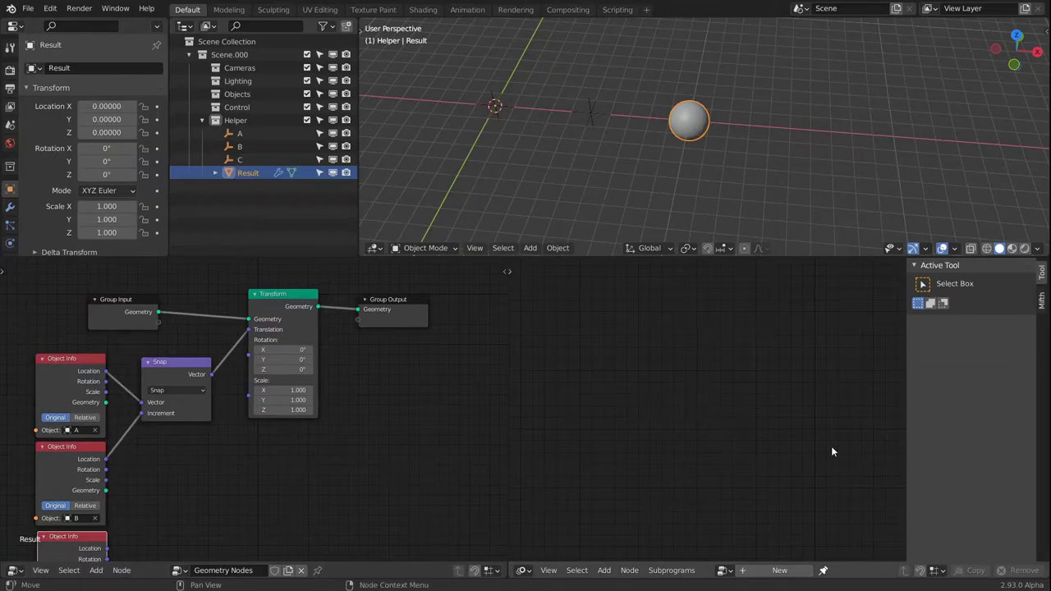
Hide the sidebar of the Animation Nodes editor and create a new node tree there
key(n)
click(671, 570)
click(779, 570)
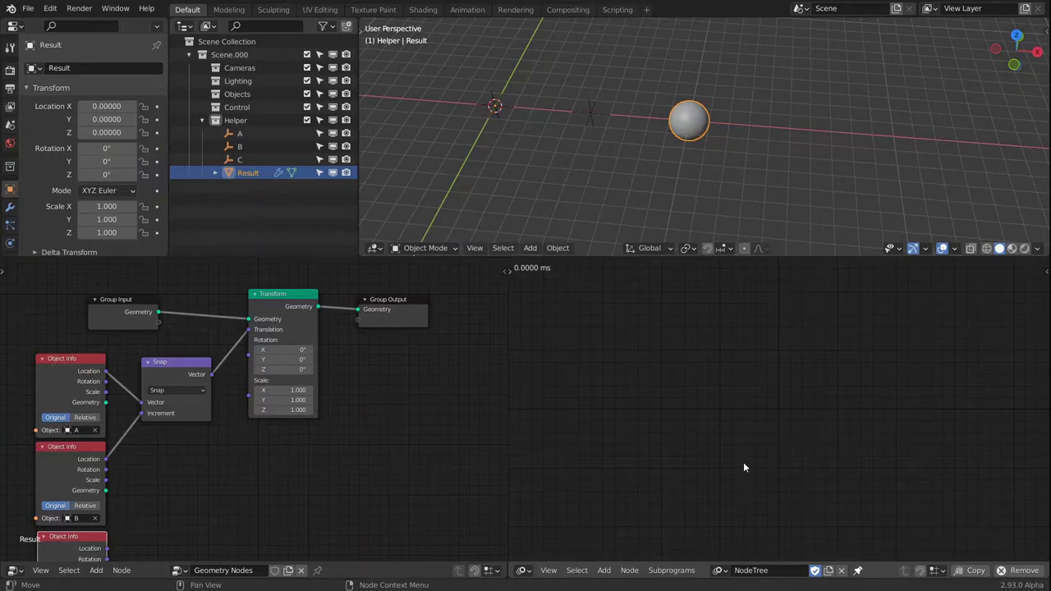
Disconnect the Snap node's Vector output from the Transform node's Translation and select the Snap node
drag(251, 332, 219, 372)
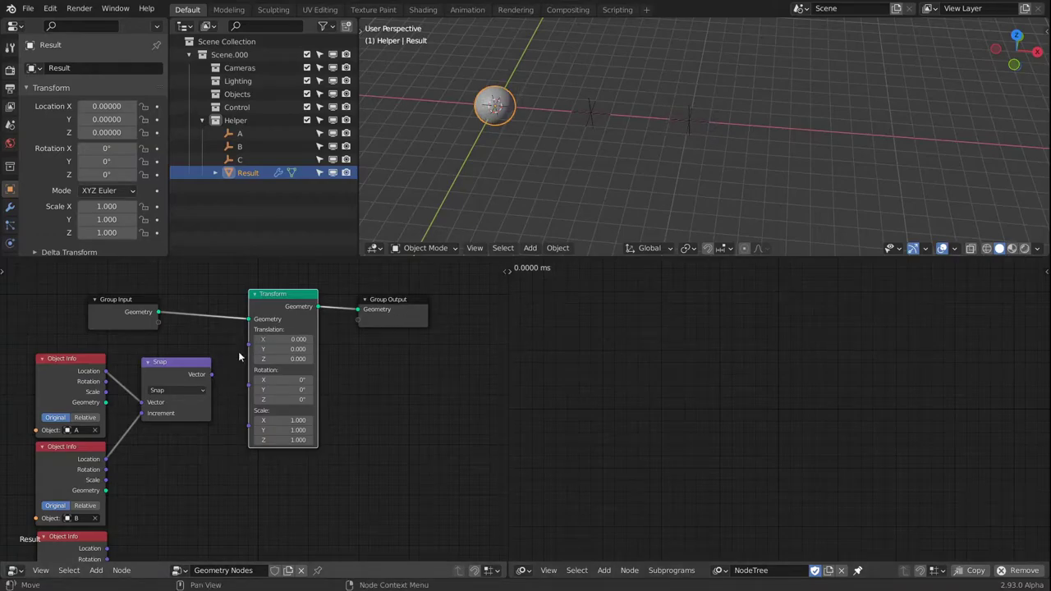
click(171, 364)
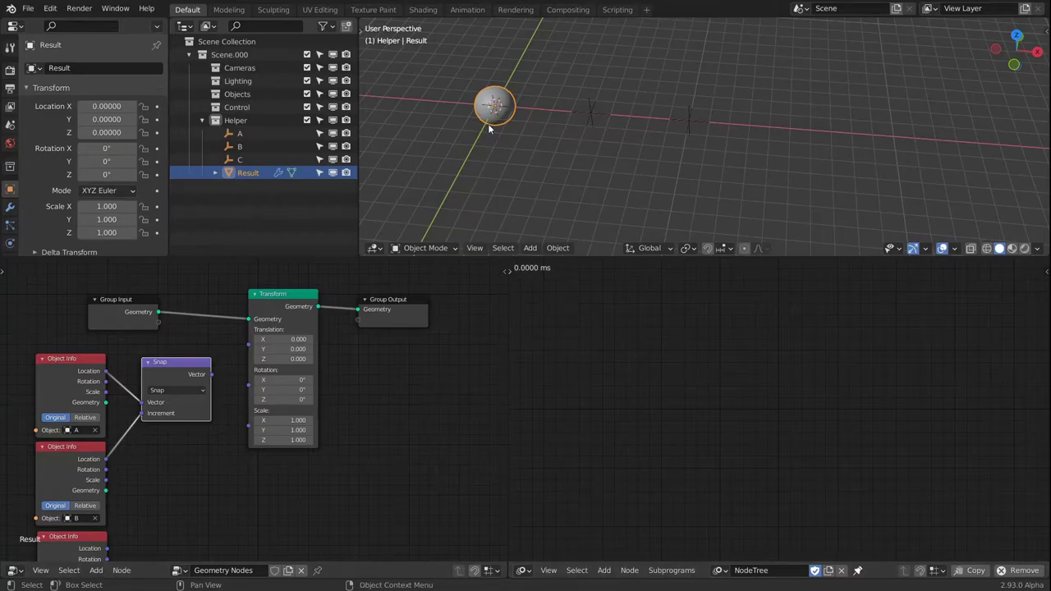
Add a Vector Math node to the new Animation Nodes tree
right_click(667, 371)
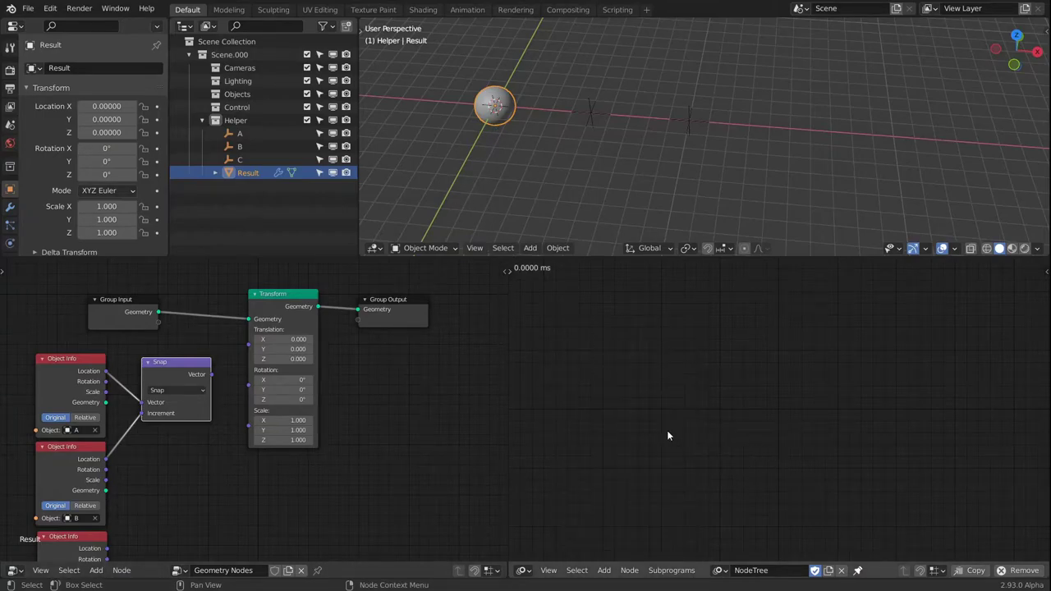
key(shift+a)
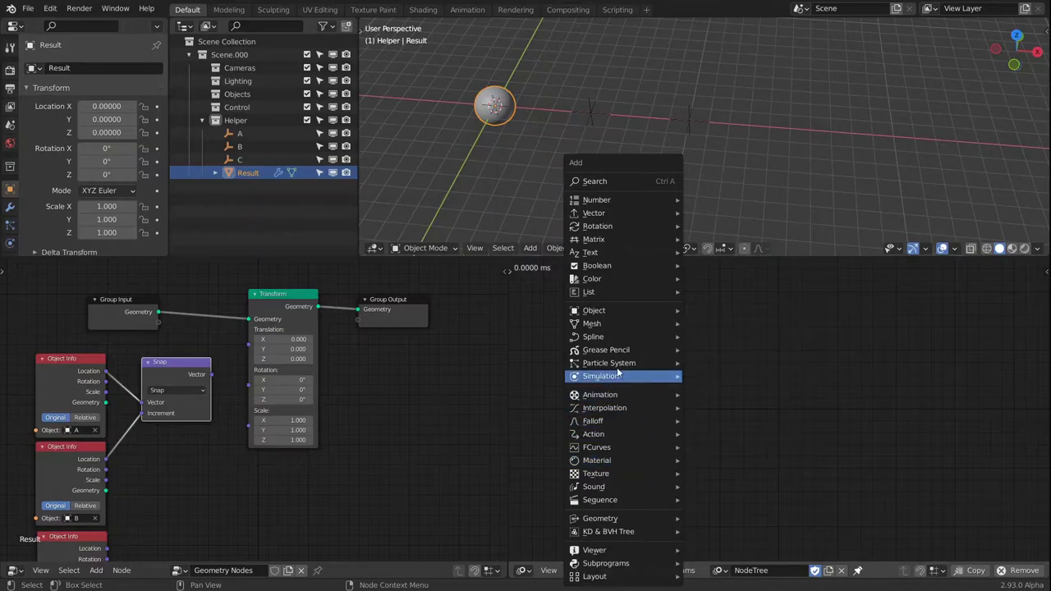
mouse_move(611, 212)
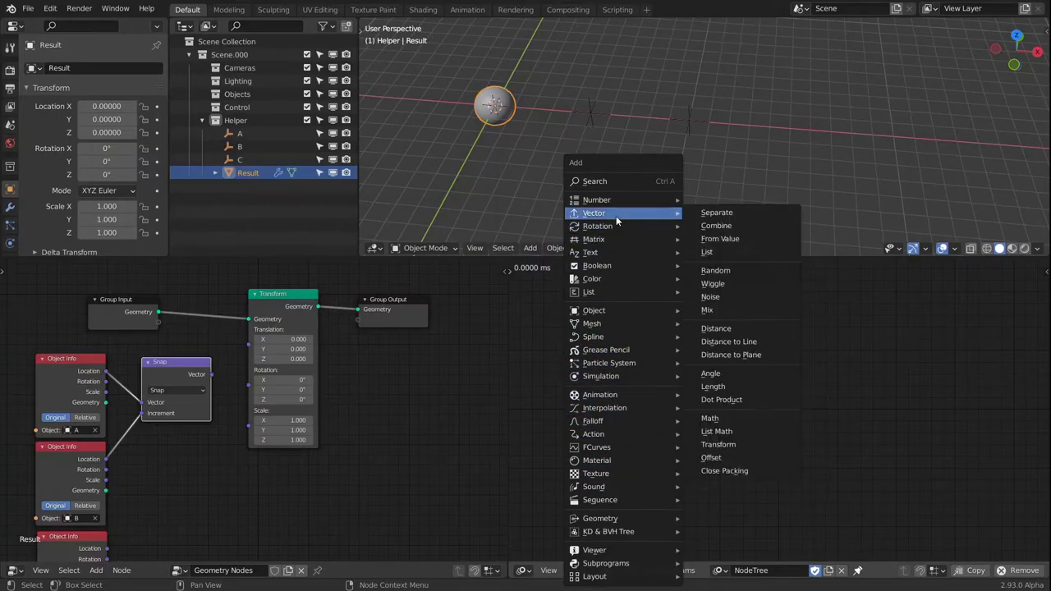
click(710, 418)
click(755, 365)
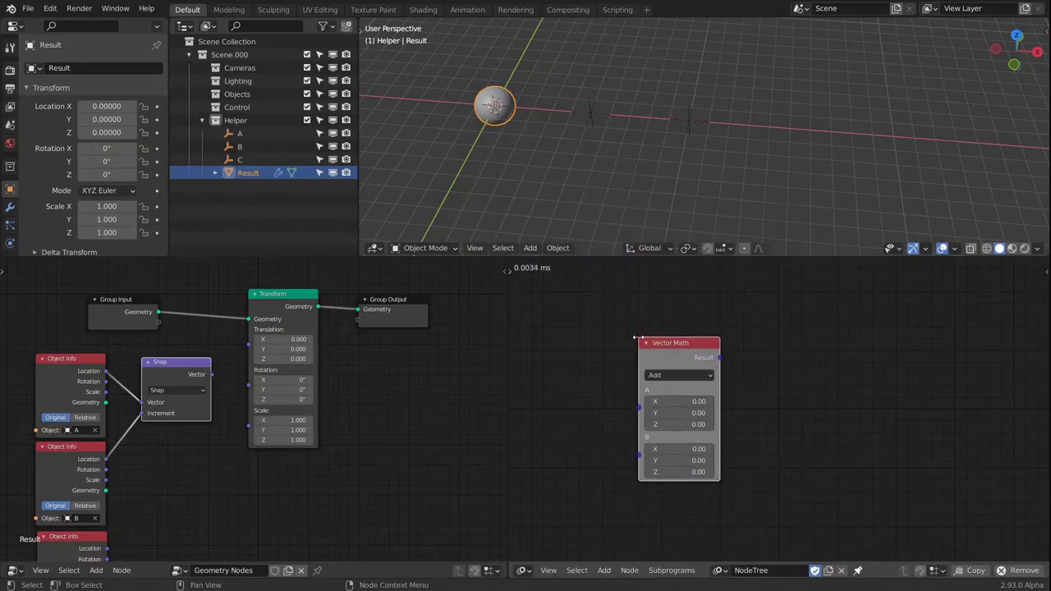
Set the operation of both the Animation Nodes Vector Math node and the Geometry Nodes Snap node to Normalize
click(674, 374)
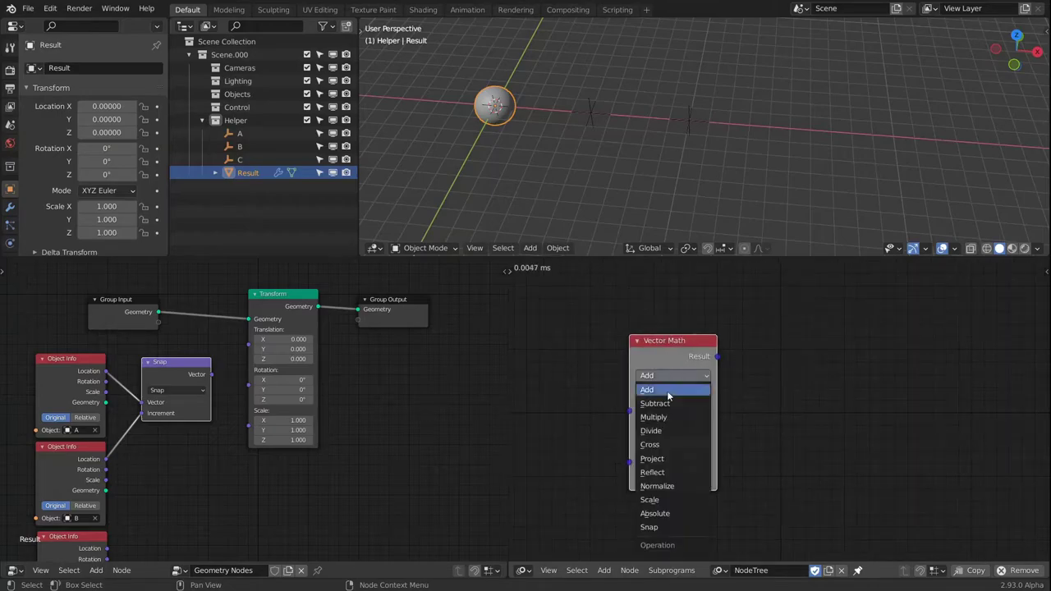
click(673, 488)
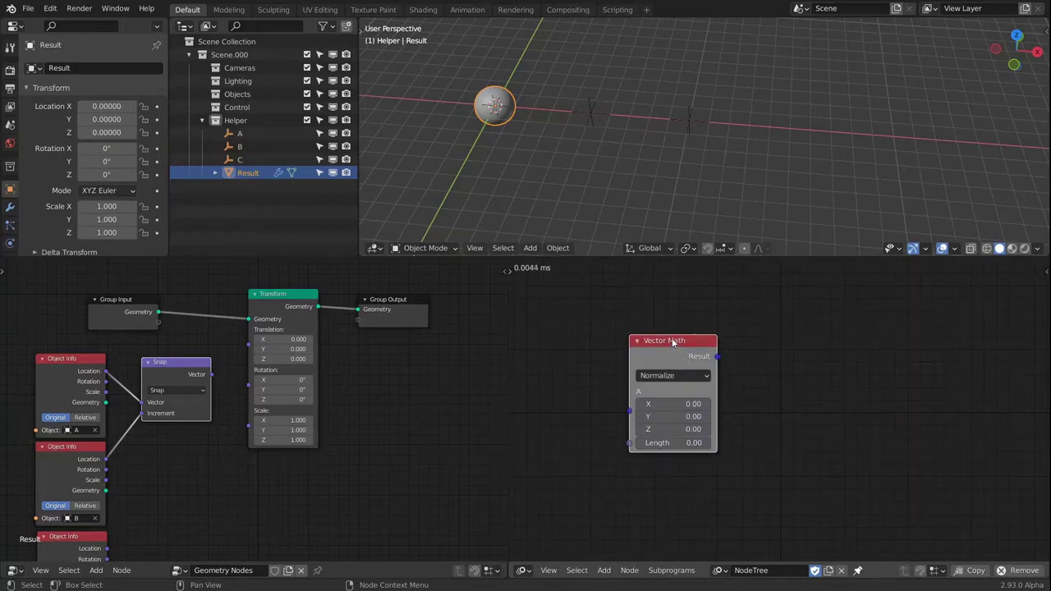
drag(673, 343, 682, 337)
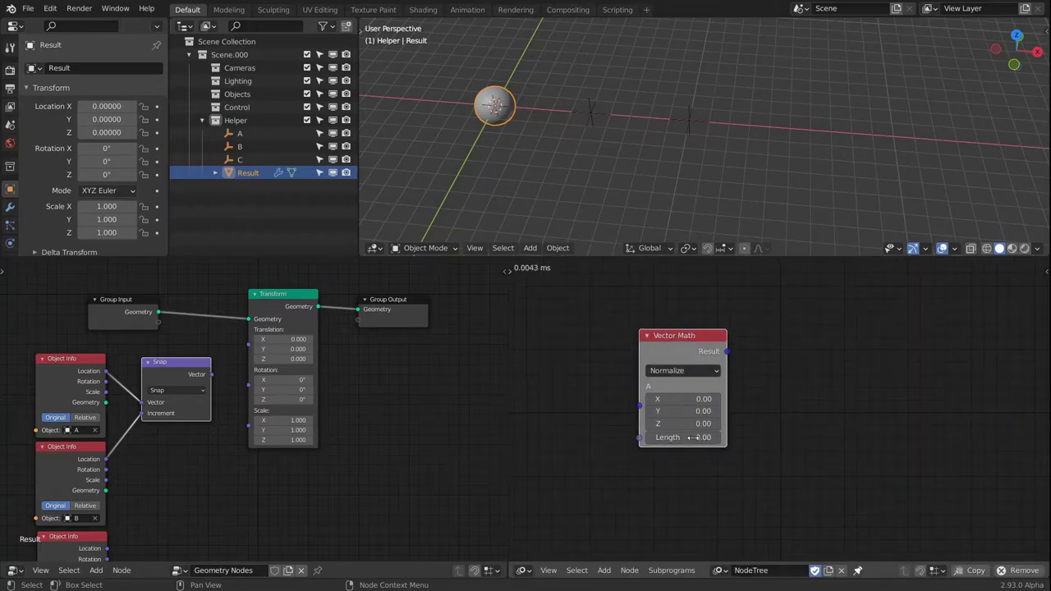
click(164, 391)
click(237, 400)
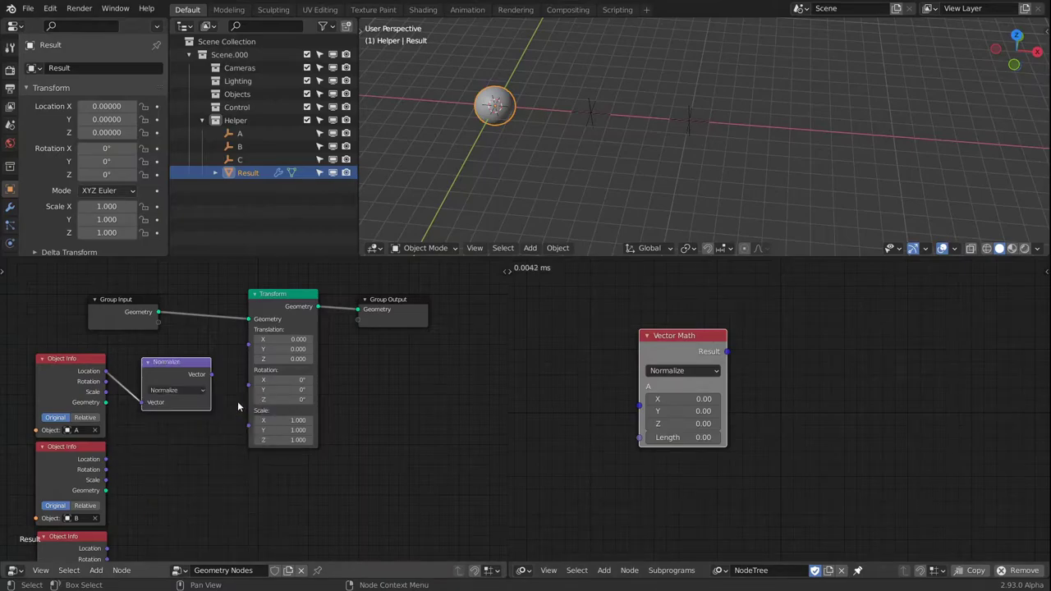
Set the Length of the Animation Nodes Vector Math node to 1
click(689, 437)
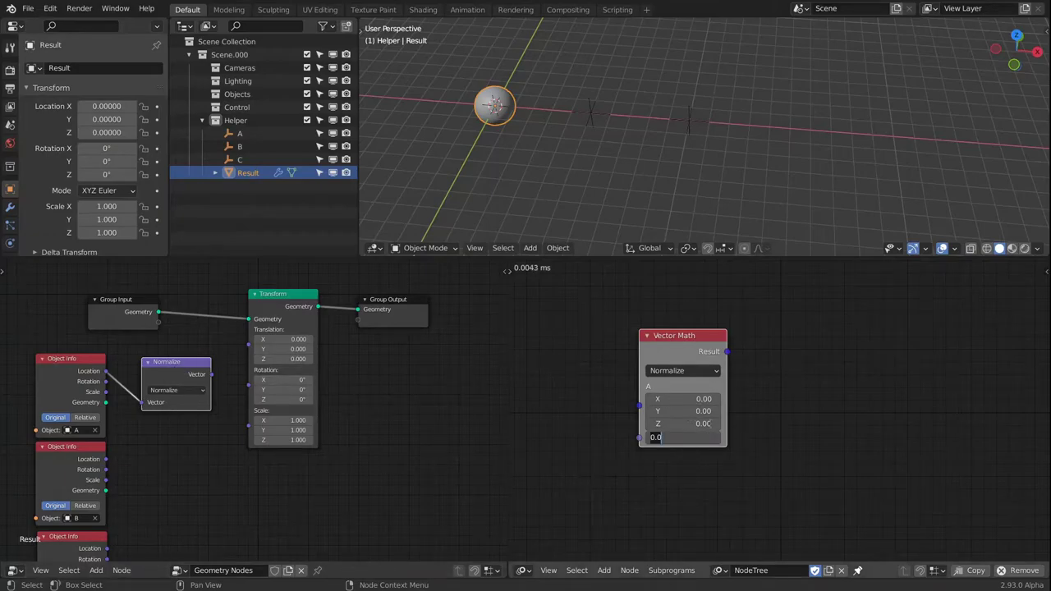
key(Return)
click(689, 439)
drag(673, 336, 668, 333)
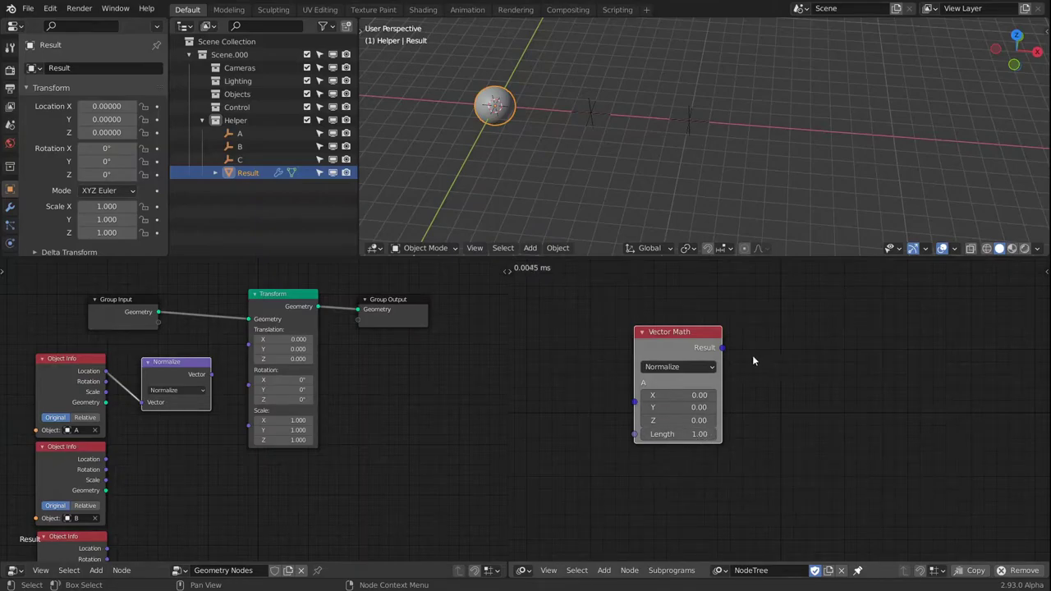
drag(680, 341, 688, 349)
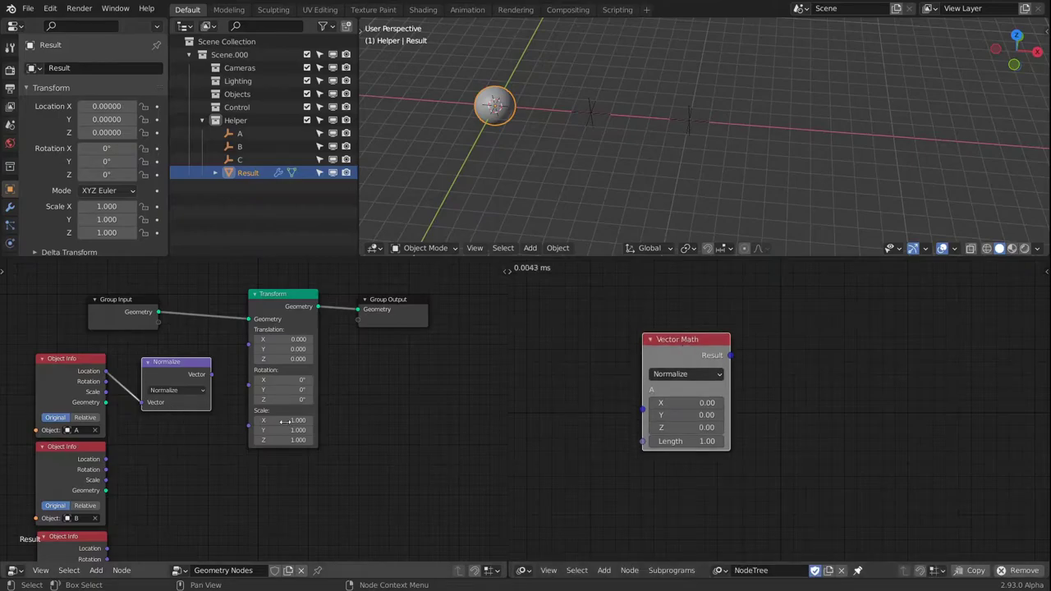
drag(177, 375, 169, 371)
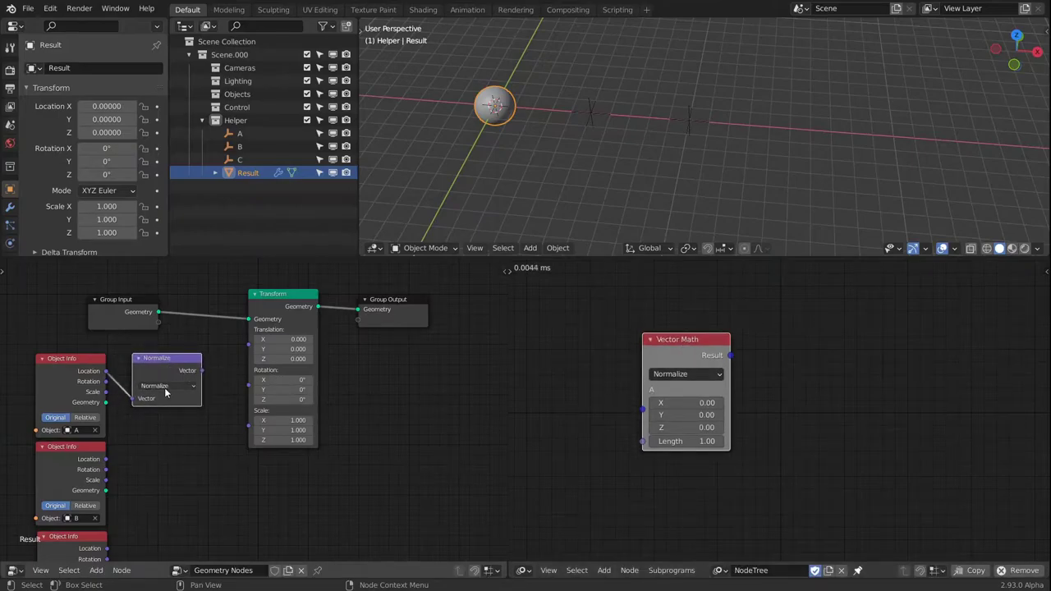
click(167, 387)
Add an Object Transforms Input node beside the Vector Math node and place a duplicate of it directly below
drag(690, 353, 697, 352)
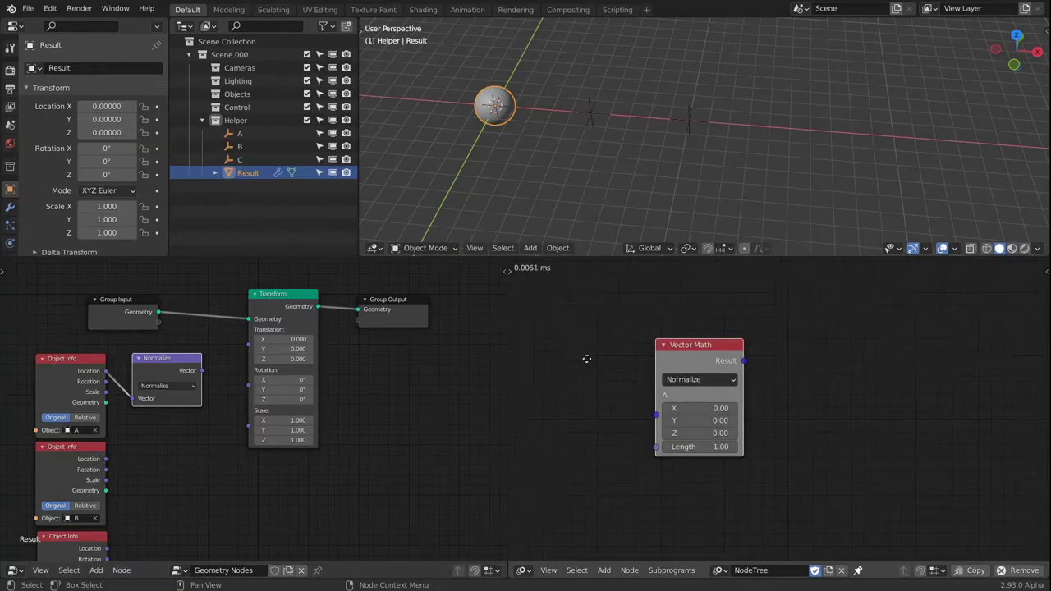
key(shift+a)
mouse_move(558, 310)
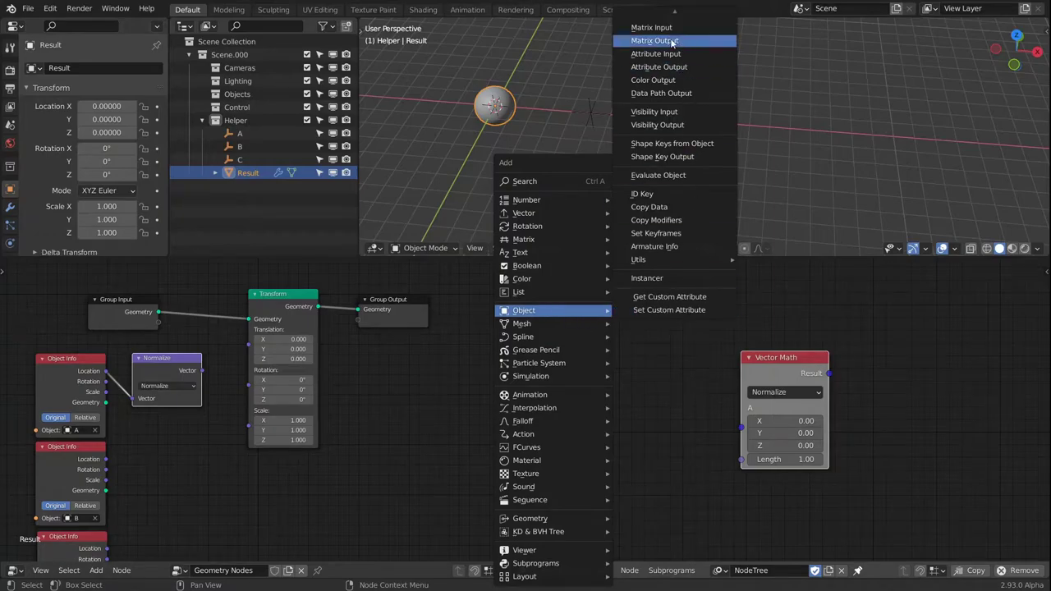
scroll(655, 31, up, 3)
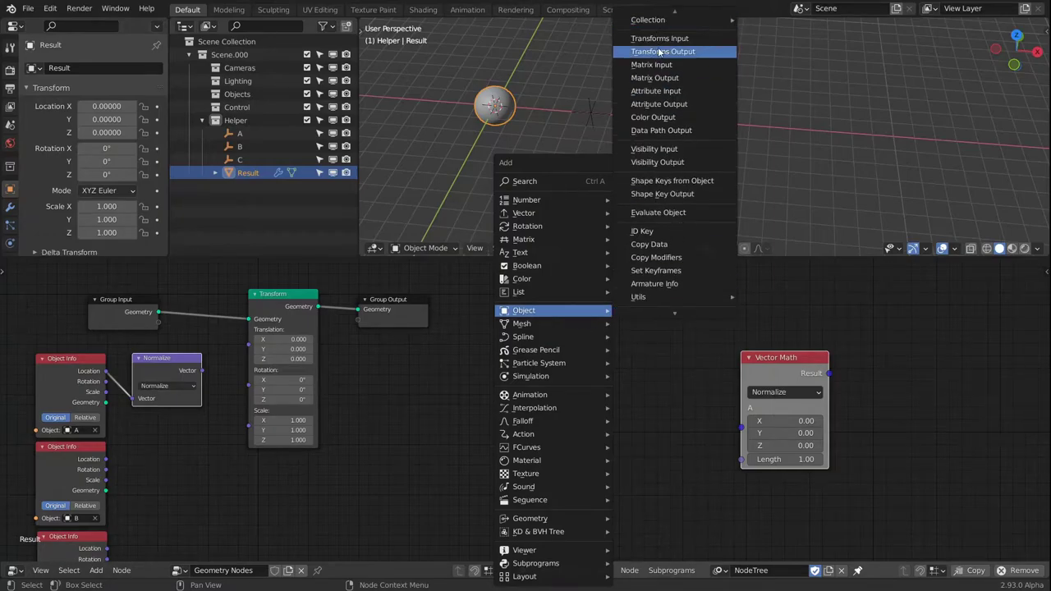
click(659, 38)
click(558, 338)
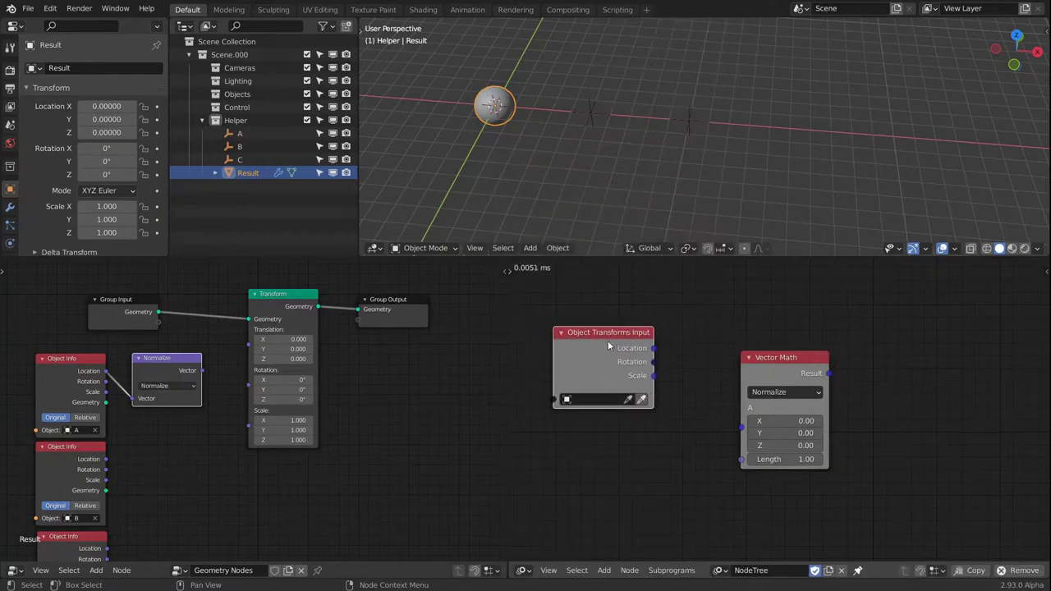
key(shift+d)
click(624, 490)
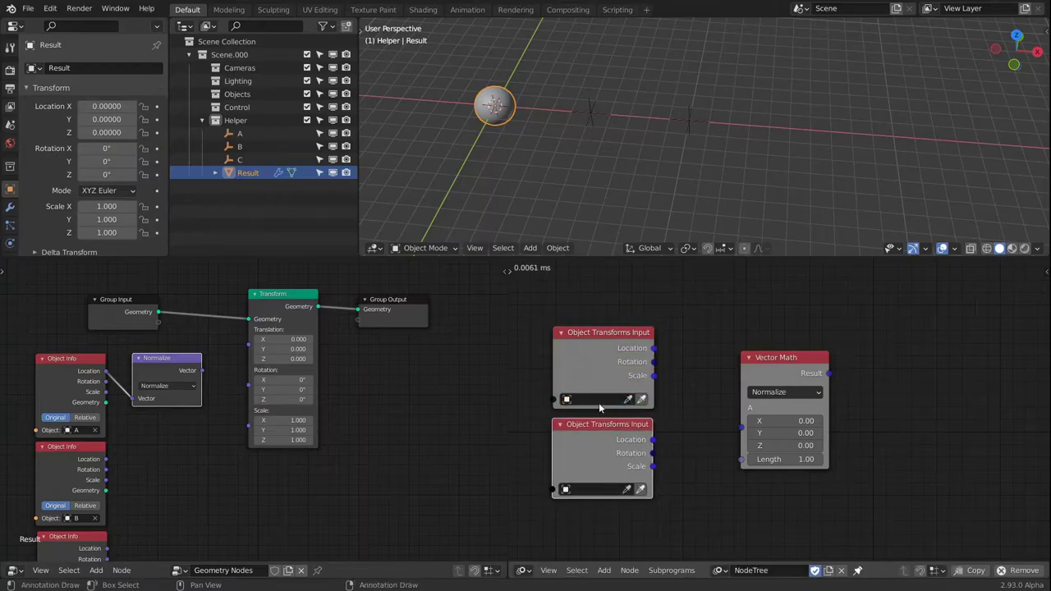
Assign empty A to the upper Object Transforms Input node and empty B to the lower one
click(599, 400)
click(575, 418)
click(600, 489)
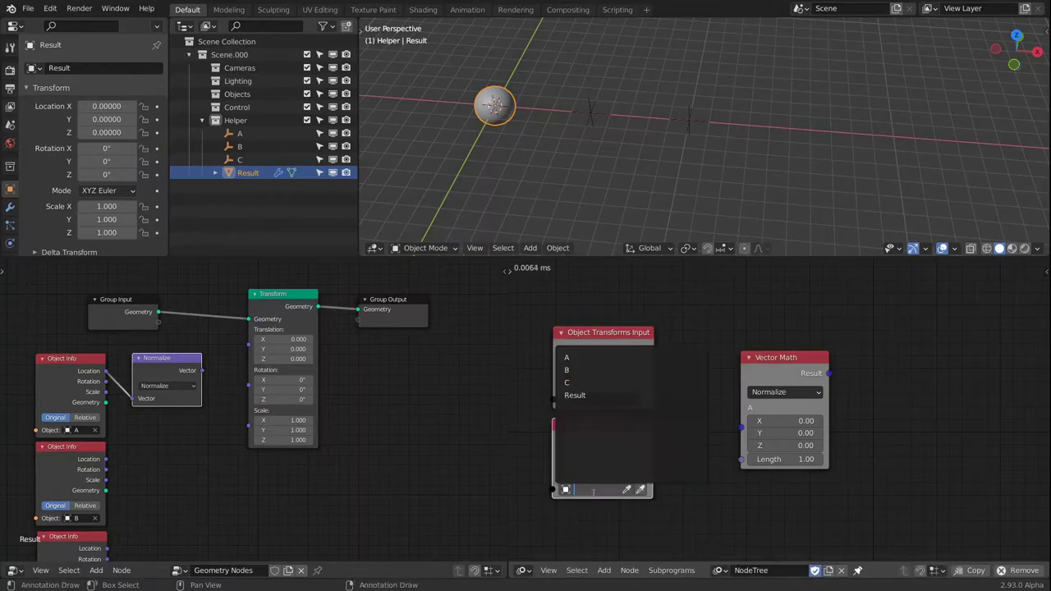
click(582, 375)
key(g)
click(646, 445)
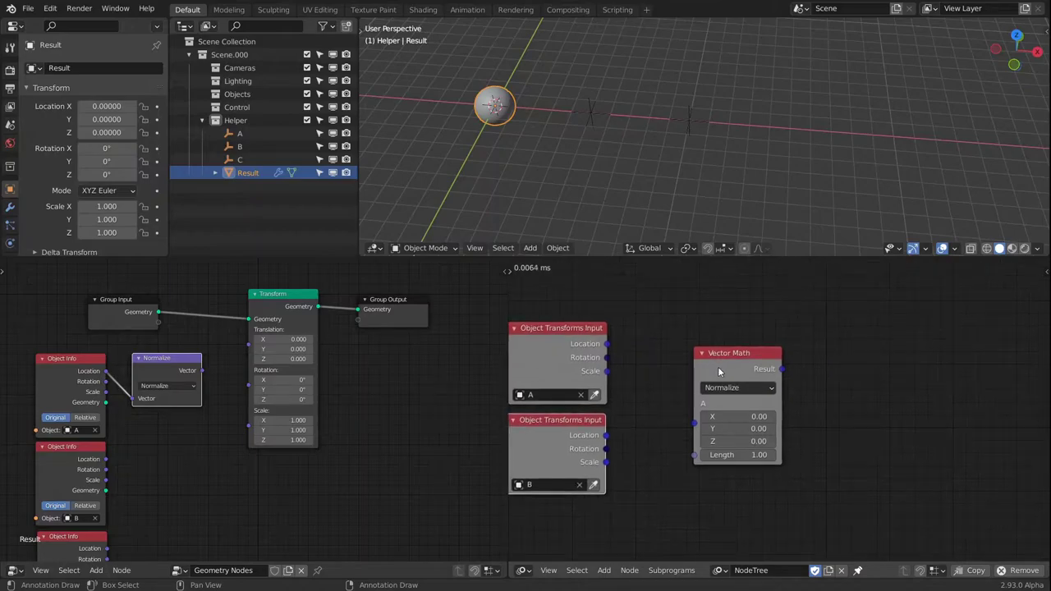
Link the Location of empty A's Object Transforms Input to the Vector Math node's A input and tidy the nodes
drag(717, 366, 718, 301)
drag(606, 344, 696, 363)
drag(727, 295, 690, 333)
scroll(798, 336, down, 3)
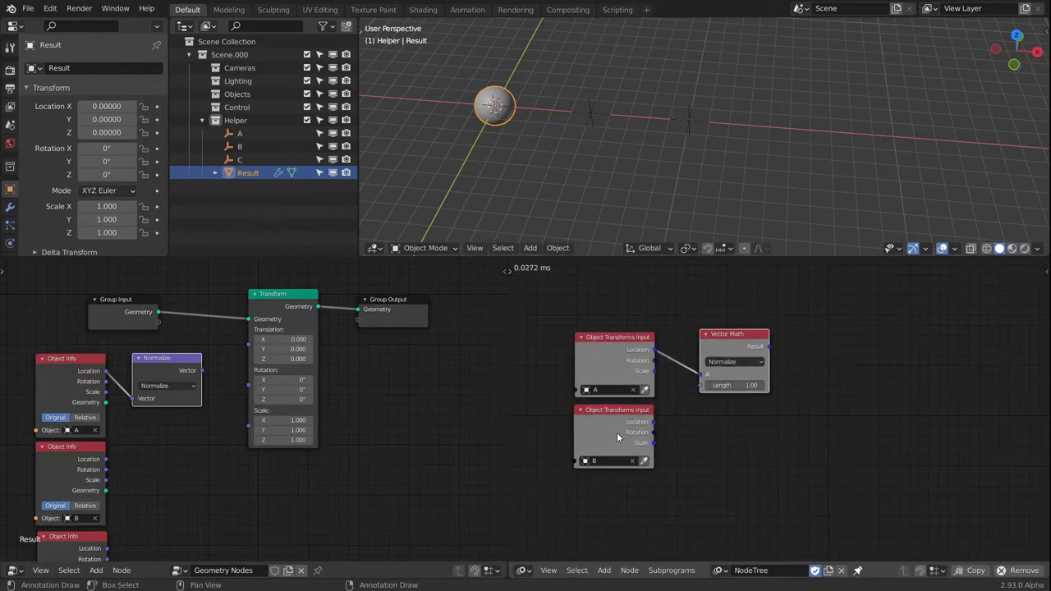
drag(616, 438, 620, 439)
middle_drag(846, 399, 810, 420)
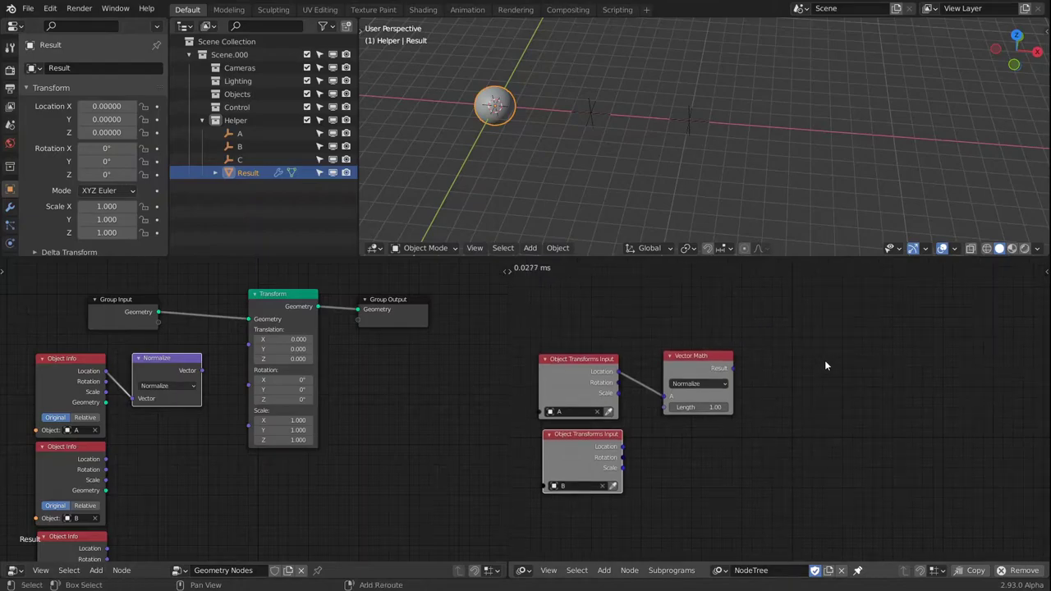
Add an Object Transforms Output node beside the Vector Math node
key(shift+a)
mouse_move(752, 311)
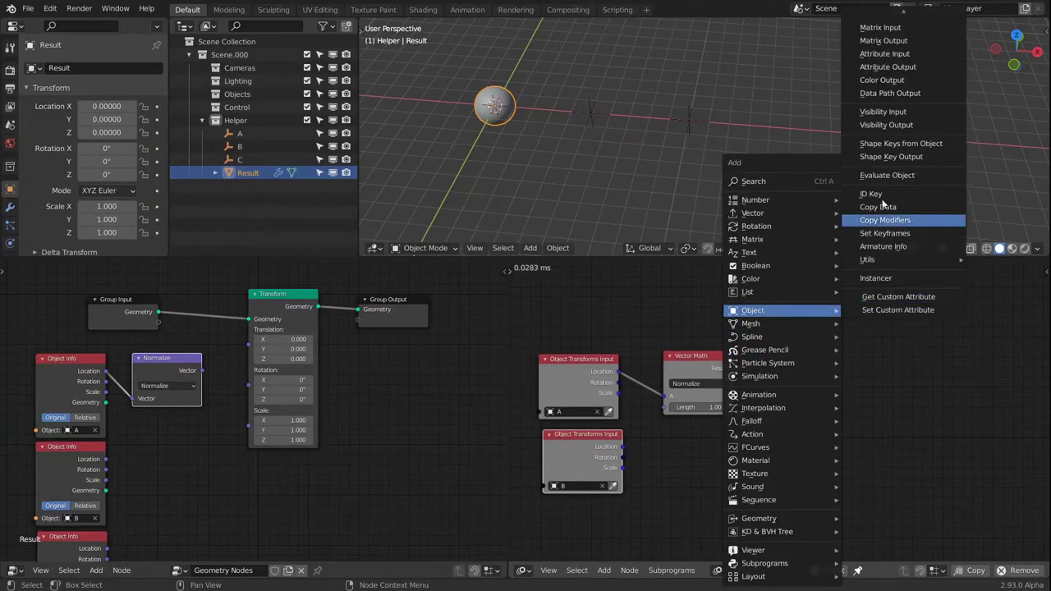
scroll(897, 51, up, 4)
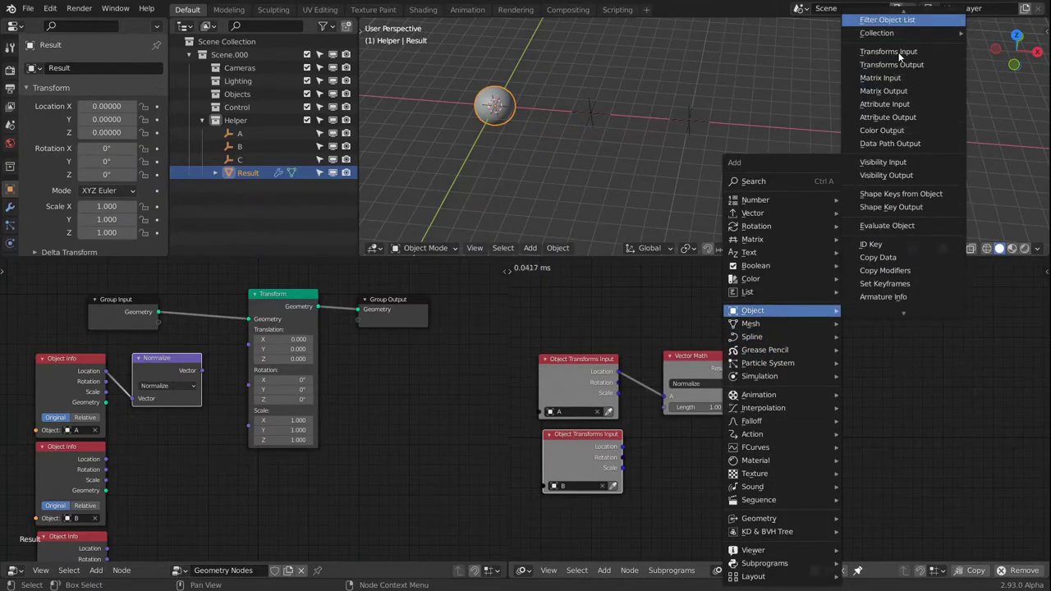
click(891, 65)
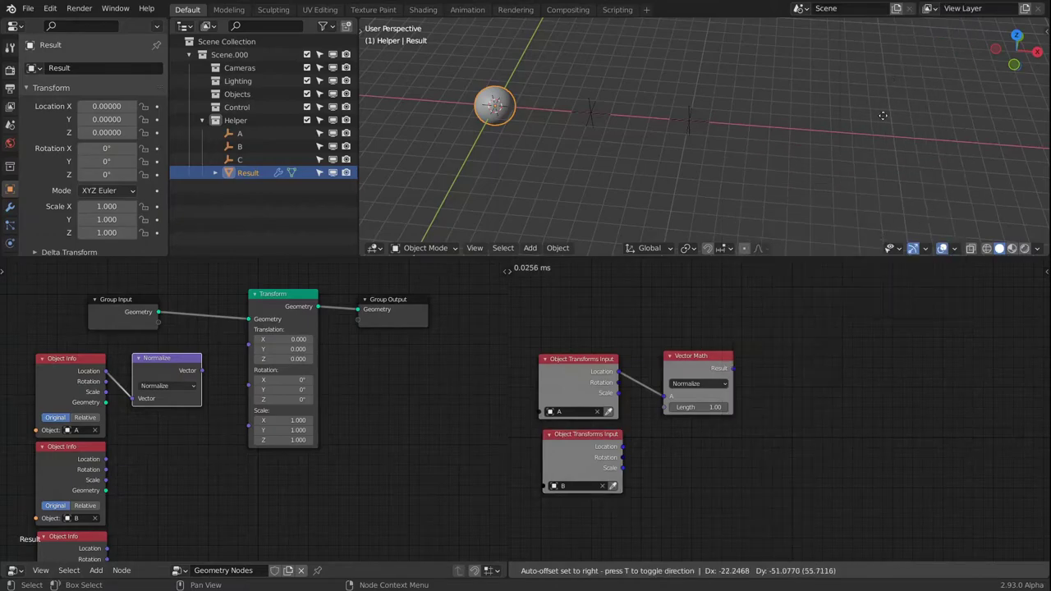
click(804, 345)
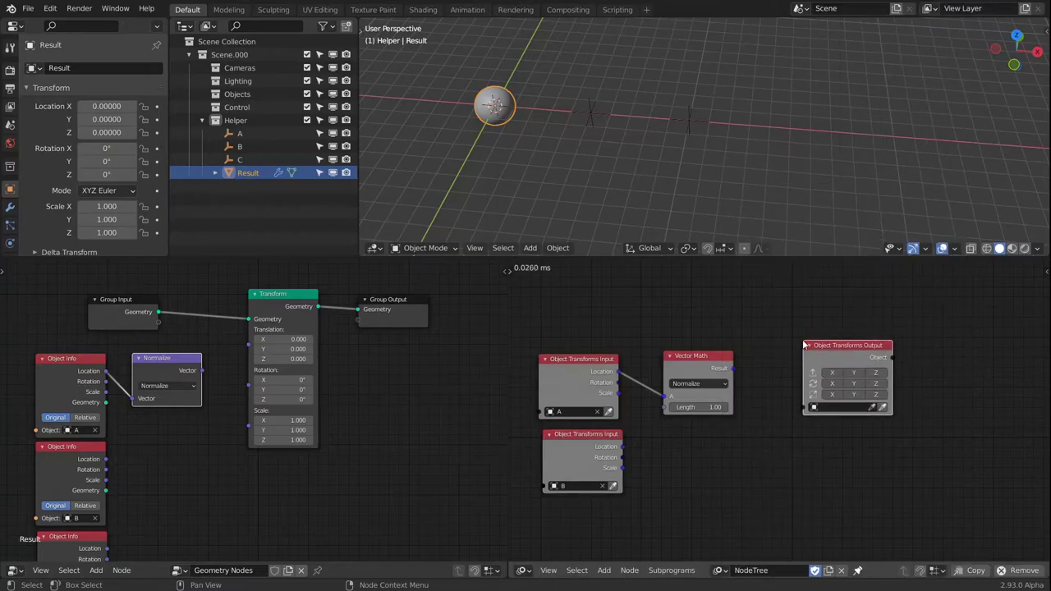
Enable the X, Y and Z location of the Object Transforms Output, assign object B, and link the Vector Math Result to its Location
click(832, 372)
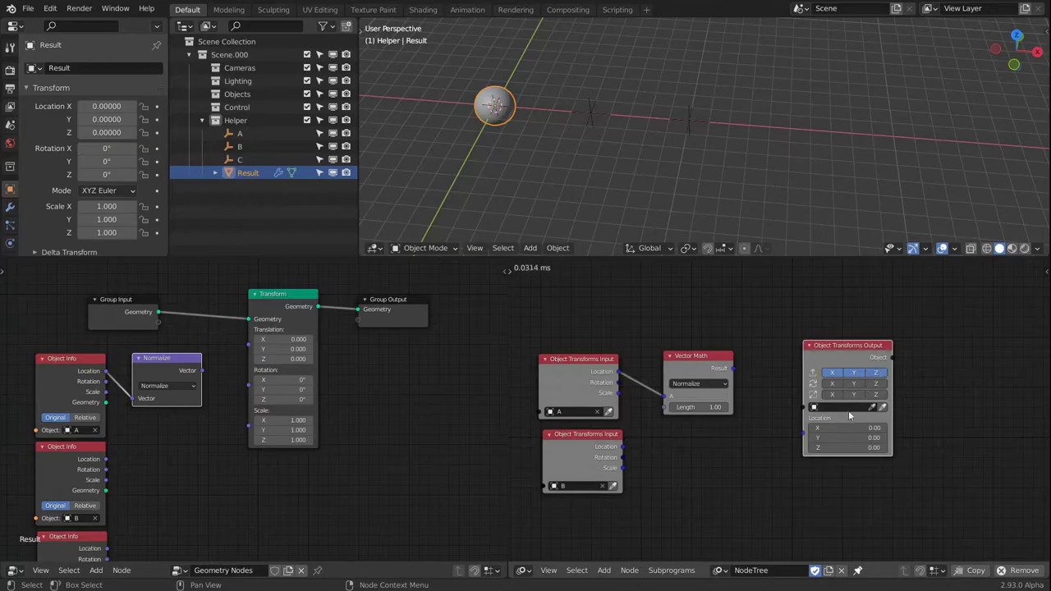
click(832, 409)
click(829, 431)
drag(732, 368, 806, 438)
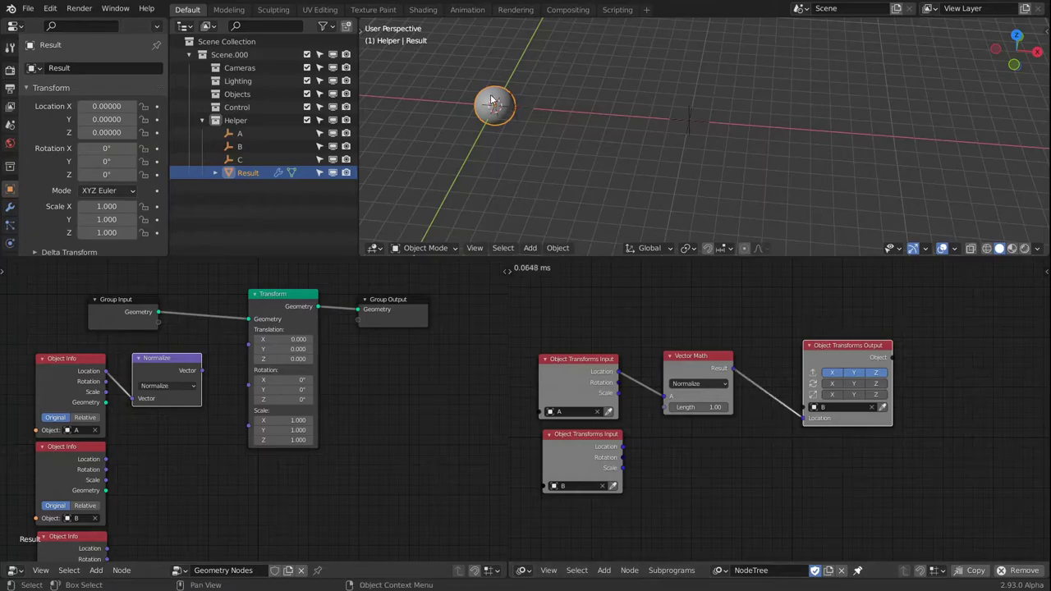
Move empty A around the Result sphere and place it at about X 1.23, Y 0, Z -3.75
scroll(633, 137, up, 5)
middle_drag(692, 127, 796, 148)
click(823, 165)
key(g)
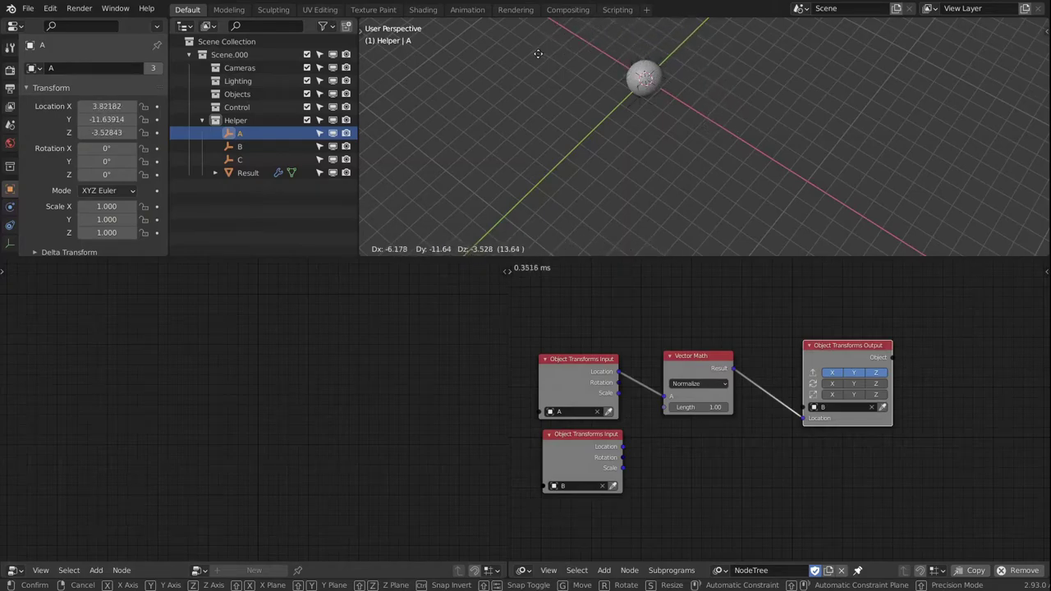
key(Escape)
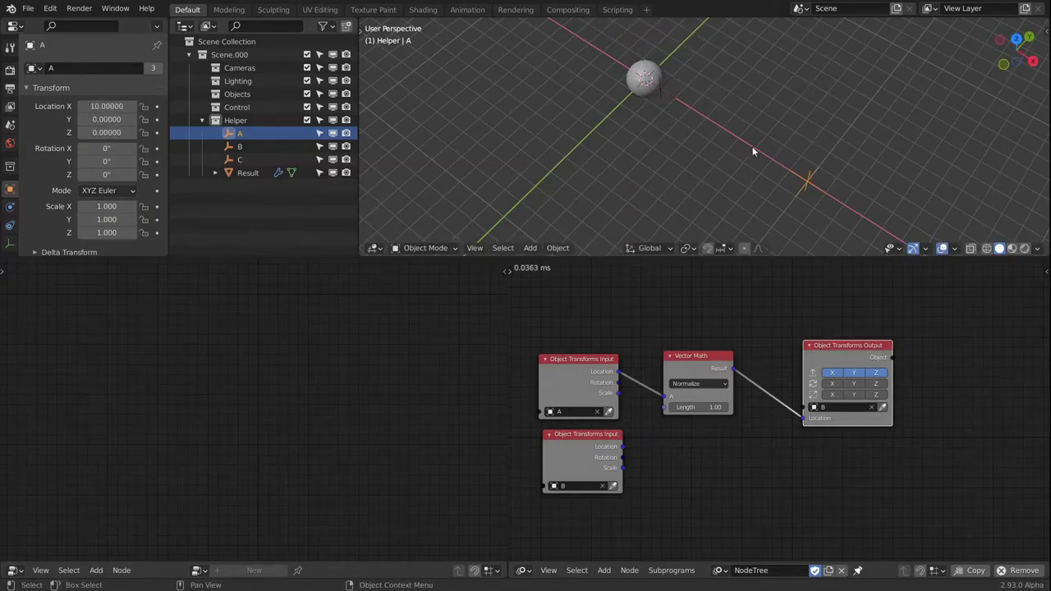
middle_drag(752, 146, 839, 103)
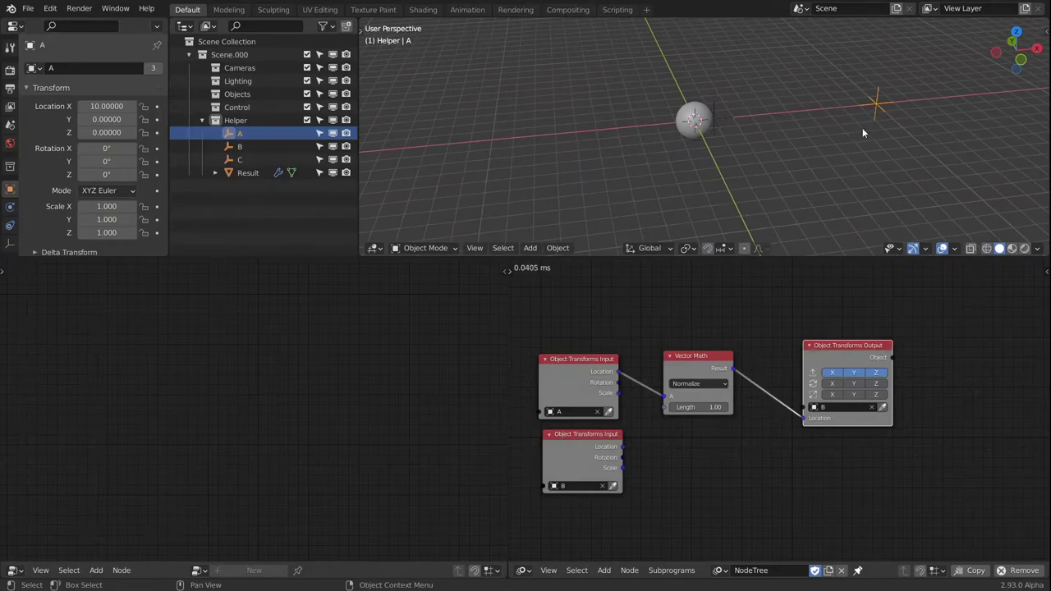
key(g)
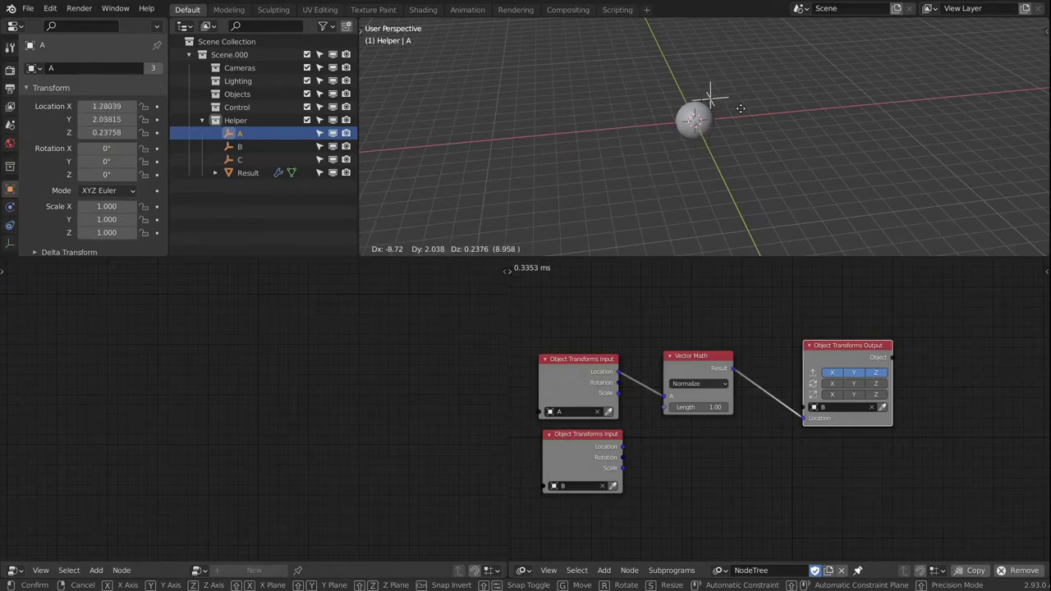
click(757, 179)
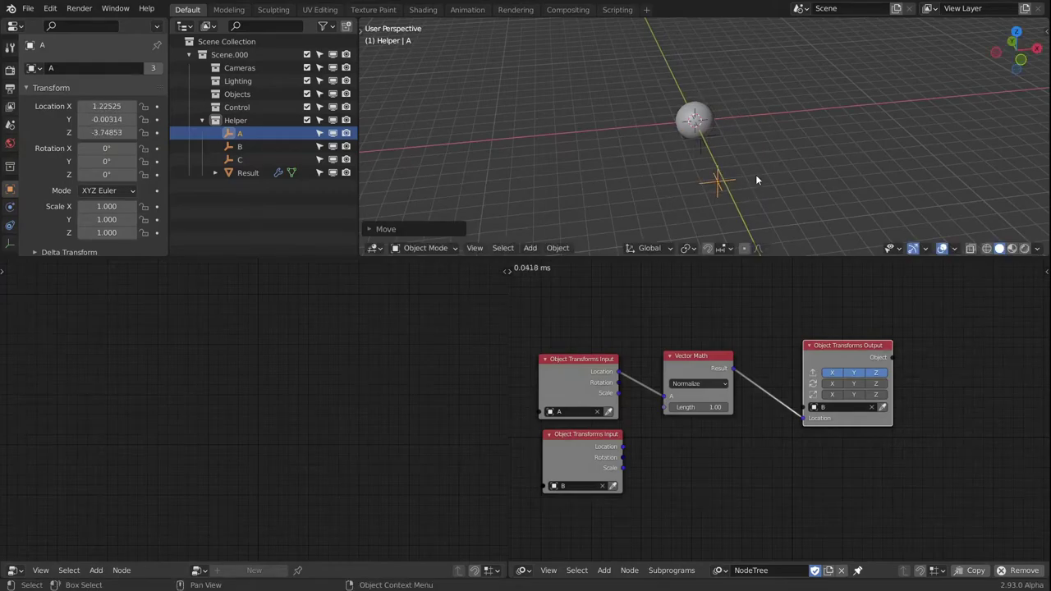
Check the Result sphere's dimensions in its transform properties
click(701, 104)
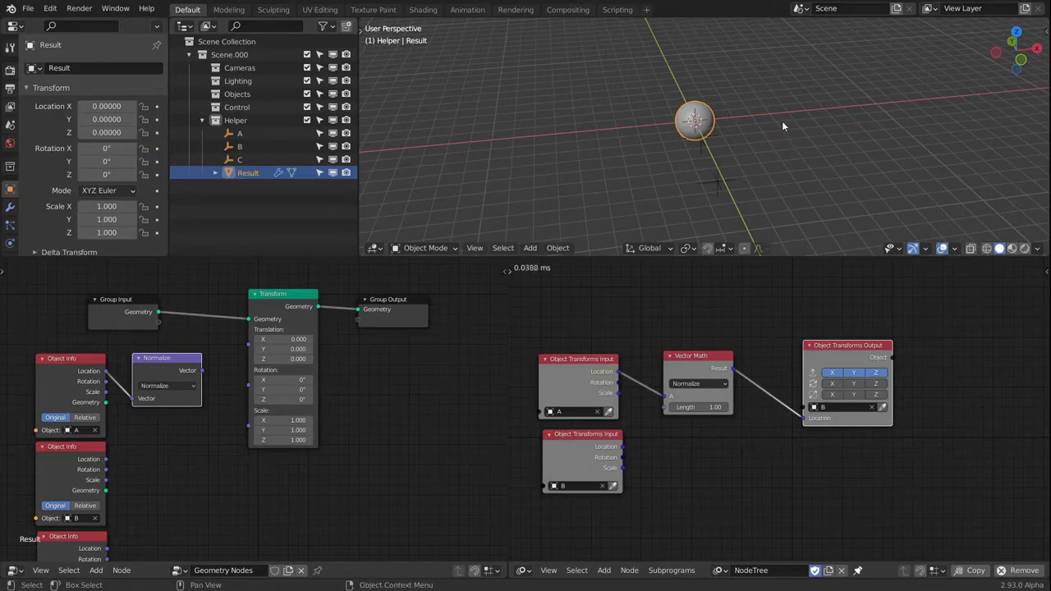
key(n)
click(1046, 34)
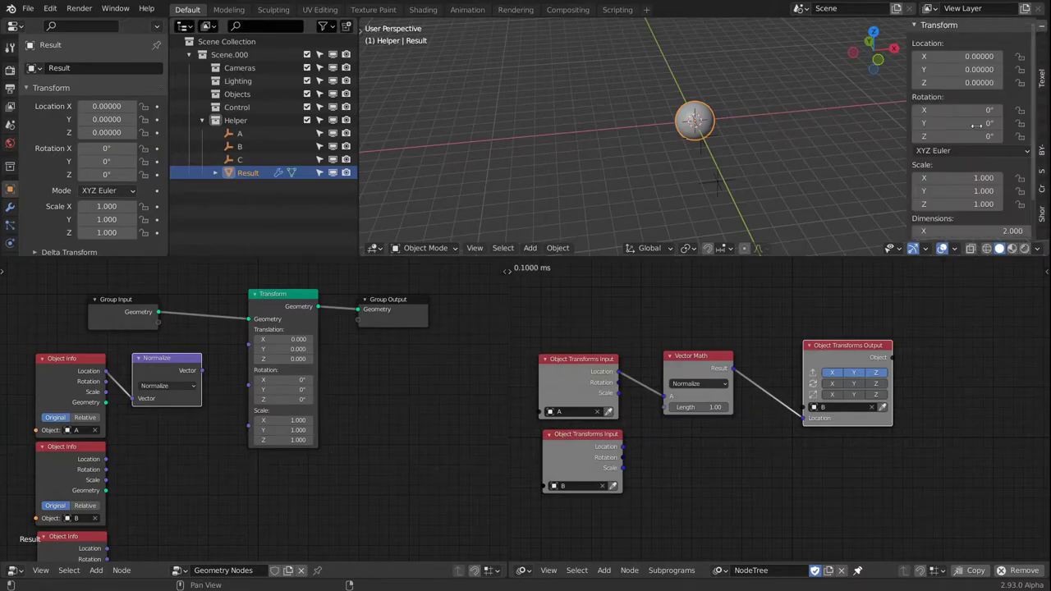
scroll(977, 131, down, 3)
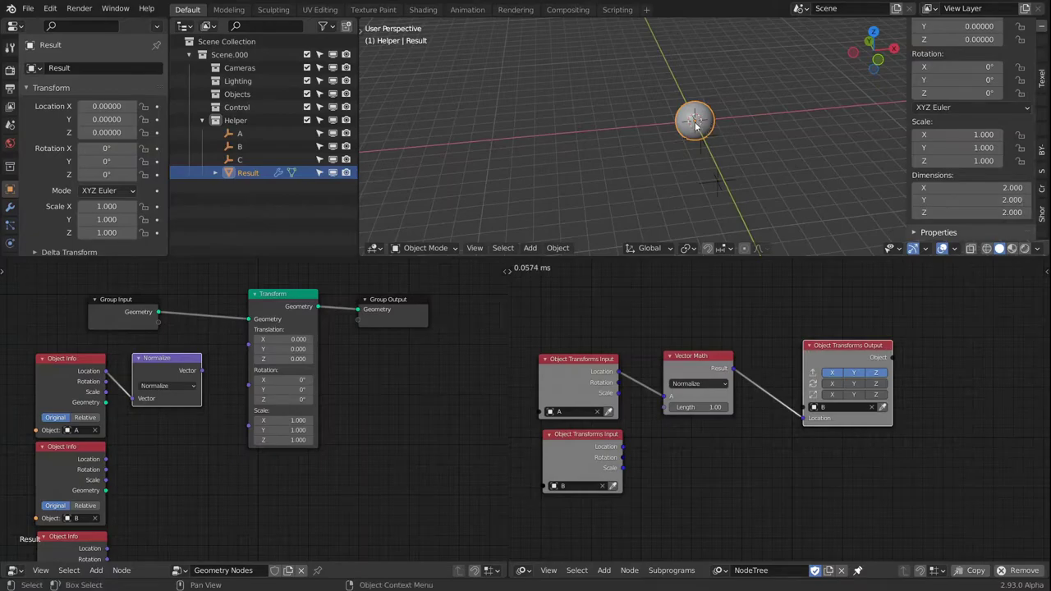
key(n)
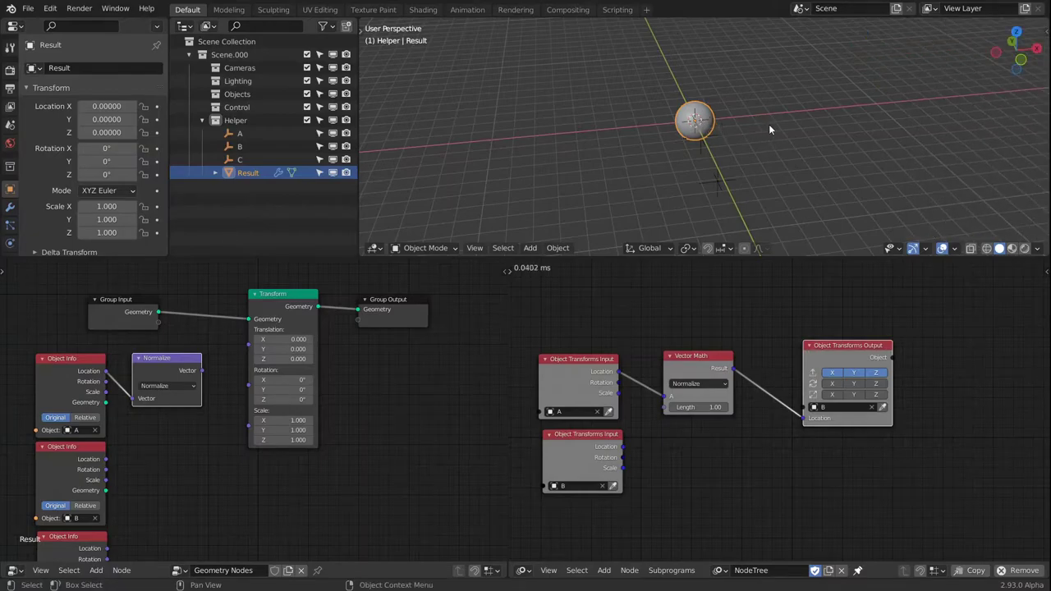
Move empty A to about X 4.83, Y -0.46, Z 1.07
shift+middle_drag(777, 120, 671, 188)
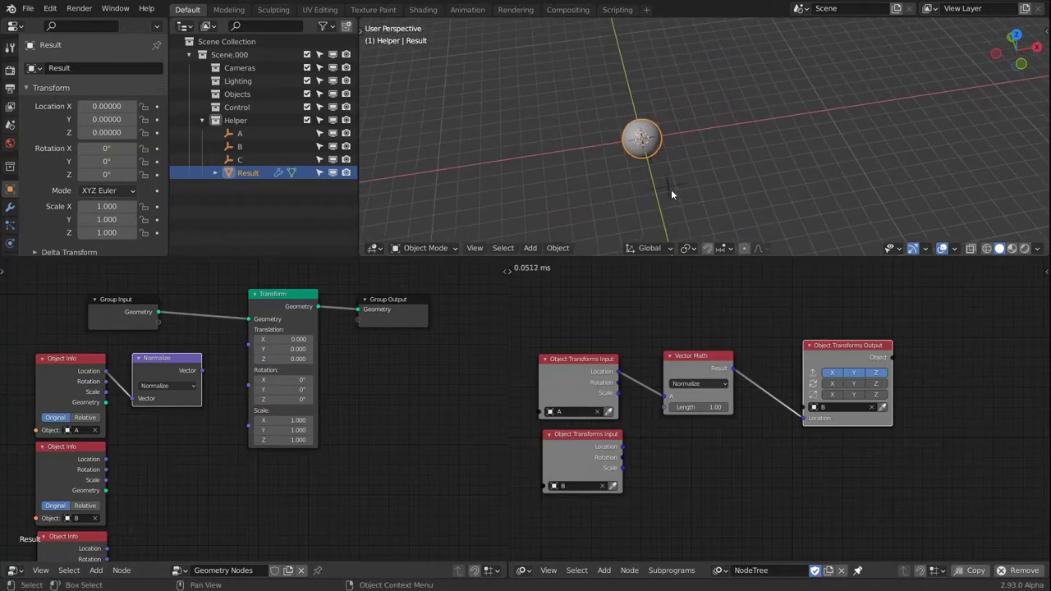
click(670, 188)
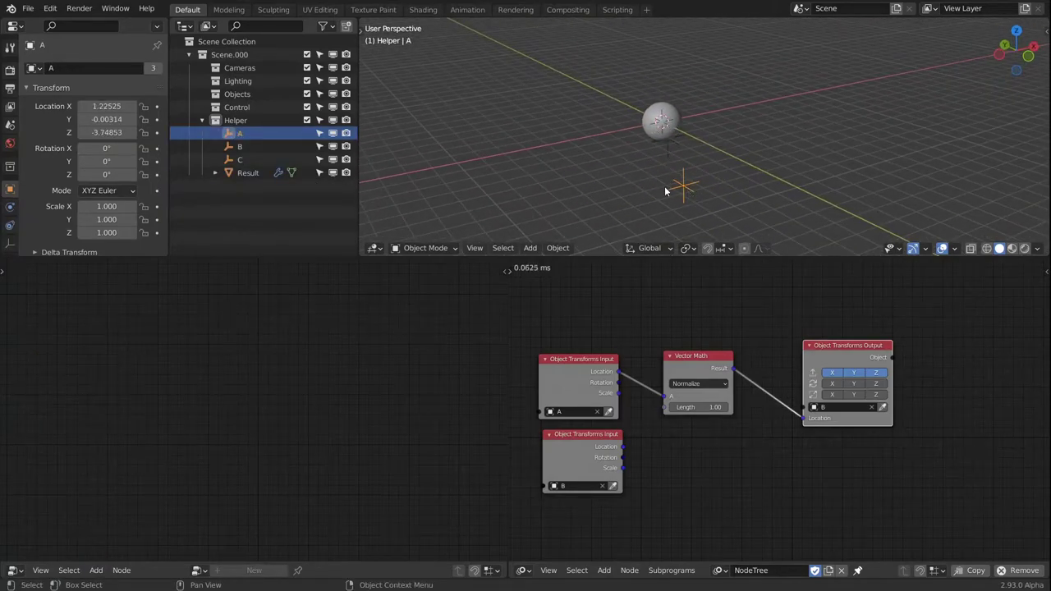
key(g)
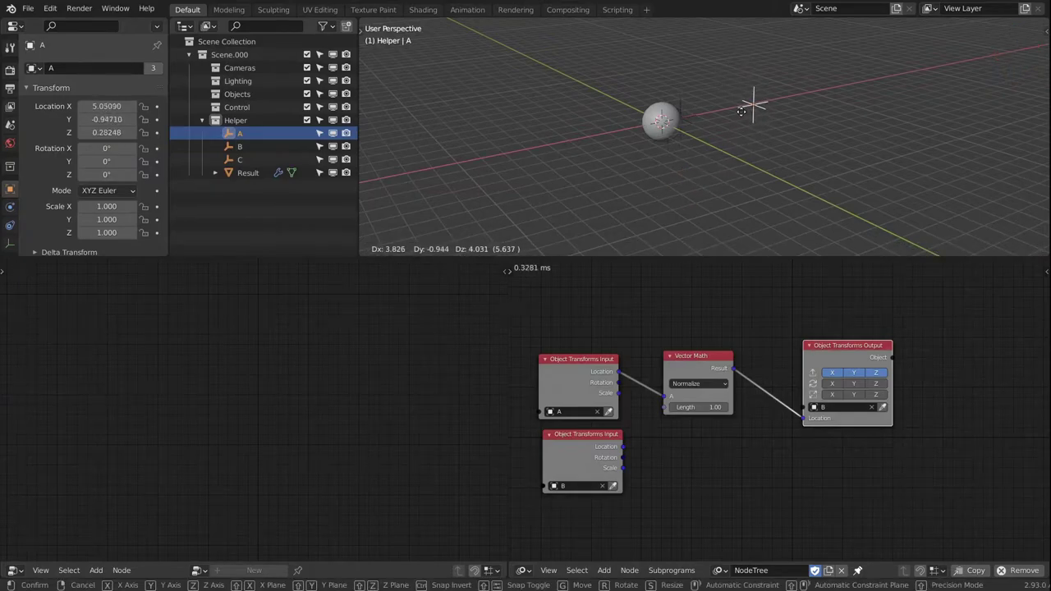
click(723, 104)
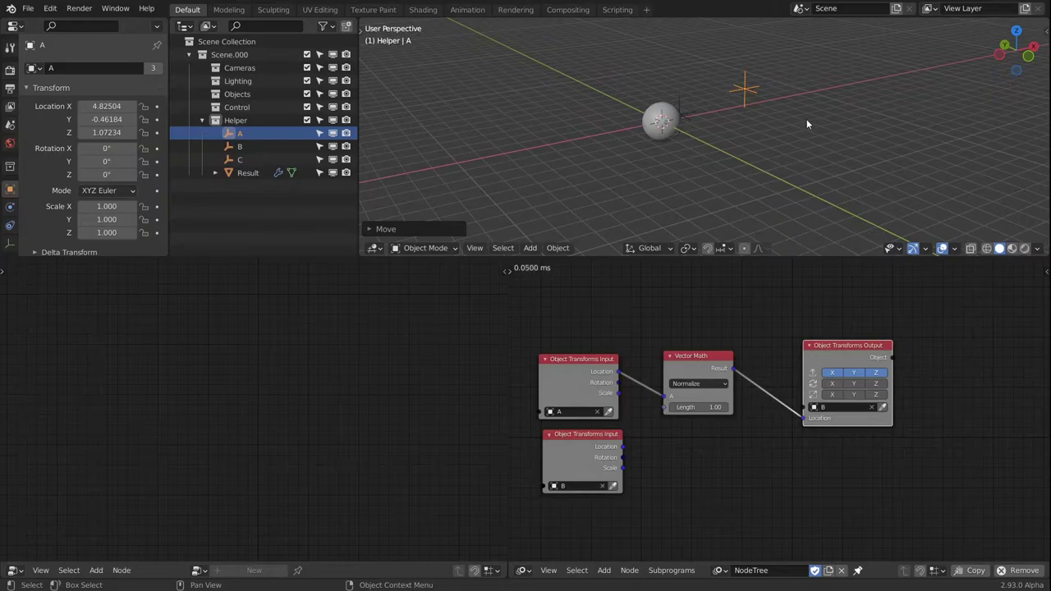
Try moving empty A far around the sphere to test how B follows its direction
key(g)
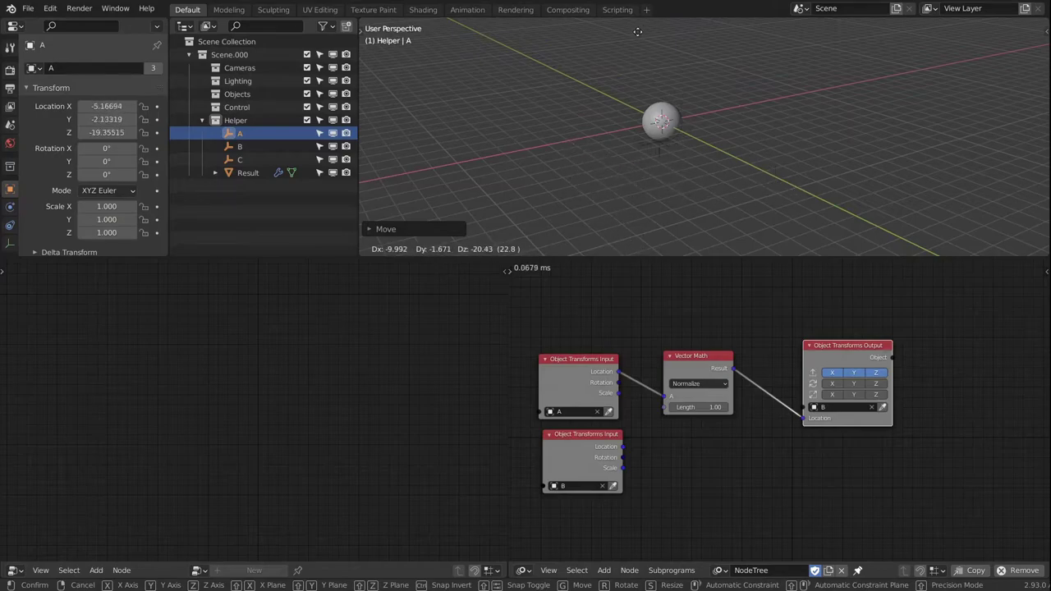
click(812, 82)
middle_drag(832, 55, 755, 179)
Set the Length of the Vector Math node to 2
scroll(746, 340, up, 1)
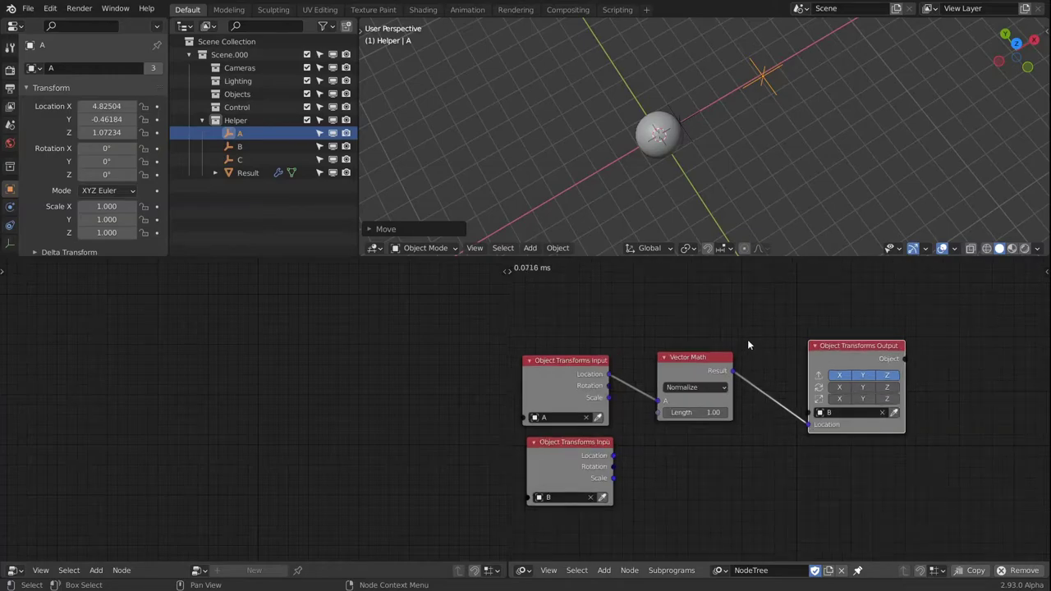
scroll(730, 398, up, 1)
click(698, 414)
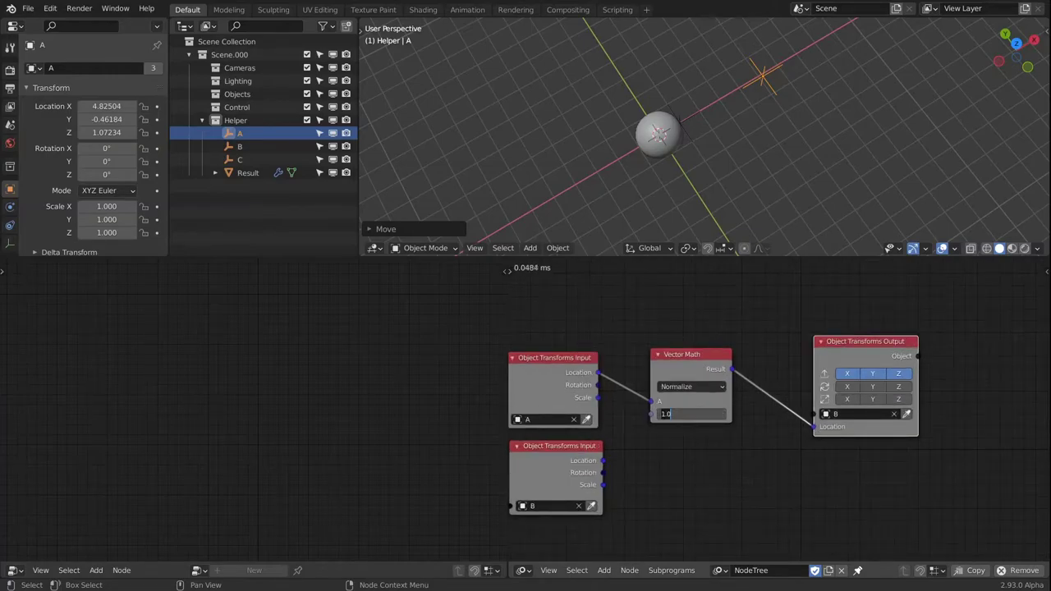
text(2)
key(Return)
Try moving empty A around the sphere to test the normalized length of 2
middle_drag(766, 162, 811, 126)
key(g)
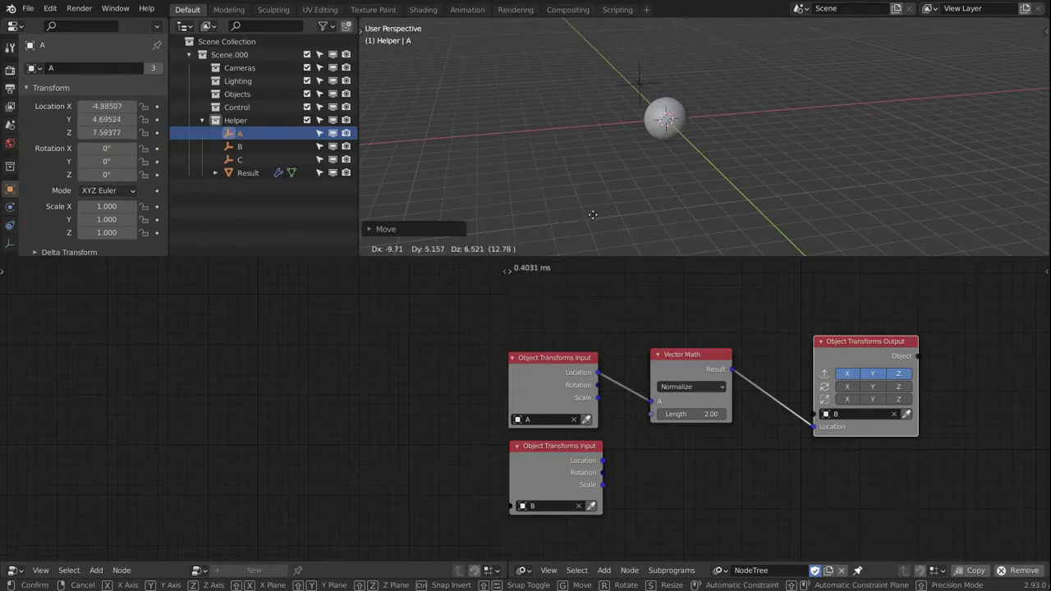
click(724, 224)
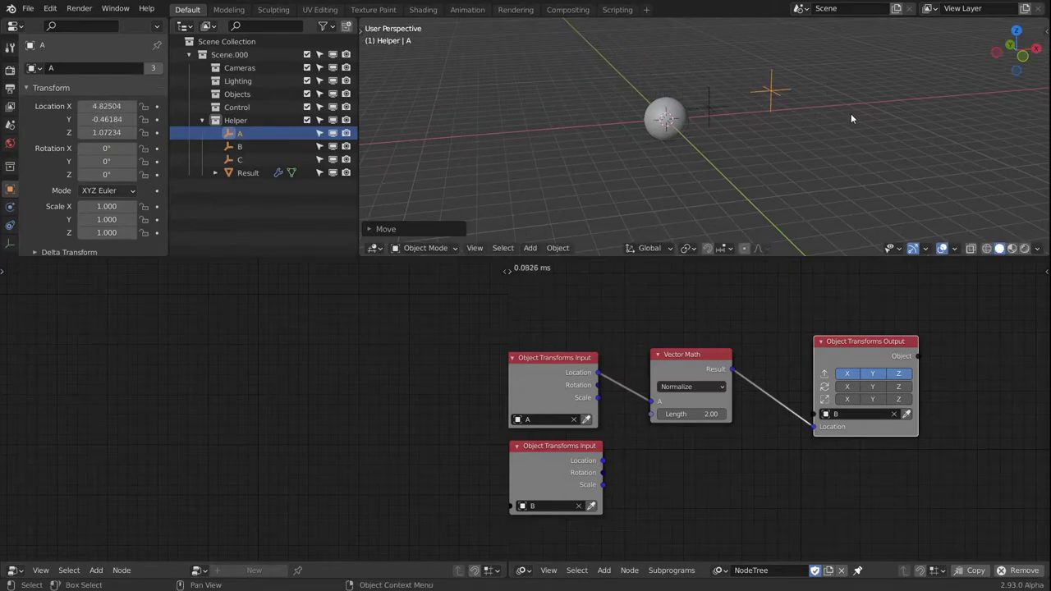
Set the operation of both the Geometry Nodes Normalize node and the Animation Nodes Vector Math node to Scale
middle_drag(850, 118, 782, 150)
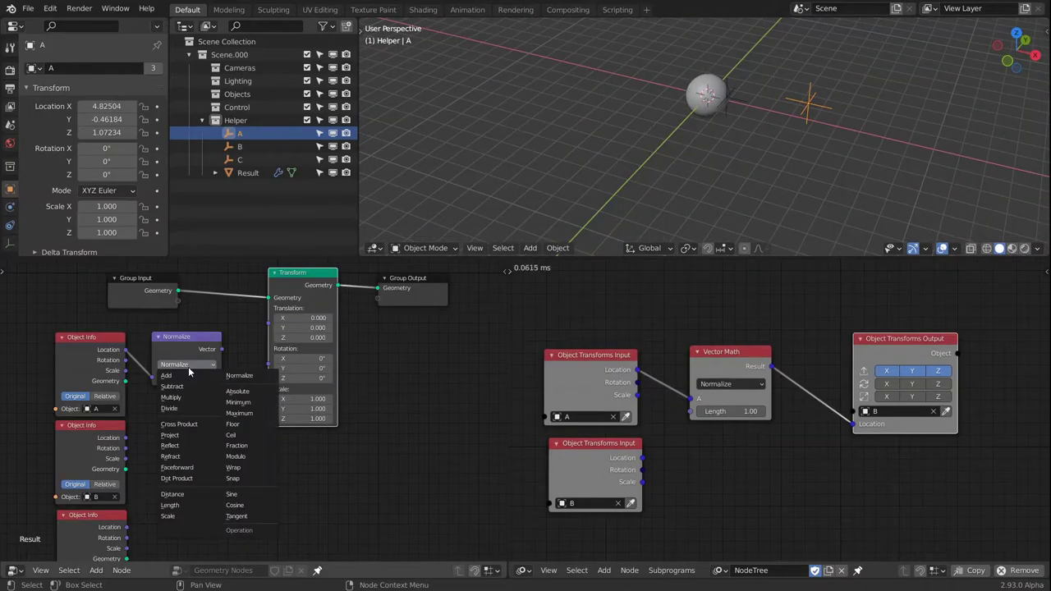
click(170, 515)
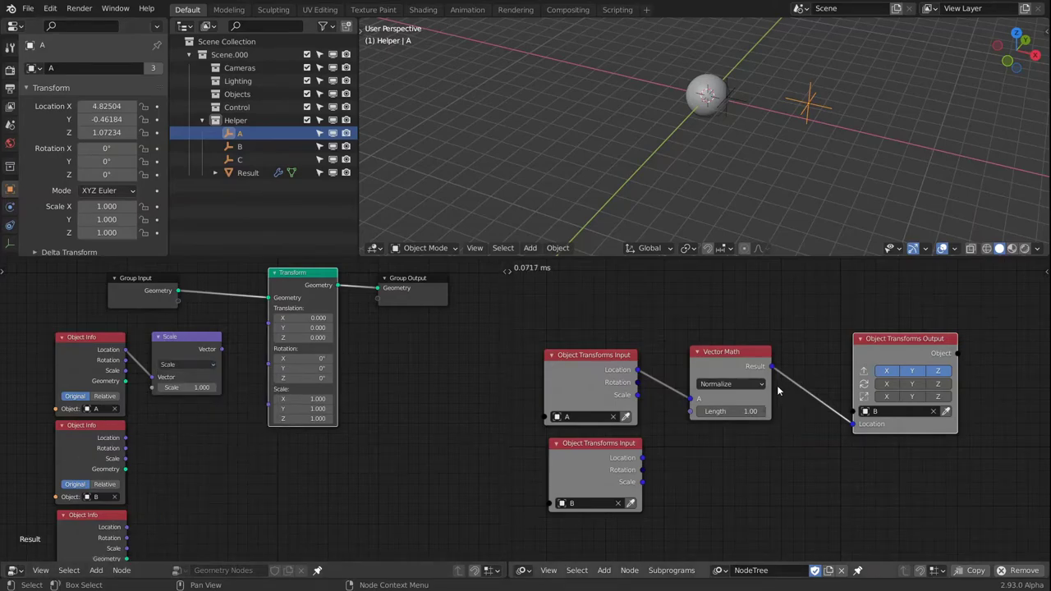
click(719, 384)
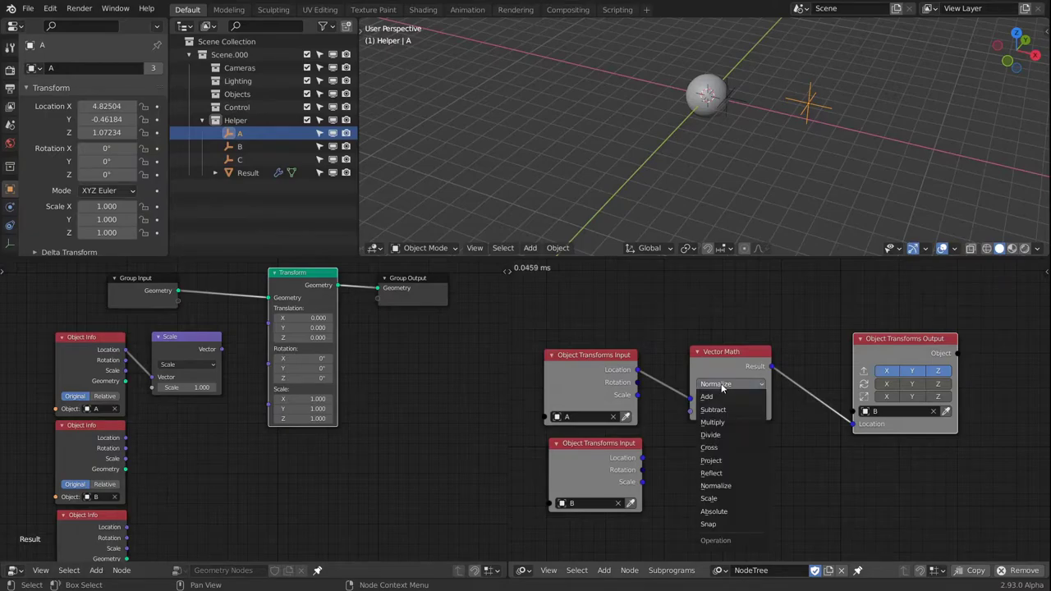
click(723, 499)
Assign the Result object to the Object Transforms Output node and set the Vector Math Factor to 1
click(883, 397)
click(880, 449)
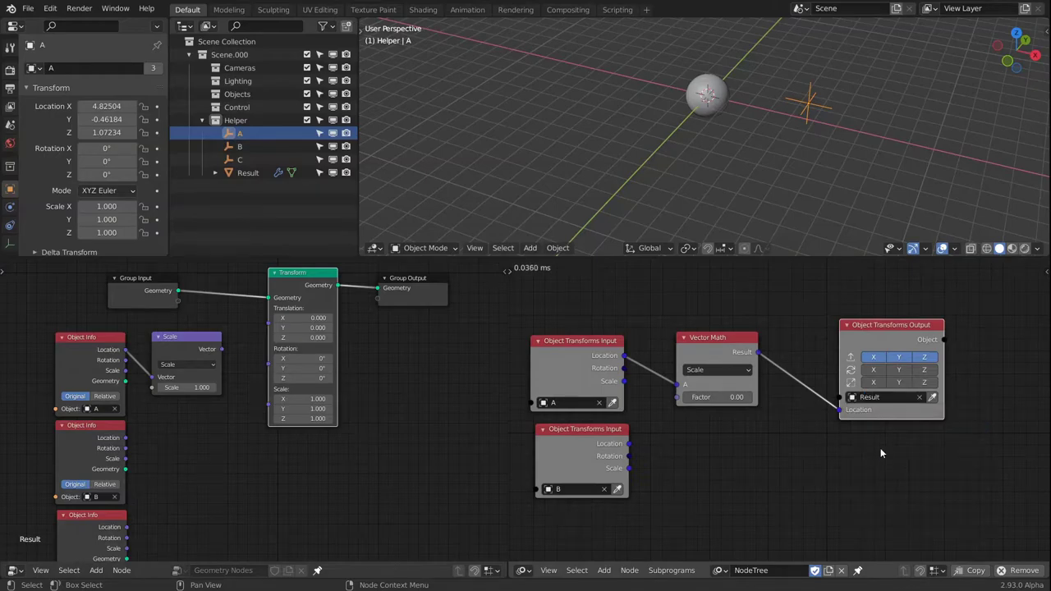
click(733, 401)
text(0.0)
key(Escape)
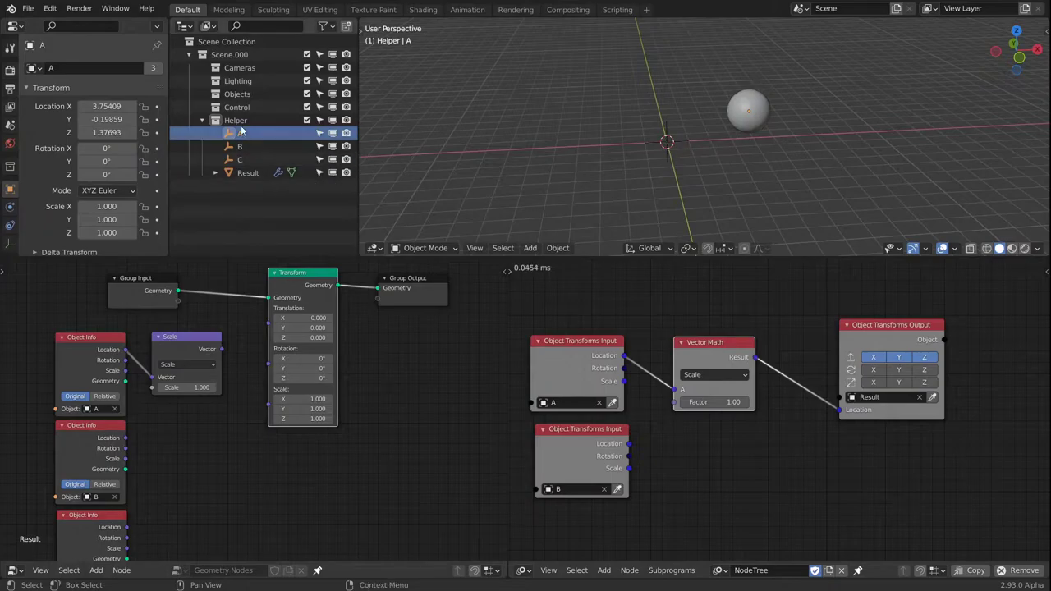
Try moving empty A around the origin to test how the Result sphere follows it
middle_drag(806, 117, 779, 105)
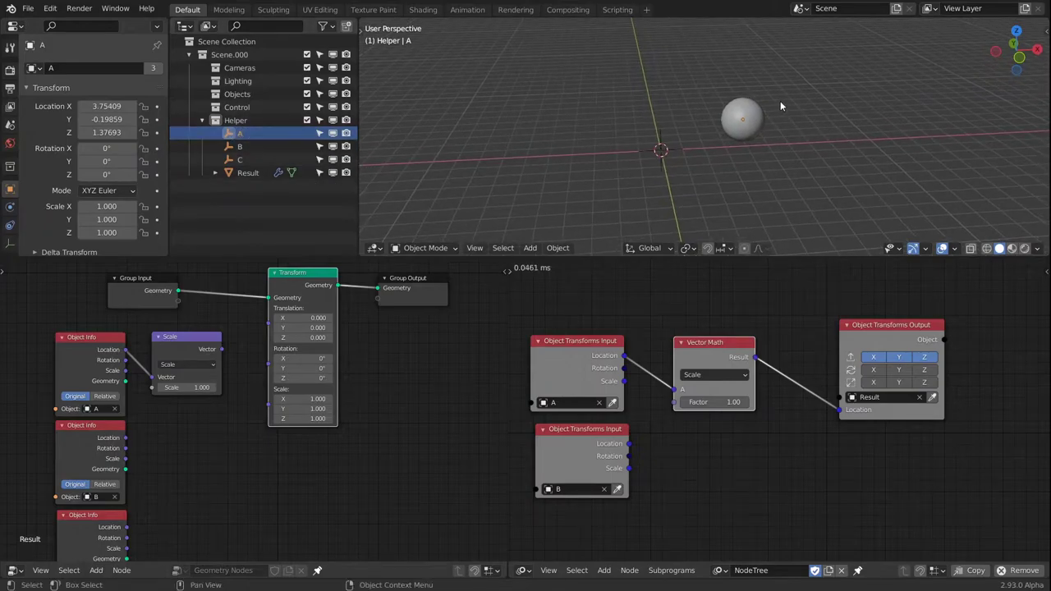
key(g)
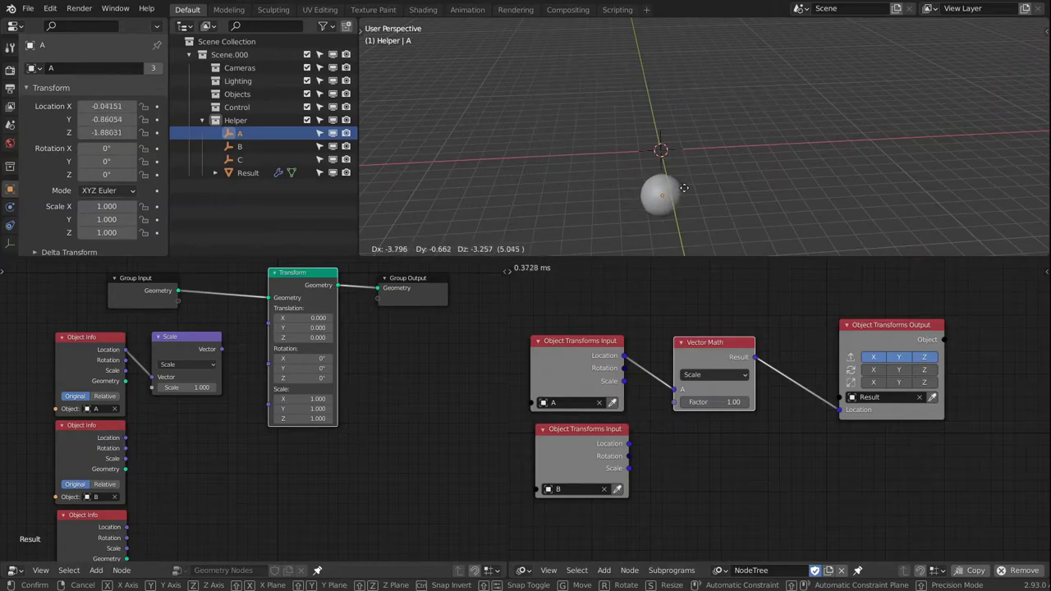
click(780, 91)
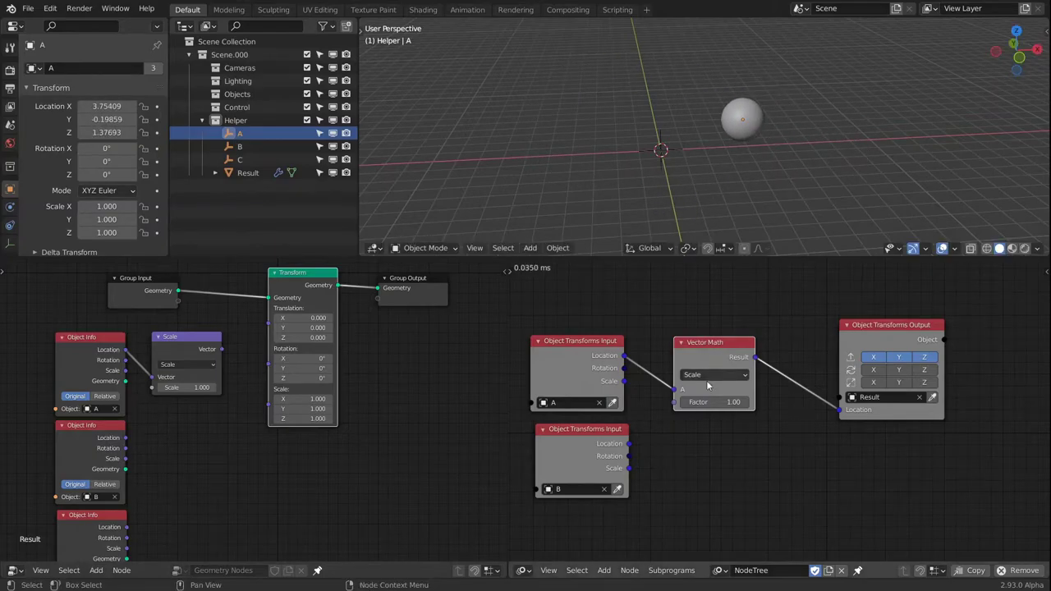
Increase the Vector Math node's scale Factor to about 2.92
drag(713, 402, 870, 402)
shift+middle_drag(733, 118, 713, 193)
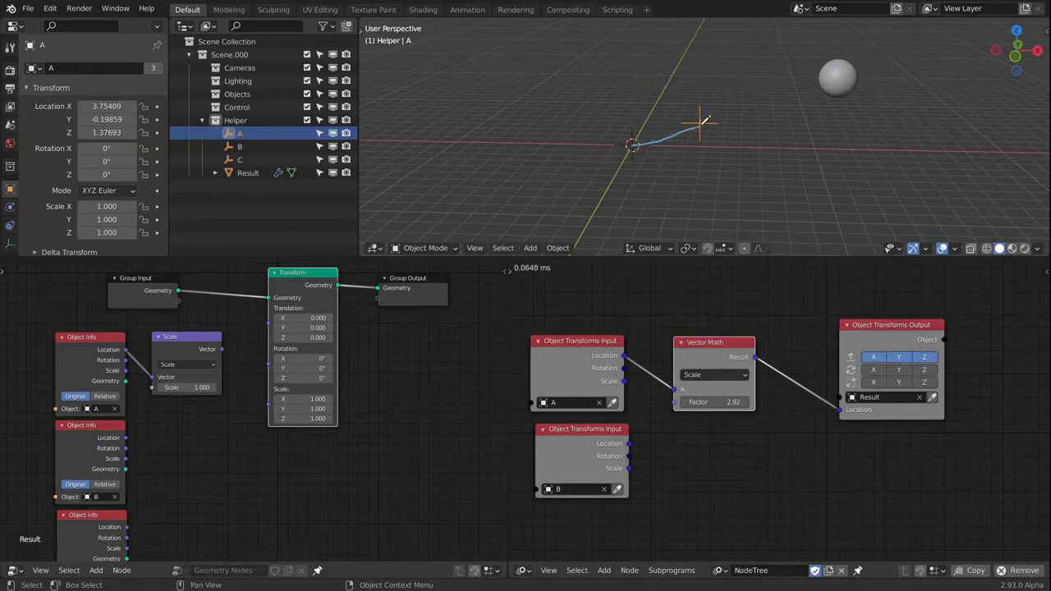
Mark the line from empty A to the Result sphere, and move A to about X 1.53, Y 2.50, Z 1.08
drag(703, 122, 831, 74)
mouse_move(678, 158)
middle_down()
mouse_move(769, 130)
mouse_move(831, 153)
middle_up()
key(g)
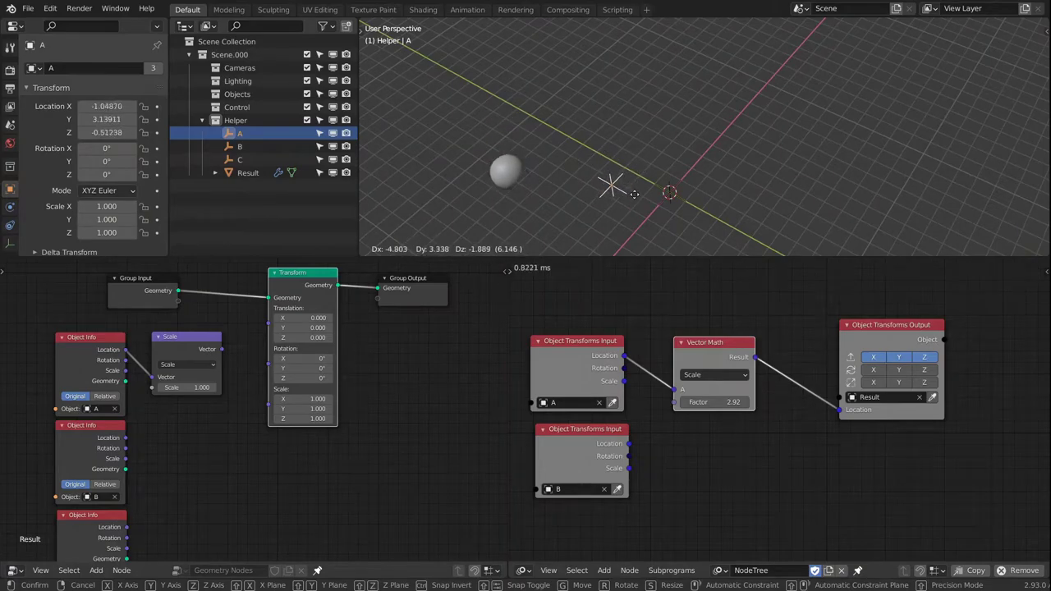
click(672, 154)
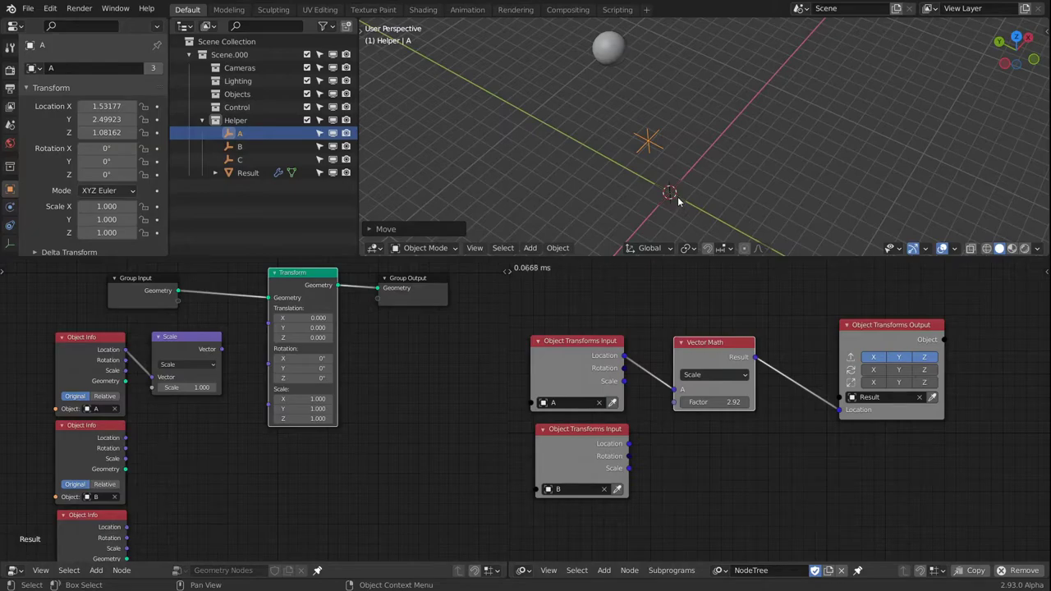
Sketch an annotation line from the world origin through empty A to the Result sphere, and erase it again
drag(669, 192, 617, 47)
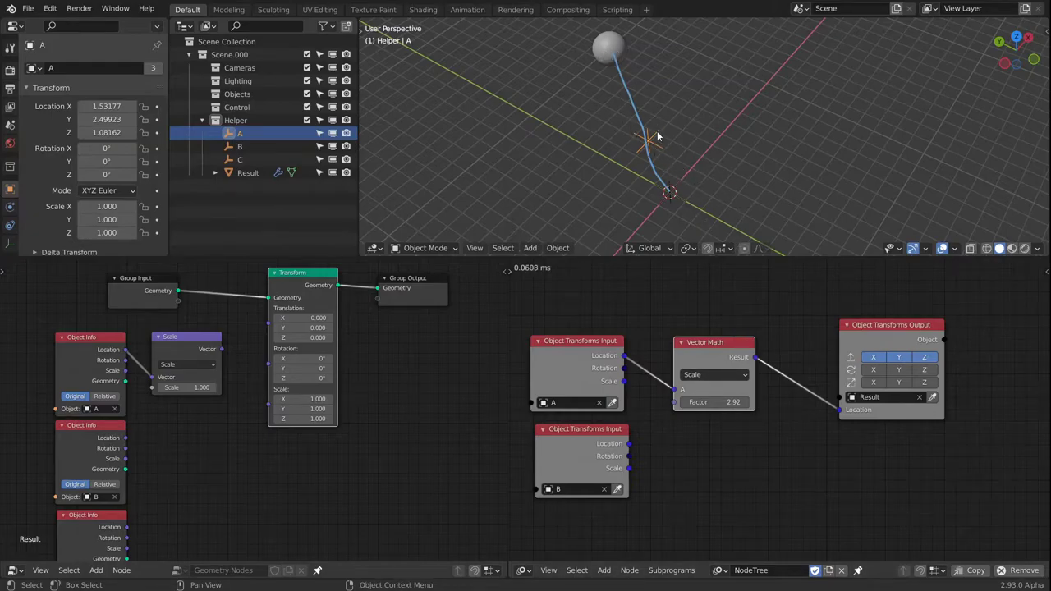
drag(610, 44, 667, 189)
middle_drag(746, 191, 743, 123)
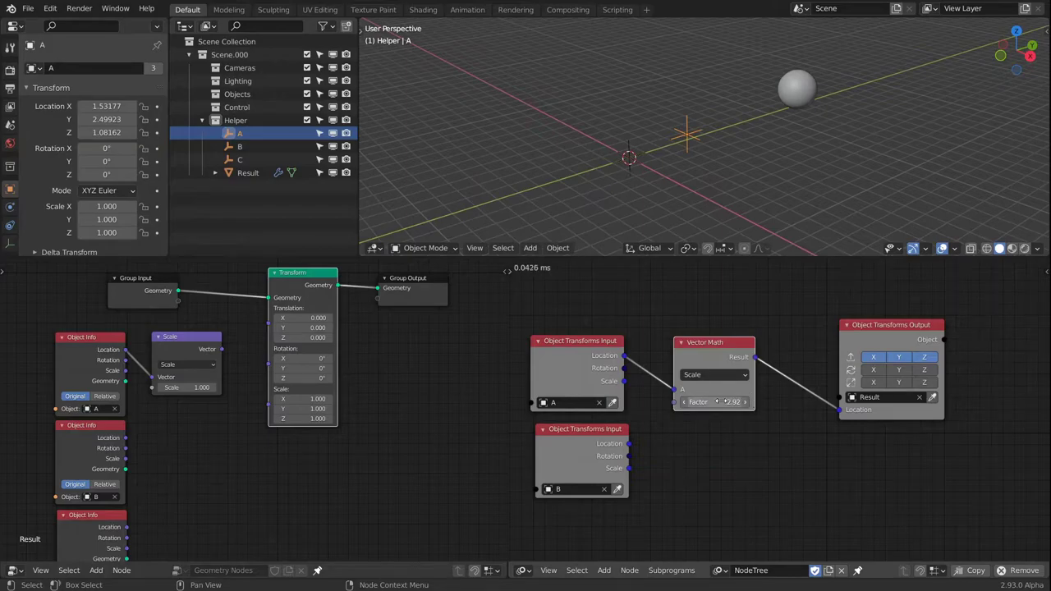
Set the operation of the Geometry Nodes Scale node to Distance
click(711, 374)
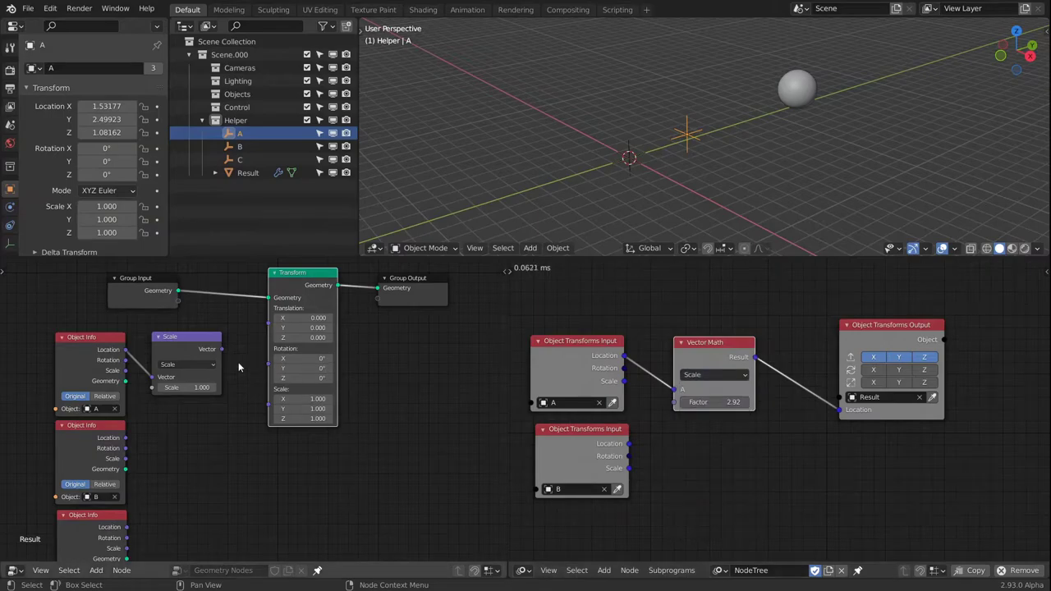
click(180, 370)
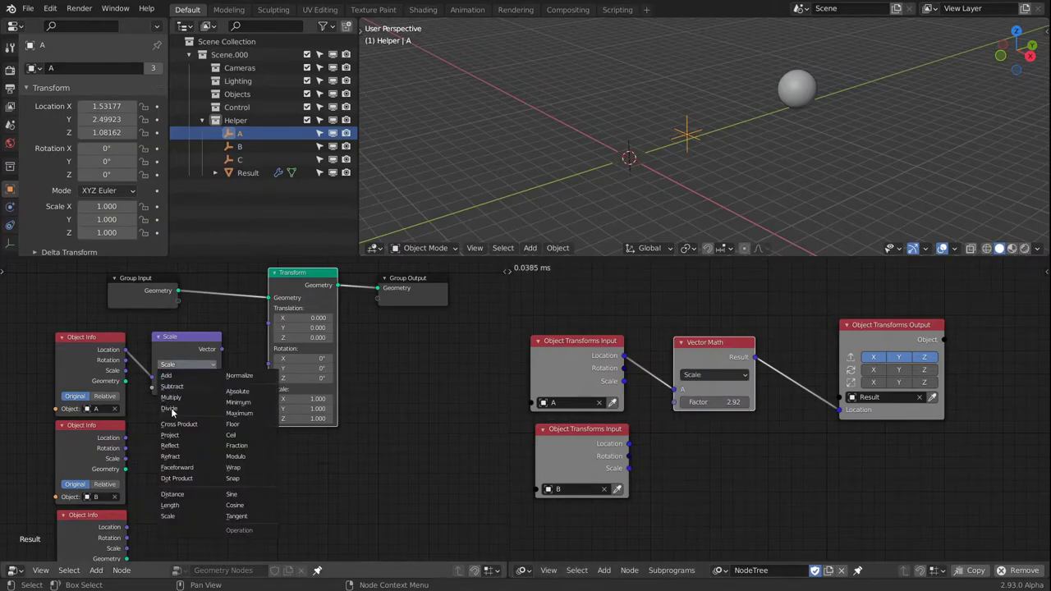
click(183, 502)
Add a Vector Distance node above the Vector Math node in the Animation Nodes tree
scroll(658, 364, up, 5)
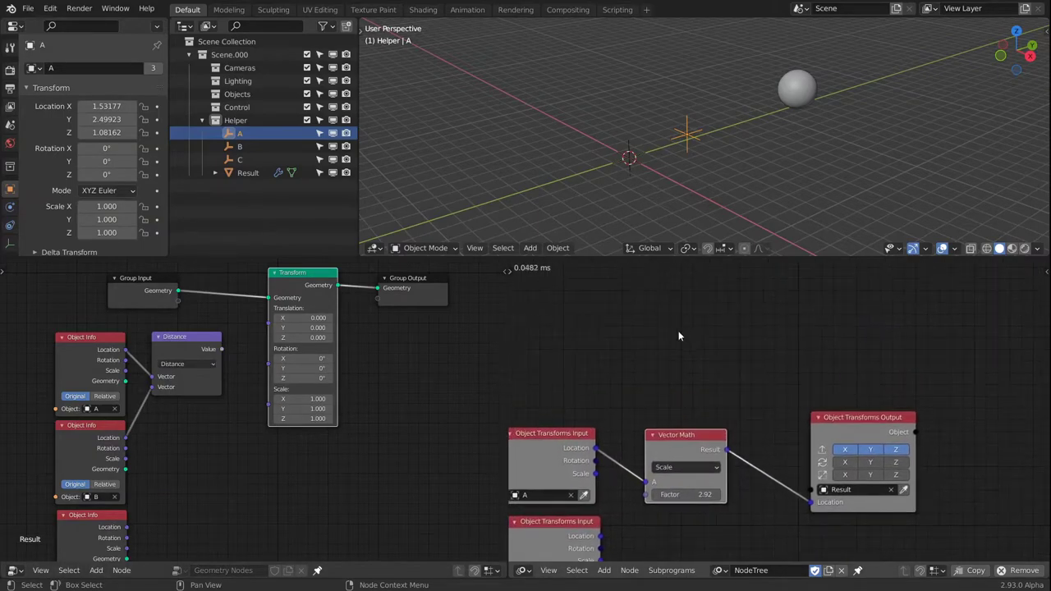
key(shift+a)
mouse_move(607, 311)
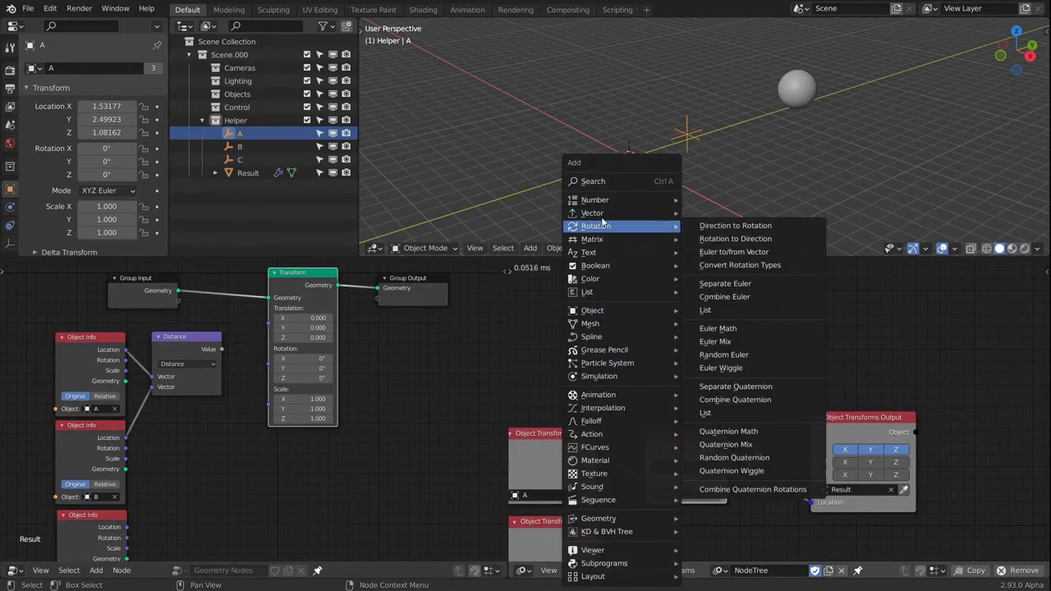
mouse_move(604, 215)
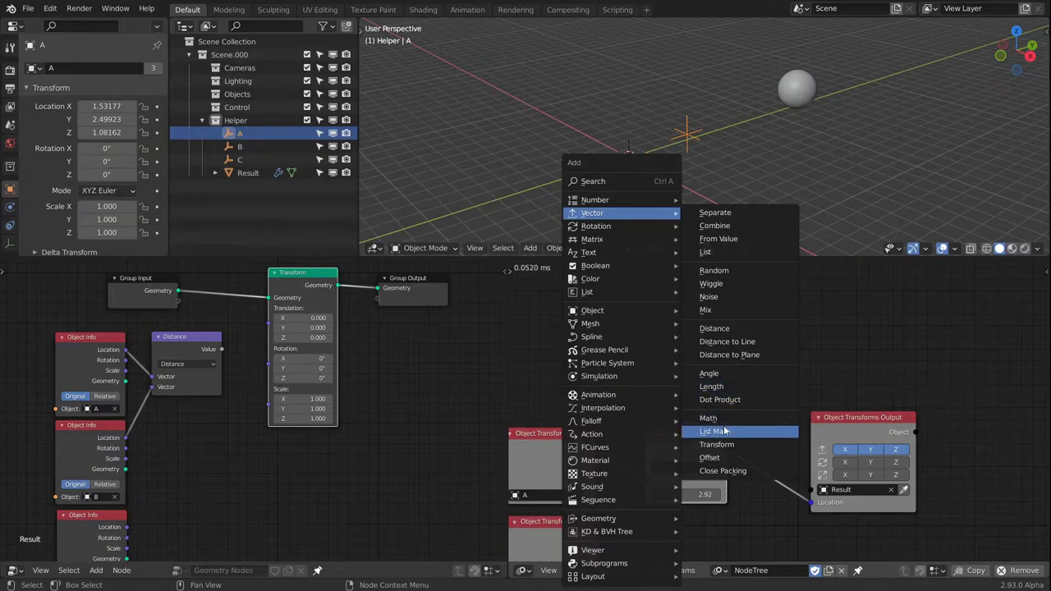
click(712, 328)
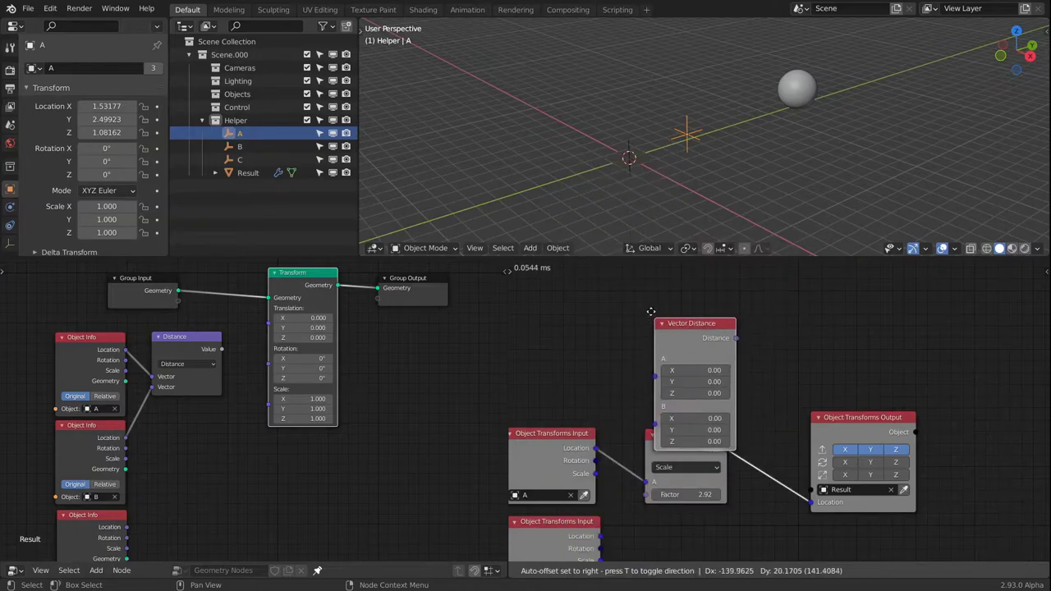
click(651, 286)
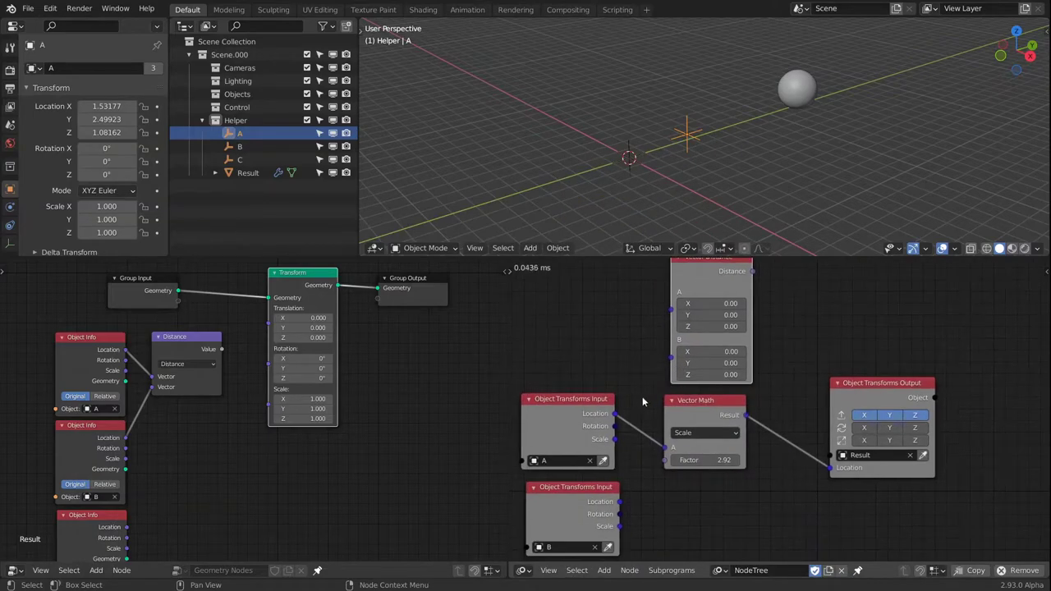
Link the Location outputs of objects A and B to inputs A and B of the Vector Distance node
drag(616, 414, 672, 293)
drag(621, 502, 671, 304)
middle_drag(765, 316, 706, 381)
drag(655, 340, 649, 398)
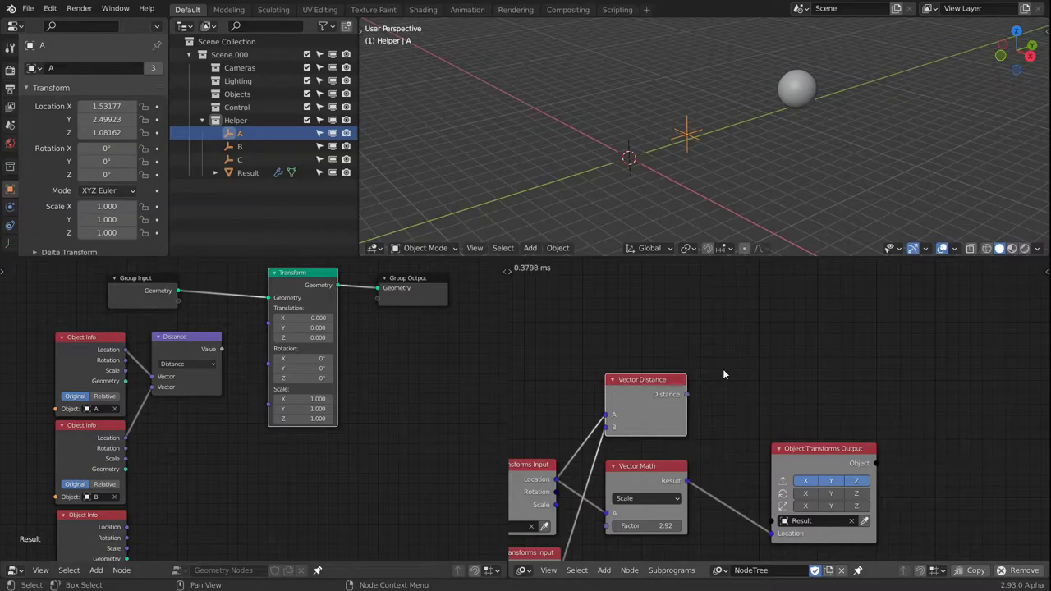
Attach a Viewer node to the Distance output and place it above the Object Transforms Output node
key(w)
click(723, 433)
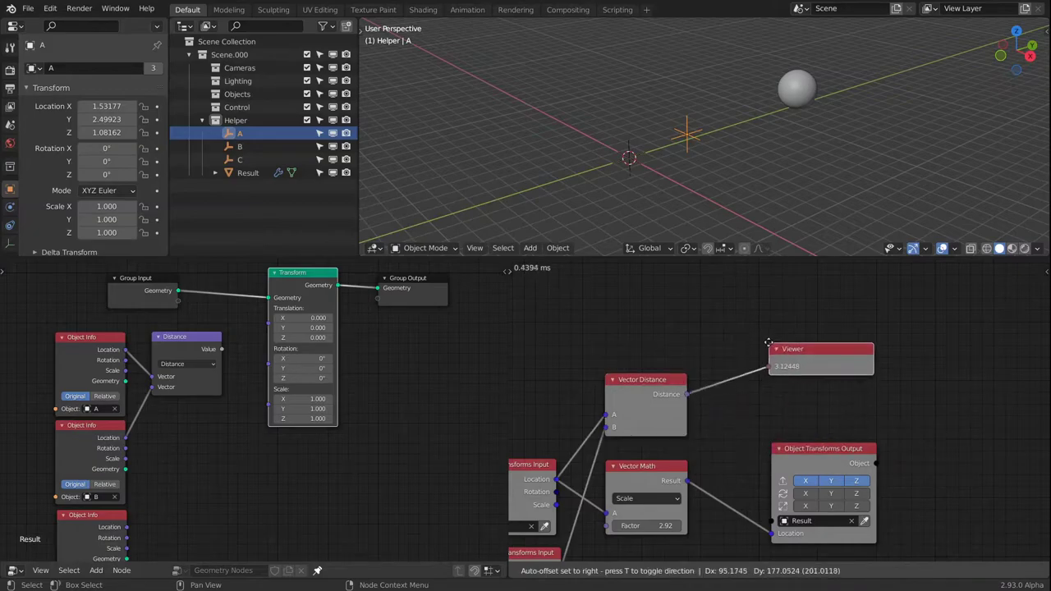
click(762, 312)
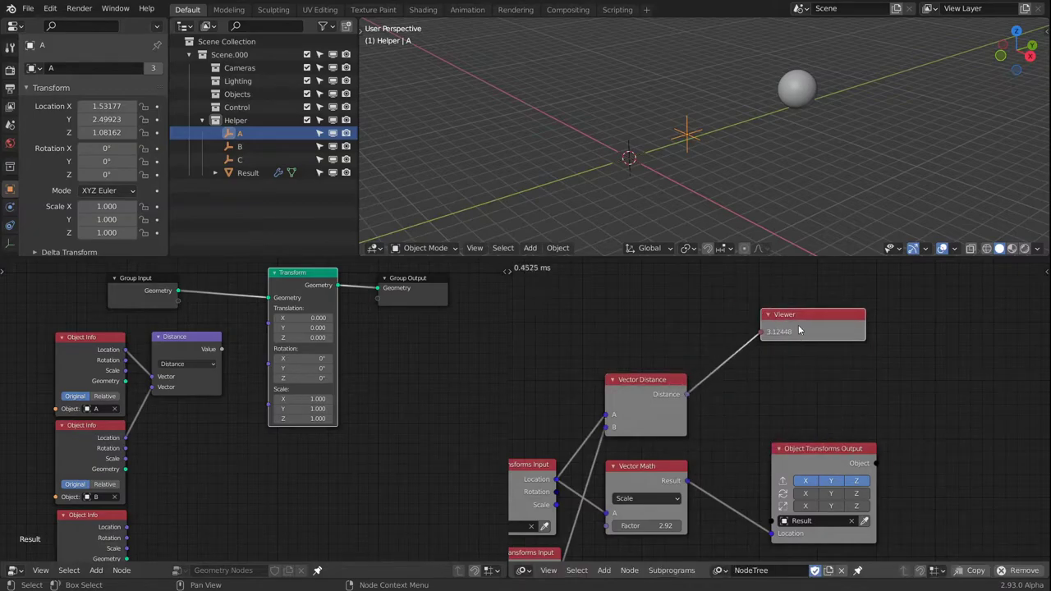
middle_drag(734, 143, 758, 125)
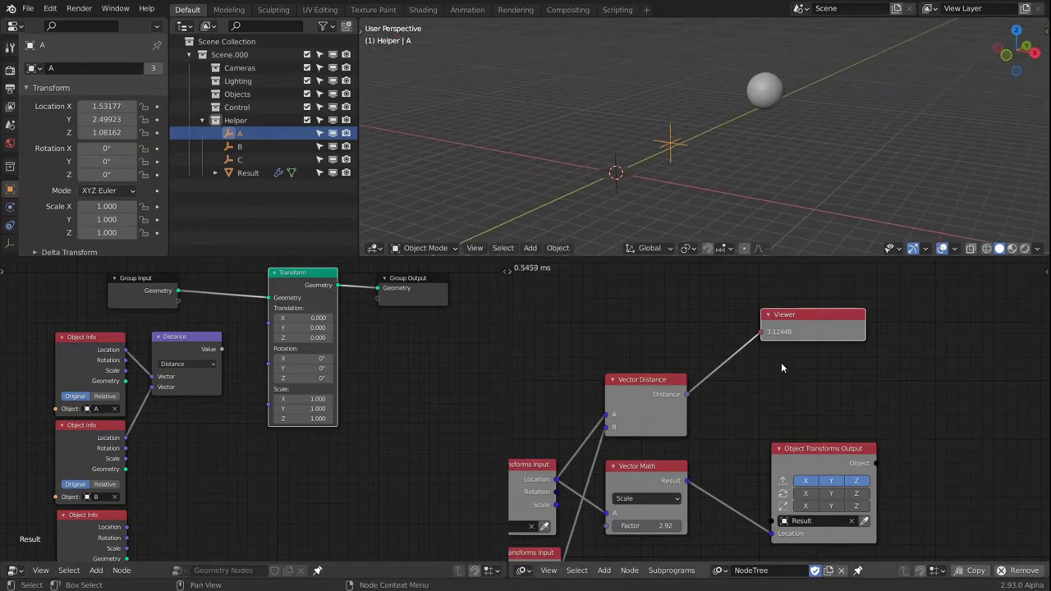
drag(814, 312, 819, 327)
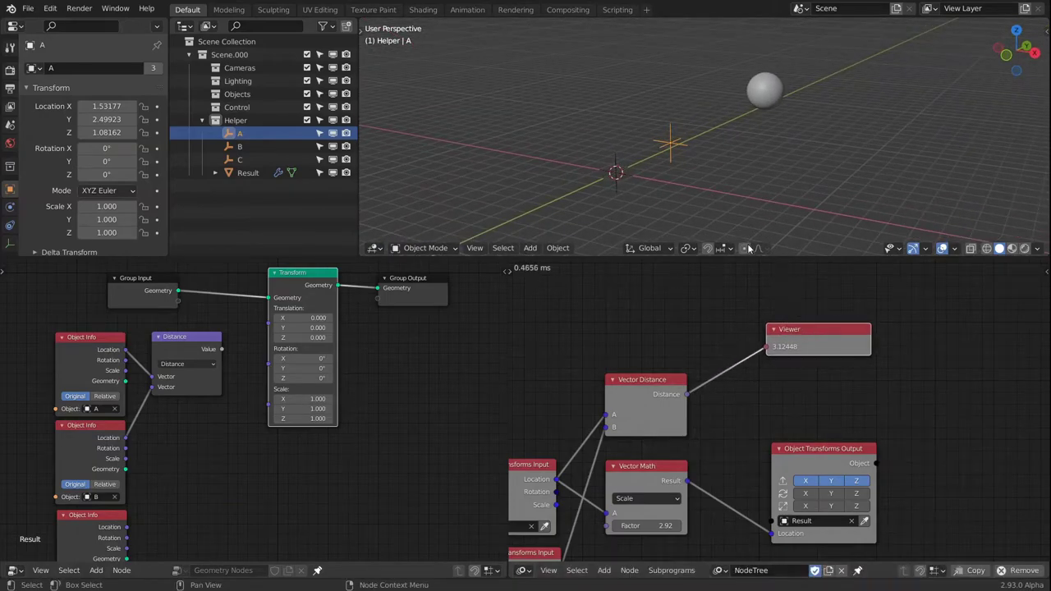
Select empty A and then empty C at the world origin to point out the two ends of the distance
middle_drag(718, 201, 700, 188)
click(668, 145)
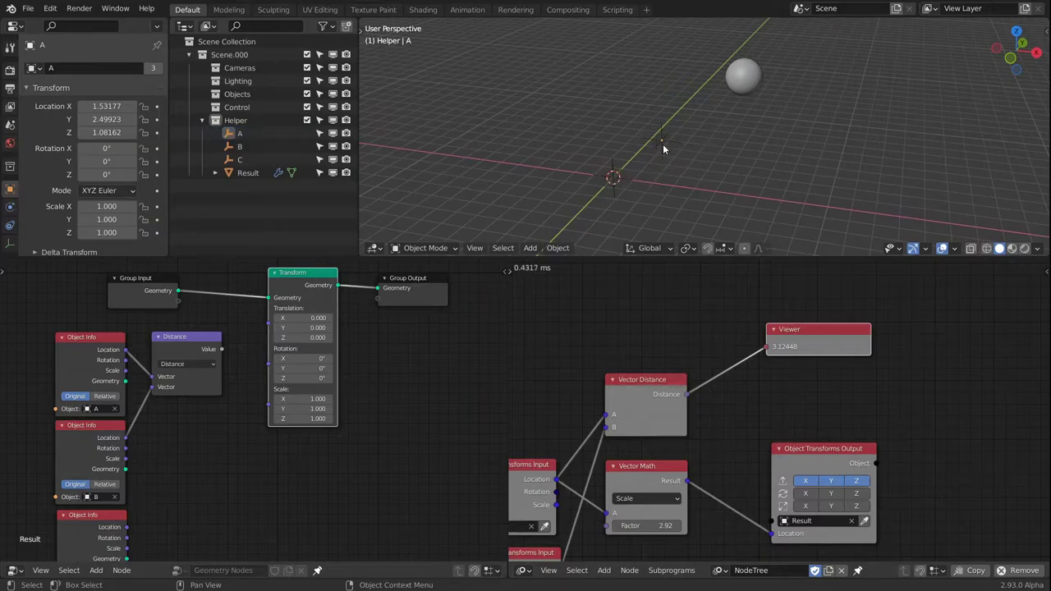
click(661, 139)
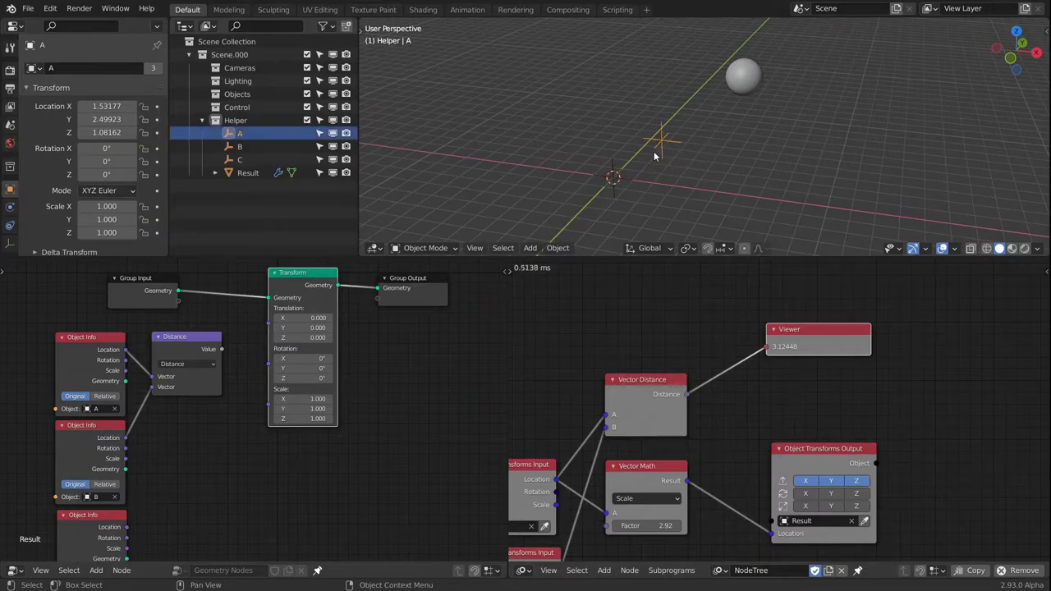
click(624, 179)
middle_drag(658, 170, 732, 221)
Add a Spline from Points node above the Vector Distance node in the Animation Nodes tree
scroll(801, 379, down, 1)
scroll(799, 374, down, 2)
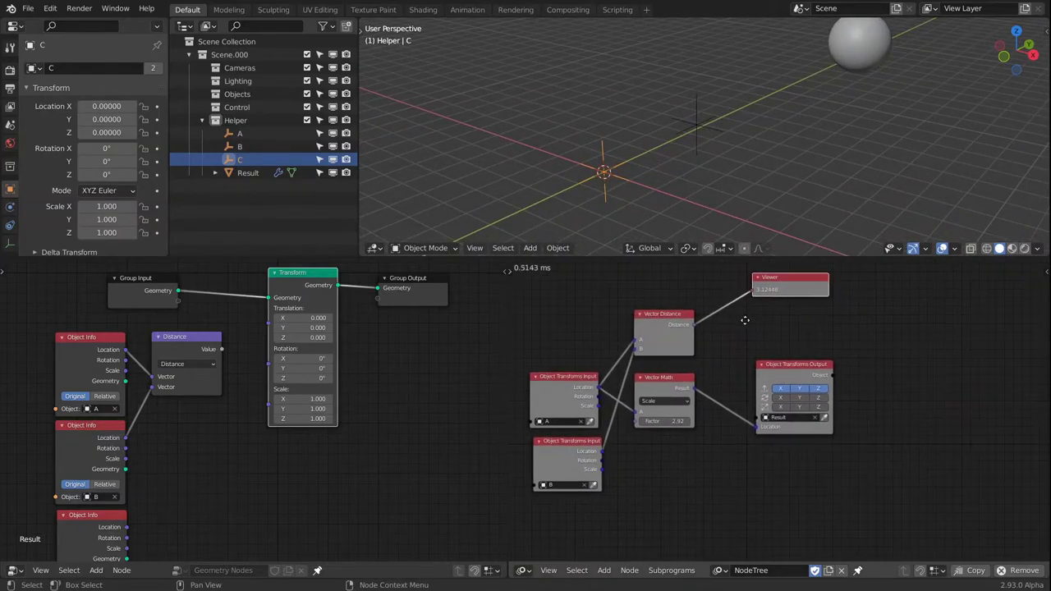
scroll(703, 368, up, 2)
scroll(703, 374, down, 1)
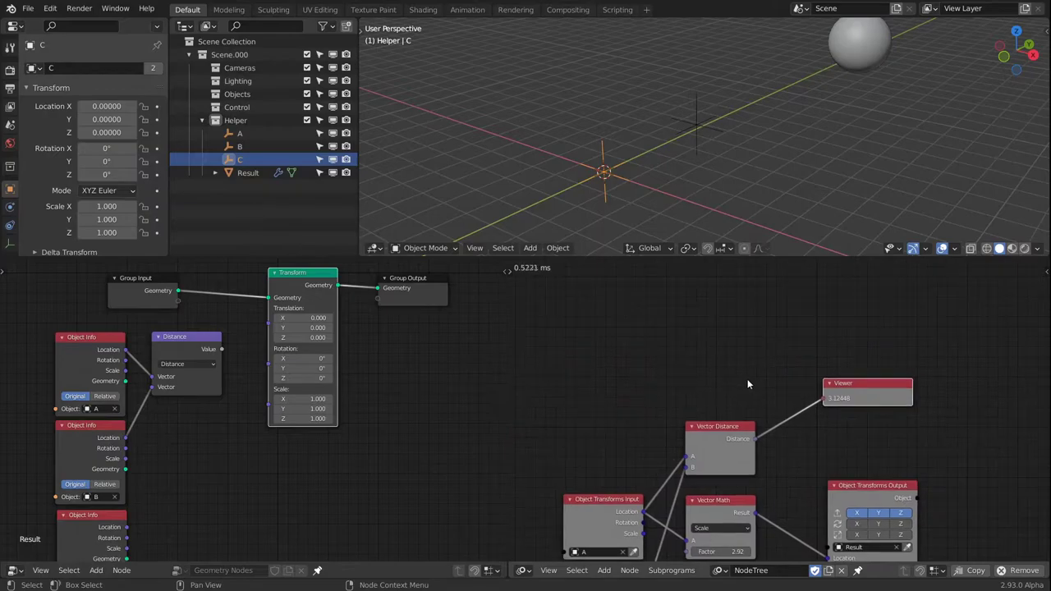
scroll(695, 391, up, 1)
key(shift+a)
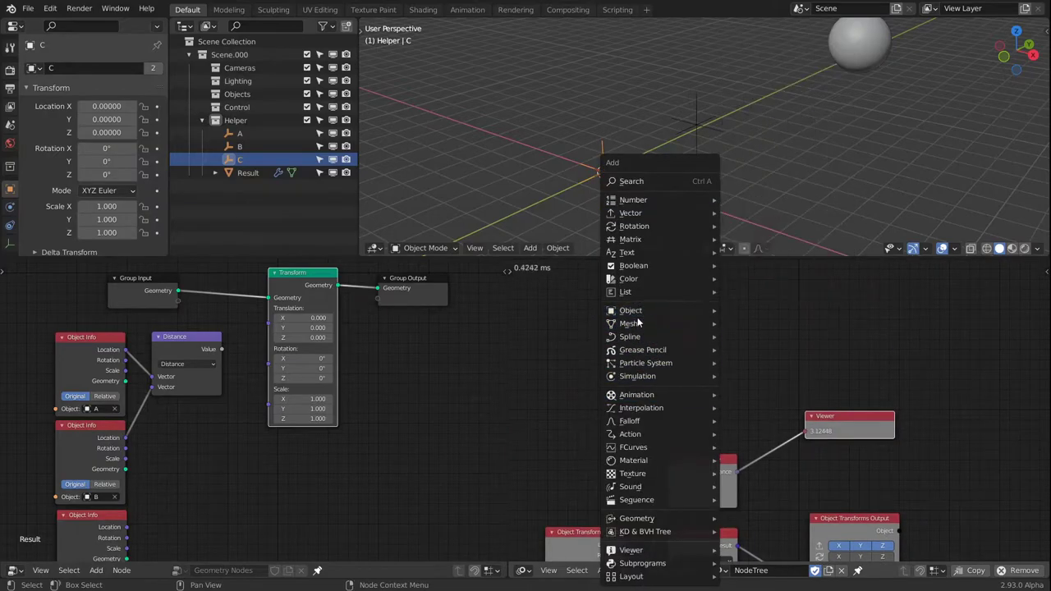
mouse_move(647, 345)
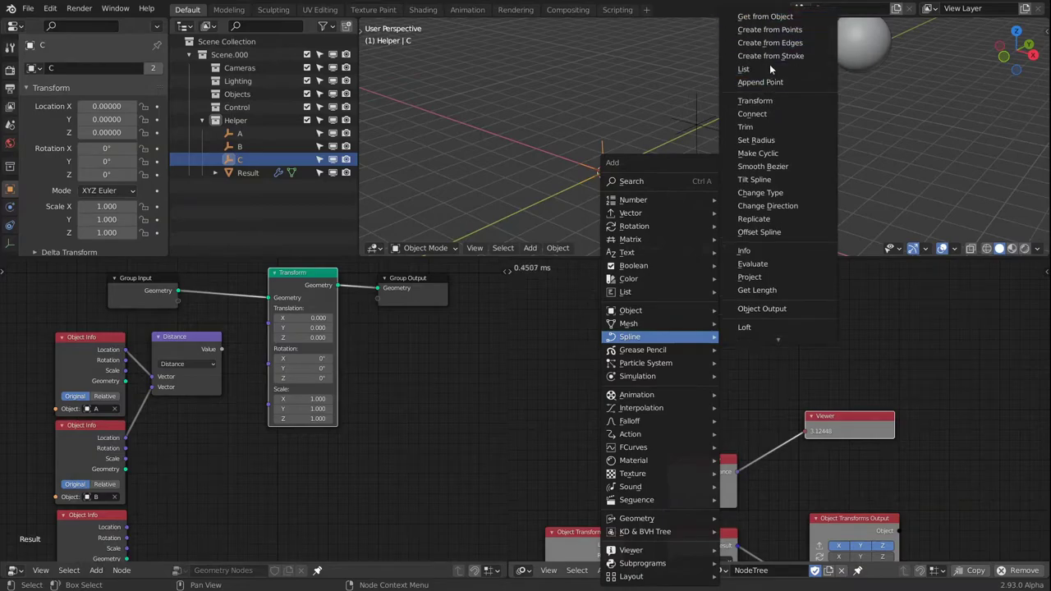
scroll(780, 49, up, 2)
scroll(781, 49, down, 2)
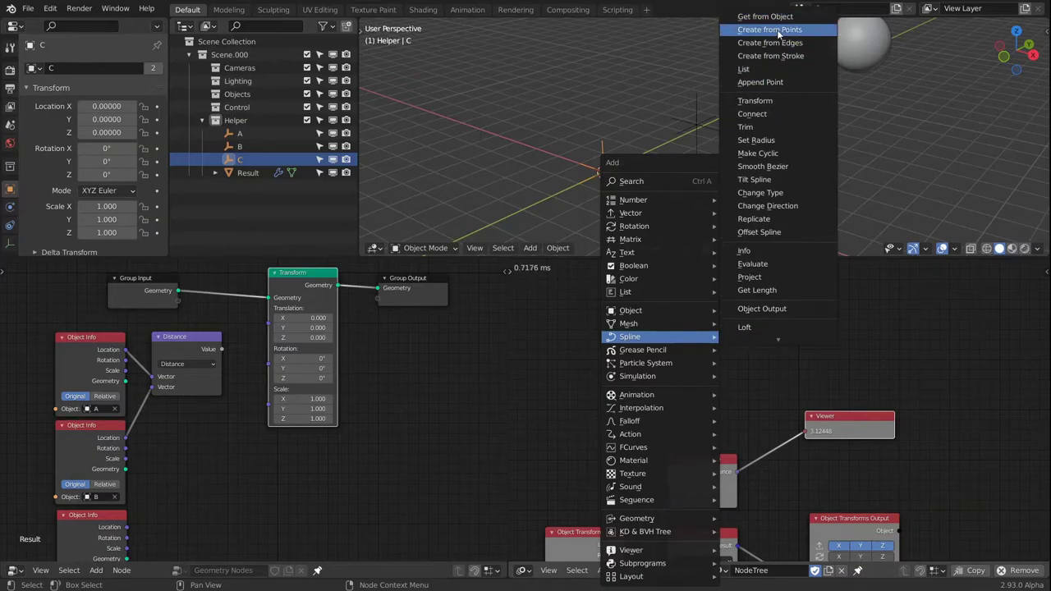
click(769, 30)
click(725, 275)
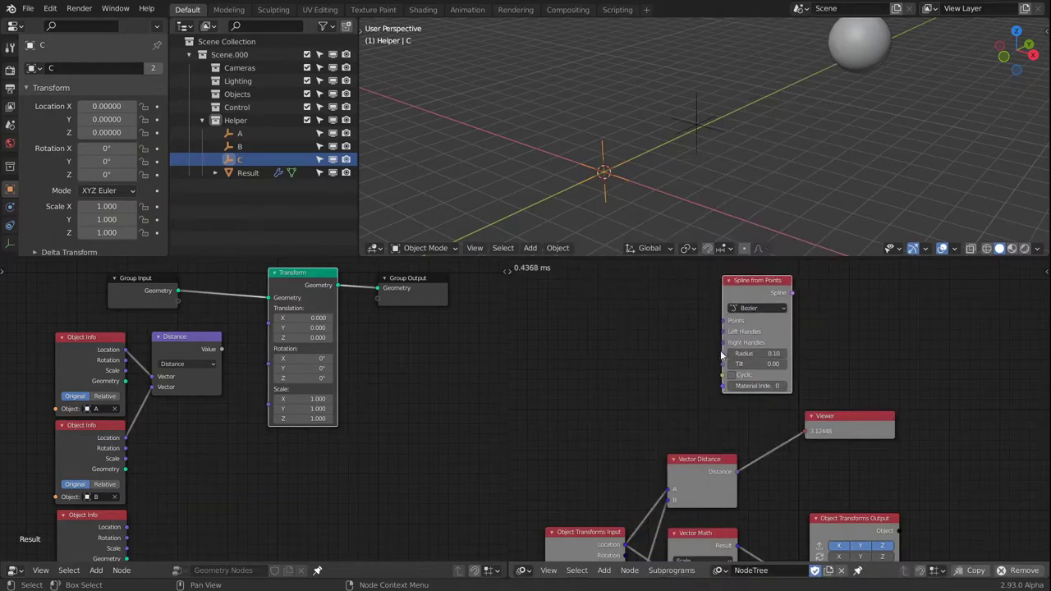
Create a vector list from the Locations of A and B and feed it into the Points input of Spline from Points
key(shift+a)
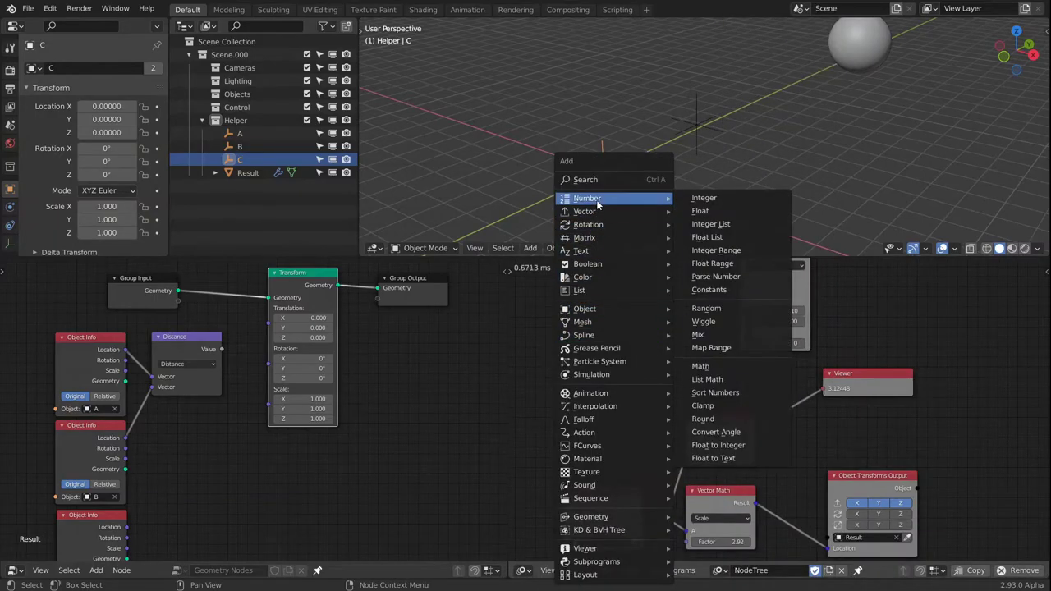
mouse_move(605, 290)
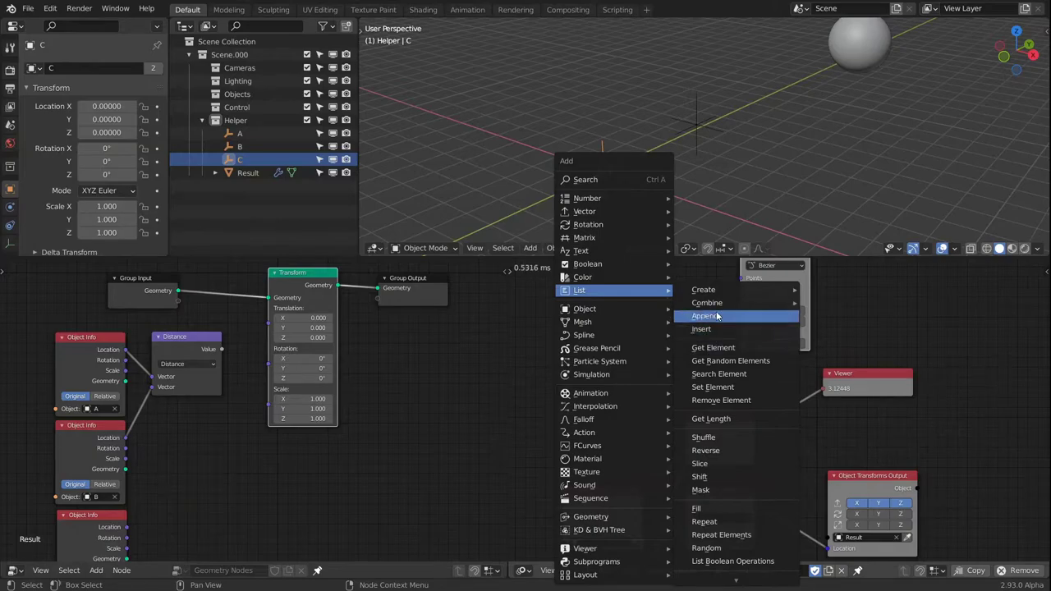
mouse_move(739, 290)
click(824, 331)
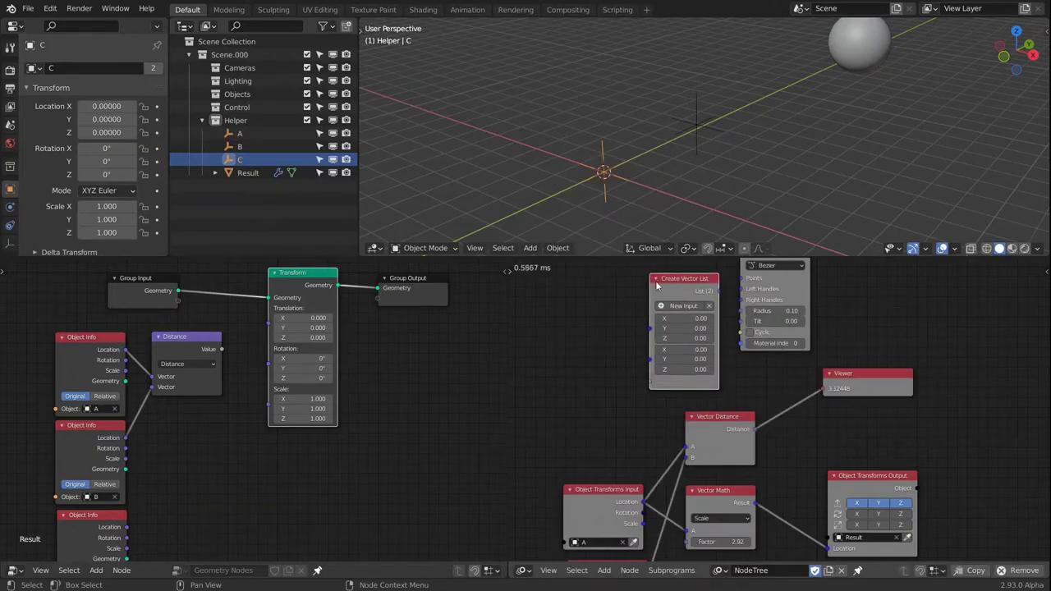
drag(643, 501, 650, 329)
scroll(669, 325, down, 1)
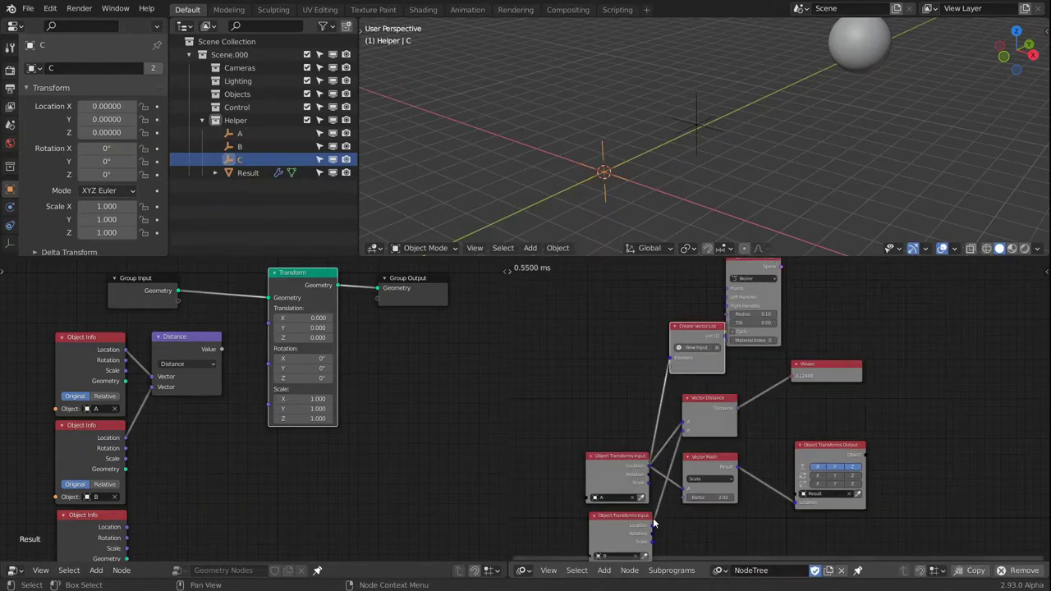
drag(650, 526, 733, 280)
scroll(673, 361, up, 1)
middle_drag(733, 281, 655, 354)
click(712, 324)
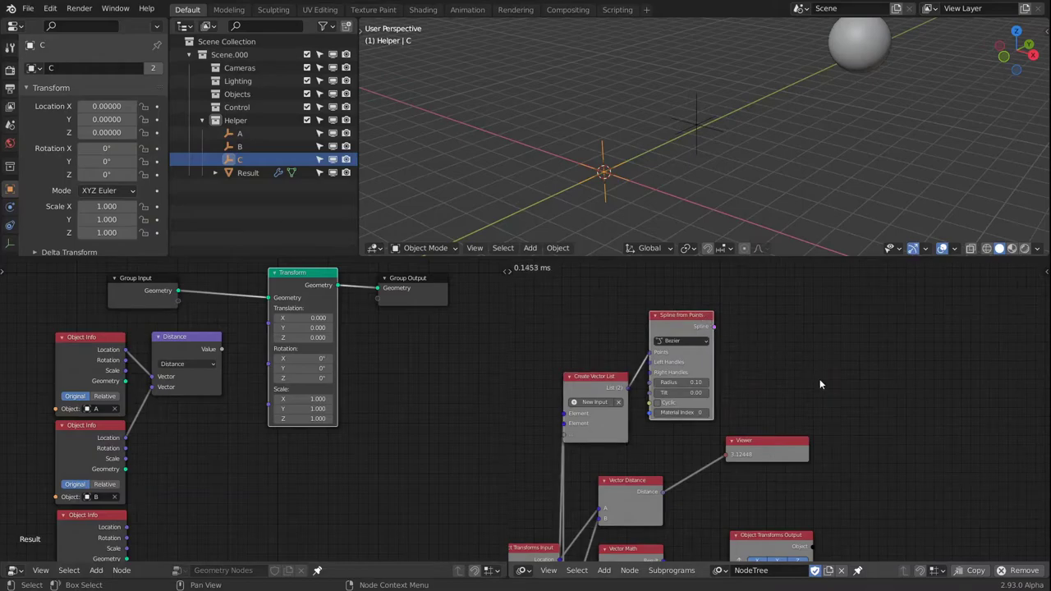
Add a Curve Object Output node, link the Spline output to it and create a new Target curve object for it
key(shift+a)
mouse_move(765, 329)
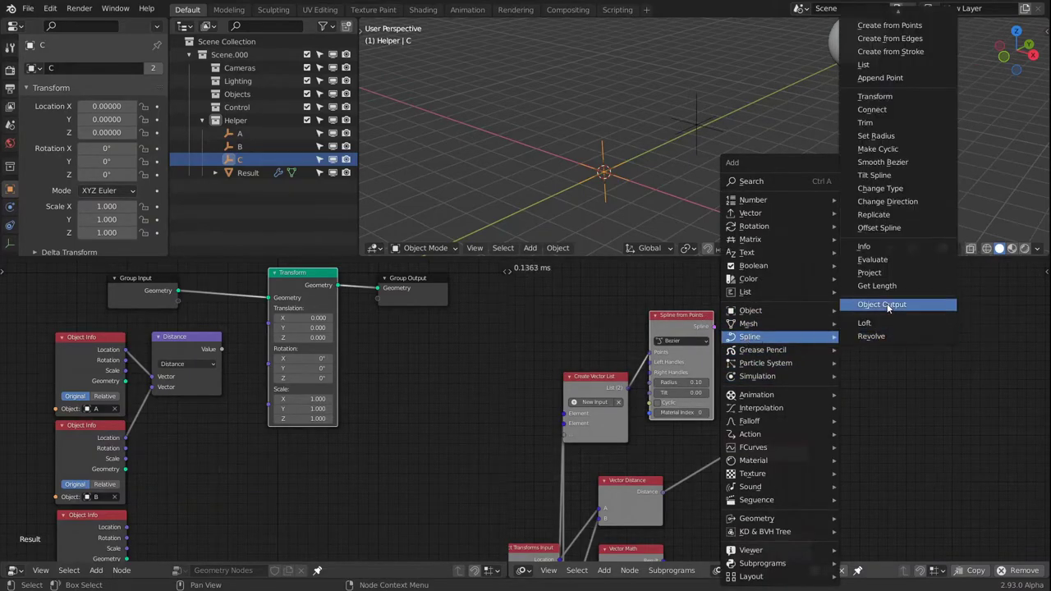
click(887, 308)
click(875, 311)
drag(713, 327, 788, 348)
click(851, 339)
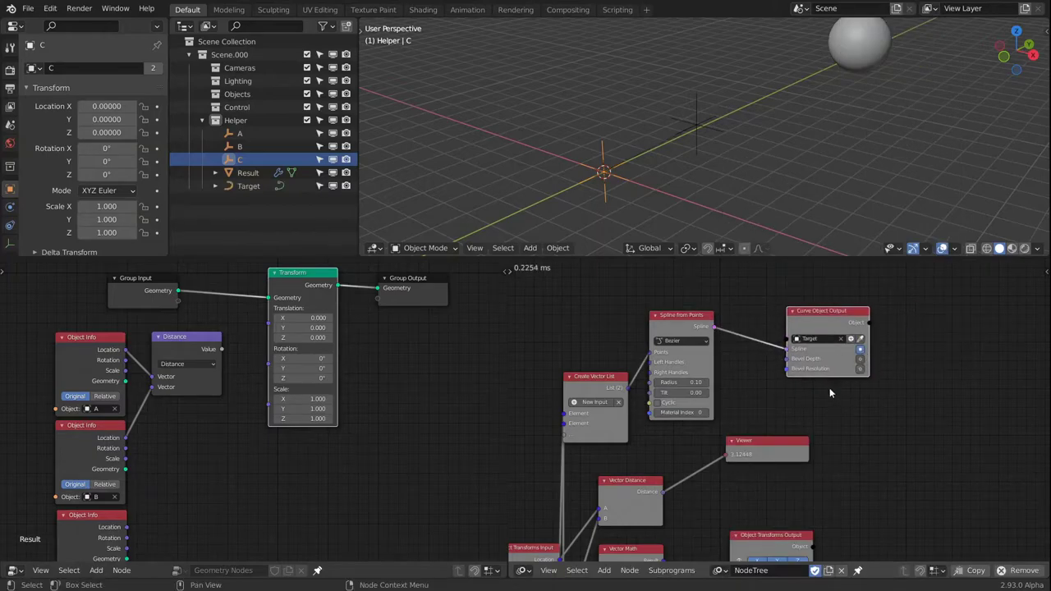
Enable Bevel Depth on the Curve Object Output node and set it to 1.00
middle_drag(685, 181, 819, 246)
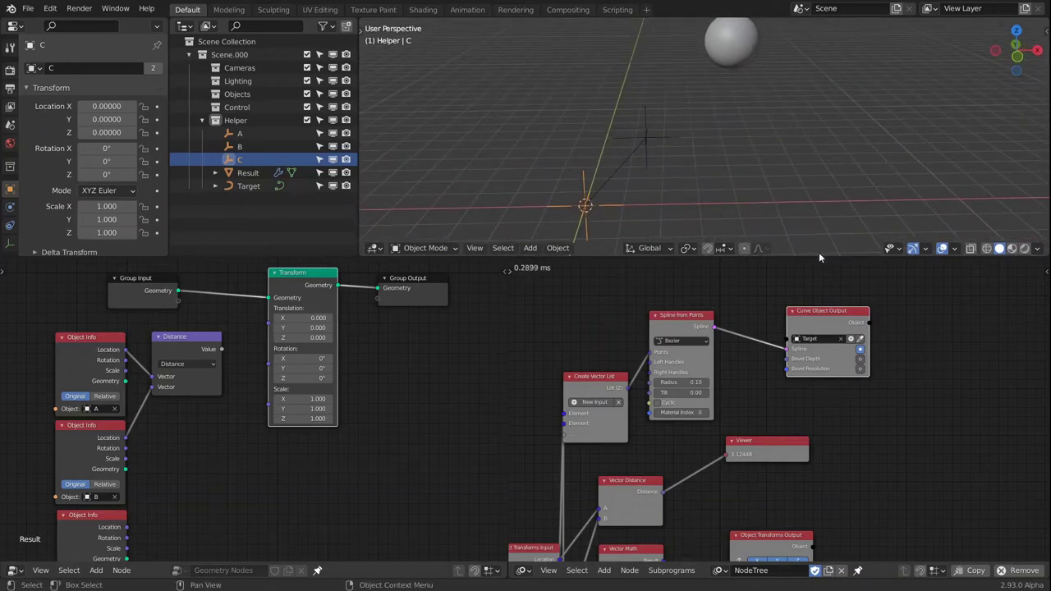
click(858, 362)
click(825, 359)
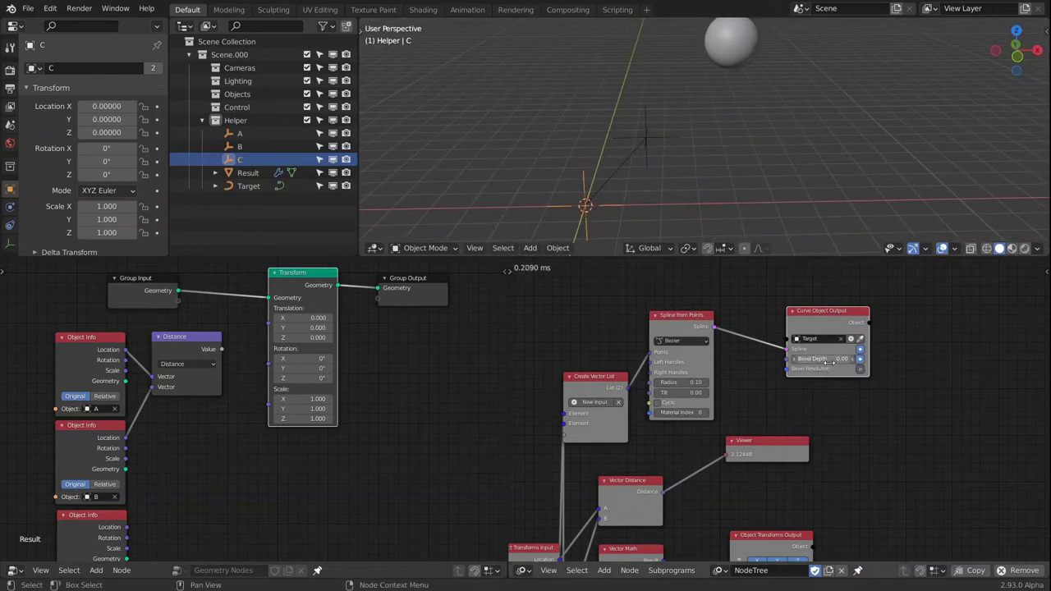
text(0.0)
key(Return)
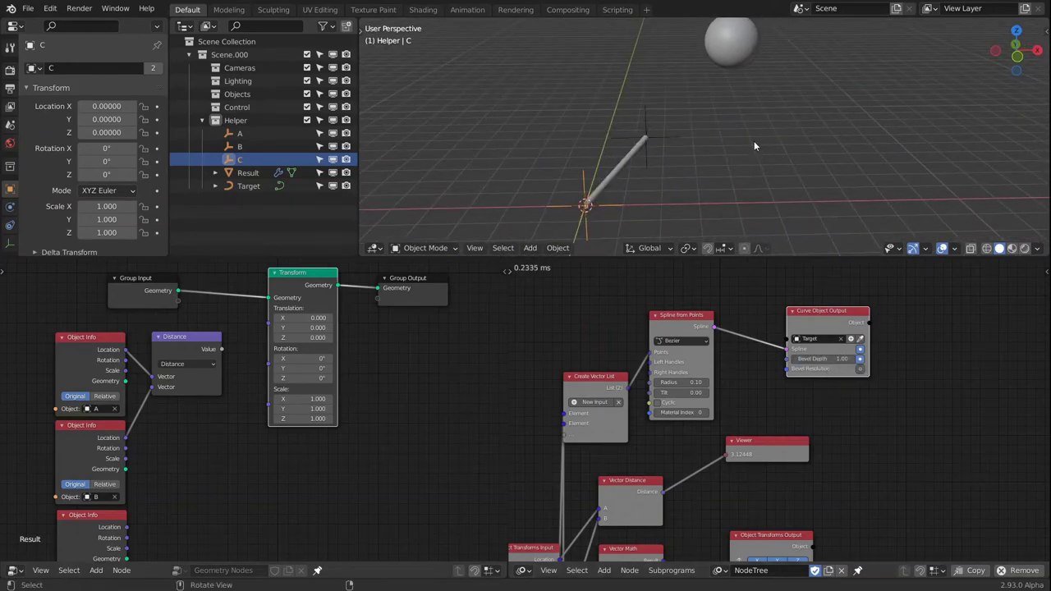
Hide empty C in the viewport so that only empties A and B can be picked
middle_drag(753, 140, 642, 160)
click(655, 159)
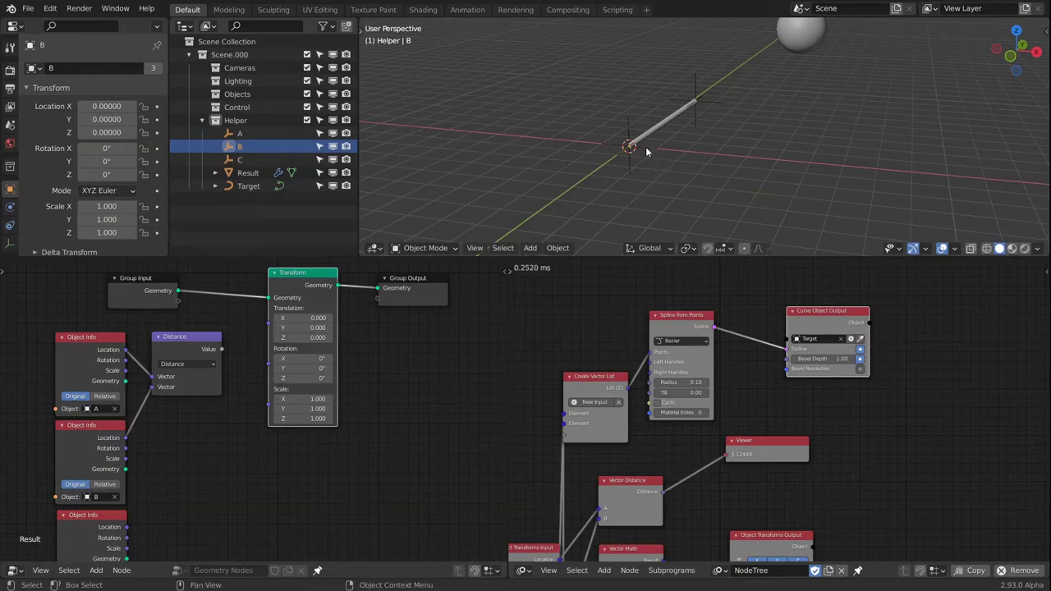
click(663, 156)
key(g)
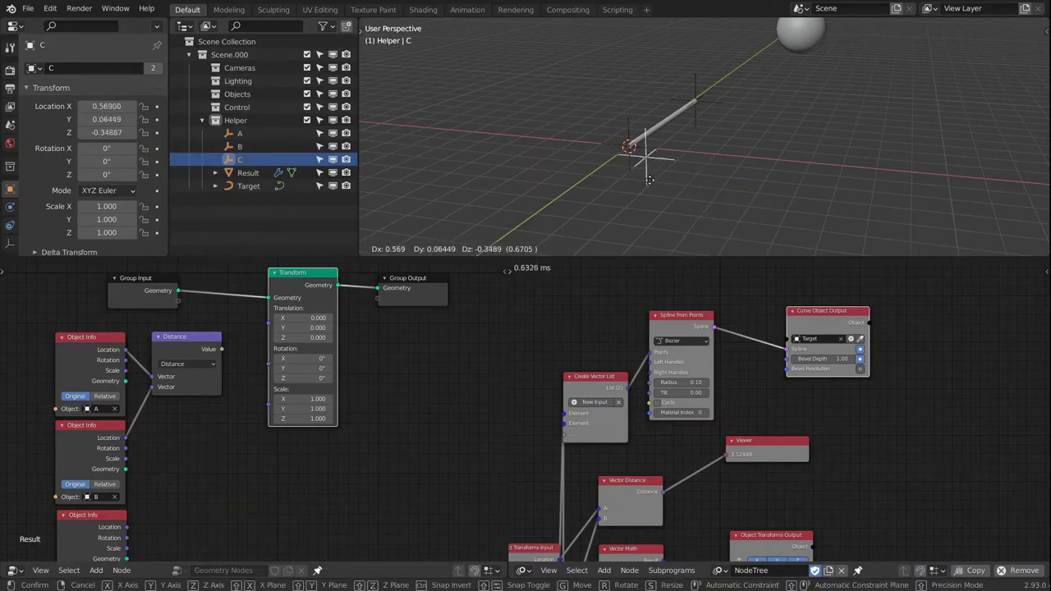
key(Escape)
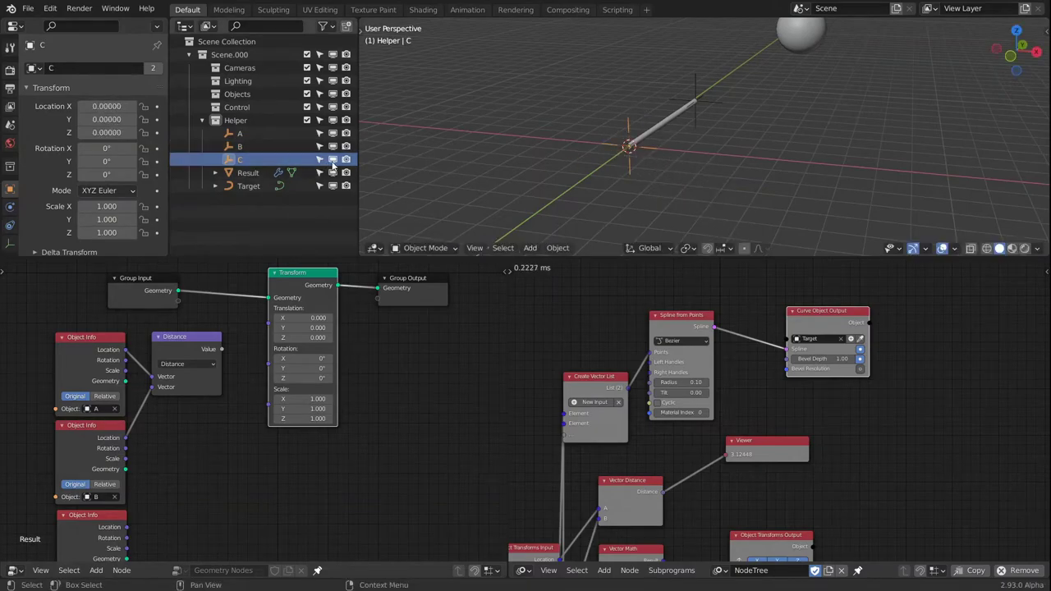
click(332, 160)
Move empty B away from the origin to about X 10.78, Y 3.87, Z 2.04
click(649, 147)
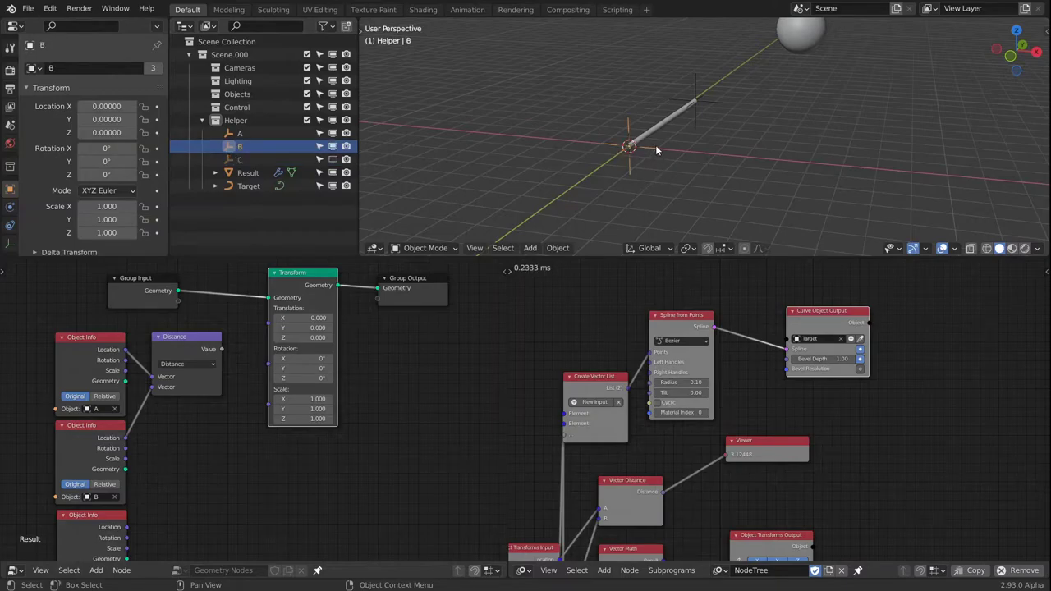
key(g)
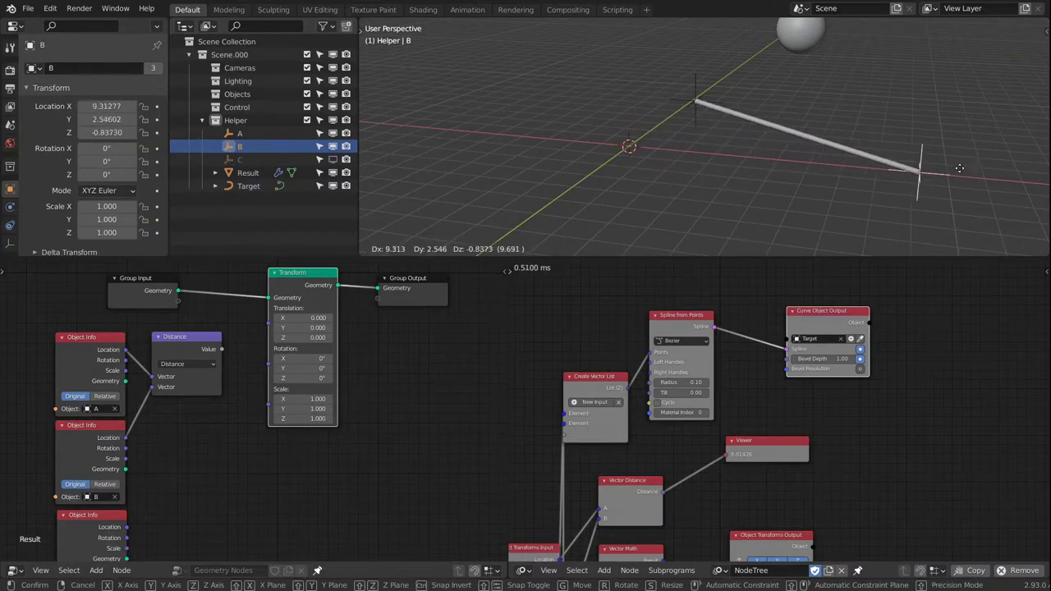
click(1008, 82)
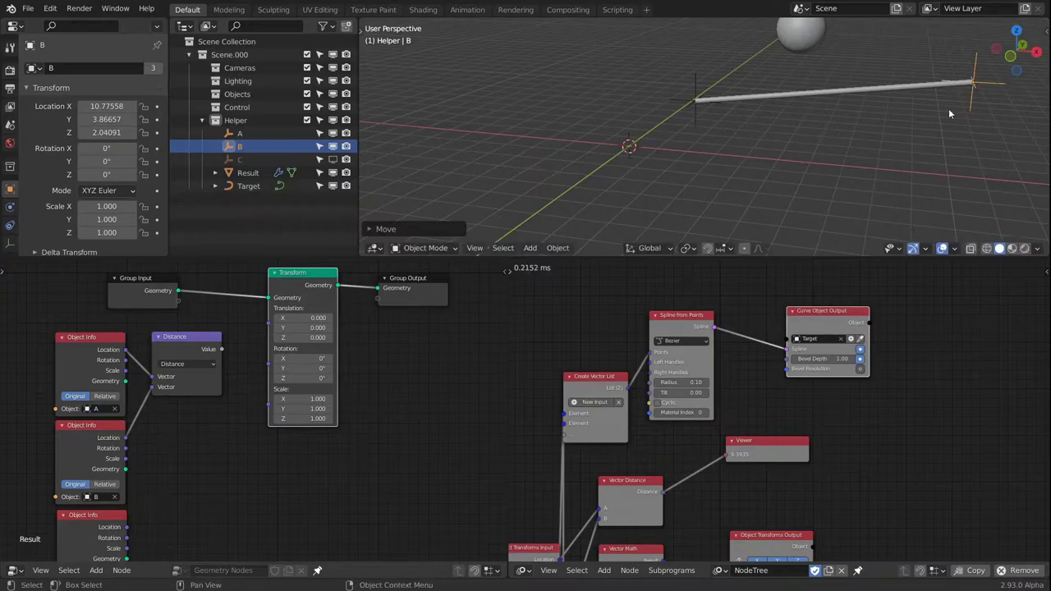
middle_drag(948, 108, 768, 119)
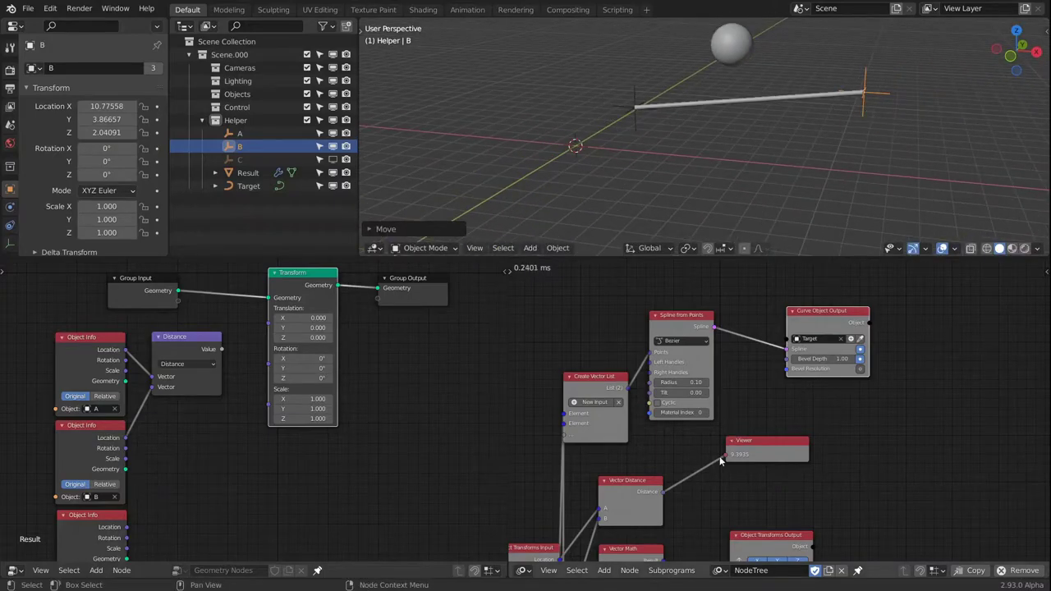
middle_drag(802, 302, 815, 207)
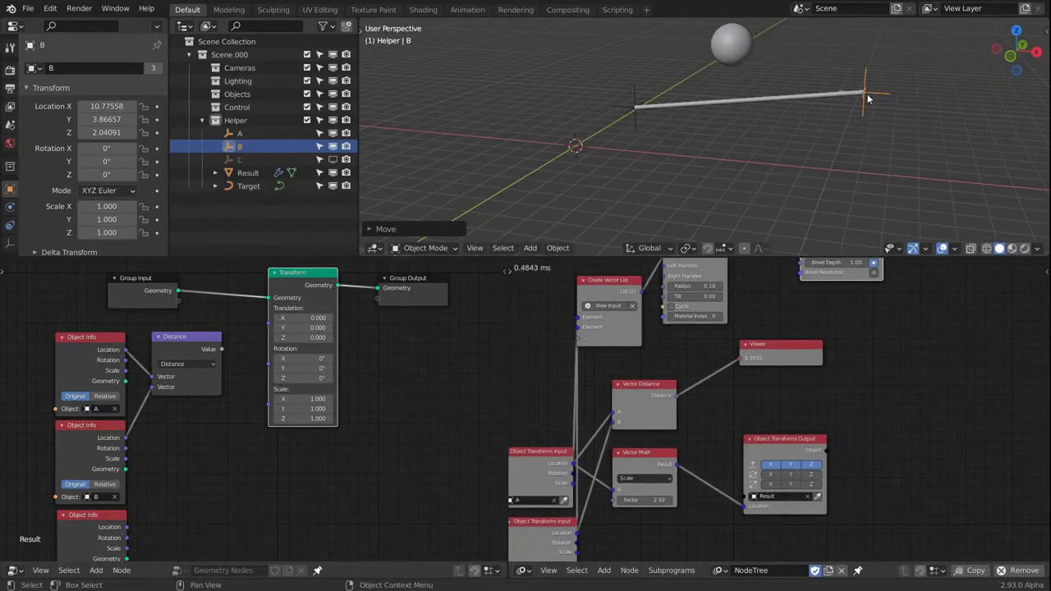
Set the operation of the vector math node in the Geometry Nodes tree to Length
scroll(782, 373, up, 2)
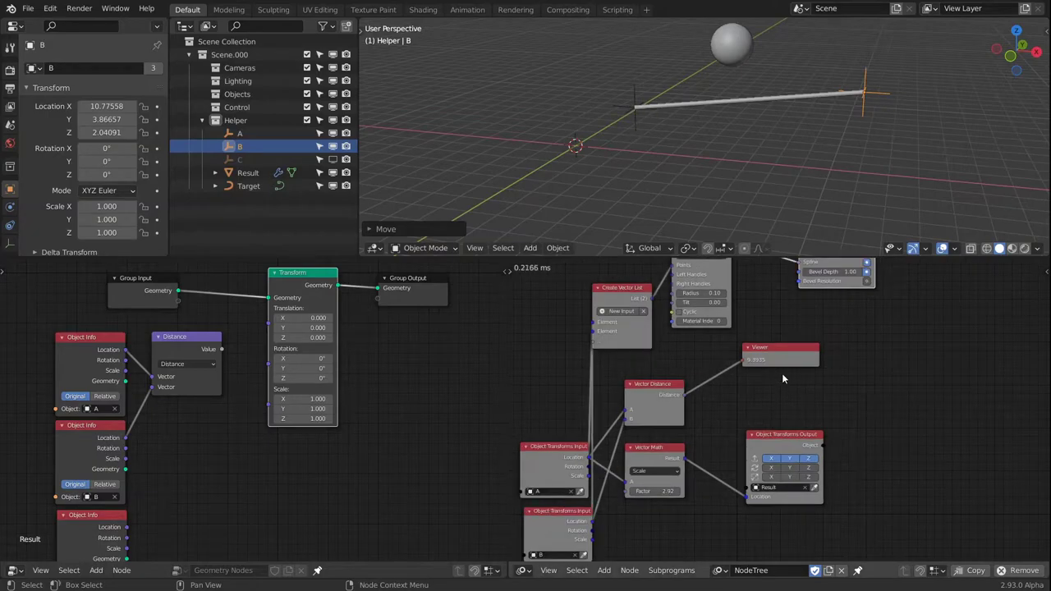
scroll(714, 386, down, 3)
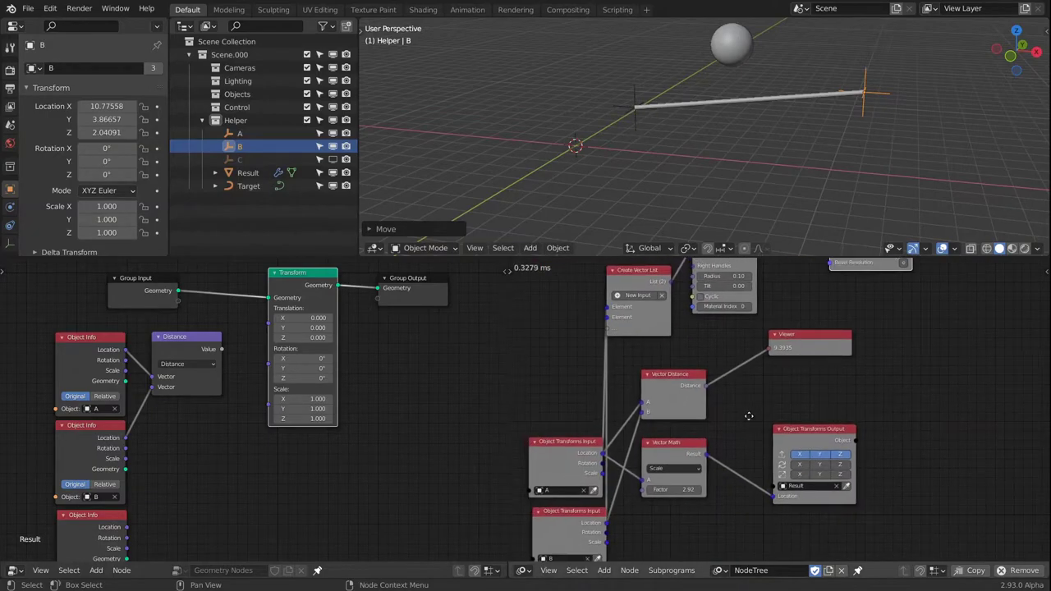
scroll(759, 365, up, 1)
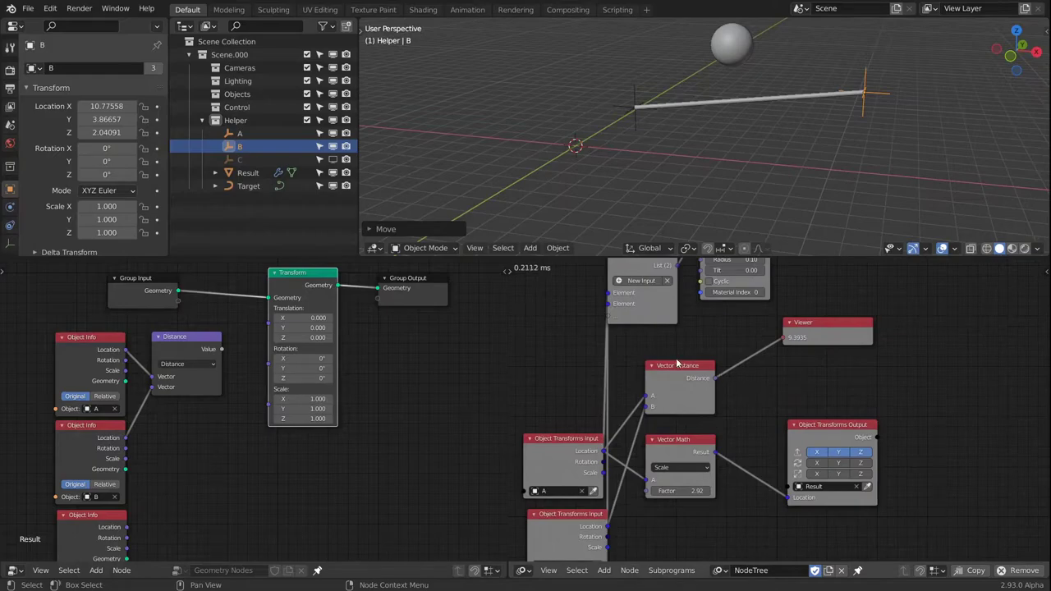
middle_drag(776, 409, 764, 377)
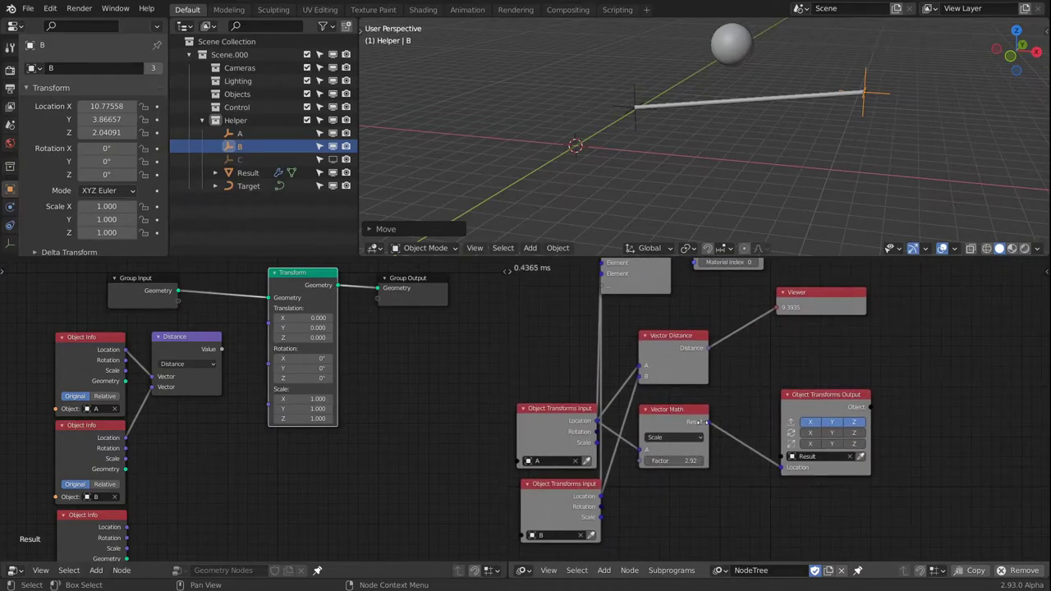
click(175, 363)
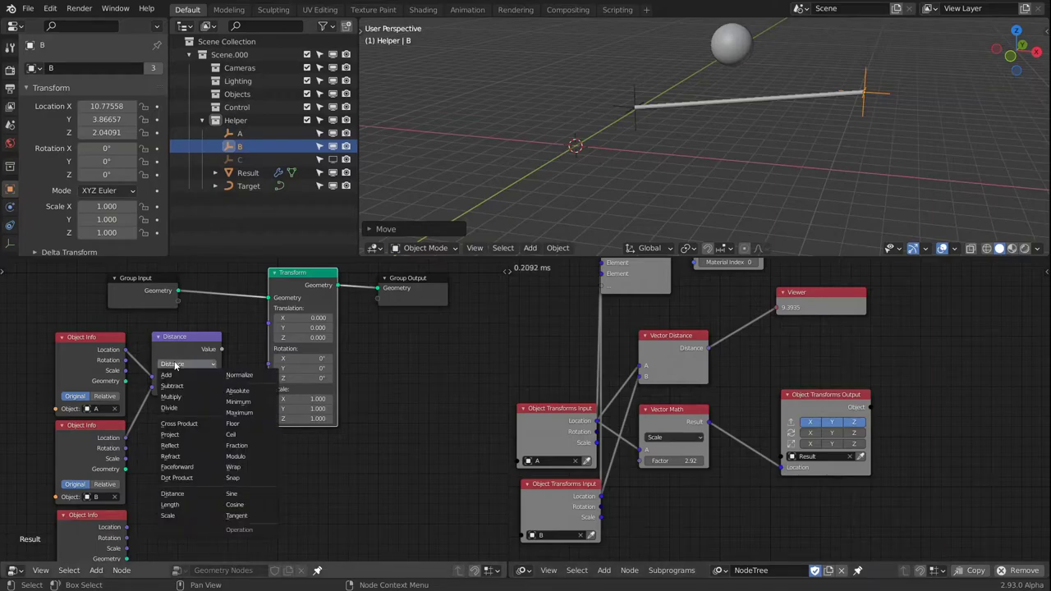
click(173, 505)
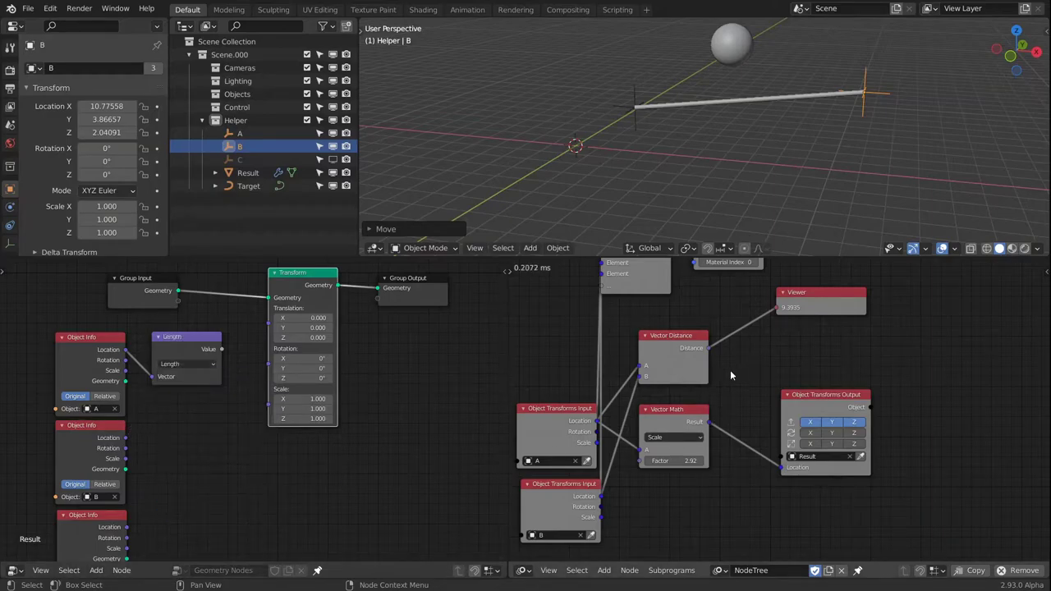
Add a Vector Length node beside the Vector Distance node in the Animation Nodes tree
middle_drag(750, 363, 724, 372)
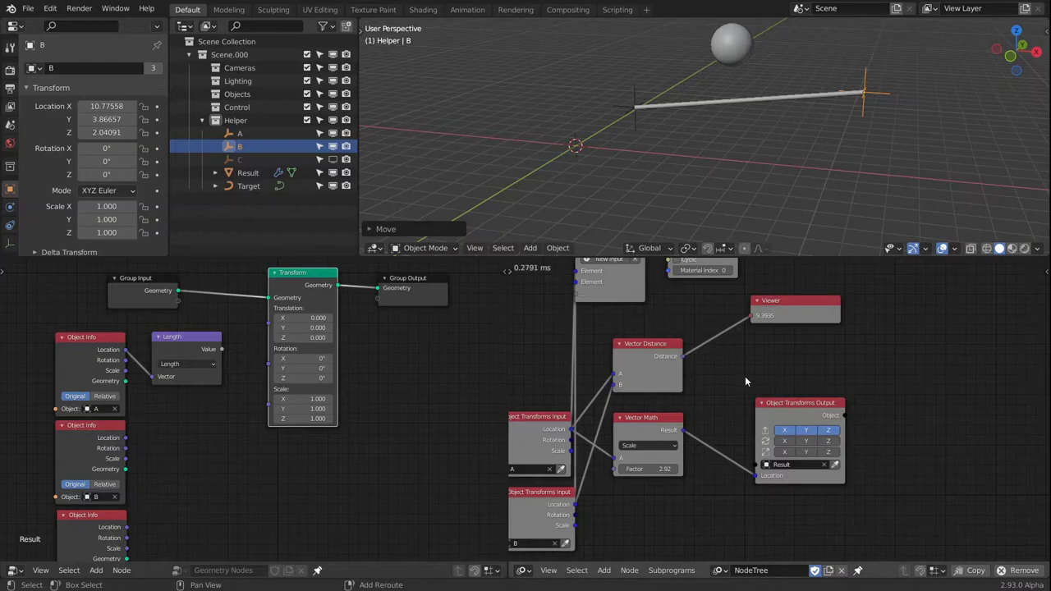
key(shift+a)
mouse_move(683, 310)
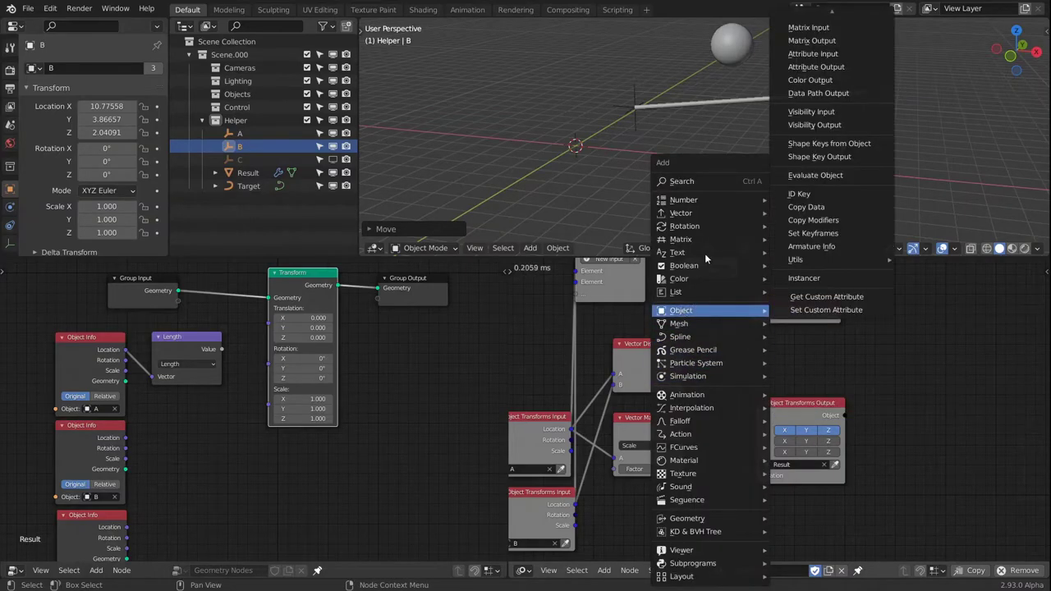
mouse_move(686, 216)
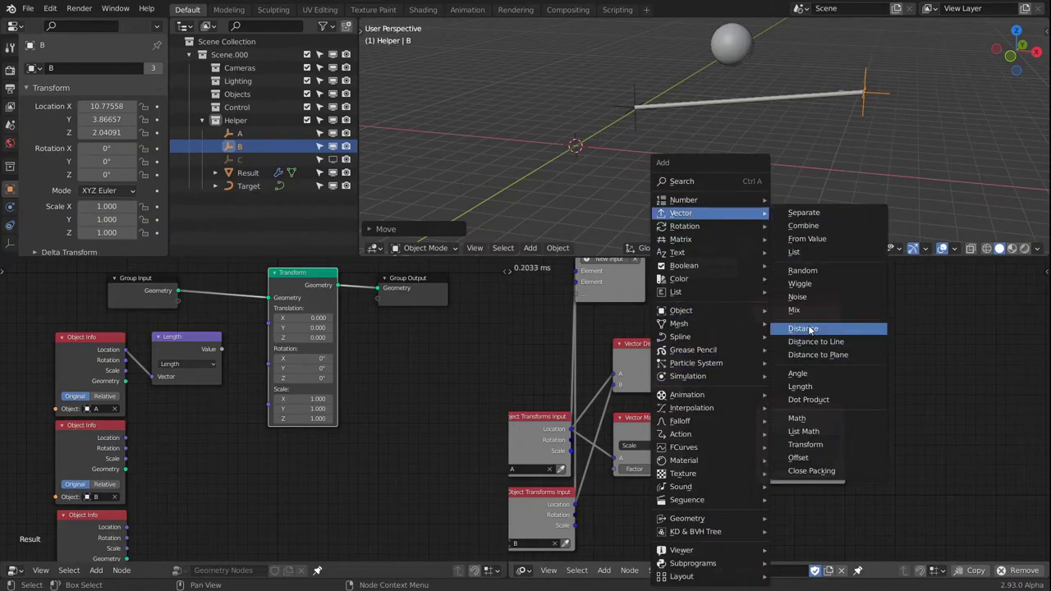
click(800, 389)
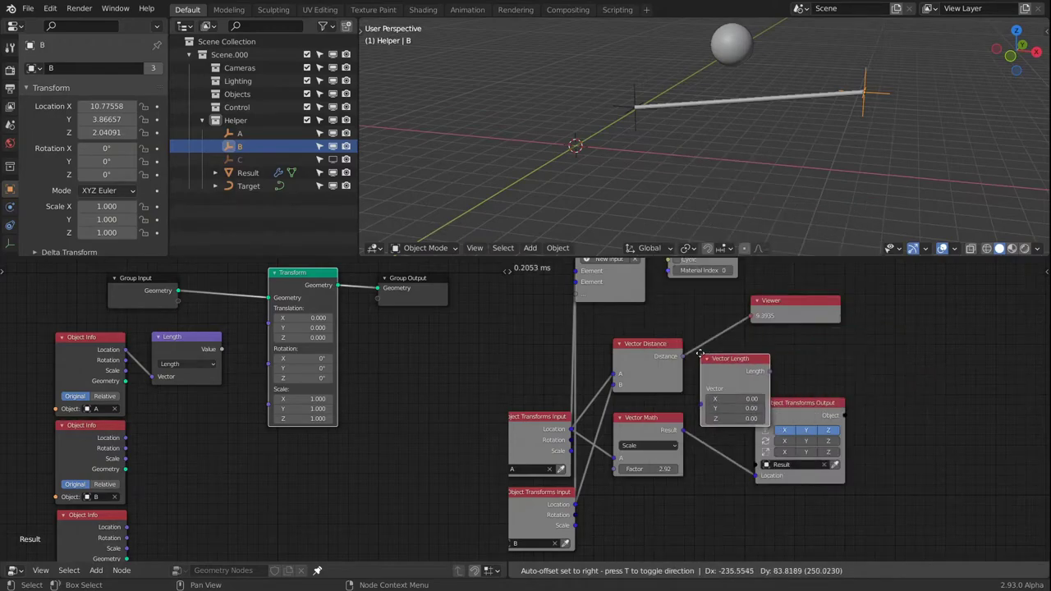
click(697, 350)
Wire Vector Length between A's Location and the Viewer, and delete the Vector Distance node
drag(564, 431, 700, 399)
click(663, 359)
key(x)
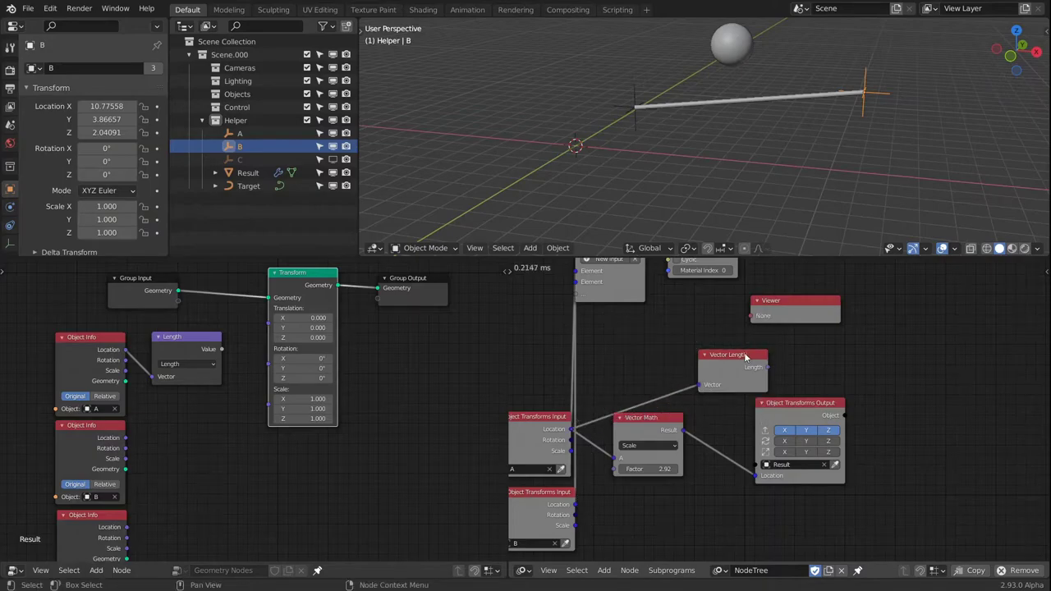
drag(766, 376, 752, 319)
Unlink both elements of Create Vector List and feed only A's Location into its second element
middle_drag(750, 356, 744, 435)
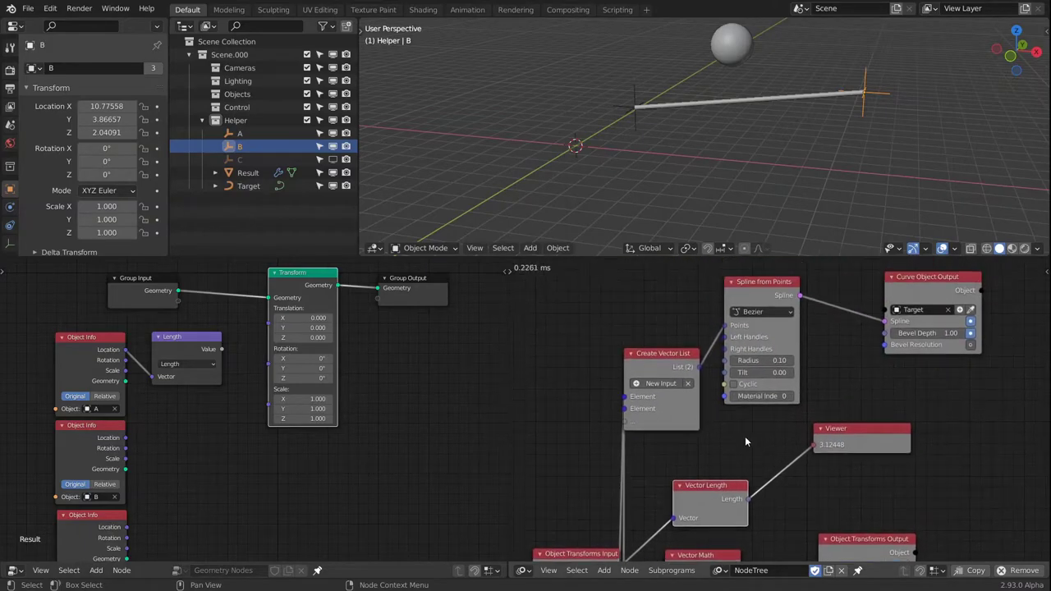
drag(623, 400, 611, 506)
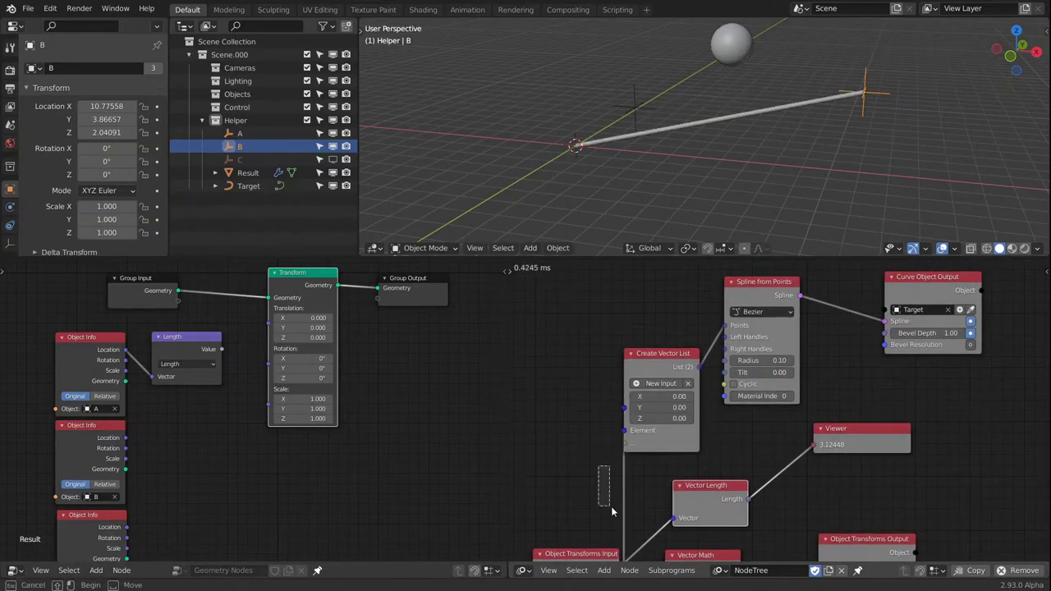
drag(621, 437, 623, 490)
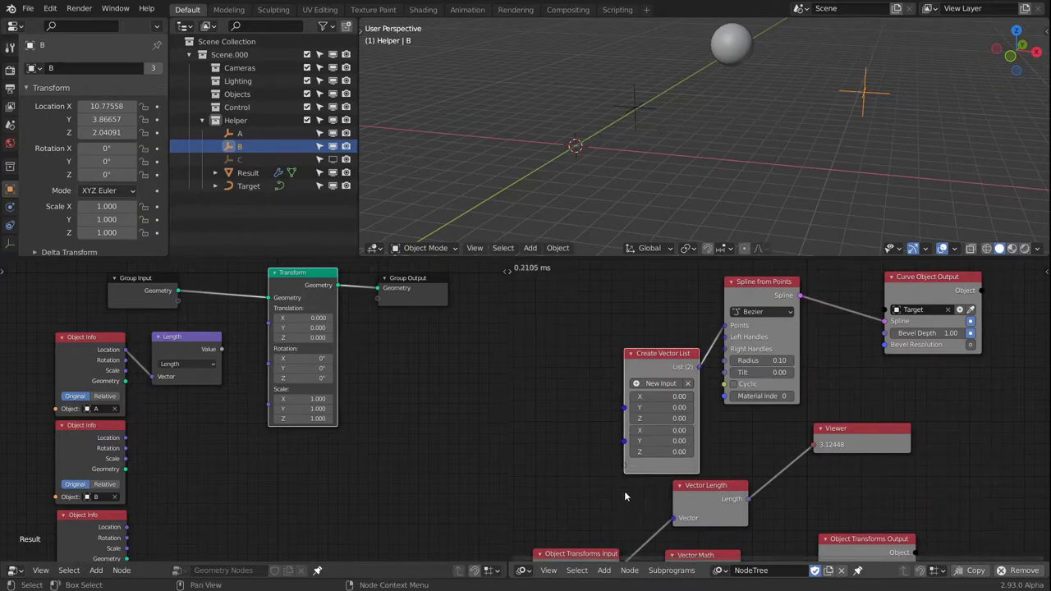
shift+scroll(624, 485, down, 3)
key(g)
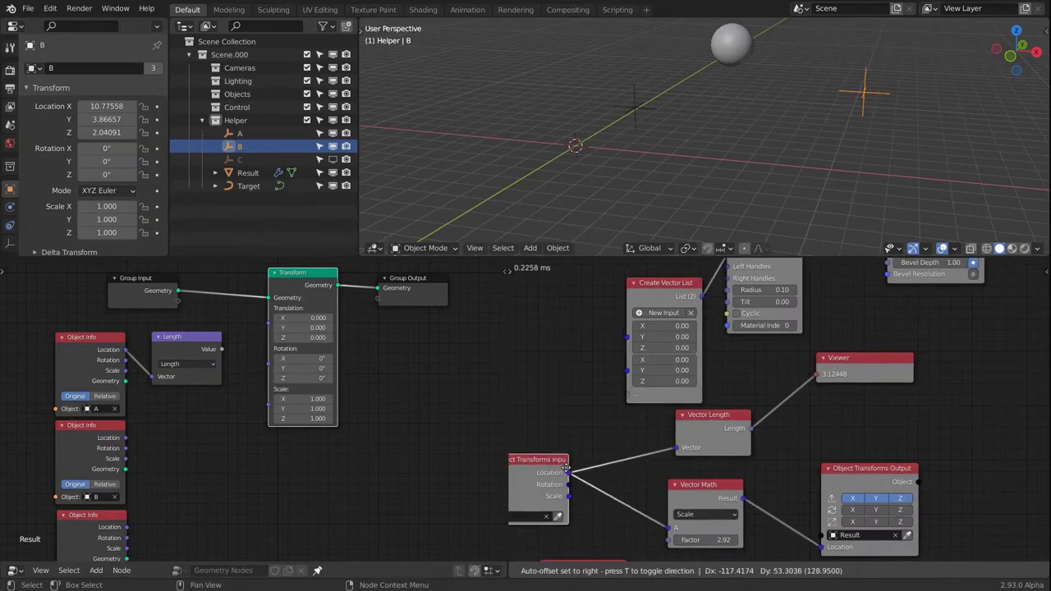
click(590, 478)
drag(581, 467, 627, 370)
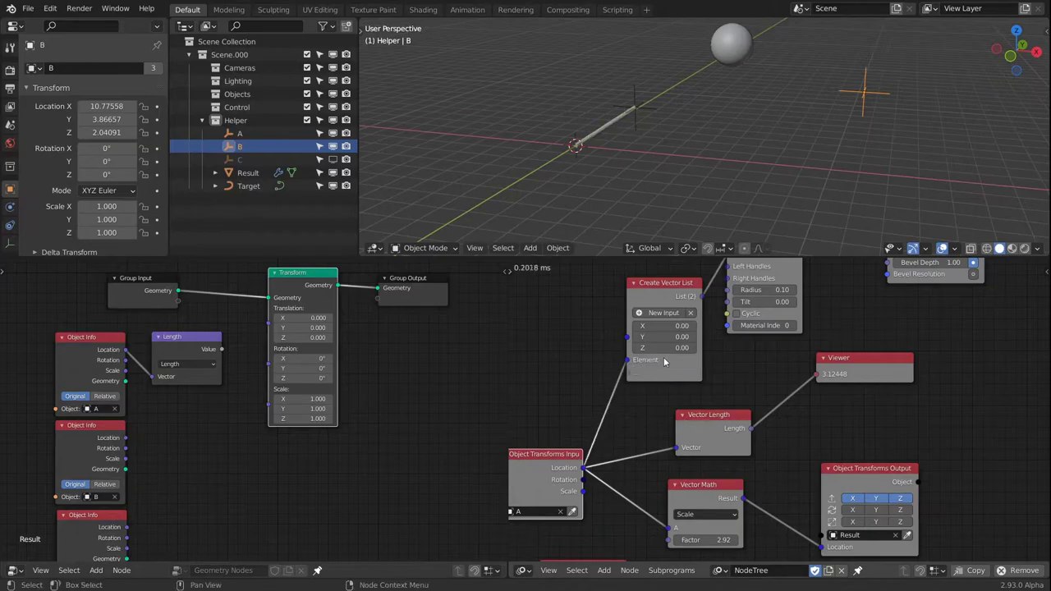
Unlink the Location input of the Object Transforms Output node and hide the Result sphere in the viewport
middle_drag(692, 172, 784, 166)
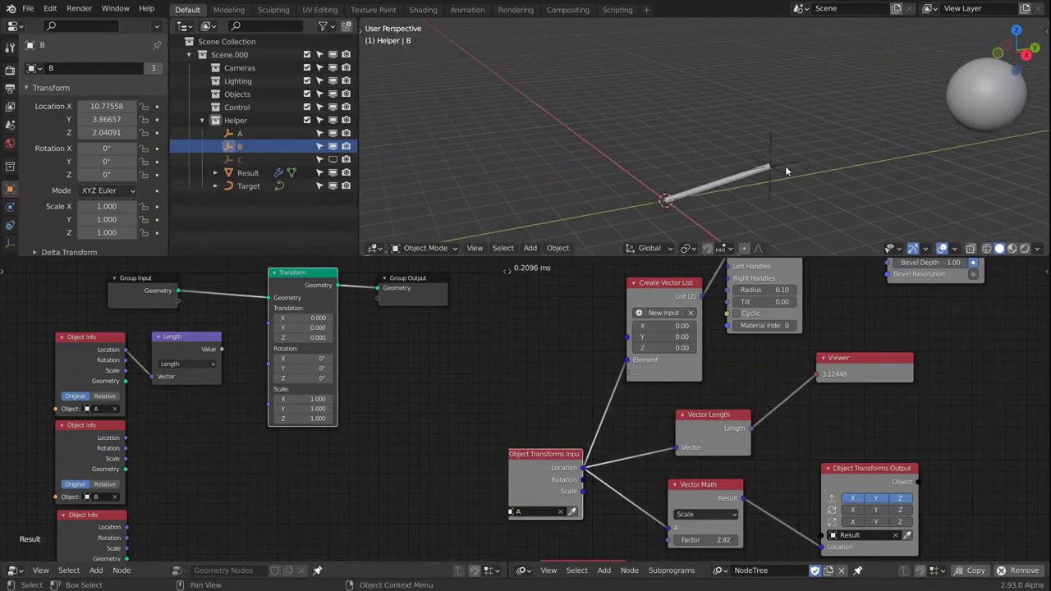
middle_drag(791, 489, 780, 428)
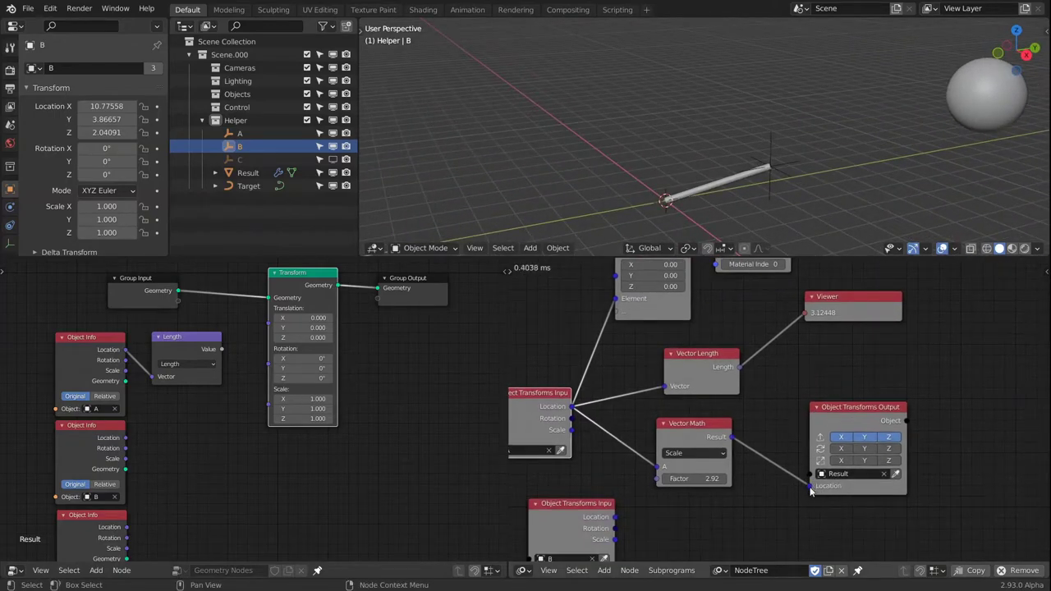
drag(807, 490, 771, 450)
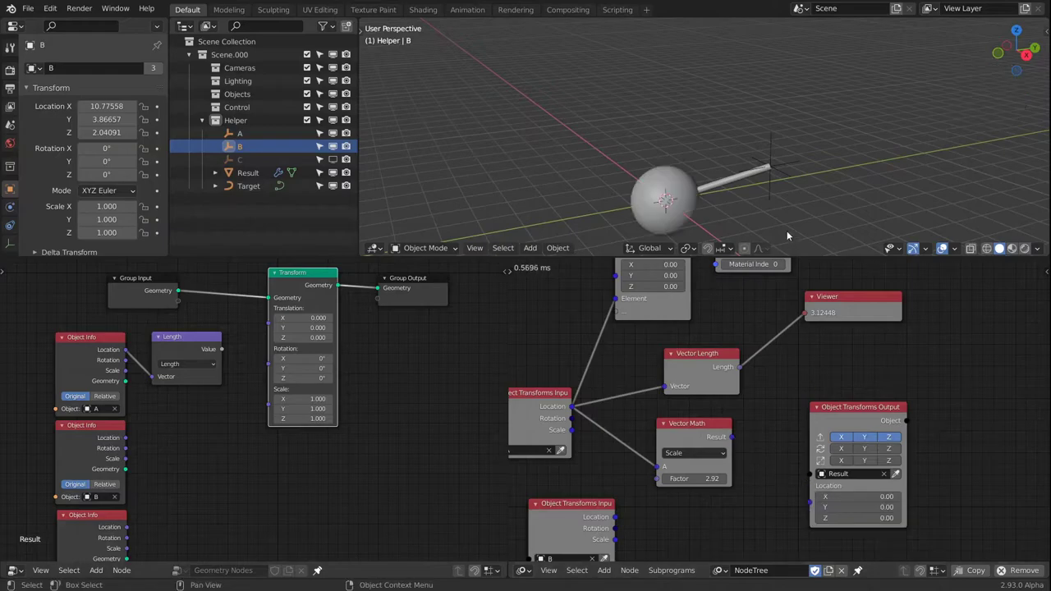
middle_drag(787, 231, 667, 214)
click(666, 213)
key(h)
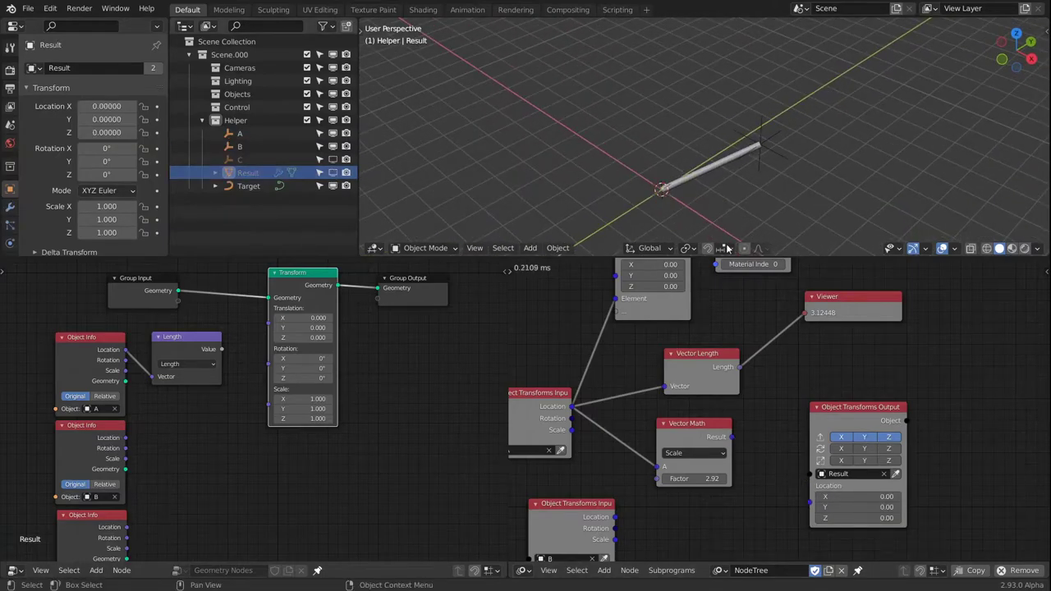
Move empty A to several positions, ending at about X 4.34, Y 5.32, Z 1.31
middle_drag(725, 243, 805, 122)
click(785, 111)
middle_drag(810, 194, 789, 160)
key(g)
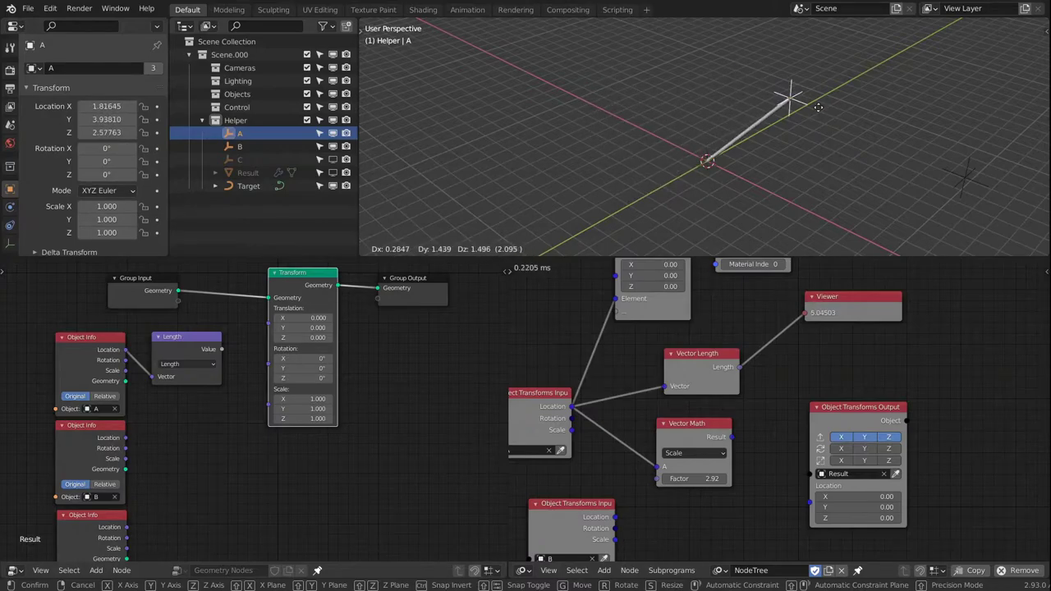
click(858, 147)
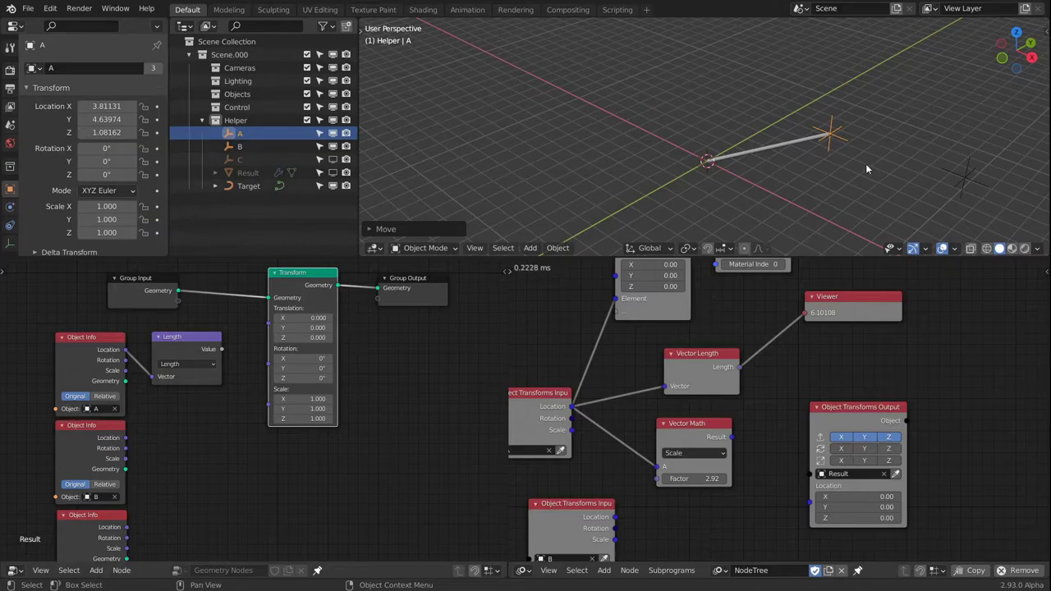
key(g)
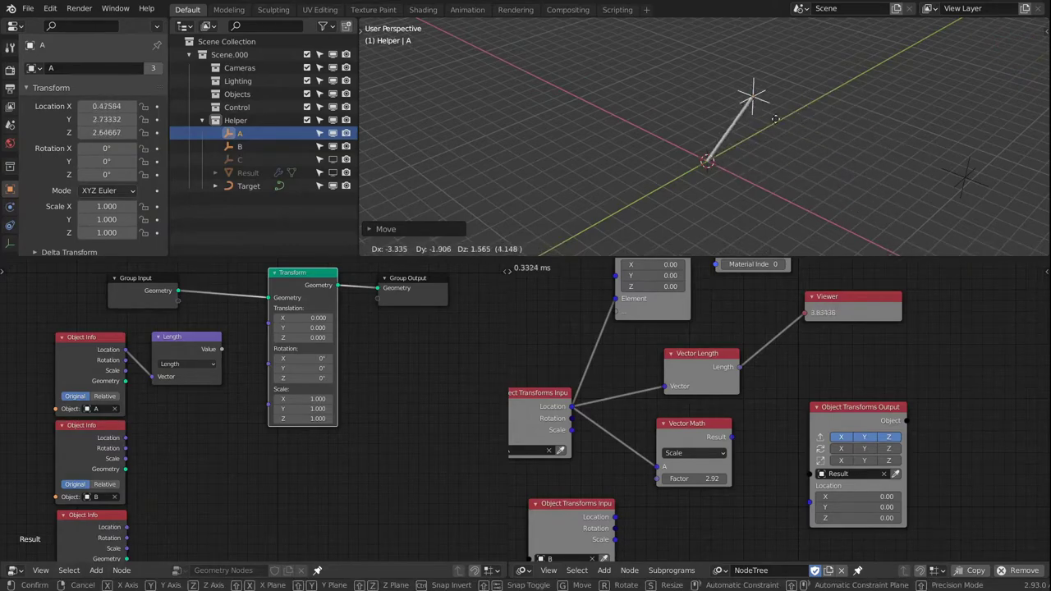
click(888, 147)
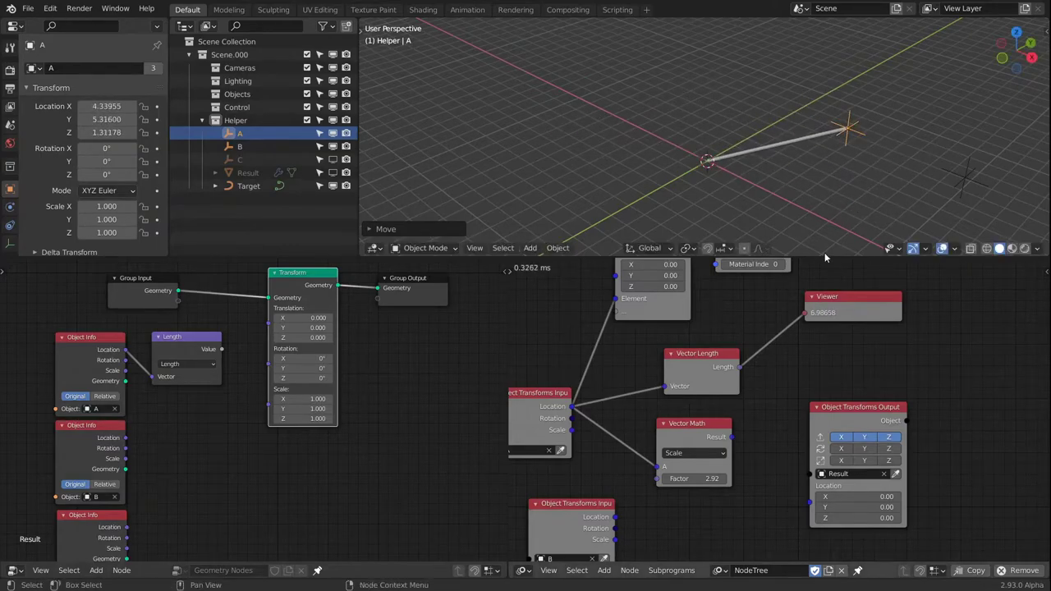
Shift the Spline from Points node slightly farther from the Create Vector List node
middle_drag(758, 327, 723, 377)
shift+middle_drag(855, 131, 770, 114)
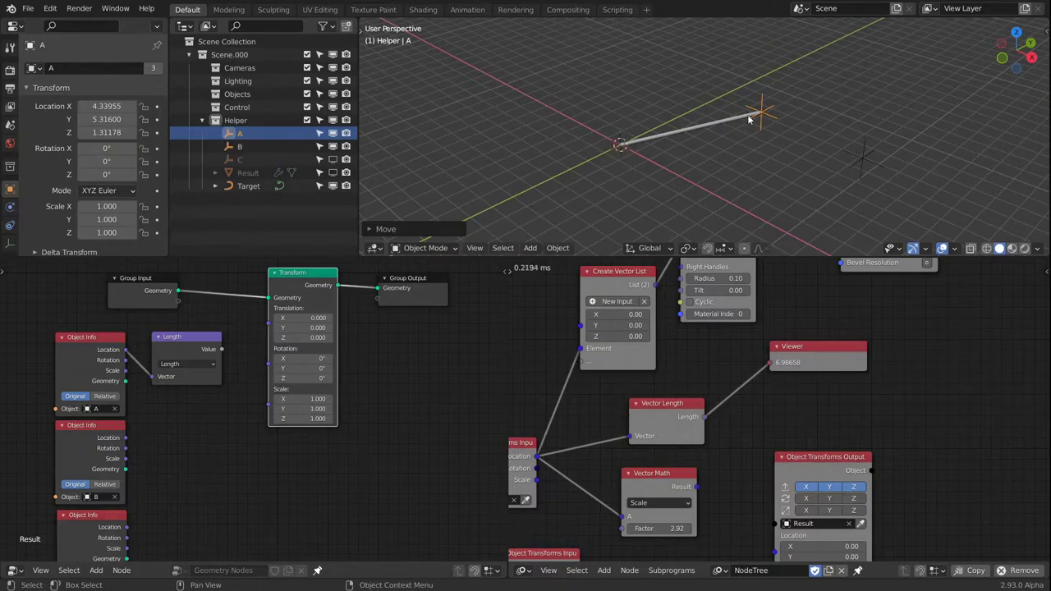
scroll(801, 328, down, 2)
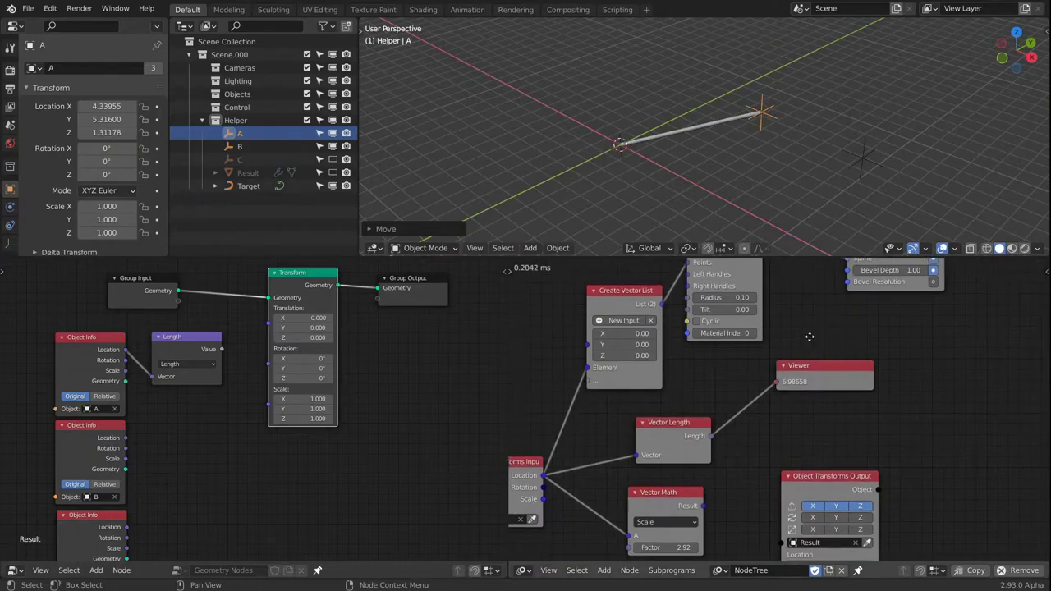
drag(749, 288, 769, 293)
middle_drag(795, 166, 764, 144)
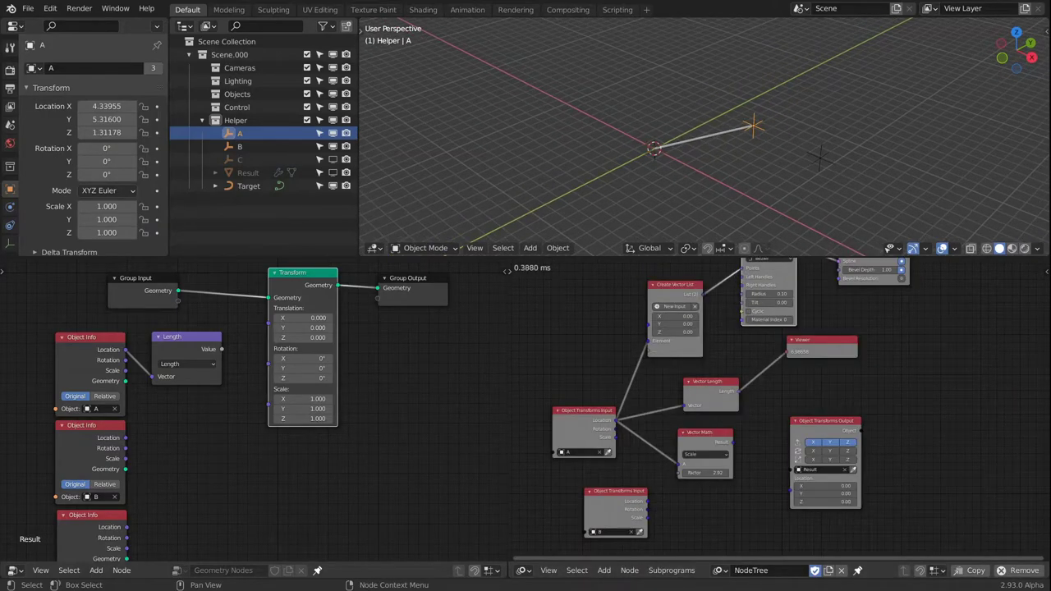
Set the operation of the vector math node in the Geometry Nodes tree to Dot Product
middle_drag(678, 454, 669, 406)
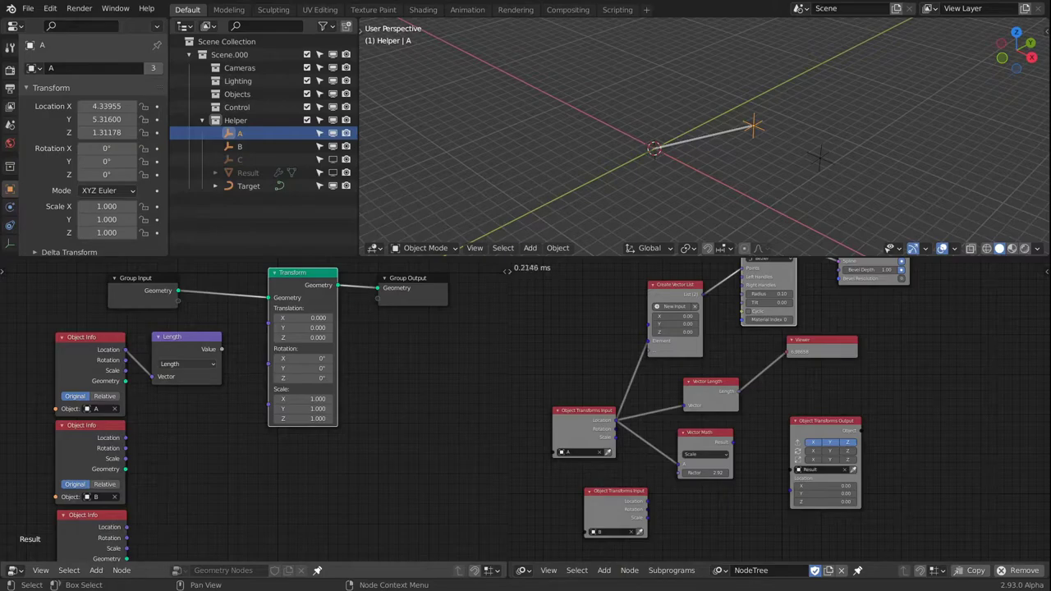
click(186, 365)
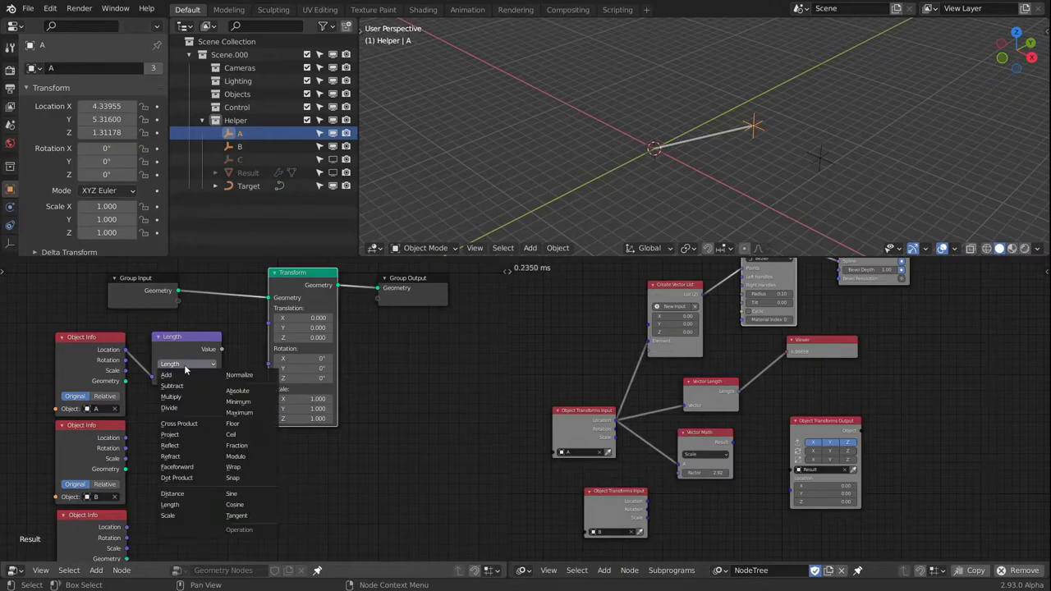
click(184, 479)
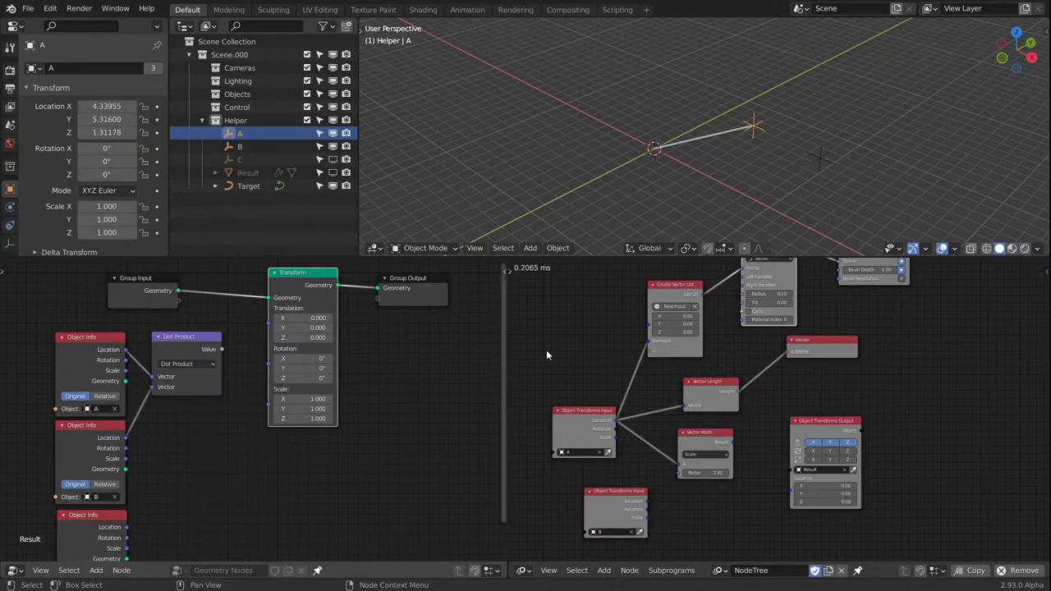
Select the Create Vector List, Spline from Points and Curve Object Output nodes in the Animation Nodes tree
middle_drag(687, 345, 650, 399)
drag(625, 314, 825, 376)
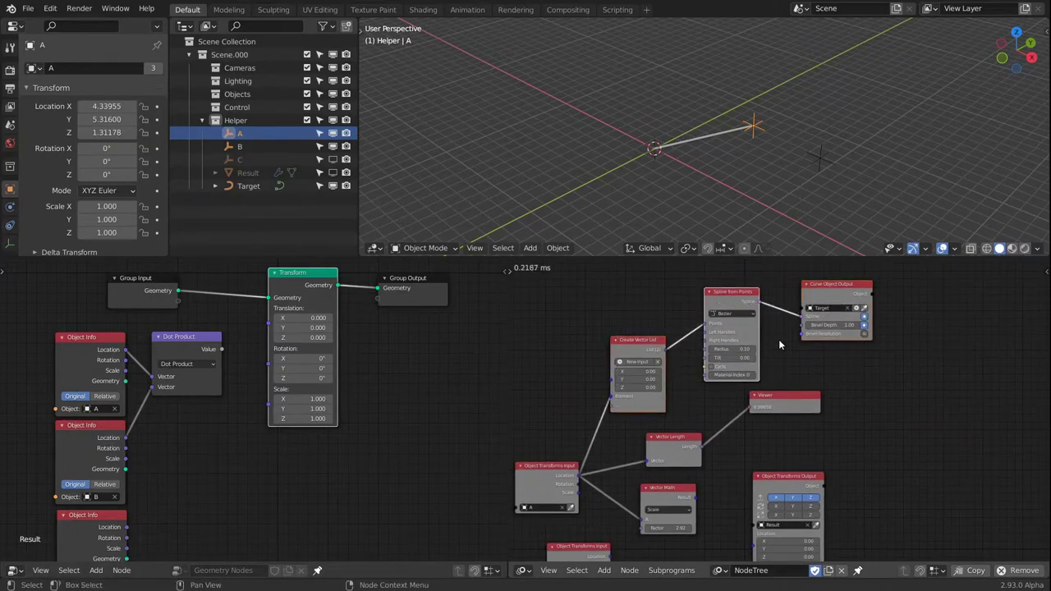
Delete the Create Vector List, Spline from Points and Curve Object Output nodes, and remove the Target object from the scene
key(x)
click(248, 187)
key(x)
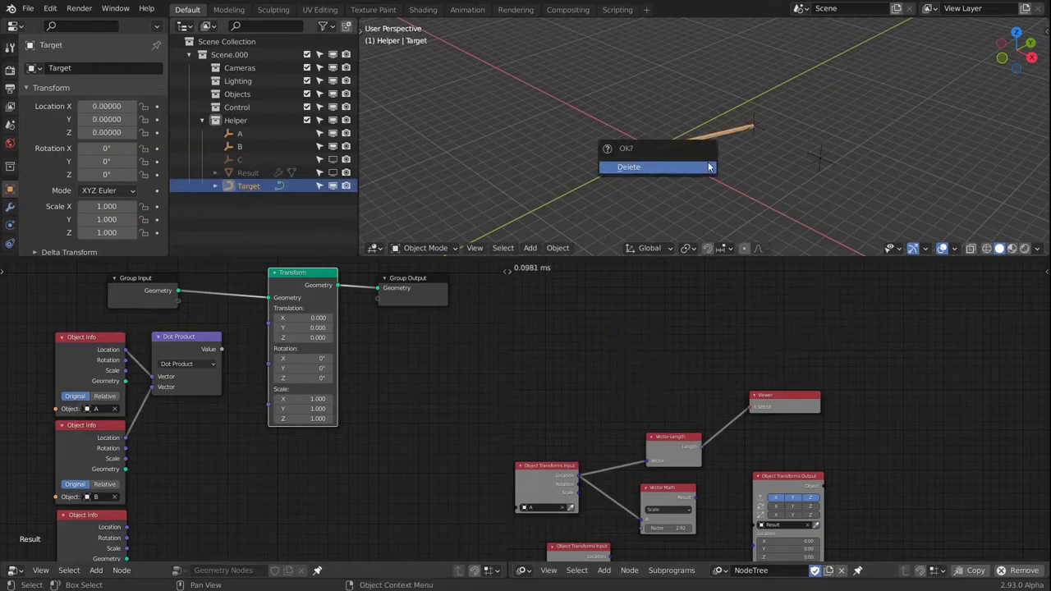
click(644, 168)
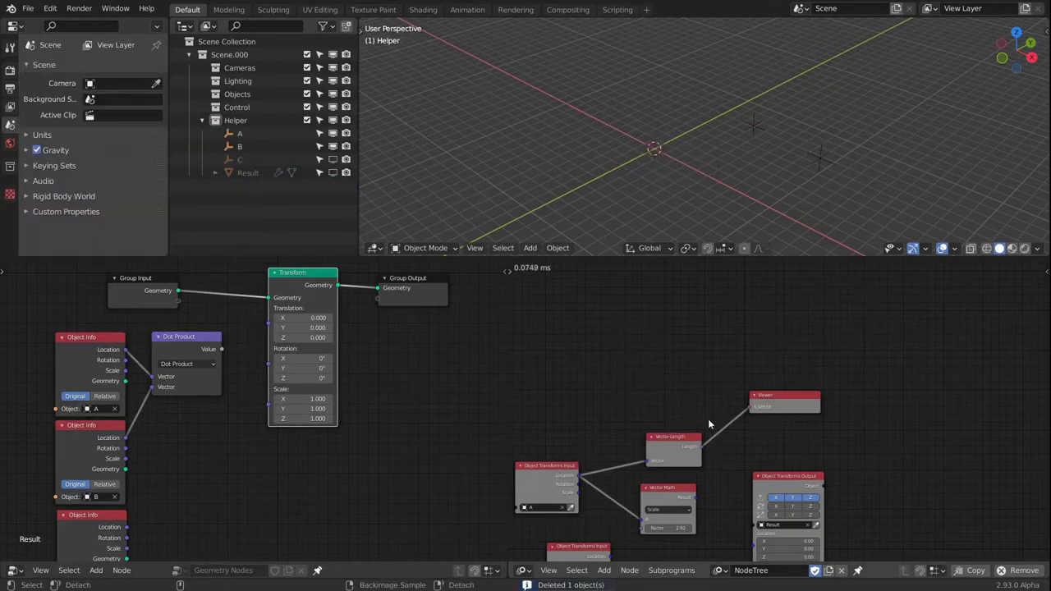
Add a Vector Dot Product node above the Vector Length node in the NodeTree
middle_drag(714, 412, 725, 375)
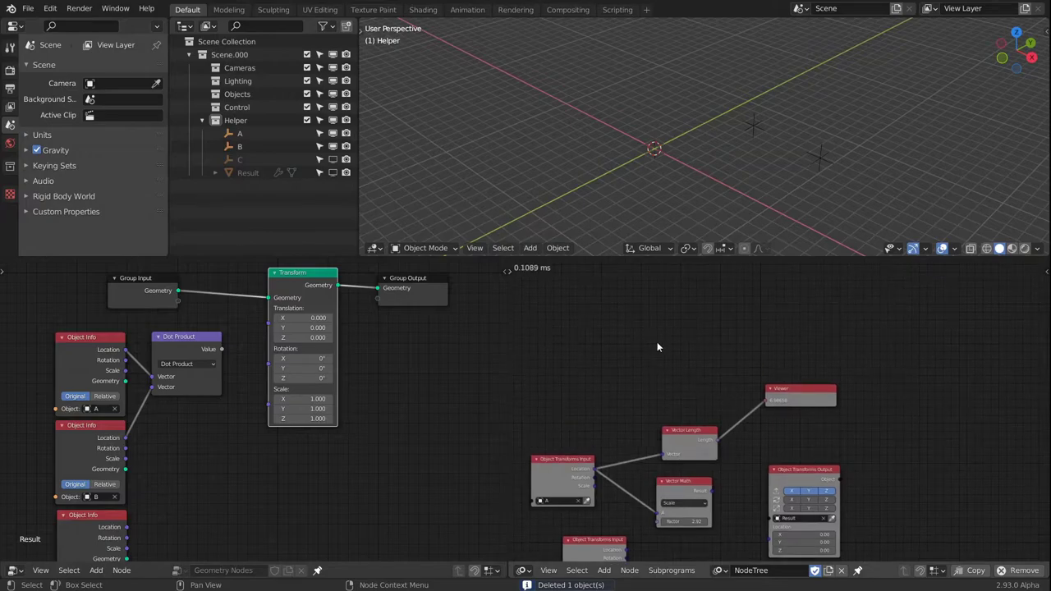
key(shift+a)
mouse_move(640, 337)
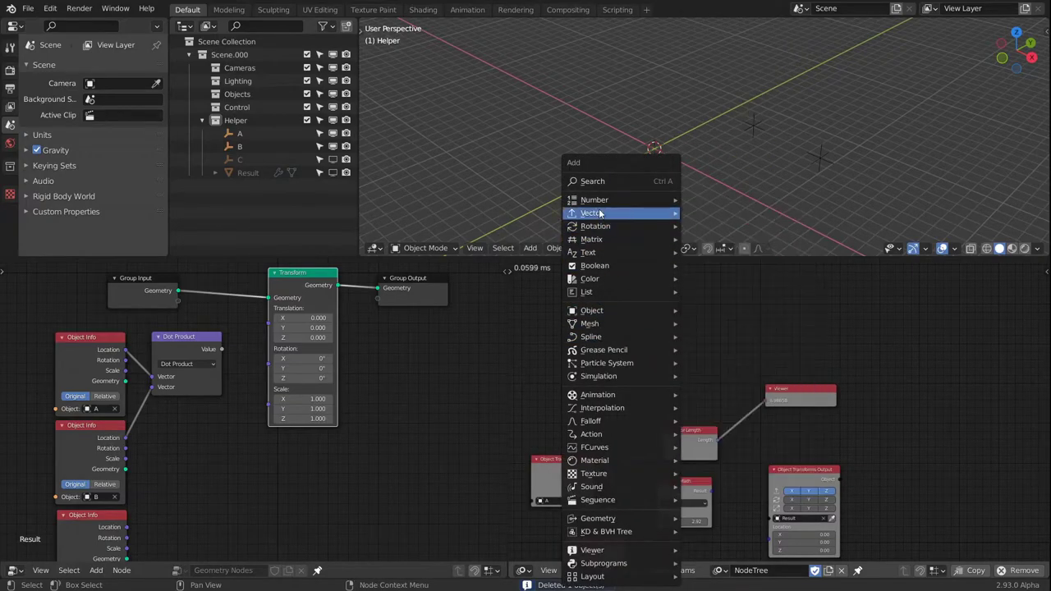
mouse_move(600, 213)
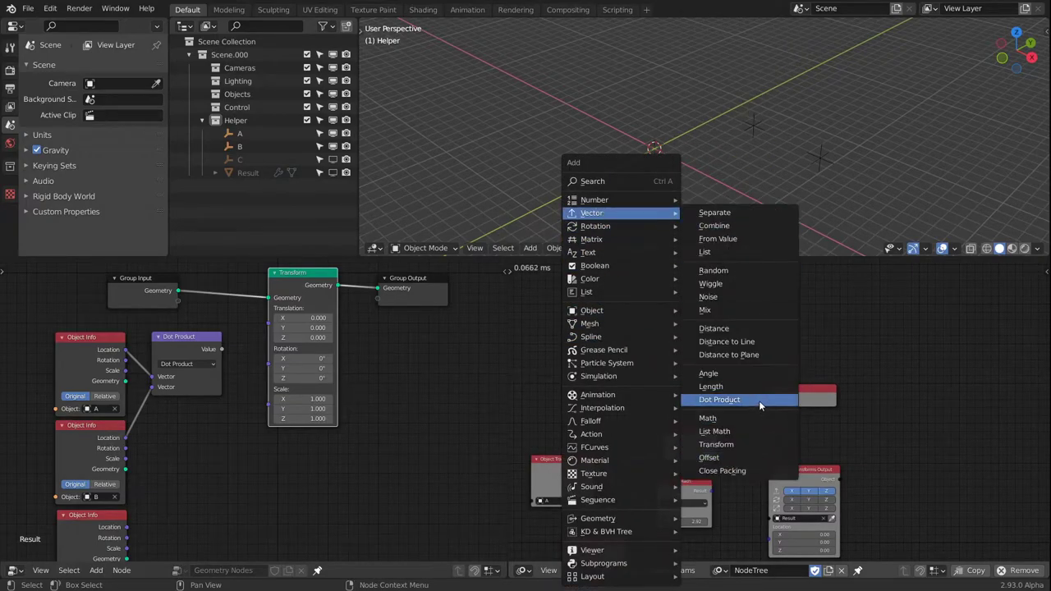
click(716, 400)
click(651, 309)
scroll(721, 356, up, 2)
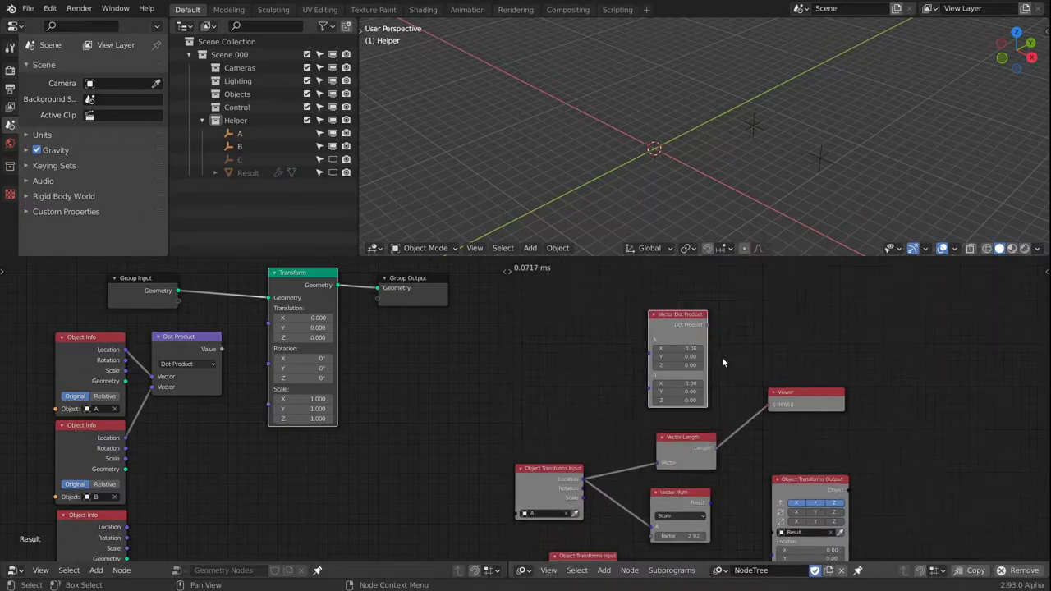
Connect the locations of objects A and B to the Vector Dot Product's A and B inputs, and place the node nearer the Viewer
scroll(593, 411, down, 2)
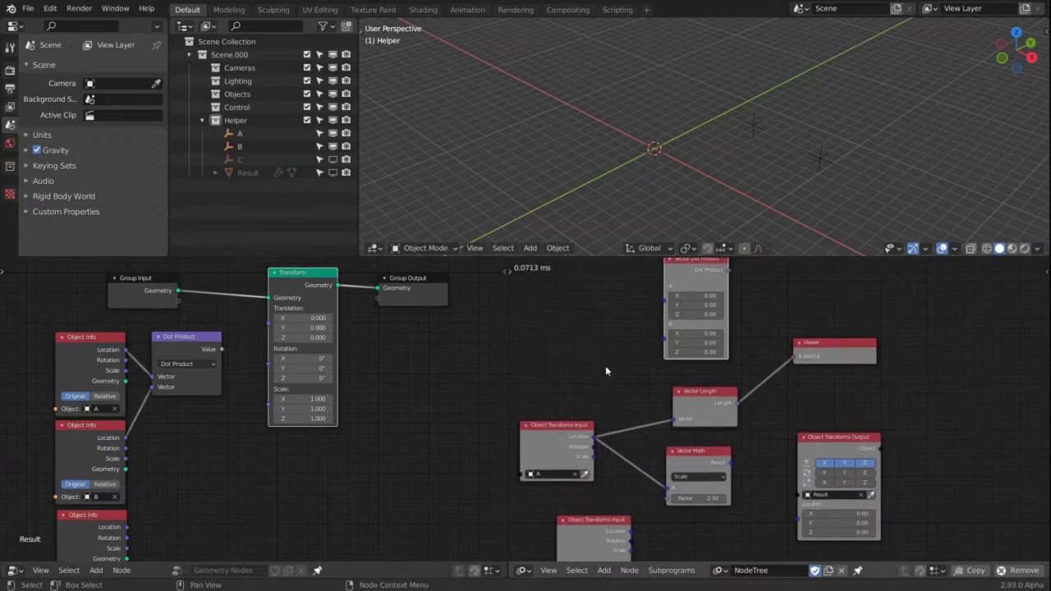
drag(594, 428, 656, 314)
drag(596, 428, 657, 299)
drag(605, 507, 660, 308)
middle_drag(696, 324, 685, 369)
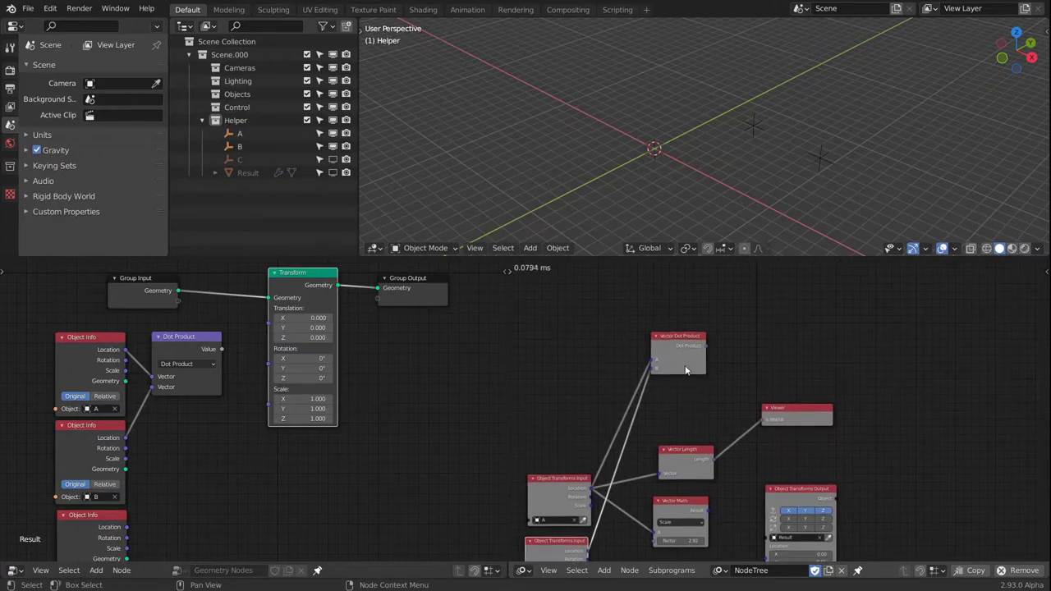
drag(678, 362, 692, 386)
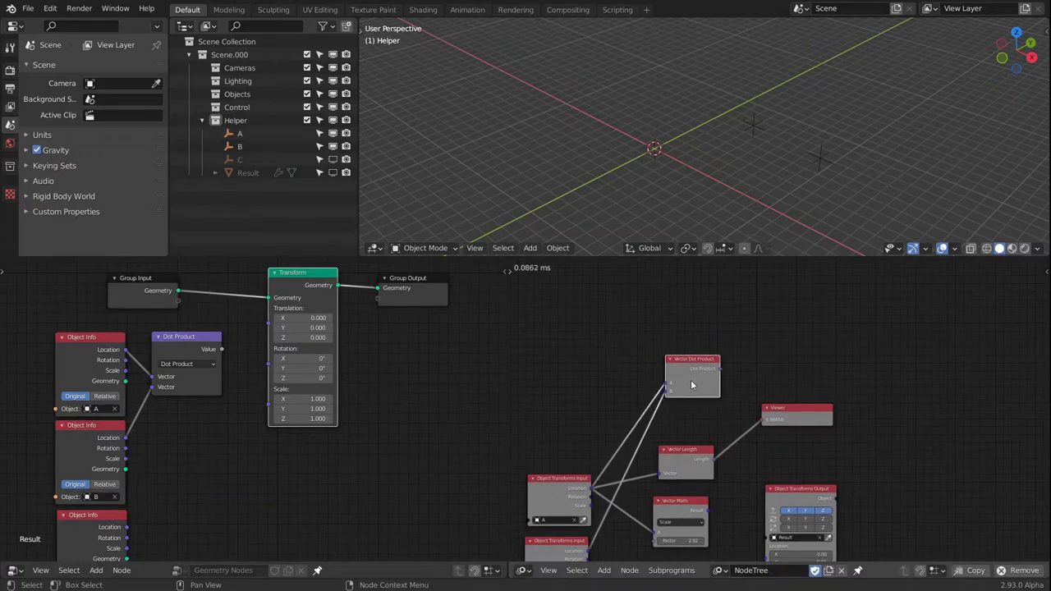
shift+scroll(632, 335, down, 2)
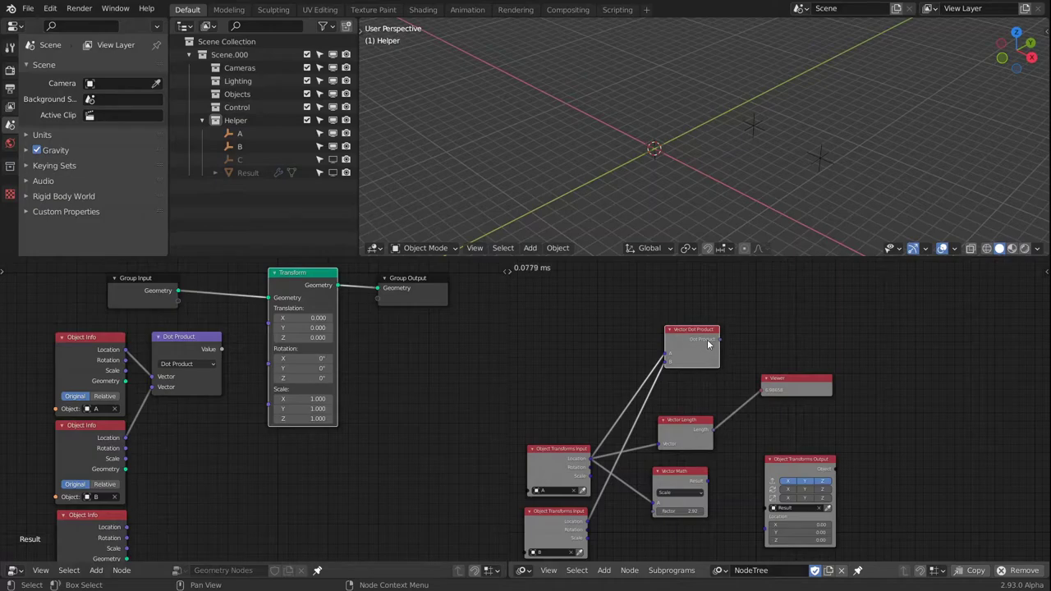
middle_drag(693, 300, 687, 321)
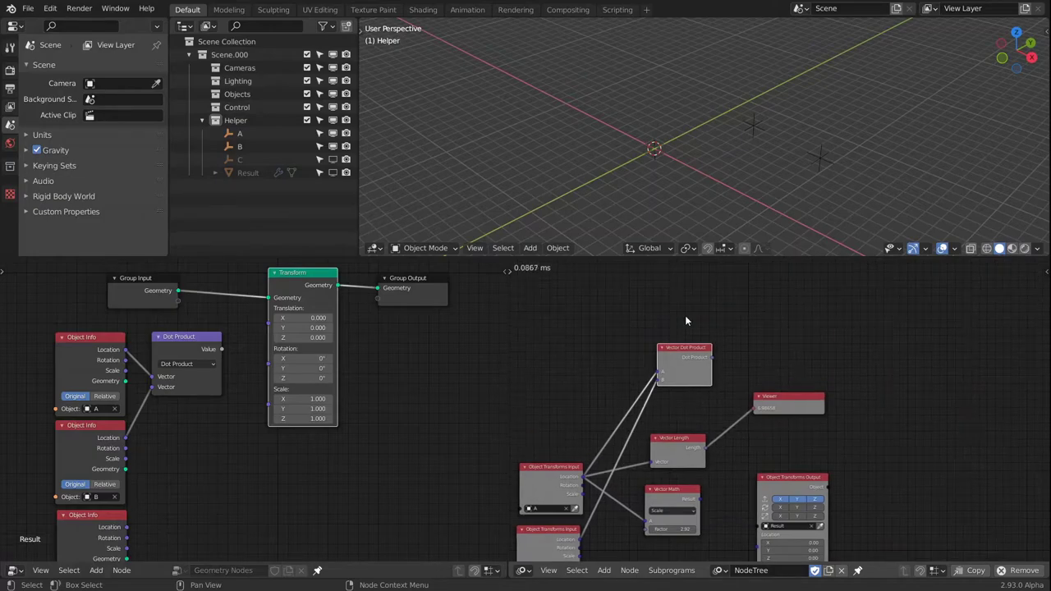
key(shift+a)
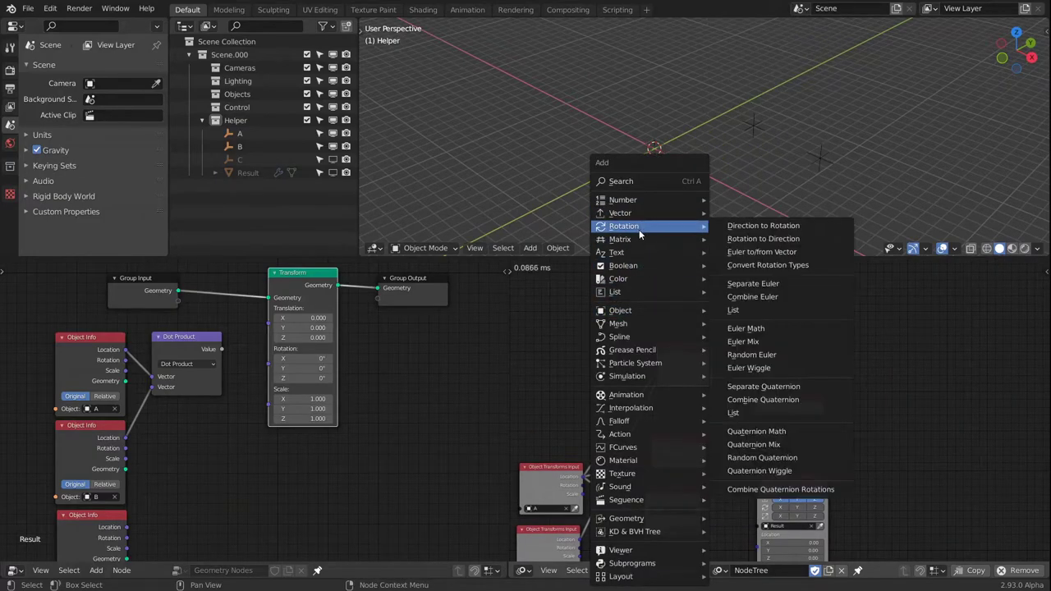
mouse_move(638, 216)
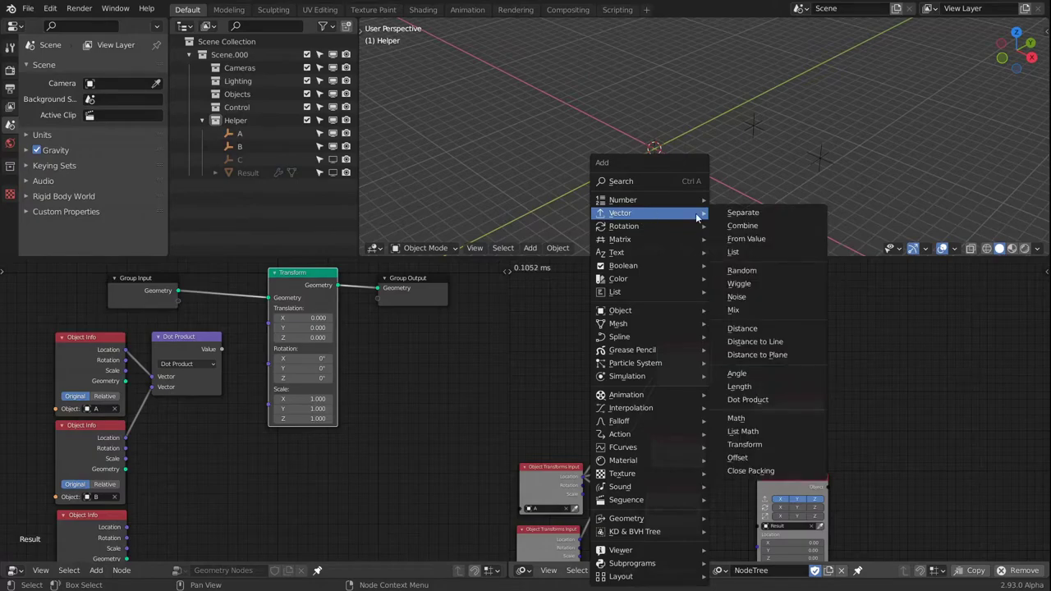
click(739, 213)
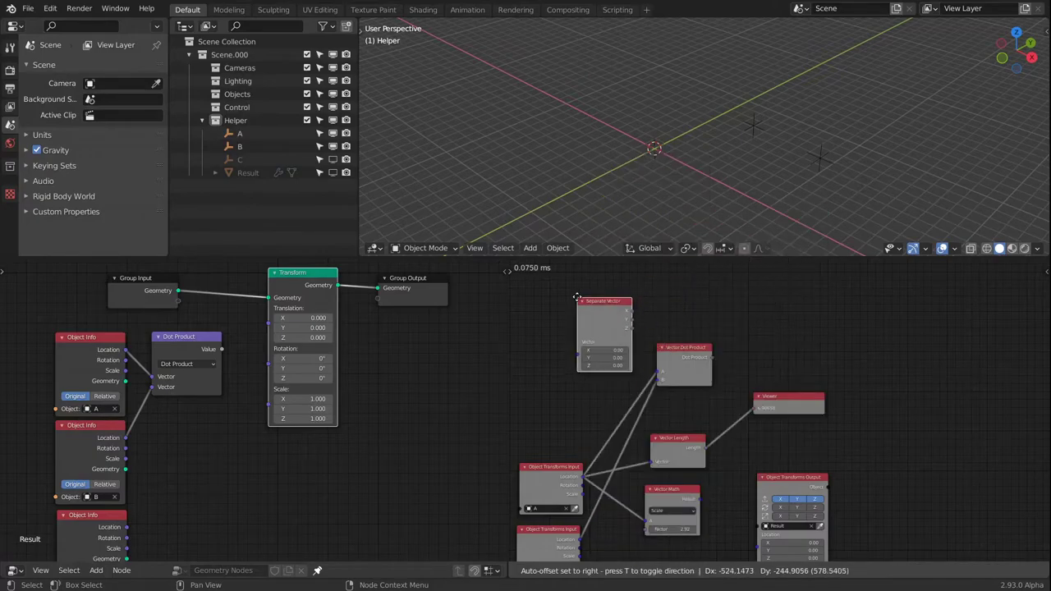
click(589, 301)
drag(584, 477, 579, 353)
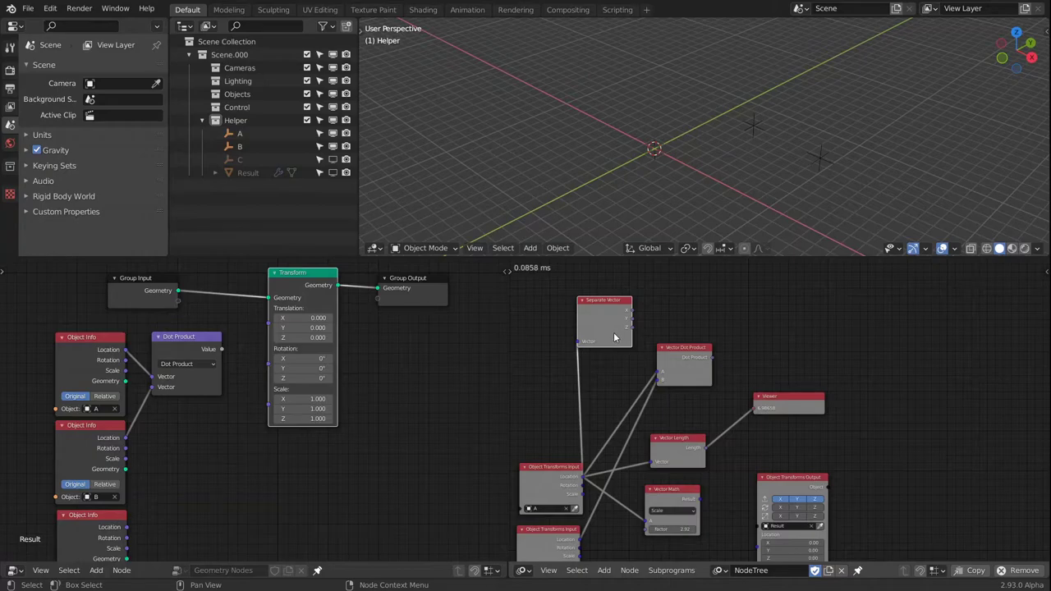
key(x)
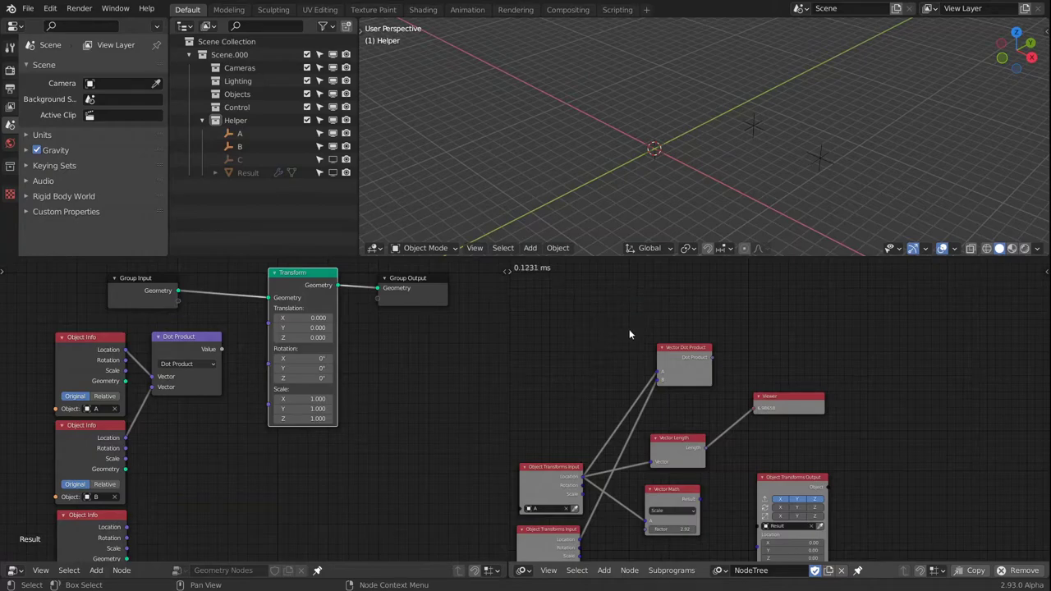
click(686, 367)
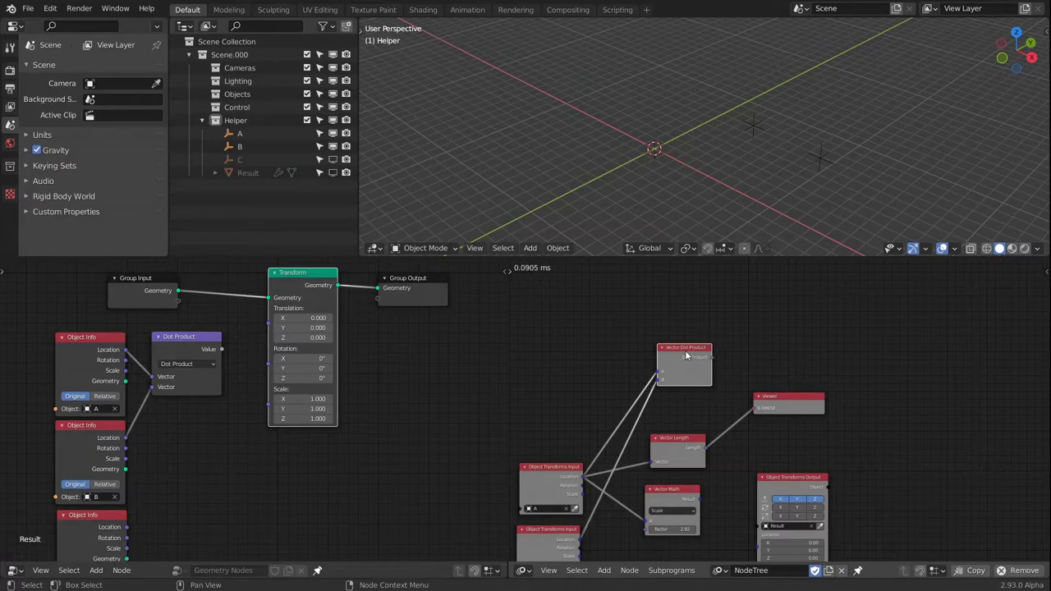
drag(704, 377, 680, 352)
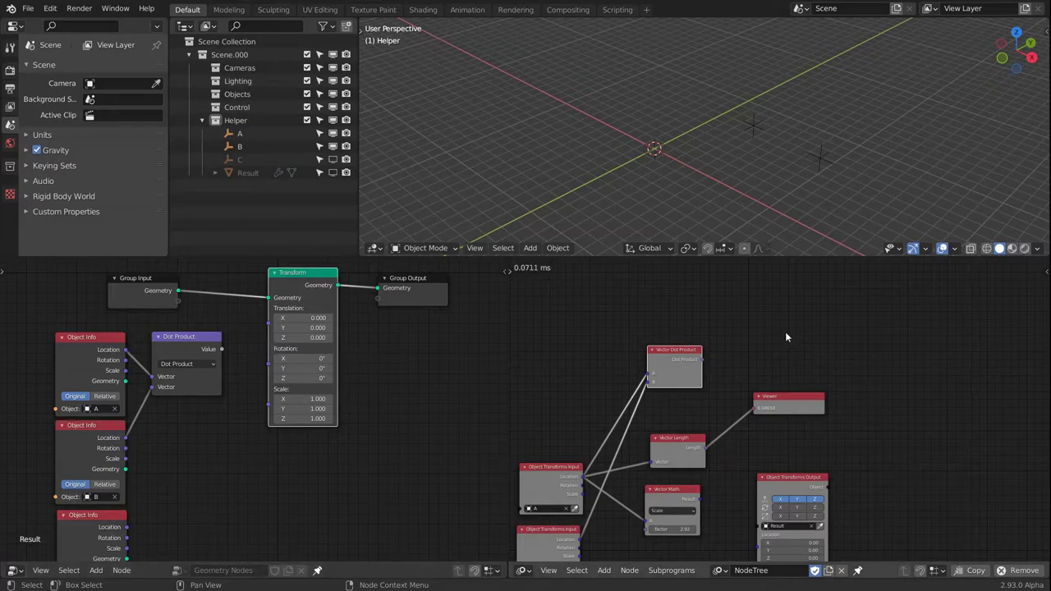
drag(677, 363, 671, 359)
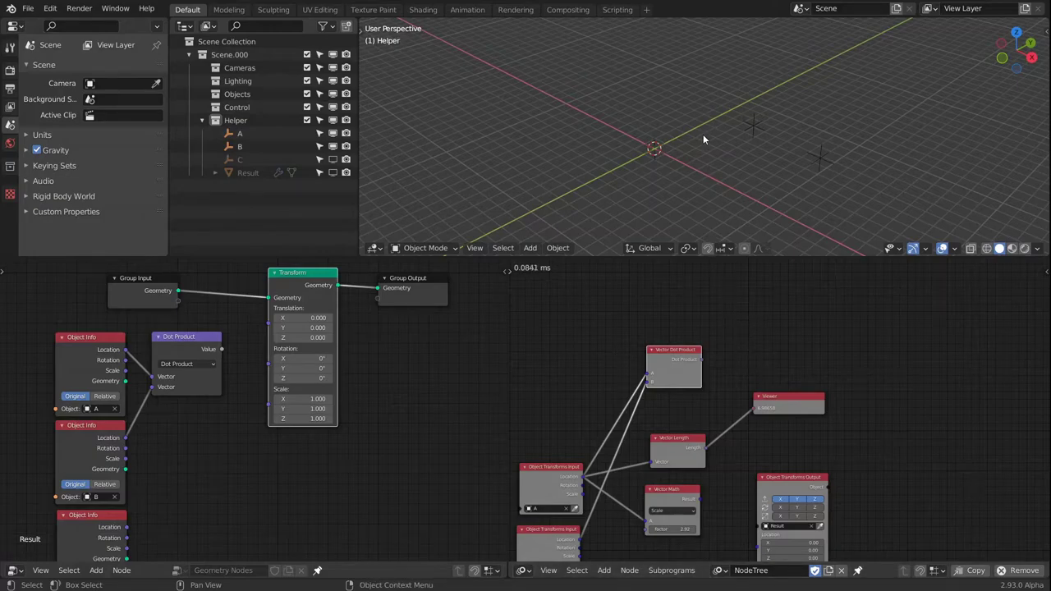
Show the scene from above and annotate a triangle joining the origin, A and B, marking the angle at the origin
key(grave)
click(696, 51)
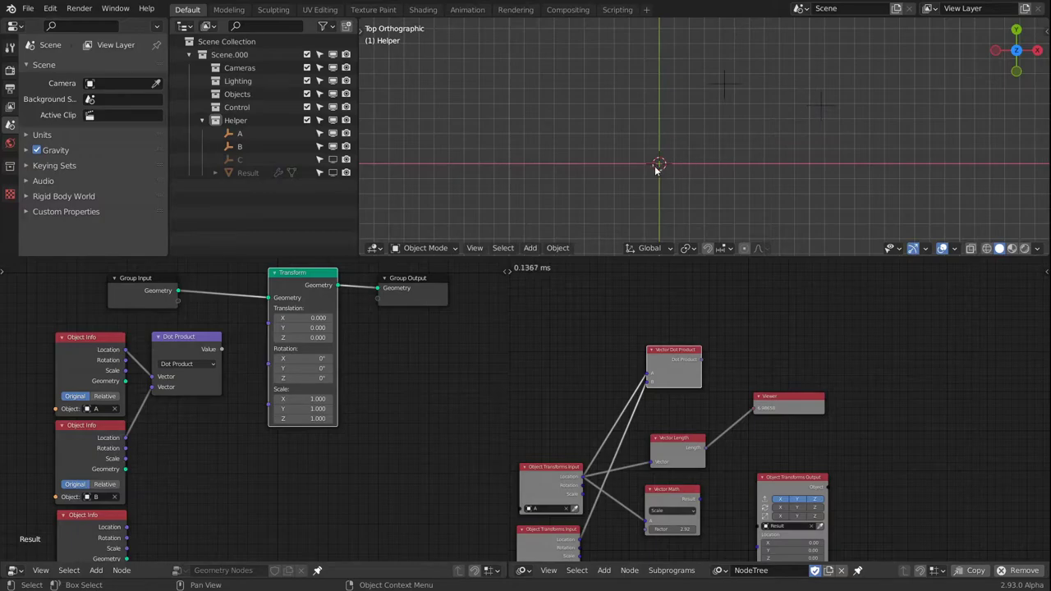
mouse_move(659, 161)
mouse_down()
mouse_move(675, 129)
mouse_move(726, 82)
mouse_up()
drag(659, 163, 820, 108)
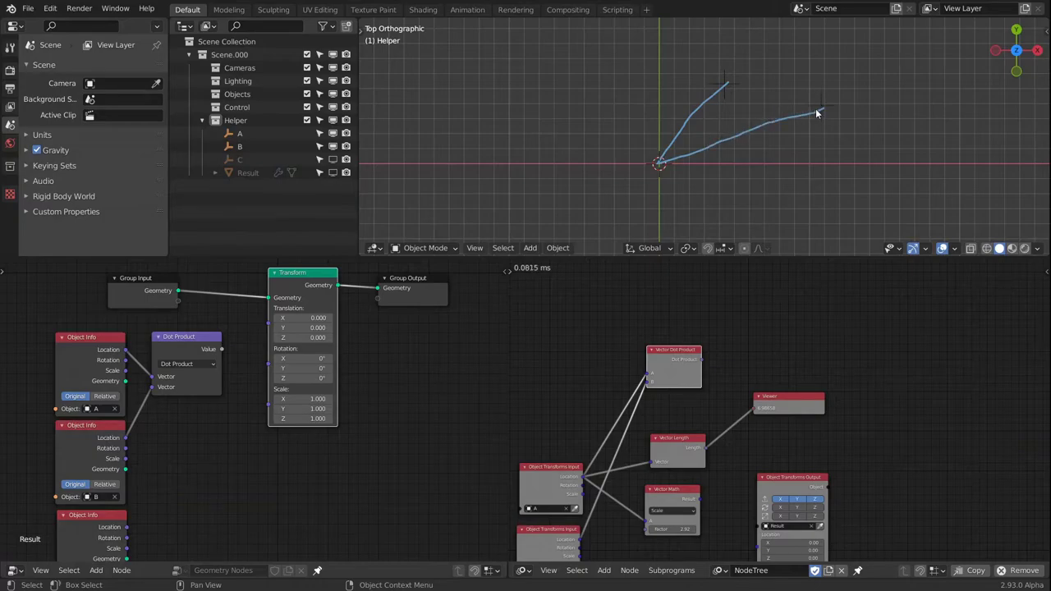
drag(726, 81, 823, 98)
mouse_move(674, 138)
mouse_down()
mouse_move(687, 149)
mouse_move(714, 128)
mouse_up()
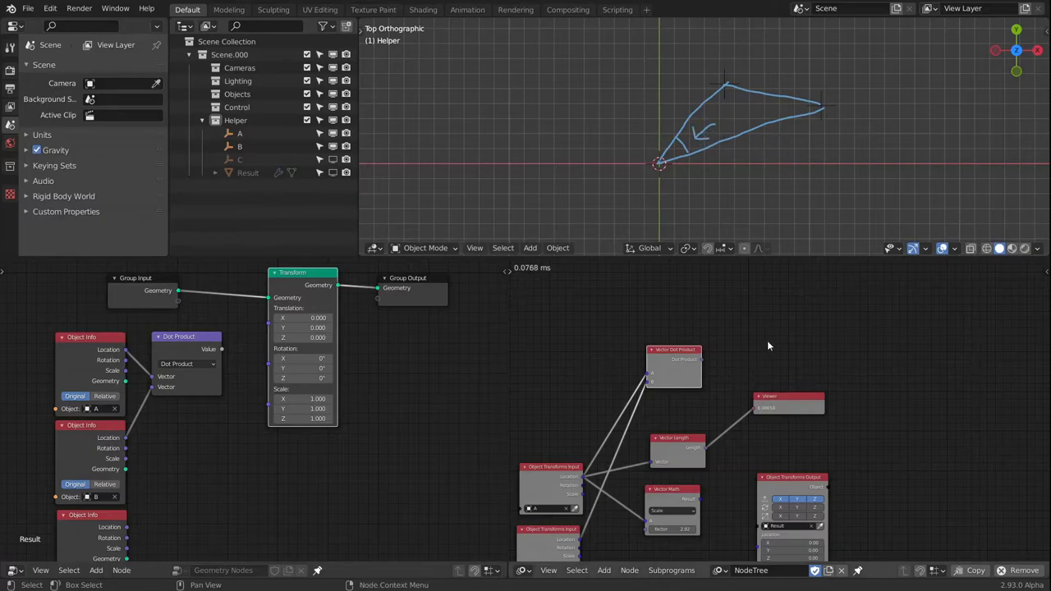
Rearrange the nodes so the Vector Length node sits directly below the Vector Dot Product node
drag(675, 361, 662, 378)
click(662, 369)
key(g)
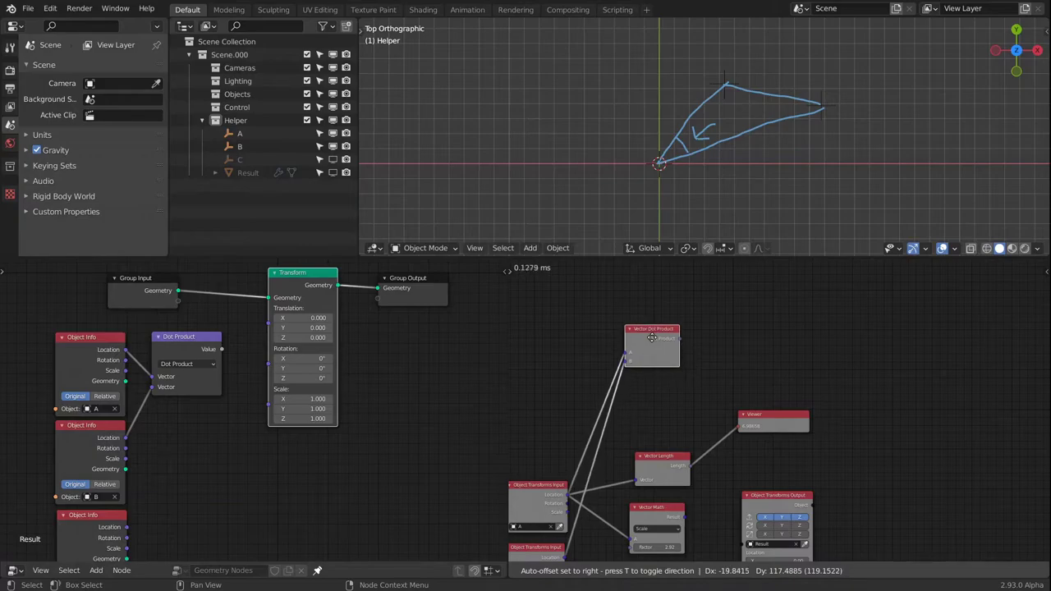
click(691, 330)
drag(710, 339, 717, 364)
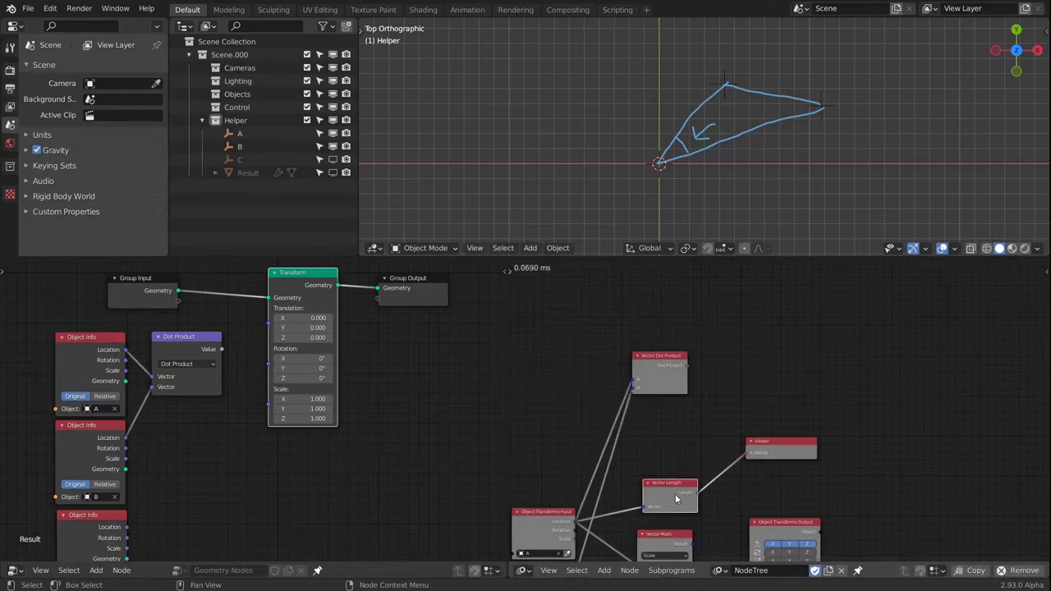
drag(675, 495, 672, 413)
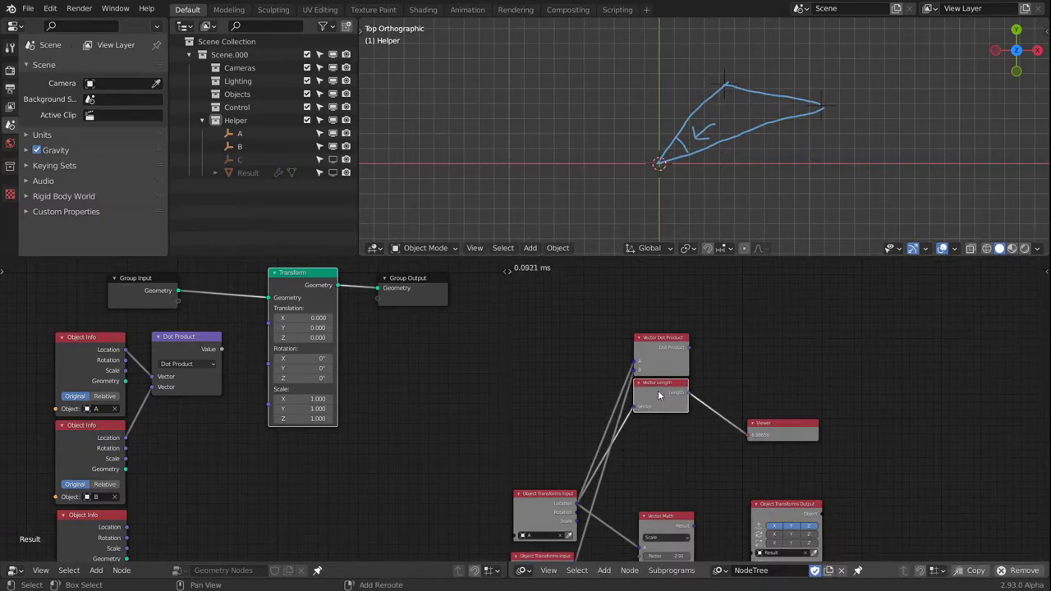
Duplicate the Vector Length node below the original and feed object B's location into the copy
key(shift+d)
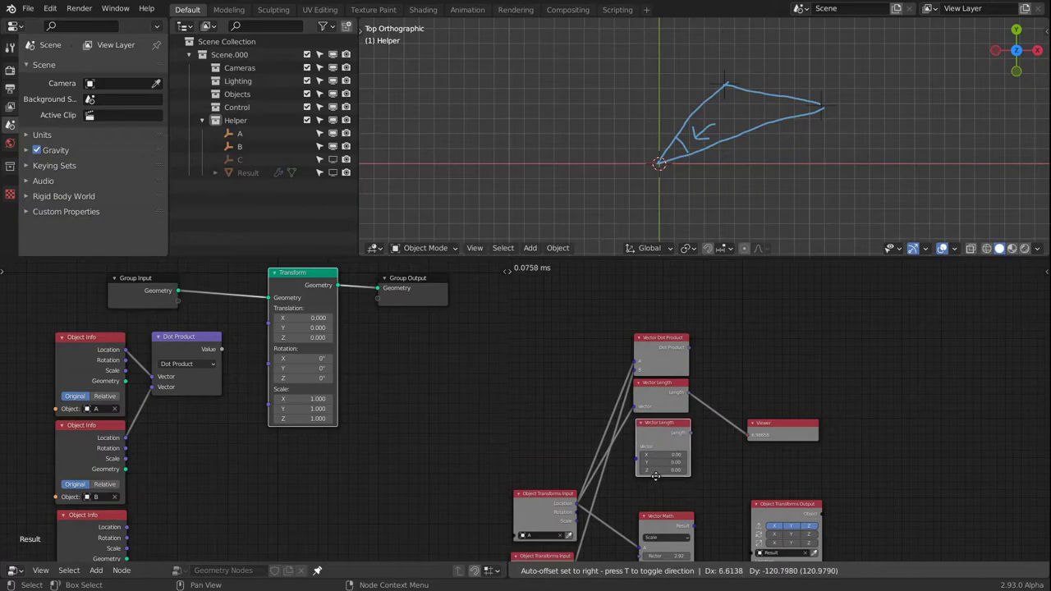
click(651, 478)
middle_drag(601, 531, 615, 457)
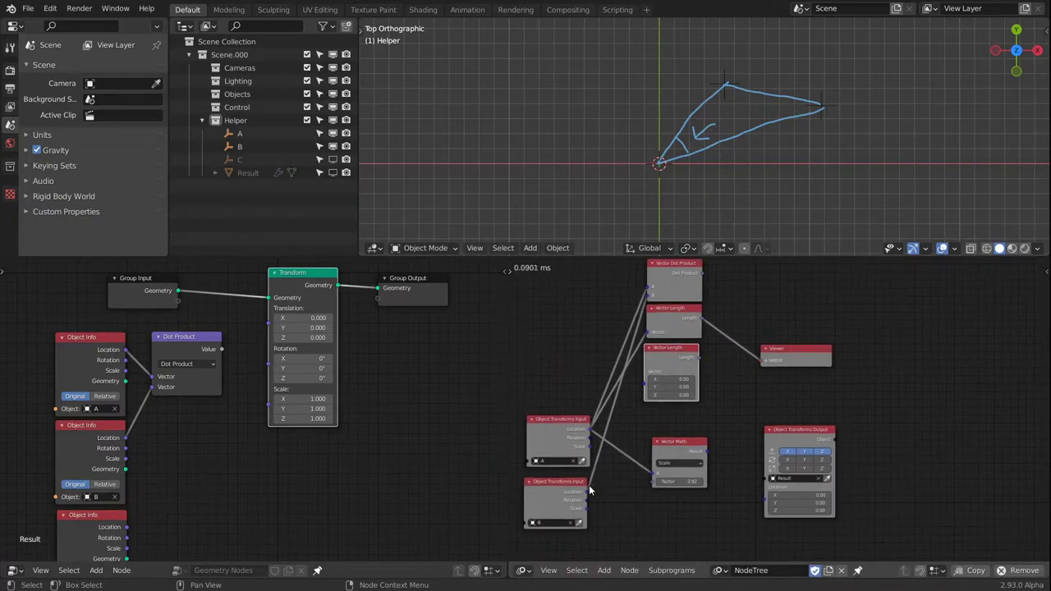
drag(585, 492, 645, 374)
Move the Viewer farther from the length nodes and add a Math node set to Multiply between them
middle_drag(757, 361, 717, 393)
drag(717, 393, 802, 358)
drag(645, 387, 647, 391)
key(shift+a)
mouse_move(657, 197)
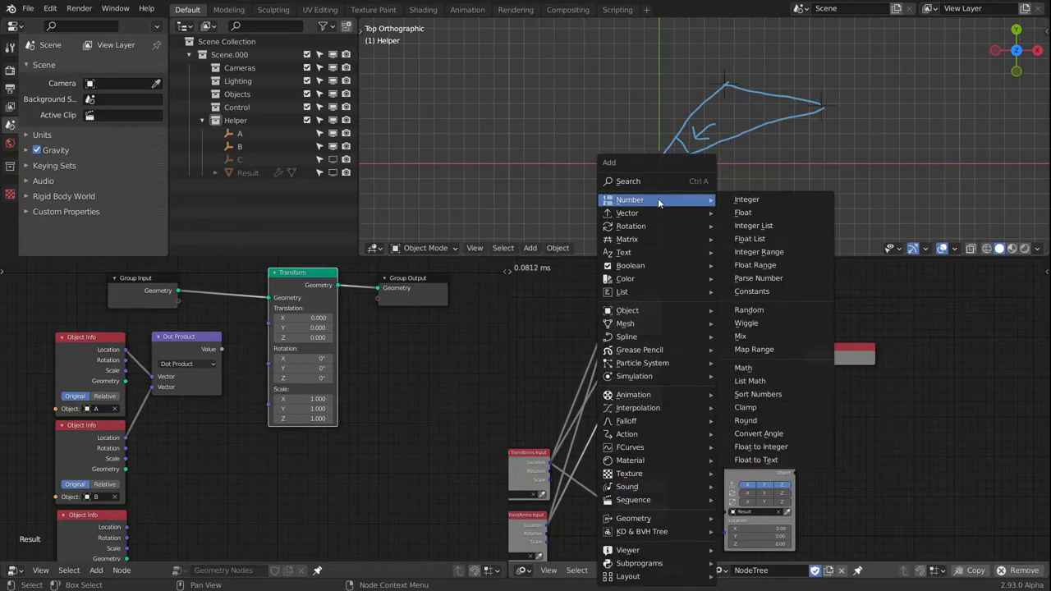
click(766, 367)
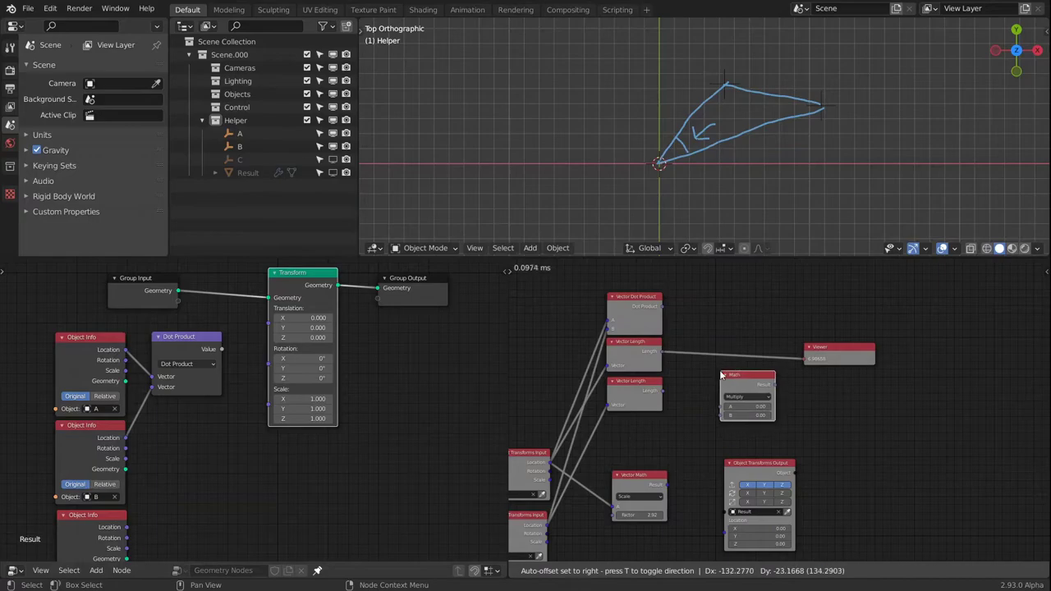
click(733, 389)
click(744, 397)
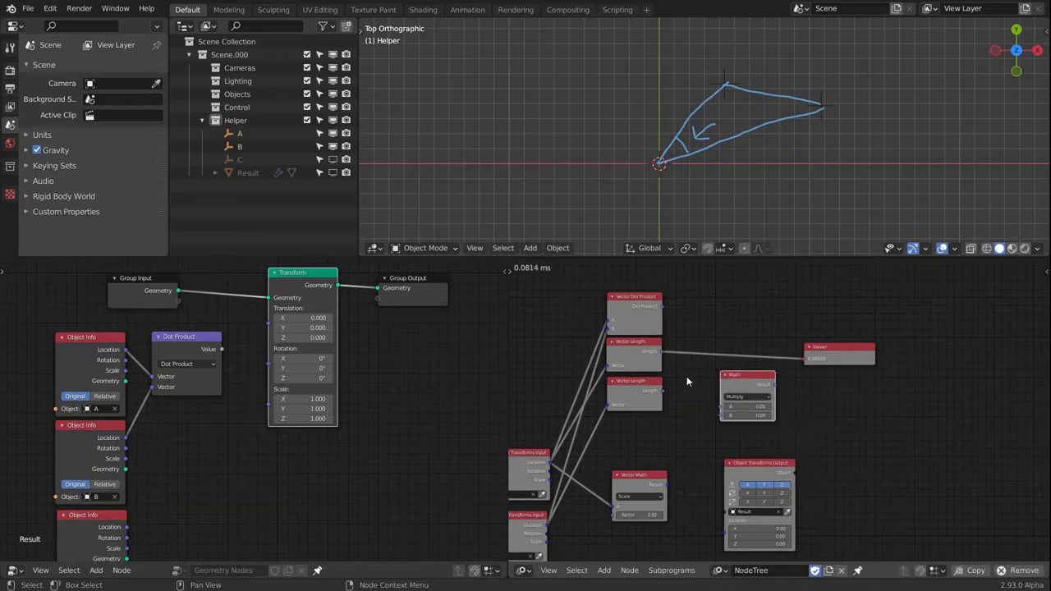
Connect the two Vector Length outputs to the Multiply node's A and B inputs and place it beside them
drag(660, 351, 720, 405)
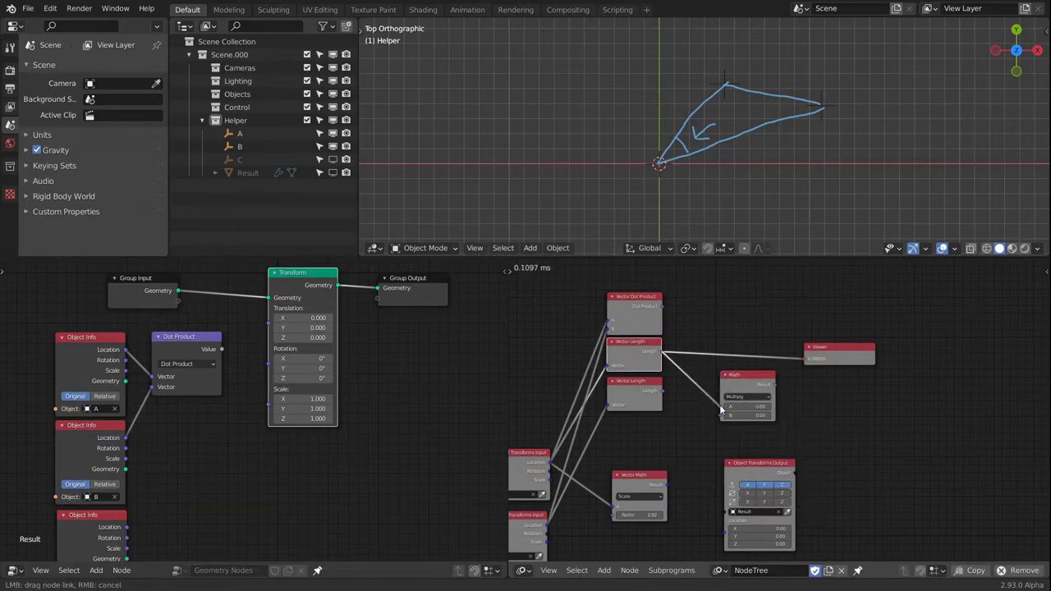
drag(656, 388, 746, 379)
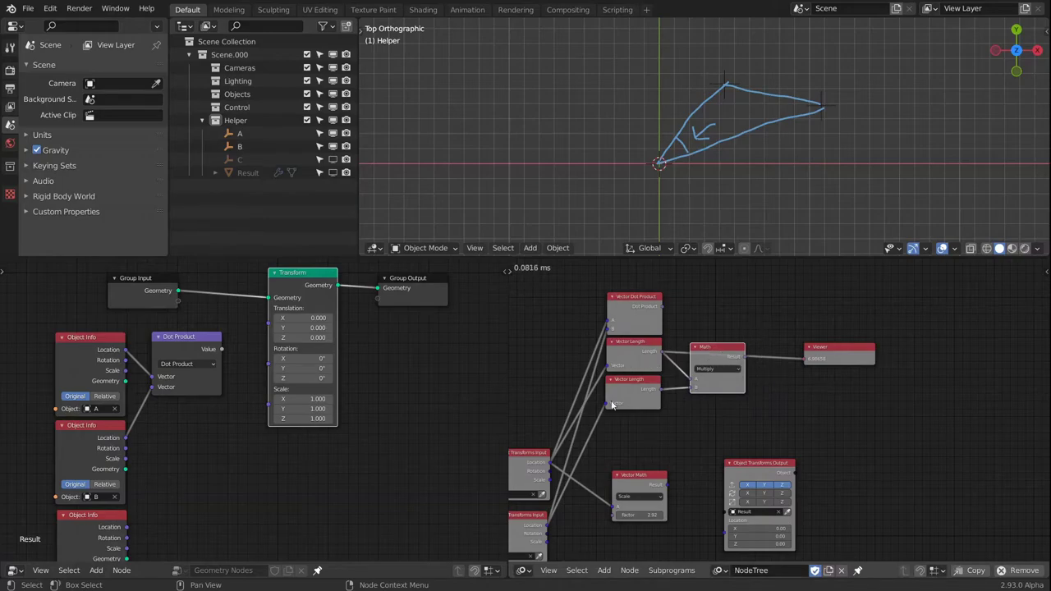
middle_drag(689, 352, 663, 376)
scroll(668, 320, up, 1)
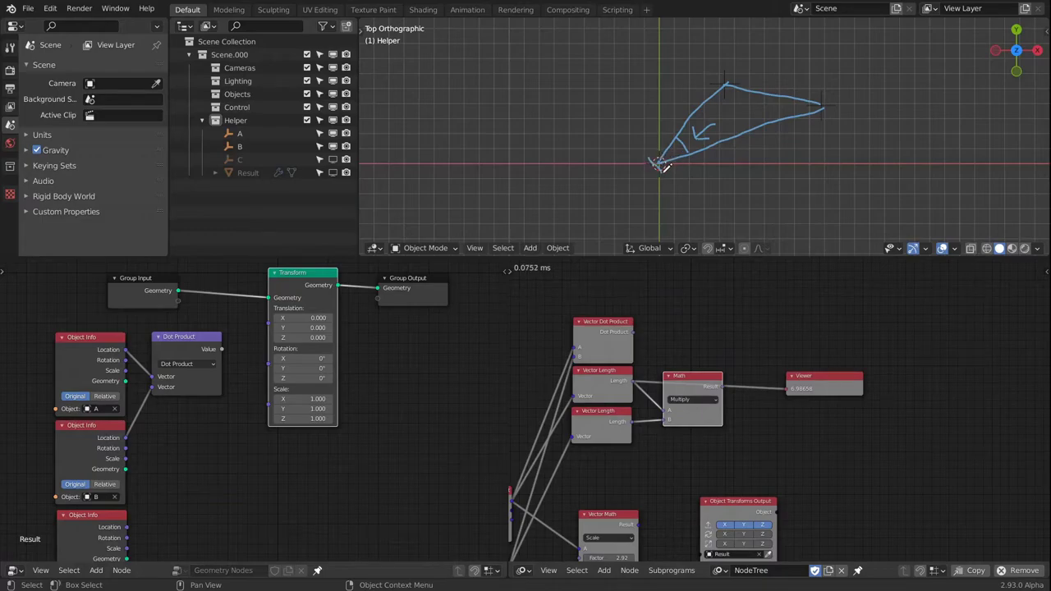
Annotate short end ticks at points A and B in the viewport, and shift the Multiply node slightly upward
drag(715, 65, 730, 82)
drag(824, 104, 838, 115)
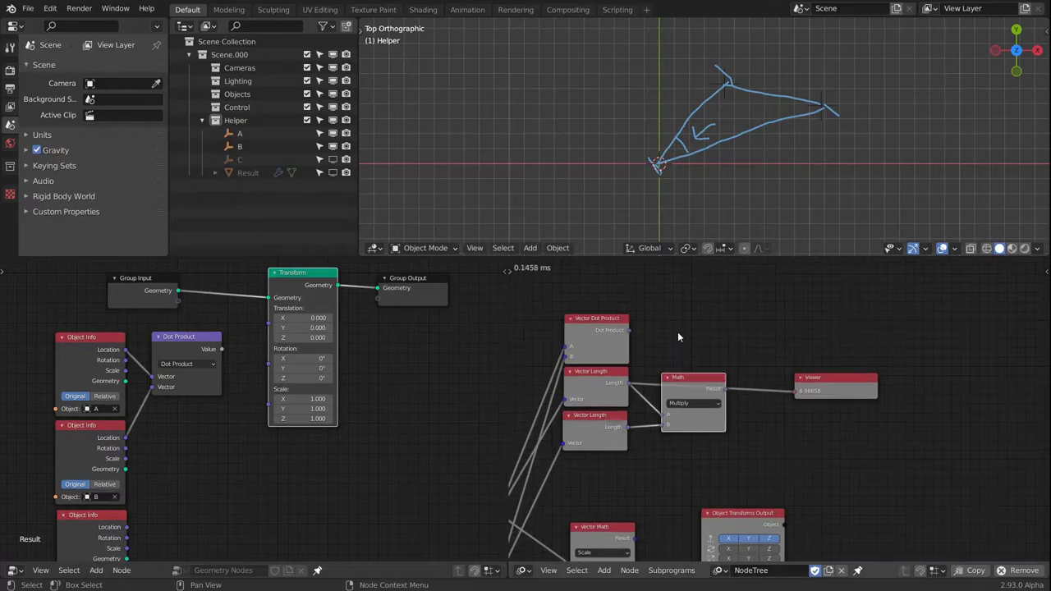
mouse_move(694, 378)
mouse_down()
mouse_move(698, 388)
mouse_move(691, 371)
mouse_up()
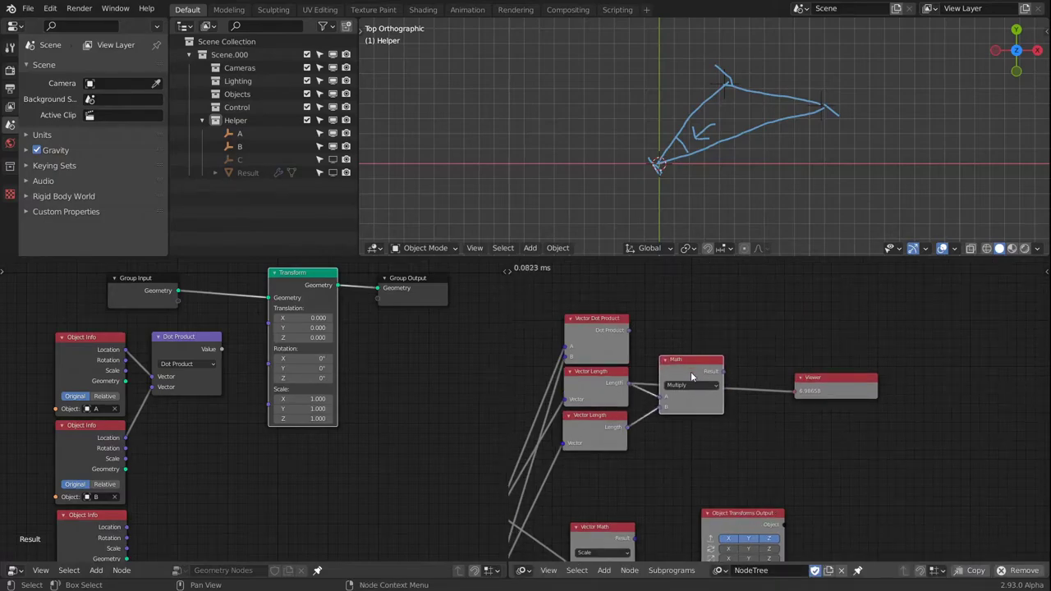
Duplicate the Multiply node above the Viewer and set the copy's operation to Divide
key(shift+d)
click(825, 286)
click(788, 312)
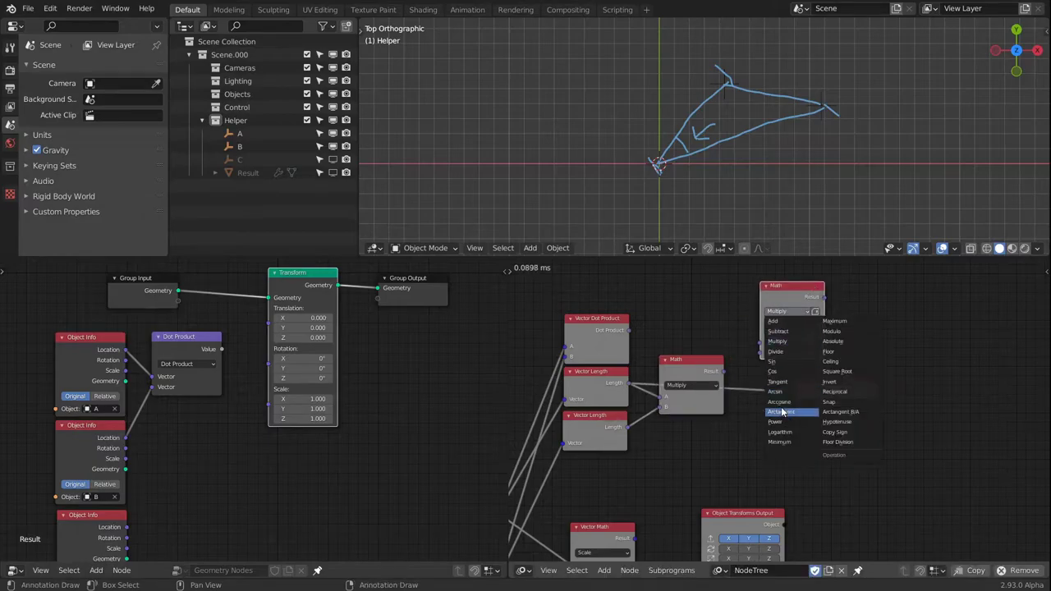
click(776, 352)
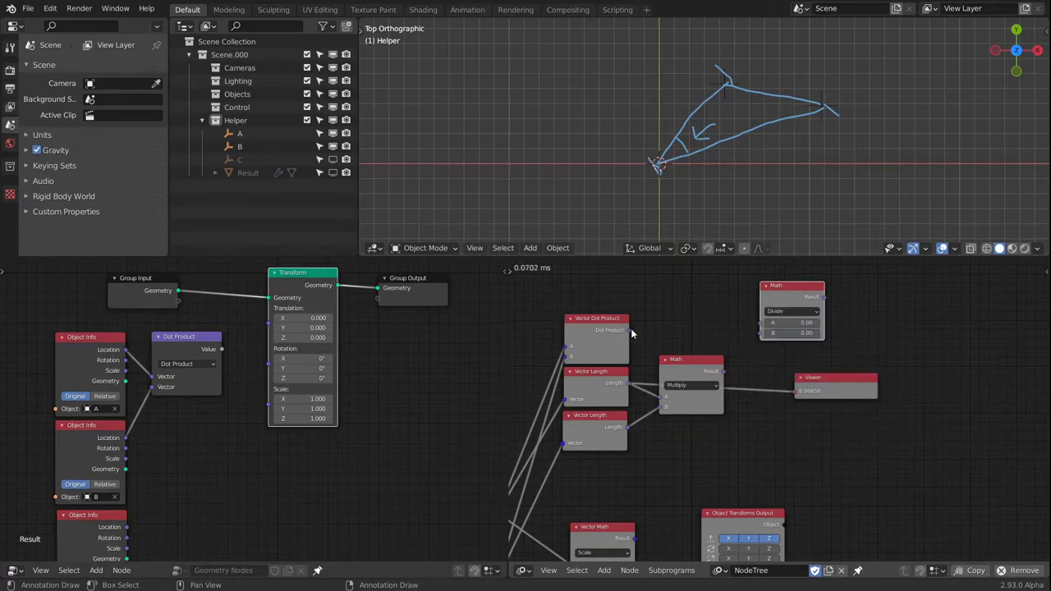
Divide the dot product by the Multiply result by wiring them to inputs A and B, and rearrange the Divide and Viewer nodes
drag(629, 330, 762, 323)
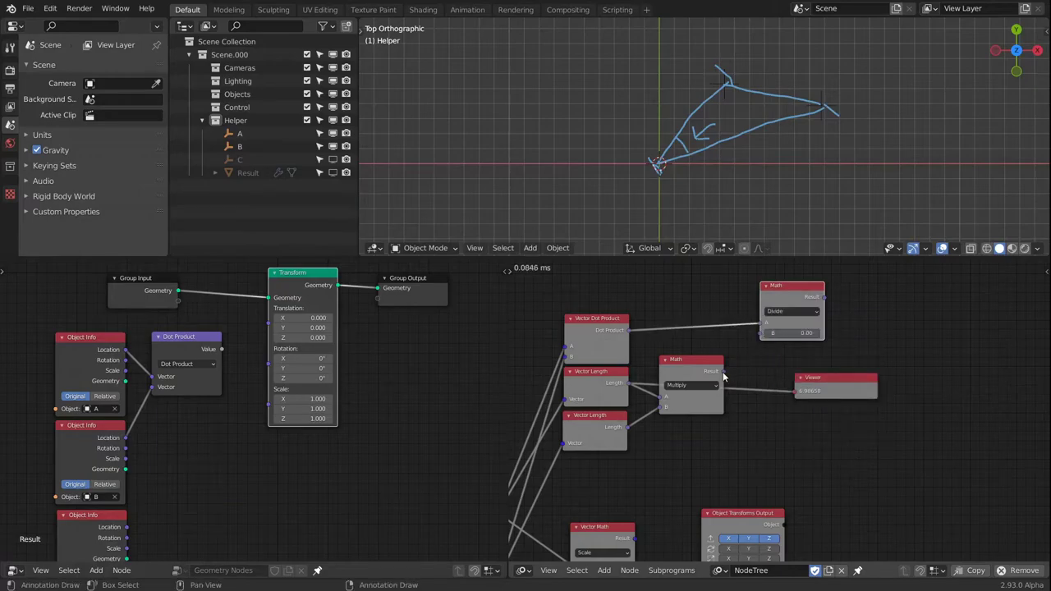
drag(722, 372, 765, 332)
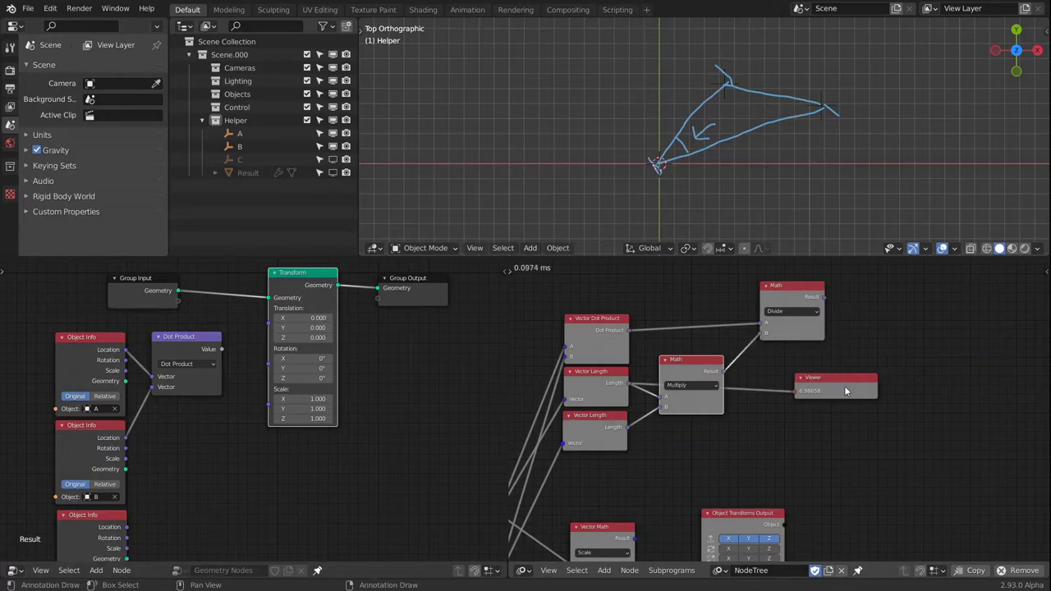
drag(845, 391, 828, 470)
drag(782, 293, 770, 326)
middle_drag(824, 358, 753, 363)
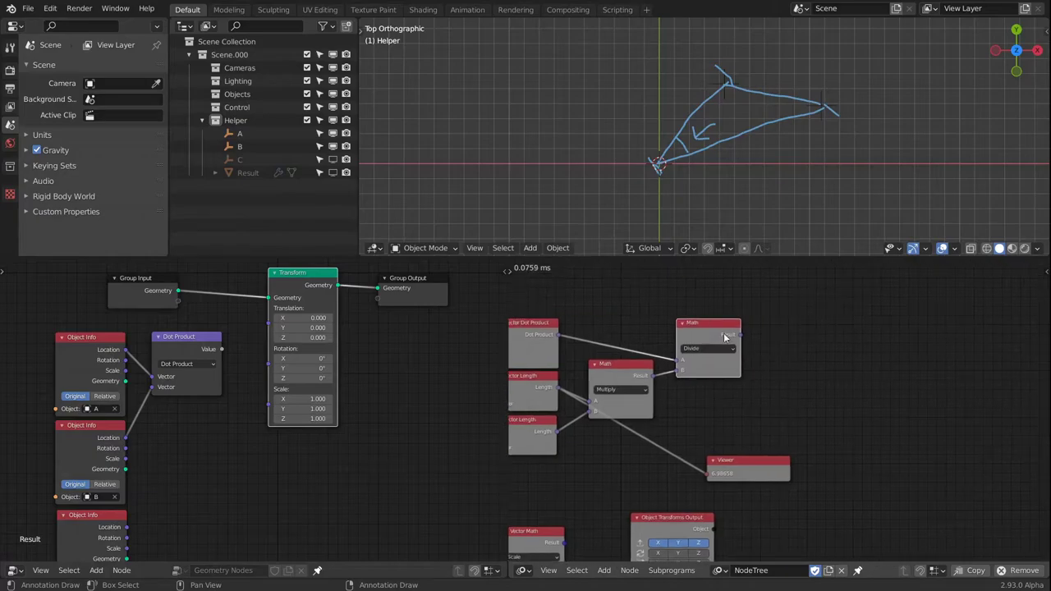
Duplicate the Divide node beside the original and set the copy's operation to Arccosine
key(shift+d)
click(804, 320)
click(805, 349)
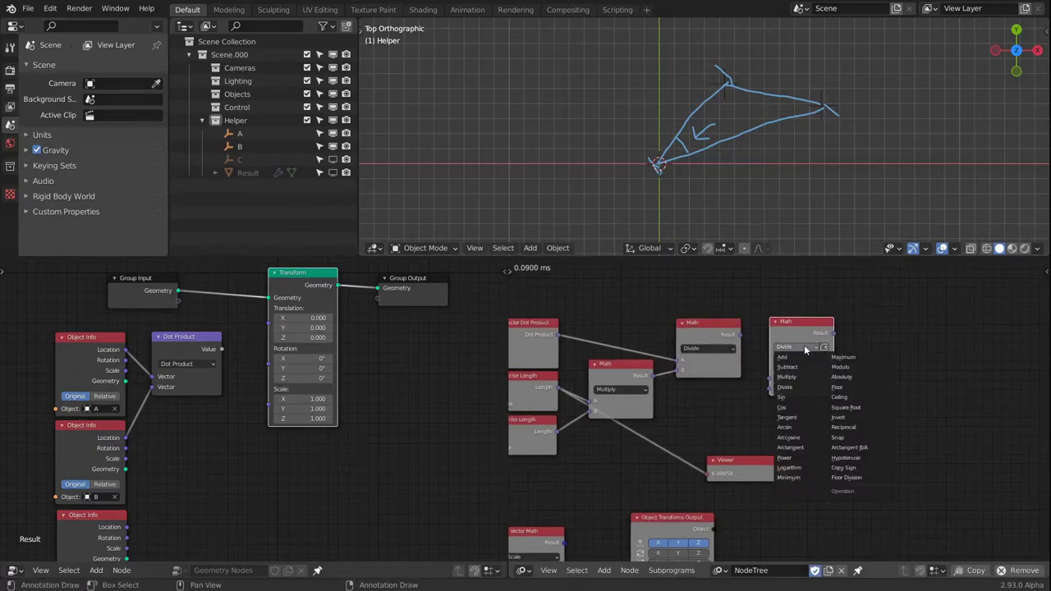
click(805, 349)
click(800, 351)
click(797, 439)
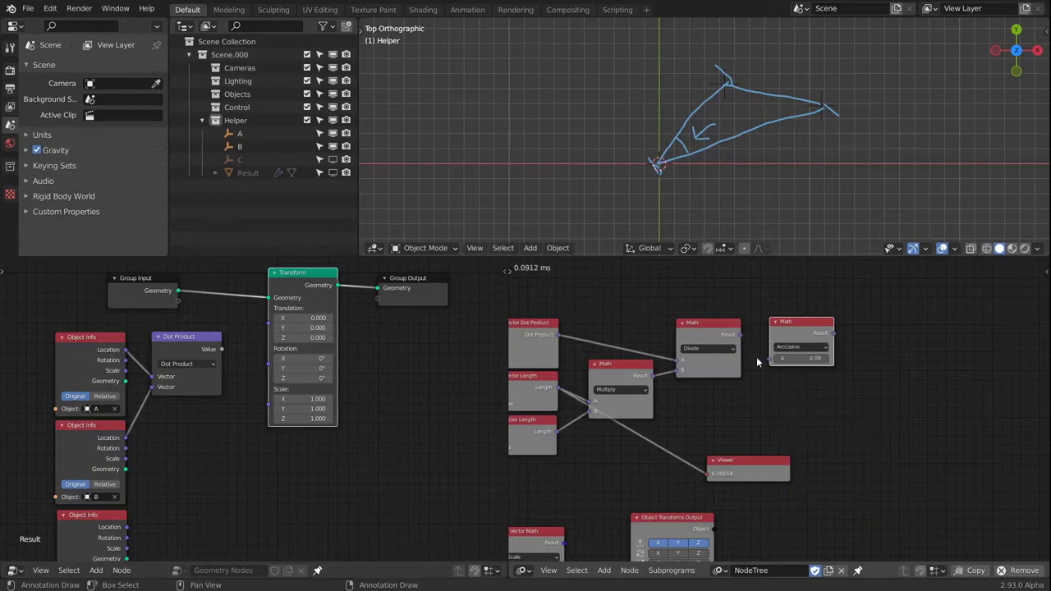
Feed the Divide result into the Arccosine node and connect the Viewer to the Arccosine result
drag(741, 337, 769, 359)
drag(802, 329, 790, 331)
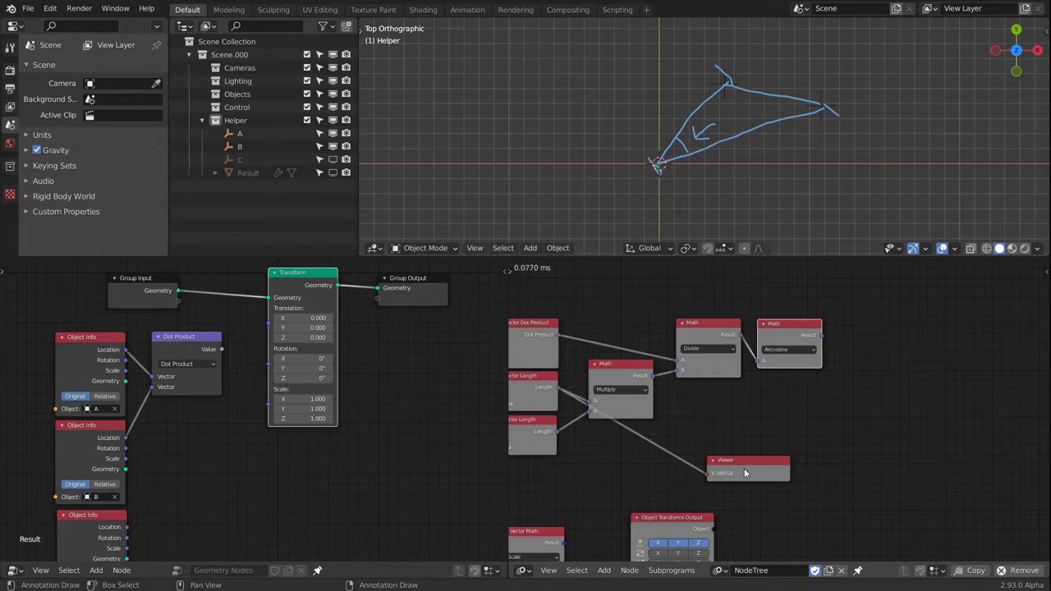
drag(747, 470, 881, 332)
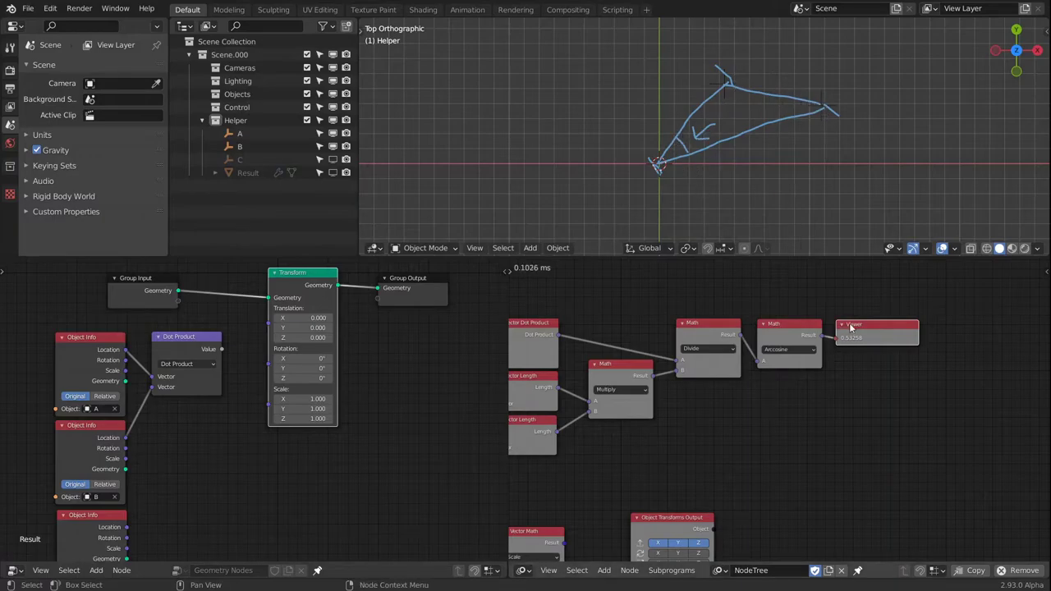
drag(881, 334, 884, 333)
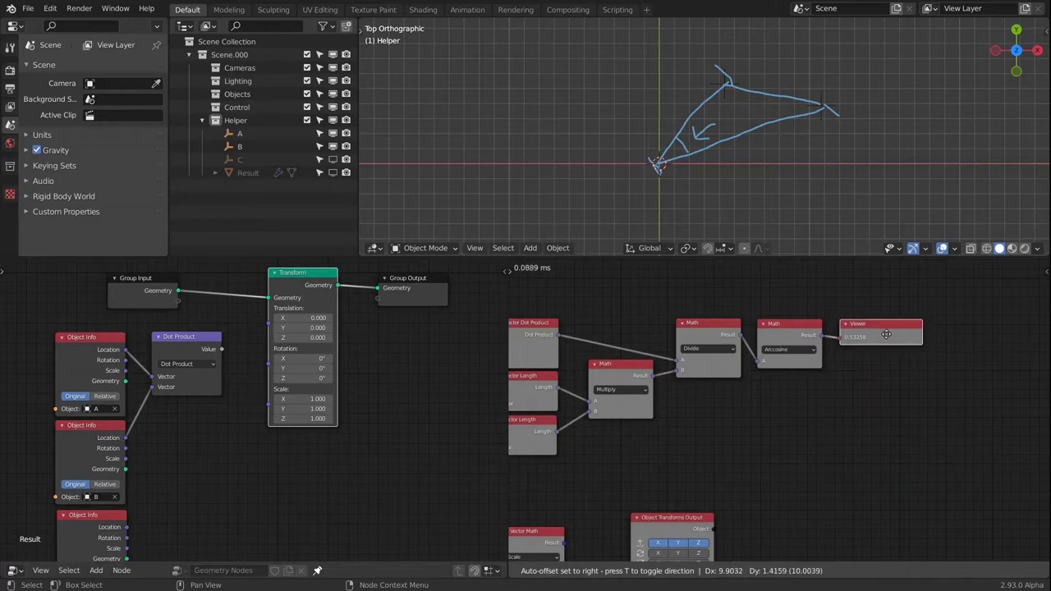
Add a Vector Angle node below the Divide node
scroll(737, 461, down, 3)
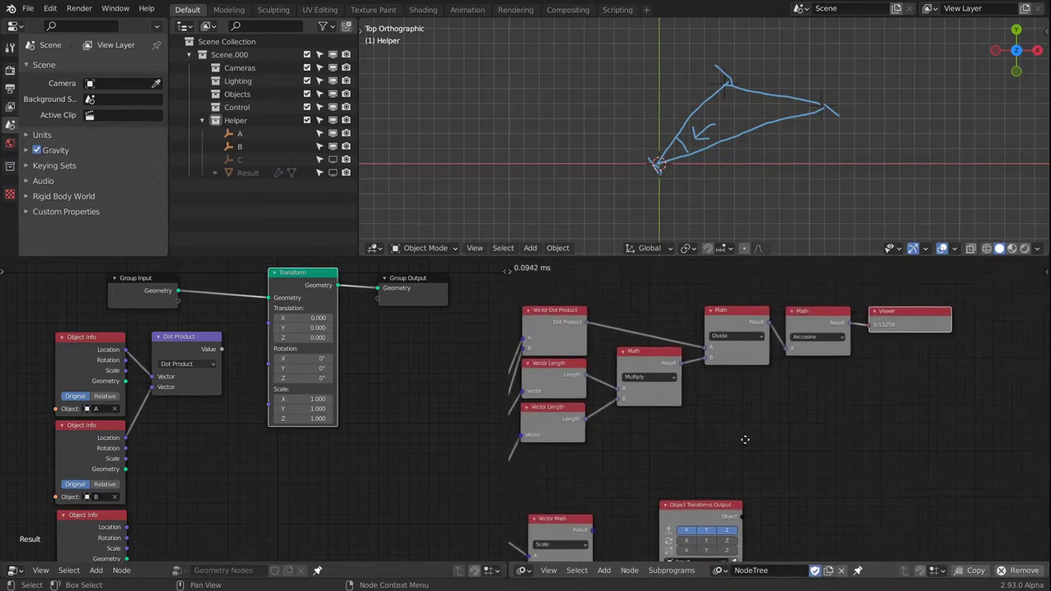
scroll(752, 379, down, 1)
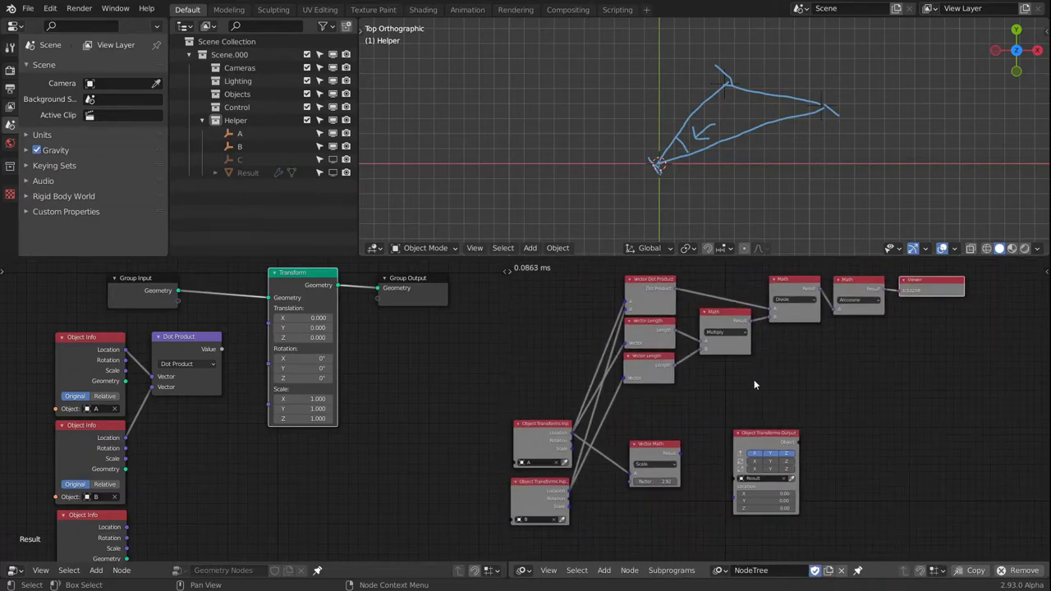
key(shift+a)
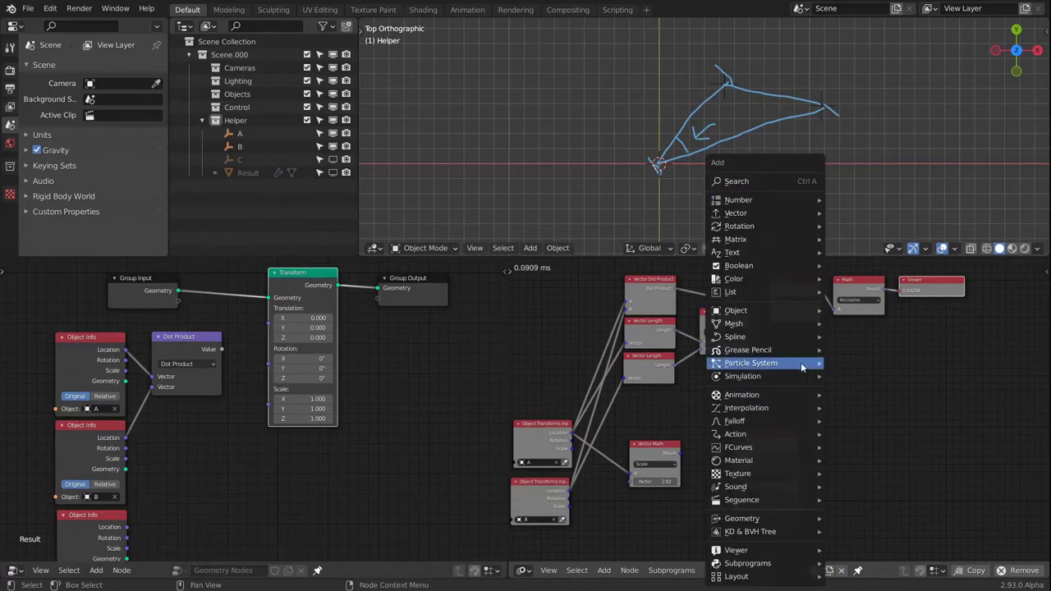
mouse_move(749, 213)
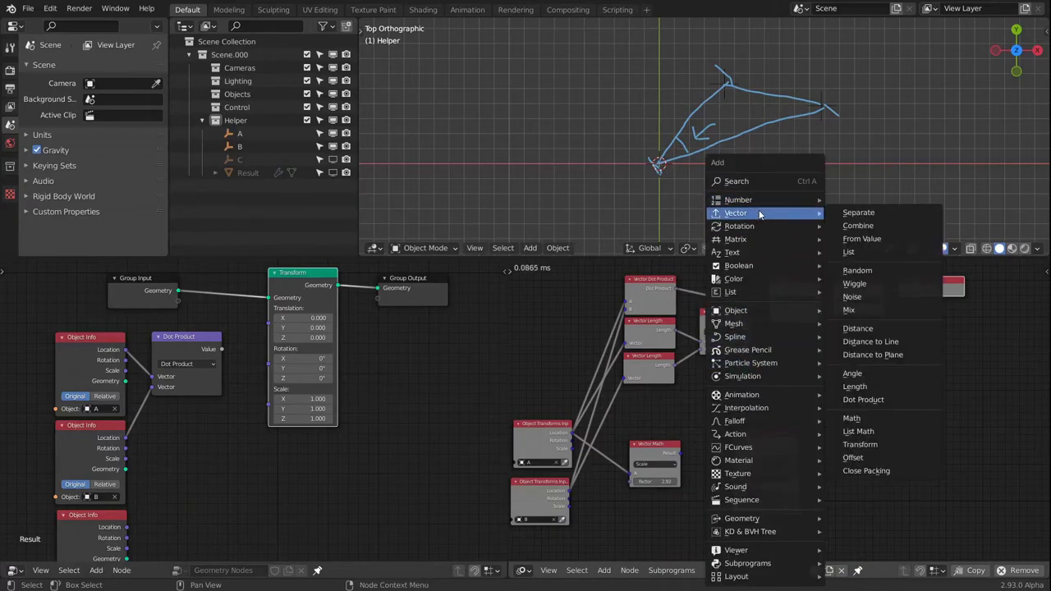
click(864, 372)
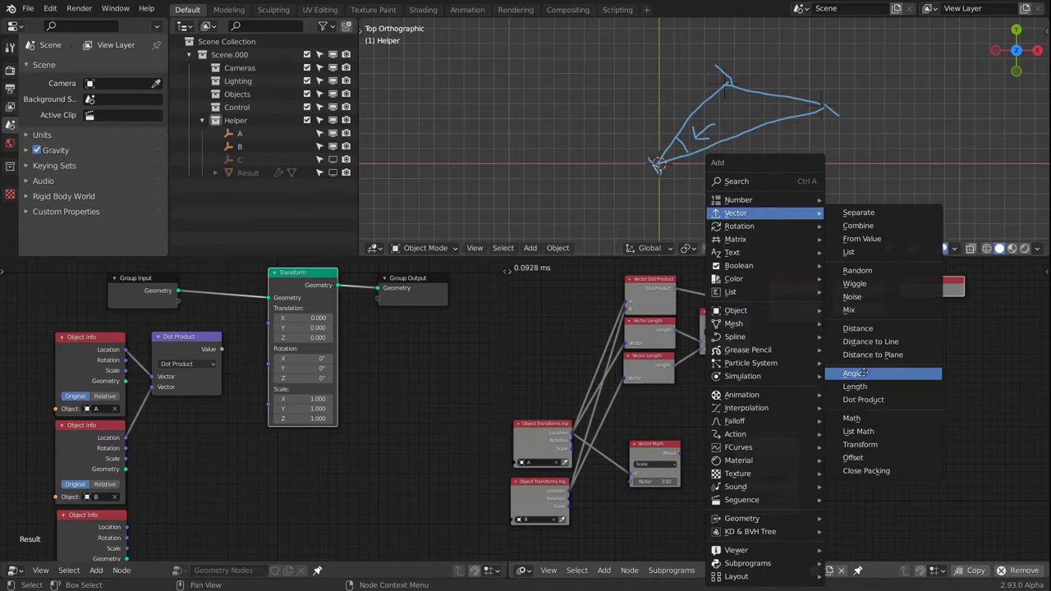
click(766, 374)
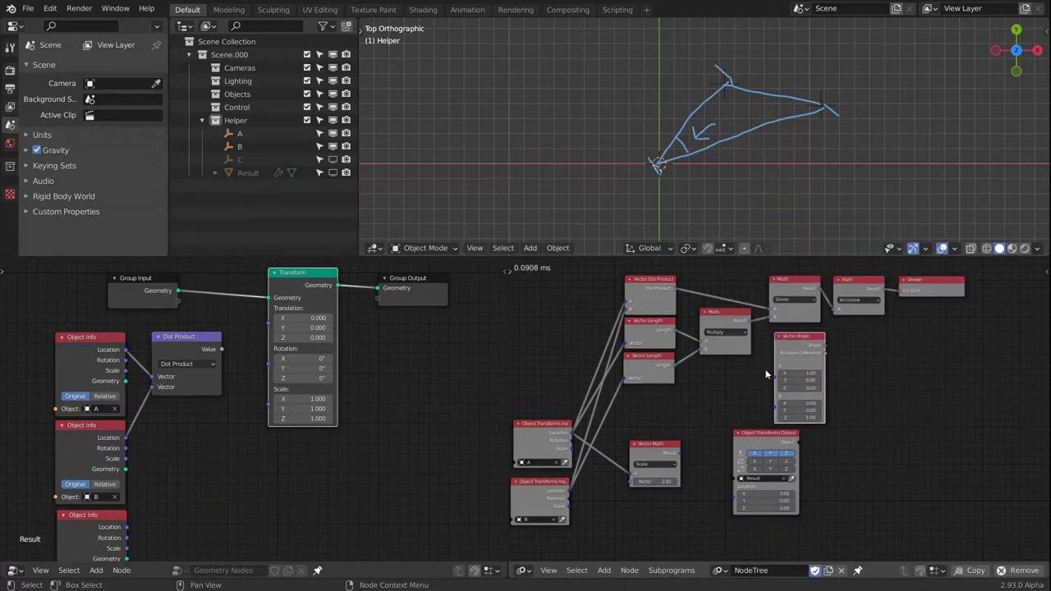
Connect the locations of objects A and B to the Vector Angle node and show its Angle output in the Viewer
drag(569, 432, 776, 366)
drag(570, 490, 781, 391)
middle_drag(824, 348, 795, 371)
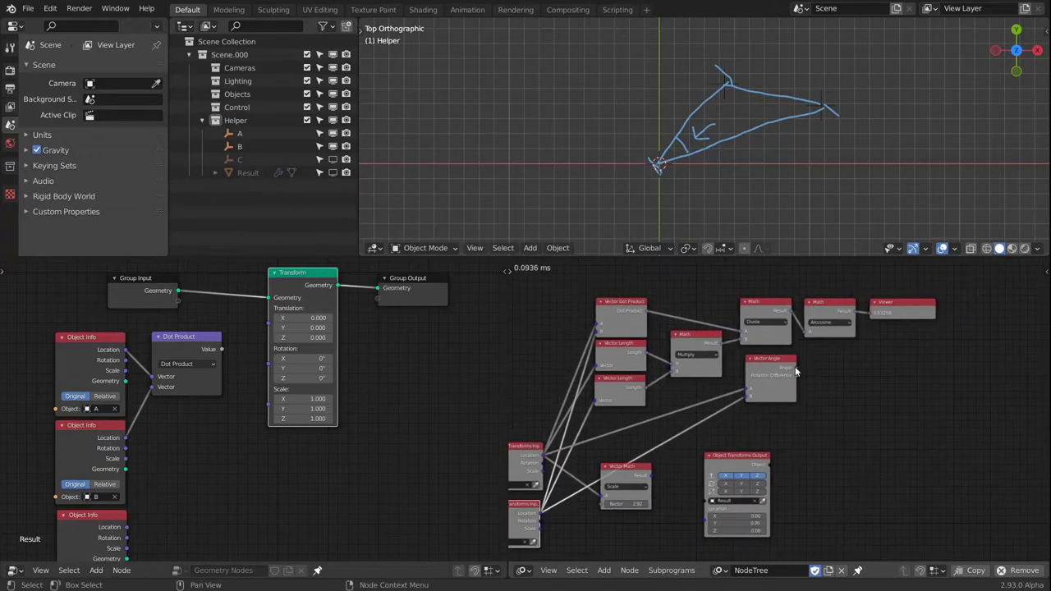
drag(795, 370, 918, 360)
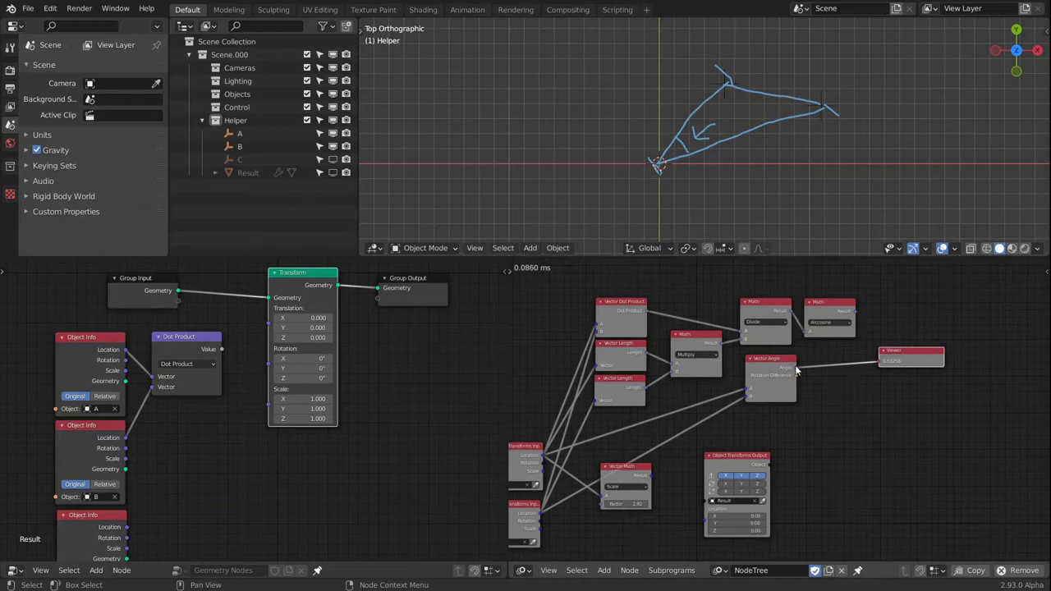
drag(782, 388, 758, 409)
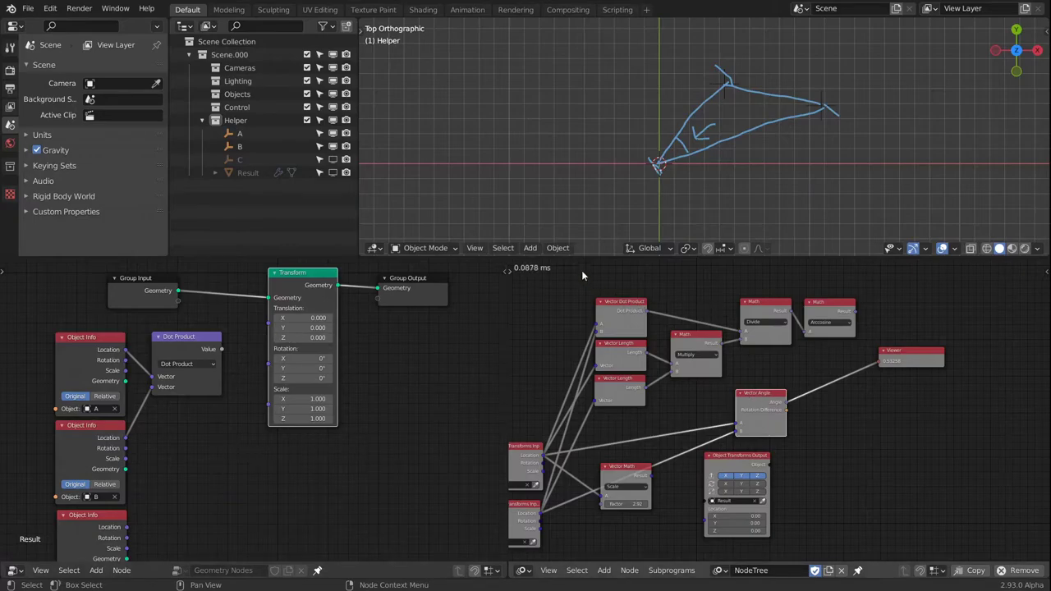
Detach and delete the Vector Angle node, and reconnect the Viewer to the Arccosine result
drag(604, 271, 811, 384)
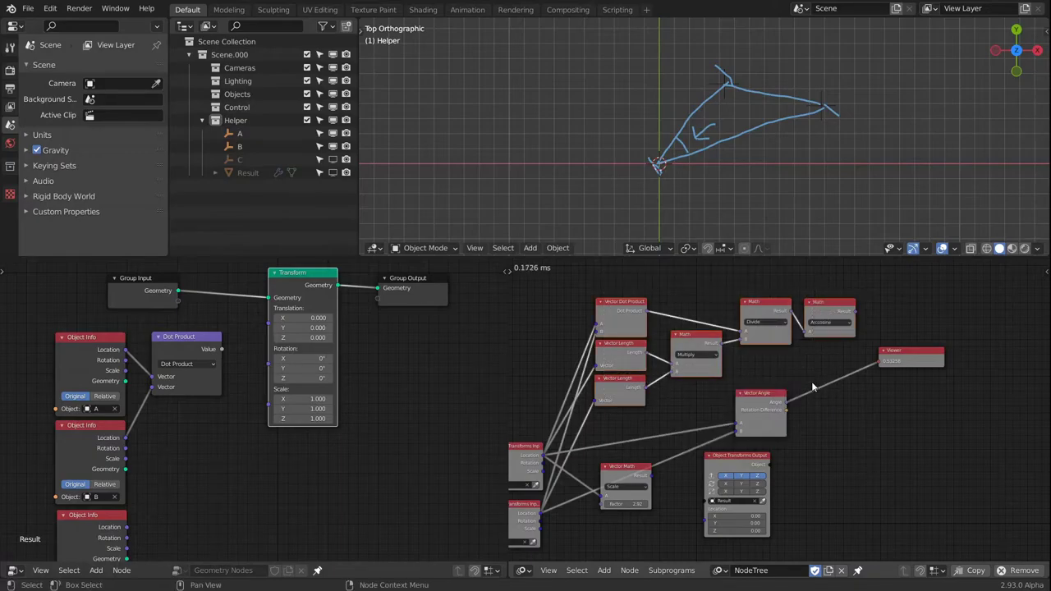
click(759, 403)
drag(720, 382, 821, 375)
key(alt+d)
click(847, 399)
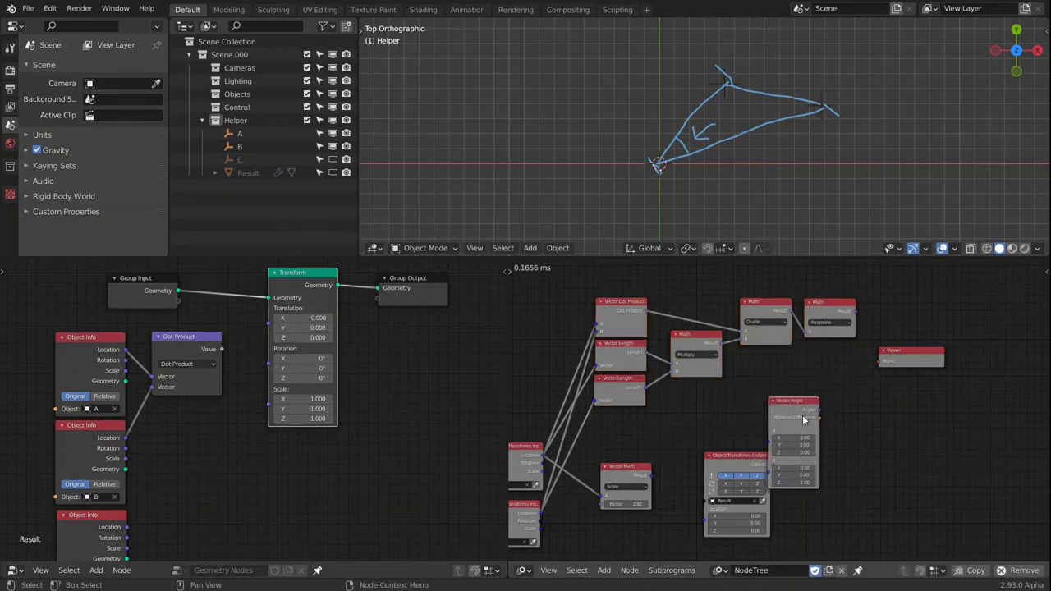
key(x)
drag(918, 356, 921, 306)
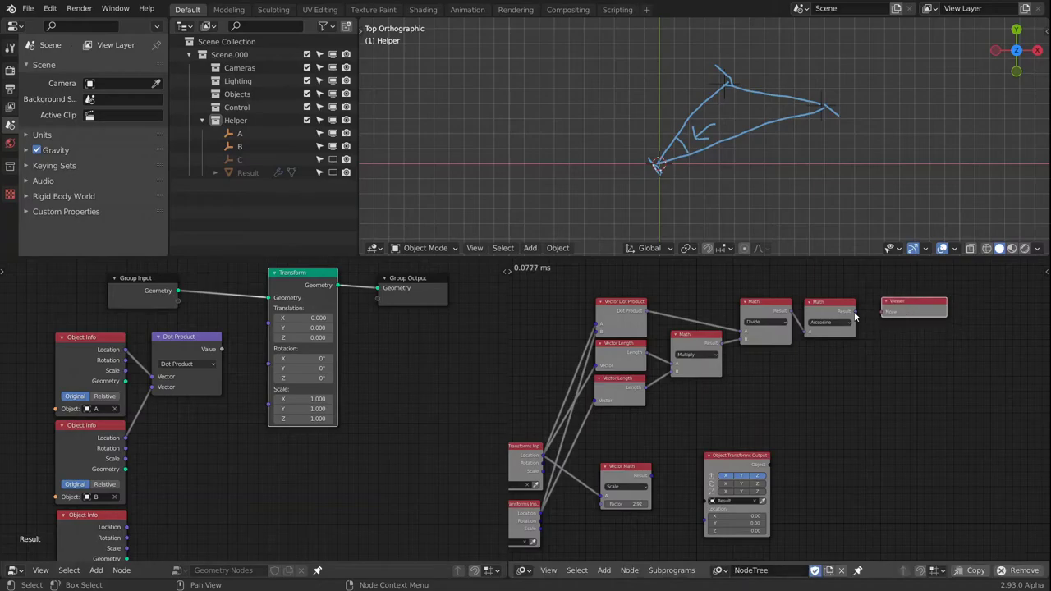
drag(855, 312, 906, 314)
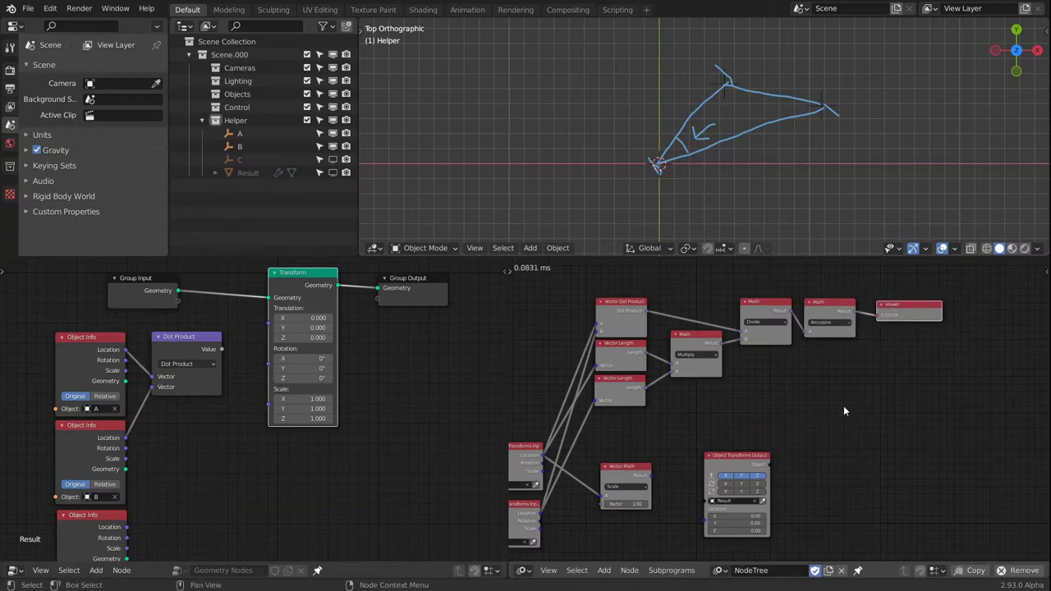
Erase the viewport annotations and delete the Vector Dot Product, Vector Length, Math and Viewer nodes
middle_drag(843, 406, 744, 396)
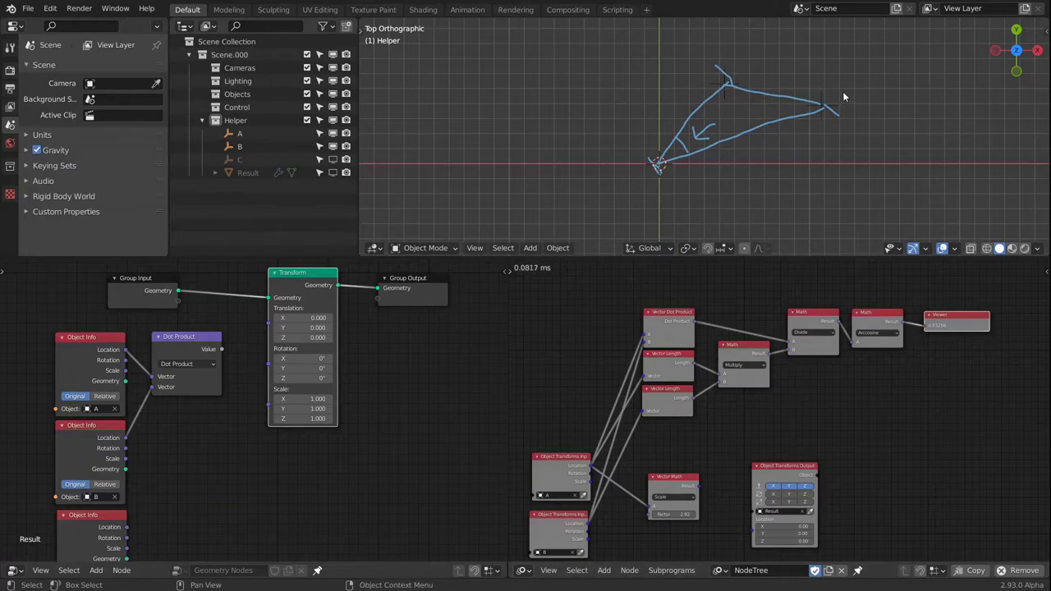
mouse_move(858, 99)
ctrl+mouse_down()
mouse_move(791, 128)
mouse_move(805, 106)
mouse_move(847, 127)
mouse_move(703, 70)
mouse_move(722, 80)
mouse_move(653, 178)
mouse_move(662, 160)
mouse_move(632, 171)
mouse_move(773, 108)
mouse_move(758, 135)
ctrl+mouse_up()
middle_drag(838, 419, 779, 426)
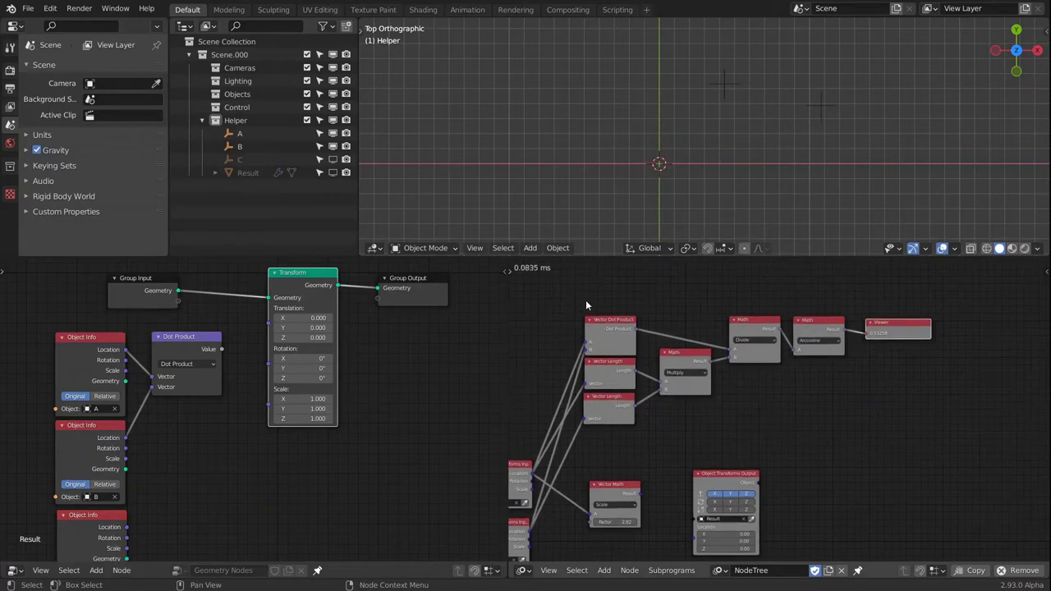
drag(585, 300, 948, 417)
key(x)
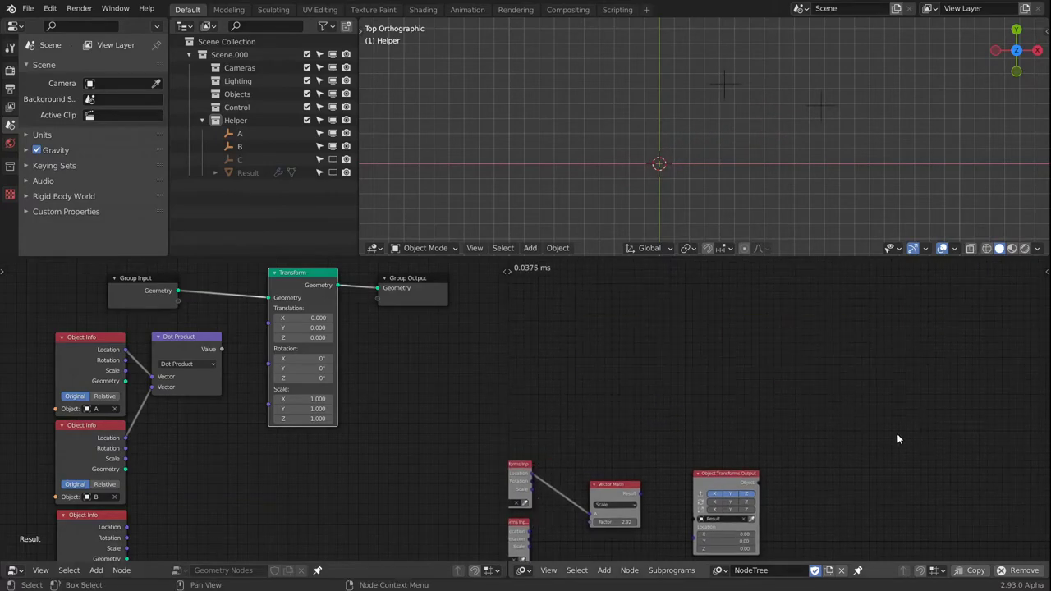
Unhide the Result object in the viewport
key(Home)
scroll(584, 316, up, 2)
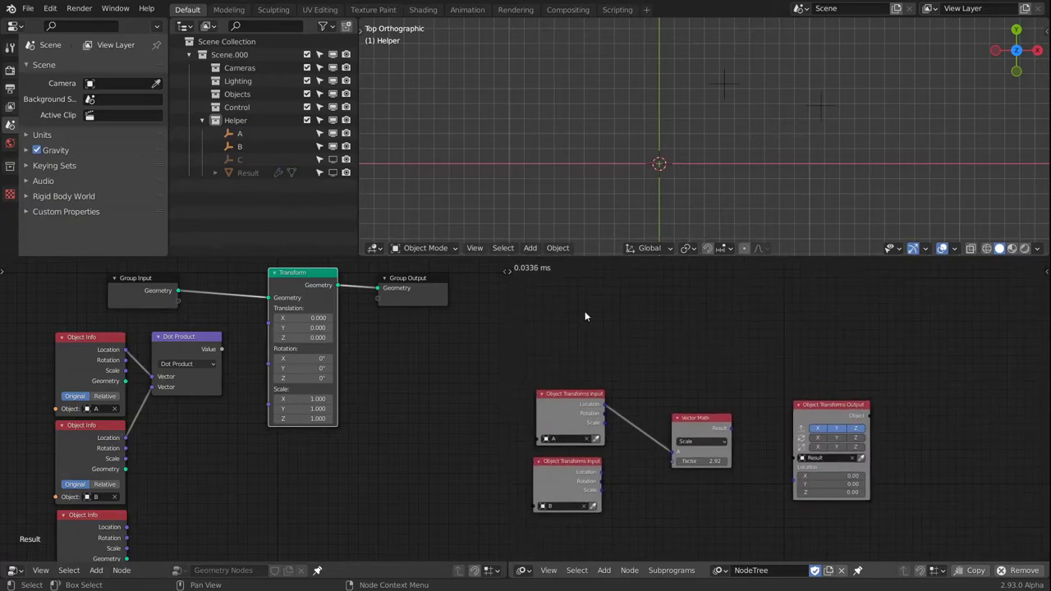
click(330, 172)
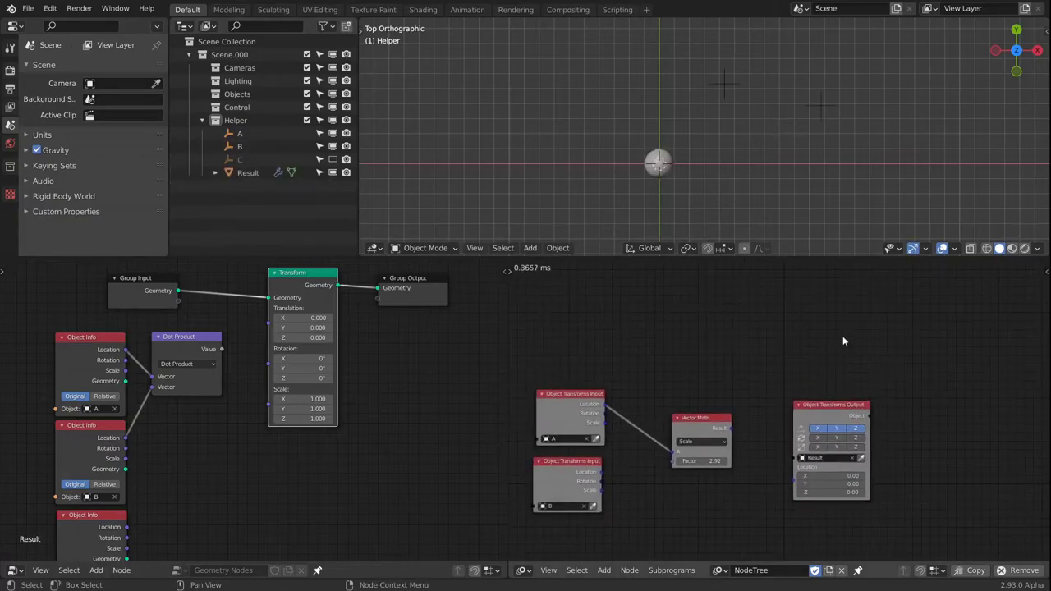
Set the Vector Math node to Cross and the Dot Product node in the geometry node tree to Cross Product
scroll(756, 392, up, 3)
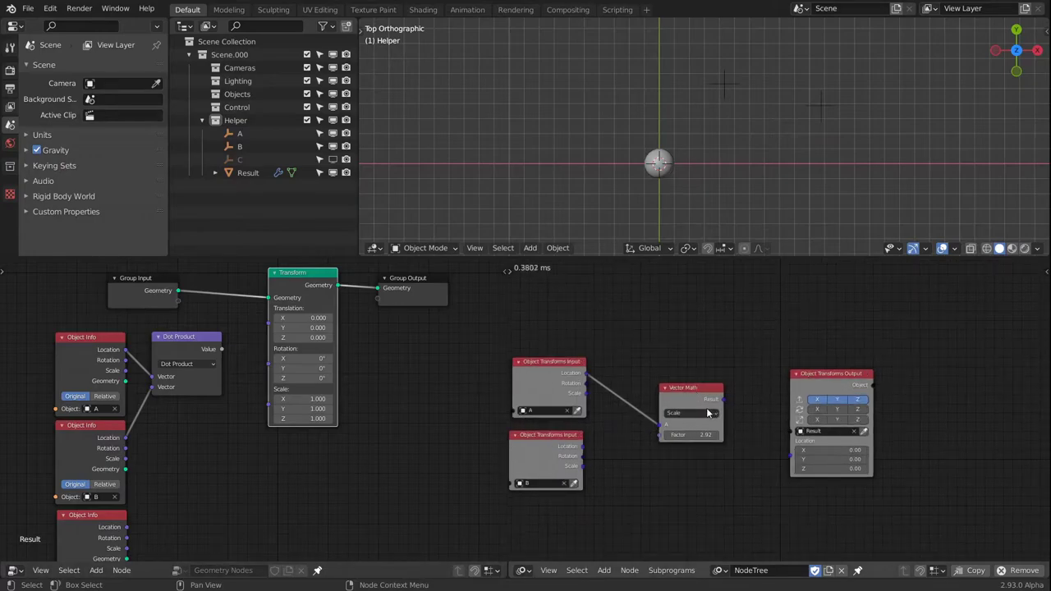
click(689, 413)
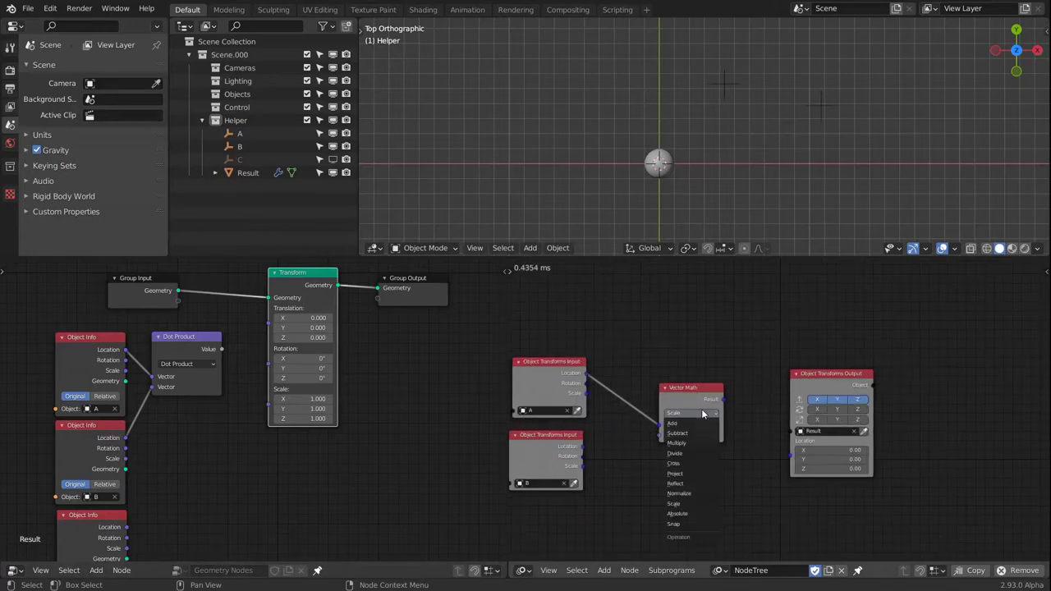
click(678, 463)
click(187, 364)
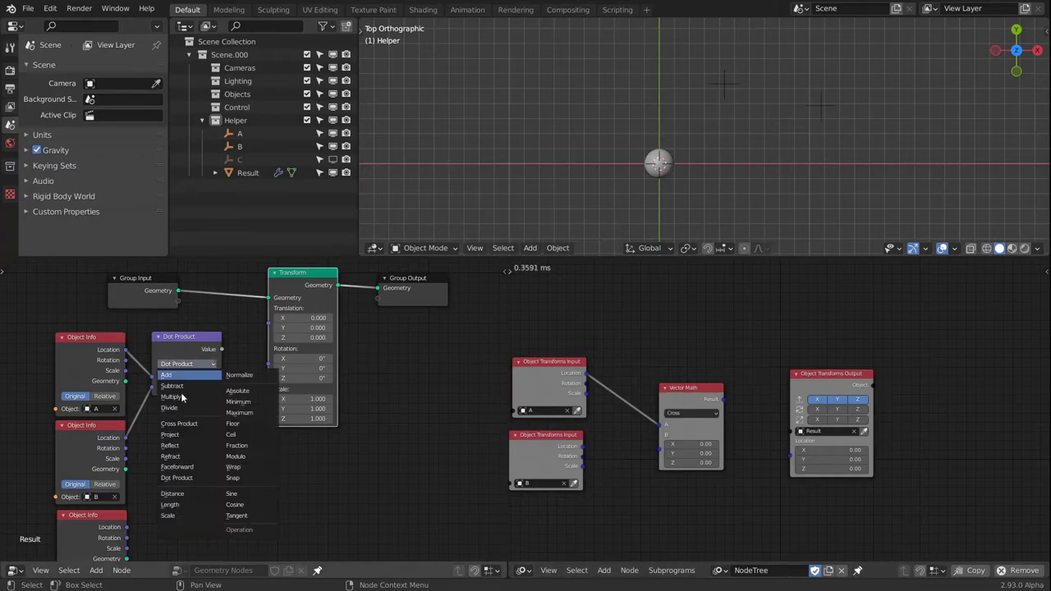
click(192, 428)
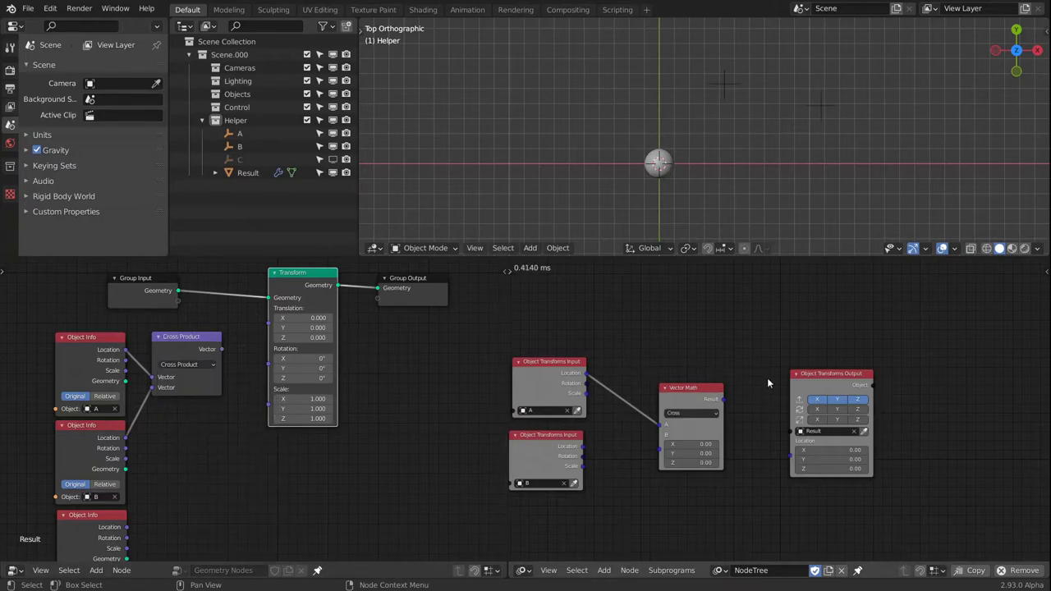
Connect object B's location to the Cross node's B input and its result to the Location of the Result object's transforms output
drag(702, 413, 685, 390)
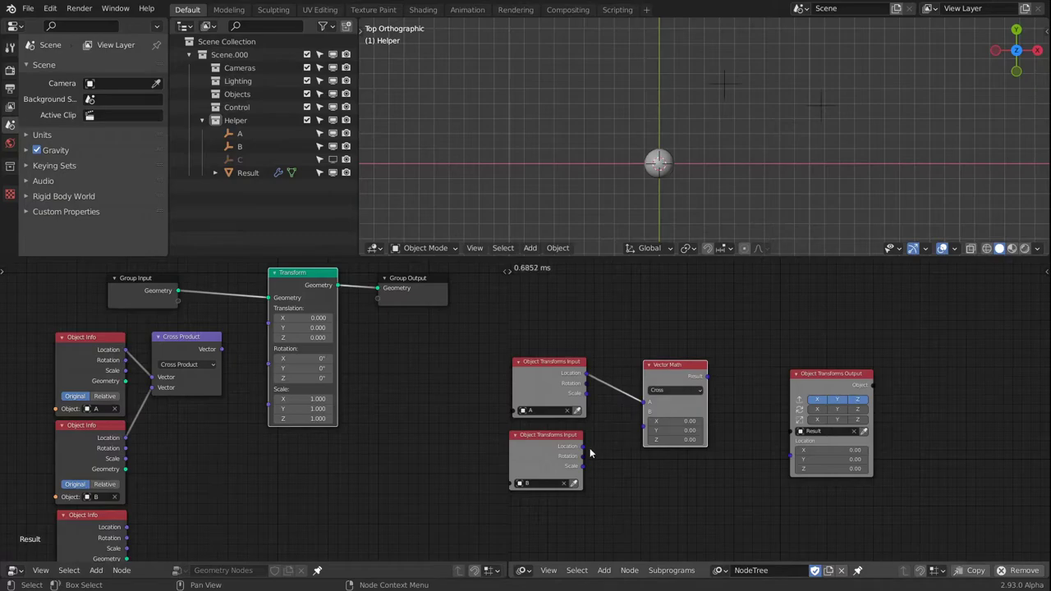
drag(582, 446, 649, 428)
drag(673, 374, 670, 370)
middle_drag(779, 415, 712, 403)
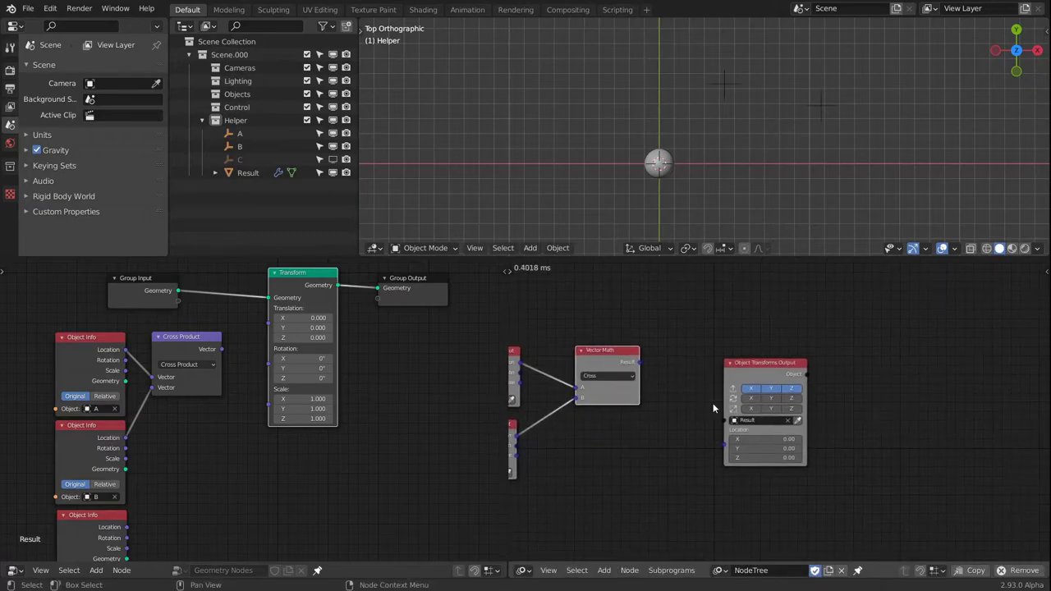
drag(638, 363, 725, 429)
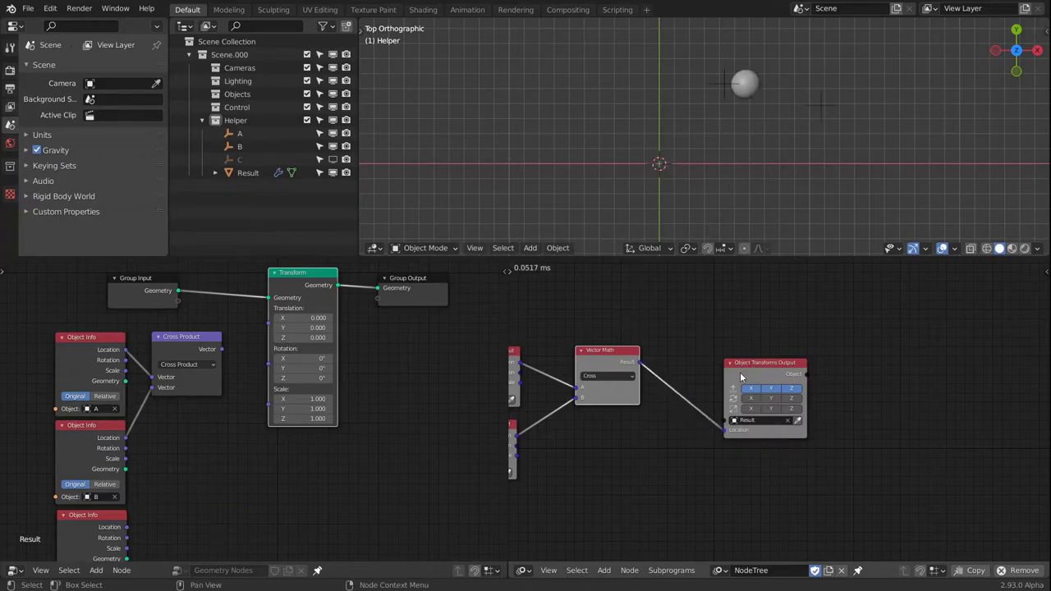
Add a plane mesh to the Helper collection at the world origin
drag(740, 376, 733, 368)
middle_drag(647, 307, 679, 327)
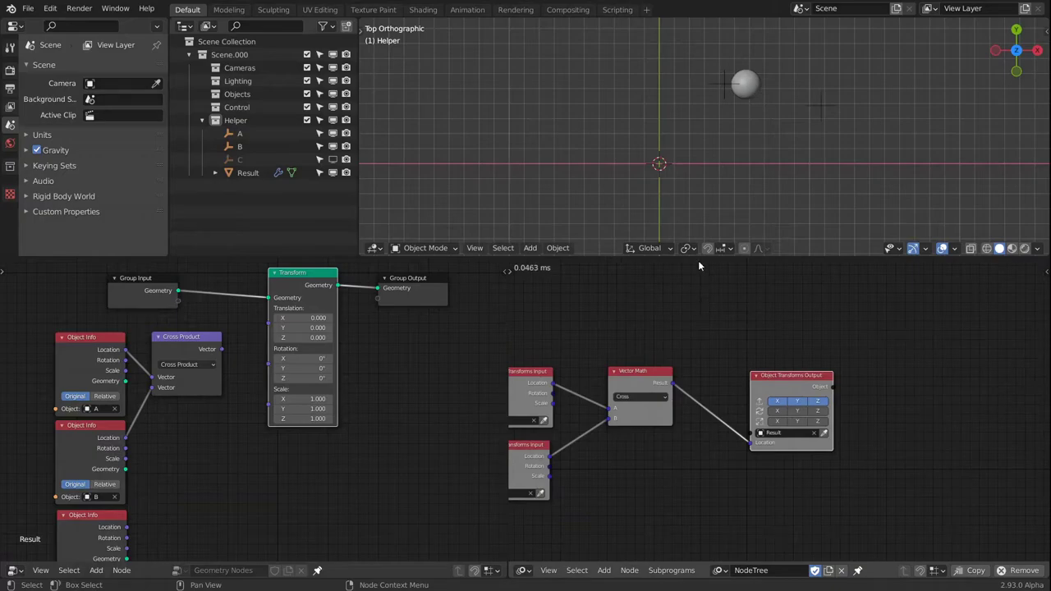
scroll(719, 175, down, 1)
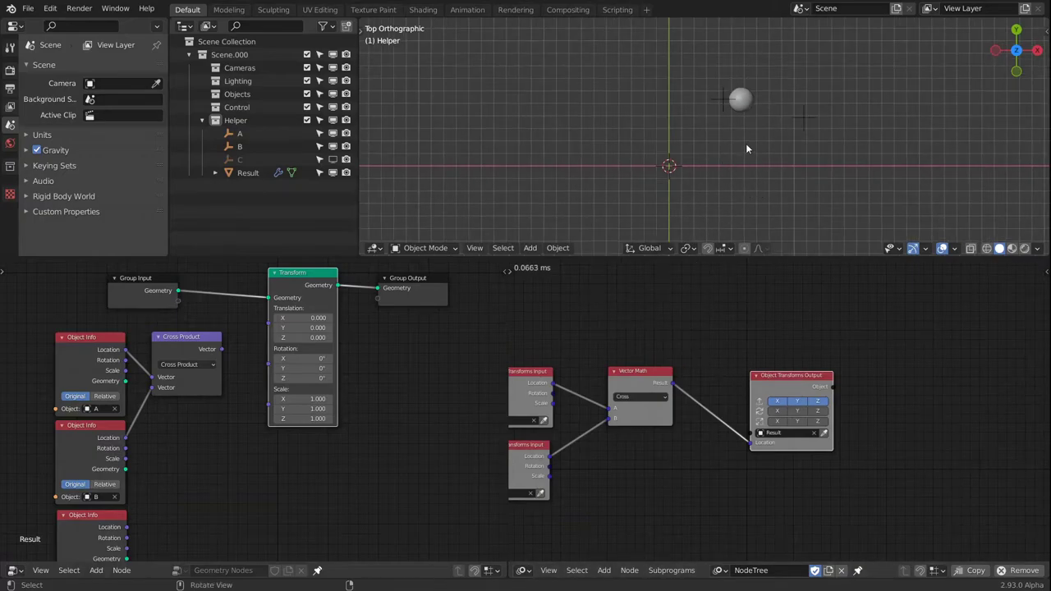
middle_drag(745, 143, 851, 153)
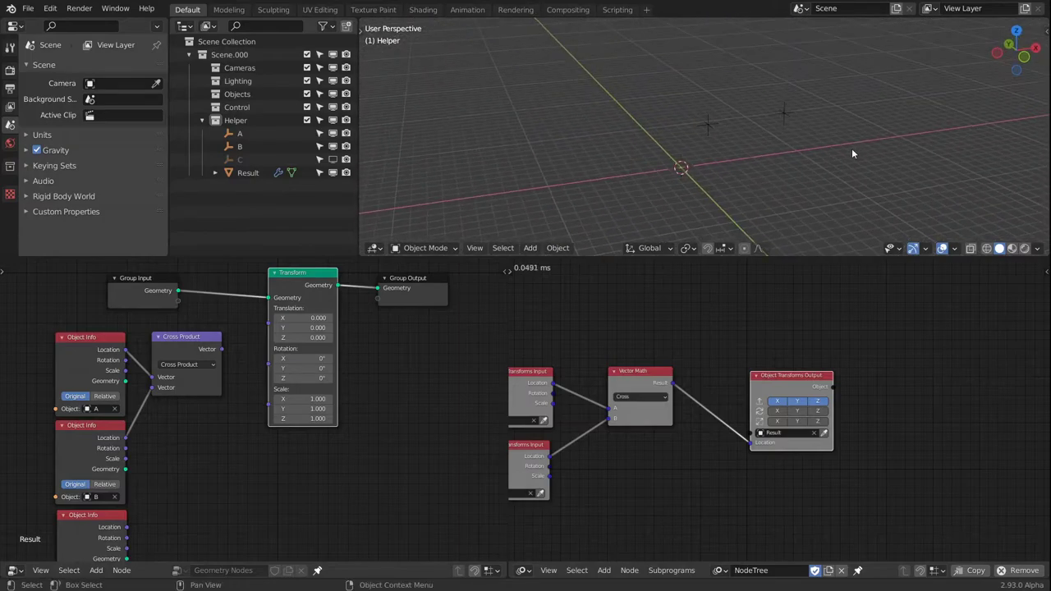
key(shift+a)
mouse_move(677, 168)
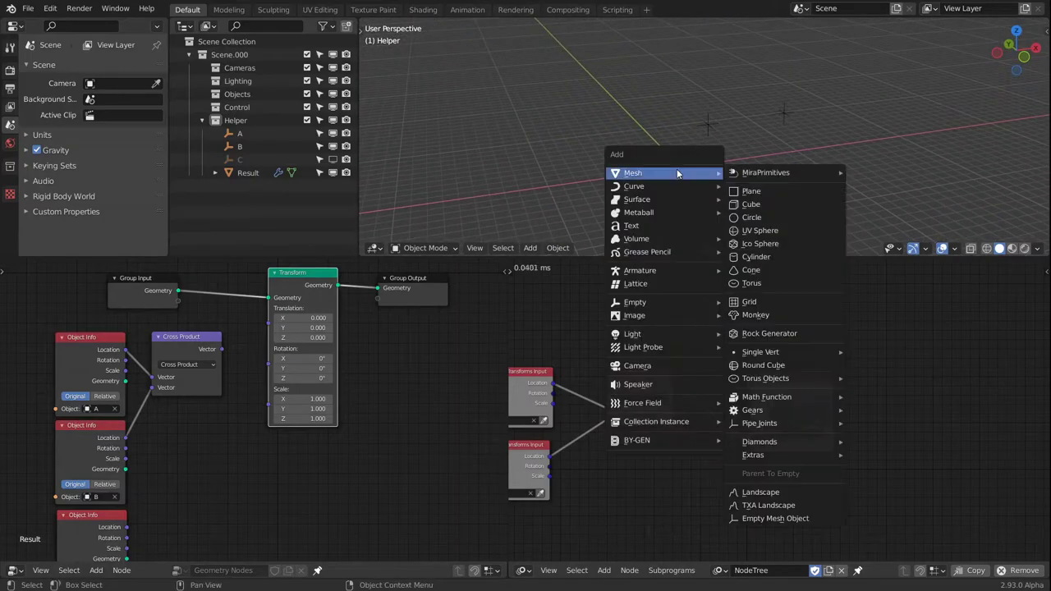
click(767, 191)
middle_drag(782, 181, 731, 197)
Duplicate the Result object's Object Transforms Output node and place the copy above the original
middle_drag(699, 352, 690, 379)
key(shift+a)
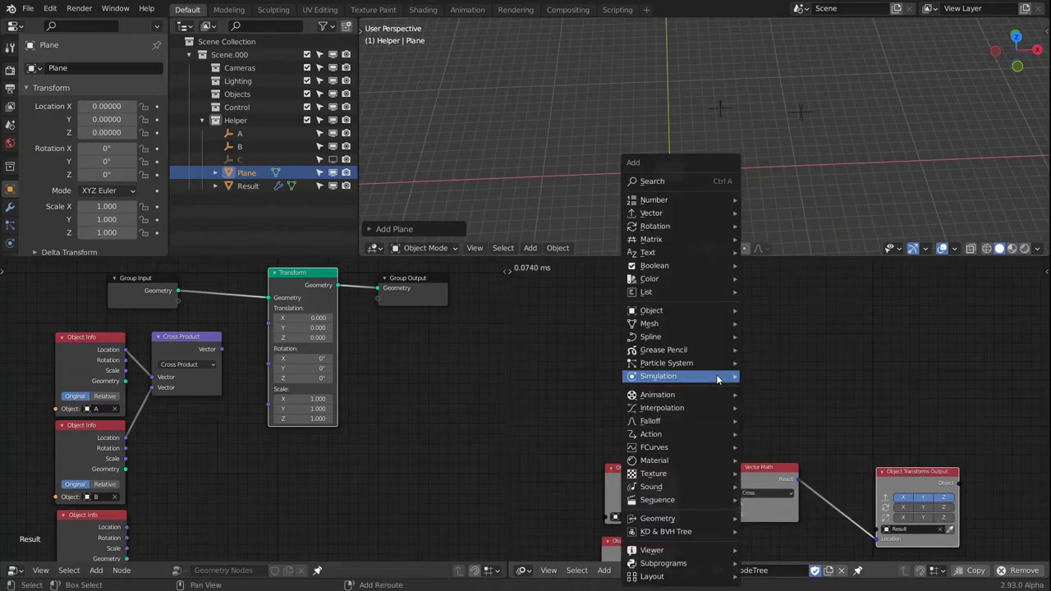
mouse_move(673, 323)
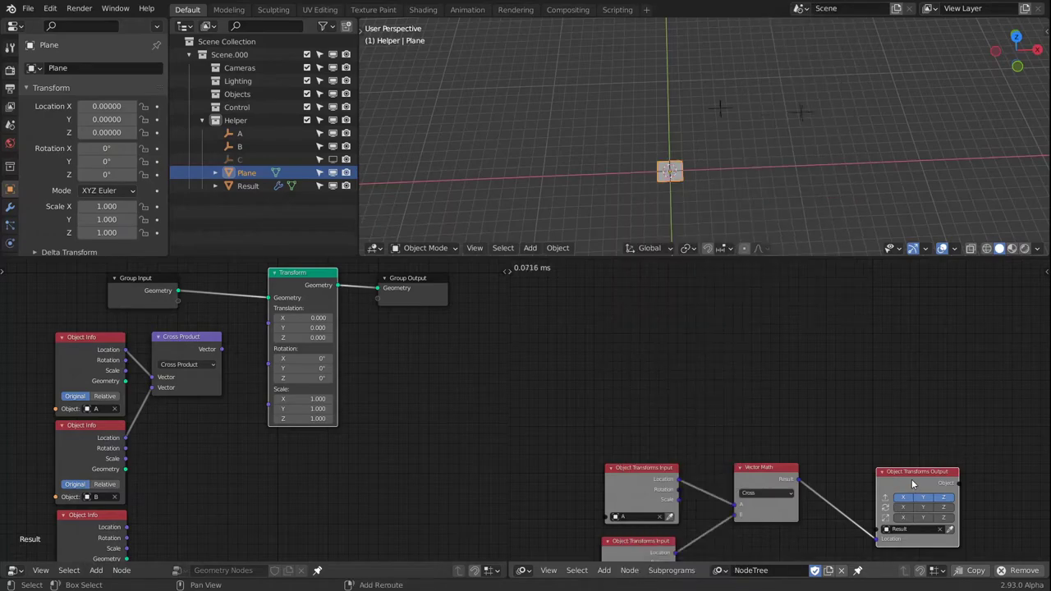
key(shift+d)
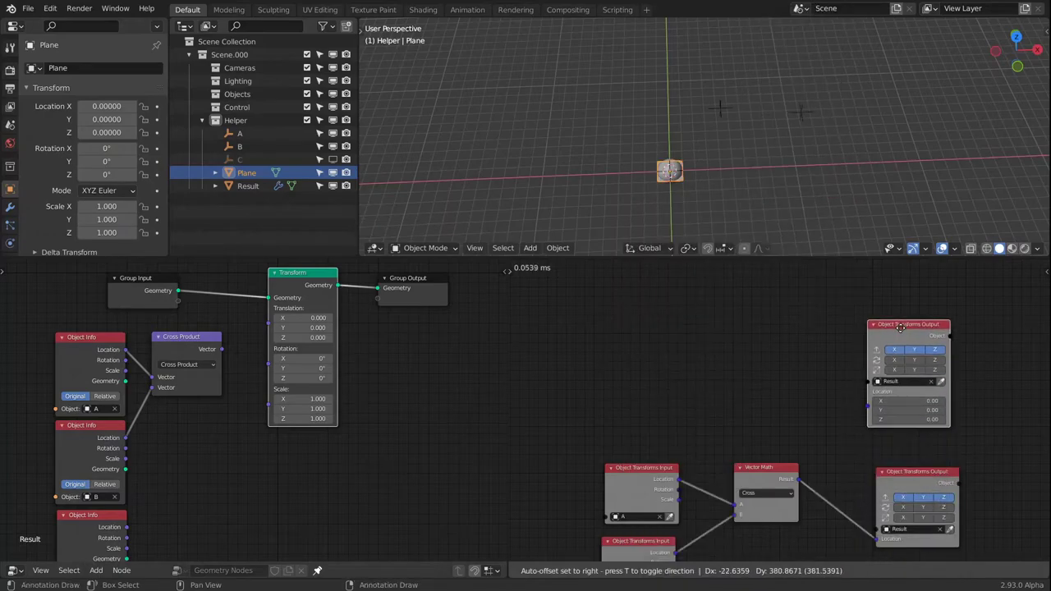
click(913, 363)
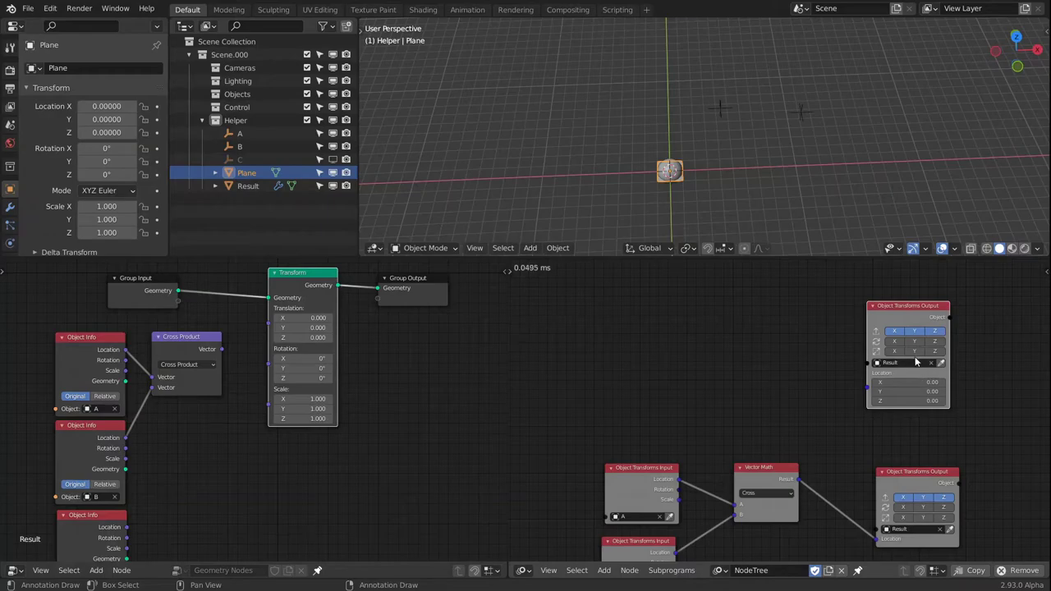
Make the copied transforms output drive the Plane object, with the X, Y and Z location off and the X, Y and Z rotation on
click(895, 332)
click(914, 332)
click(939, 333)
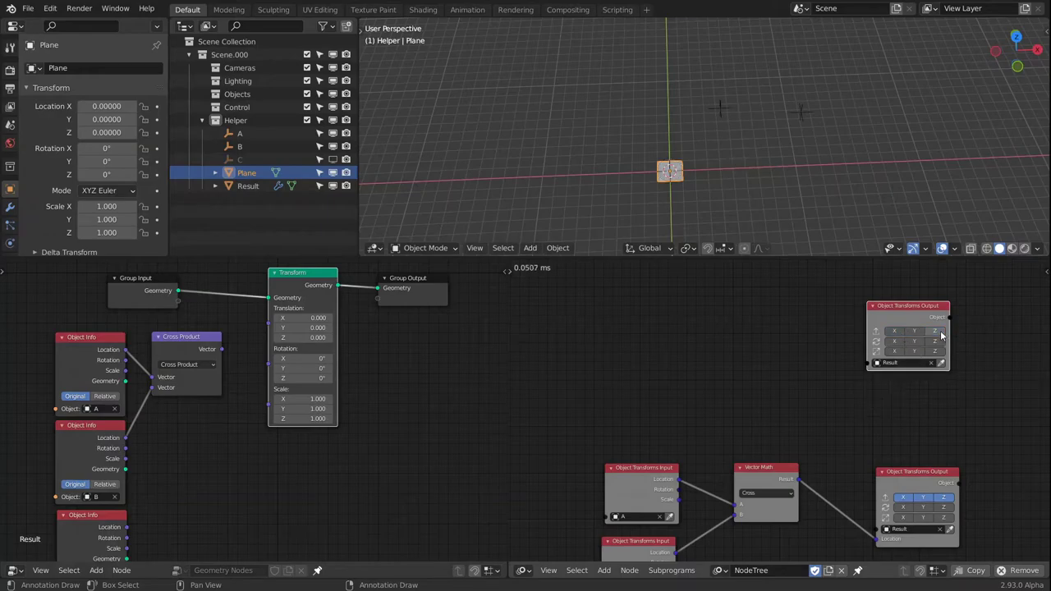
click(931, 363)
click(942, 363)
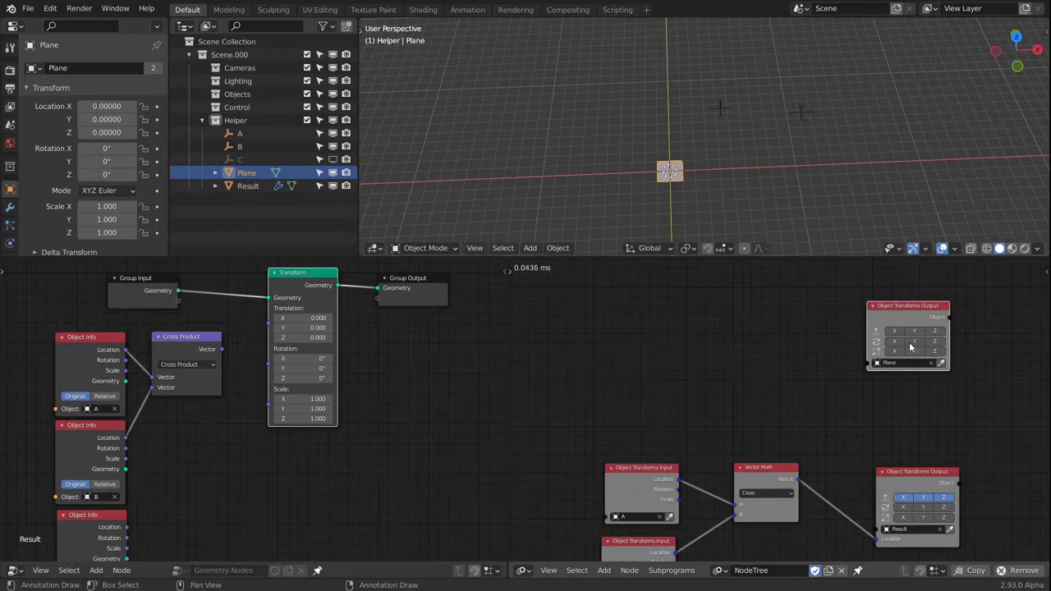
drag(894, 341, 935, 342)
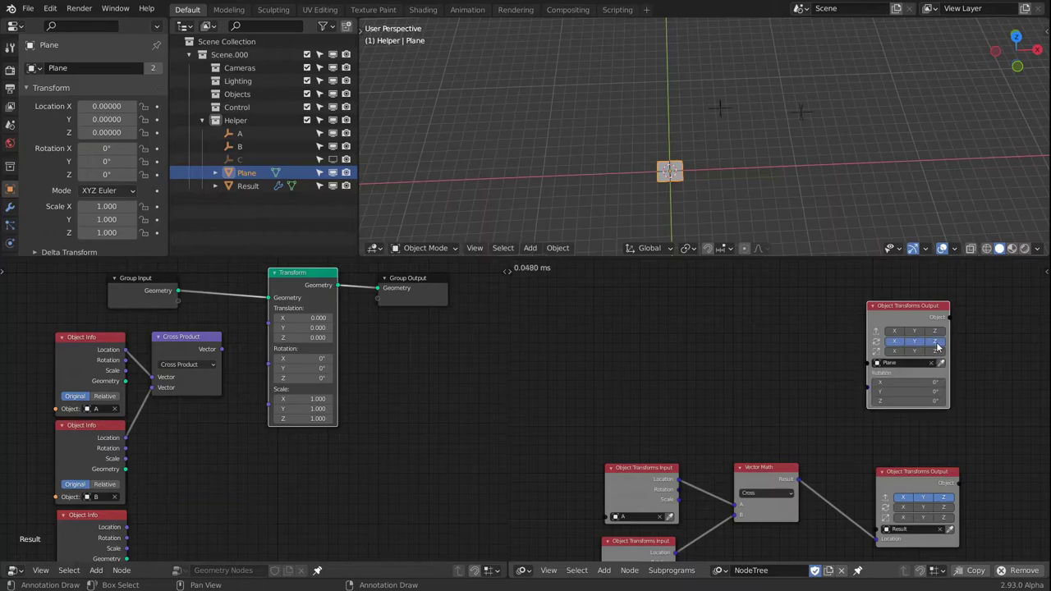
Add a Direction to Rotation node before the Plane's transforms output
key(shift+a)
mouse_move(686, 227)
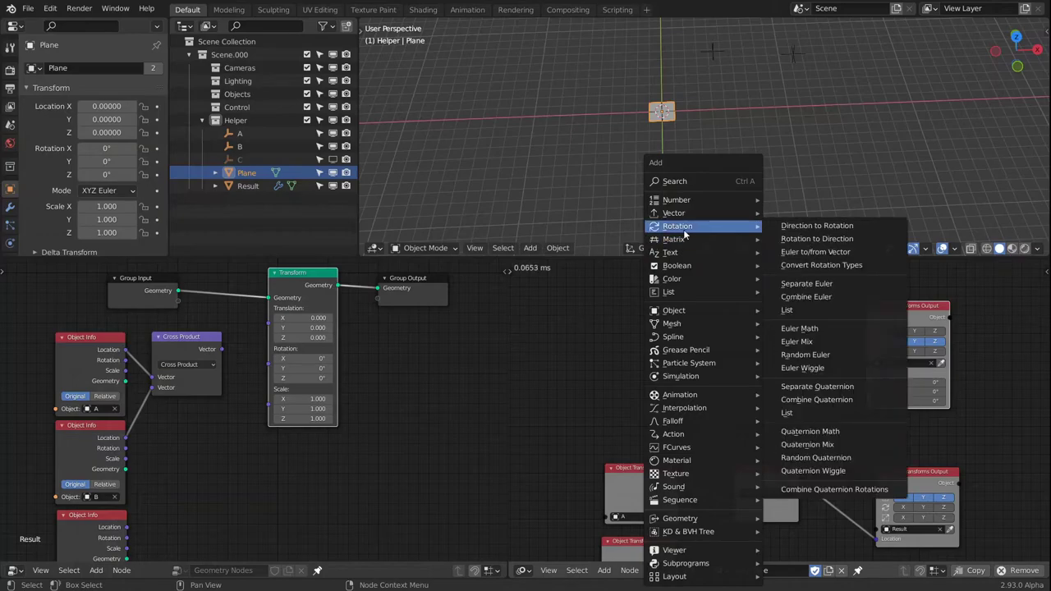
click(824, 230)
click(739, 296)
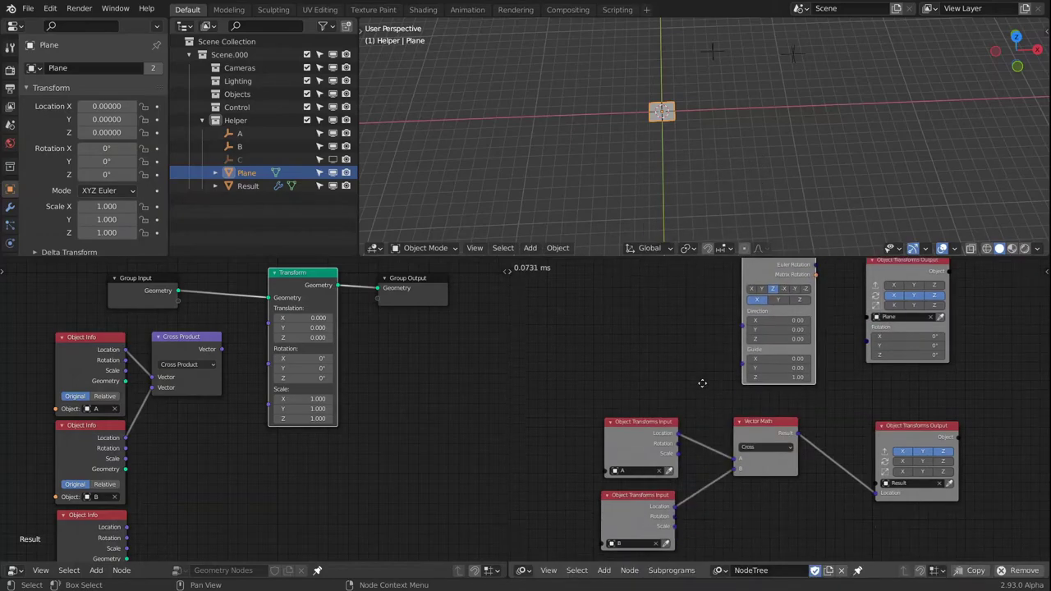
Link A's location to Direction, B's location to Guide and Euler Rotation to the Plane's Rotation, with Y as the track axis
drag(678, 411, 743, 303)
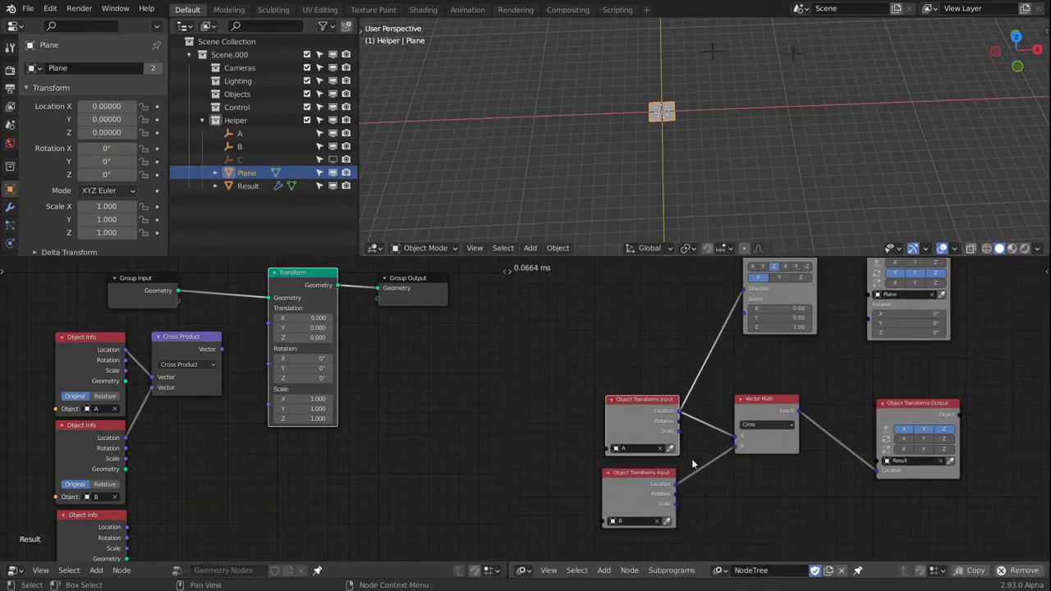
drag(678, 485, 803, 403)
scroll(754, 330, up, 5)
scroll(754, 330, right, 4)
middle_drag(755, 195, 648, 100)
click(695, 353)
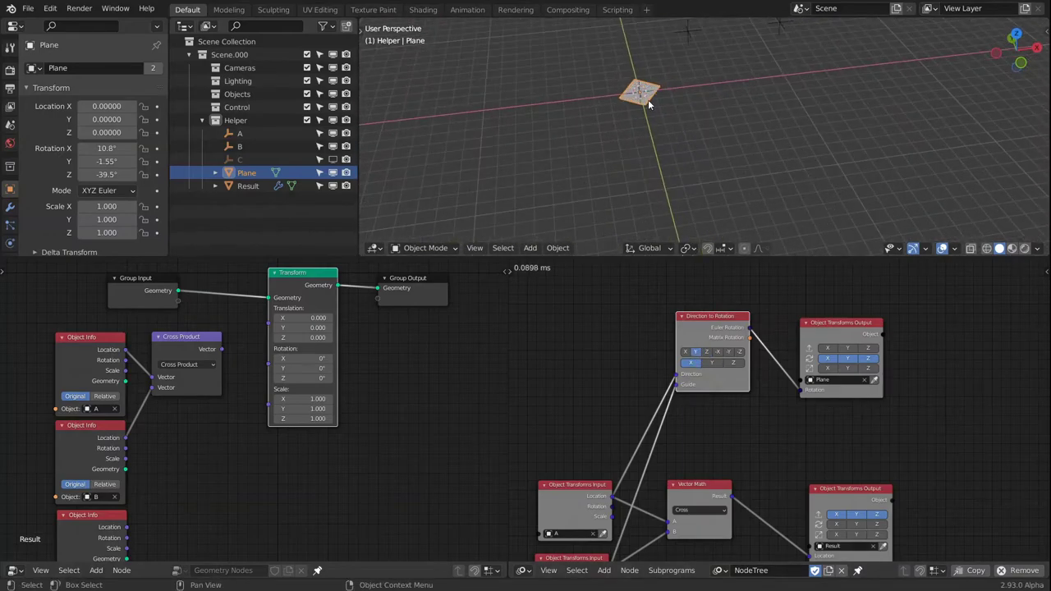
Scale the plane up uniformly to about 23.3
key(s)
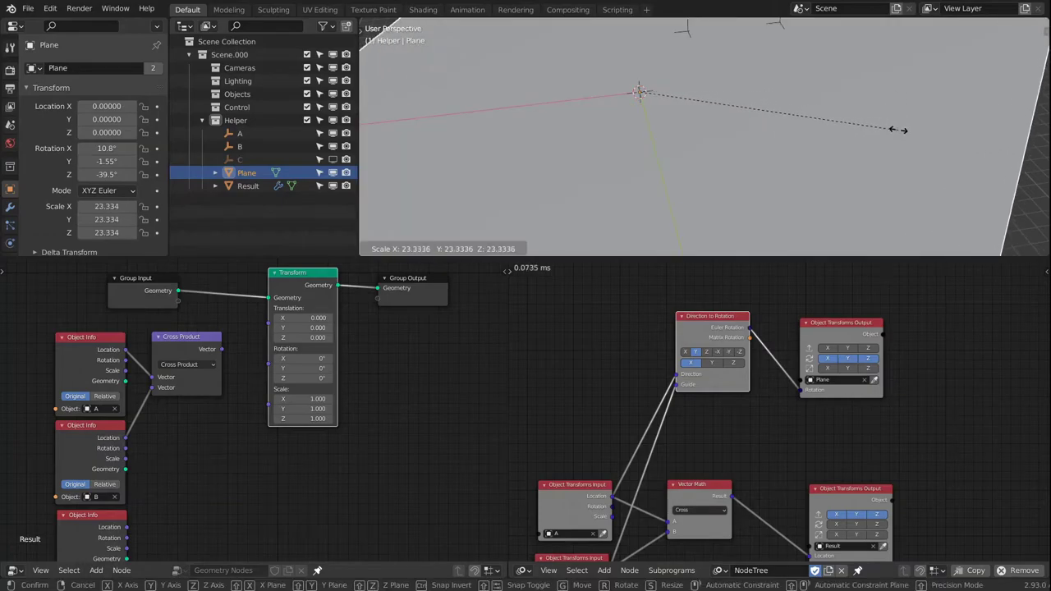
click(886, 103)
middle_drag(806, 77, 785, 146)
Move B to about (-1.11, 1.32, 3.69) and A to about (0.64, 2.34, -1.21)
click(823, 135)
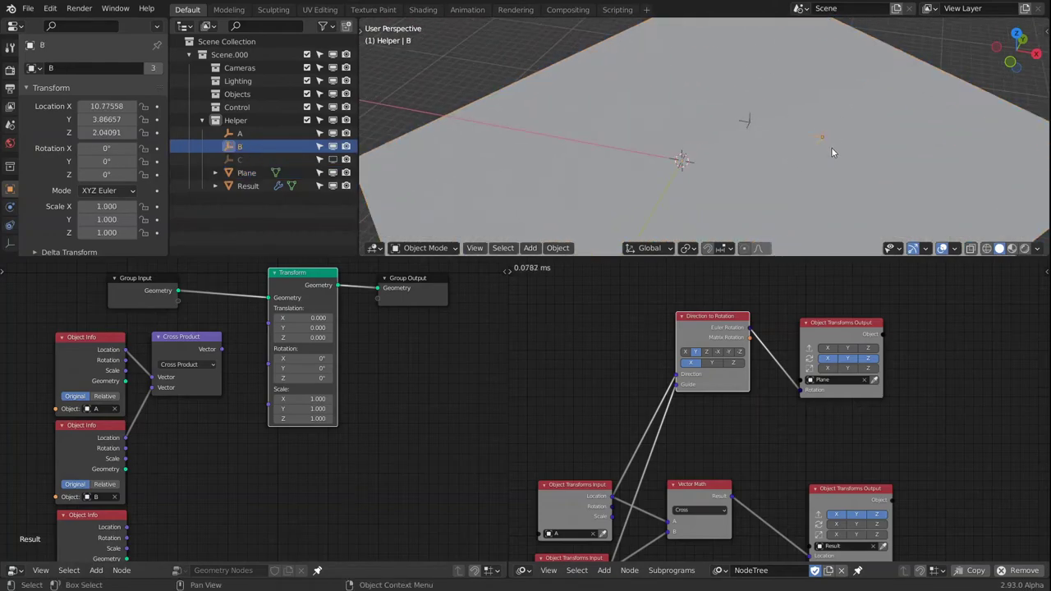
key(g)
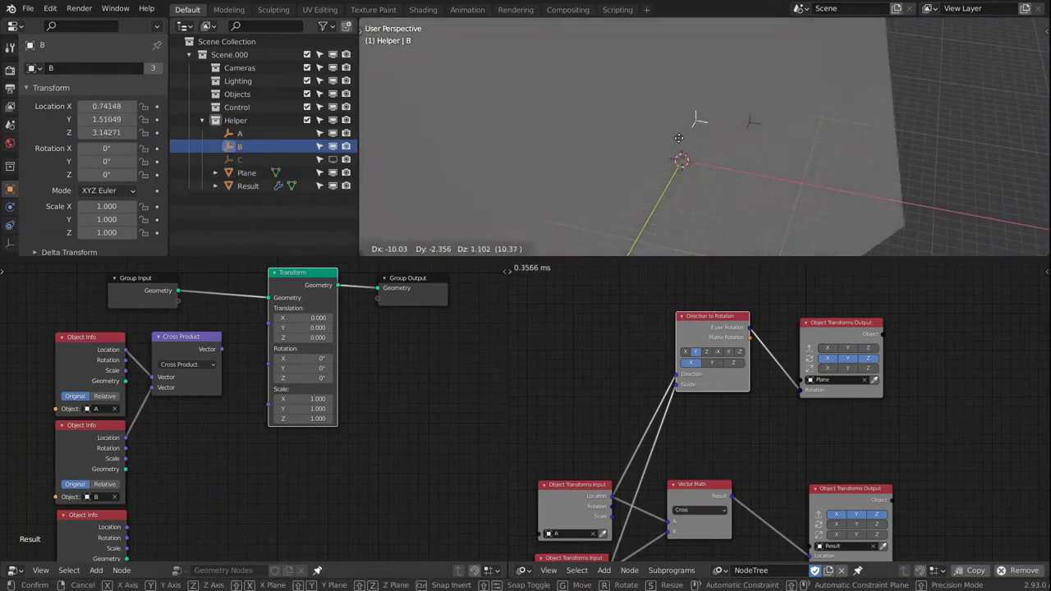
click(661, 133)
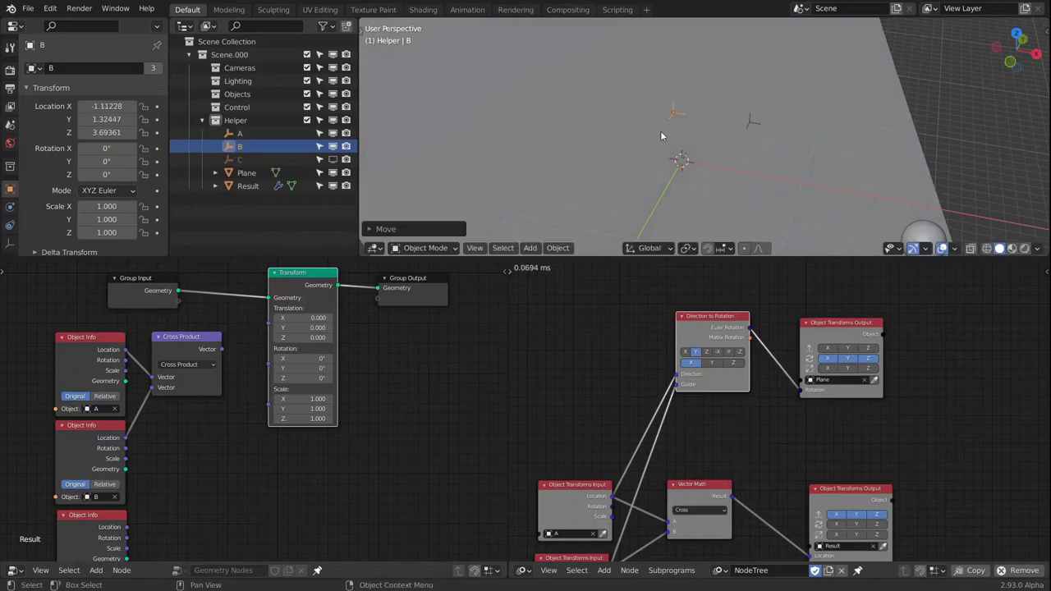
click(758, 124)
key(g)
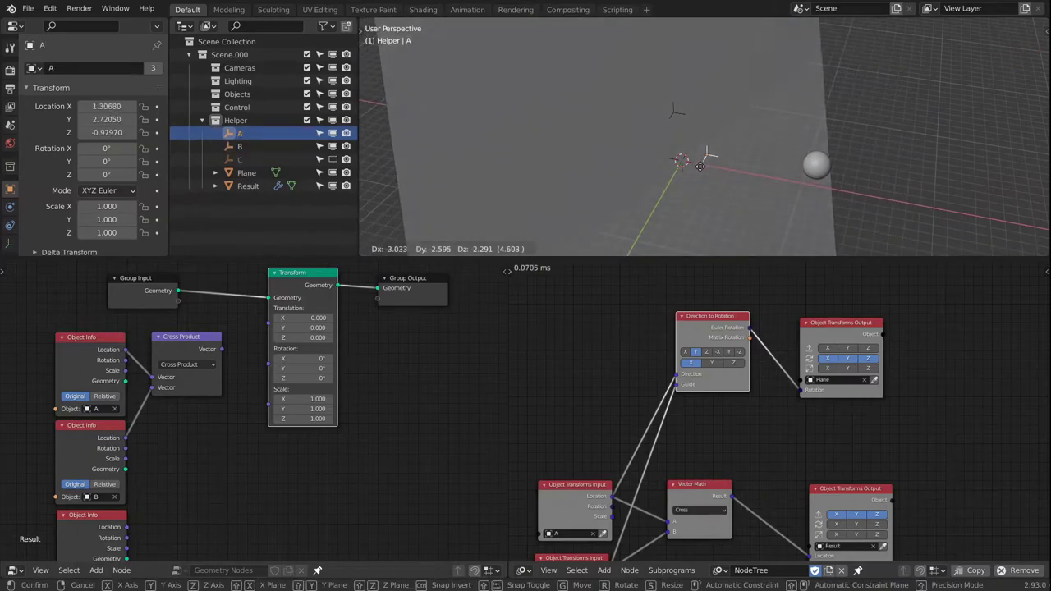
click(679, 138)
Move B close to the world origin, to about (-0.66, -0.56, 0.87)
click(669, 108)
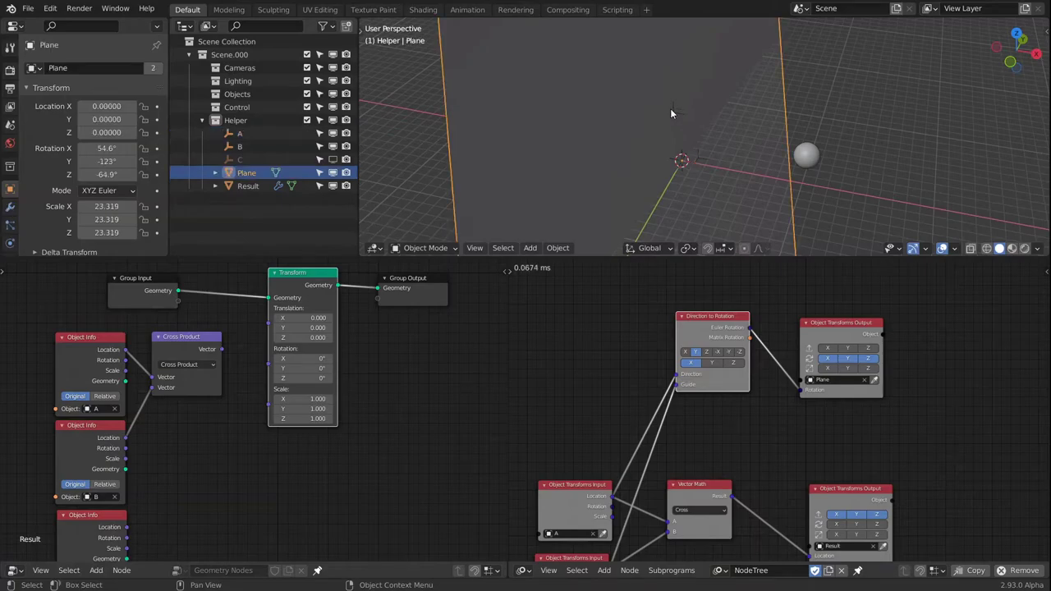
key(g)
key(Escape)
click(675, 111)
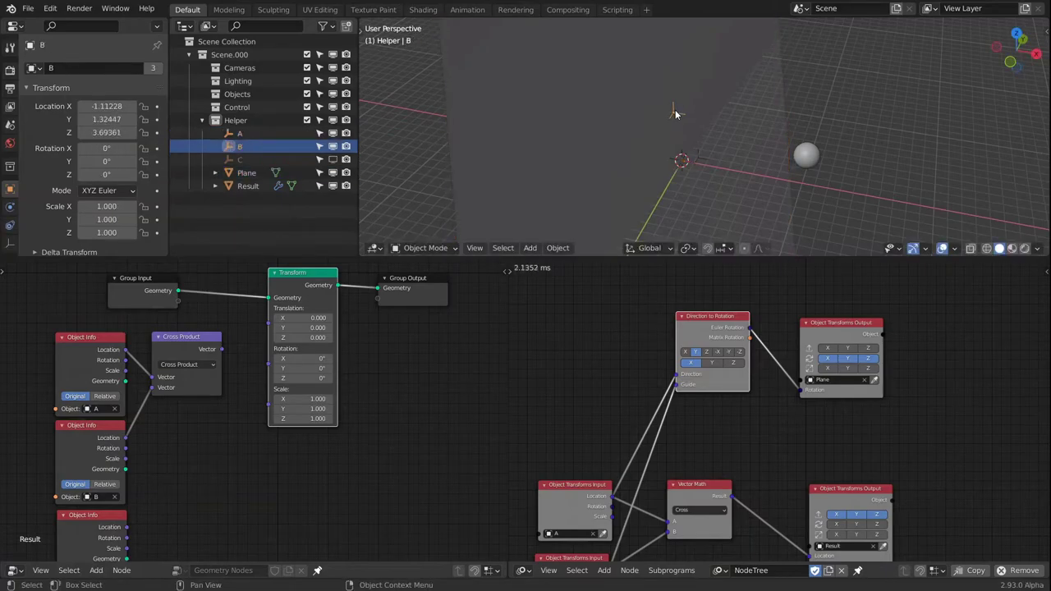
key(g)
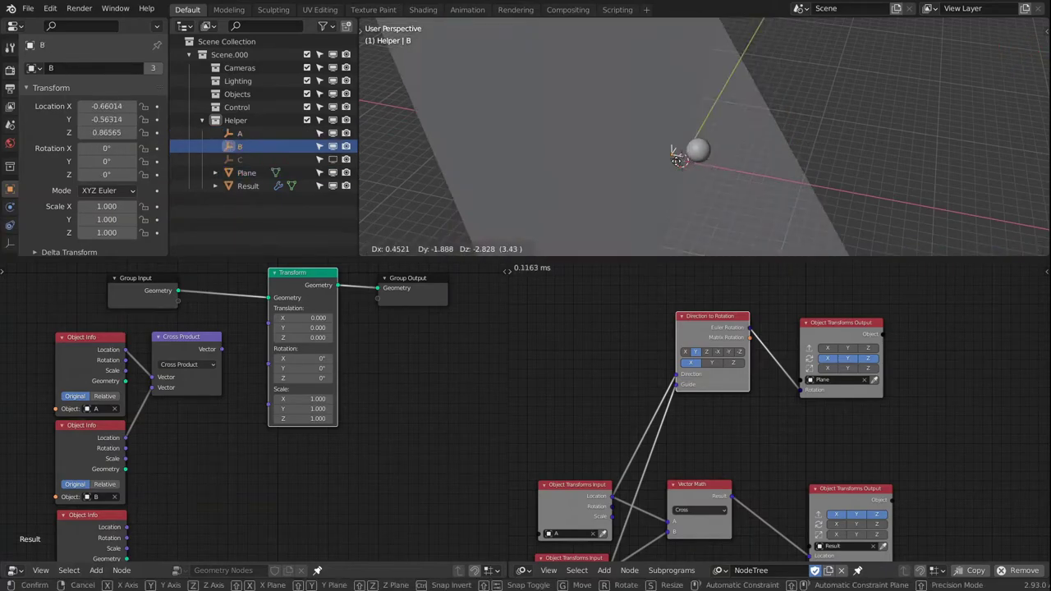
click(677, 160)
Examine from several angles how the Result sphere lies relative to the plane through A and B
middle_drag(751, 163, 804, 133)
click(689, 163)
click(741, 190)
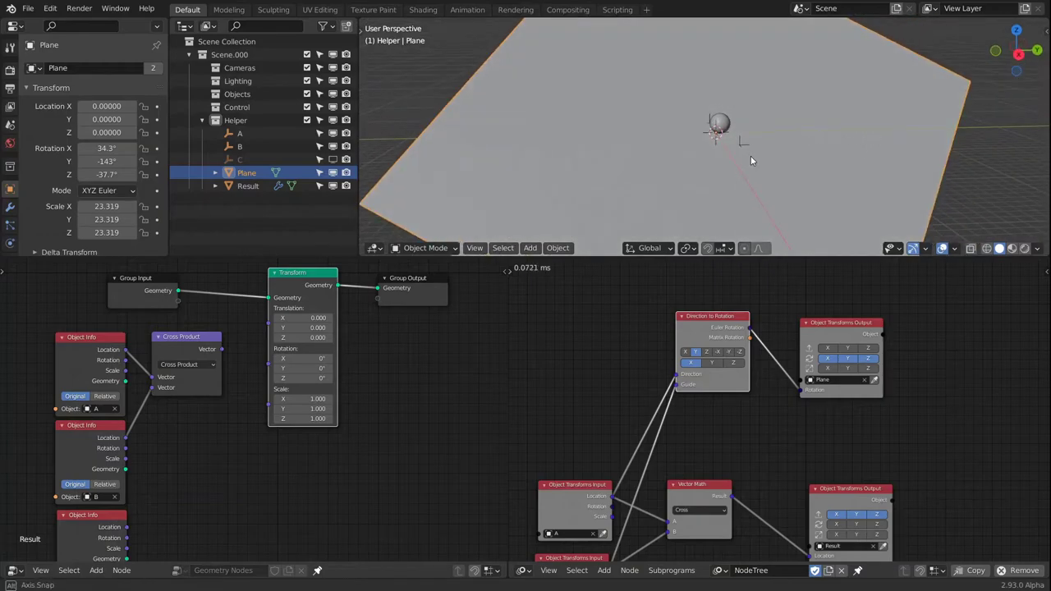
middle_drag(750, 155, 681, 148)
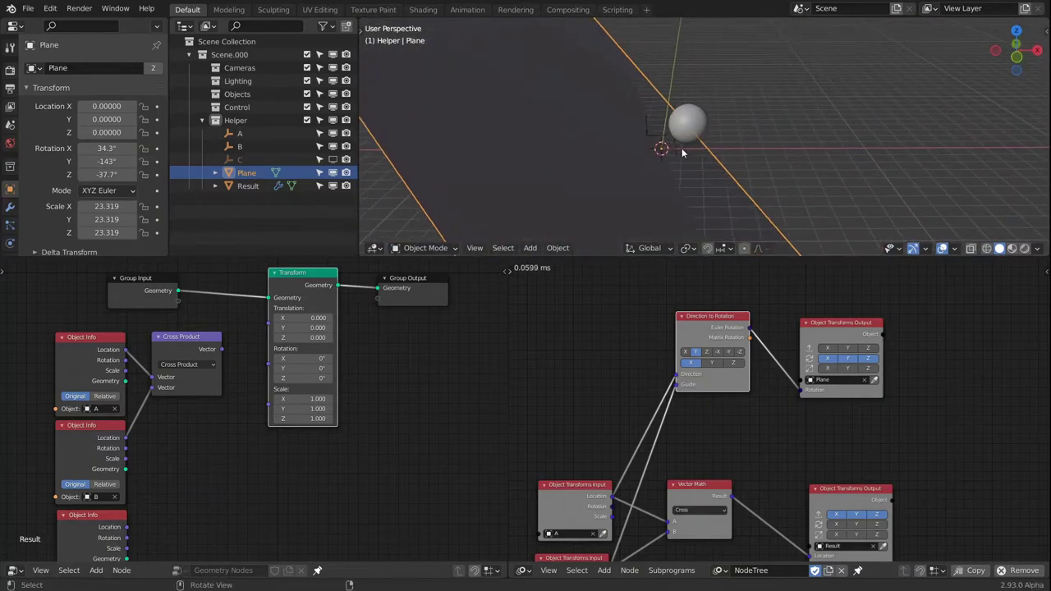
click(690, 122)
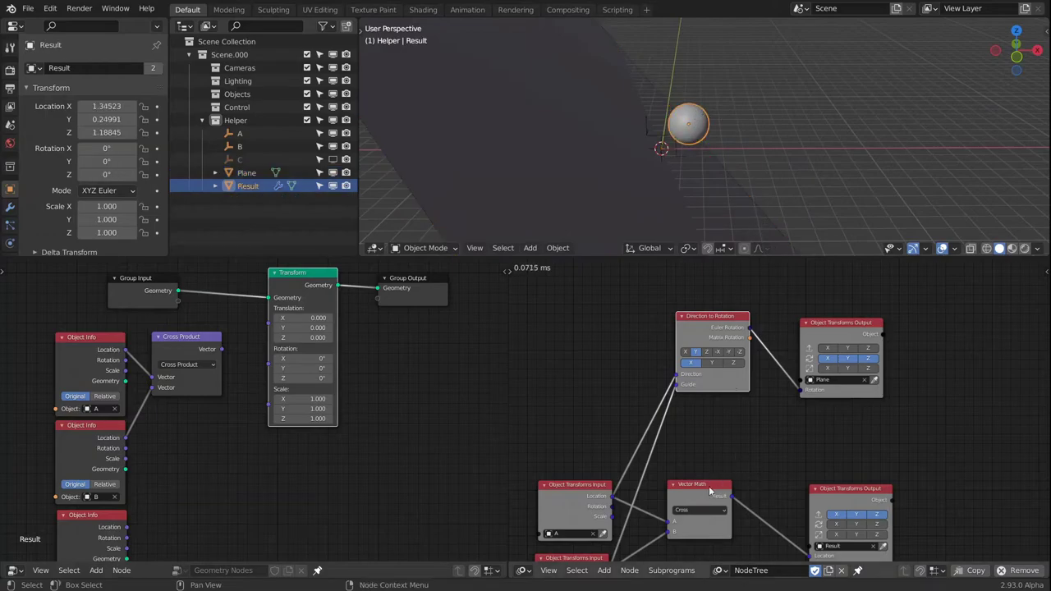
middle_drag(703, 174, 708, 134)
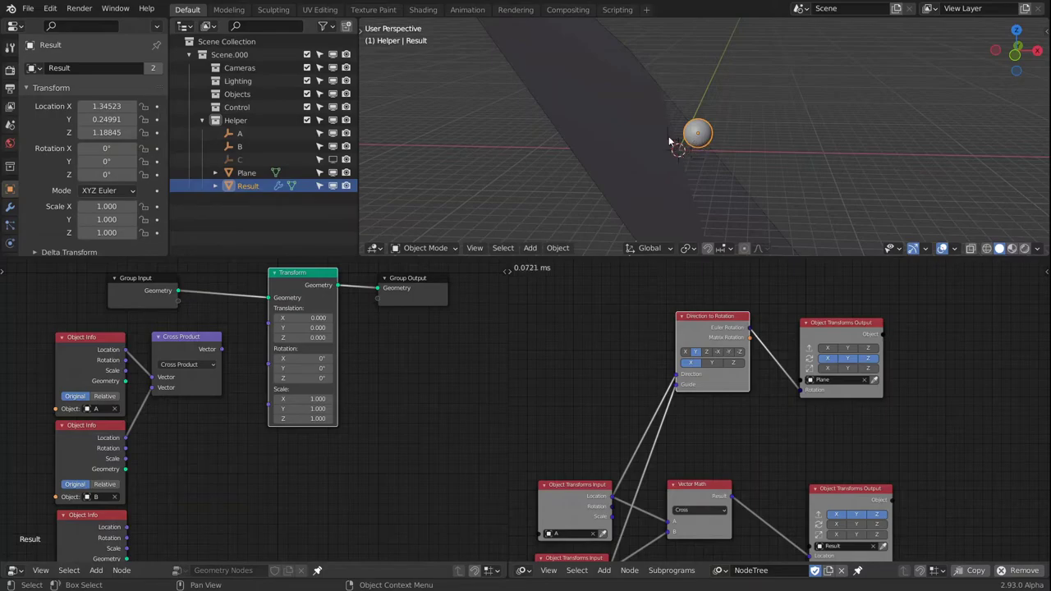
middle_drag(696, 156, 675, 147)
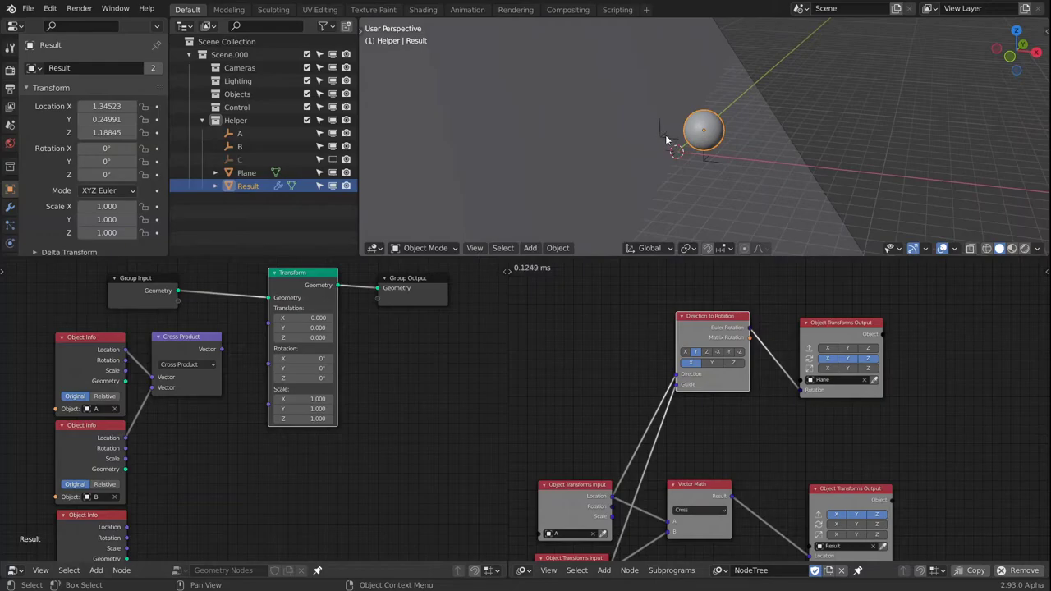
Move B away from the world origin to about (-1.77, -0.81, 1.23)
click(667, 139)
key(g)
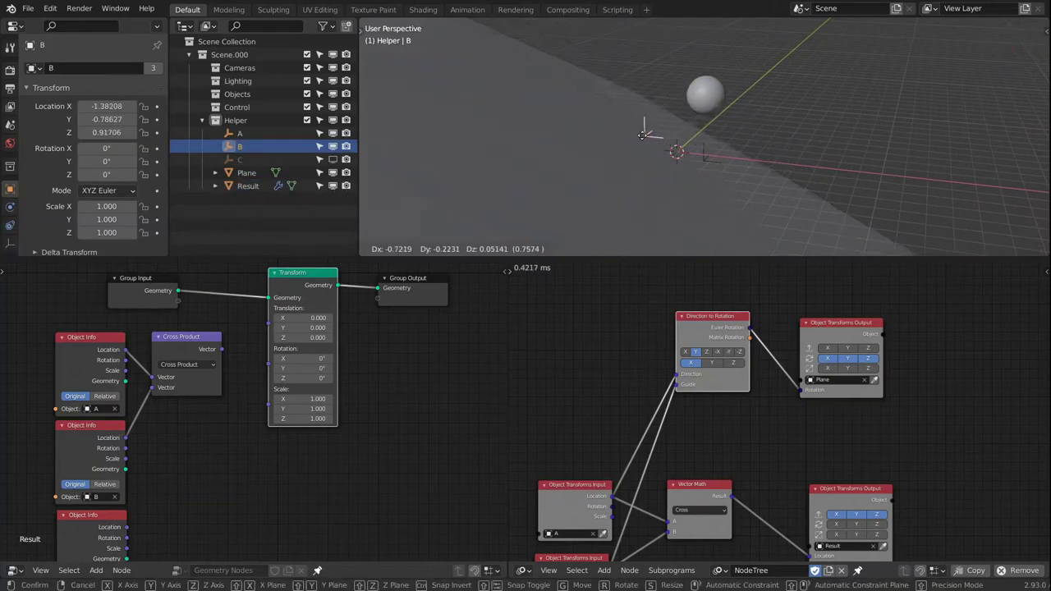
click(636, 135)
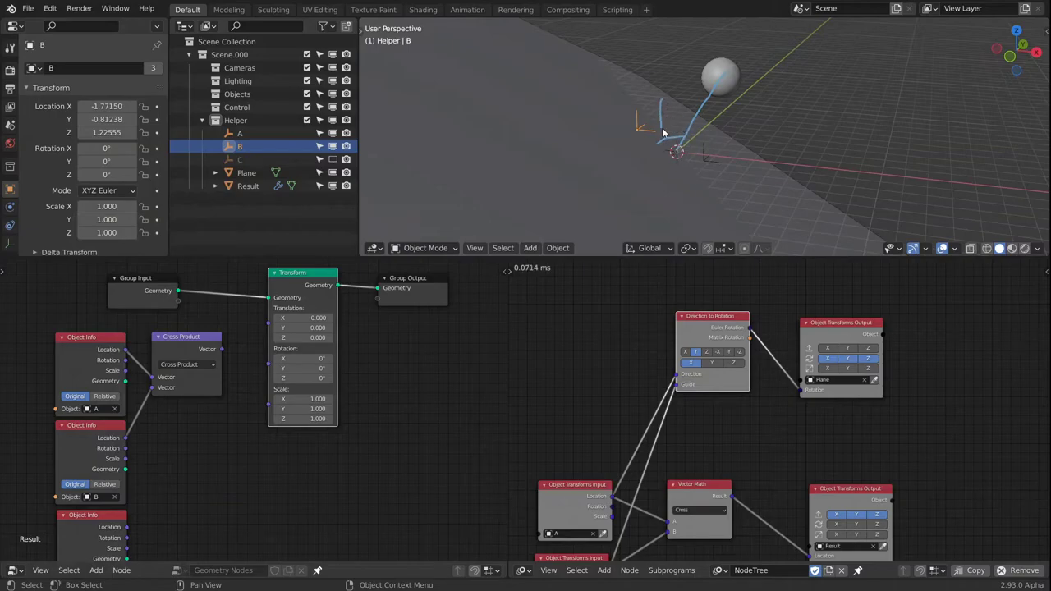
Finish the annotation arrow pointing at the angle between the plane and the Result direction, and select empties B and A in turn
drag(668, 131, 671, 123)
click(709, 161)
click(643, 128)
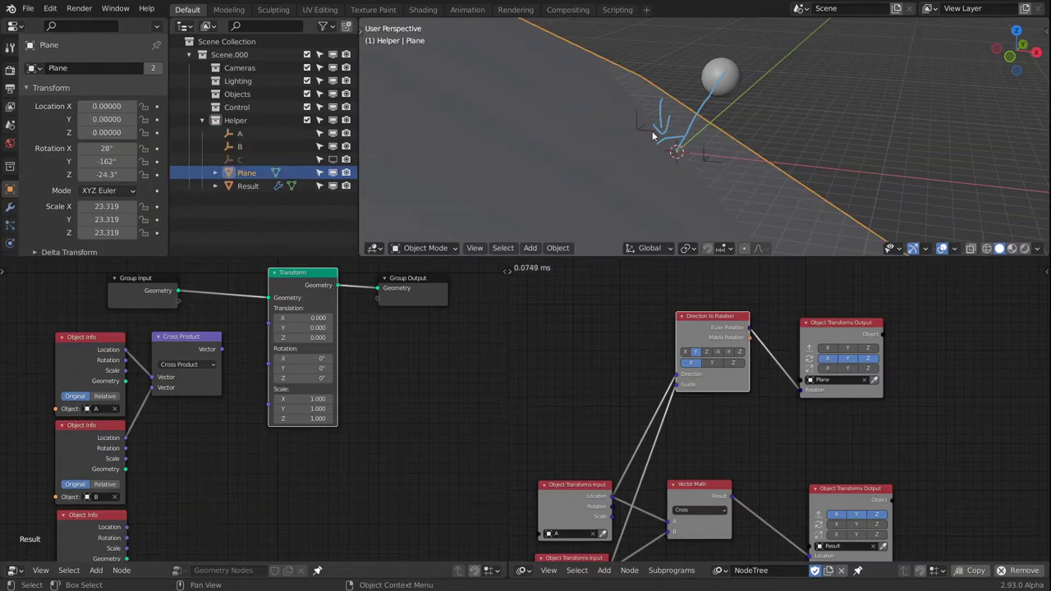
click(652, 131)
click(710, 160)
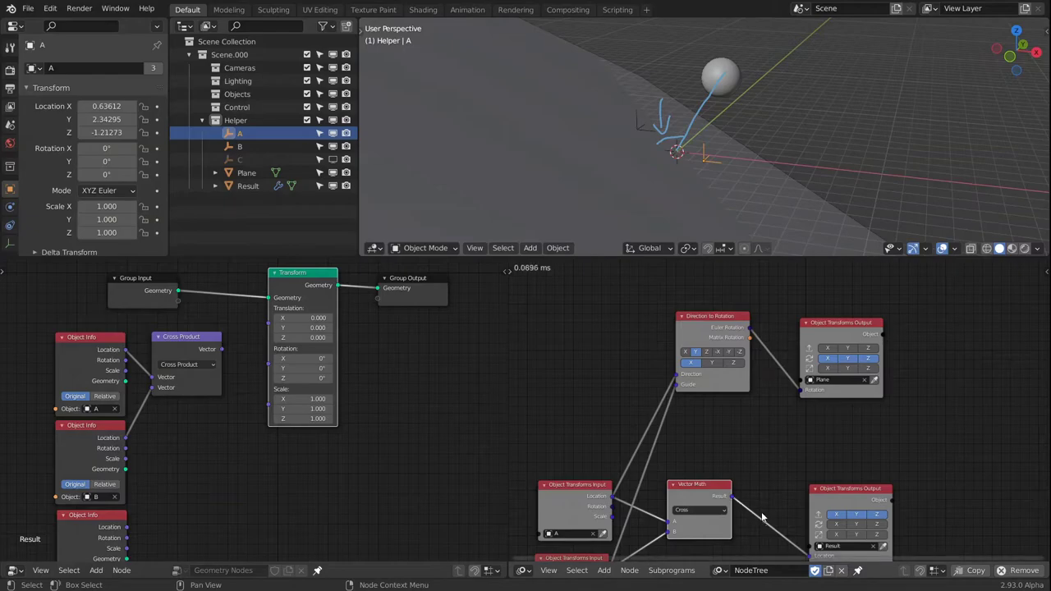
Erase the annotation strokes around the world origin in the viewport
scroll(745, 504, down, 1)
middle_drag(745, 504, 743, 448)
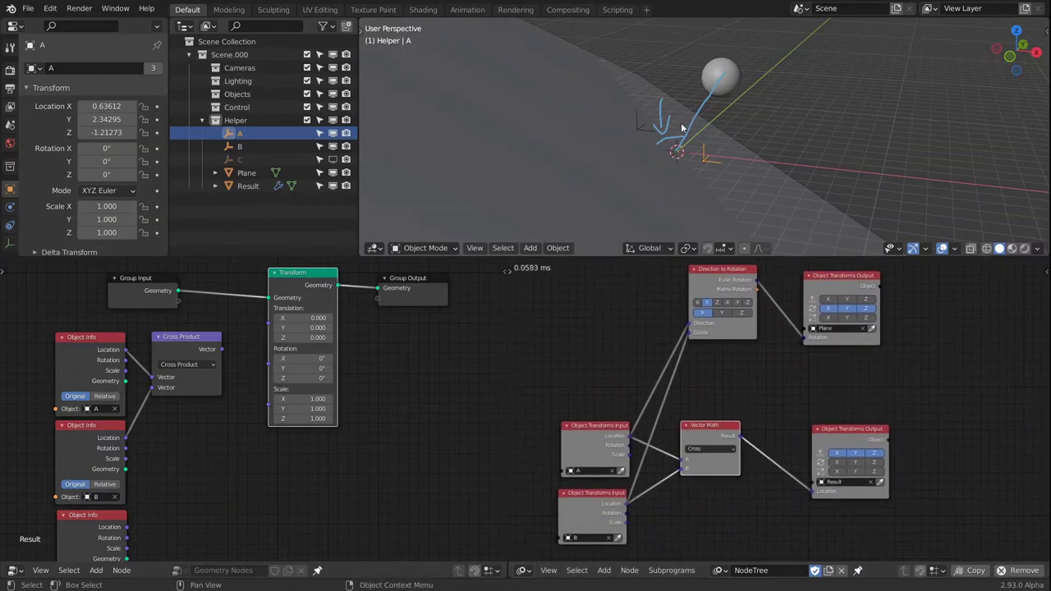
mouse_move(731, 104)
right_down()
mouse_move(729, 79)
mouse_move(683, 135)
mouse_move(662, 122)
mouse_move(666, 99)
mouse_move(663, 181)
mouse_move(690, 155)
mouse_move(674, 141)
right_up()
middle_drag(849, 150, 791, 146)
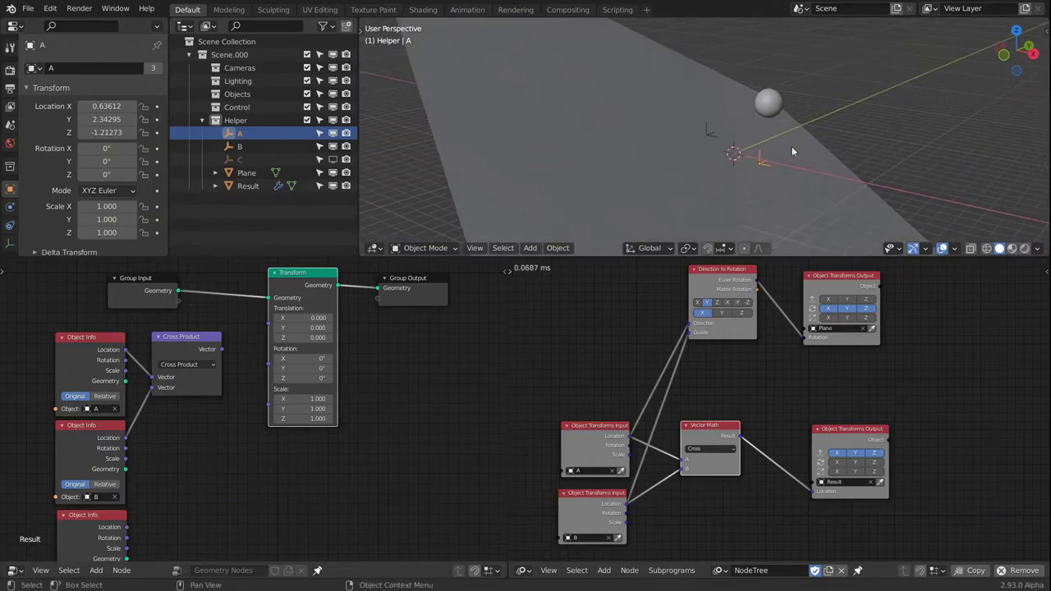
Switch the Geometry Nodes vector math node and the Animation Nodes Vector Math node from cross product to Project
click(172, 364)
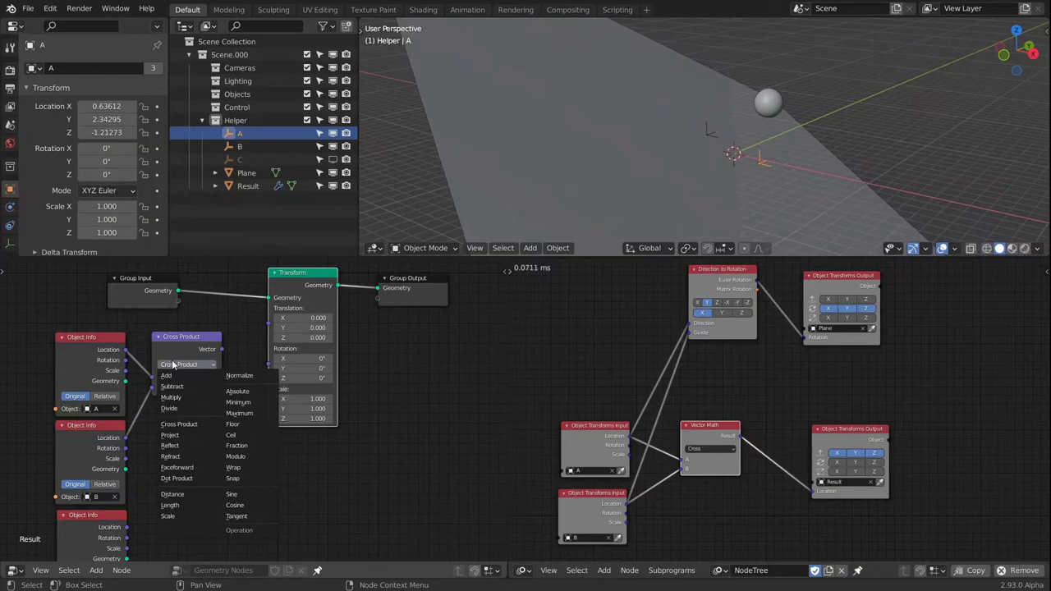
click(179, 437)
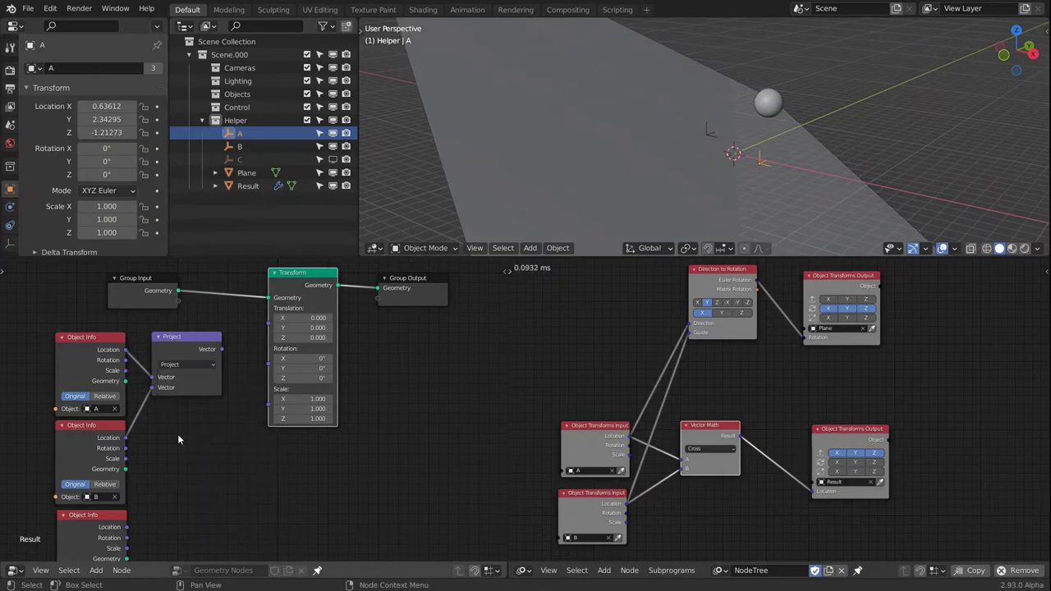
click(711, 448)
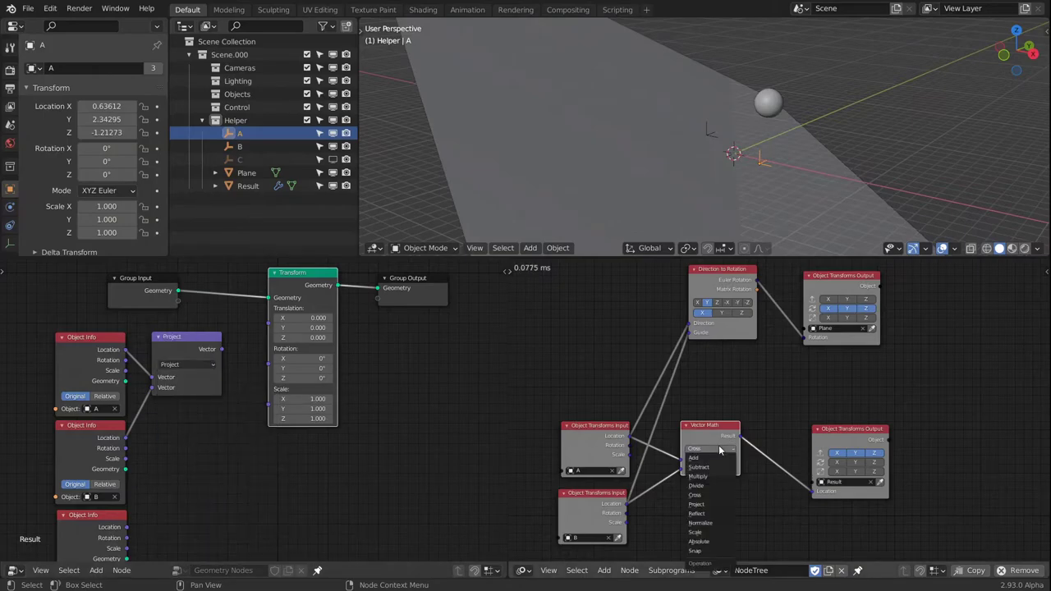
click(701, 505)
middle_drag(759, 140, 699, 134)
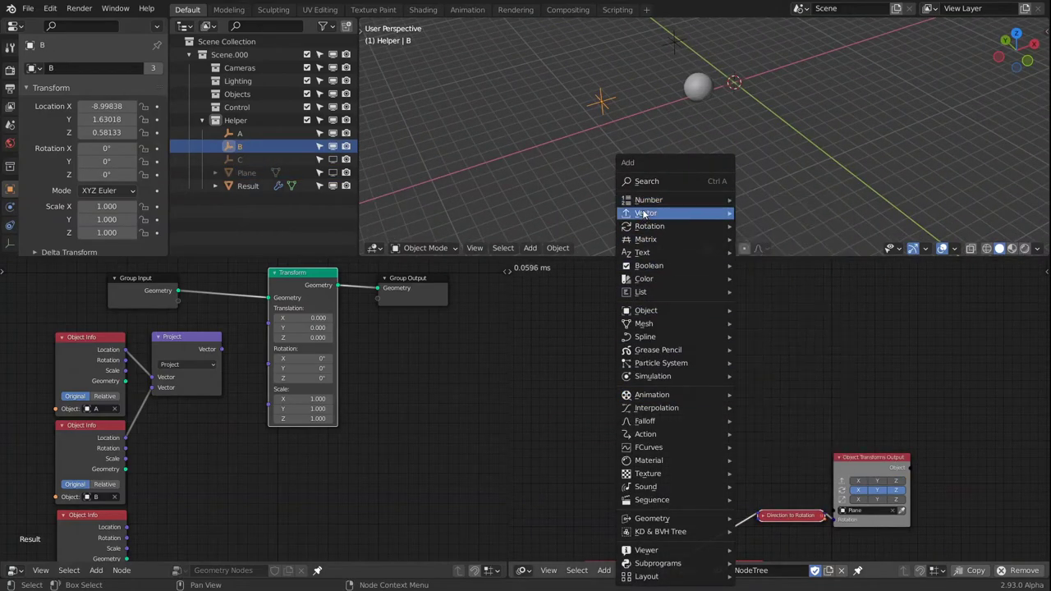
Add a Create Vector List node with two elements and feed B's location into the second element
mouse_move(645, 214)
click(782, 256)
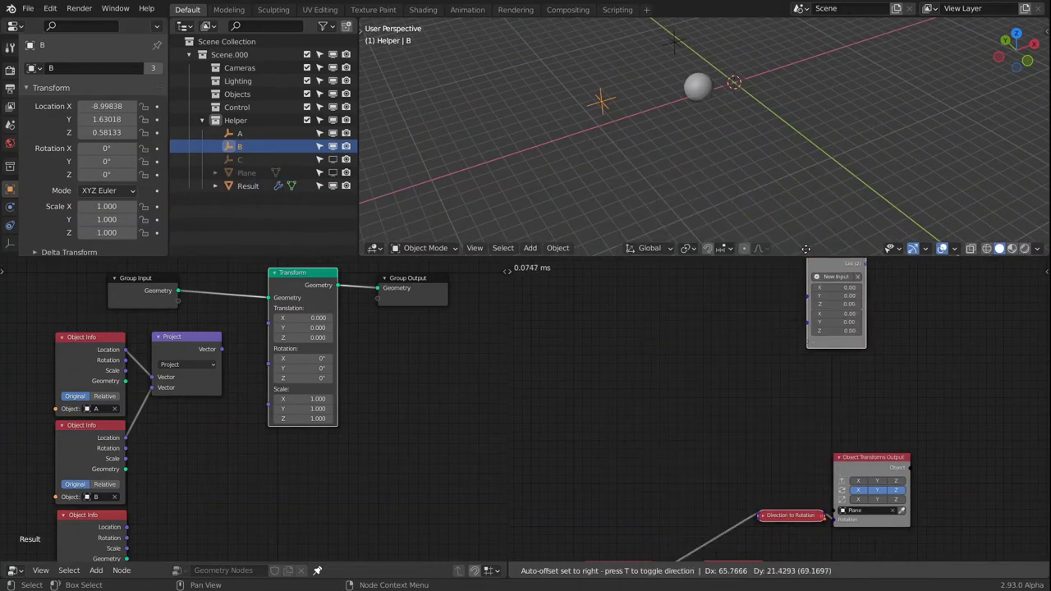
click(681, 243)
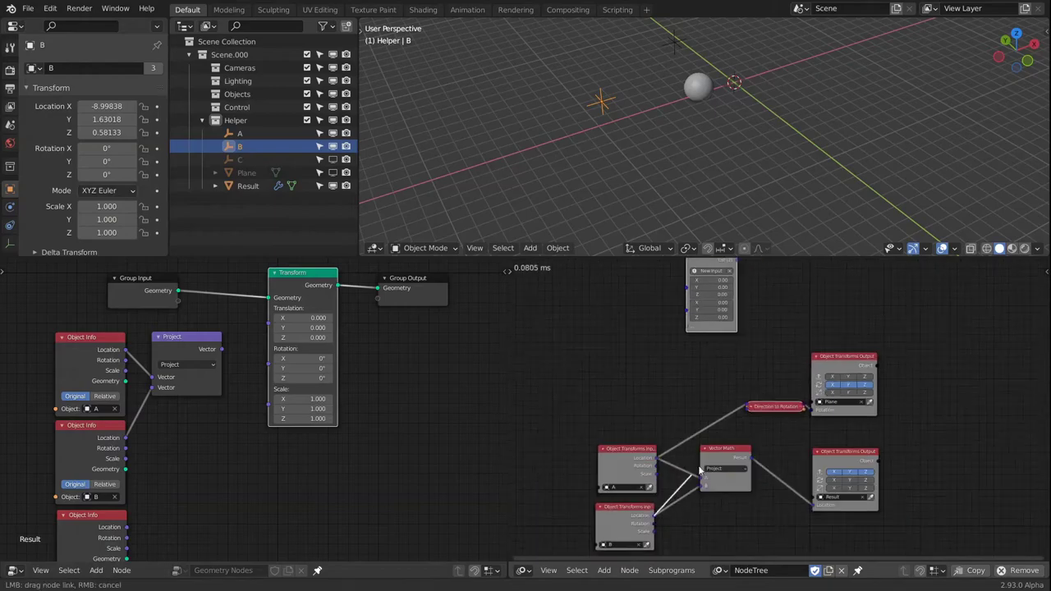
drag(654, 515, 685, 314)
drag(706, 267, 681, 355)
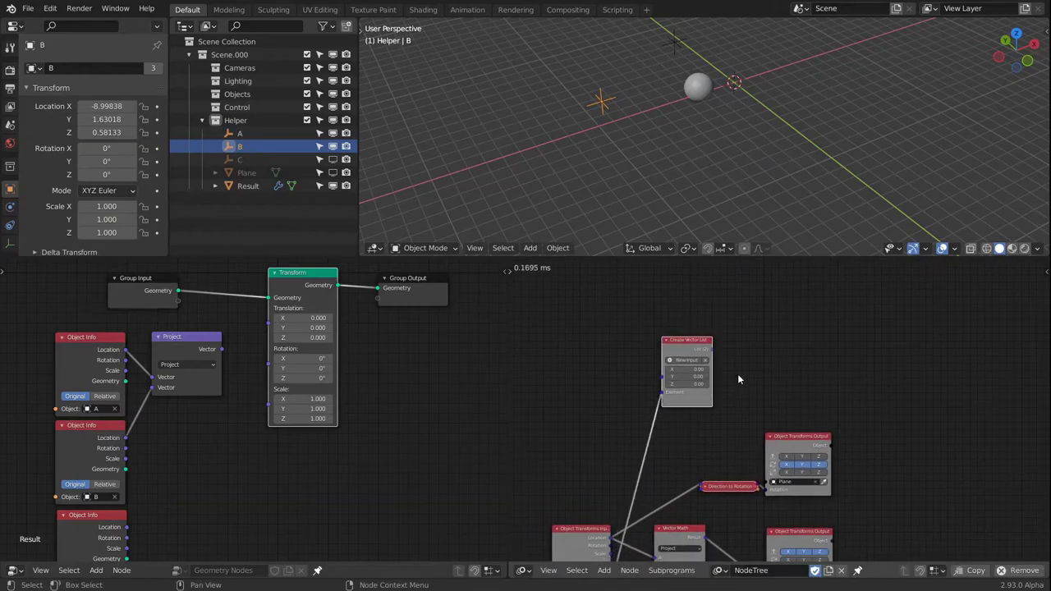
Add a Spline from Points node and connect the vector list to its Points input
key(shift+a)
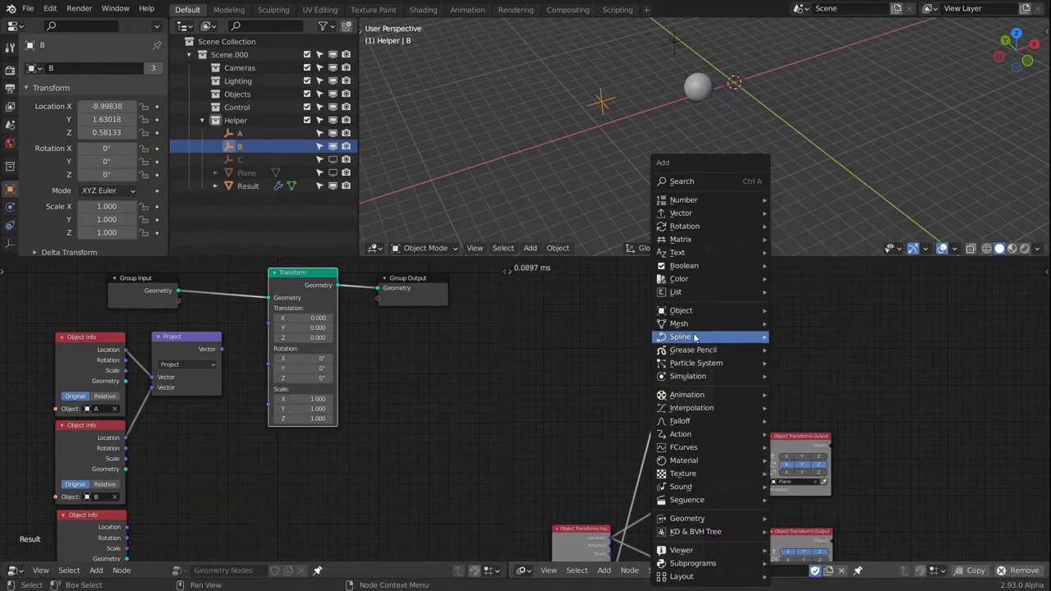
mouse_move(694, 337)
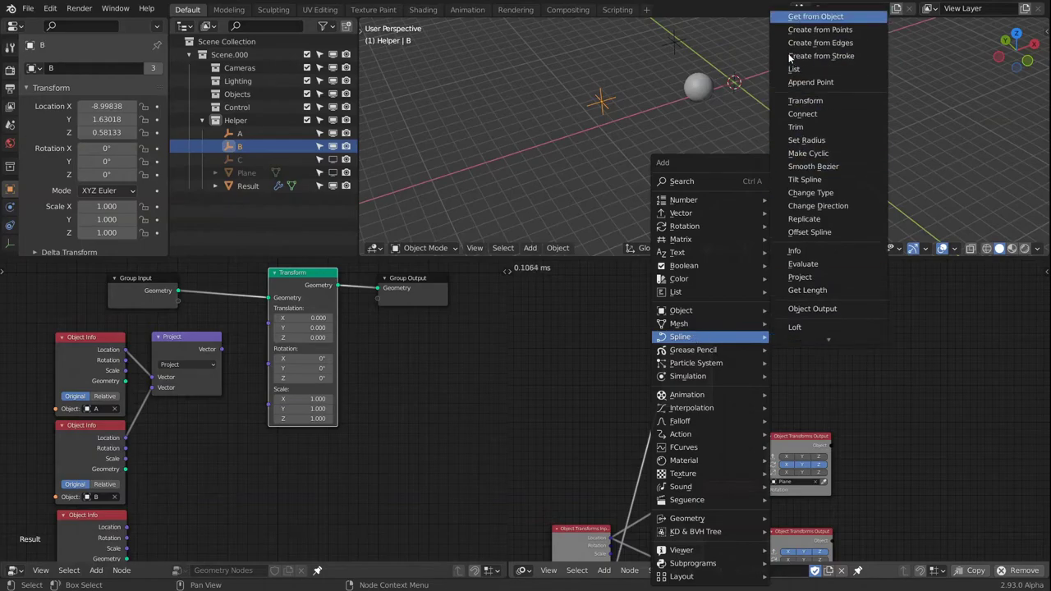
click(812, 25)
click(757, 330)
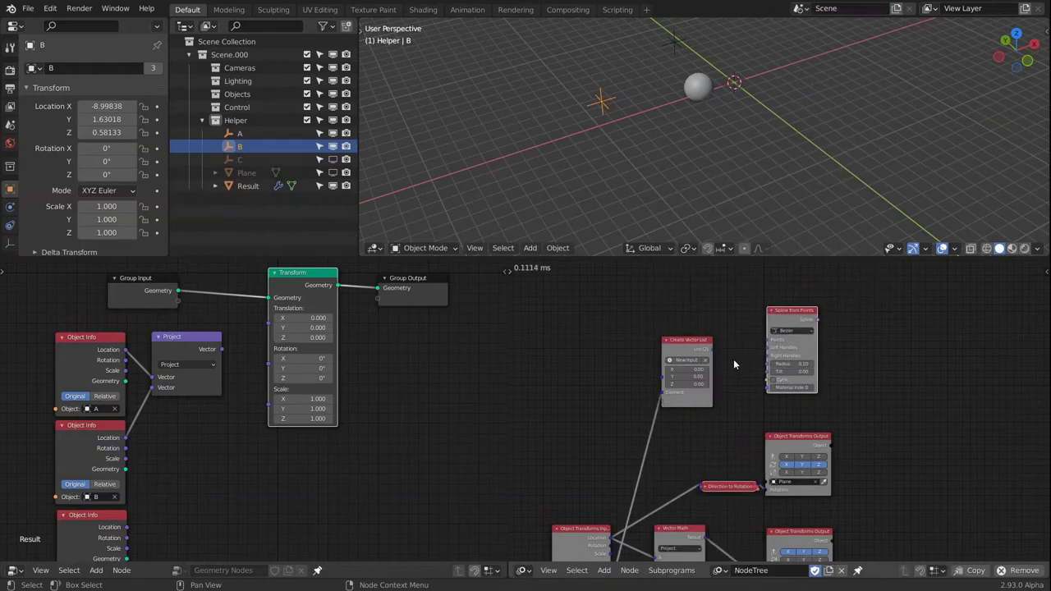
drag(712, 348, 771, 342)
drag(789, 311, 770, 318)
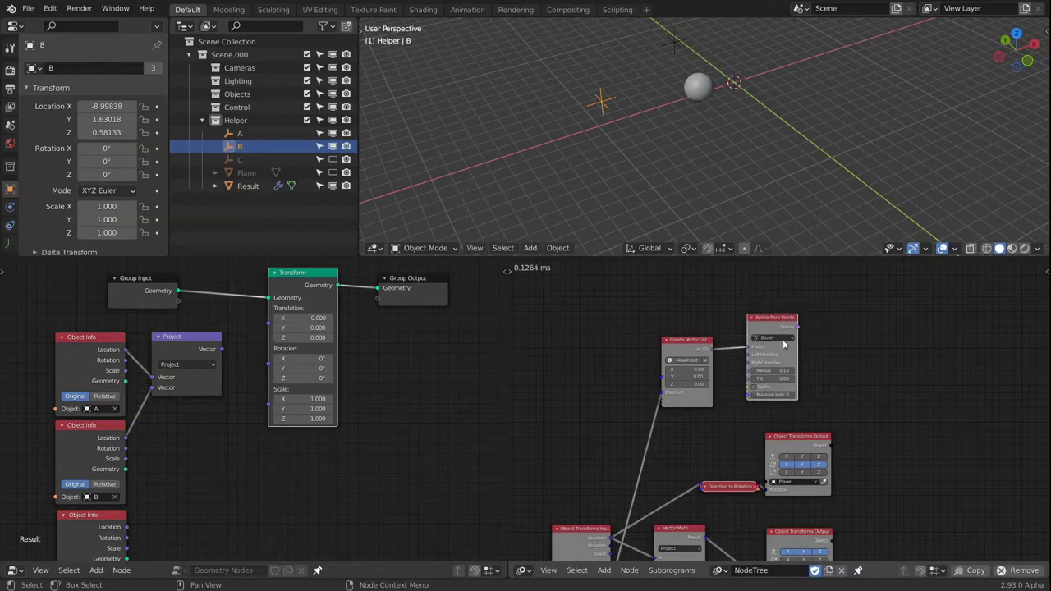
Add a Curve Object Output node, connect the spline, create its target curve object and set the bevel depth to 1
key(shift+a)
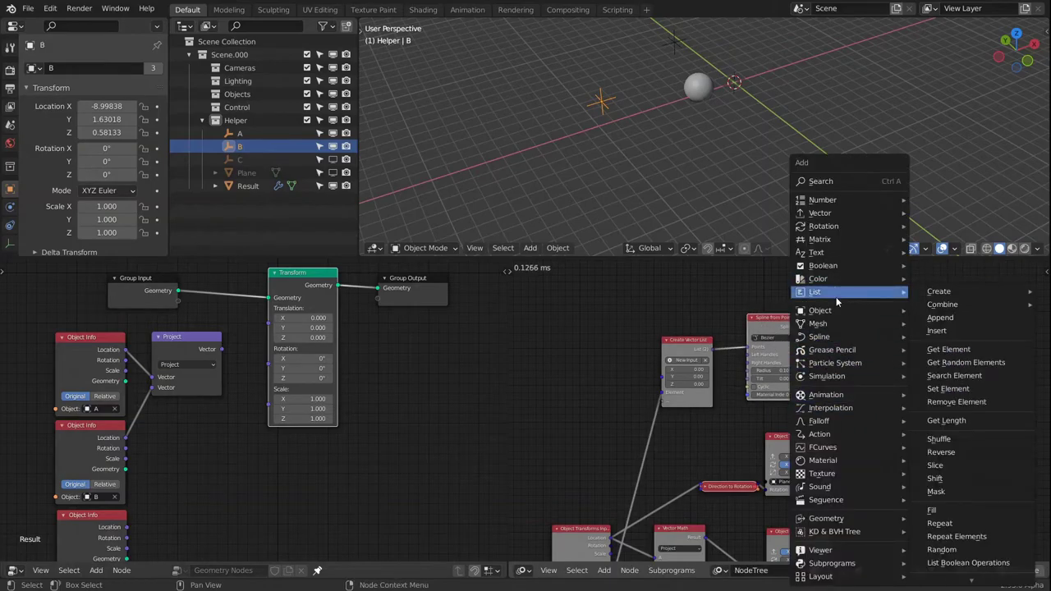
mouse_move(836, 339)
click(950, 304)
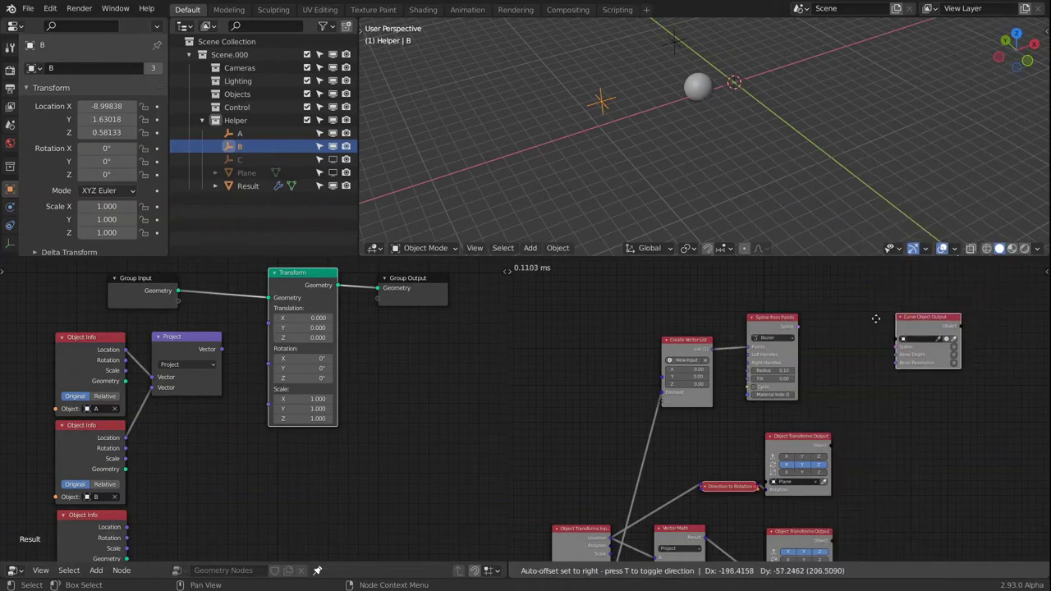
drag(799, 329, 853, 334)
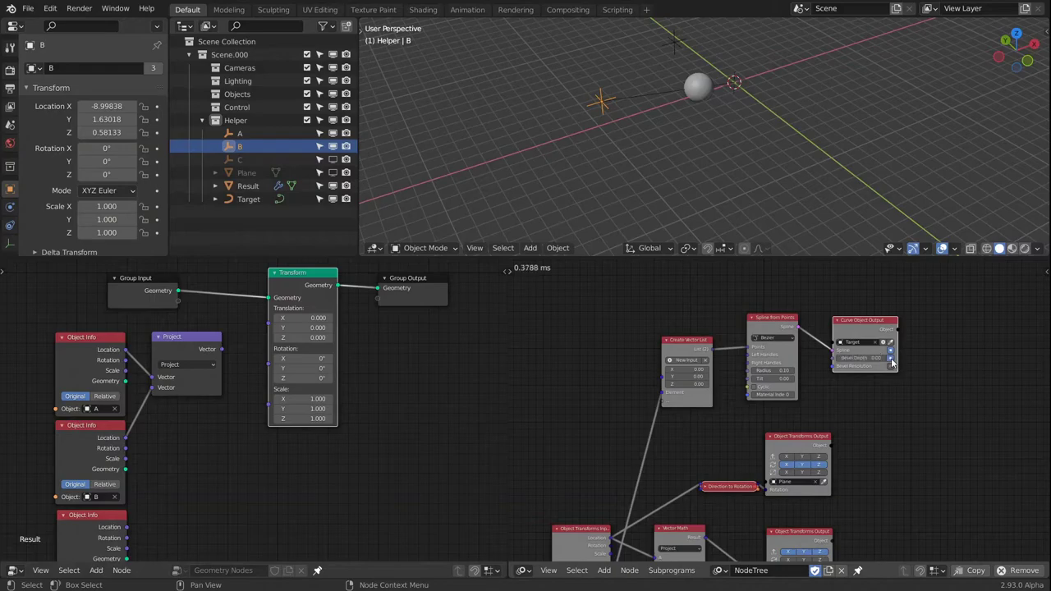
text(1)
key(Return)
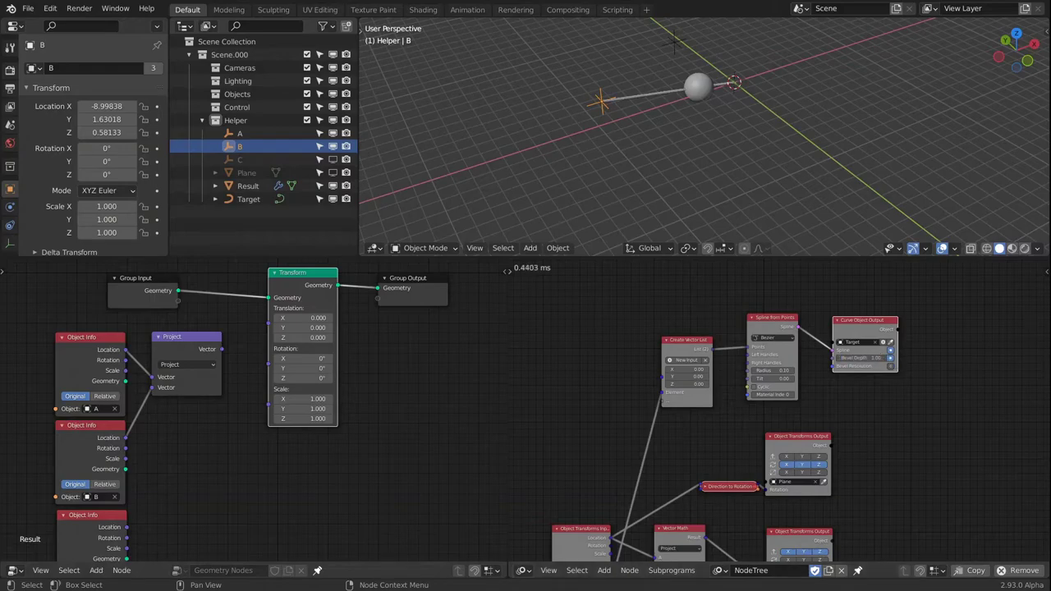
Move empty B farther from the world origin to about (-22.47, 16.23, 3.76)
middle_drag(770, 98, 774, 130)
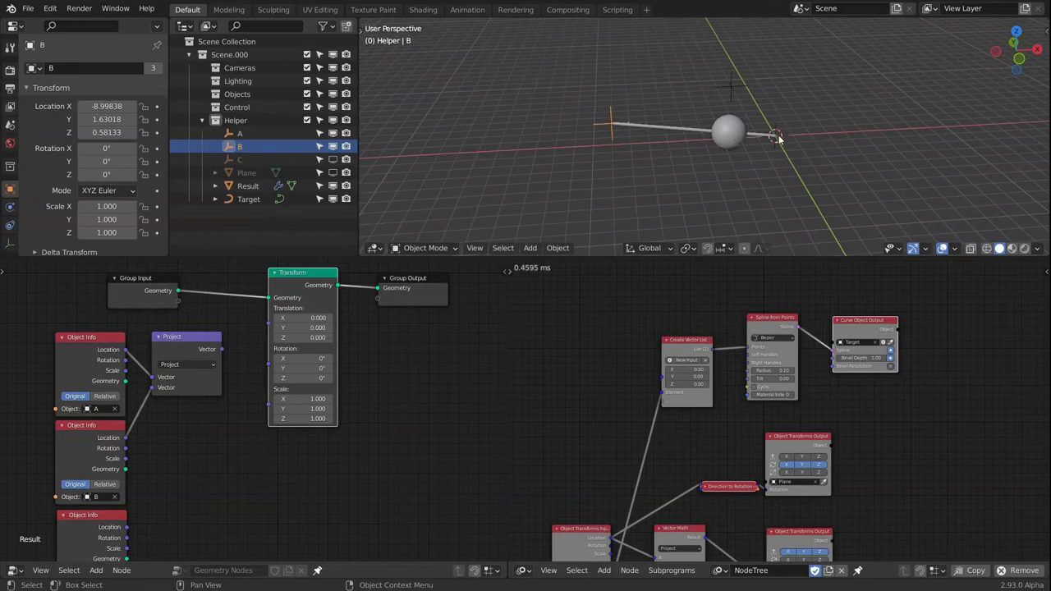
click(612, 129)
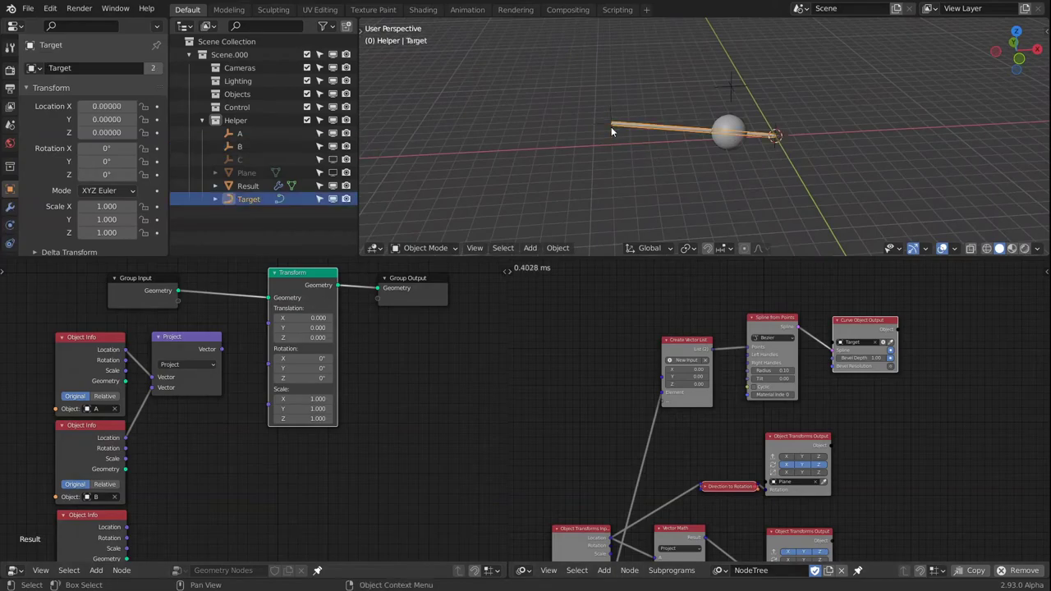
click(605, 127)
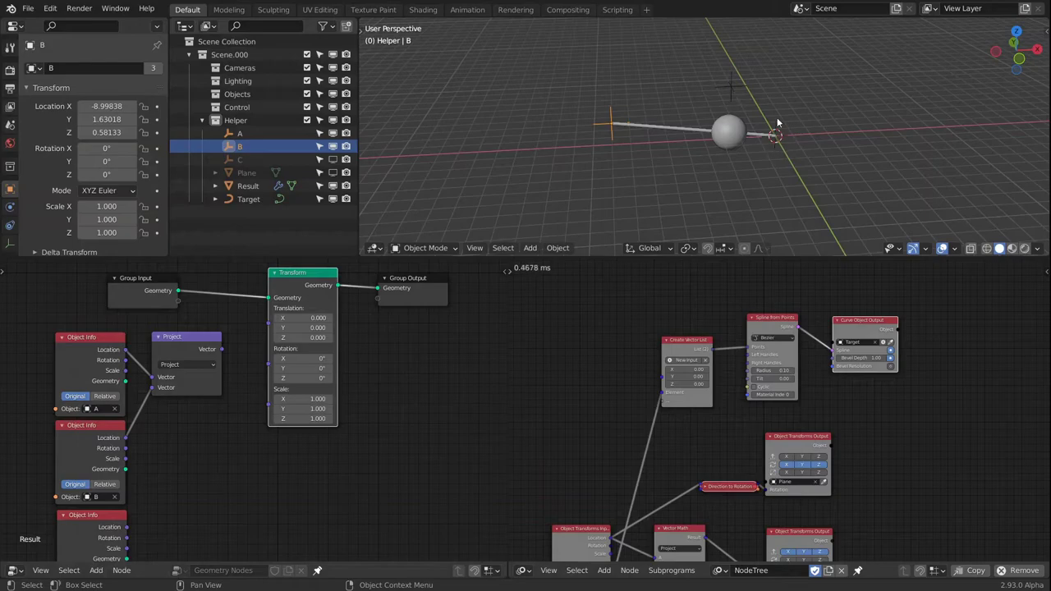
middle_drag(603, 128, 707, 122)
key(g)
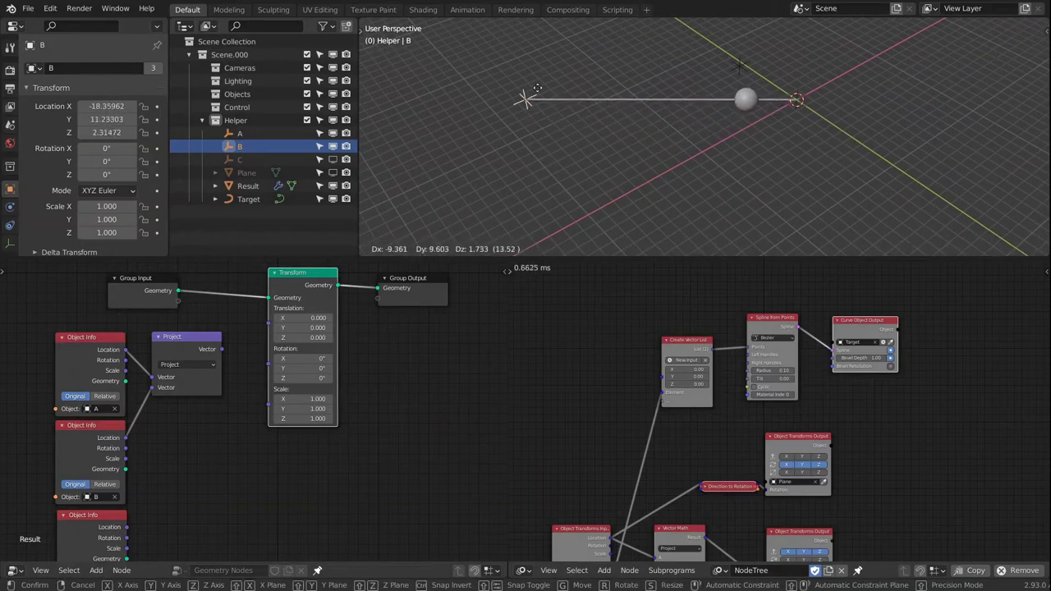
click(458, 68)
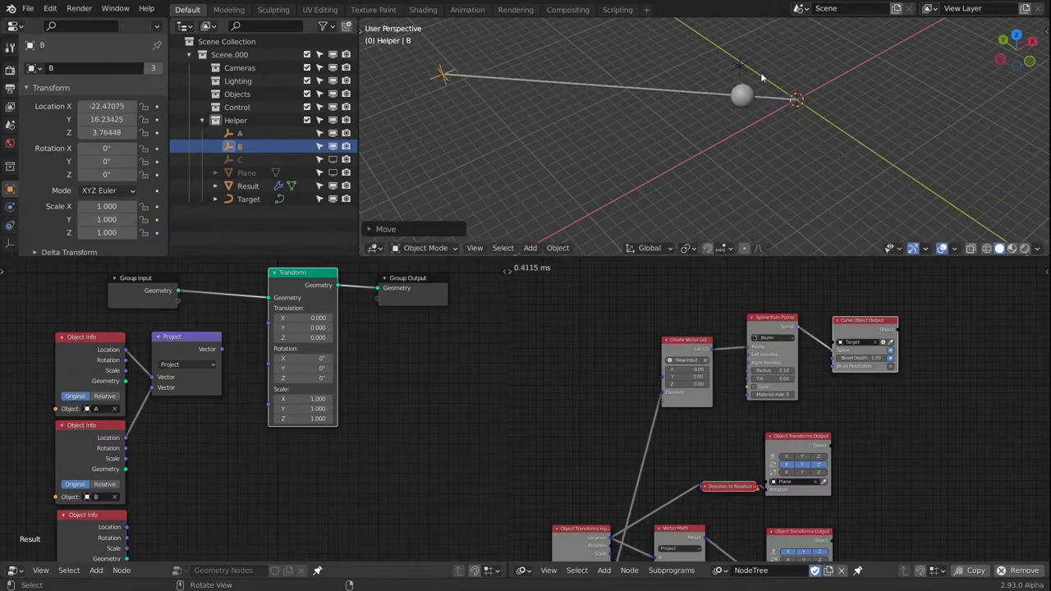
Move empty A out beside the line to B, to about (-1.73, 18.26, 4.94)
middle_drag(760, 72, 573, 44)
click(773, 119)
mouse_move(797, 128)
middle_down()
mouse_move(769, 135)
mouse_move(794, 128)
mouse_move(782, 139)
mouse_move(779, 127)
middle_up()
key(g)
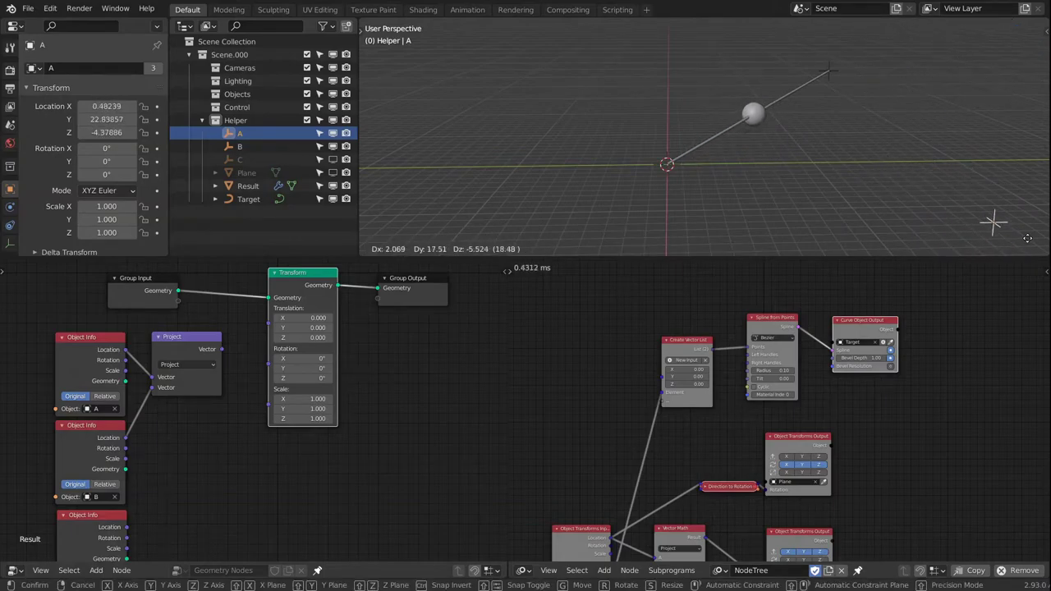
click(960, 106)
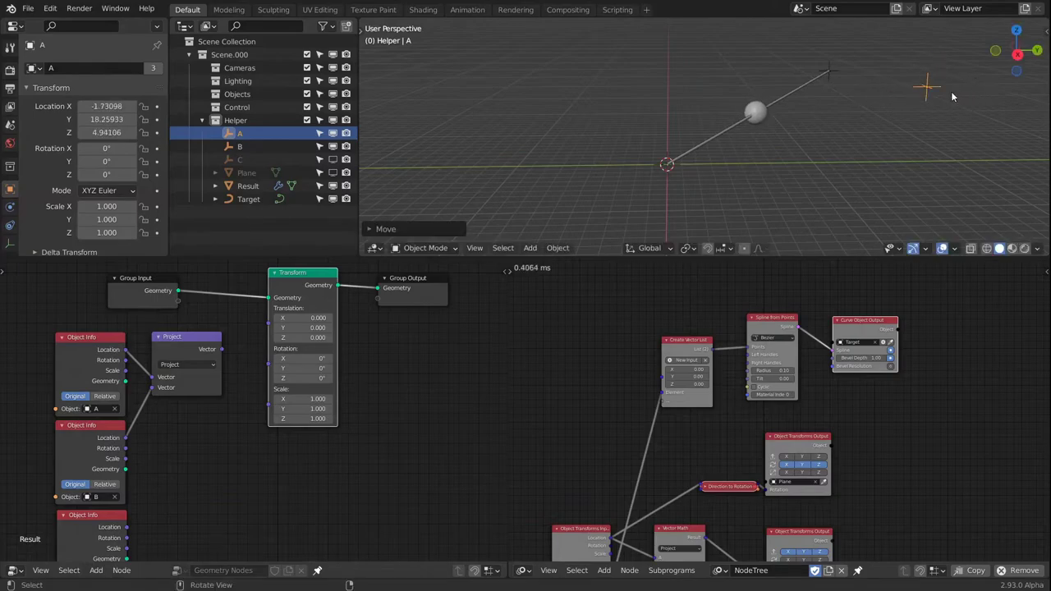
Move empty A to the opposite side of the origin from B, to about (19.54, -2.34, 0.50)
middle_drag(950, 91, 718, 99)
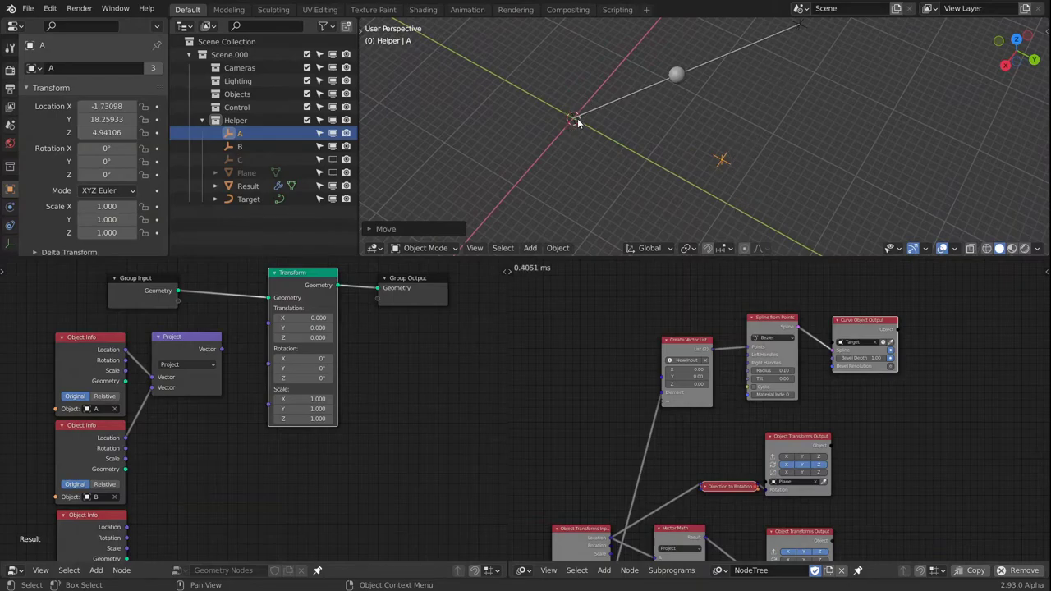
middle_drag(577, 121, 803, 71)
click(808, 51)
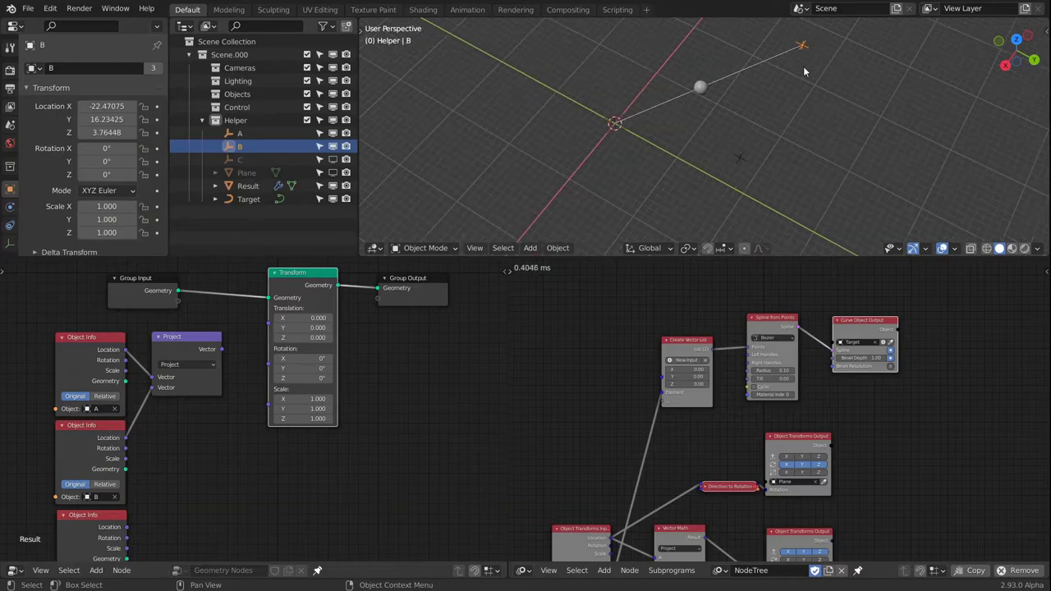
click(737, 159)
key(g)
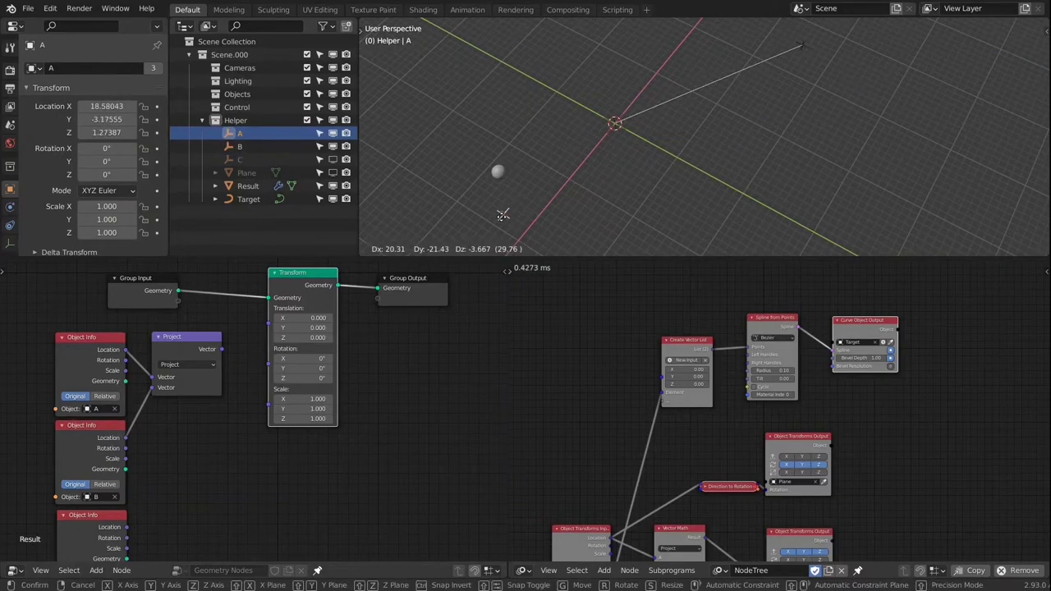
click(531, 220)
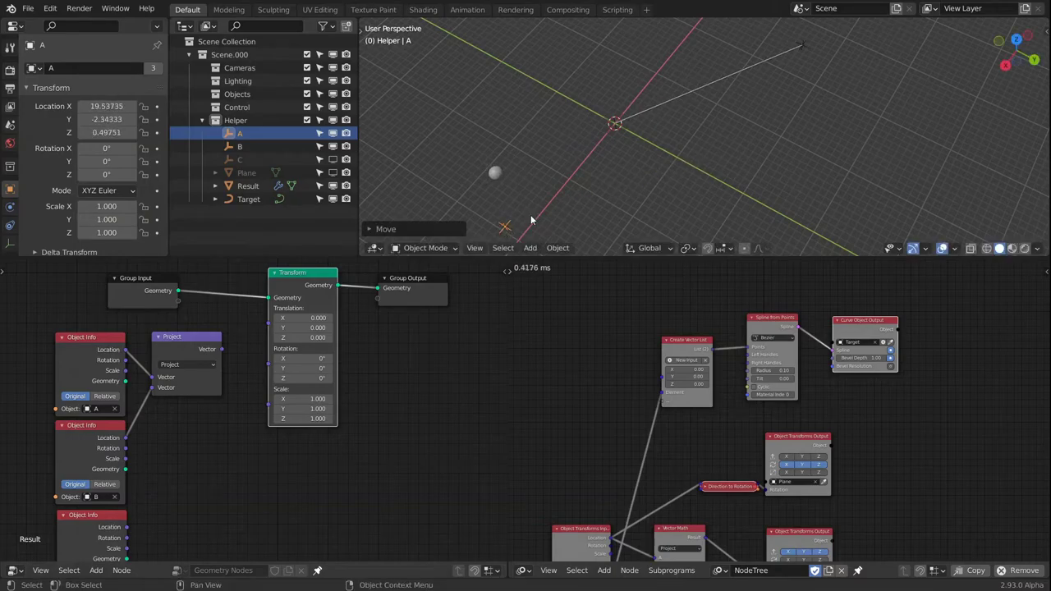
mouse_move(531, 220)
middle_down()
mouse_move(638, 129)
mouse_move(619, 123)
mouse_move(656, 114)
mouse_move(705, 124)
mouse_move(666, 149)
mouse_move(814, 72)
middle_up()
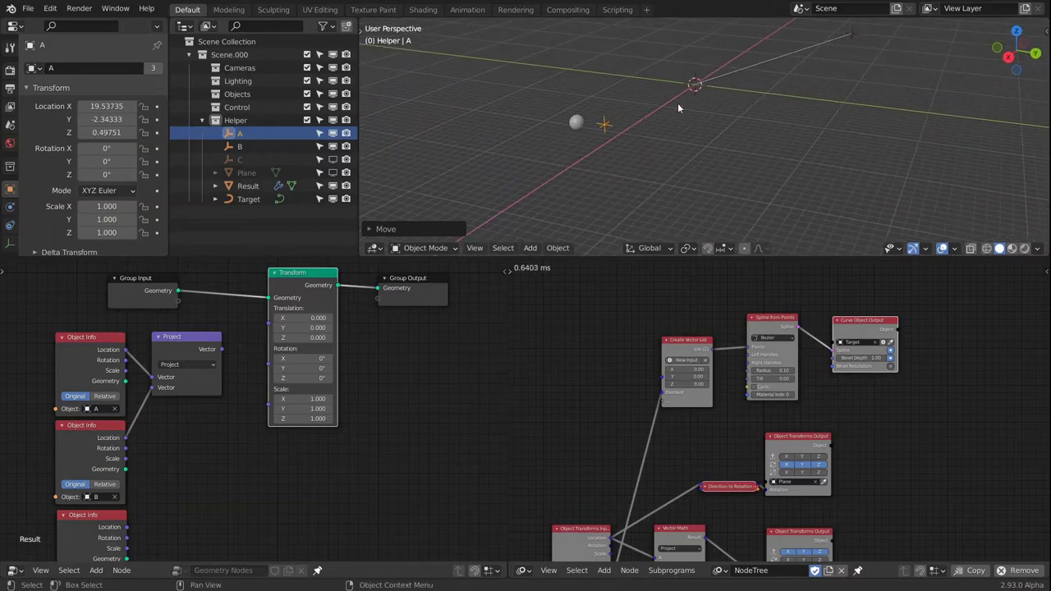
click(603, 127)
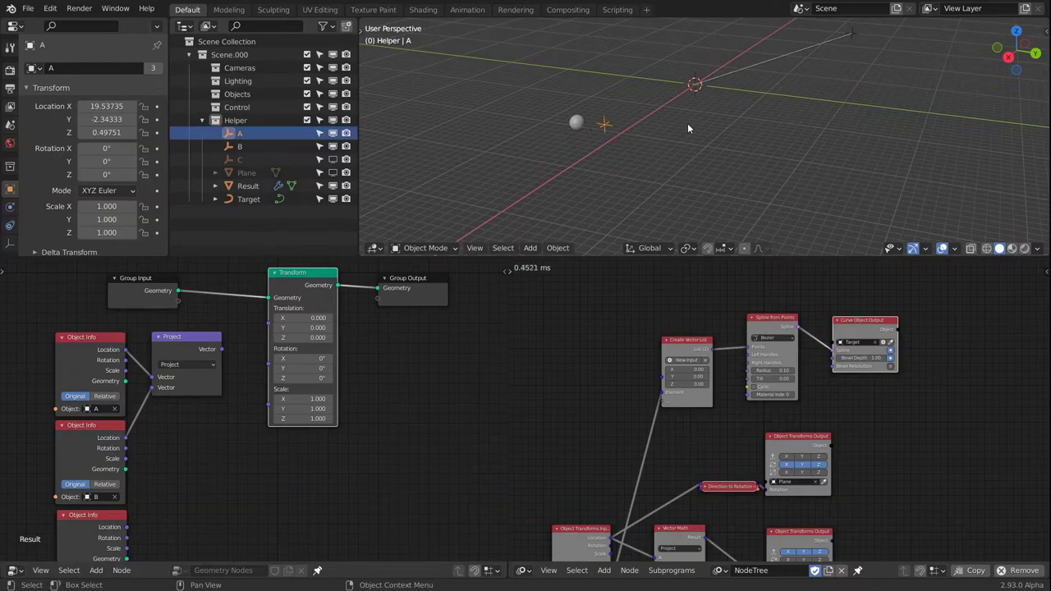
key(g)
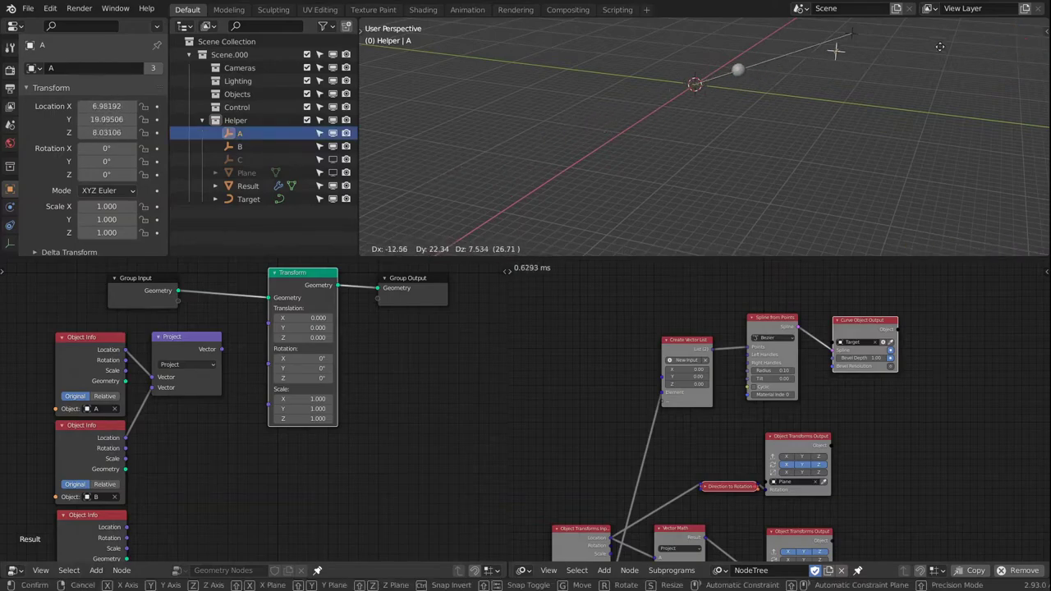
key(Escape)
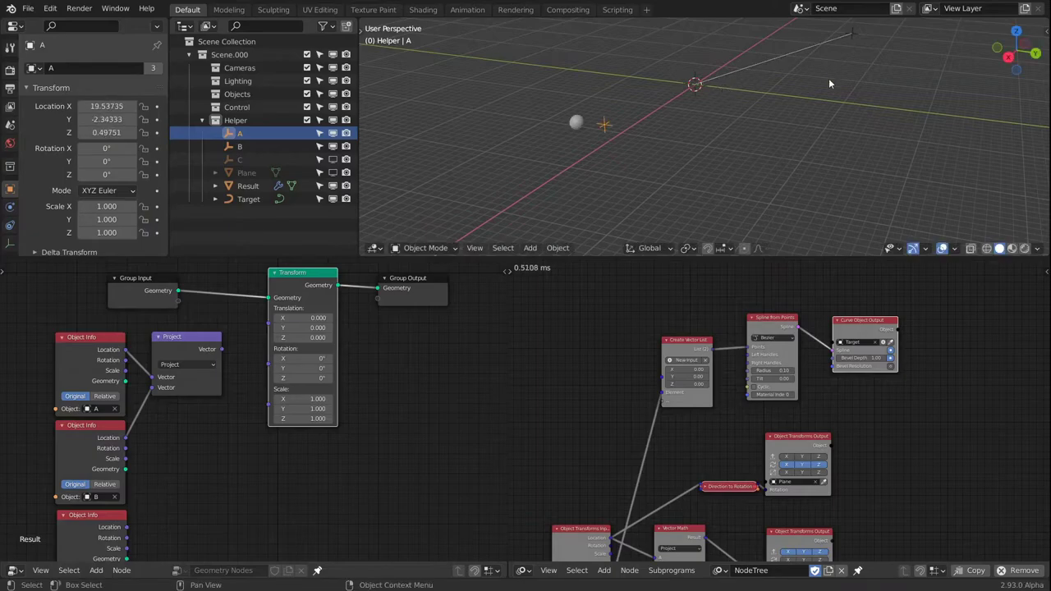
Move empty A still farther from the origin, to about (24.63, -3.40, -5.28)
middle_drag(828, 82, 733, 184)
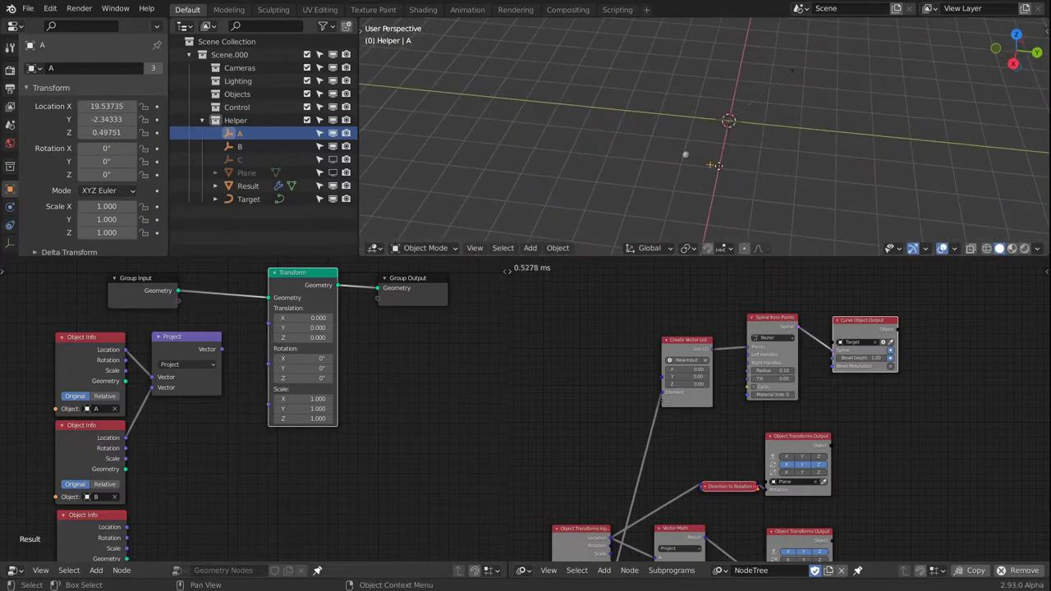
key(g)
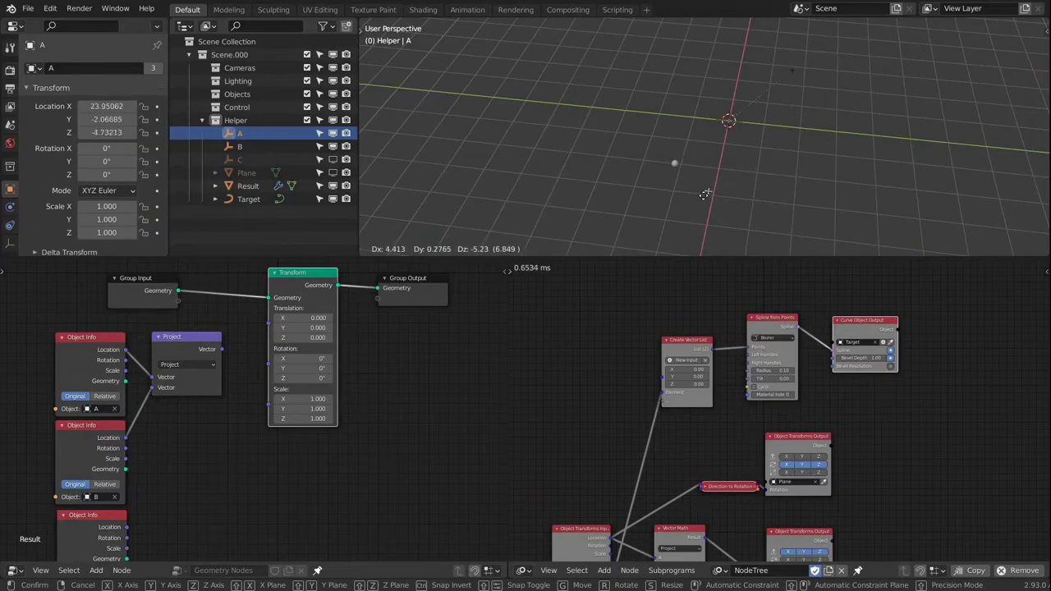
click(703, 196)
mouse_move(745, 125)
middle_down()
mouse_move(758, 134)
mouse_move(730, 126)
middle_up()
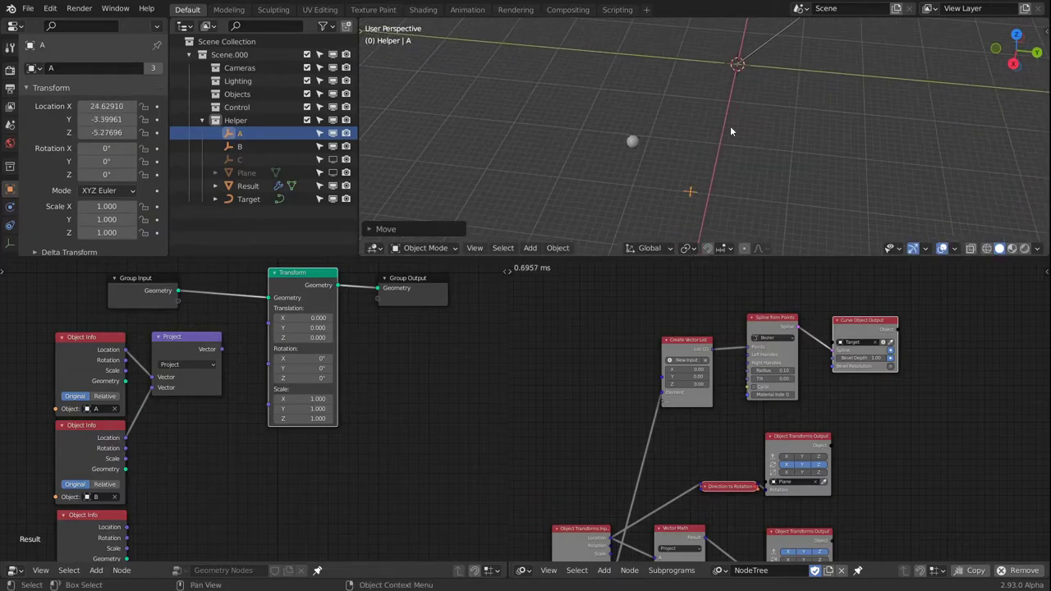
Move empty A back to B's side of the origin, to about (9.76, 20.97, 7.57)
key(g)
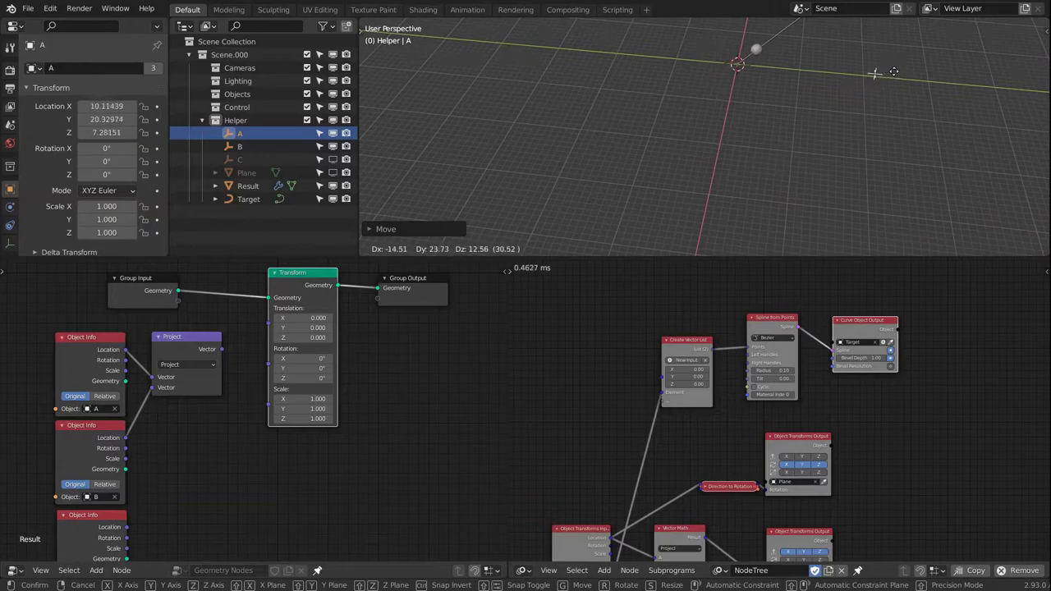
click(847, 89)
middle_drag(847, 88, 722, 116)
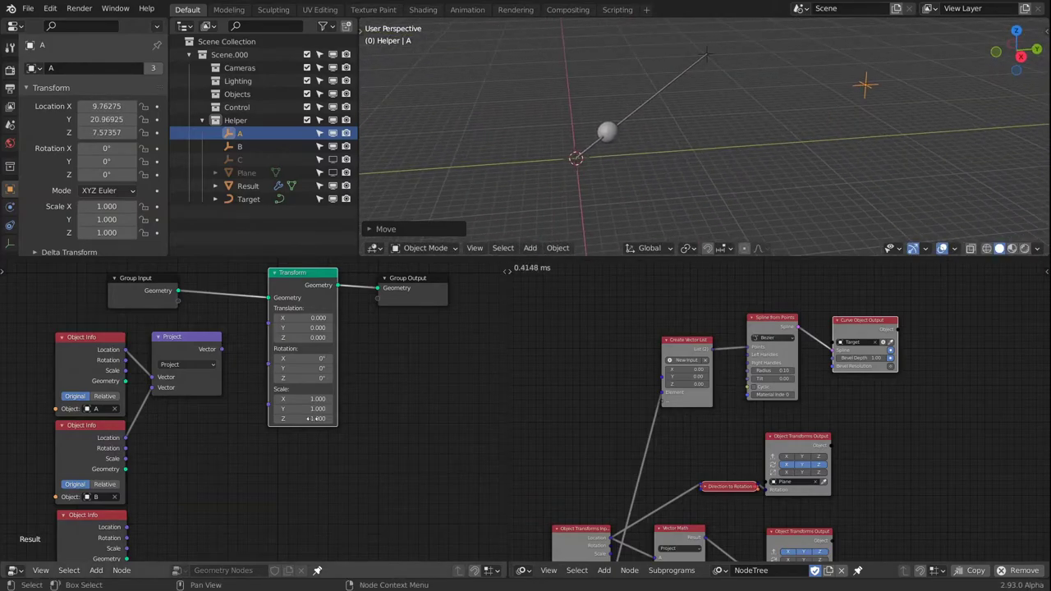
Change the geometry nodes vector operation on A and B from Project to Reflect
click(181, 366)
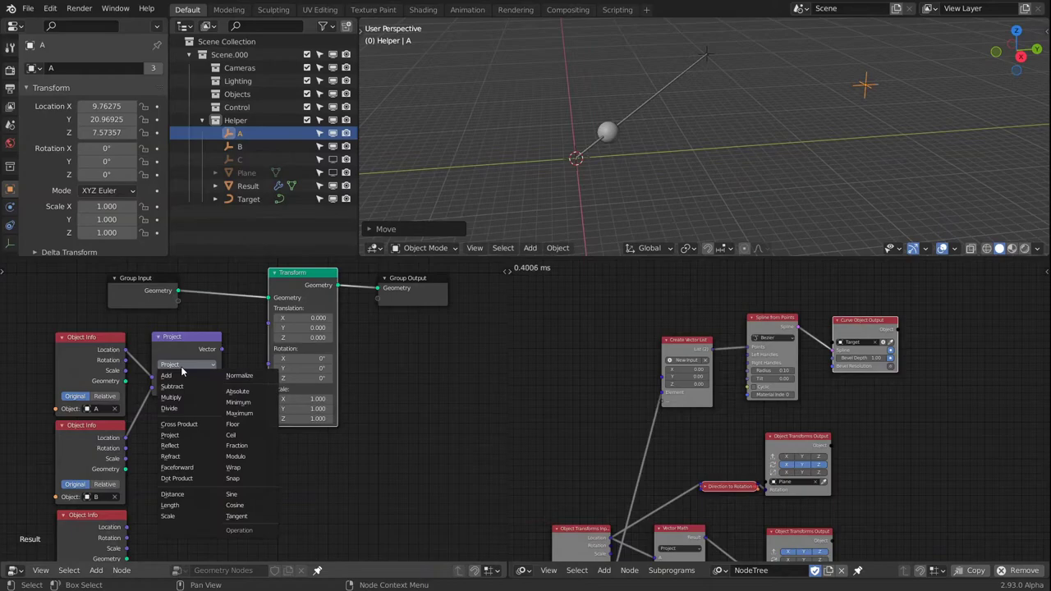
click(174, 445)
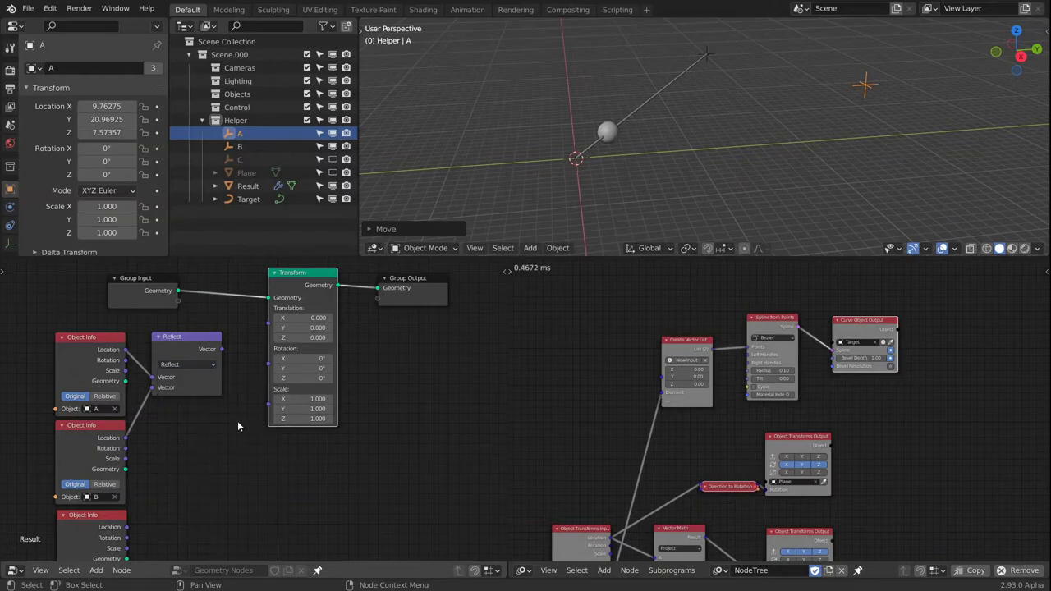
Delete the Create Vector List, Spline from Points and Curve Object Output nodes, along with the Target curve object
middle_drag(737, 409, 724, 355)
drag(648, 283, 877, 338)
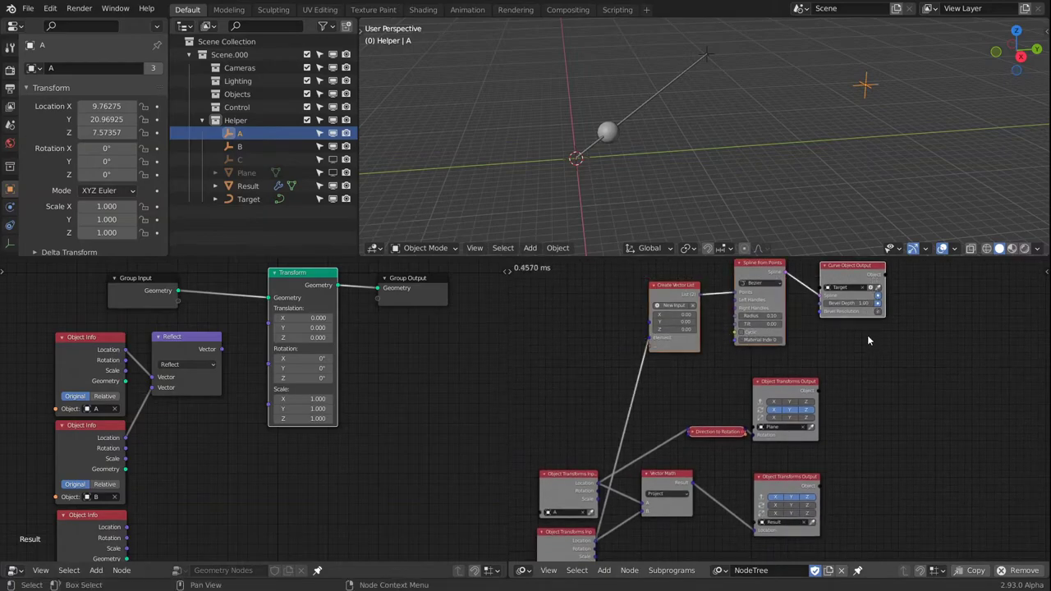
key(x)
click(247, 199)
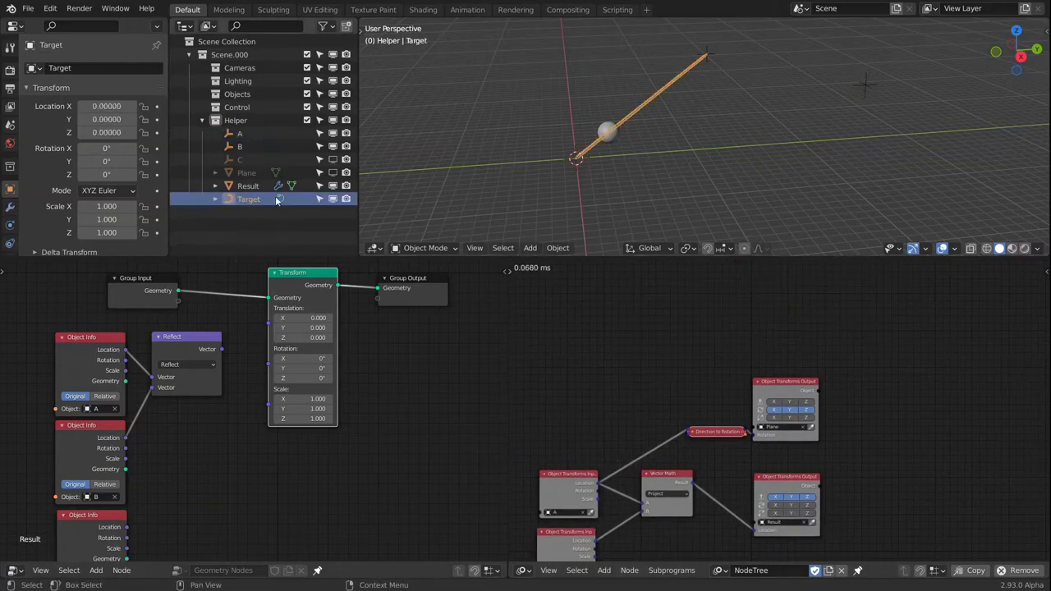
key(x)
click(703, 135)
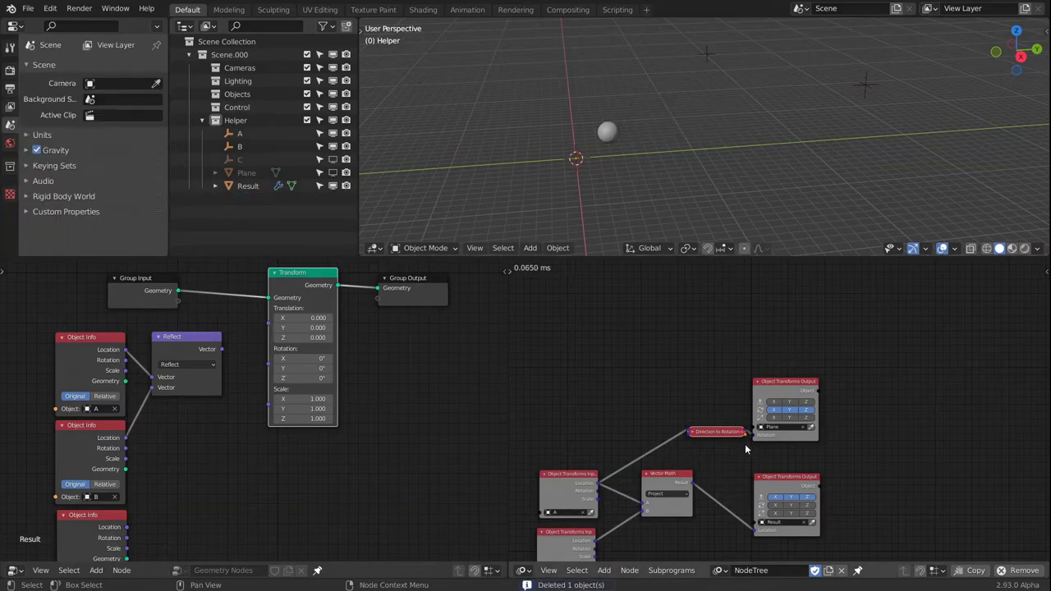
Expand the Direction to Rotation node, place it above the Vector Math node, and show the Plane in the viewport
key(h)
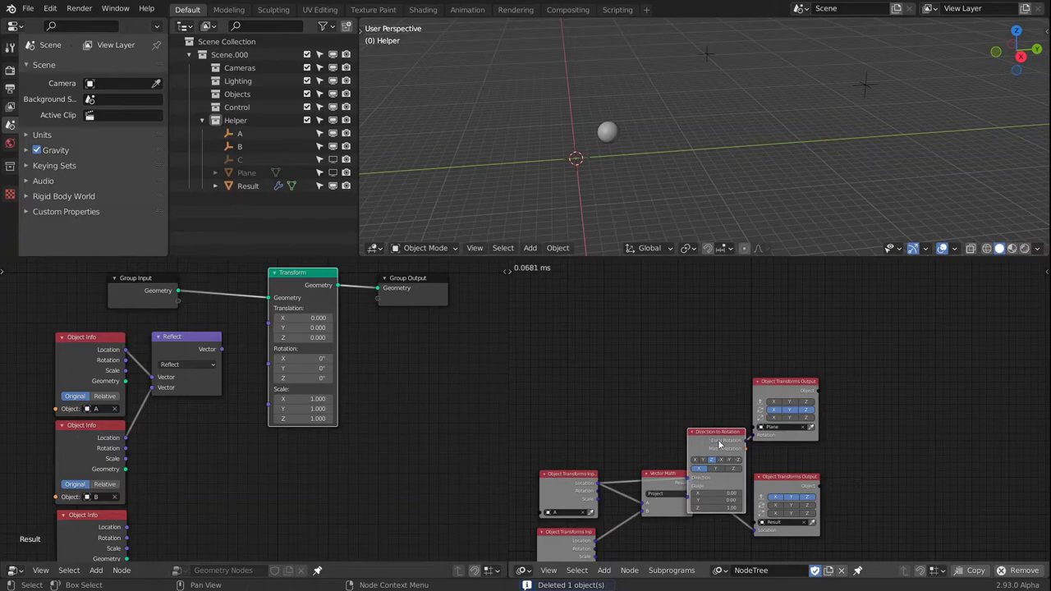
drag(696, 435, 682, 383)
click(333, 173)
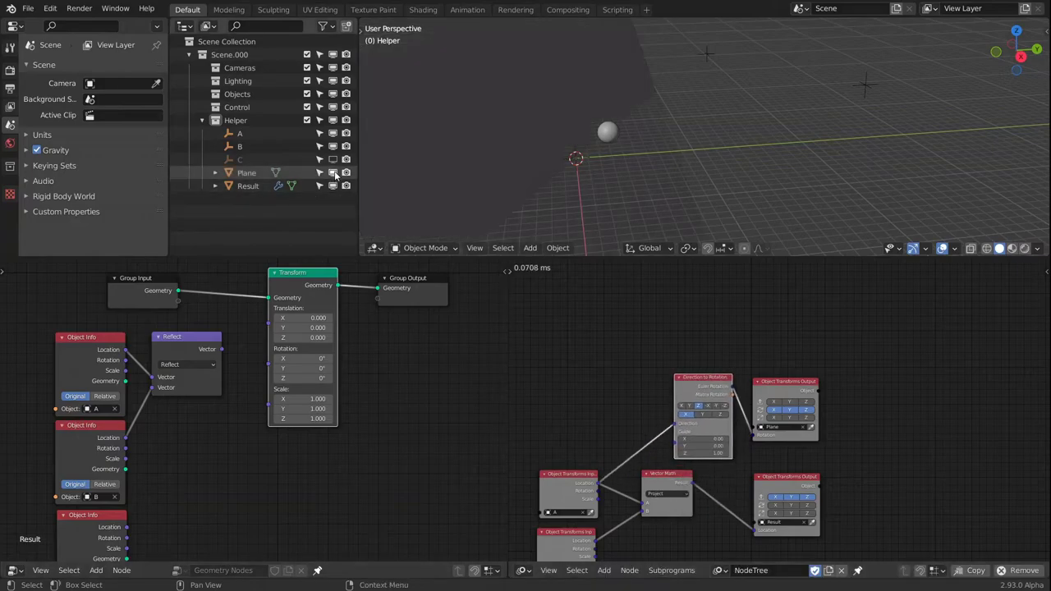
middle_drag(736, 122, 703, 306)
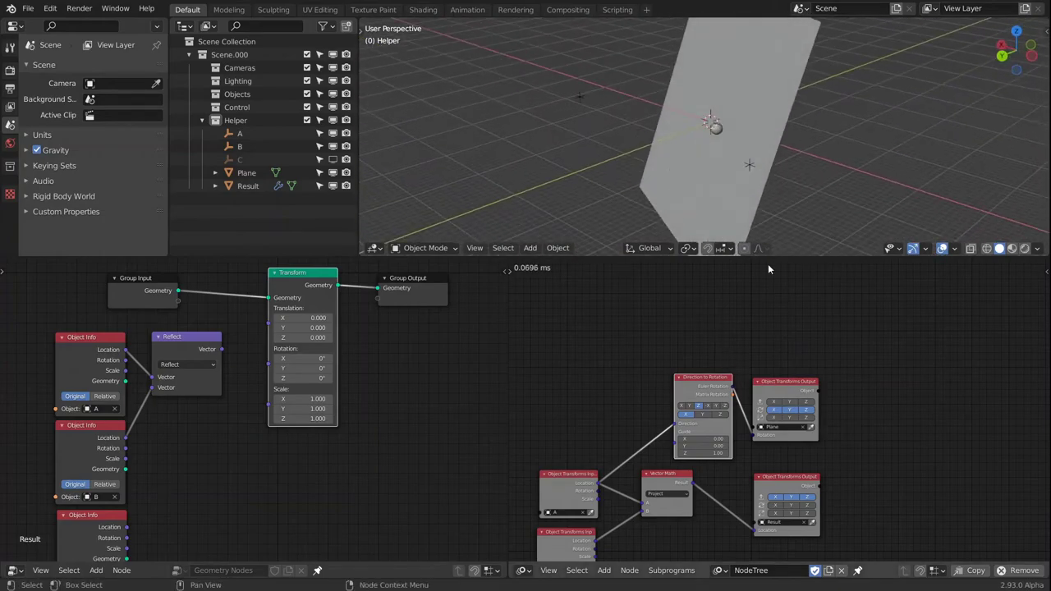
Move empty B to about (3.60, 26.31, 3.91)
middle_drag(763, 234, 768, 143)
click(768, 161)
key(g)
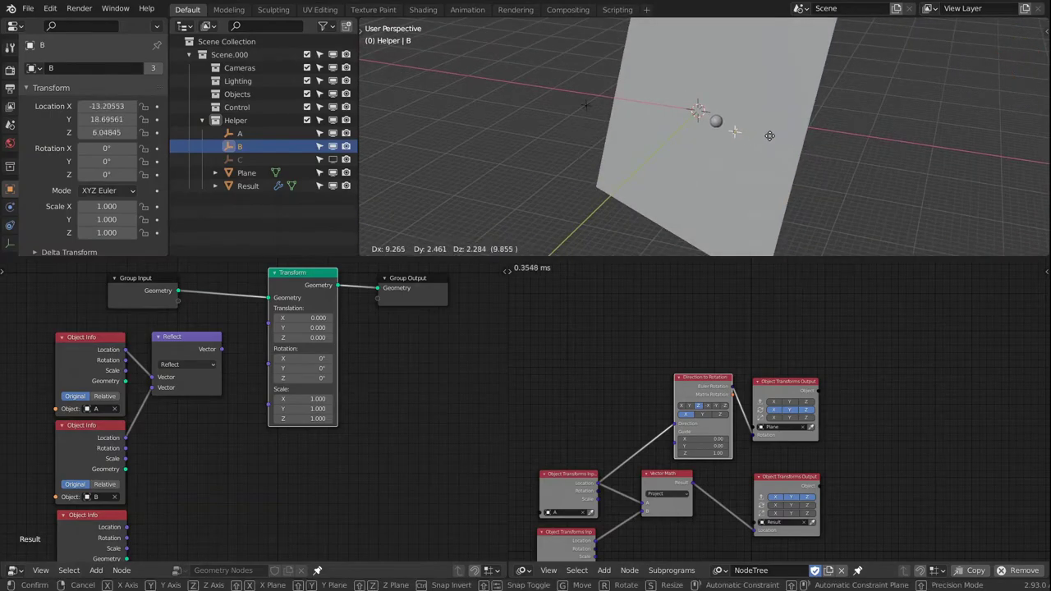
click(639, 151)
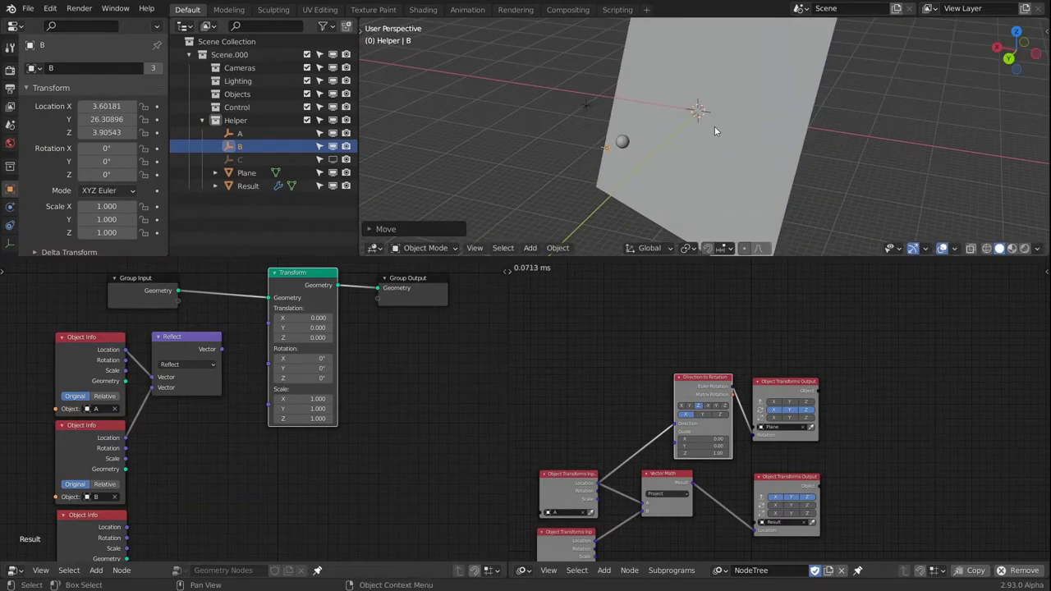
Select empty A and set the operation of the Vector Math node that drives Result to Reflect
middle_drag(714, 126, 583, 95)
click(588, 85)
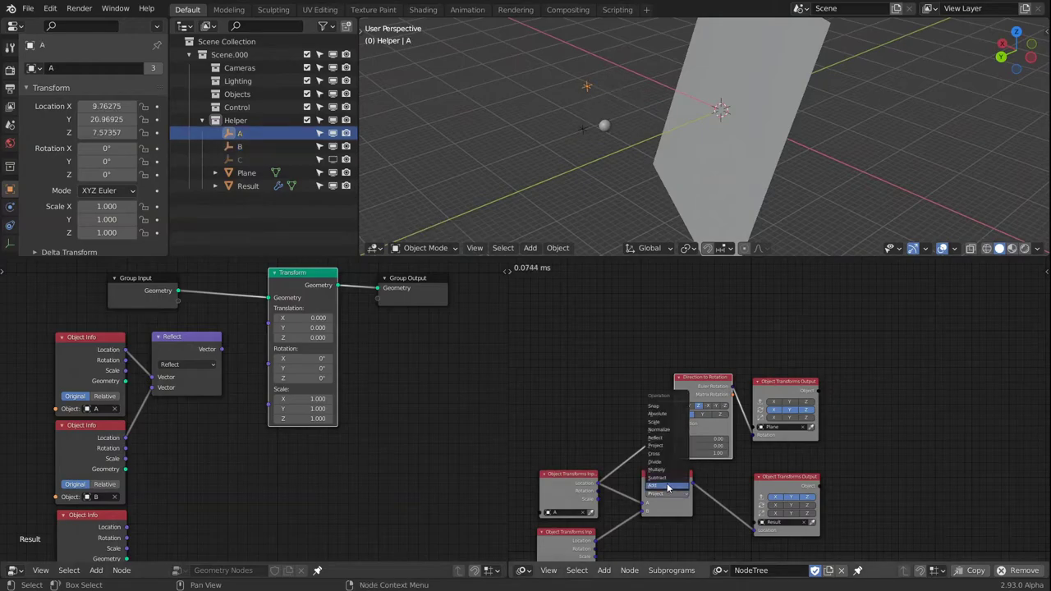
click(669, 493)
click(673, 443)
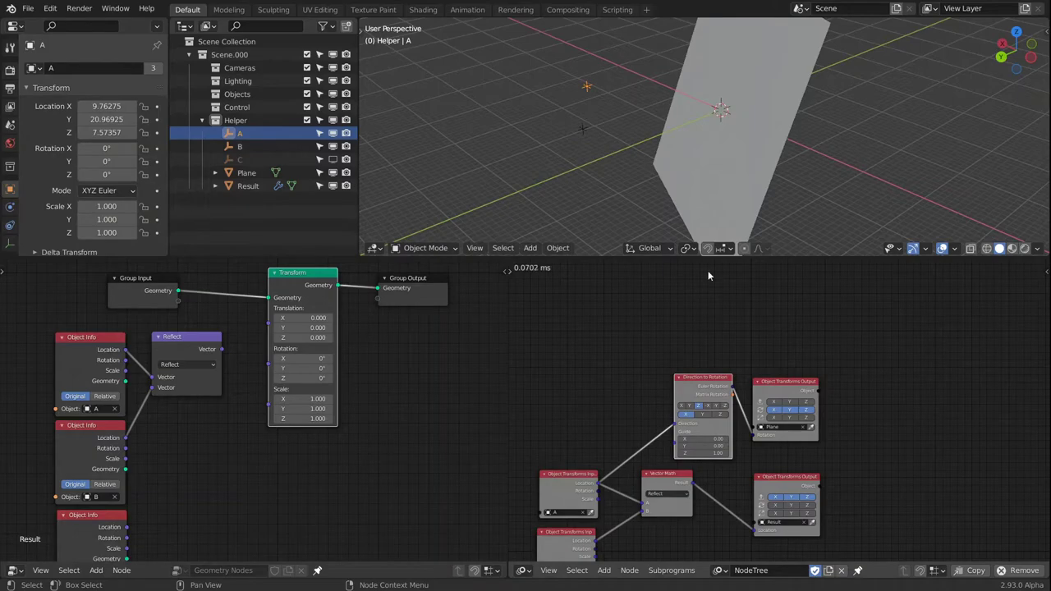
Move empty A to about (2.13, 22.19, -0.23)
middle_drag(702, 143, 640, 82)
click(676, 117)
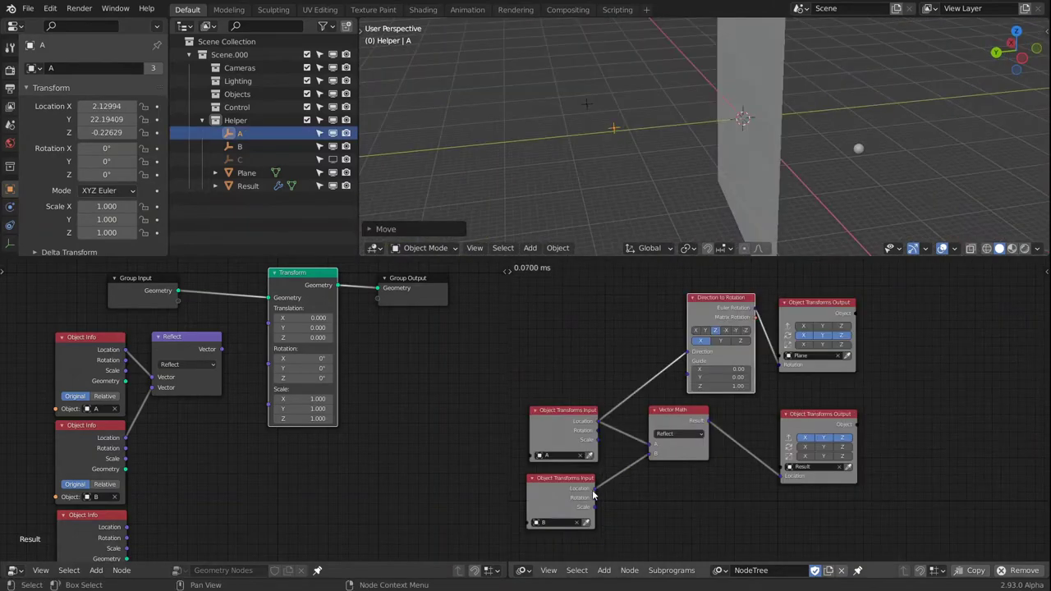
Connect B's Location to the Direction input of Direction to Rotation so that B orients the Plane
drag(594, 488, 688, 352)
middle_drag(739, 131, 651, 151)
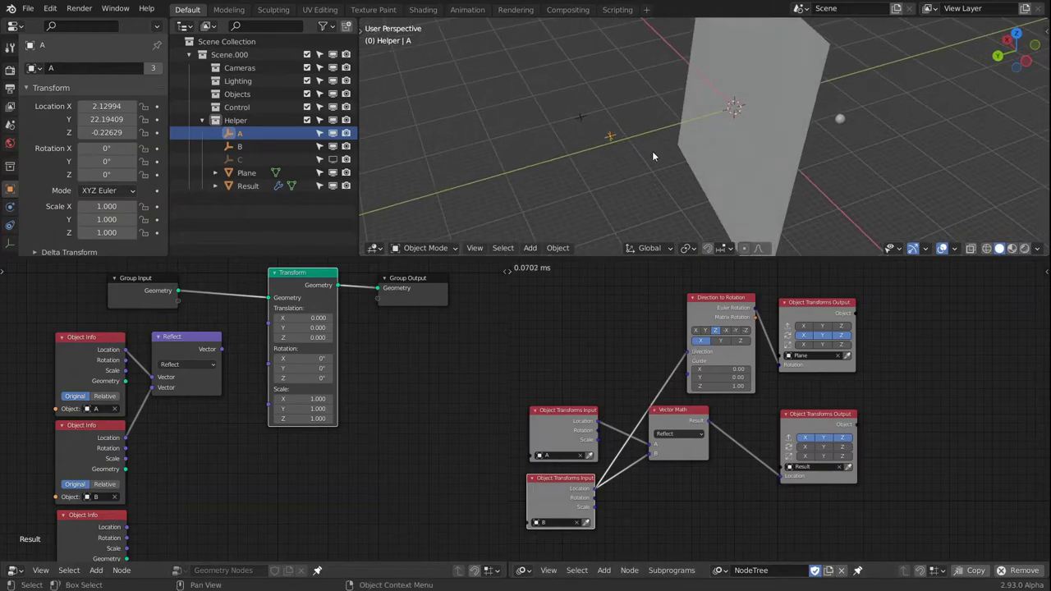
Move empty A to about (-1.87, 20.22, -3.98) and empty B to about (-10.08, 2.81, 2.11)
click(608, 142)
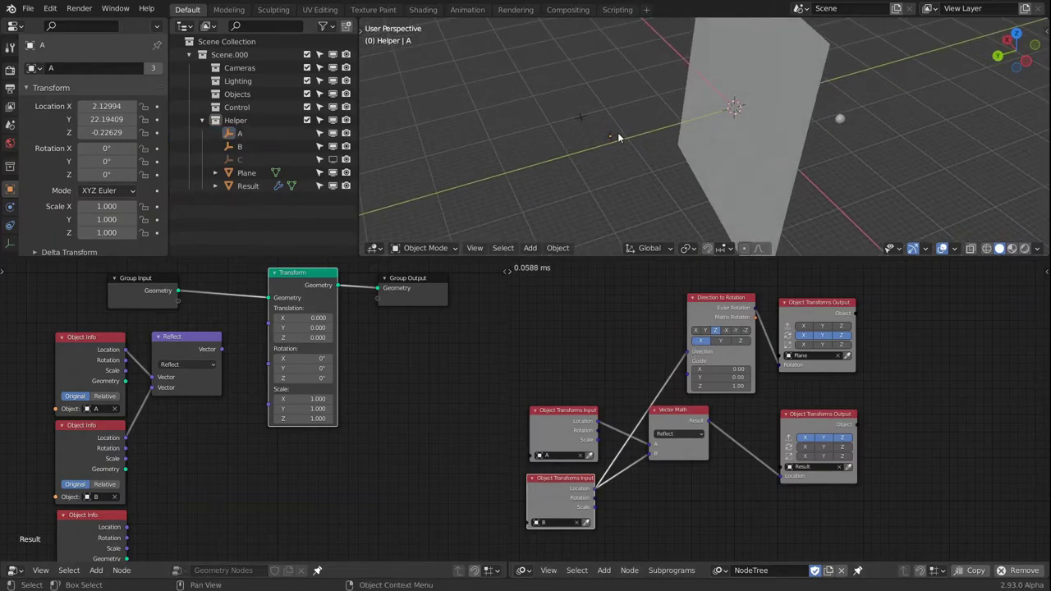
drag(611, 136, 632, 164)
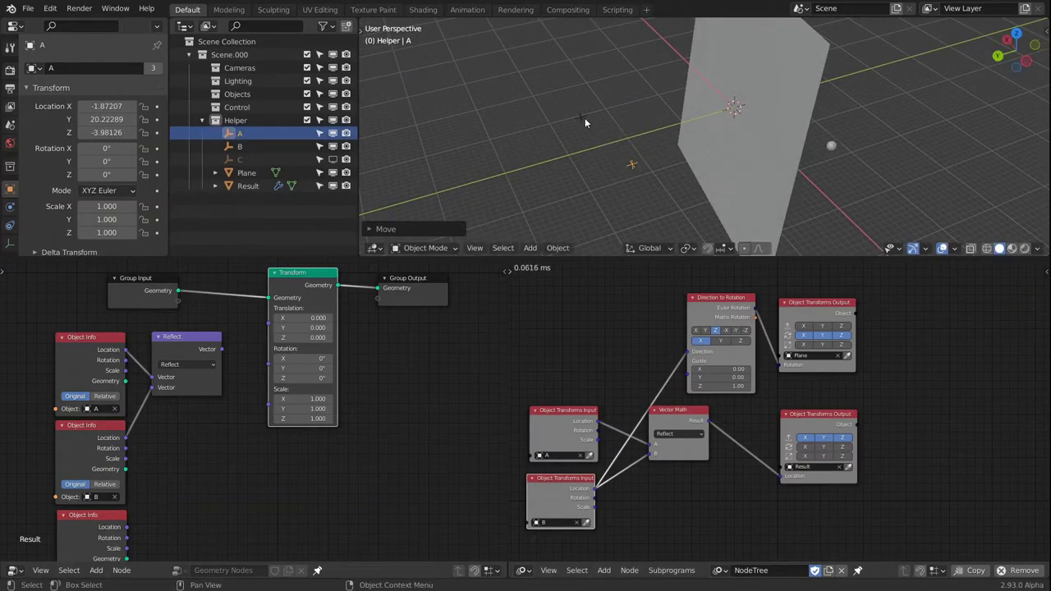
drag(583, 120, 747, 133)
Examine from several angles where the Result sphere lies relative to the Plane and the empties A and B
middle_drag(694, 138, 767, 148)
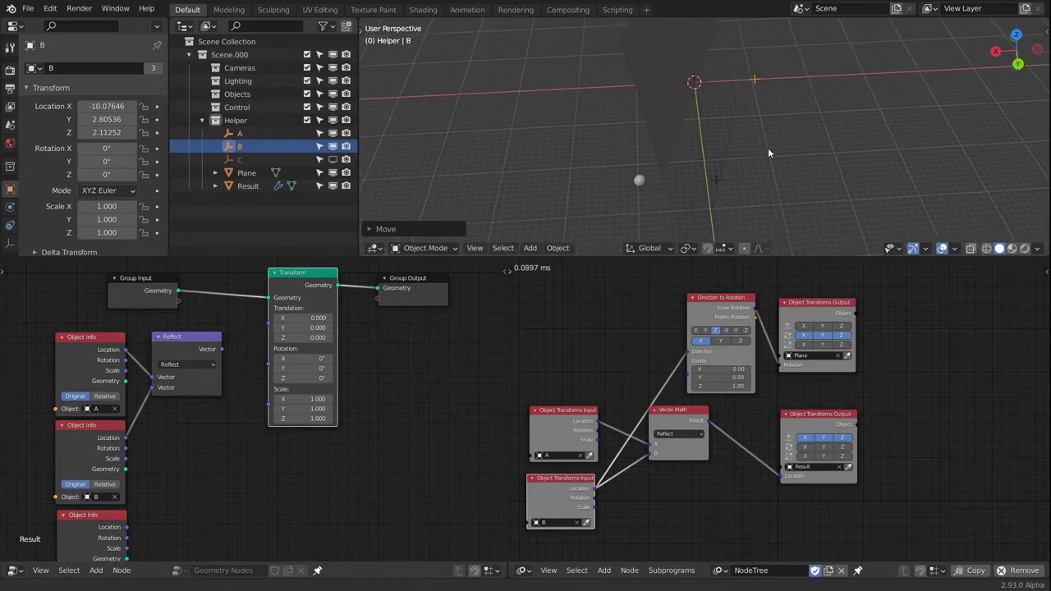
click(722, 180)
click(717, 179)
middle_drag(716, 179, 765, 179)
click(772, 103)
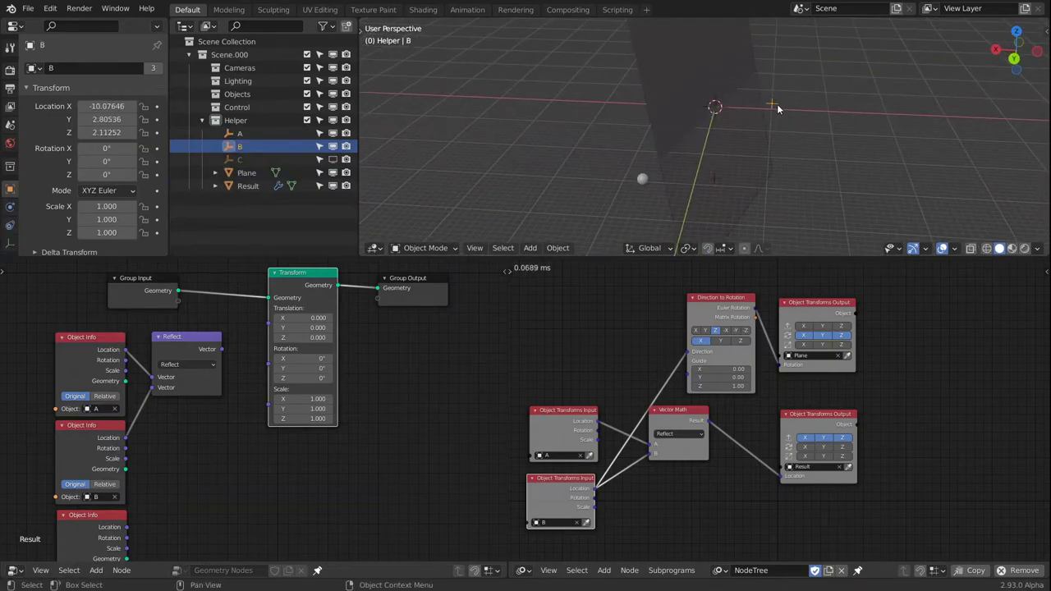
middle_drag(777, 105, 721, 115)
click(721, 119)
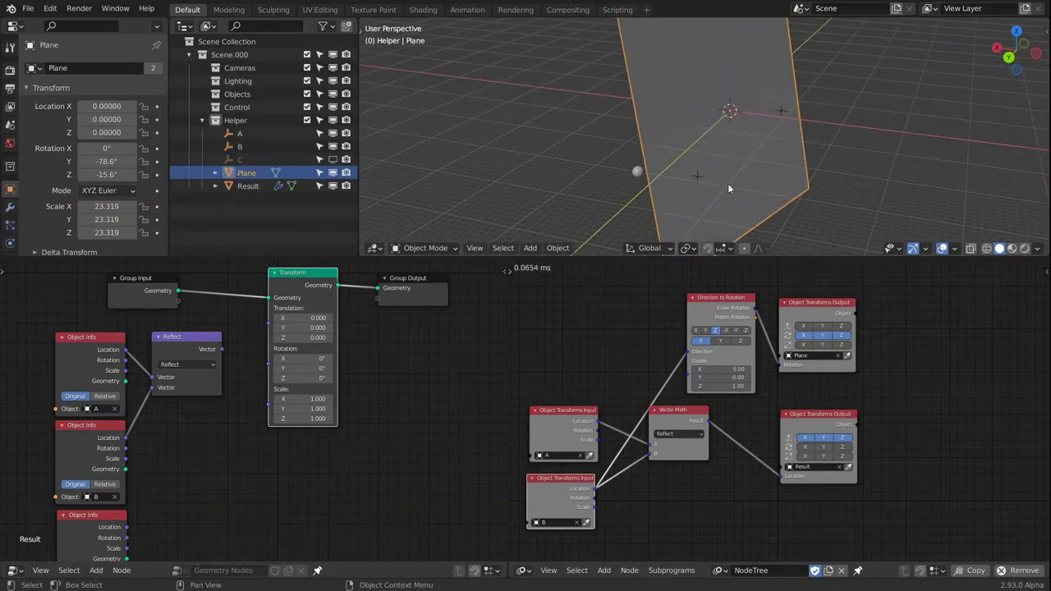
Move empty B slightly to about (-9.81, 3.40, 0.91) to tilt the reflection Plane
click(782, 111)
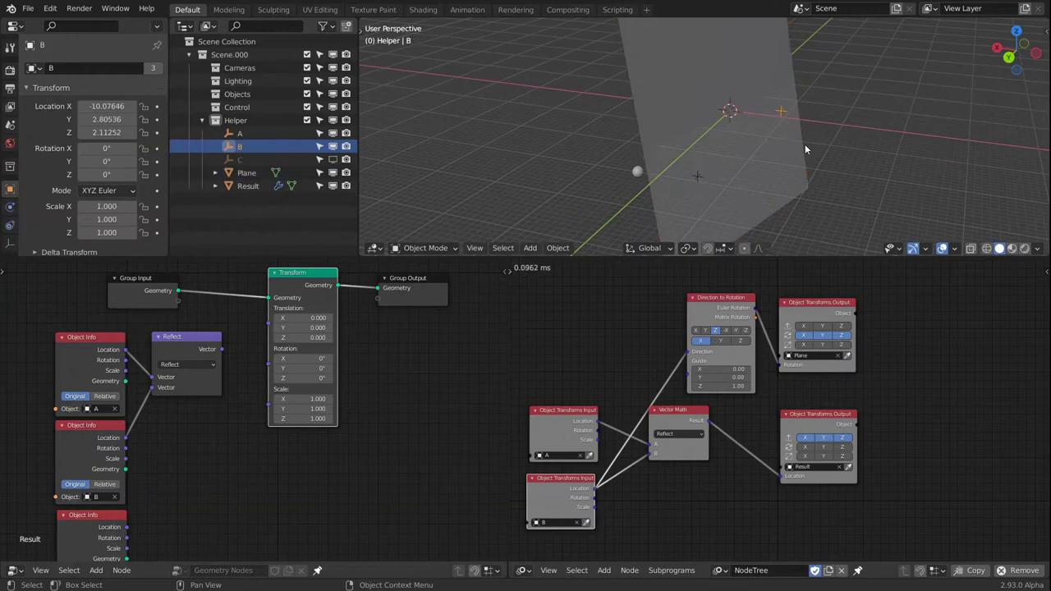
key(g)
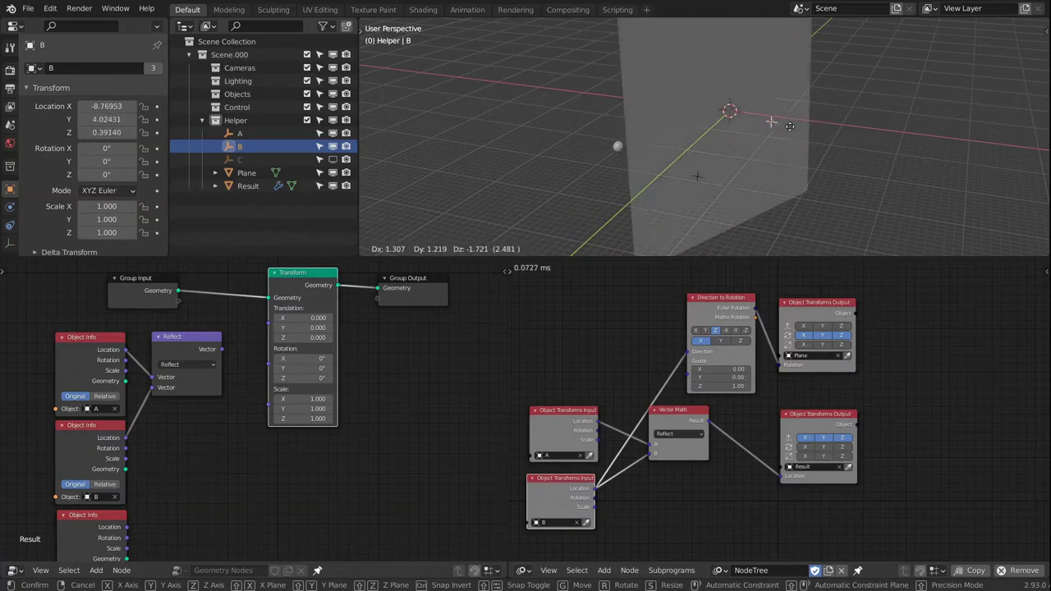
click(795, 125)
click(572, 494)
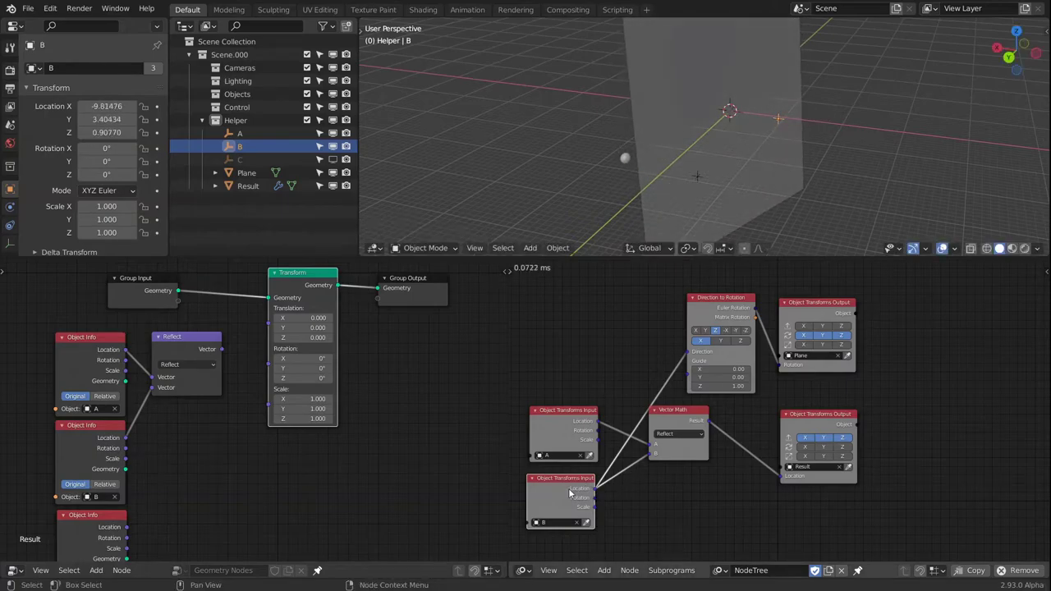
Move empty B farther from the origin, to about (-12.40, 1.65, 2.71)
click(779, 116)
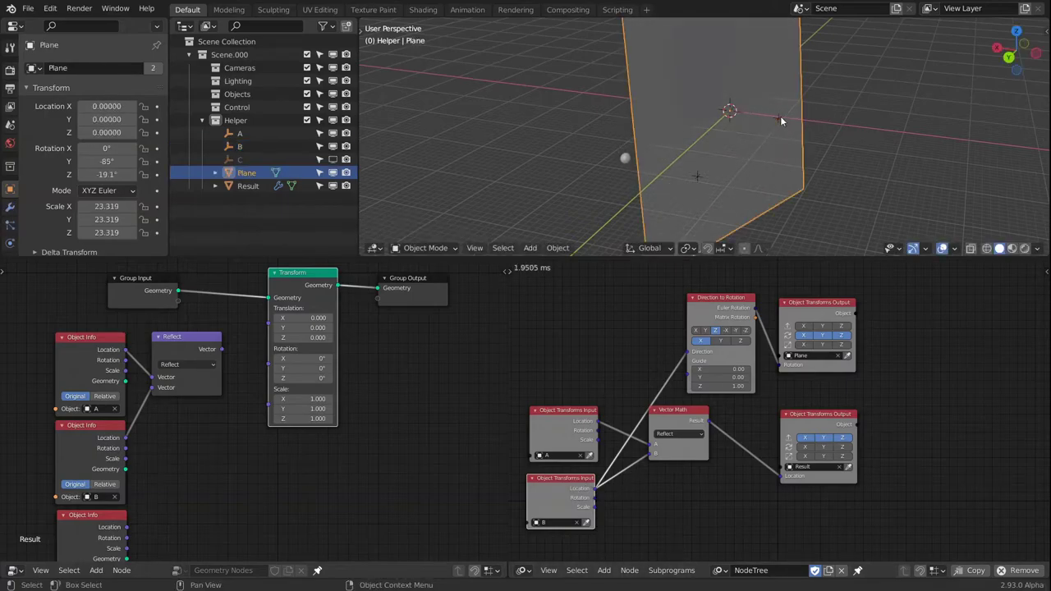
click(779, 117)
key(g)
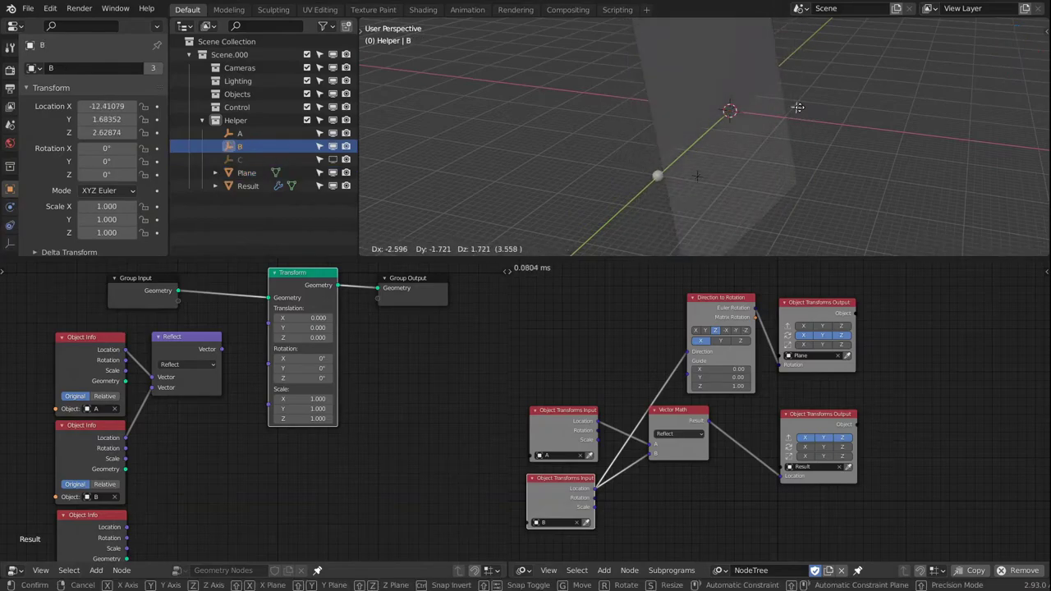
click(800, 109)
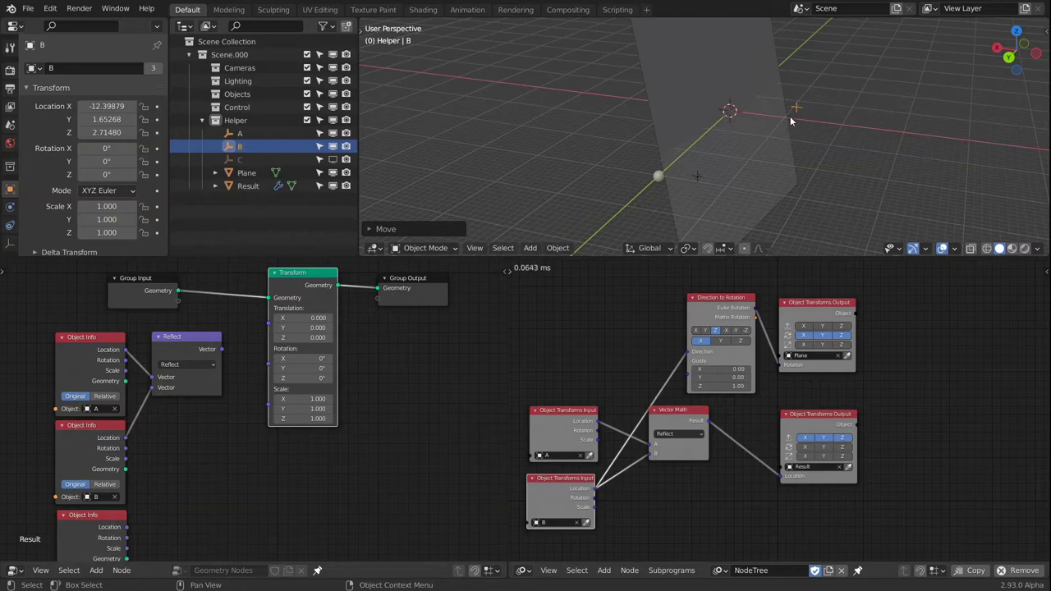
Move empty A to about (17.13, 22.77, 7.77) to demonstrate its reflection across the Plane
click(697, 178)
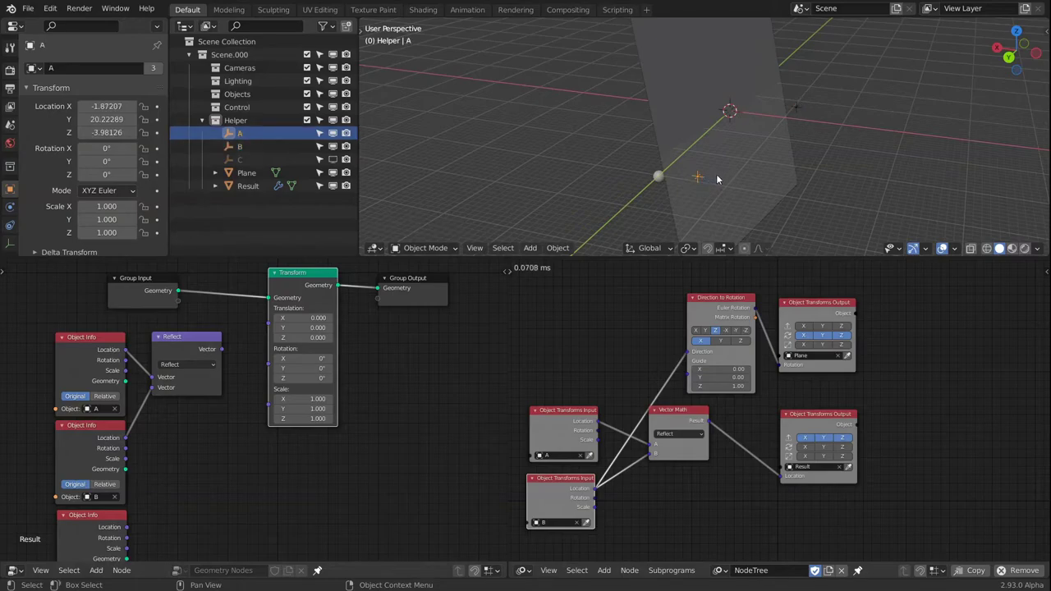
key(g)
drag(763, 128, 710, 84)
click(739, 154)
middle_drag(710, 84, 751, 131)
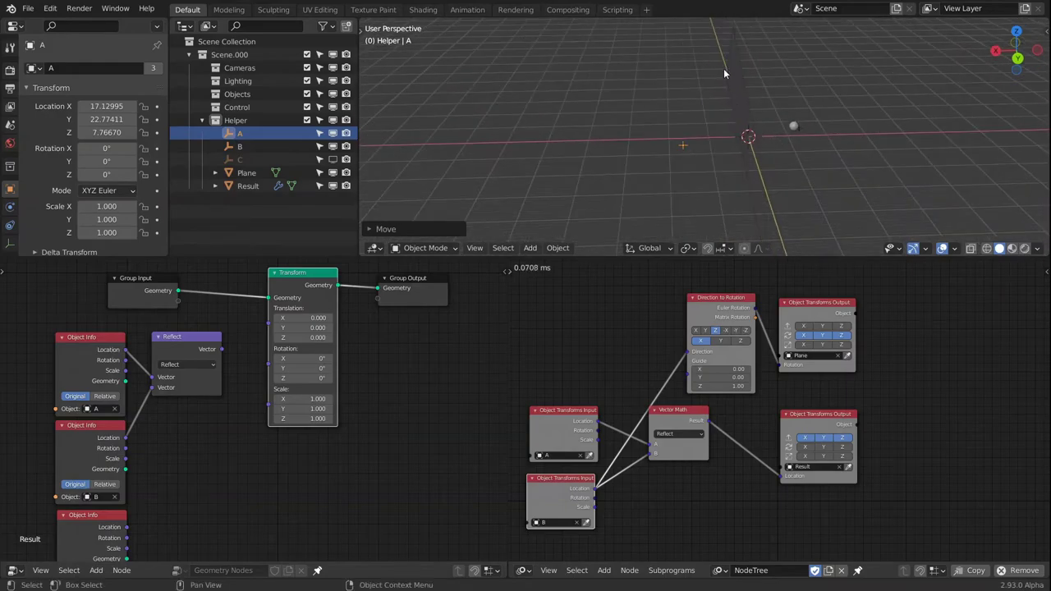
Select the Plane and shift the Vector Math node slightly down between the A and B inputs and the Result output
click(745, 84)
middle_drag(784, 171, 748, 161)
scroll(752, 422, up, 2)
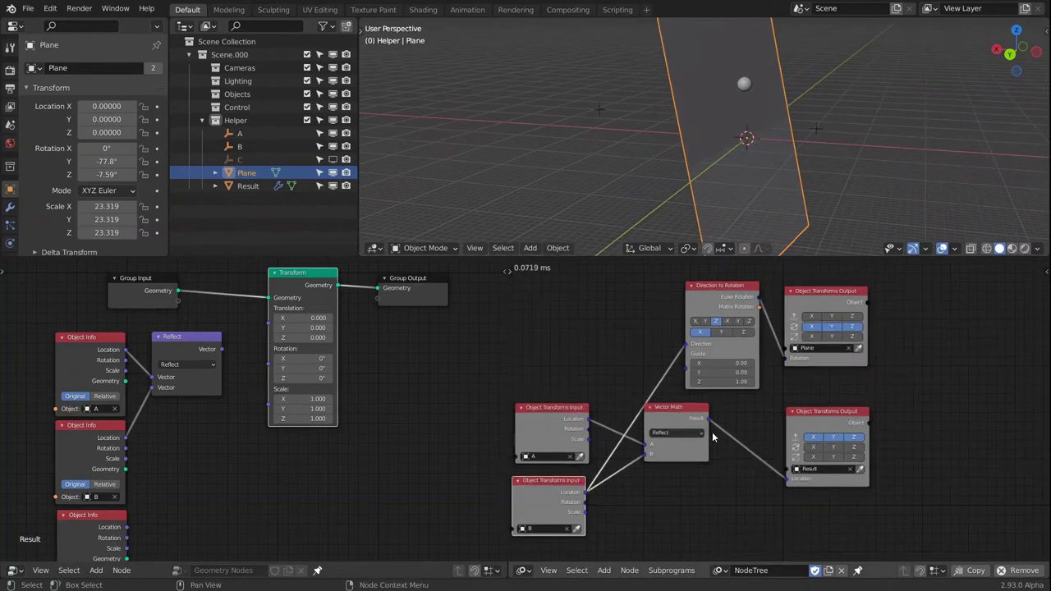
drag(722, 406, 715, 420)
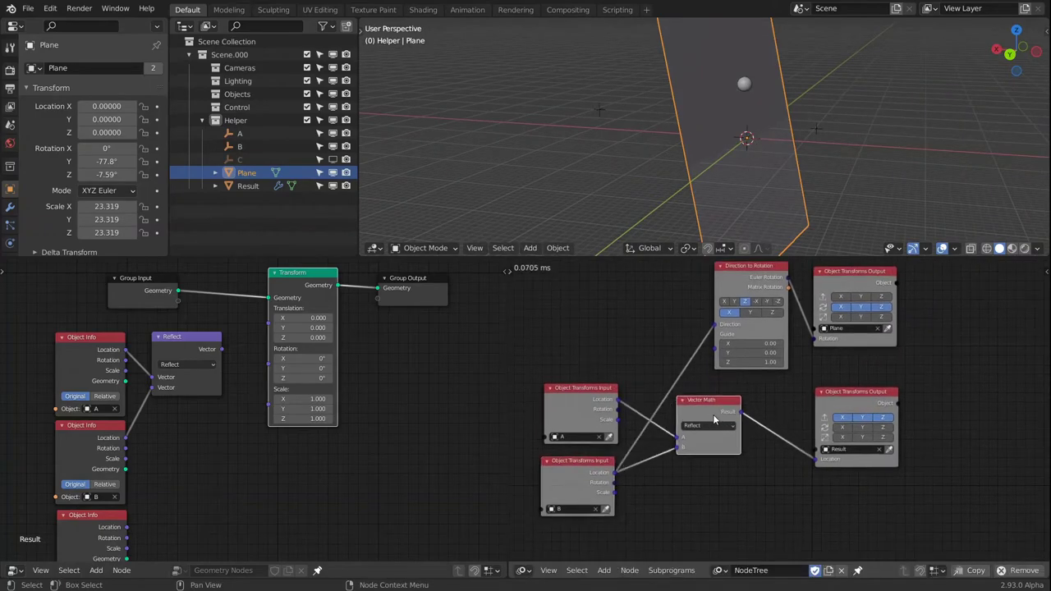
Set the geometry nodes vector operation to Refract and check which operations the other tree's Vector Math node offers
click(705, 430)
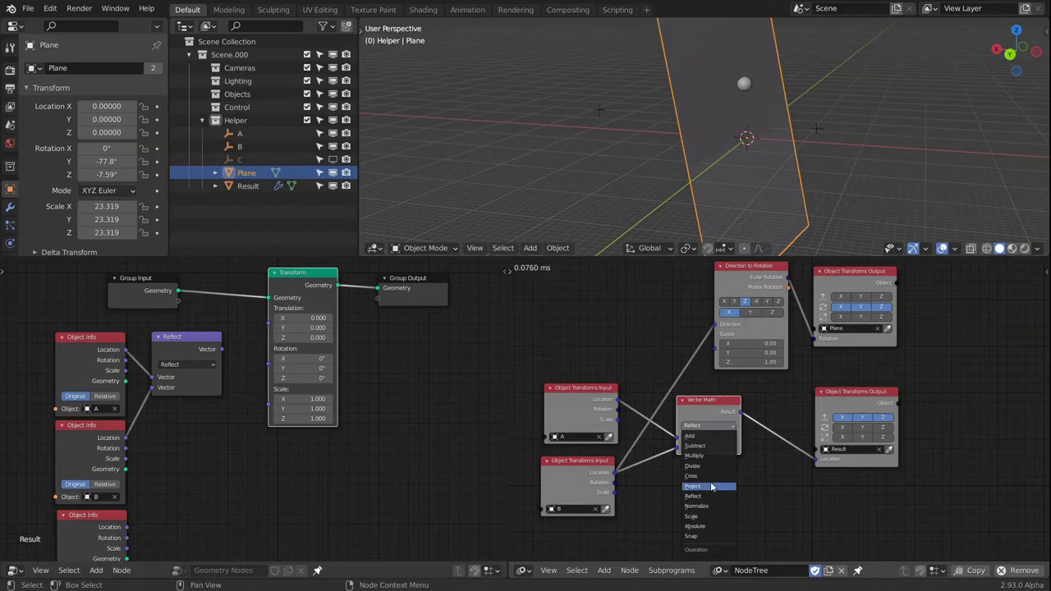
click(189, 364)
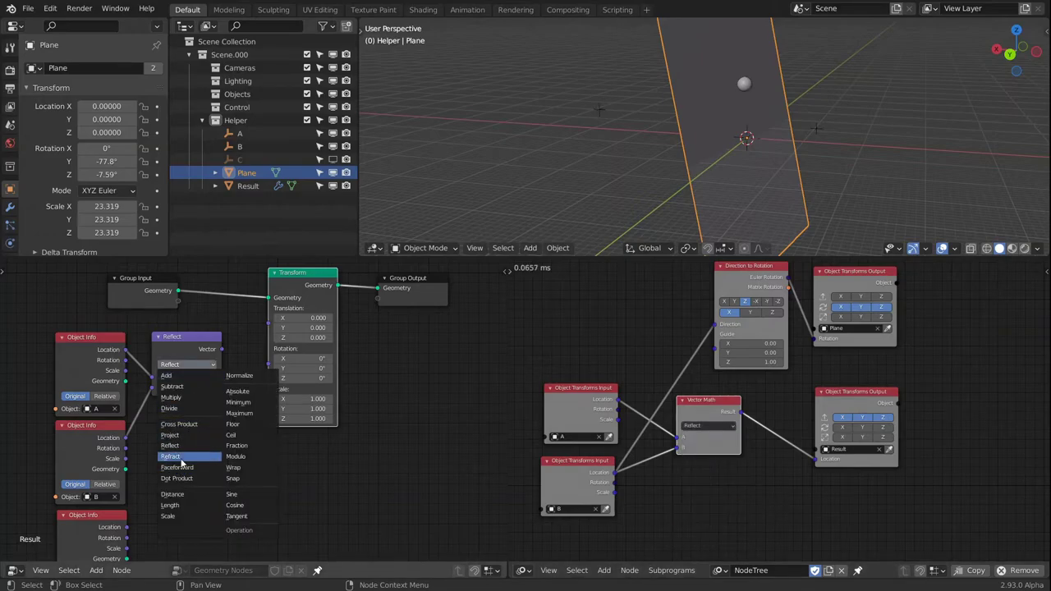
click(181, 457)
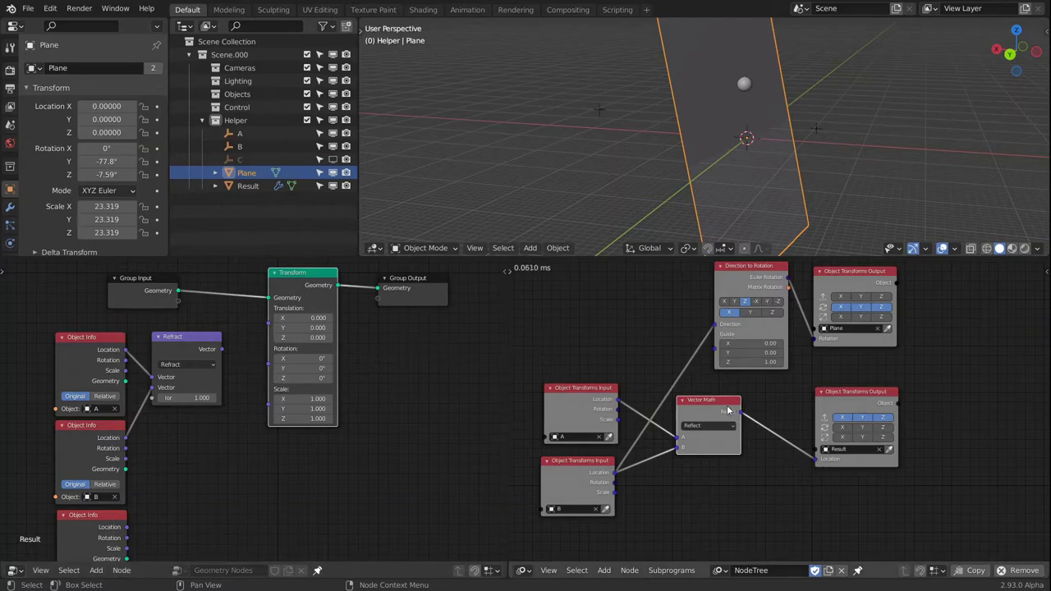
click(698, 425)
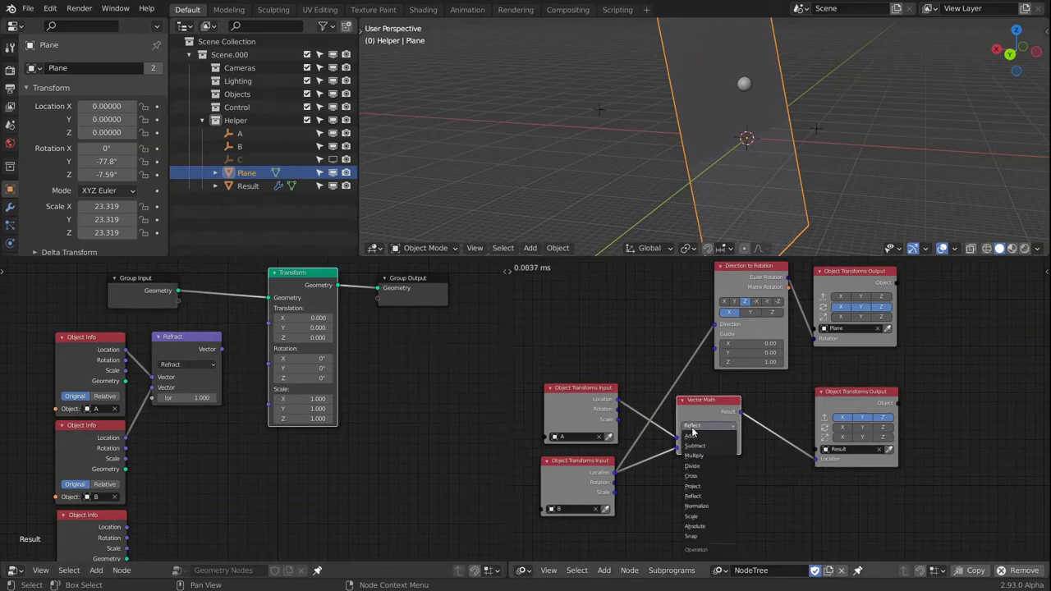
click(710, 413)
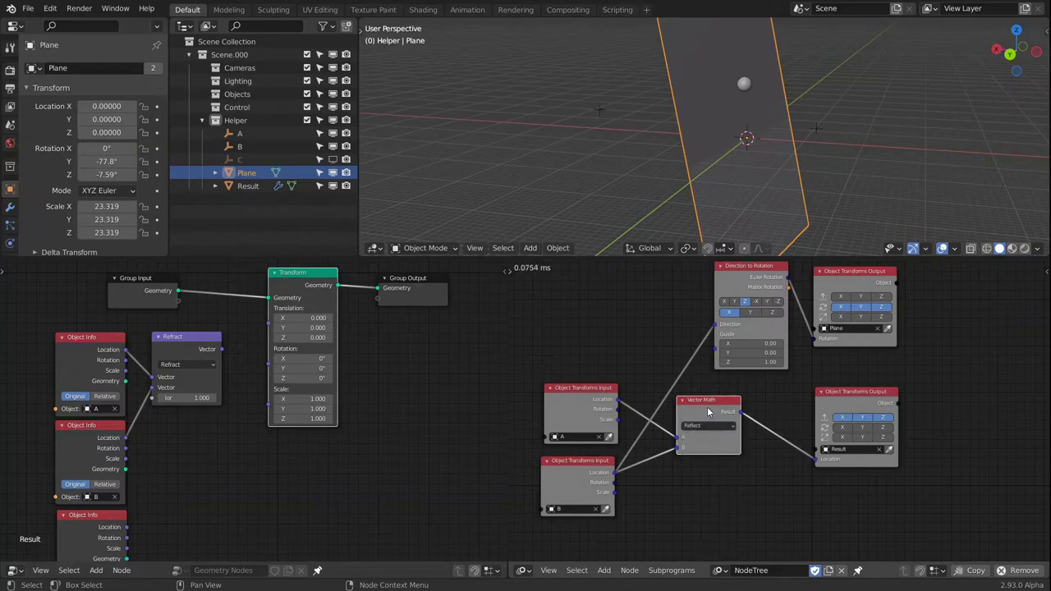
click(188, 347)
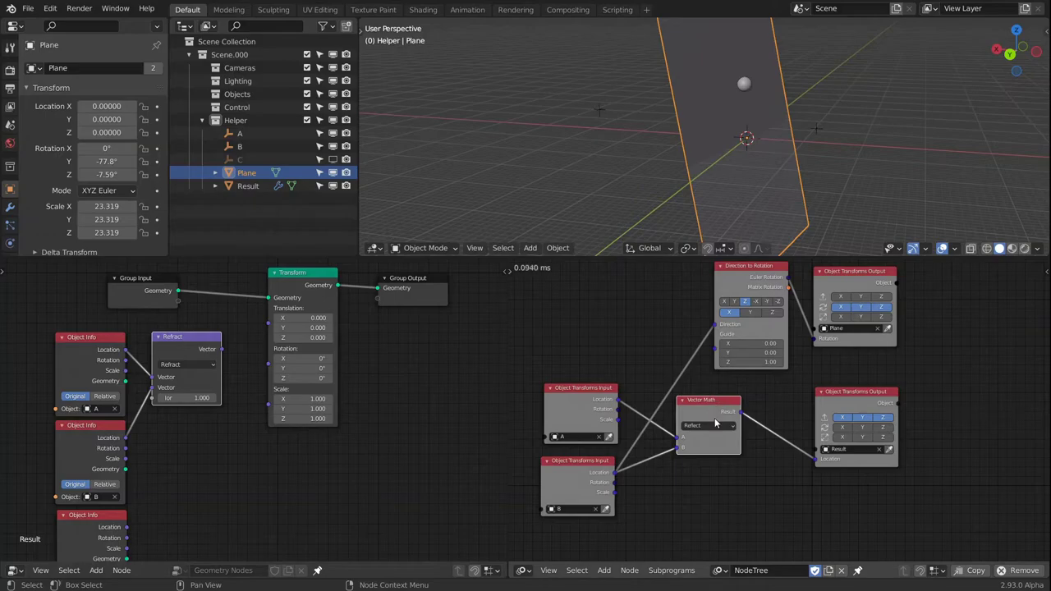
Disconnect and clear the Result object output in the NodeTree, and feed the Refract vector into the Transform node's Translation
key(ctrl+z)
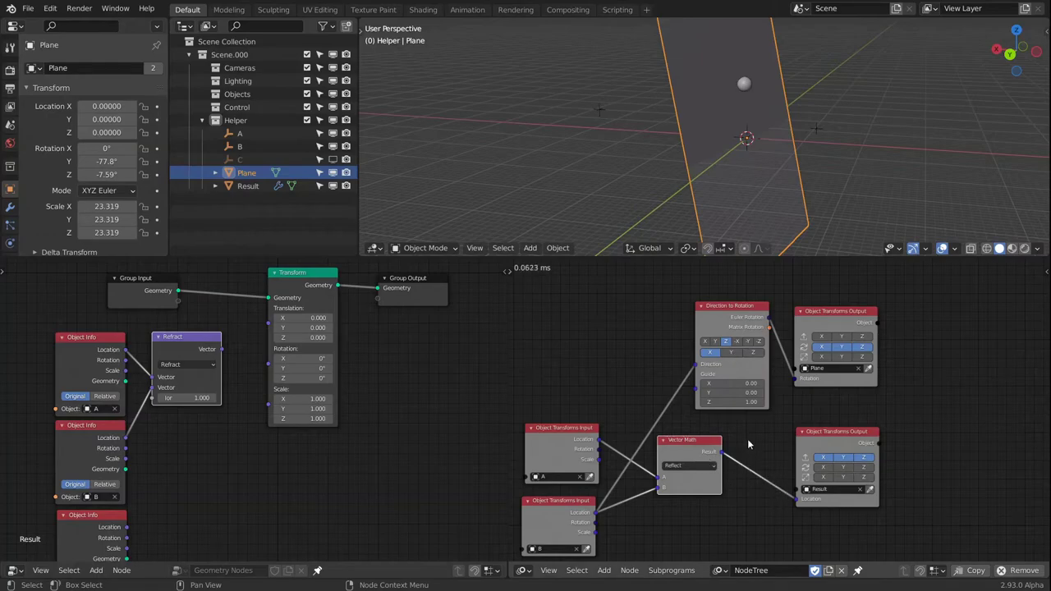
drag(796, 504, 752, 473)
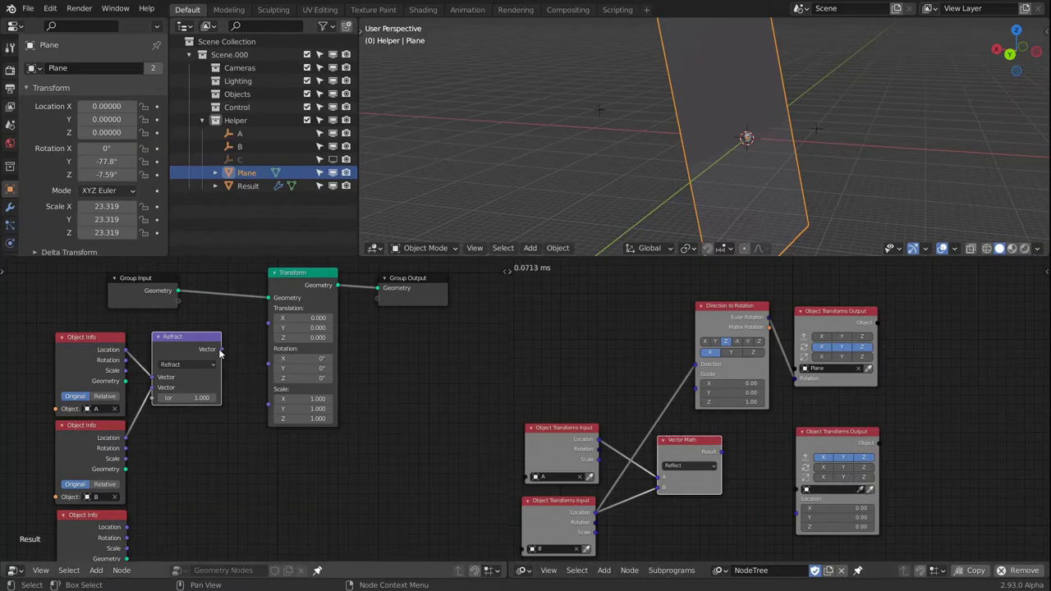
drag(221, 349, 271, 312)
middle_drag(649, 156, 778, 162)
middle_drag(722, 141, 658, 144)
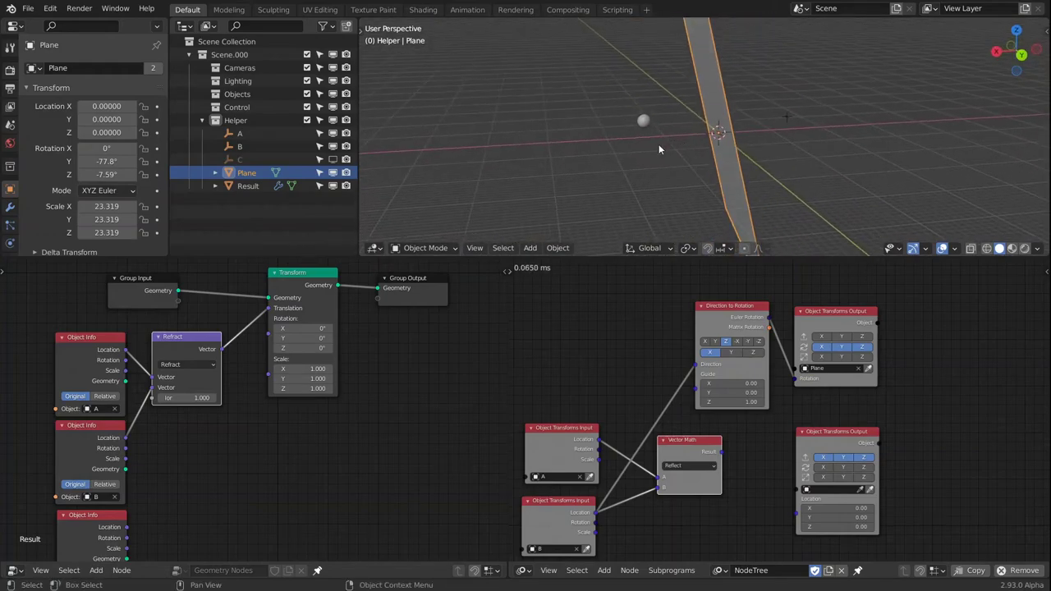
Move empty A to about (-2.06, 26.35, 13.06) to demonstrate the Refract result
click(239, 133)
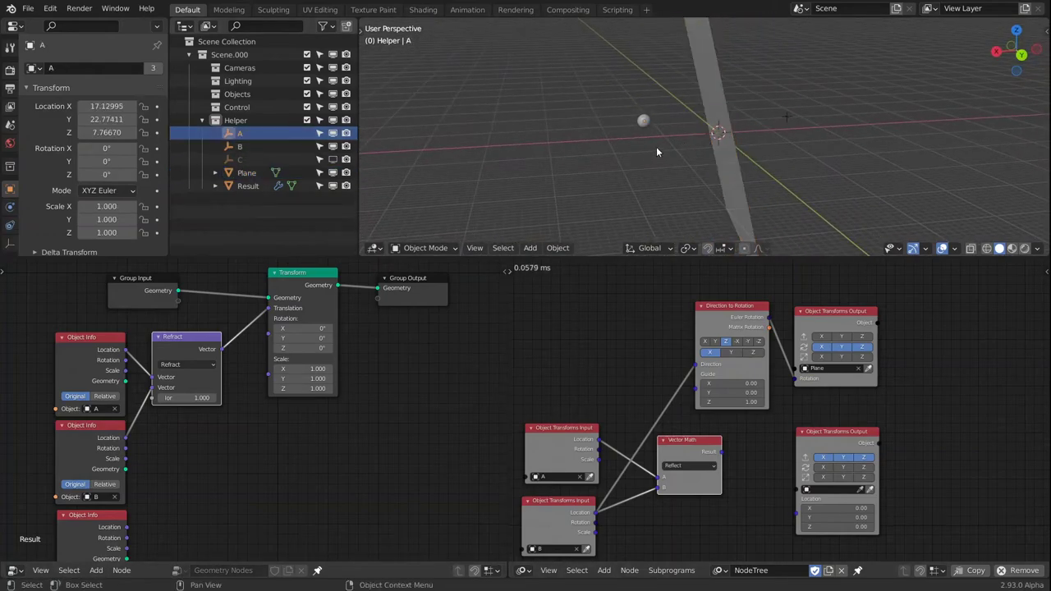
key(g)
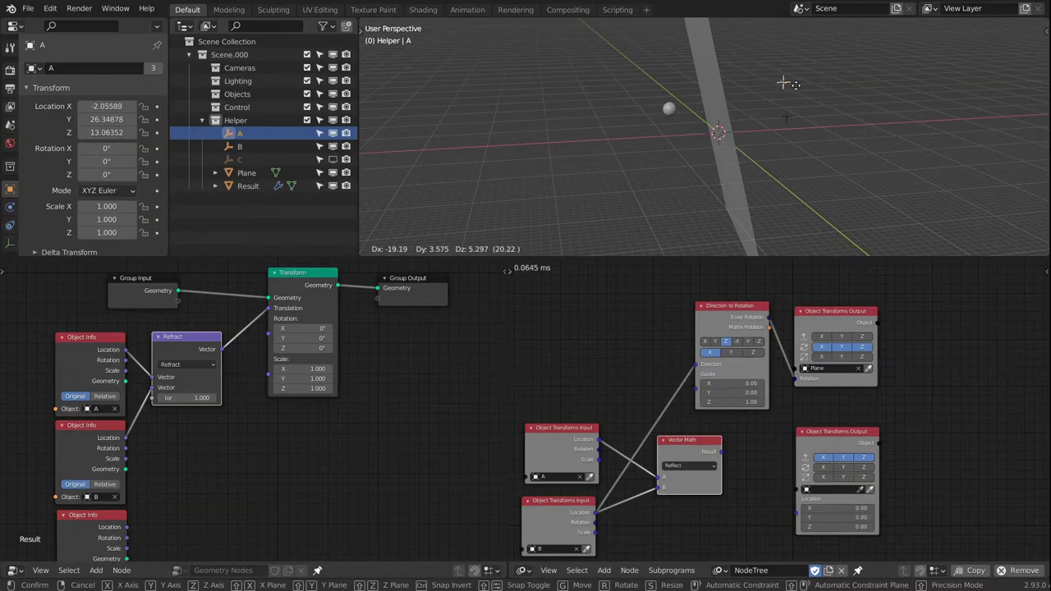
click(792, 90)
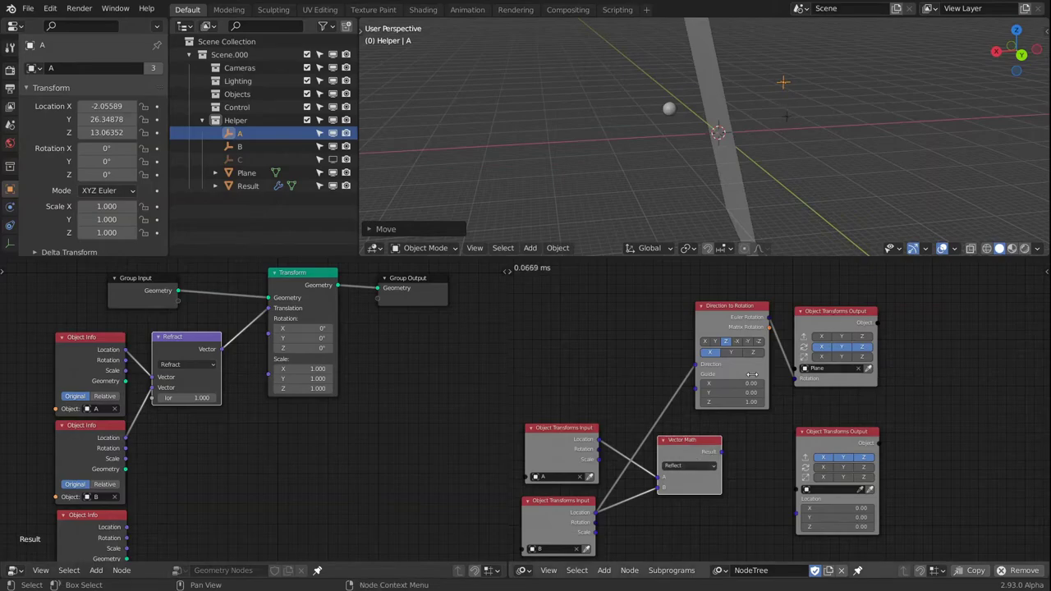
Sweep empty A across the Plane and place it beyond B on B's side
click(784, 81)
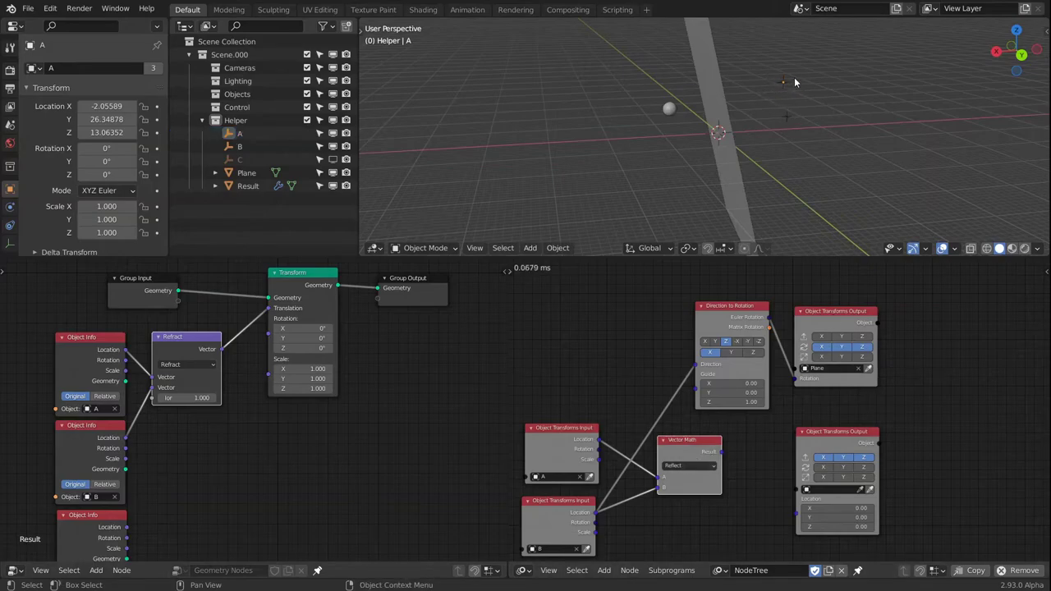
click(784, 83)
key(g)
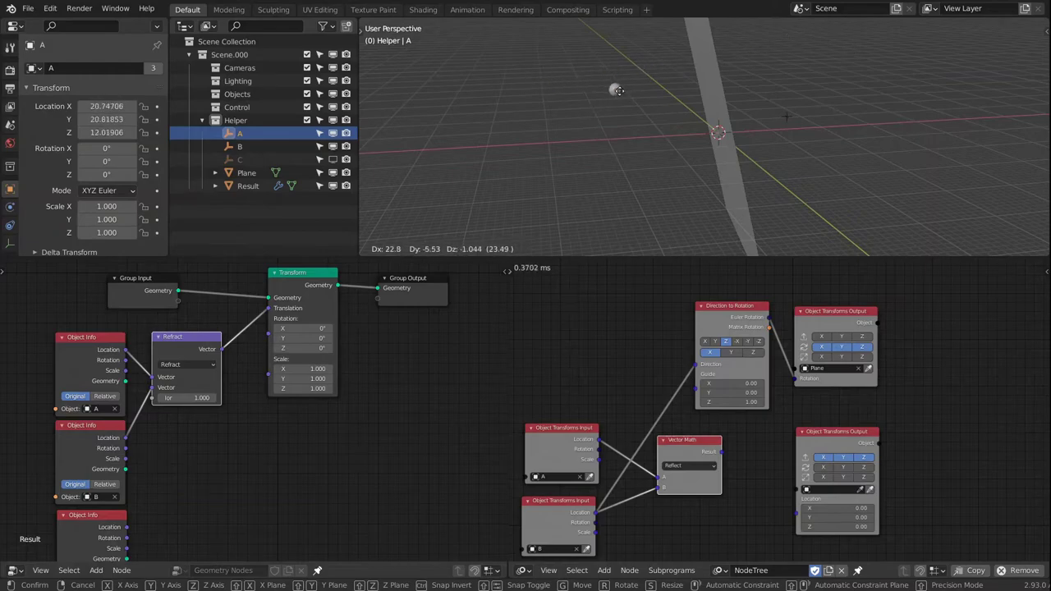
click(862, 66)
Check empty B and the Plane, reselect A and move it to about (-10.43, 27.34, 17.69)
click(788, 119)
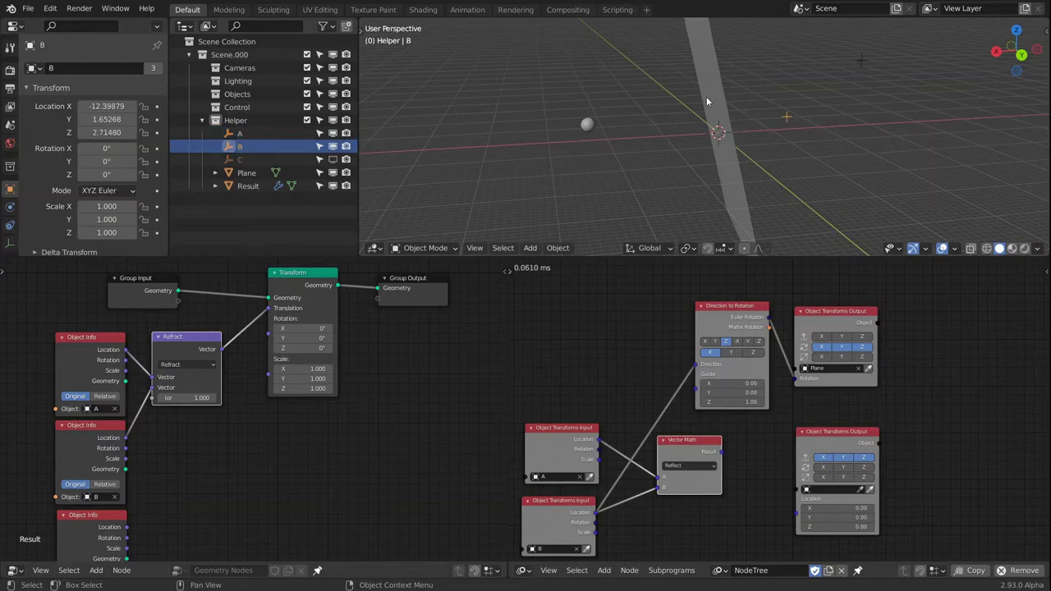
click(707, 101)
click(787, 118)
click(586, 124)
key(g)
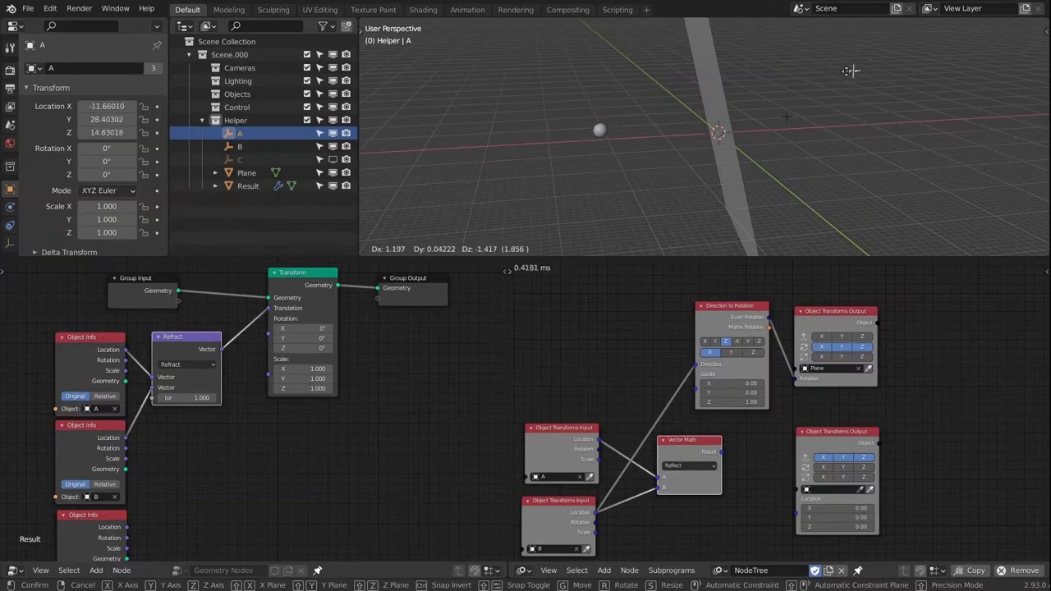
click(837, 50)
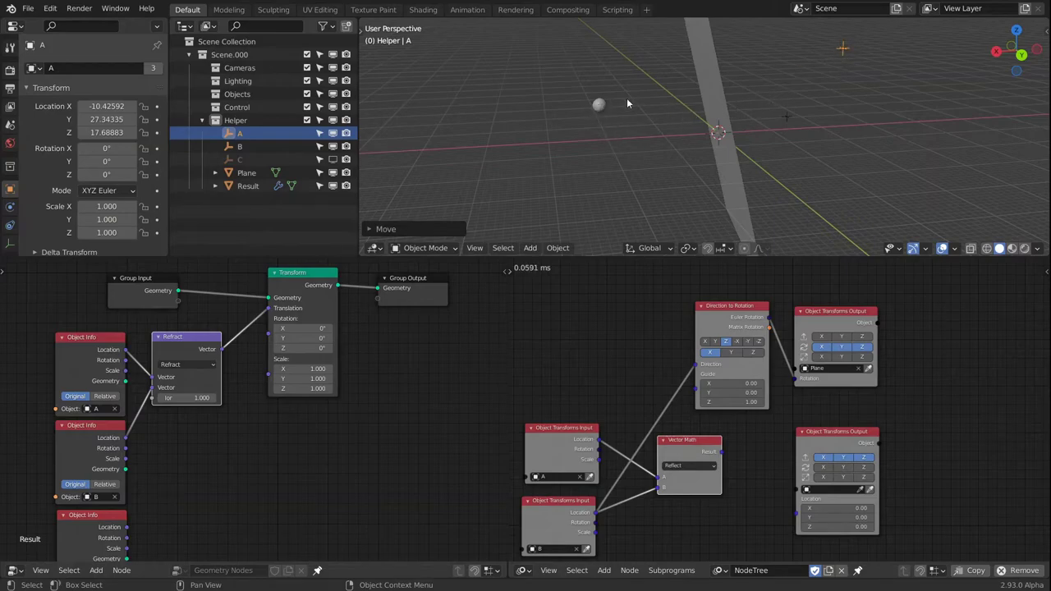
Restore the selection of A and move it across the Plane to about (-15.33, 40.36, 11.31)
click(848, 51)
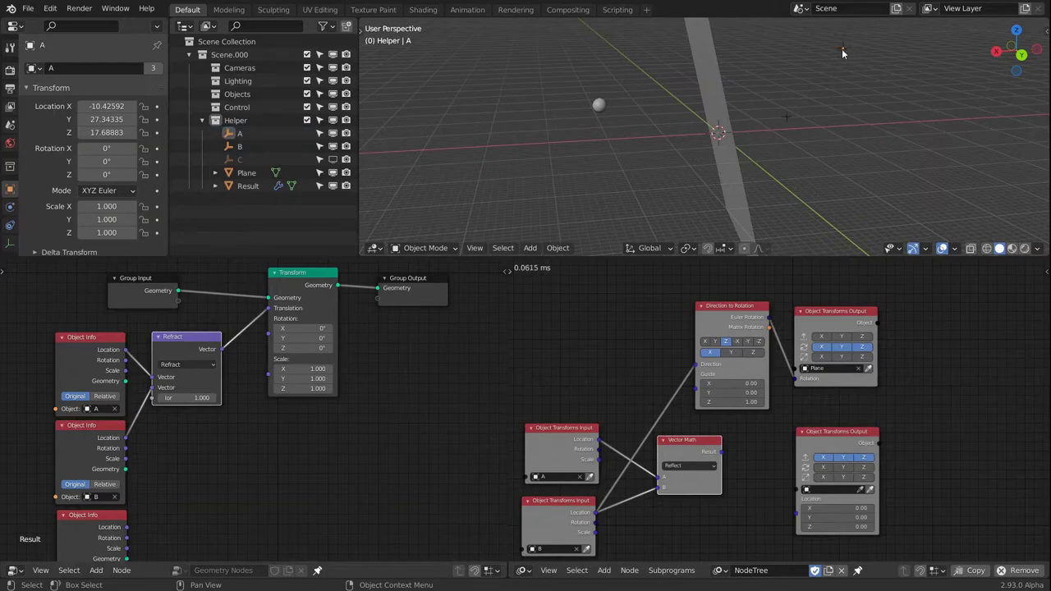
key(ctrl+z)
key(g)
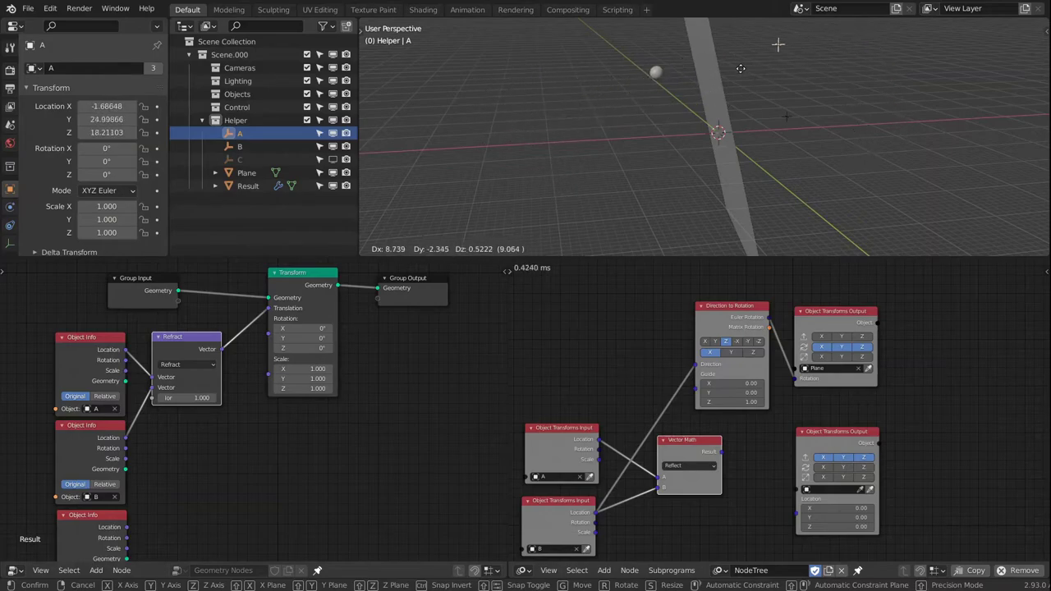
click(831, 71)
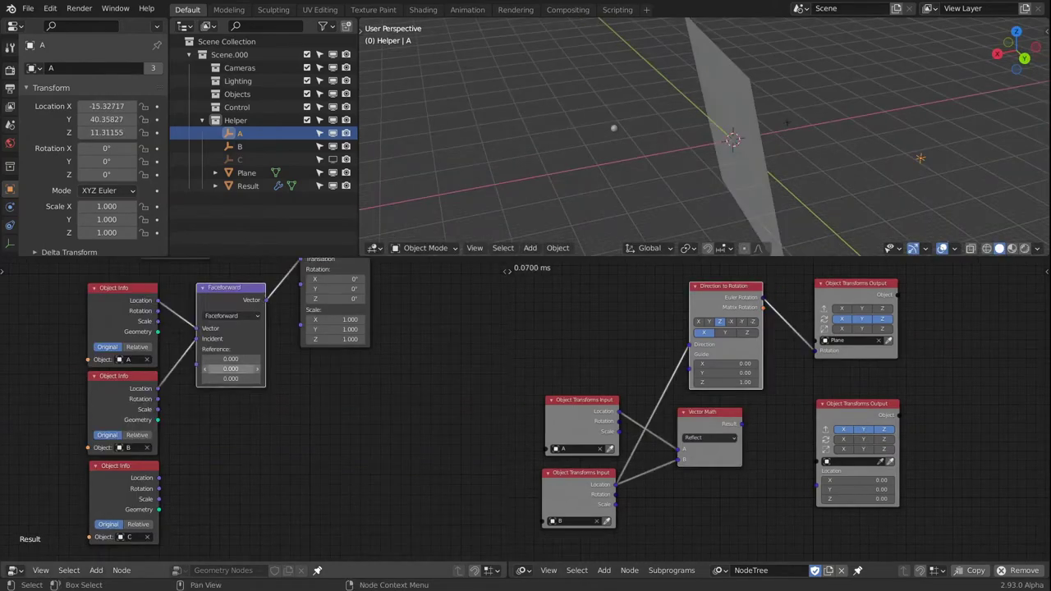
Set the geometry nodes vector operation to Sine
click(233, 329)
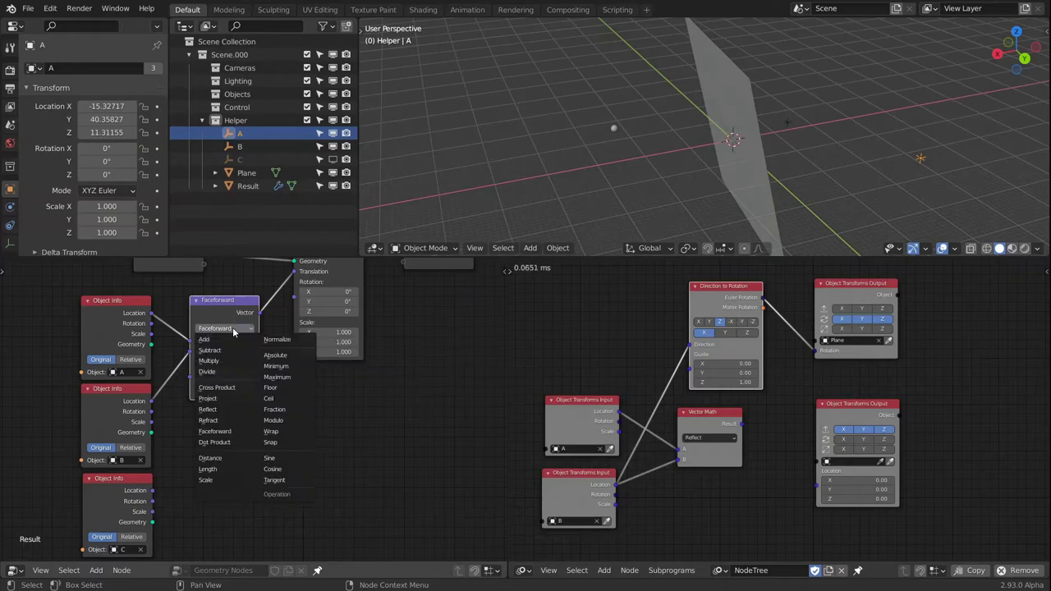
click(269, 458)
Delete the Plane object from the scene
click(755, 163)
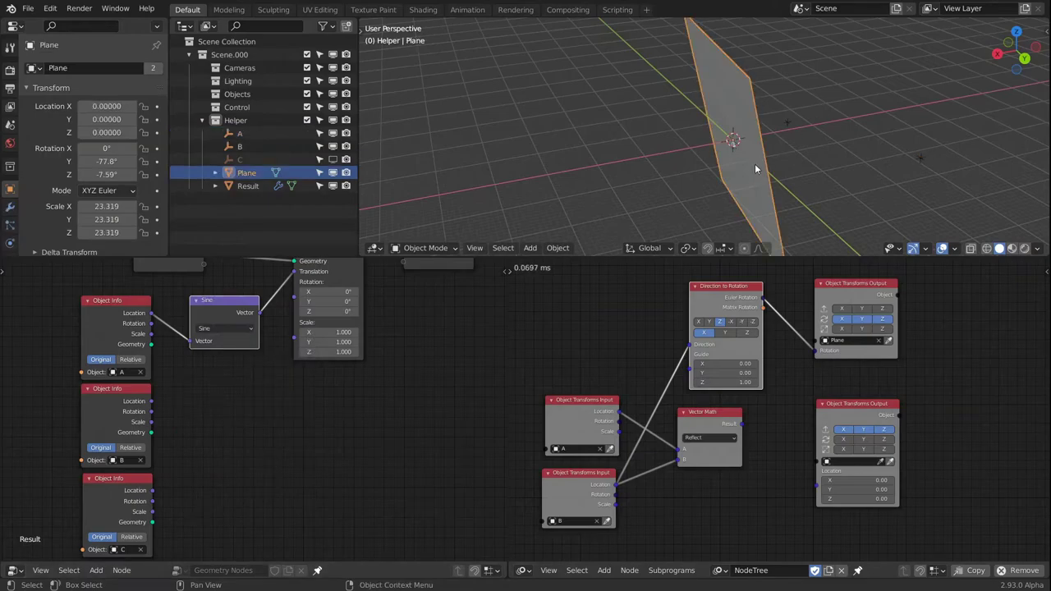
key(x)
click(753, 160)
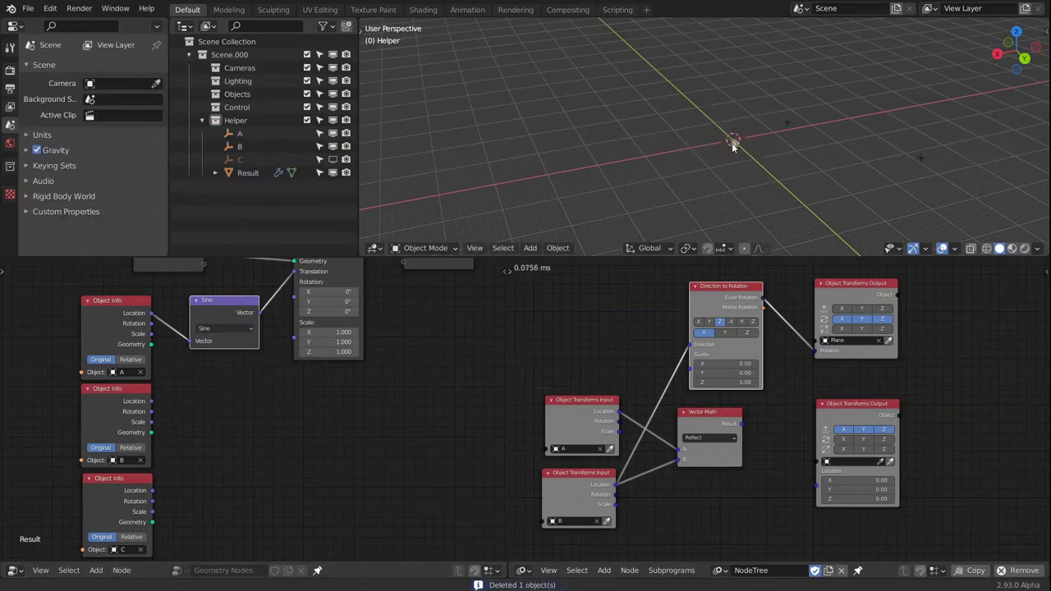
Make empty C in the Helper collection visible and delete it
click(239, 160)
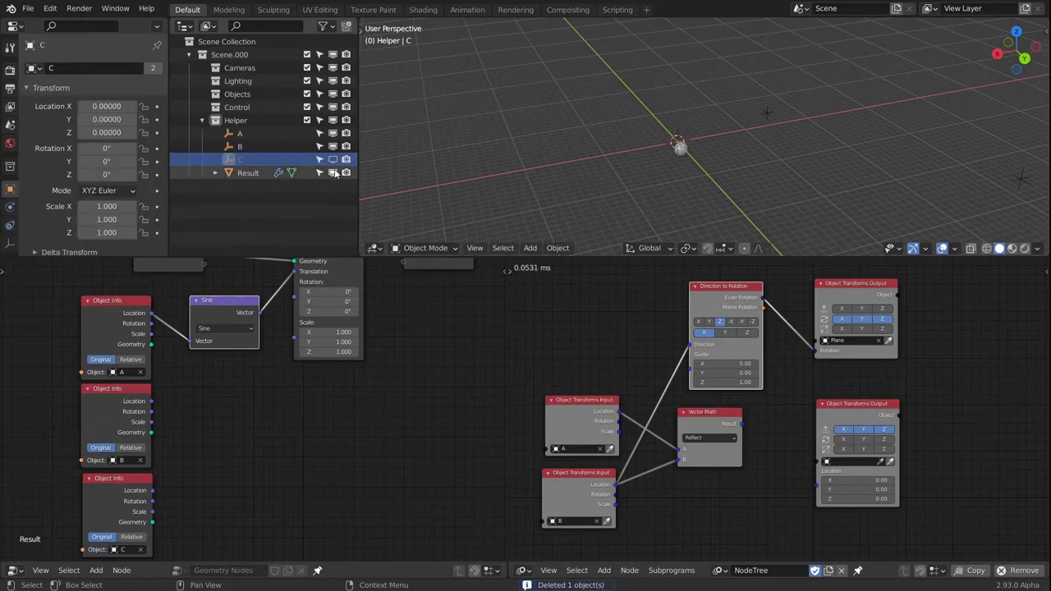
click(332, 159)
shift+middle_drag(793, 146, 786, 138)
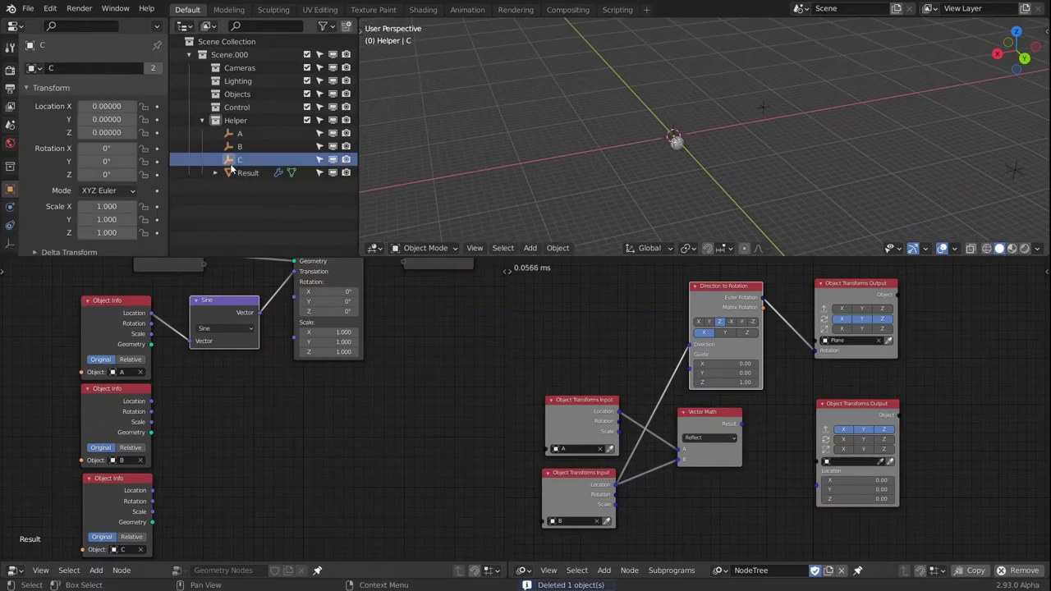
middle_drag(711, 165, 683, 148)
key(x)
click(633, 152)
Delete the Direction to Rotation node, the Plane's Object Transforms Output and the Vector Math node from the NodeTree
middle_drag(646, 420, 619, 436)
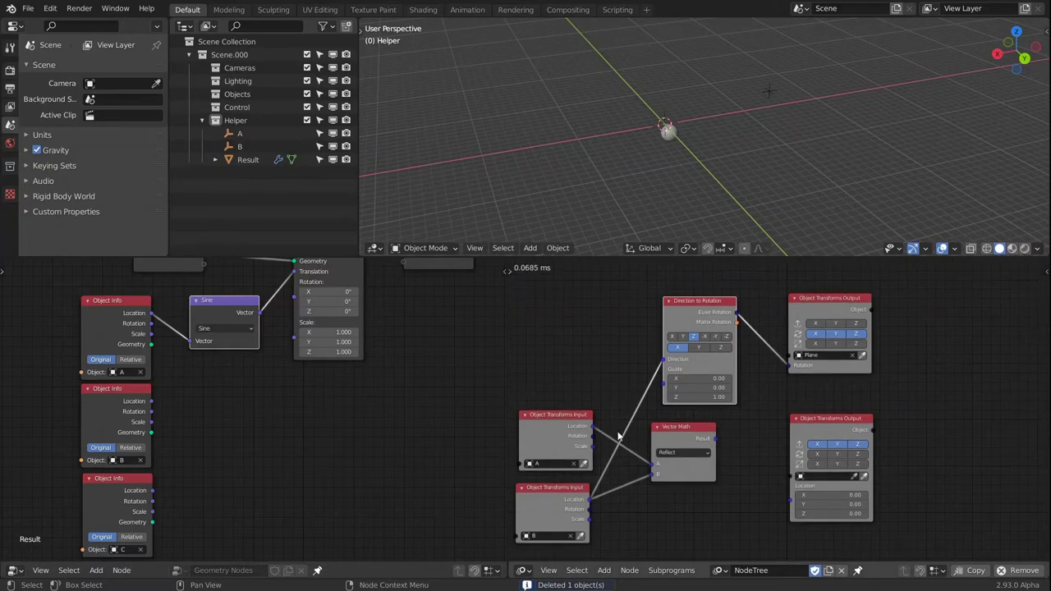
click(692, 328)
key(x)
click(821, 311)
key(x)
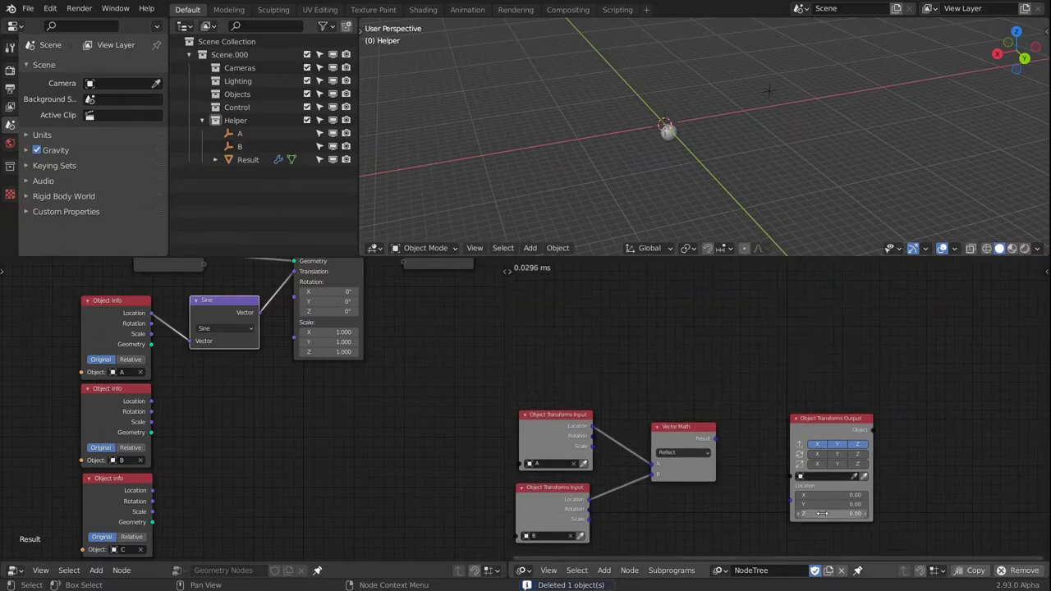
click(676, 435)
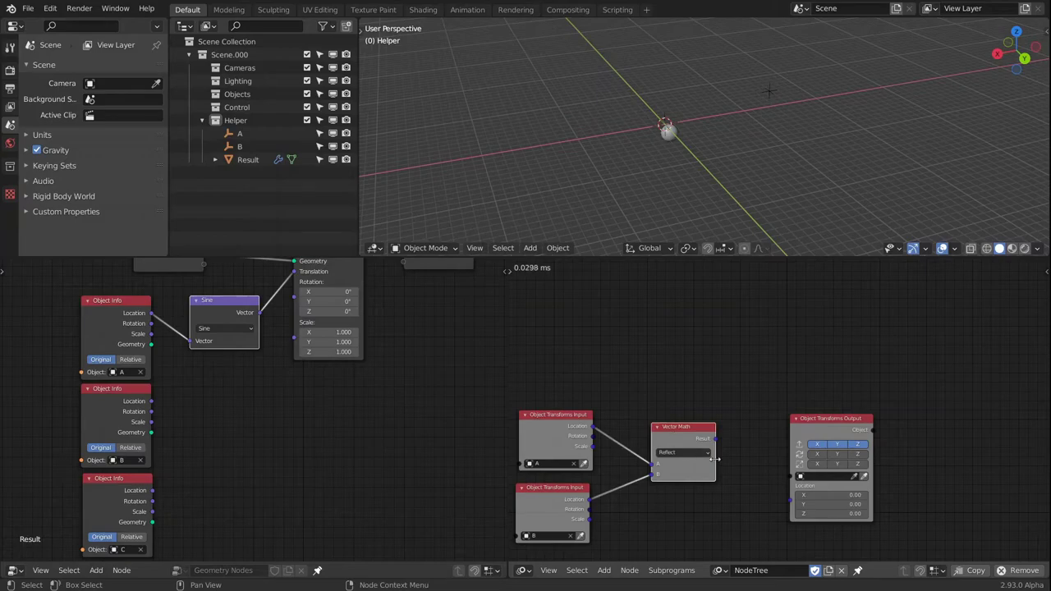
key(x)
Select empty A and clear its location to the world origin
middle_drag(709, 330, 726, 419)
scroll(713, 385, down, 3)
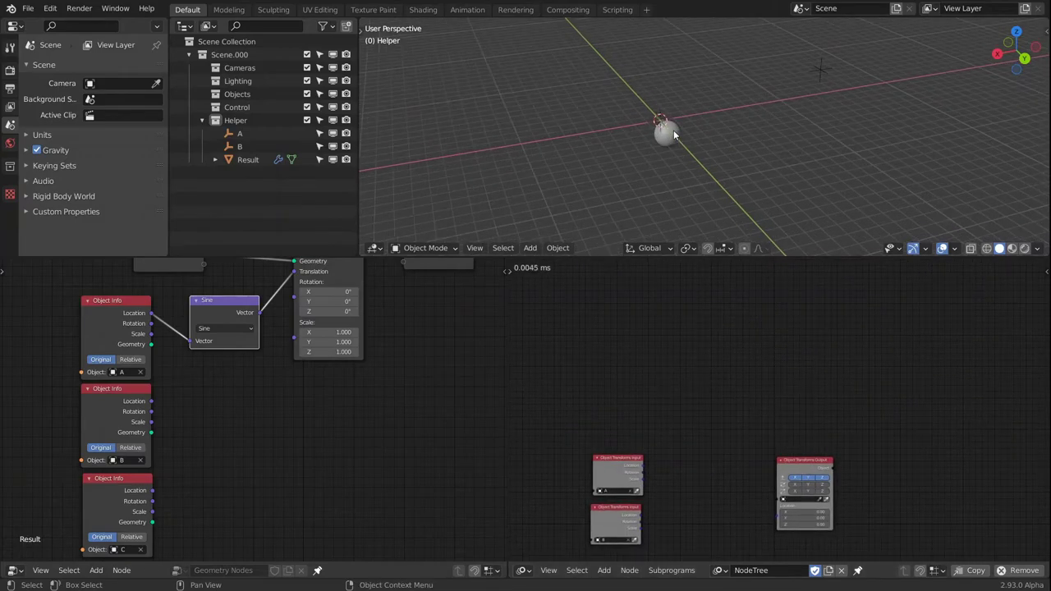
middle_drag(728, 118, 633, 148)
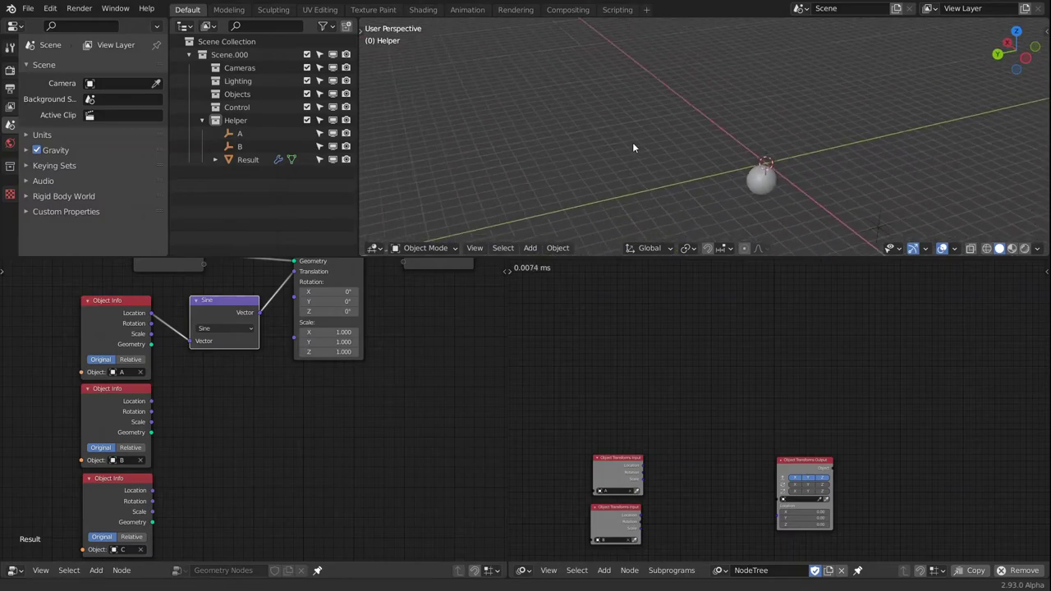
click(251, 136)
middle_drag(755, 169, 658, 144)
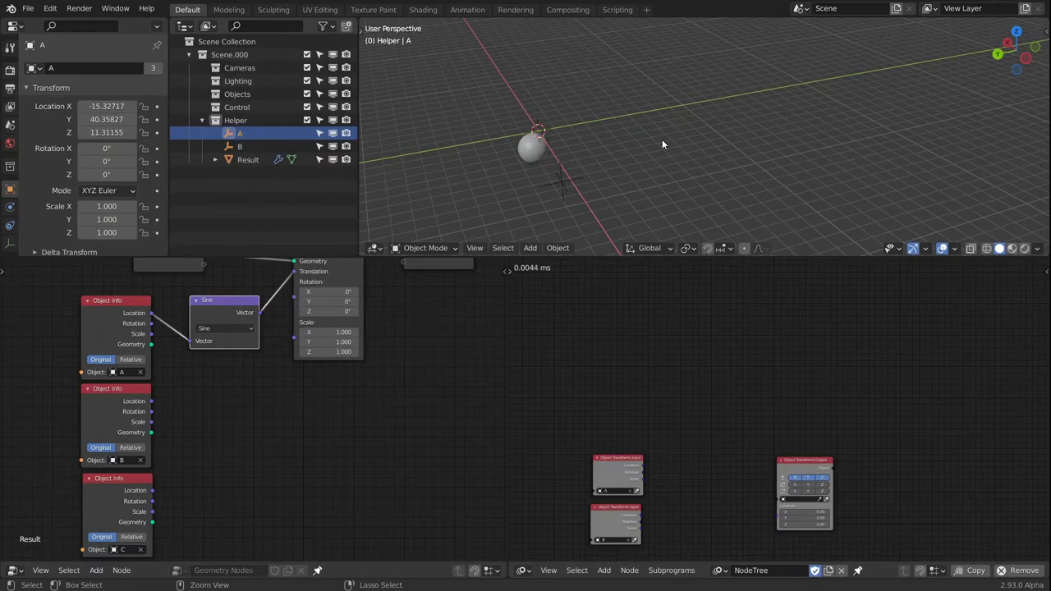
key(alt+g)
Preview the Sine result by sliding empty A along the global X axis, and cancel the move
middle_drag(584, 129, 715, 139)
key(g)
key(x)
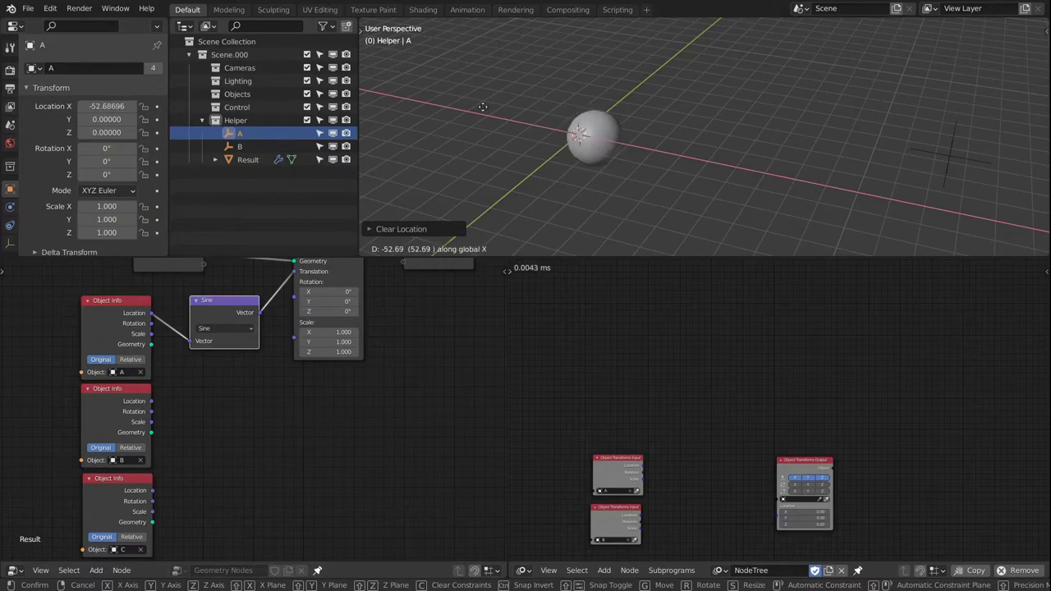
right_click(684, 112)
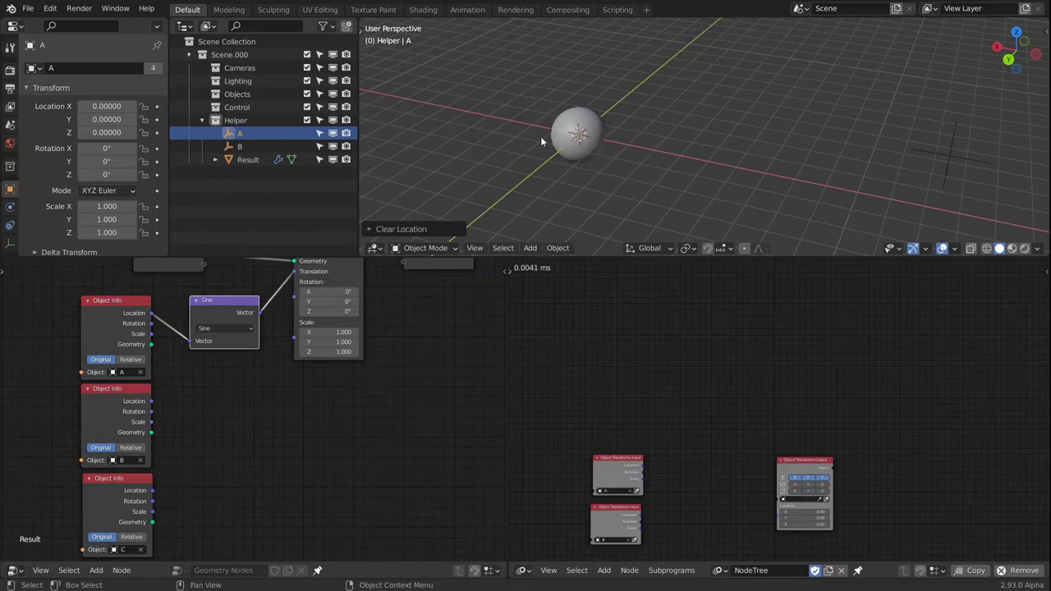
Preview the Sine result with empty A sliding along the global Y axis and along Z, cancelling both moves
middle_drag(654, 202, 747, 171)
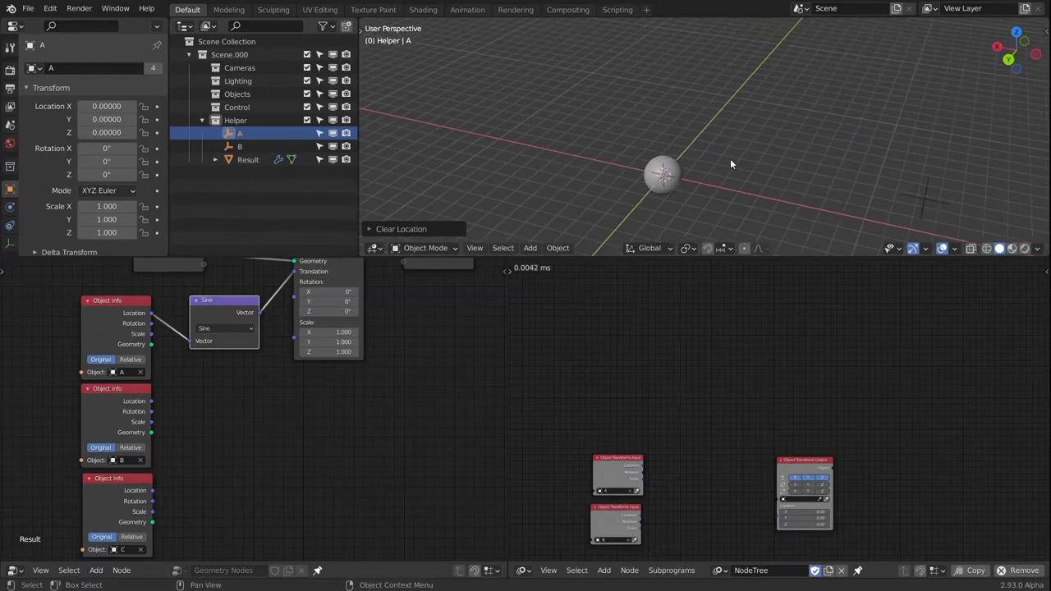
key(g)
key(y)
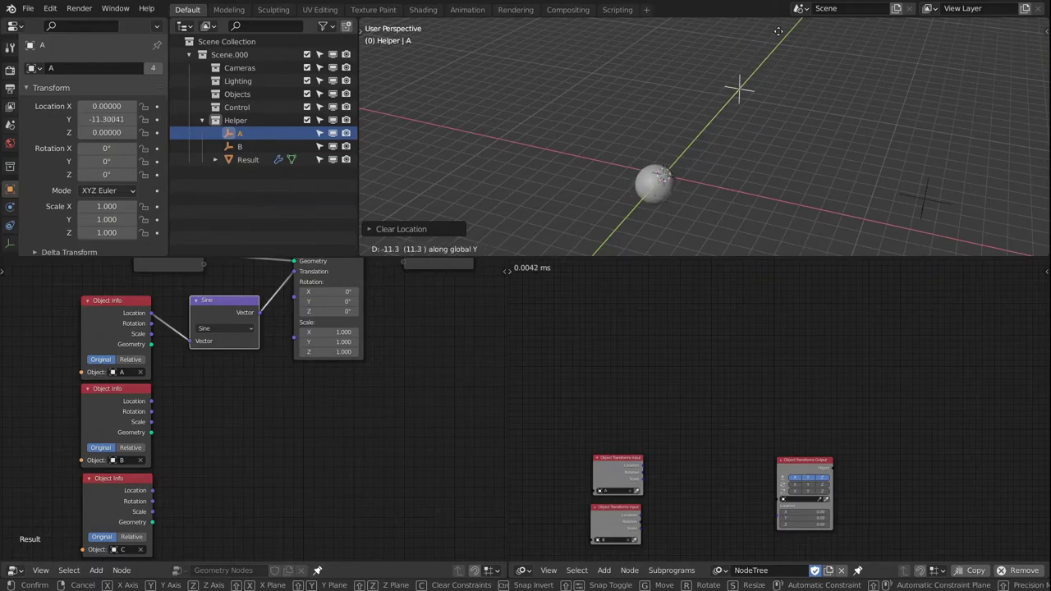
key(Escape)
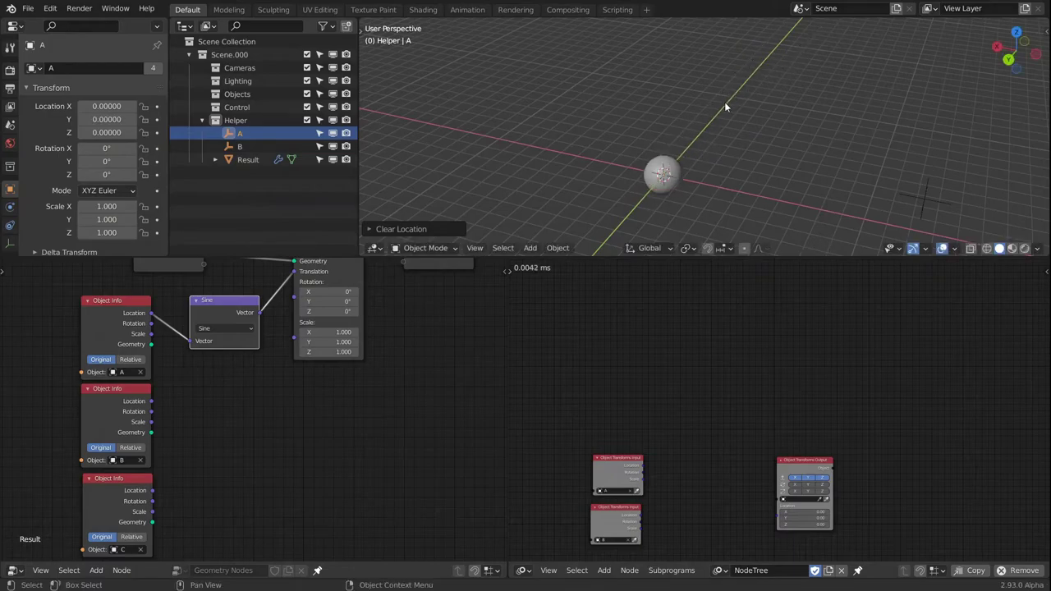
key(z)
click(722, 104)
key(g)
key(z)
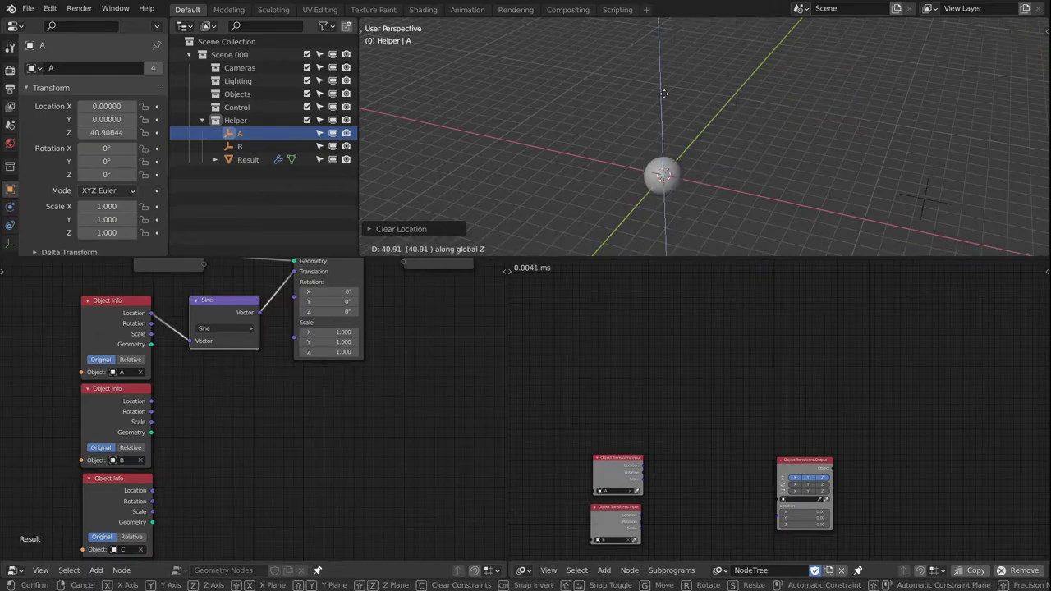
key(Escape)
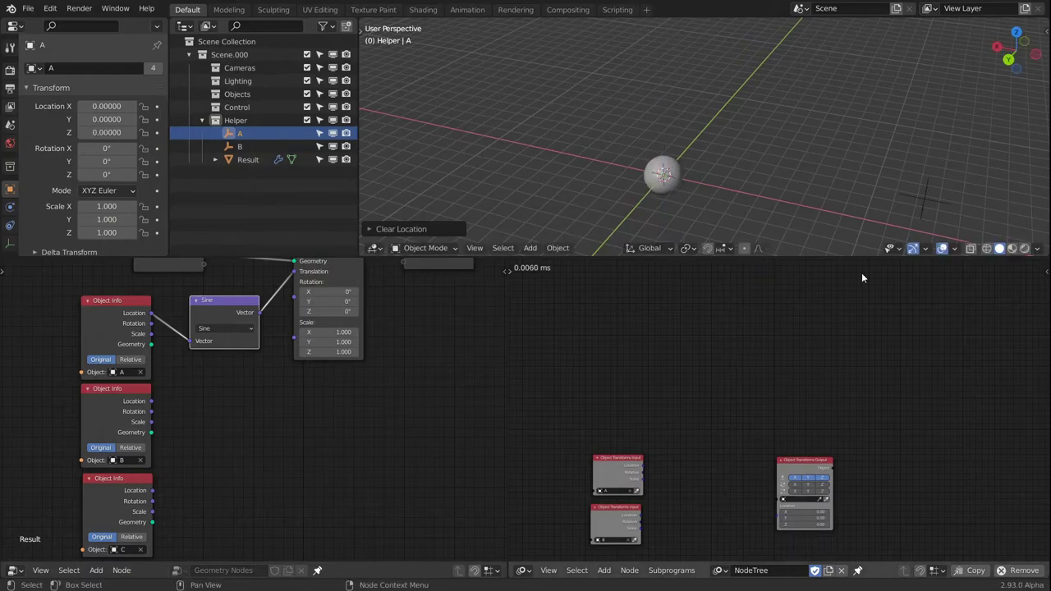
Add a Math node to the NodeTree above the object transform nodes and set its operation to Sin
scroll(712, 231, up, 5)
scroll(659, 113, down, 2)
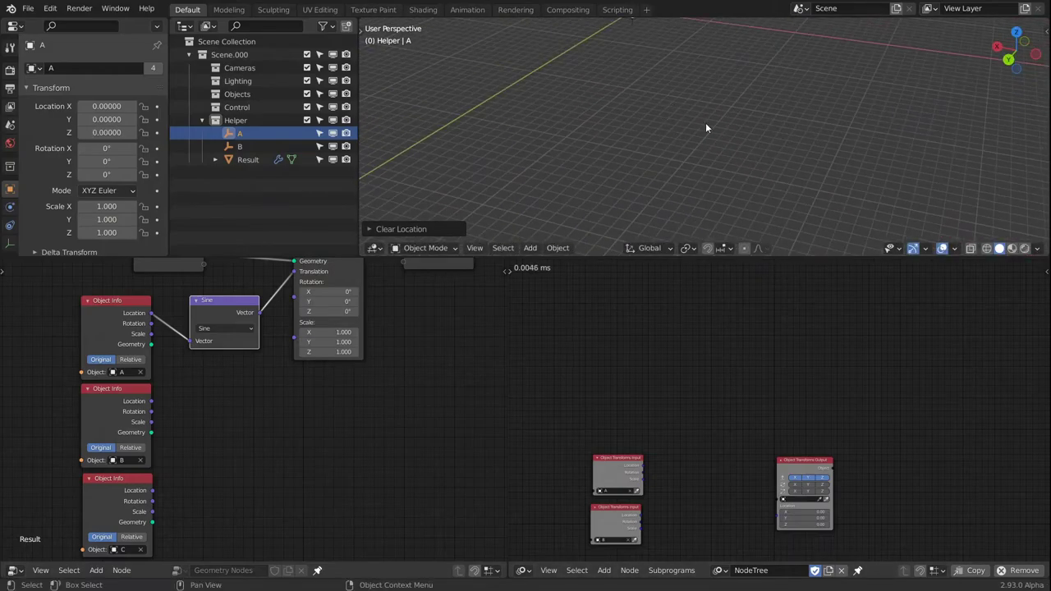
scroll(707, 119, down, 3)
mouse_move(708, 110)
middle_down()
mouse_move(716, 135)
mouse_move(769, 136)
mouse_move(695, 119)
middle_up()
scroll(694, 122, down, 2)
scroll(692, 459, up, 3)
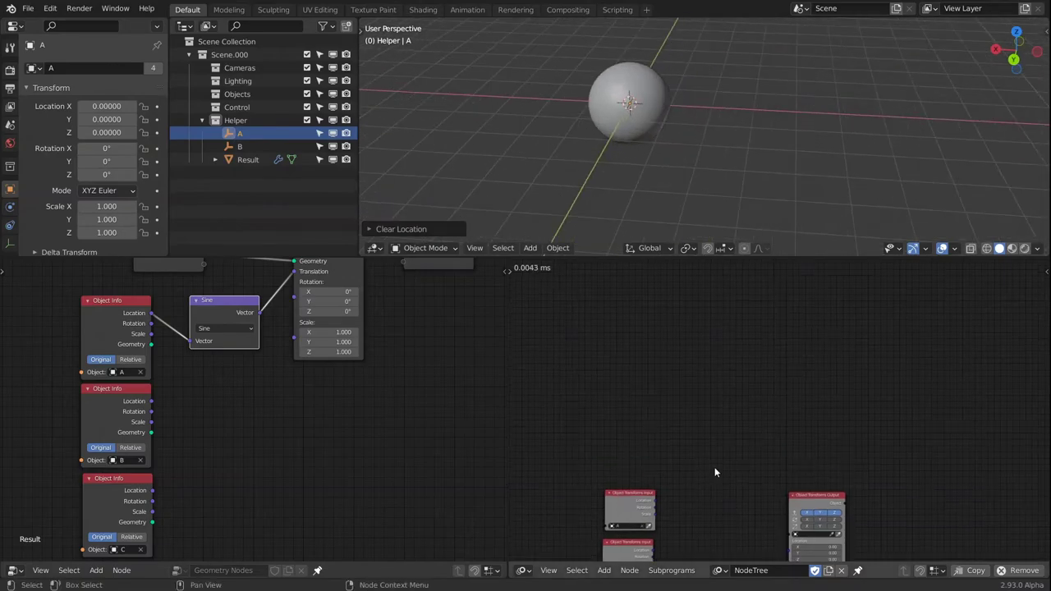
key(shift+a)
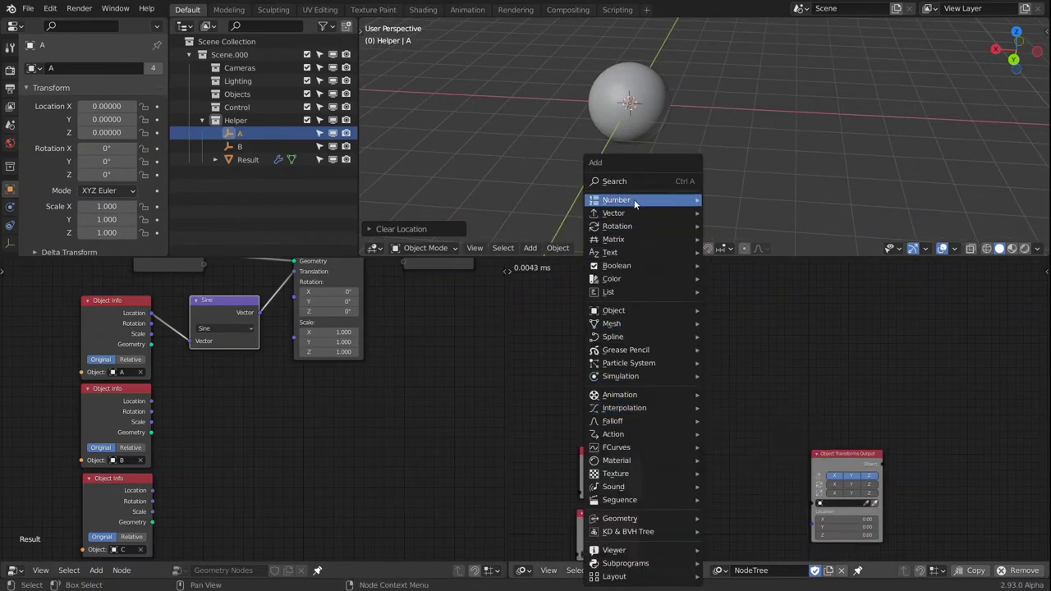
mouse_move(634, 202)
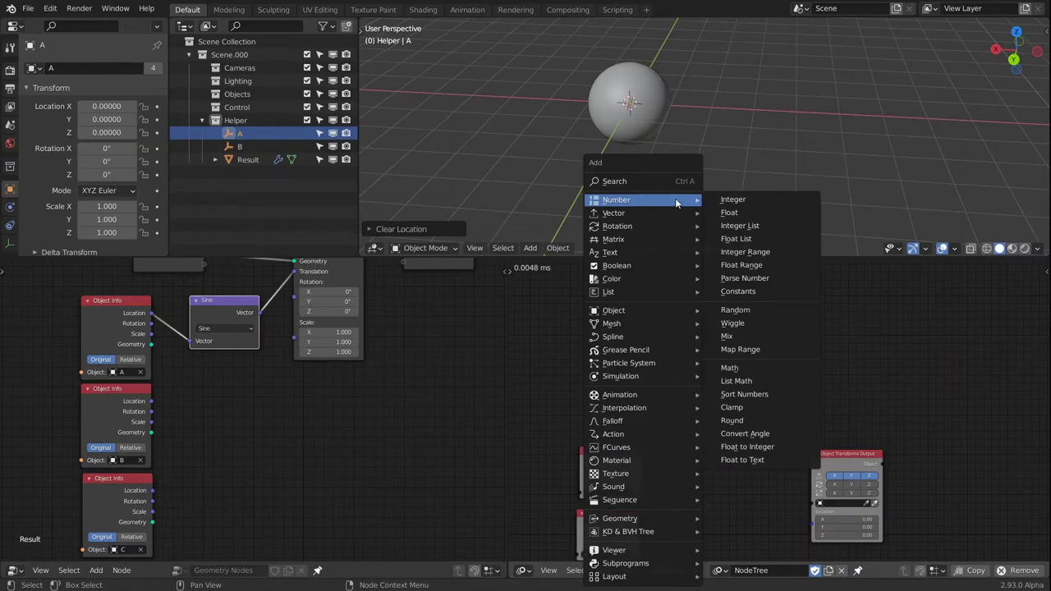
click(748, 367)
click(757, 340)
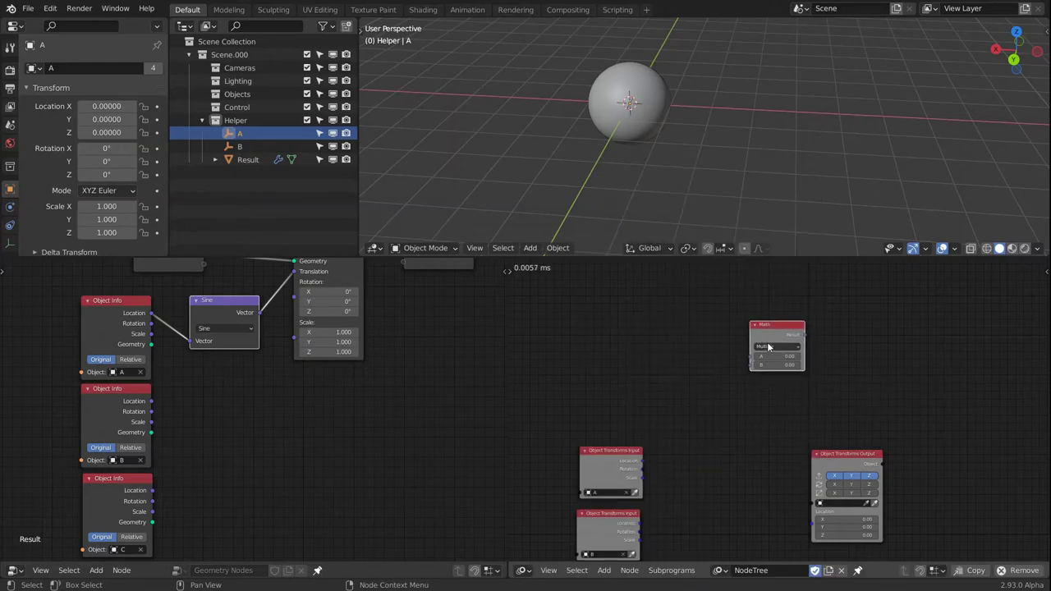
click(768, 347)
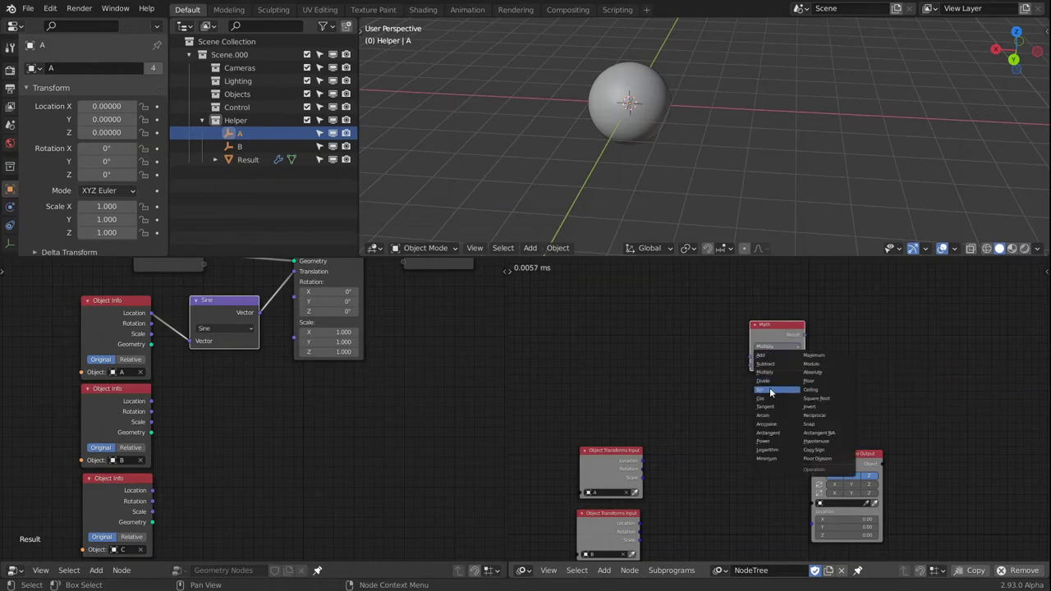
click(769, 388)
Link A's Location to the Sin Math node through a Separate Vector node's X output, placing that node between them
scroll(756, 366, up, 1)
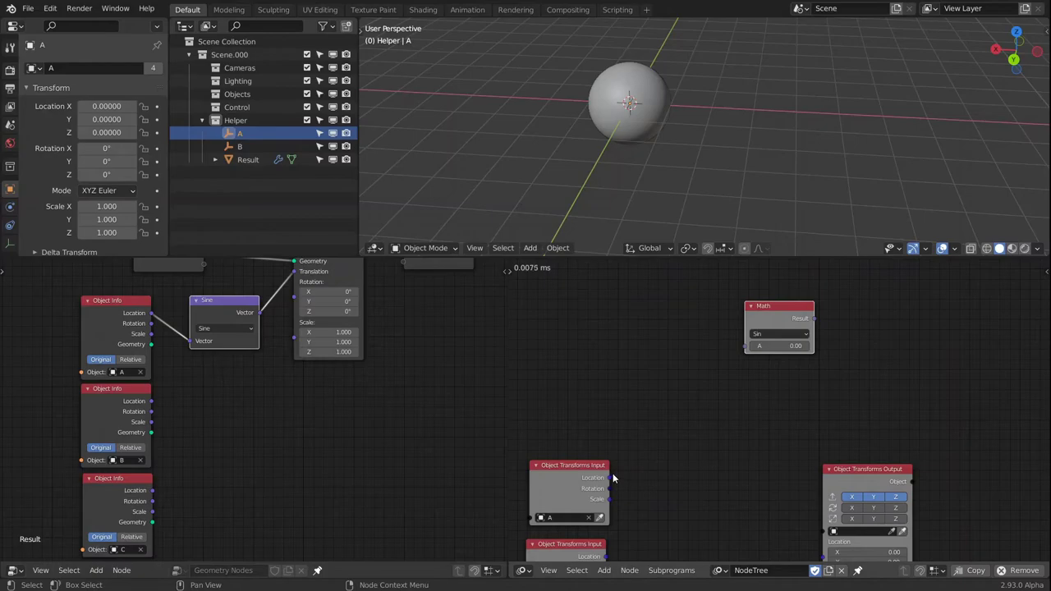
drag(645, 466, 748, 346)
drag(680, 385, 679, 361)
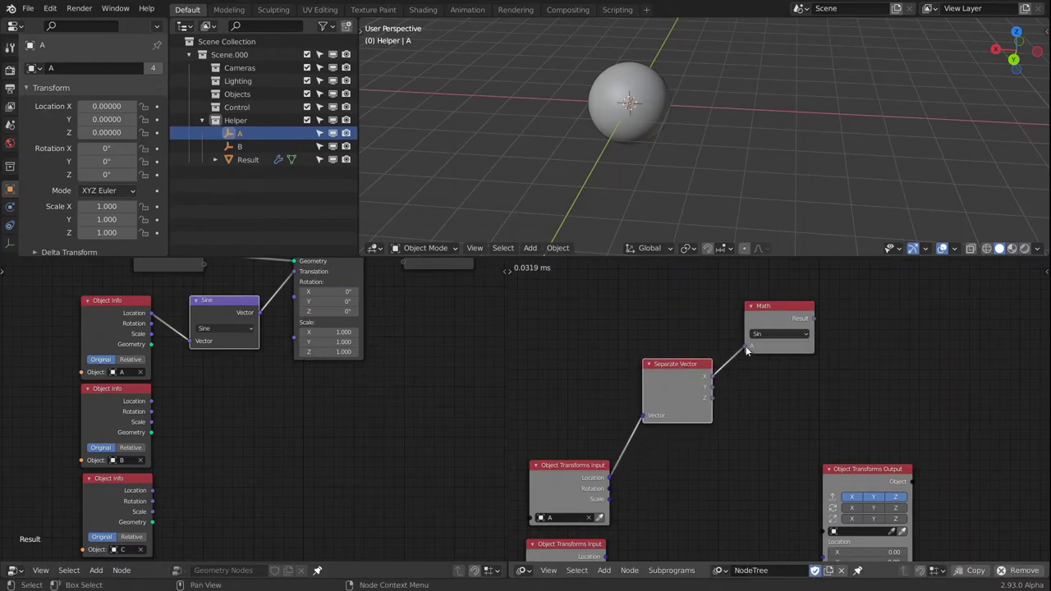
Duplicate the Sin Math node twice below the original and feed the copies from the Separate Vector's Y and Z outputs
click(760, 328)
key(shift+d)
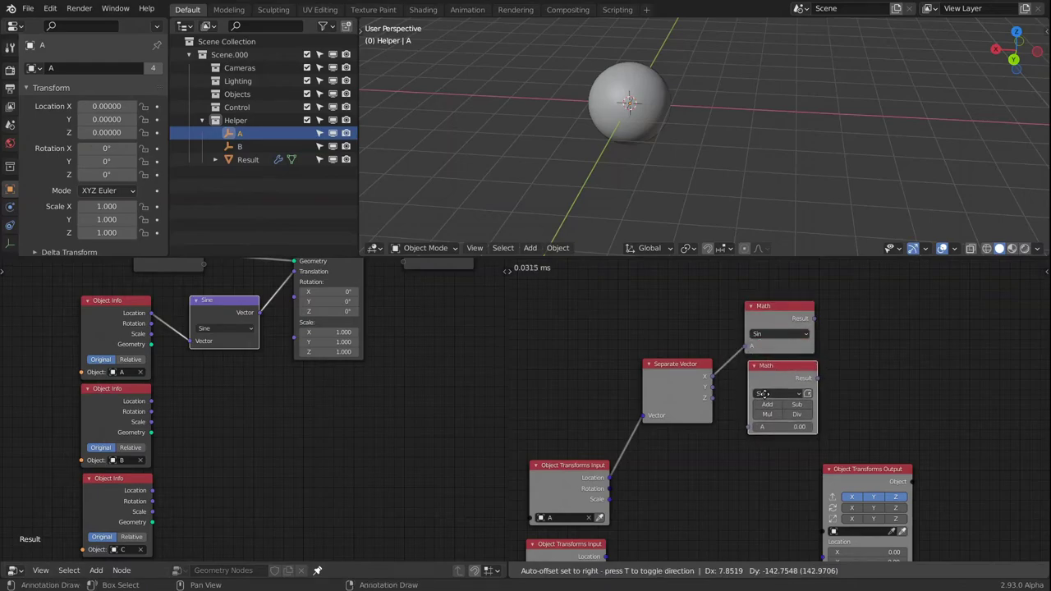
click(762, 393)
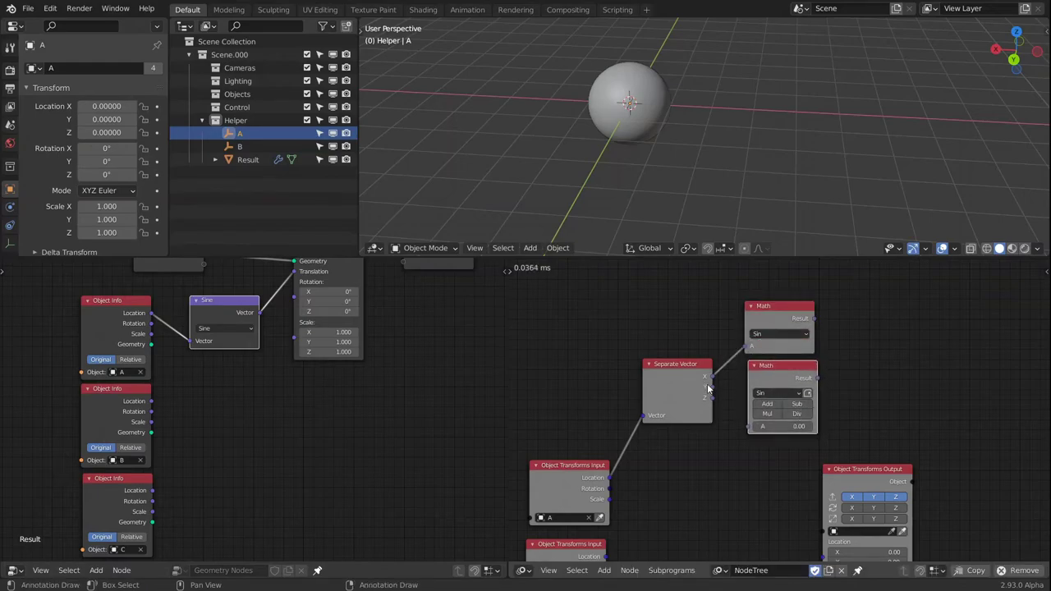
click(808, 395)
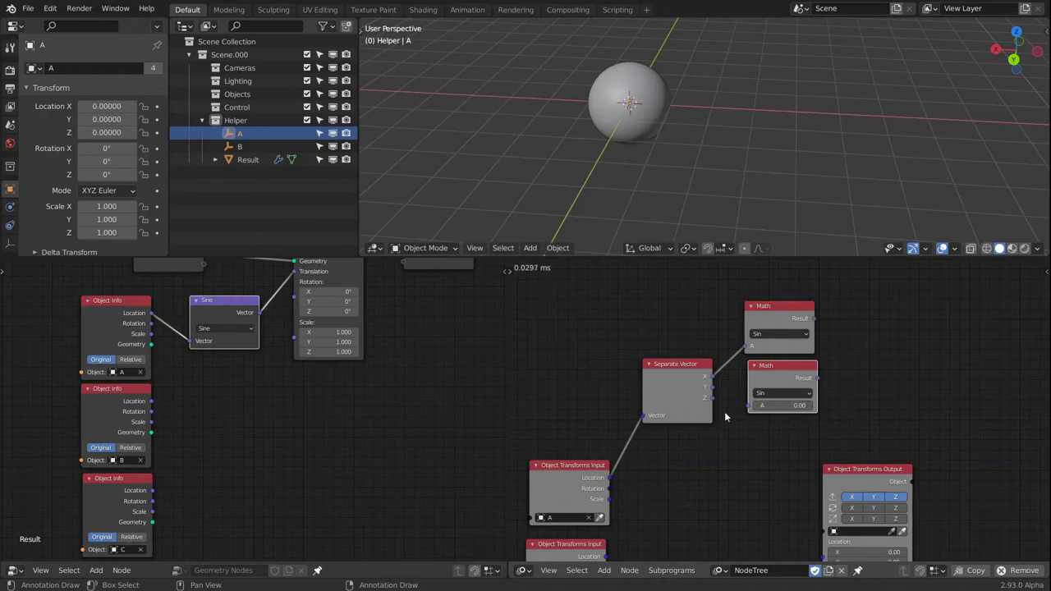
drag(711, 391, 750, 405)
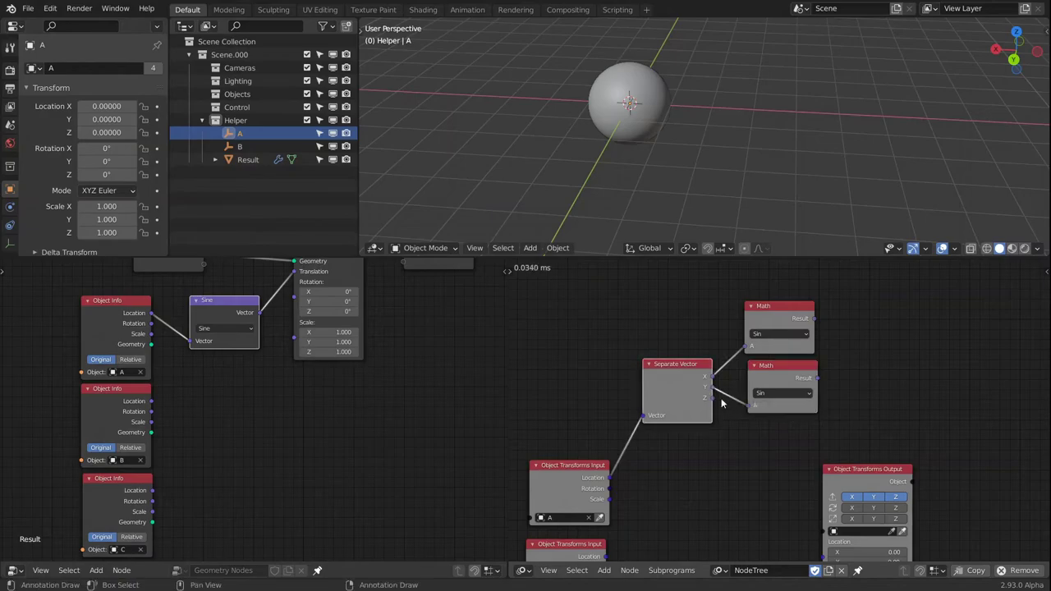
key(shift+d)
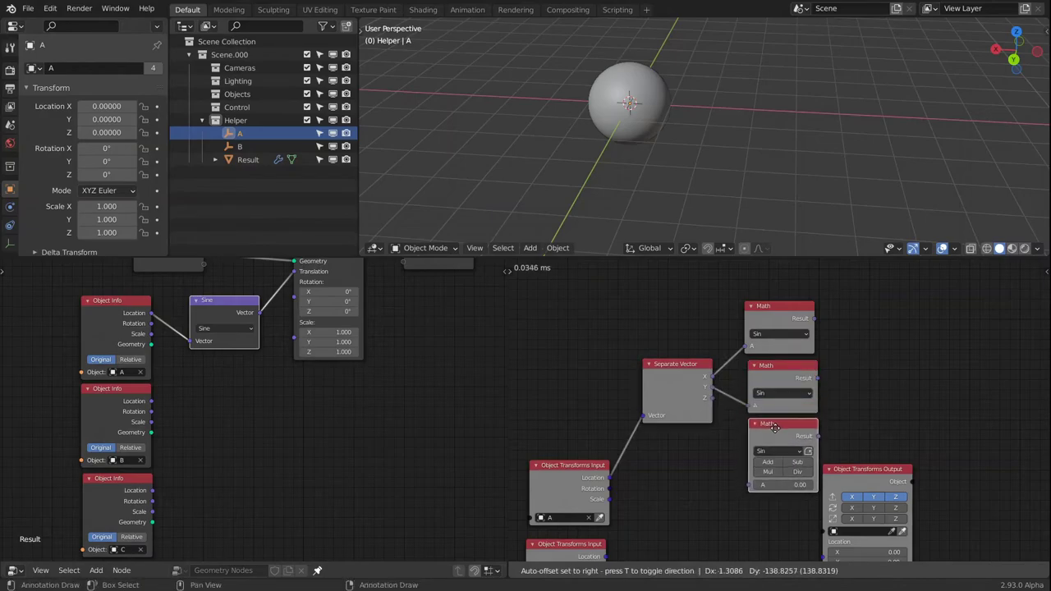
click(766, 428)
drag(713, 399, 749, 484)
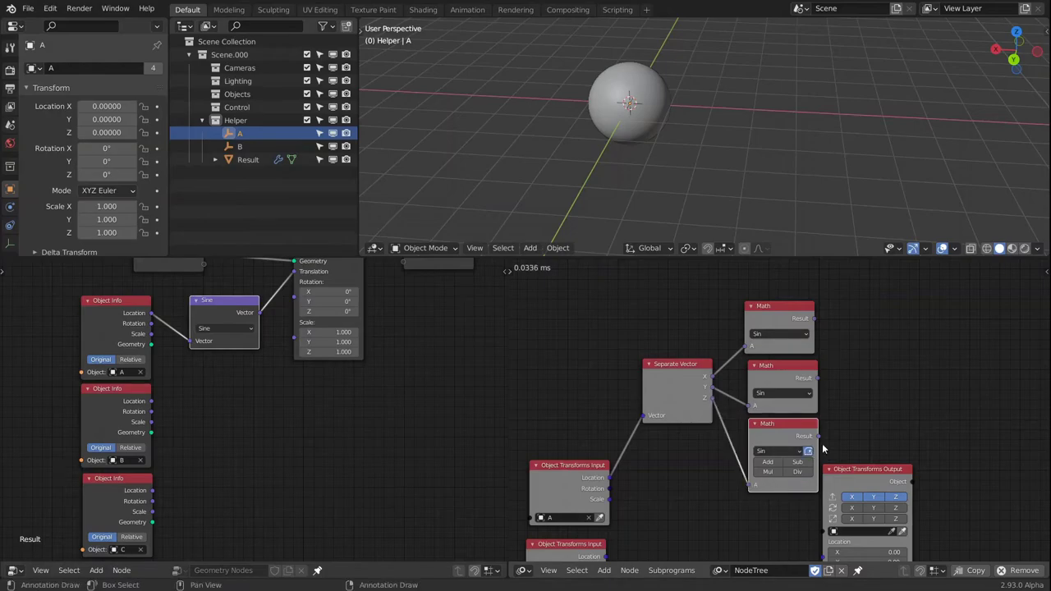
Add a Combine Vector node and link the three Sin results to its X, Y and Z inputs
scroll(821, 380, right, 3)
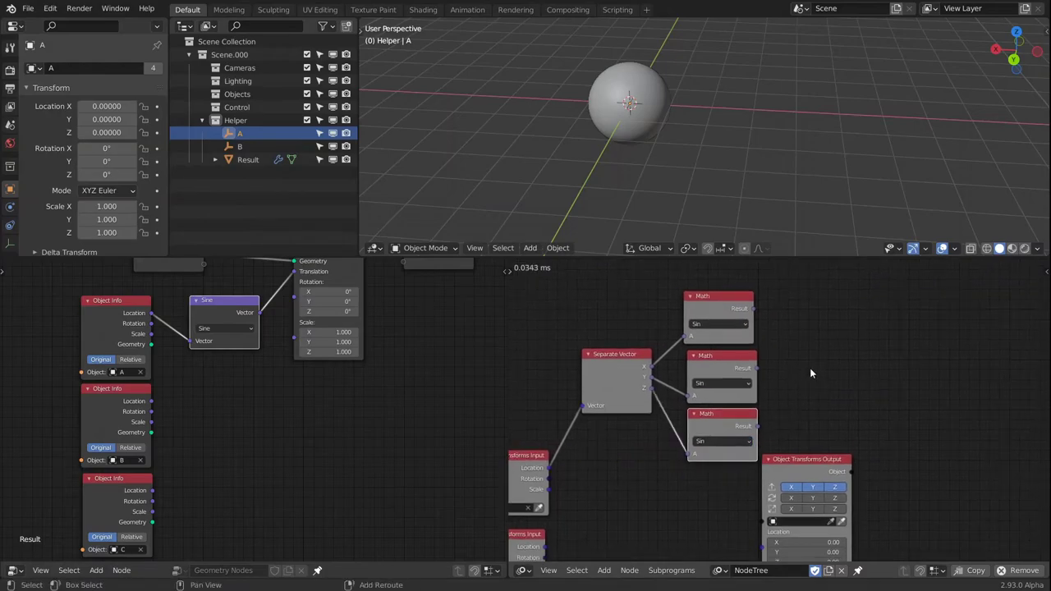
key(shift+a)
mouse_move(775, 217)
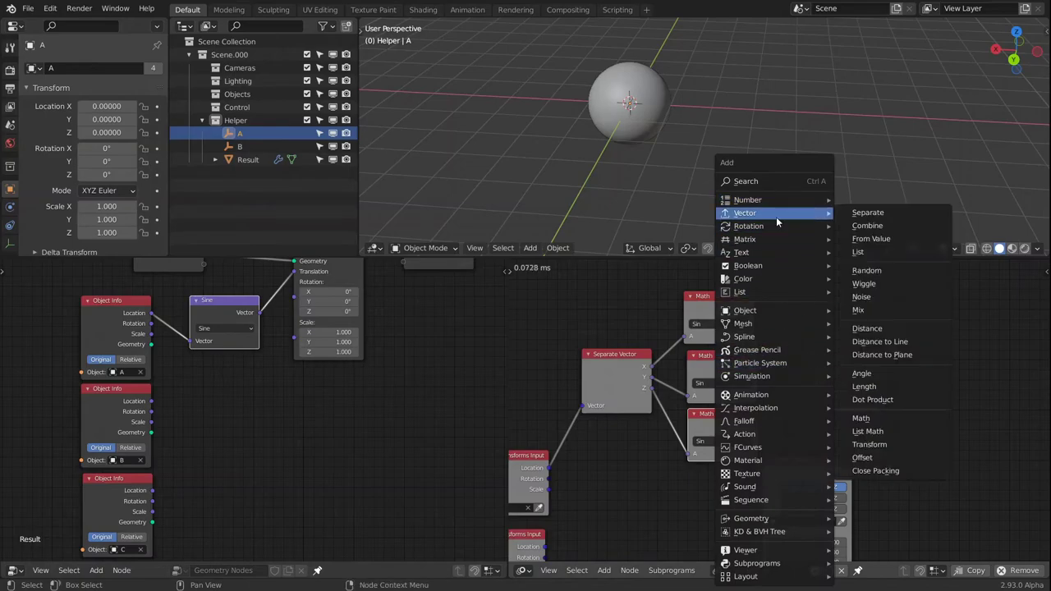
click(882, 232)
click(791, 337)
drag(755, 310, 793, 380)
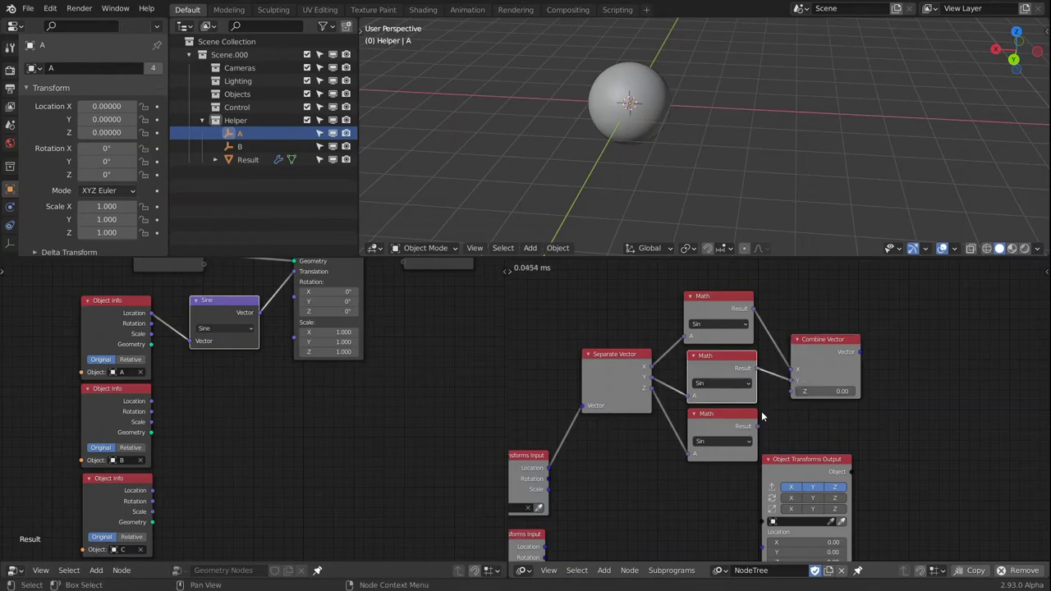
drag(756, 426, 793, 391)
Disconnect the Sine node from the Translation input in the geometry node tree
scroll(841, 361, down, 2)
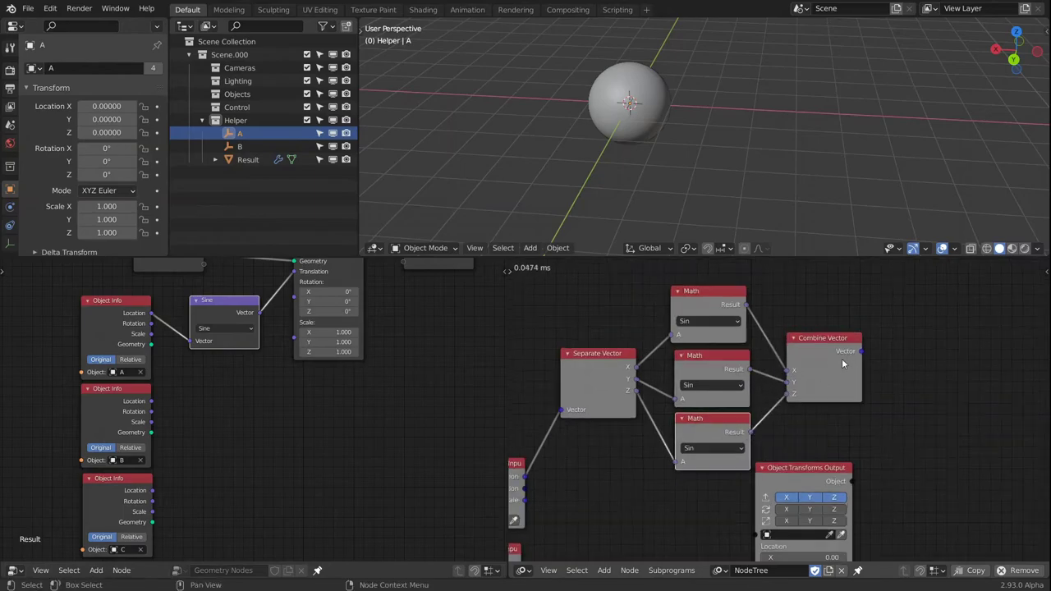
middle_drag(842, 362, 804, 372)
scroll(805, 372, down, 1)
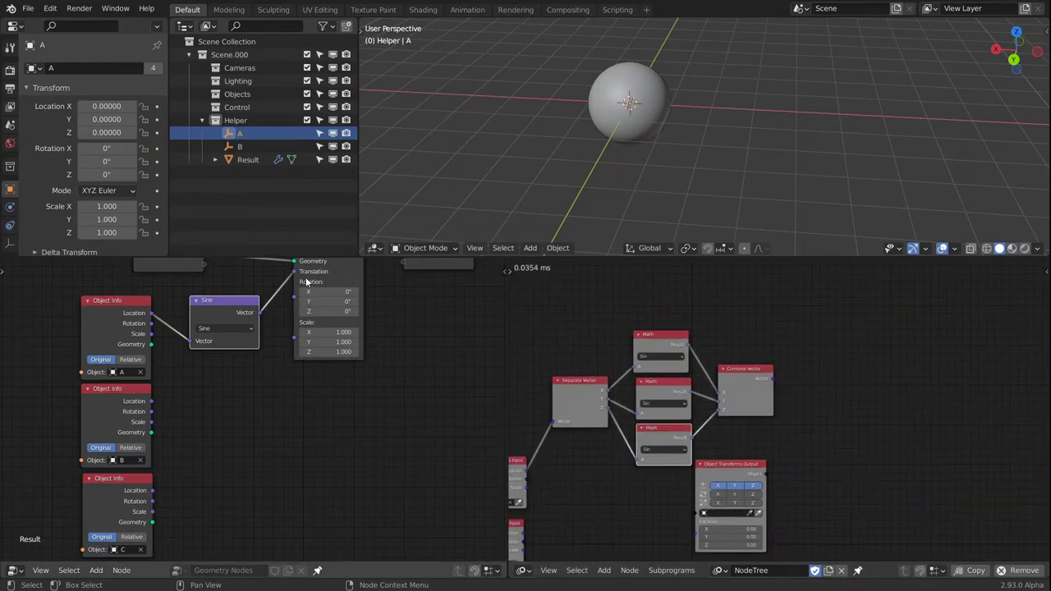
drag(295, 272, 279, 303)
Move Object Transforms Output beside Combine Vector, link the combined vector to its Location, and assign the Result object to it
drag(725, 464, 838, 340)
scroll(813, 361, up, 2)
drag(740, 382, 804, 414)
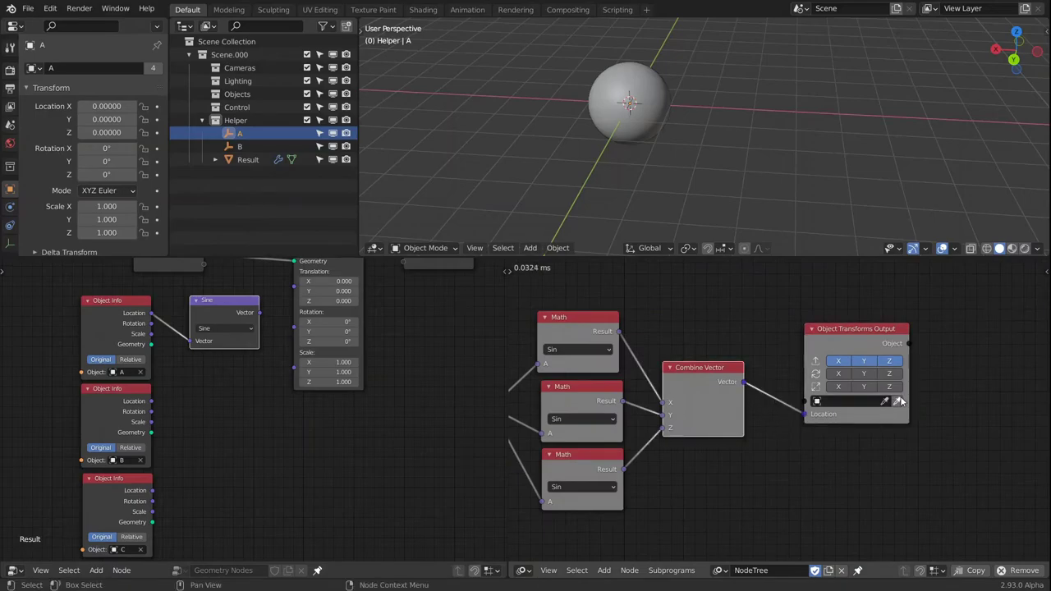
click(680, 112)
click(898, 401)
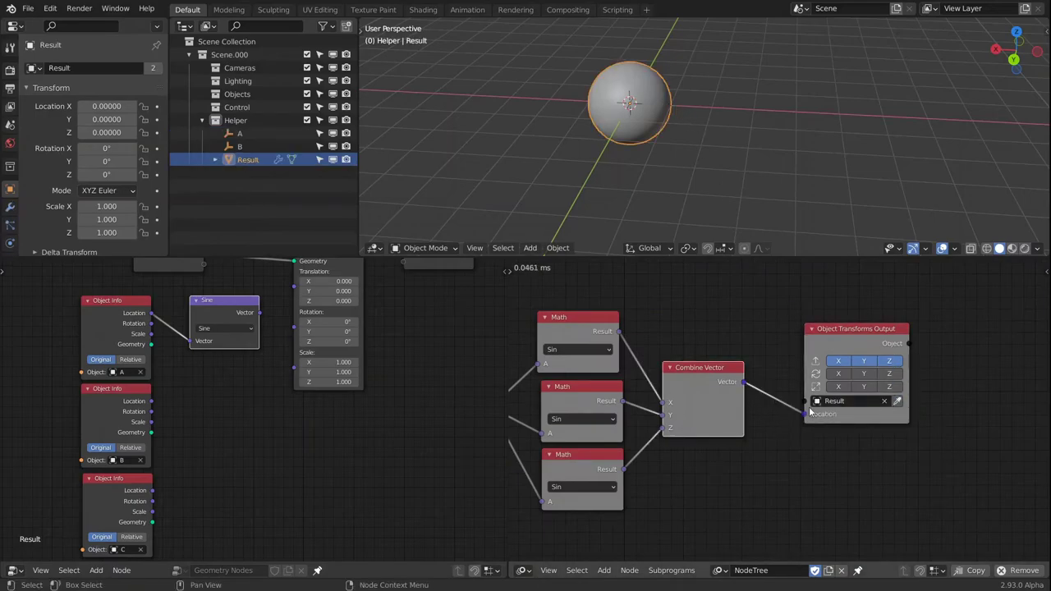
Move A's Object Transforms Input node up beside the Separate Vector node
scroll(788, 370, down, 4)
scroll(777, 367, up, 2)
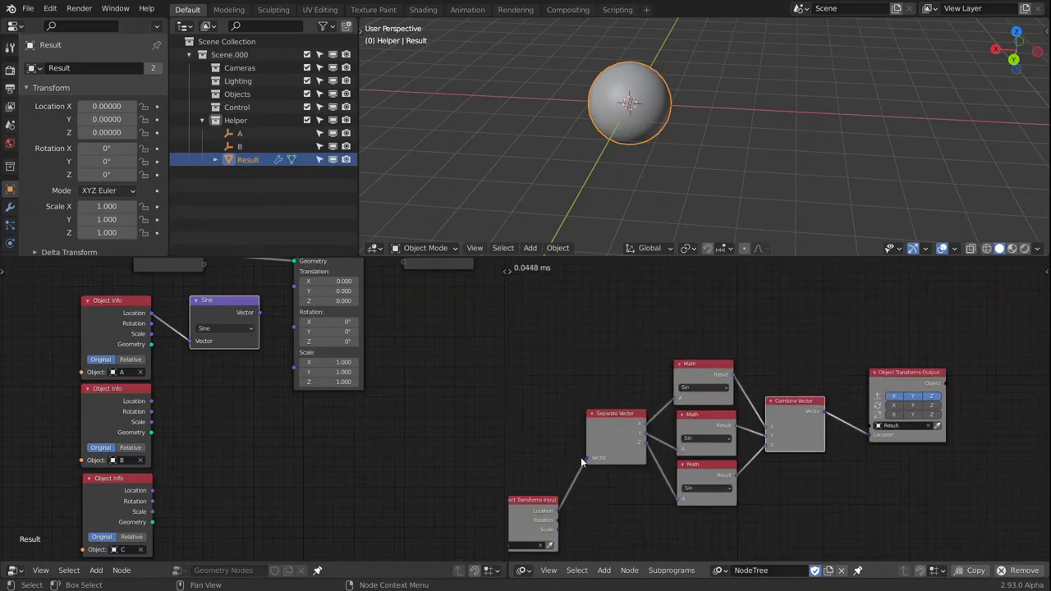
drag(587, 466, 586, 378)
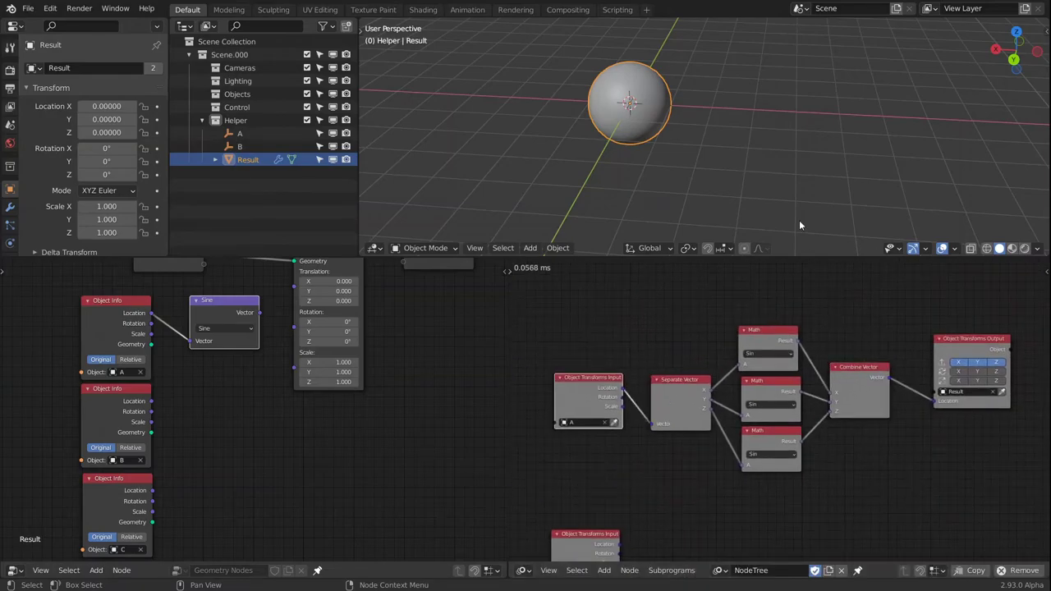
Select empty A, preview the per-axis Sin result by sliding it along the global X axis, and cancel the move
scroll(734, 120, down, 3)
click(247, 133)
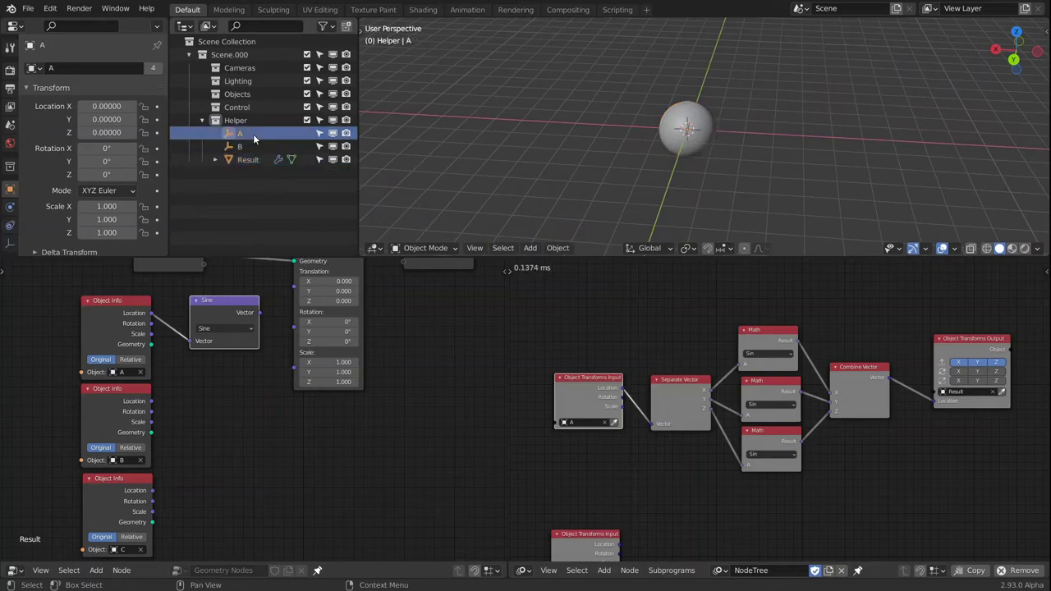
middle_drag(706, 164, 666, 156)
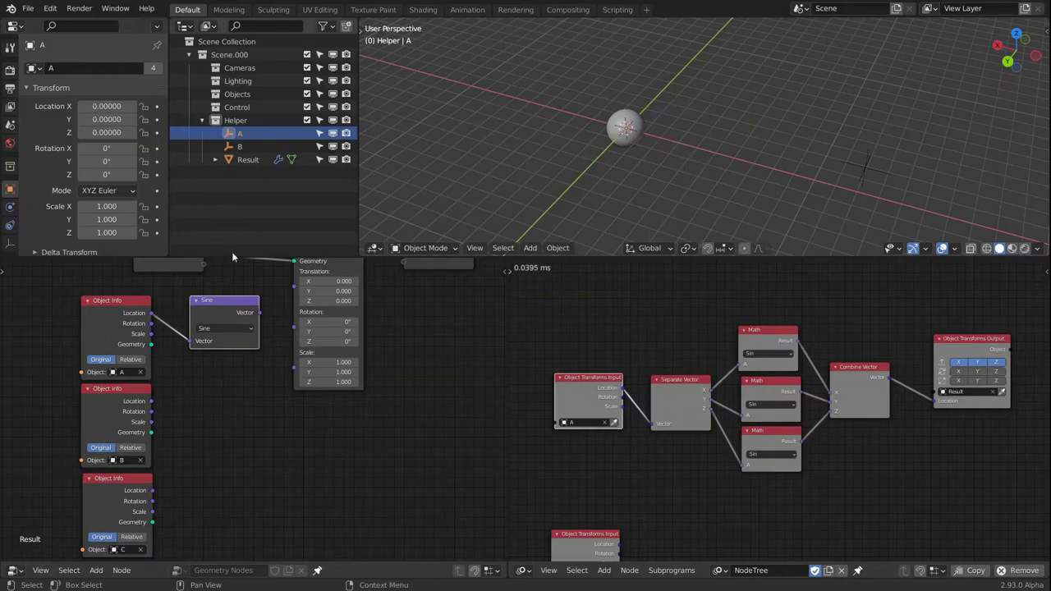
middle_drag(793, 118, 669, 156)
key(g)
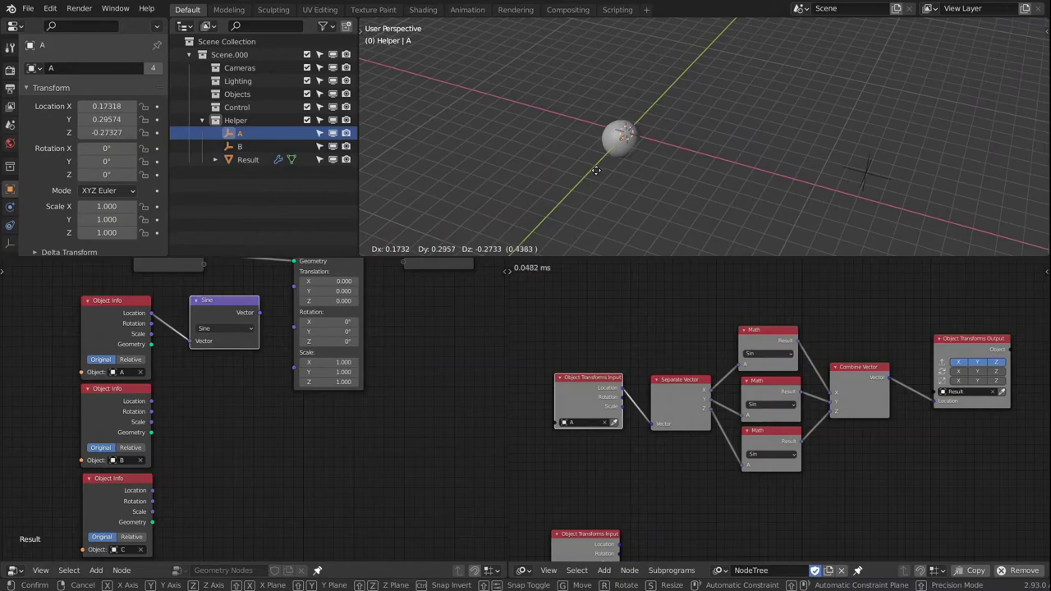
key(x)
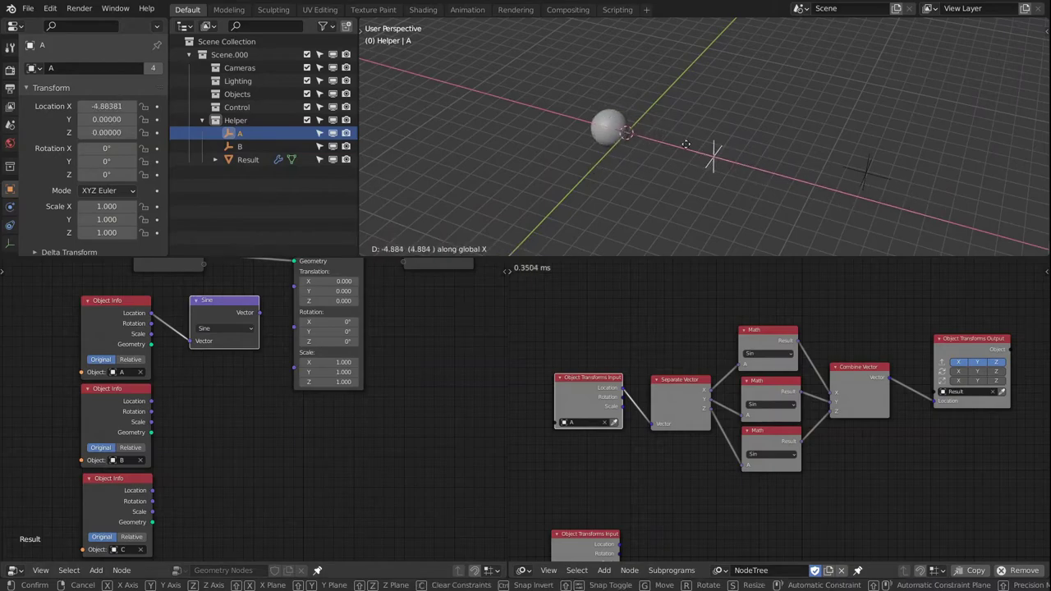
right_click(576, 125)
Preview the per-axis Sin result with empty A sliding along the global Z axis and along Y, cancelling both moves
key(g)
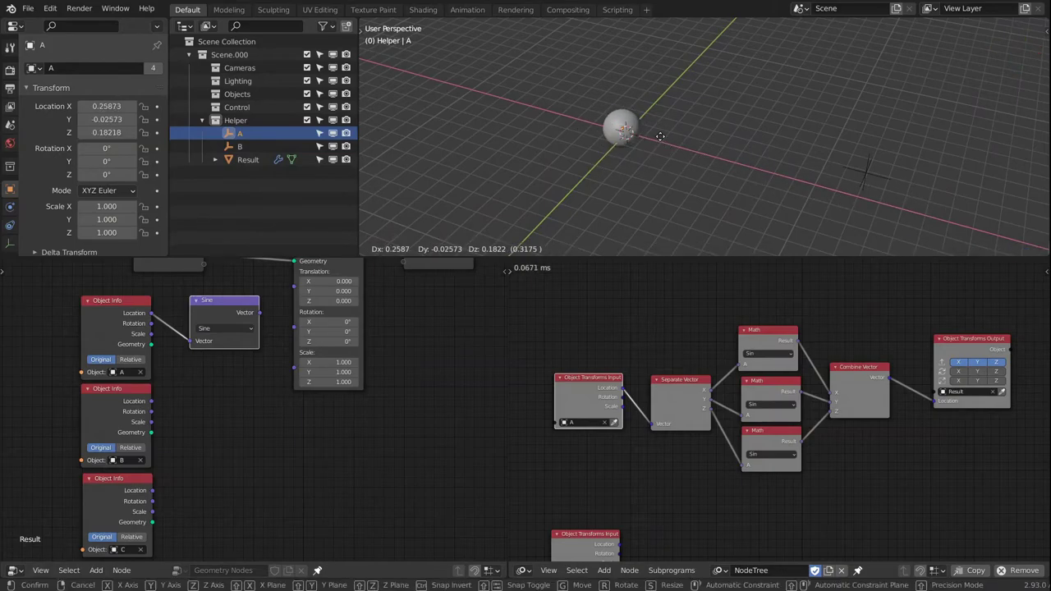
key(z)
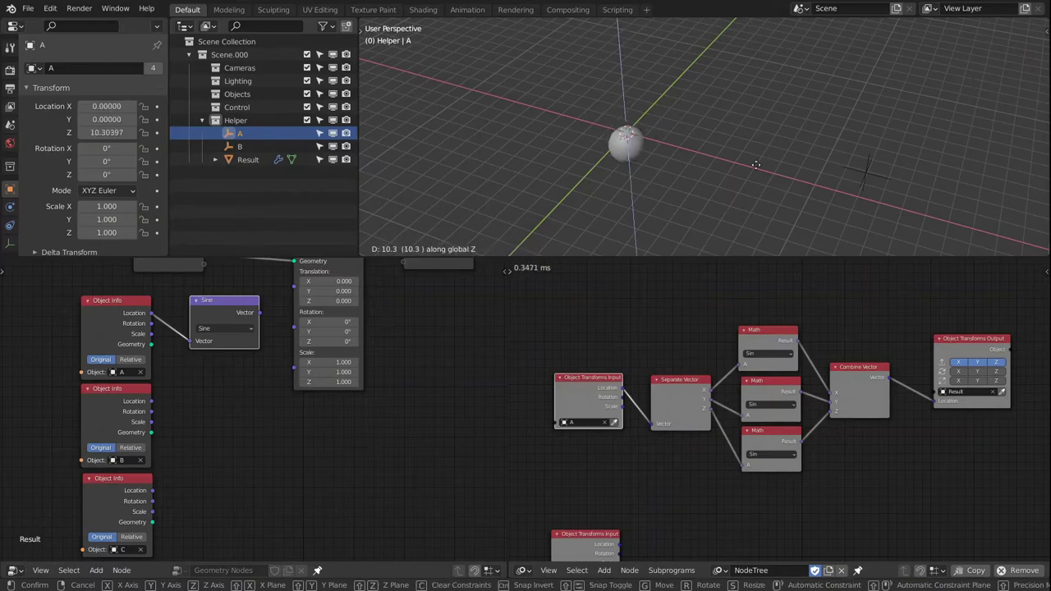
right_click(708, 114)
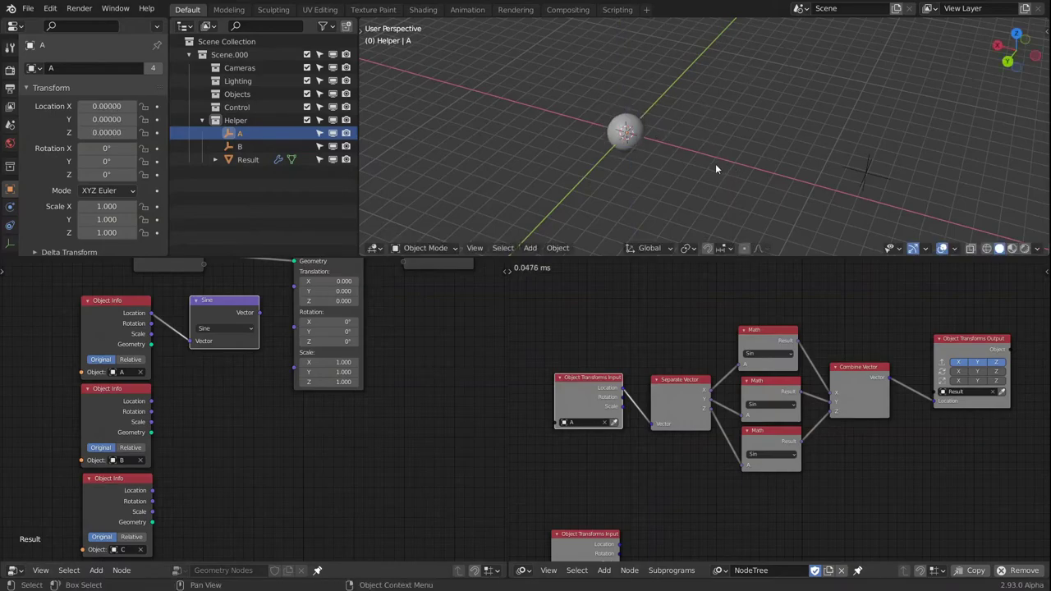
right_click(726, 123)
key(Escape)
key(g)
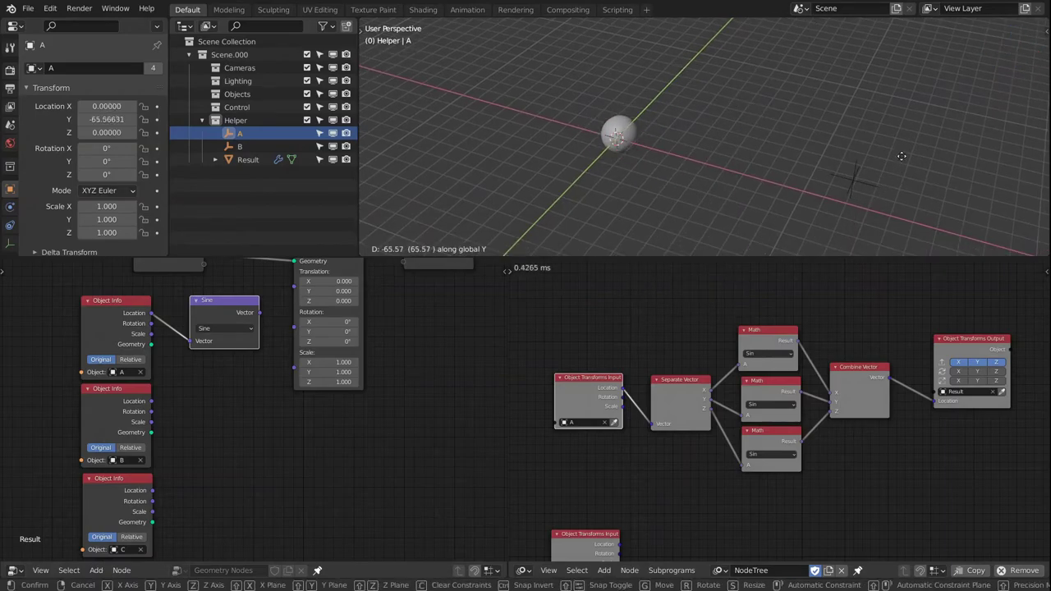
right_click(741, 181)
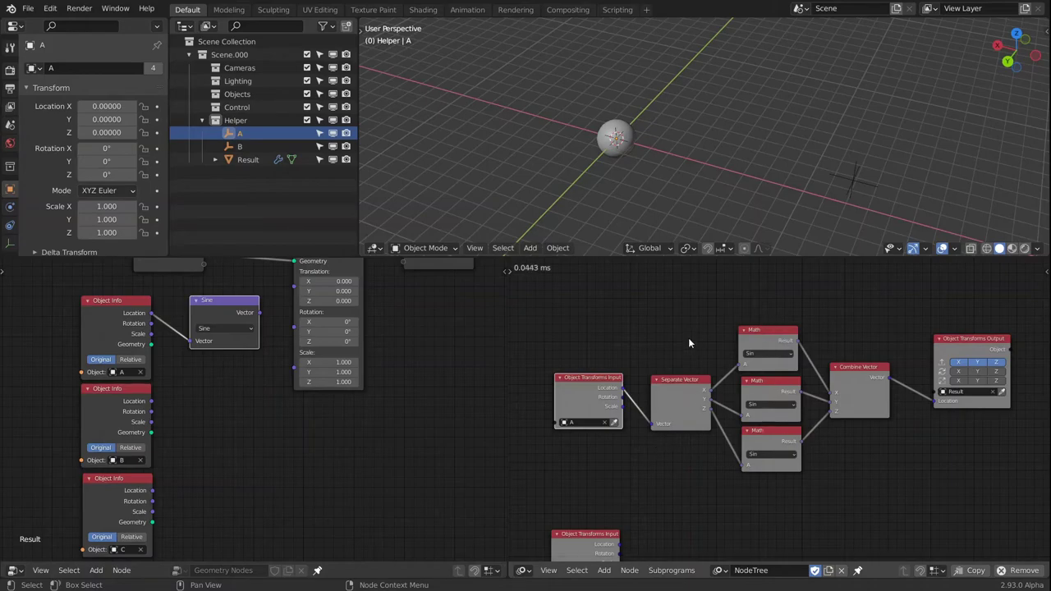
drag(657, 304, 870, 492)
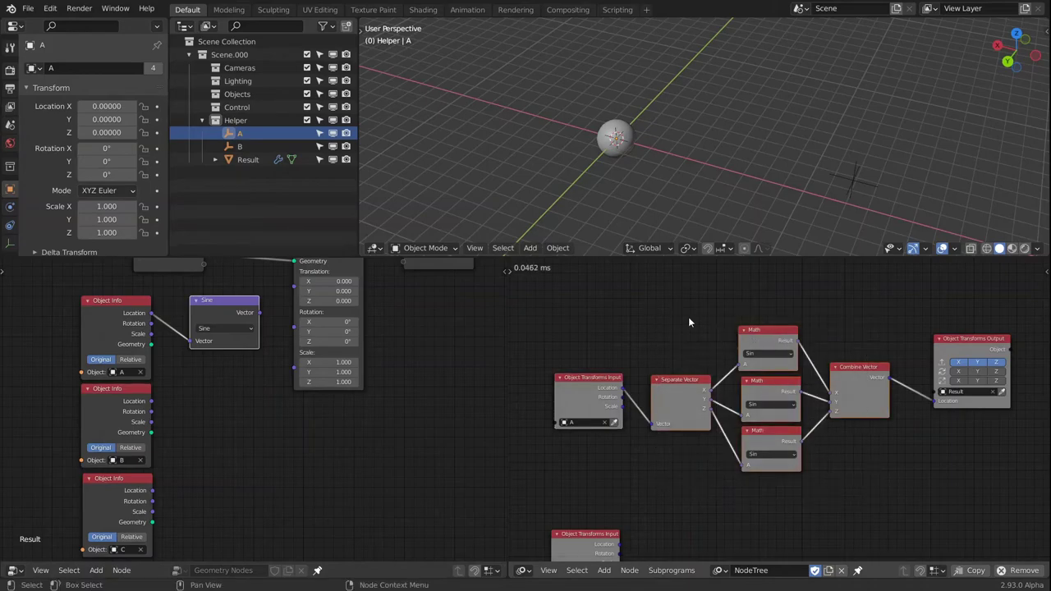
drag(674, 302, 858, 484)
Detach the Z component's Sin Math node from its links and place it below the other nodes
drag(856, 415, 792, 427)
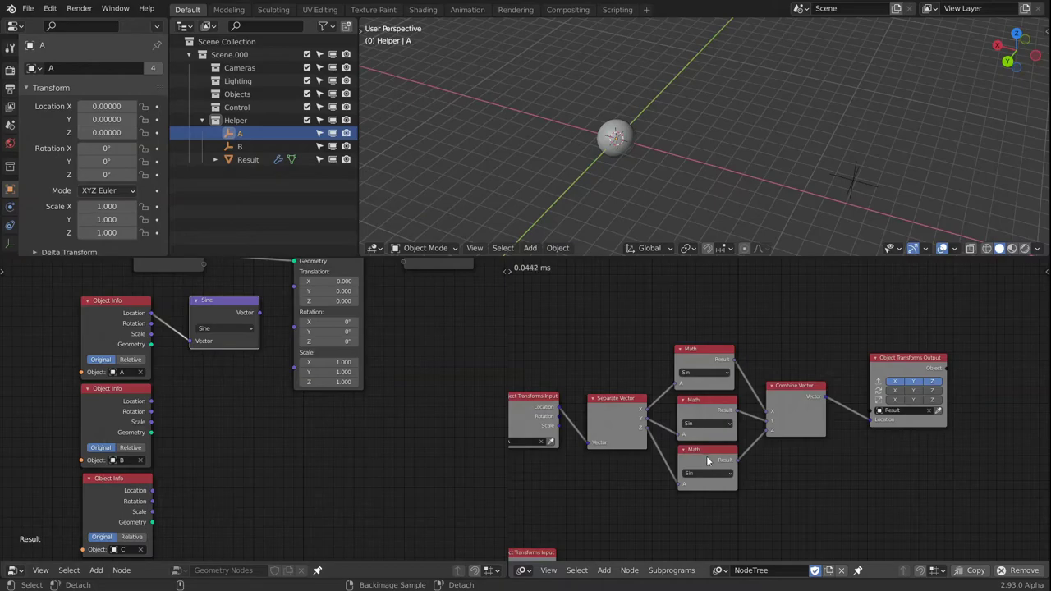
alt+drag(703, 467, 708, 527)
scroll(714, 414, up, 2)
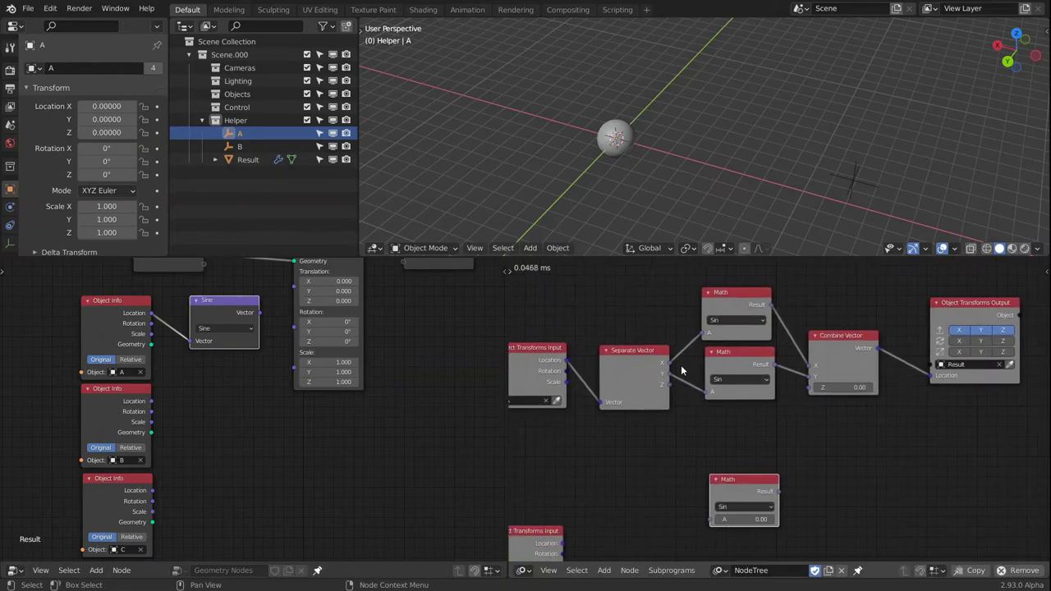
Feed Separate Vector's X output into the Y component's Math node and set that node's operation to Cos
drag(671, 367, 716, 395)
scroll(766, 397, up, 2)
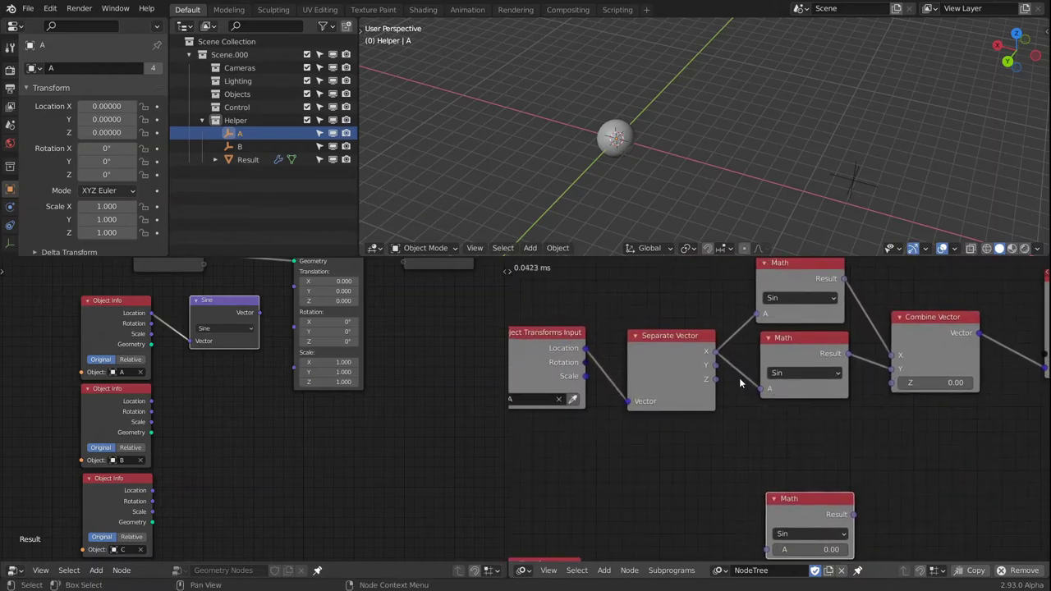
click(802, 375)
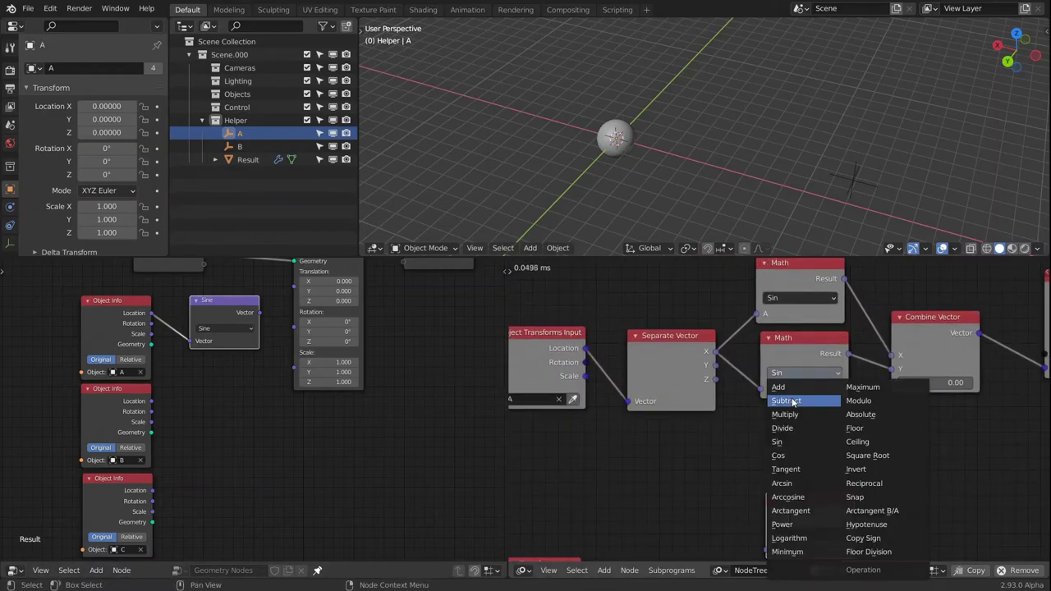
click(779, 457)
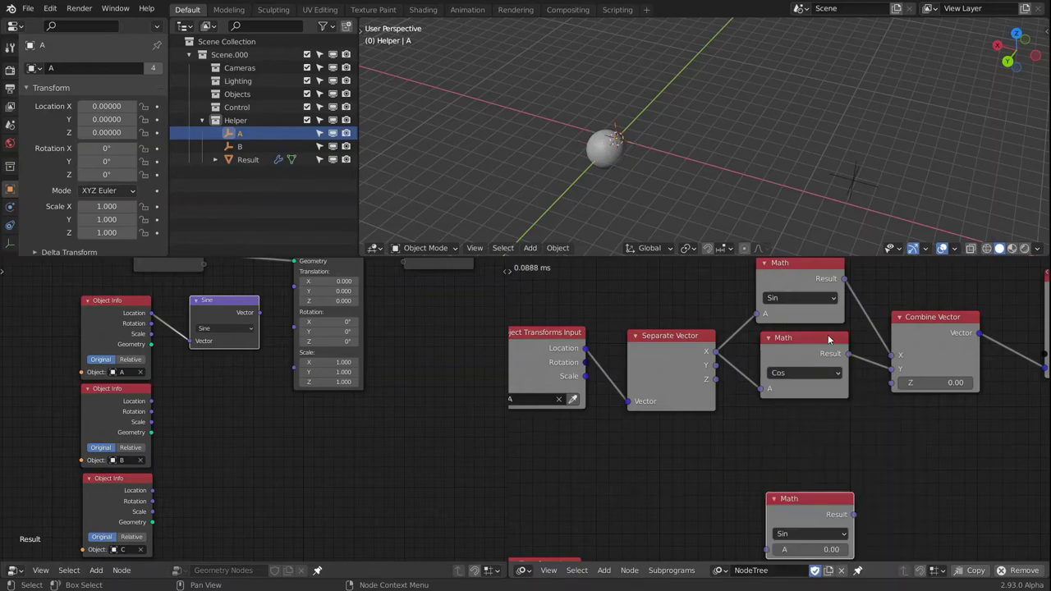
Preview the combined Sin and Cos result by sliding empty A along the global X axis, and cancel the move
middle_drag(810, 320, 797, 349)
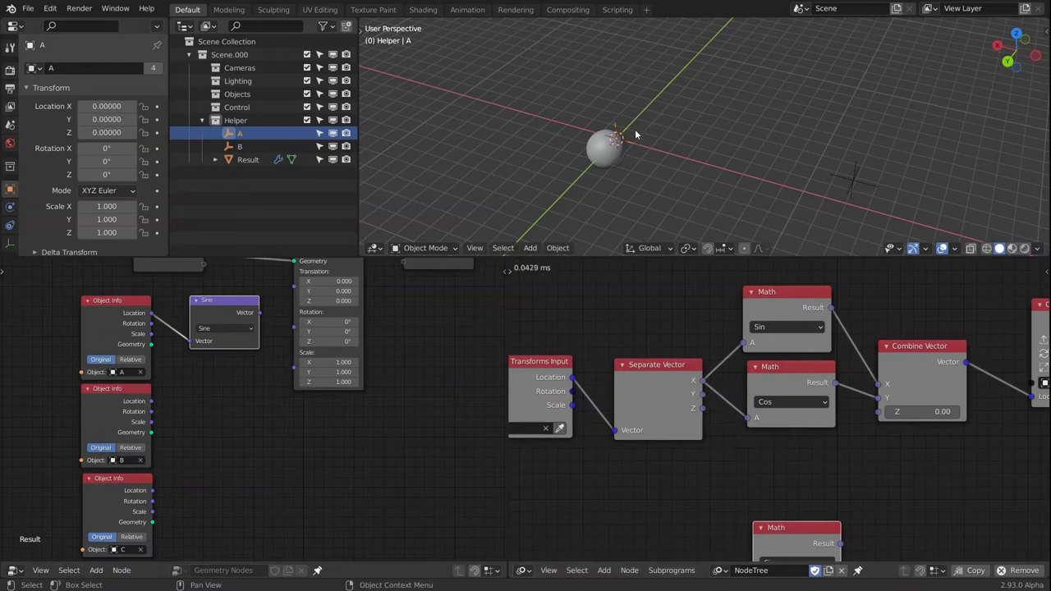
key(g)
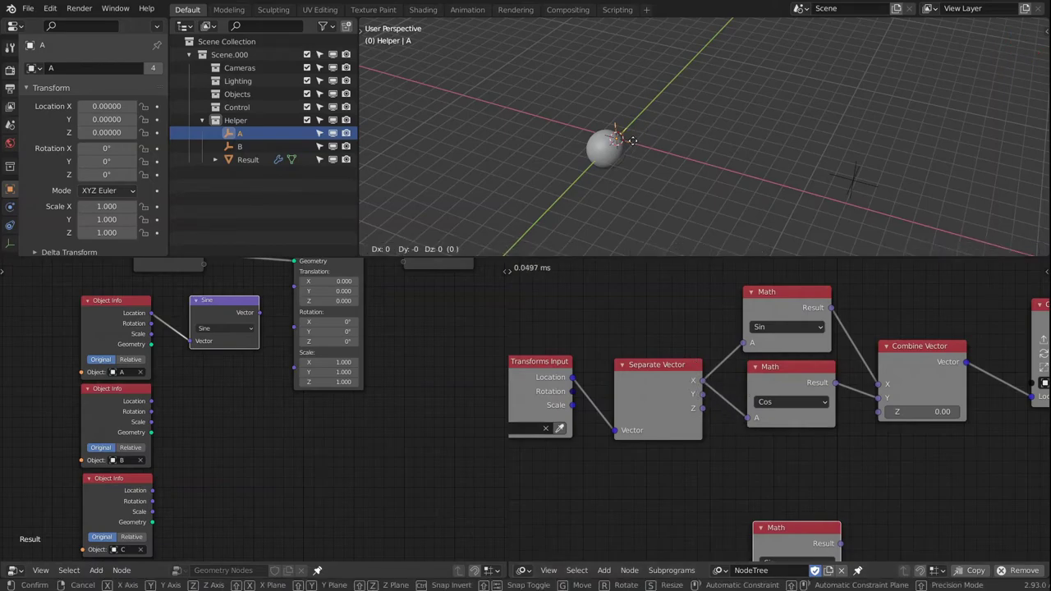
key(x)
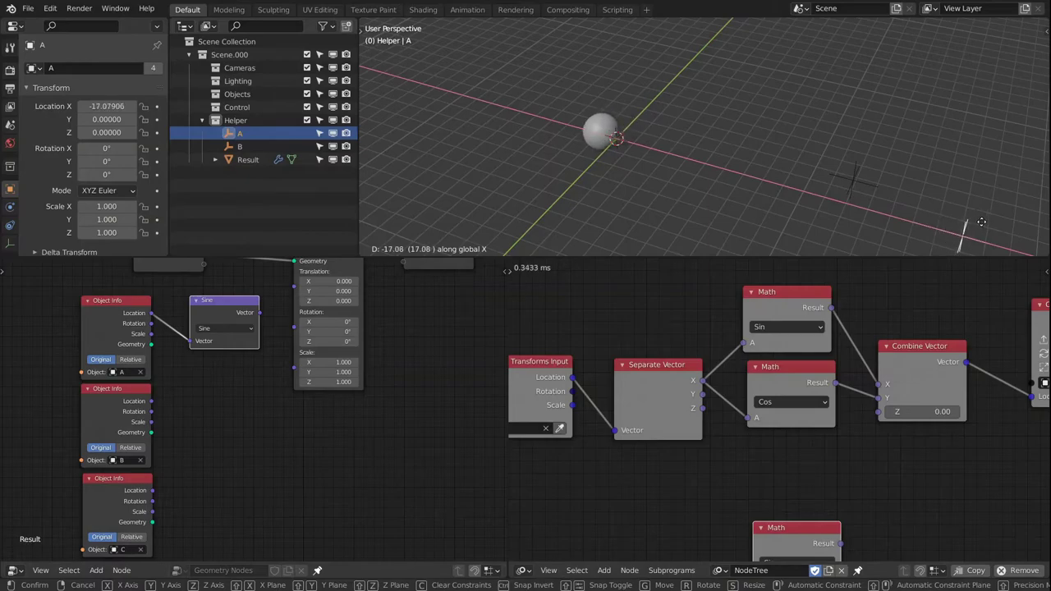
key(Escape)
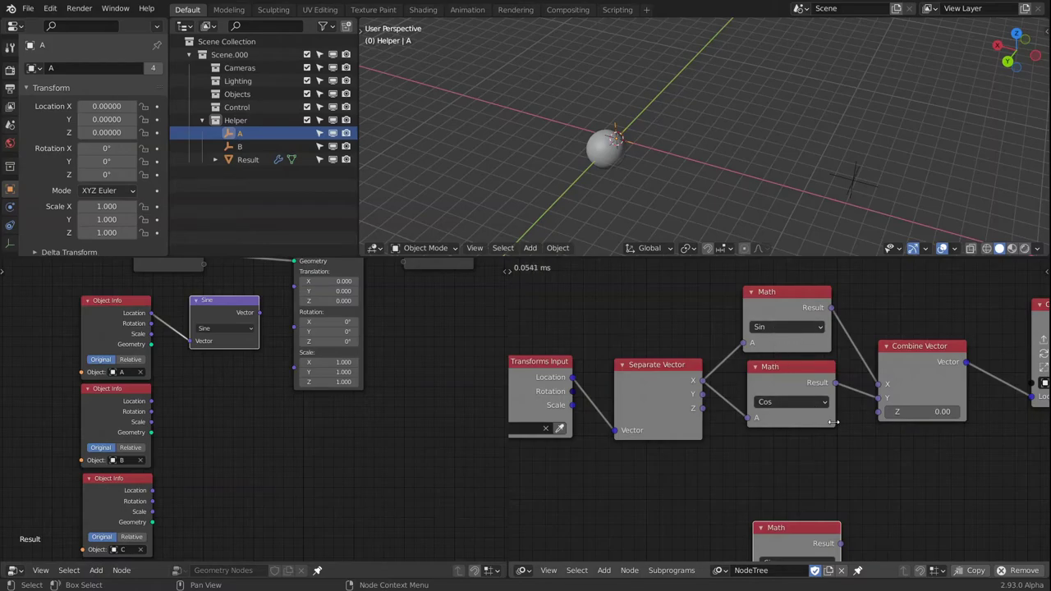
Detach the Cos Math node from its links, place it lower, and shift the Sin Math node slightly down
scroll(883, 418, down, 2)
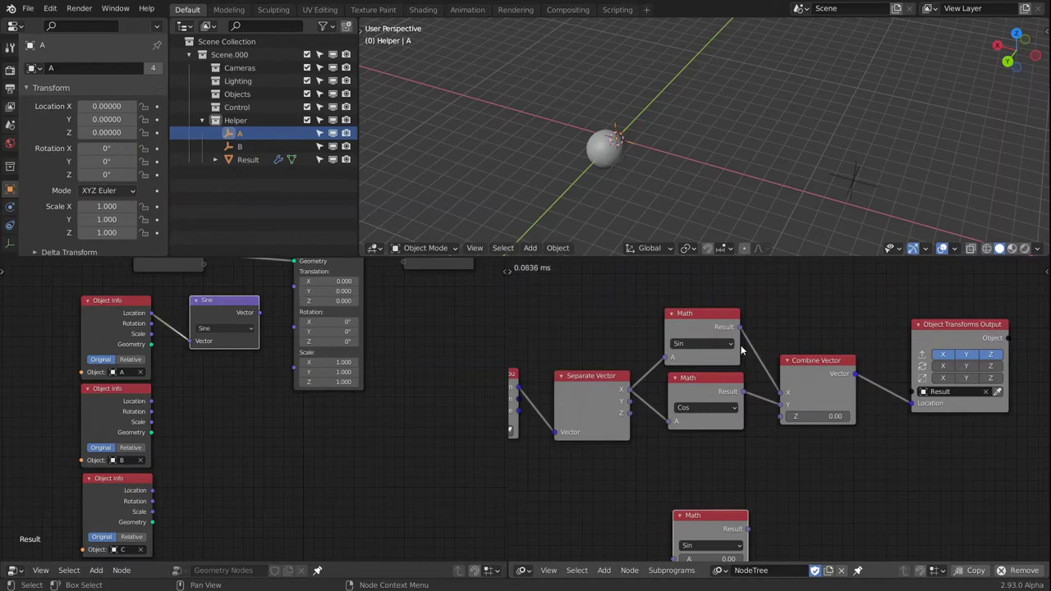
middle_drag(705, 346, 706, 362)
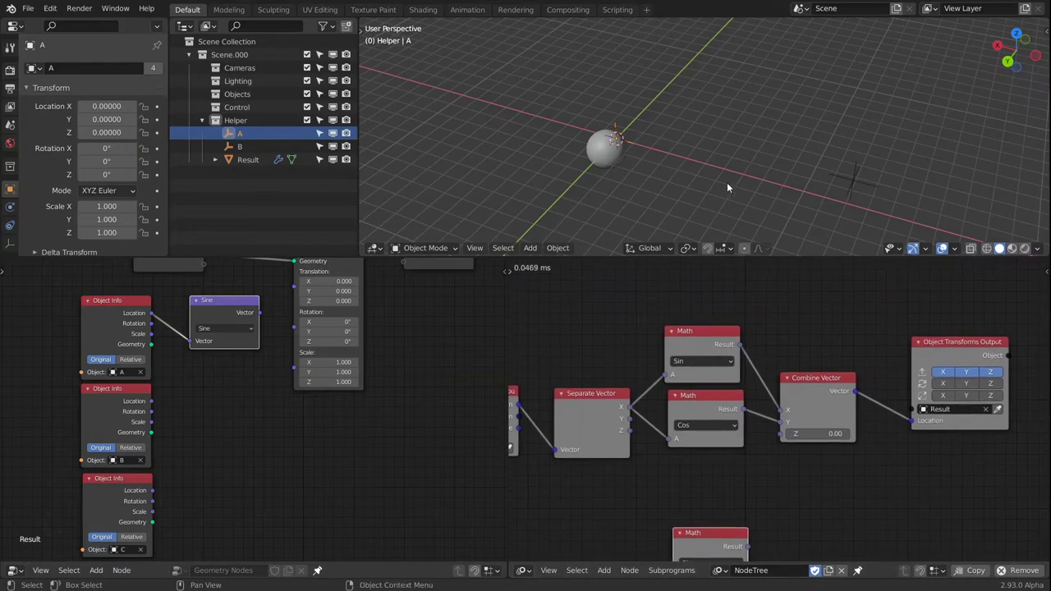
shift+middle_drag(727, 182, 764, 127)
scroll(693, 118, up, 2)
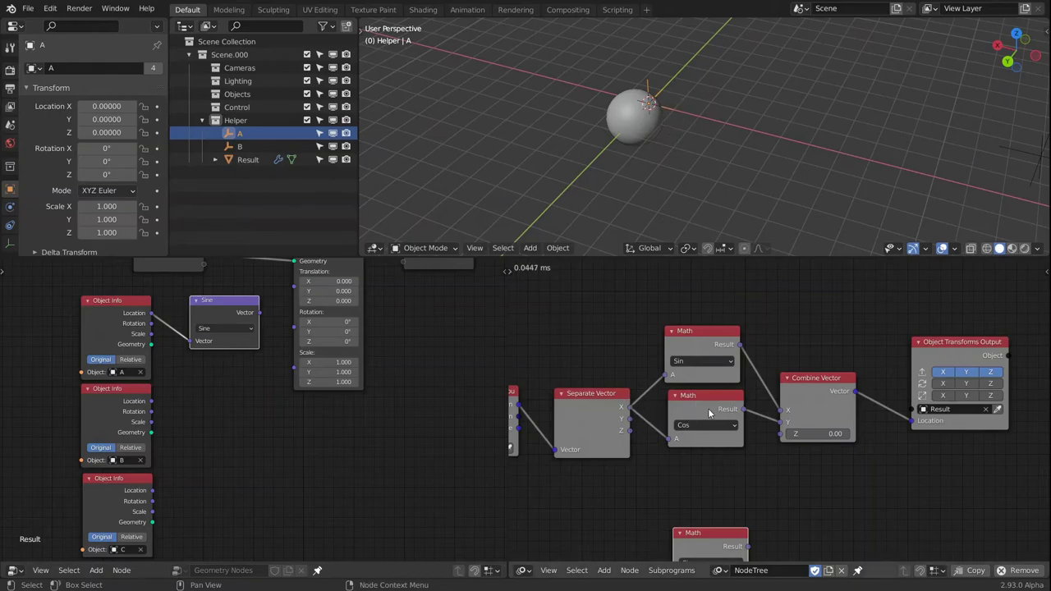
alt+drag(709, 413, 703, 445)
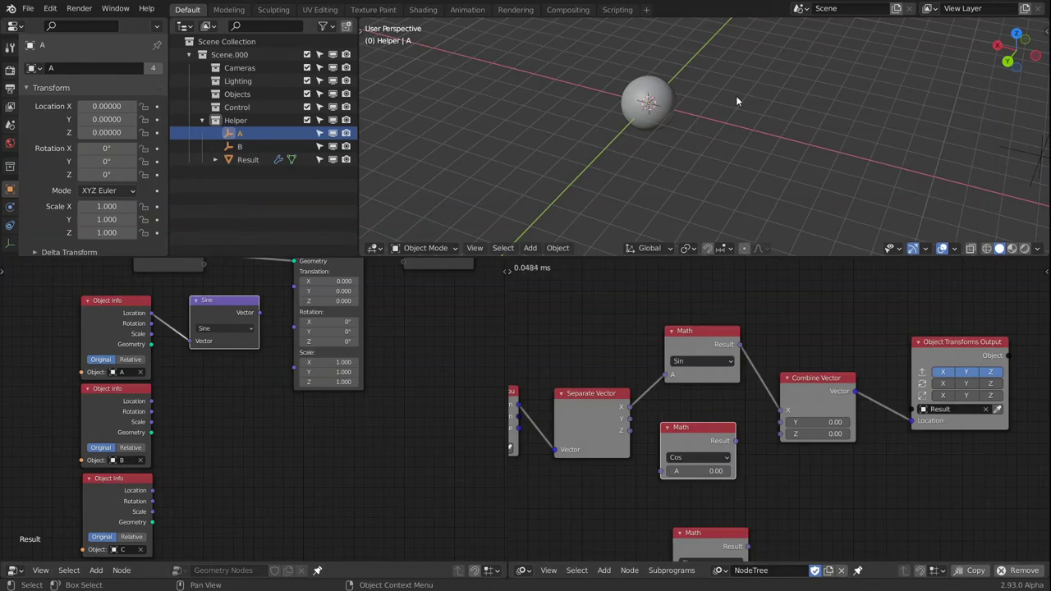
shift+middle_drag(736, 101, 702, 118)
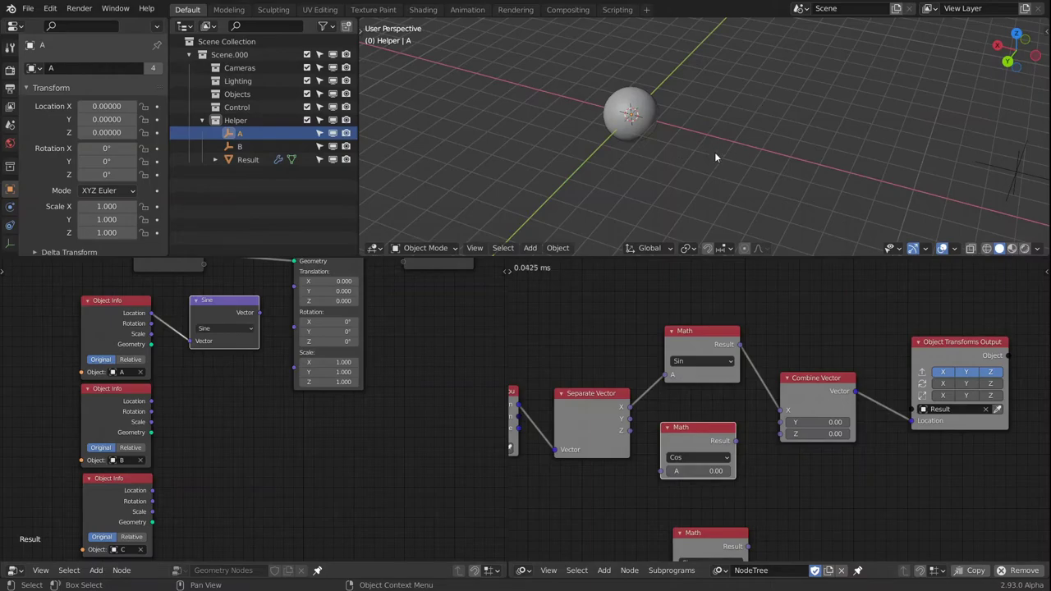
mouse_move(682, 144)
middle_down()
mouse_move(689, 110)
mouse_move(689, 132)
middle_up()
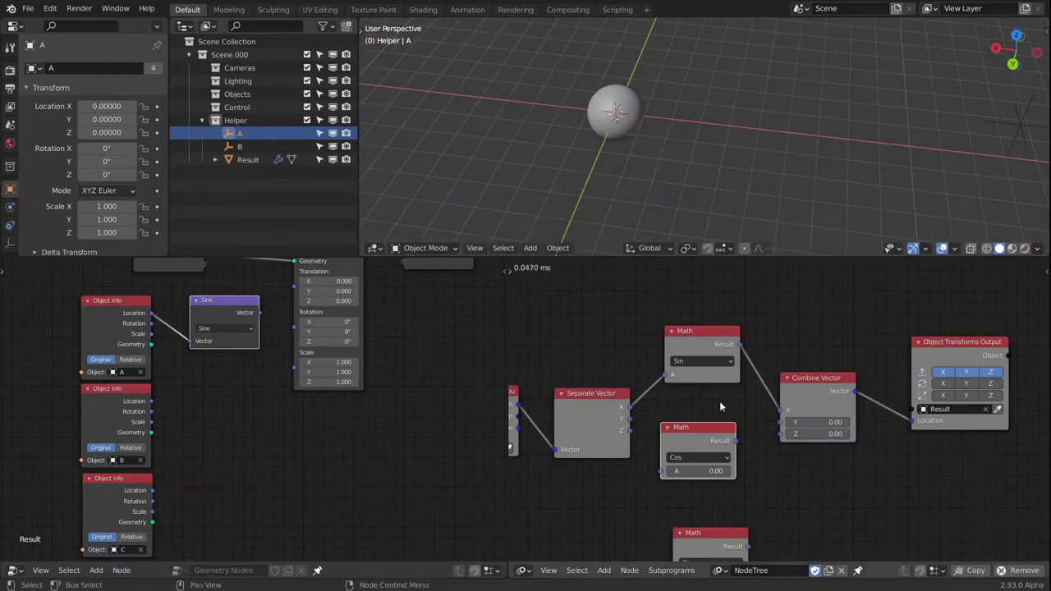
drag(703, 343, 701, 355)
Preview the X-only Sin result with empty A sliding along the global X axis, and cancel the move
middle_drag(673, 112, 656, 142)
key(g)
key(x)
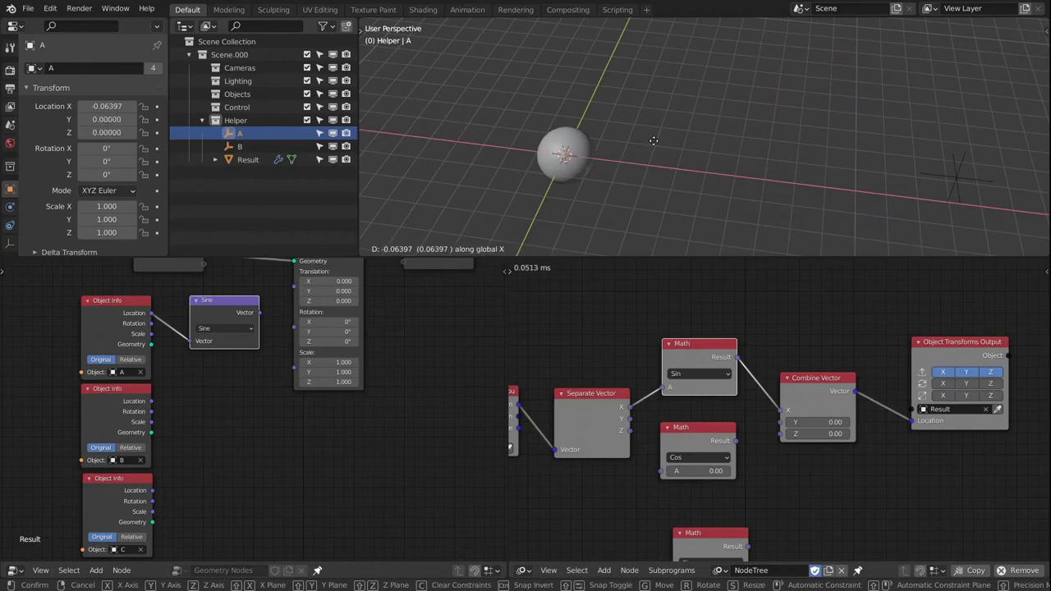
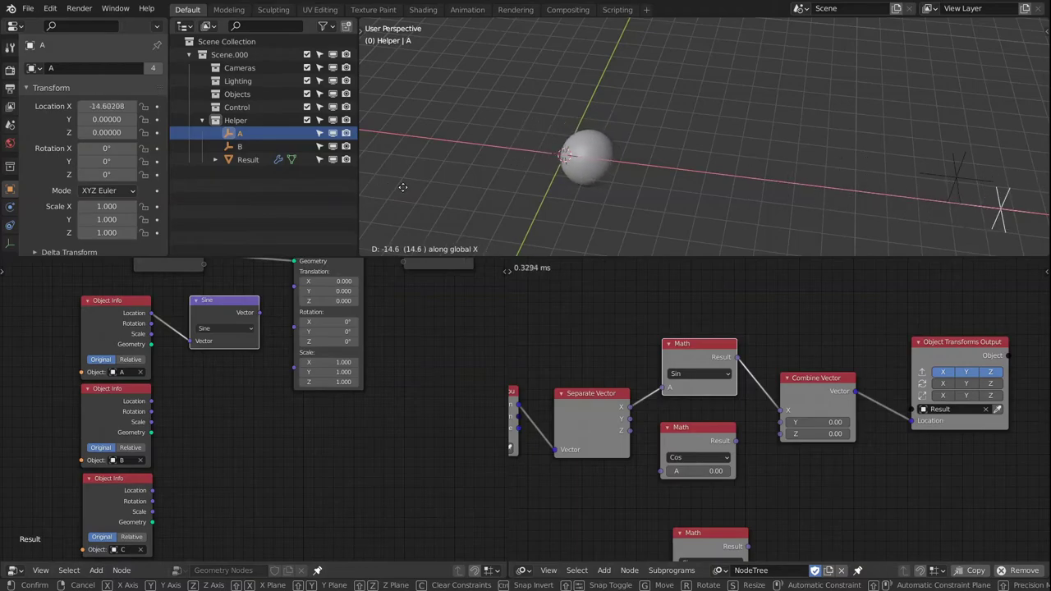
key(Escape)
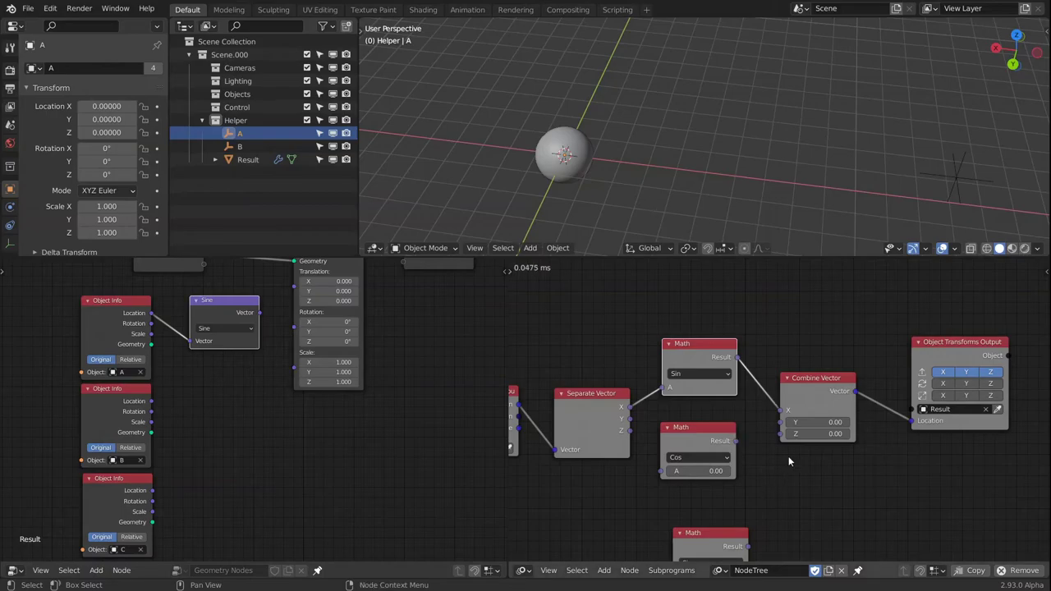
Hide the Result object in the 3D viewport
scroll(788, 461, down, 2)
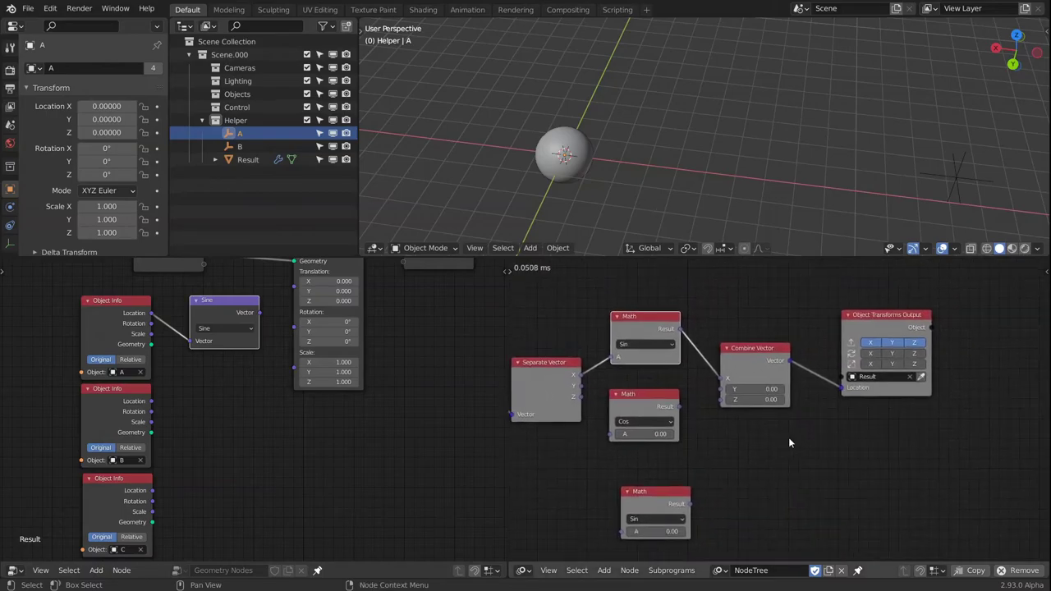
scroll(787, 453, up, 3)
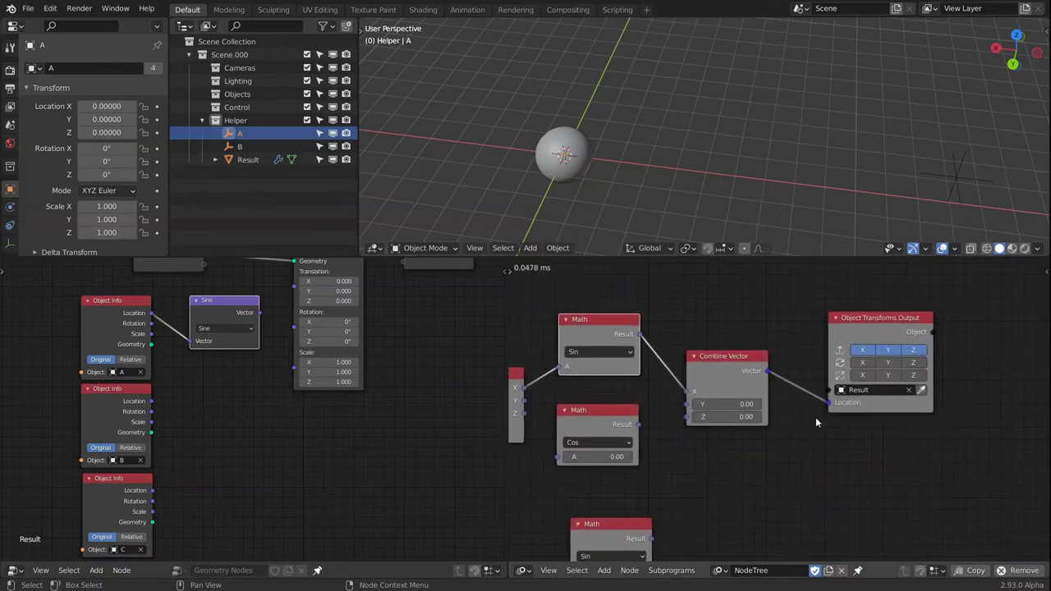
middle_drag(815, 422, 837, 457)
scroll(849, 462, down, 1)
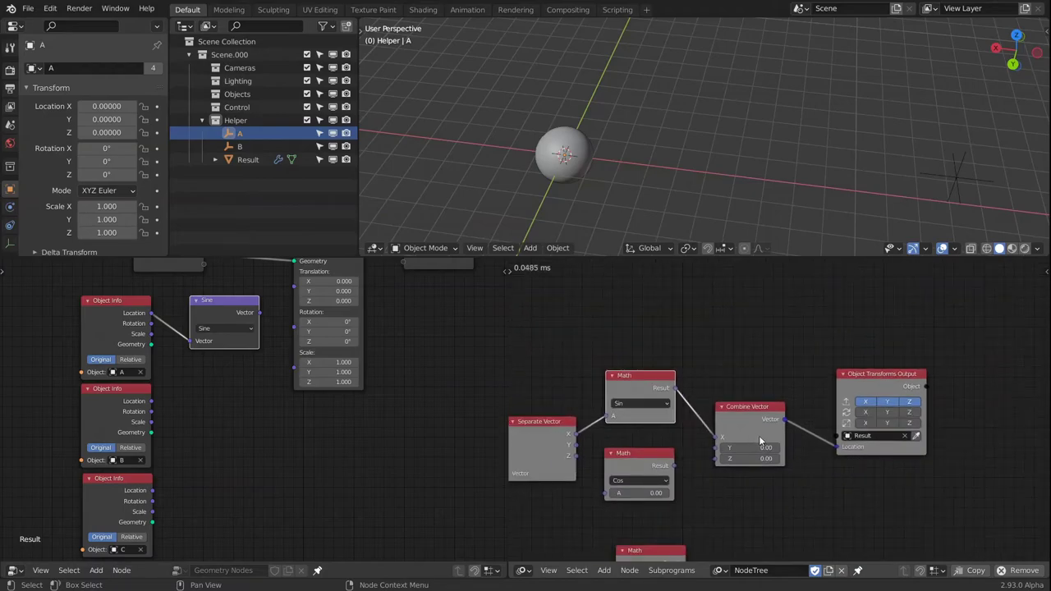
middle_drag(773, 499, 766, 472)
middle_drag(760, 368, 745, 362)
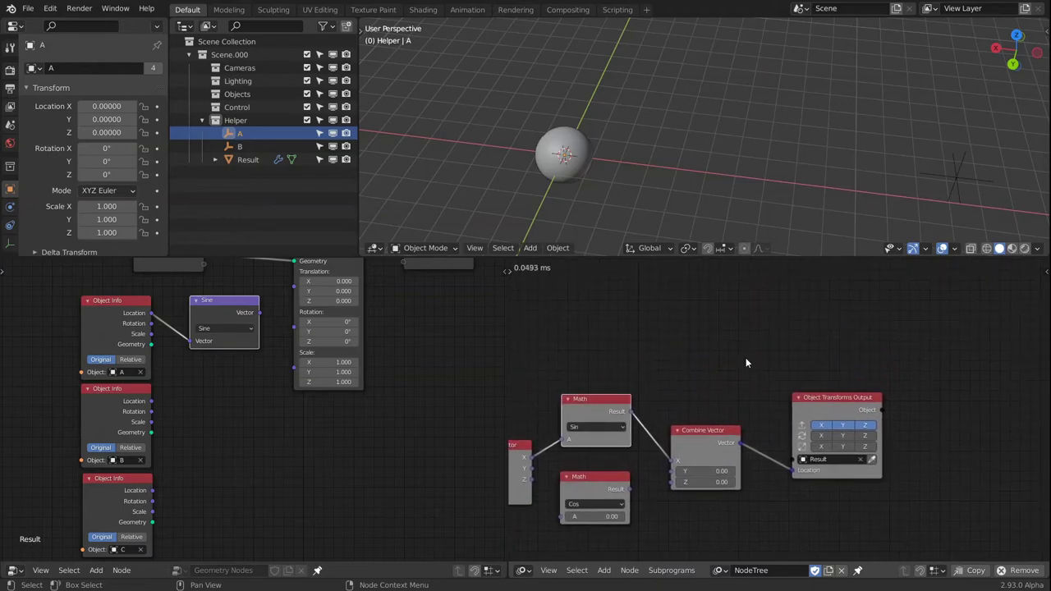
middle_drag(672, 332, 742, 321)
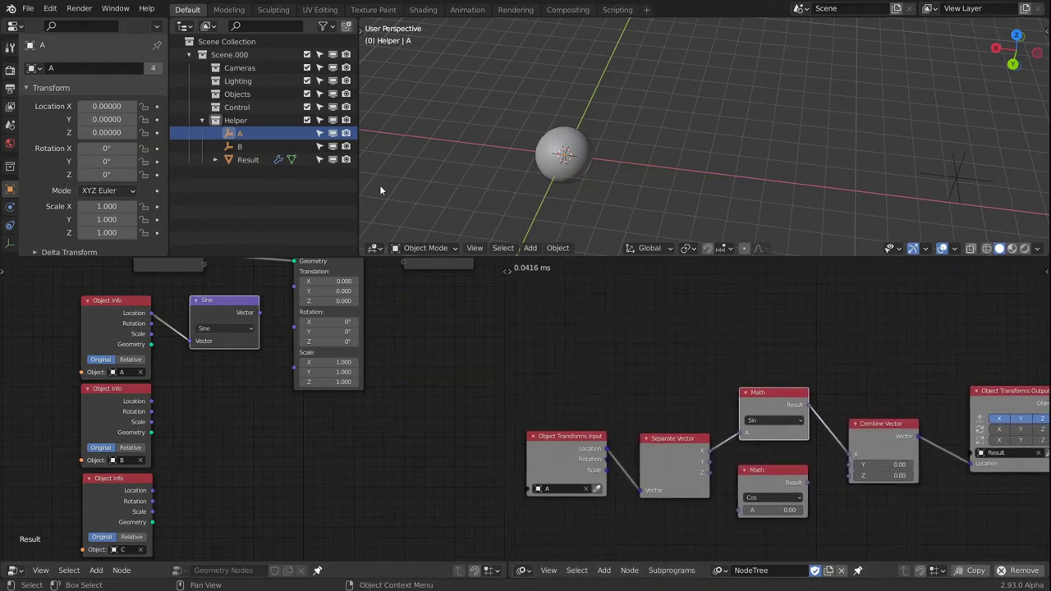
click(333, 160)
key(Home)
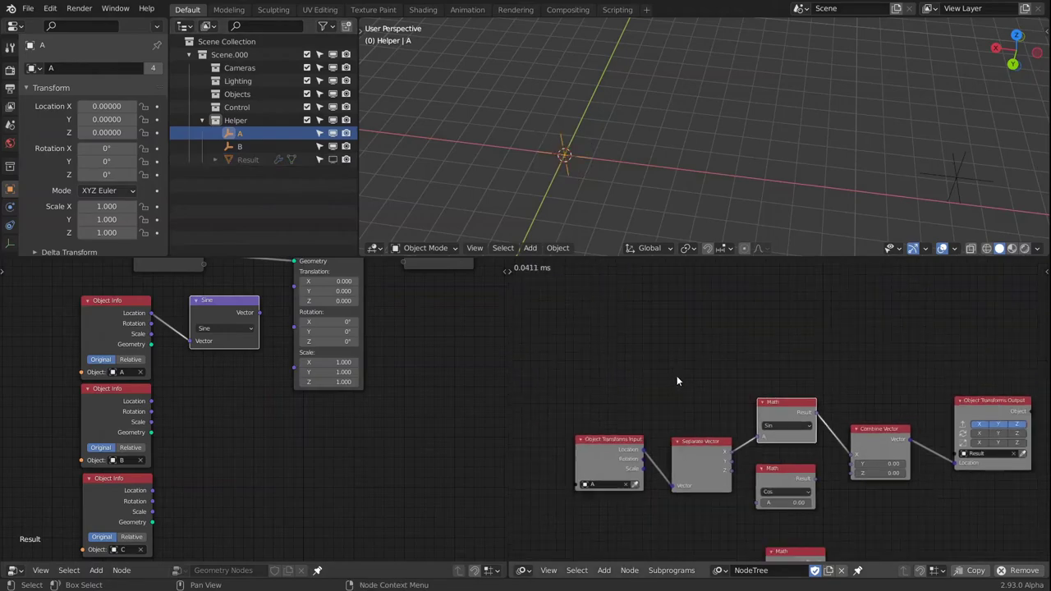
Add a Distribute Matrices node above A's Object Transforms Input node and set its mode to Linear
scroll(676, 380, up, 3)
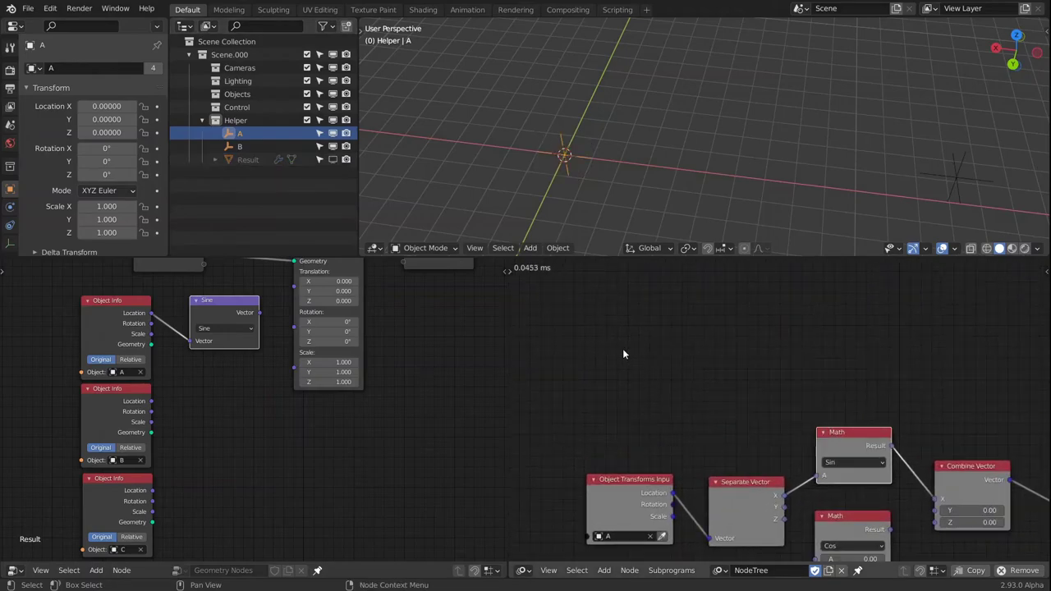
key(shift+a)
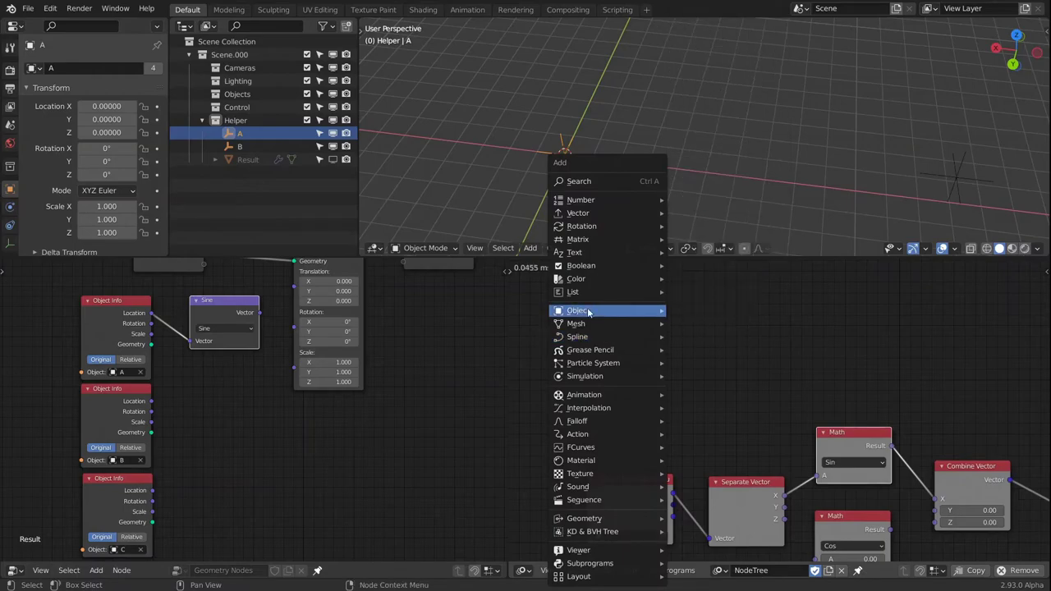
mouse_move(578, 239)
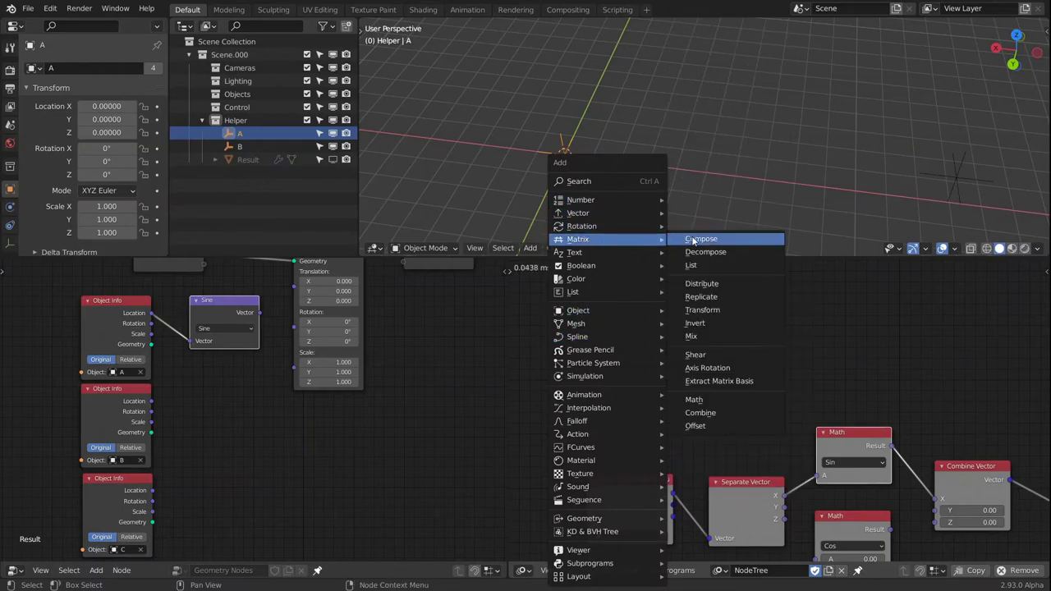
click(721, 285)
click(653, 325)
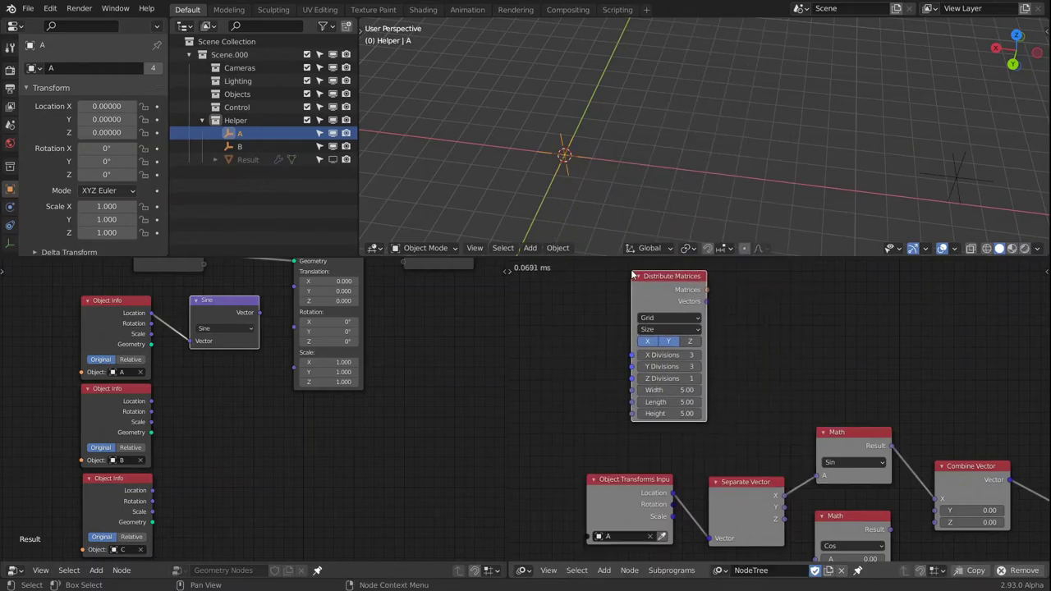
click(652, 326)
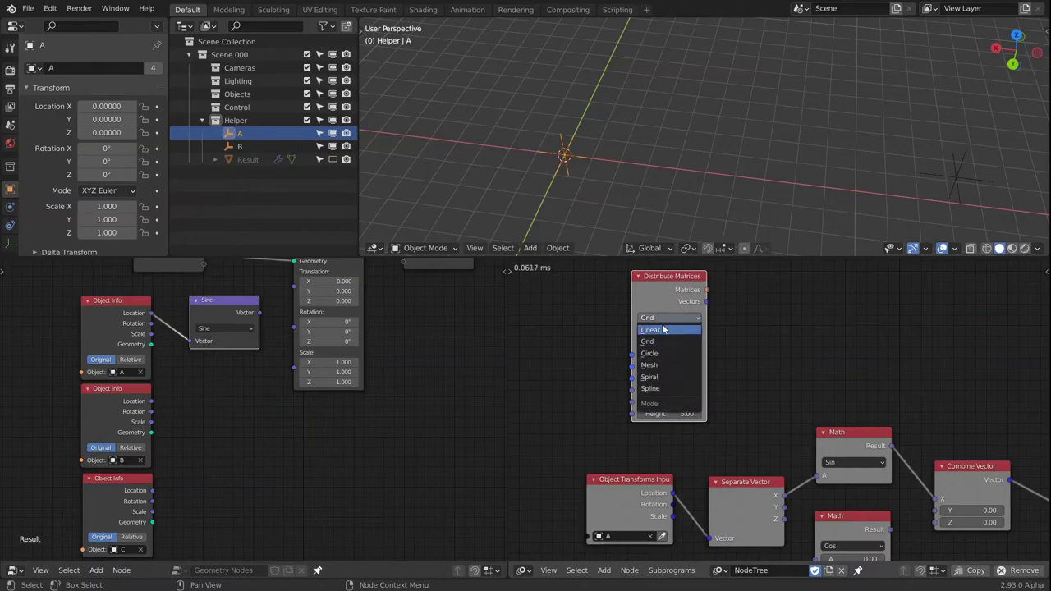
click(665, 330)
drag(667, 281, 625, 290)
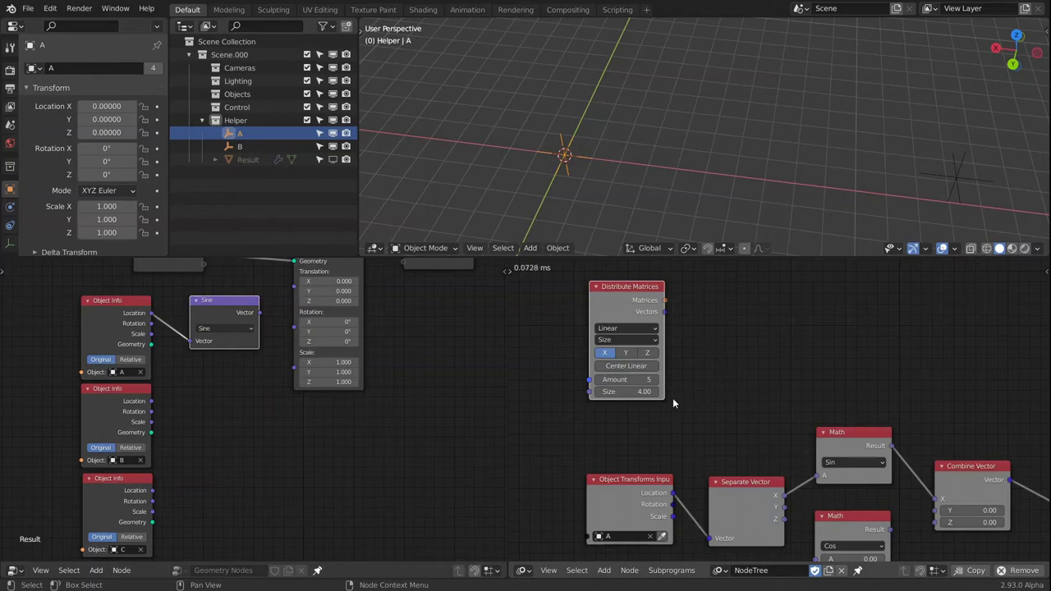
key(g)
click(692, 368)
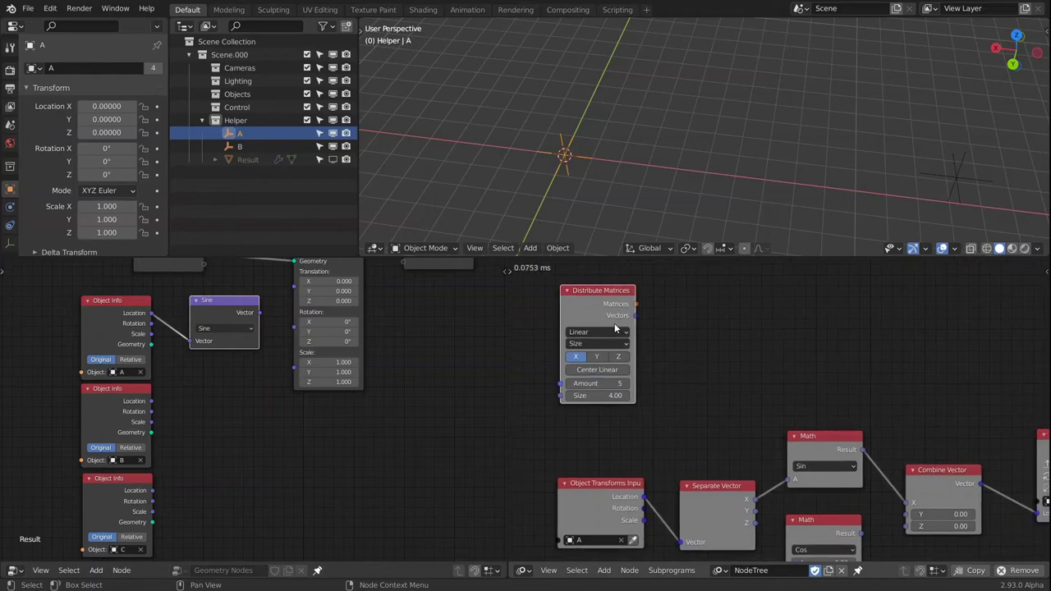
Detach A's Object Transforms Input node and feed Separate Vector from the Distribute Matrices node's Vectors output instead
mouse_move(605, 503)
alt+mouse_down()
mouse_move(647, 372)
mouse_move(622, 510)
alt+mouse_up()
middle_drag(673, 430, 705, 501)
drag(686, 303, 663, 457)
middle_drag(663, 457, 660, 359)
scroll(692, 337, up, 1)
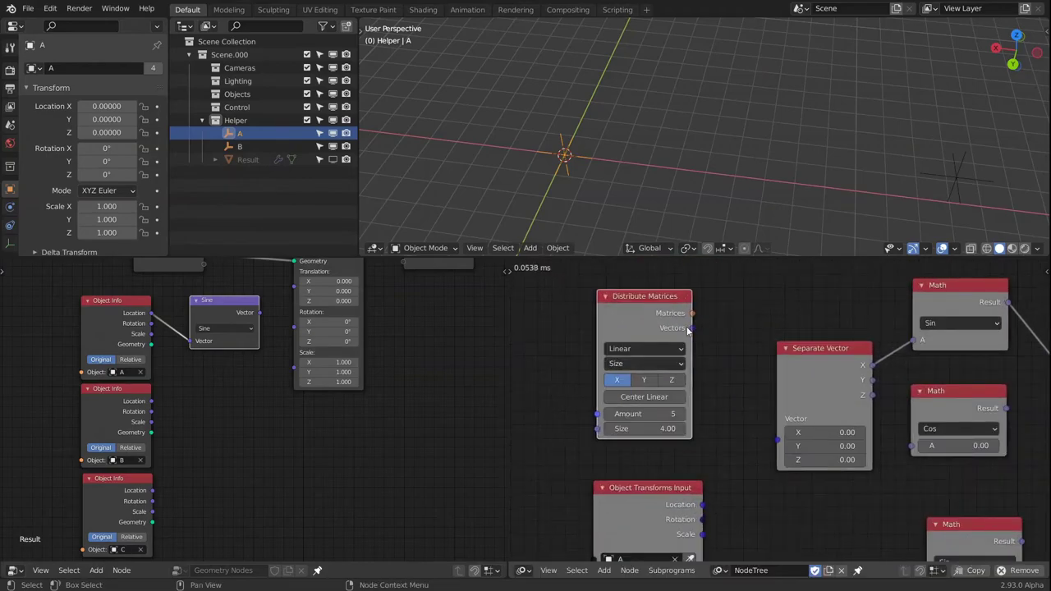
drag(688, 330, 777, 440)
drag(645, 313, 655, 332)
Link Separate Vector's X directly to Combine Vector's X, and rewire the Sin Math result to its Z, moving the Cos node down
scroll(740, 343, down, 1)
ctrl+scroll(740, 343, down, 5)
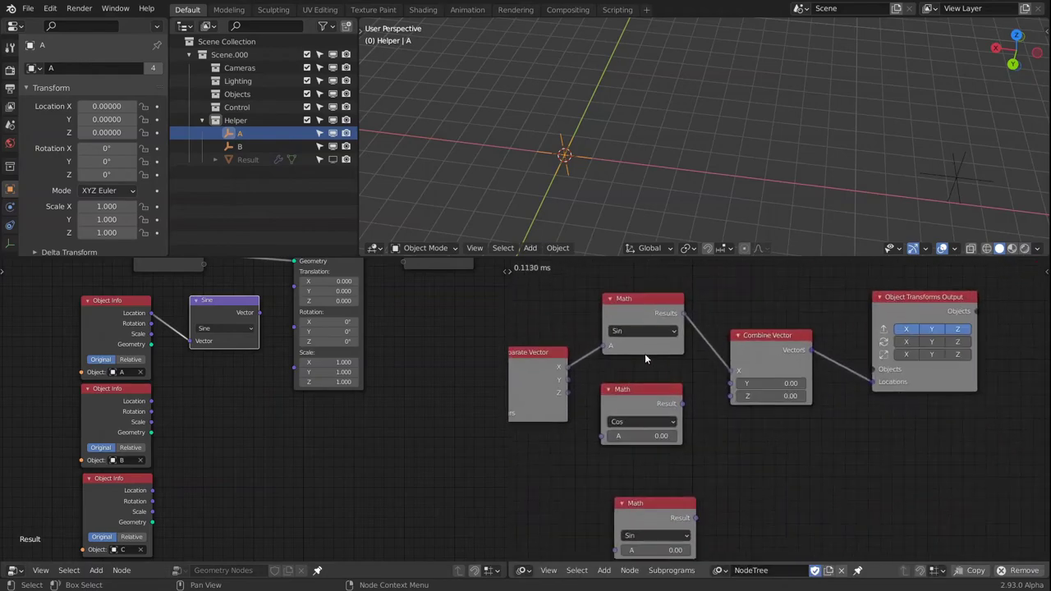
drag(562, 368, 729, 371)
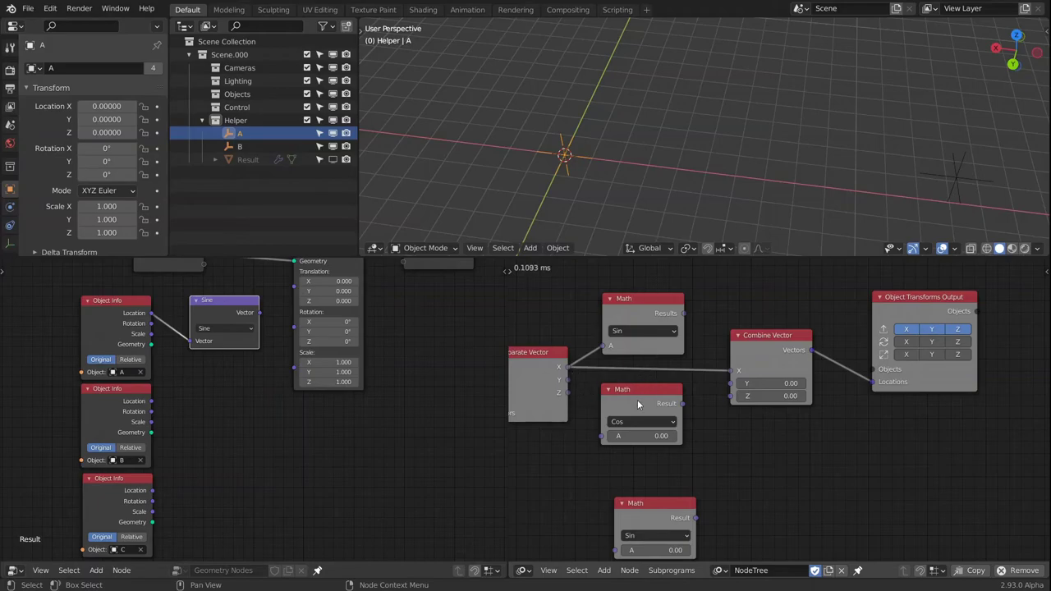
drag(637, 400, 651, 452)
drag(646, 299, 730, 396)
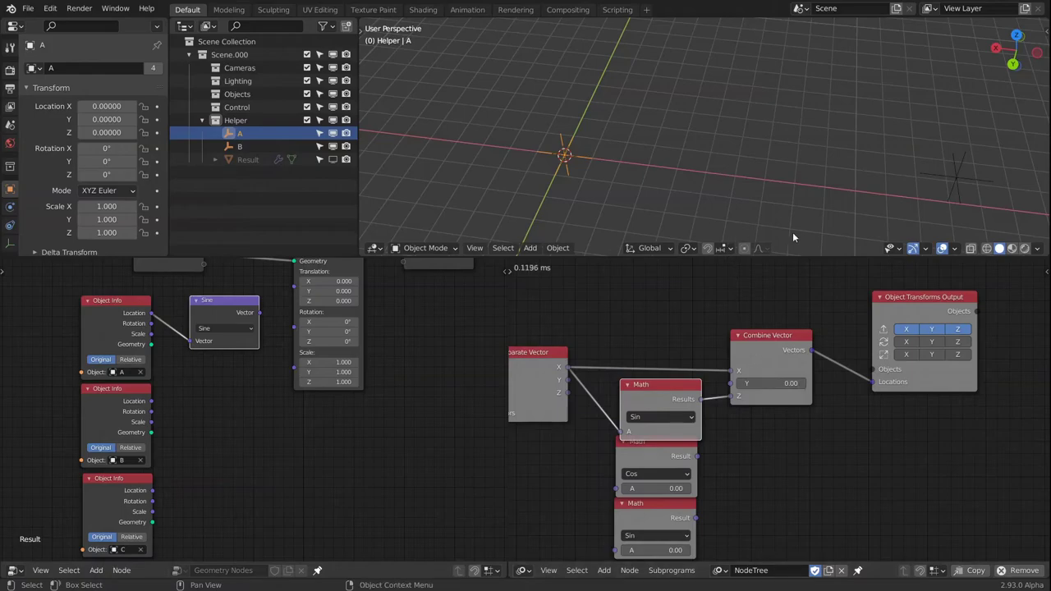
drag(657, 388, 651, 384)
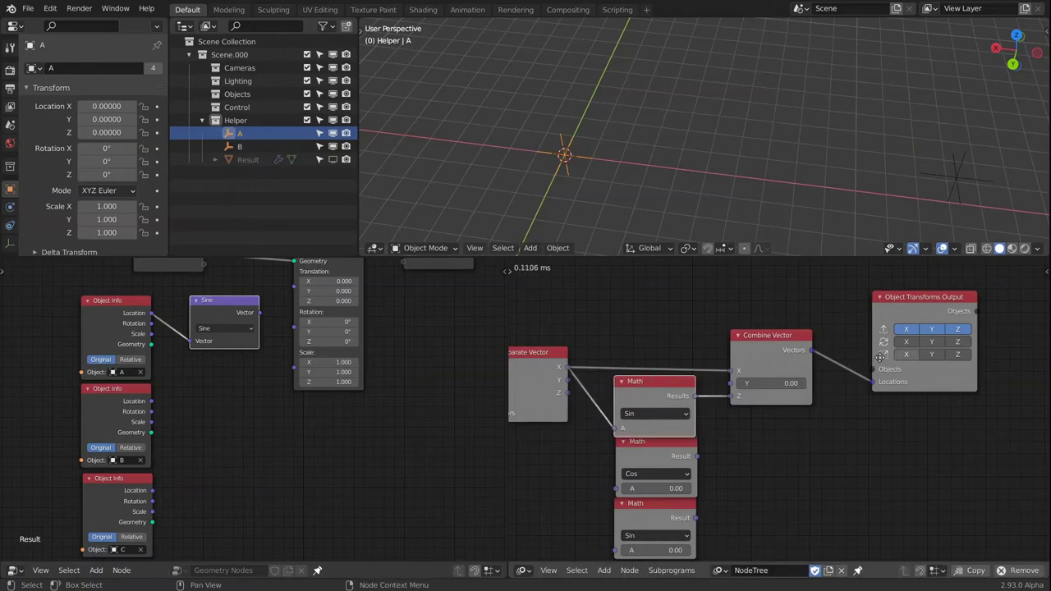
Detach the Object Transforms Output node from Combine Vector and move it aside
middle_drag(959, 305, 817, 318)
alt+drag(818, 319, 928, 305)
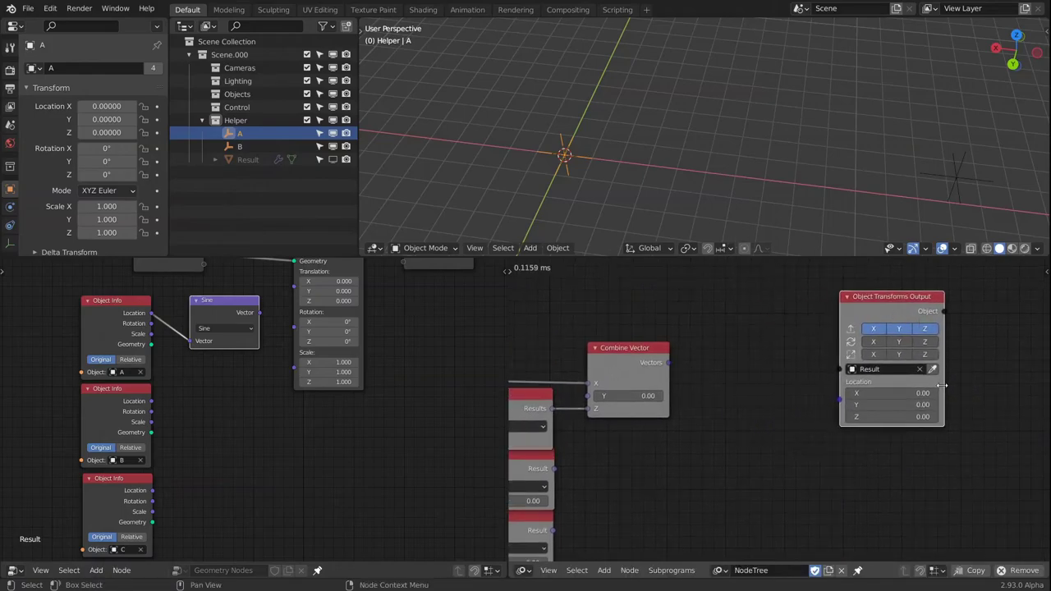
Move the Object Transforms Output node lower, add a Spline from Points node, and connect Combine Vector's Vectors output to its Points
scroll(919, 382, down, 3)
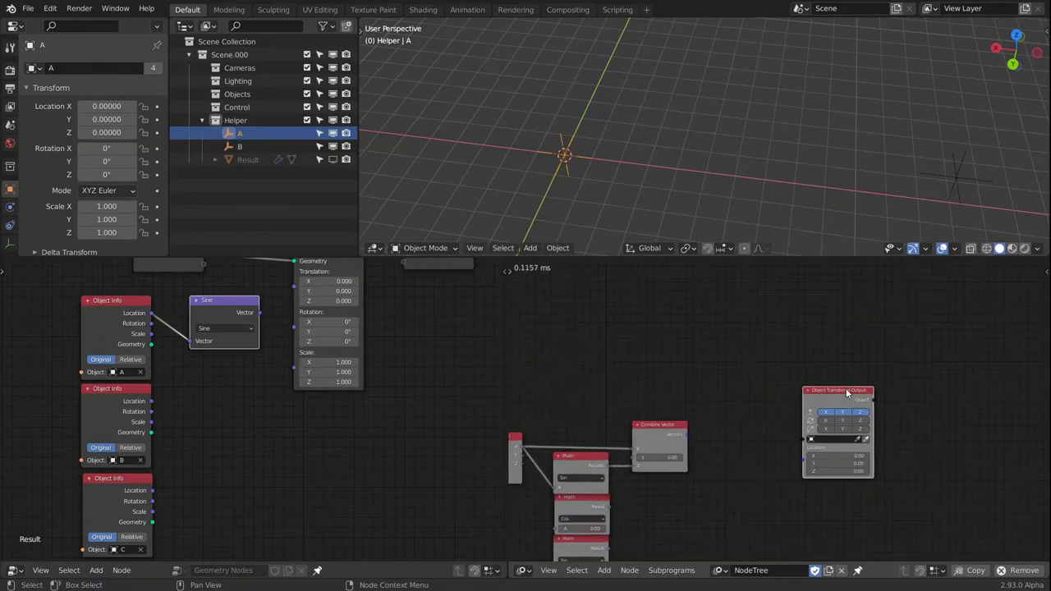
drag(850, 392, 828, 501)
middle_drag(733, 448, 737, 400)
key(shift+a)
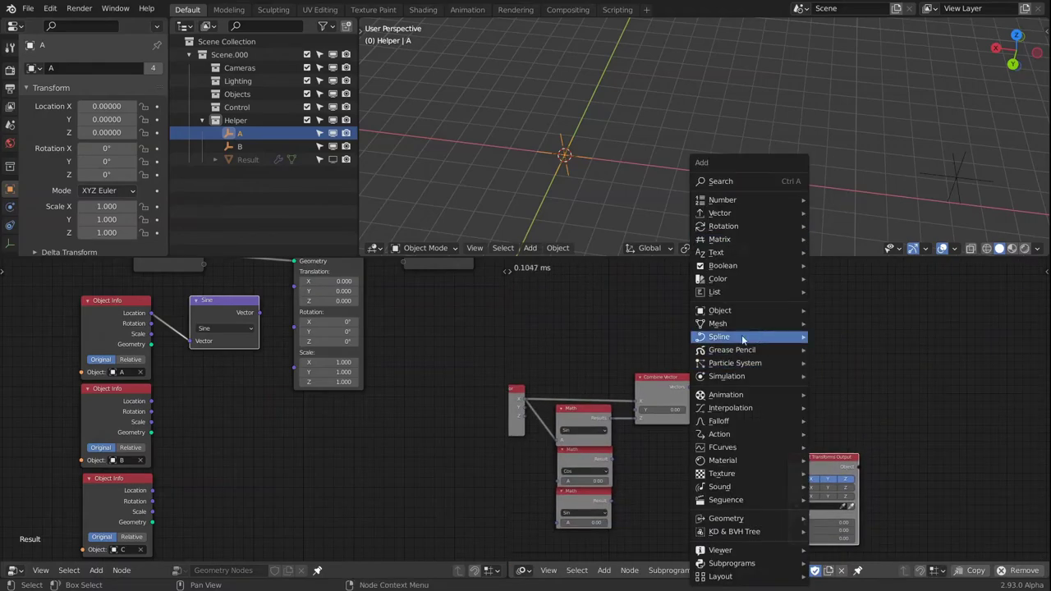
mouse_move(727, 328)
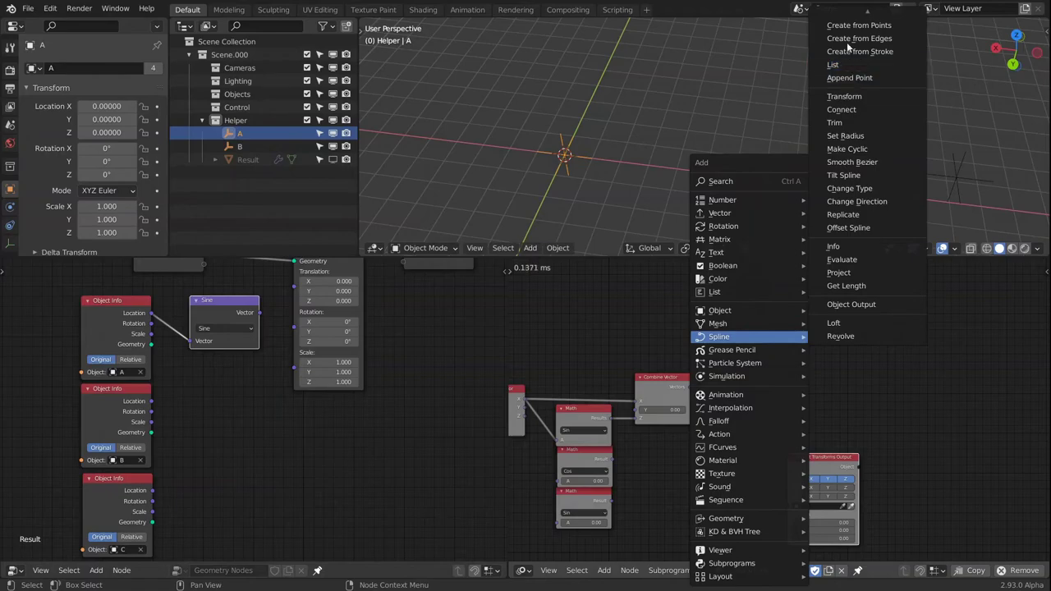
click(855, 24)
click(703, 384)
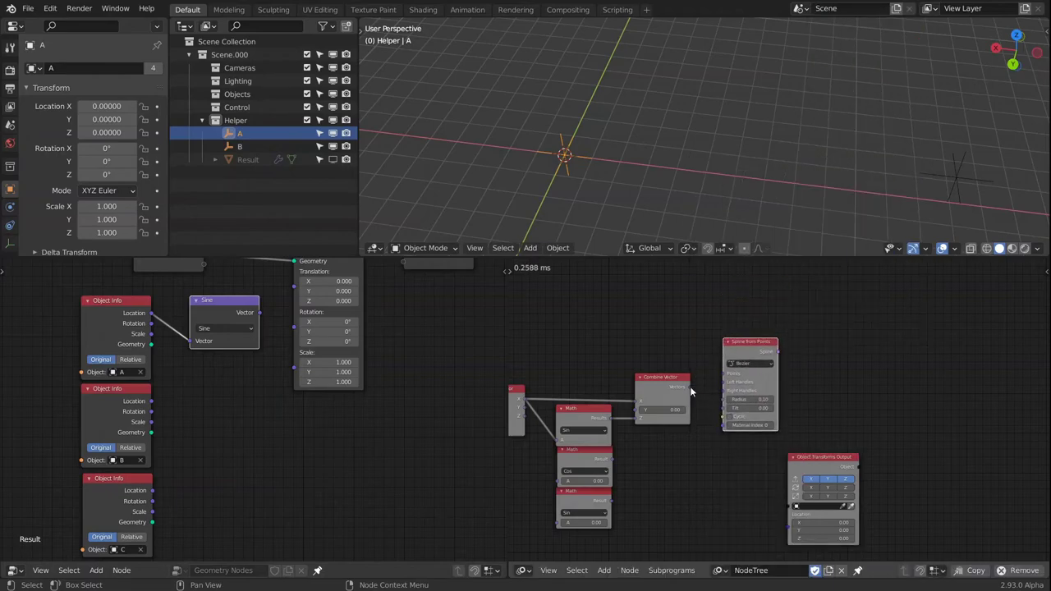
middle_drag(791, 377, 752, 389)
key(shift+a)
mouse_move(735, 377)
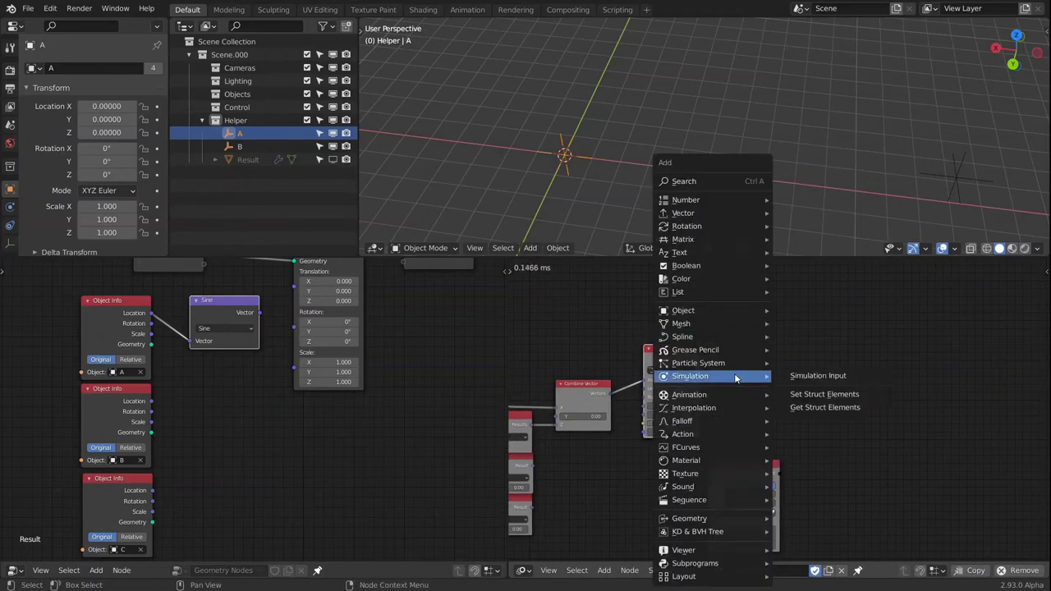
mouse_move(755, 312)
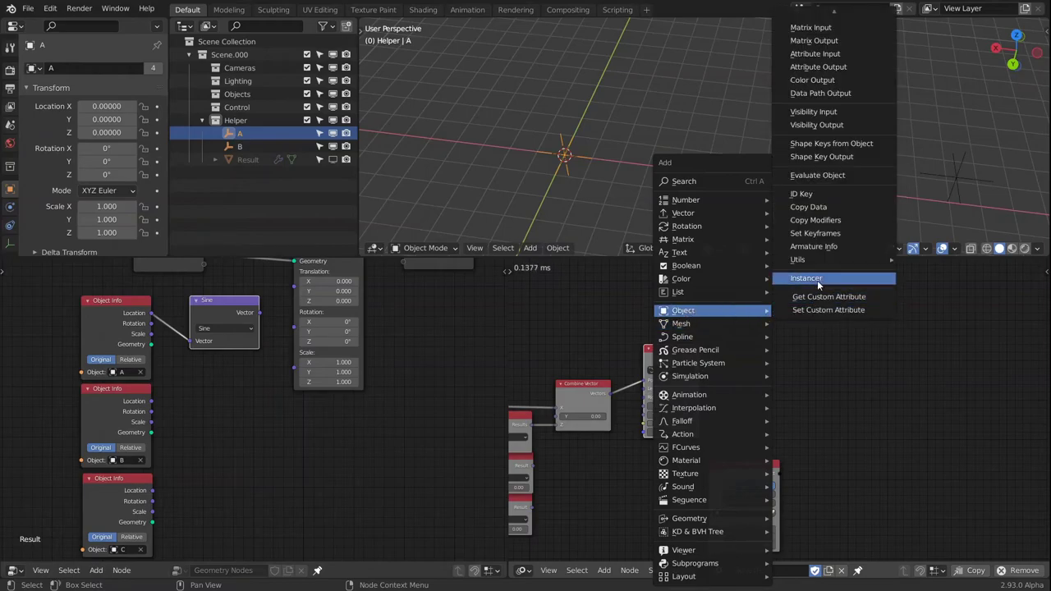
click(817, 280)
click(767, 345)
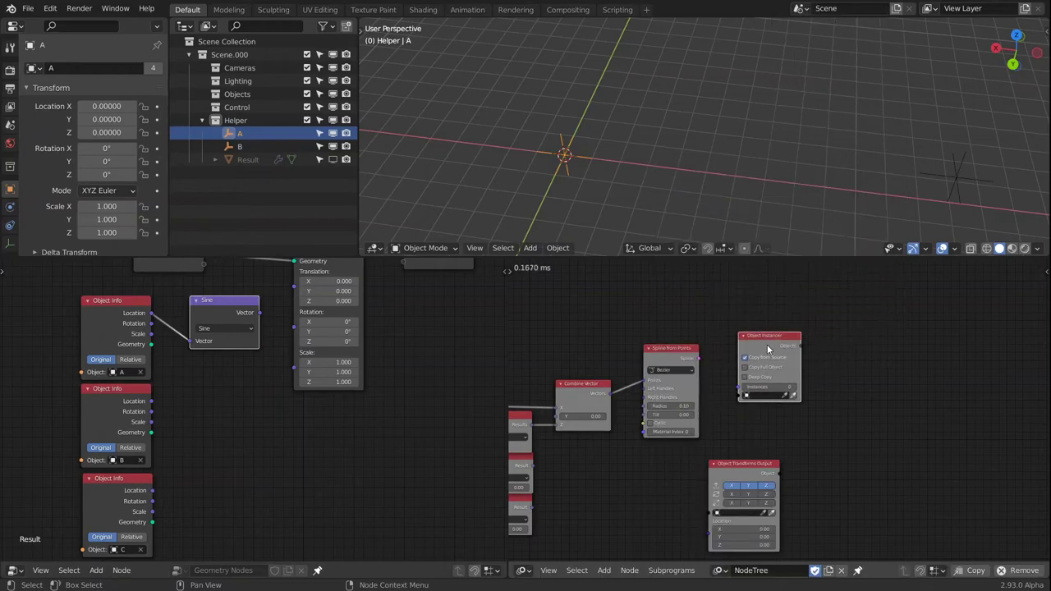
Add a Curve Object Output node and connect the Spline from Points node's Spline output to its Spline input
key(shift+a)
mouse_move(706, 337)
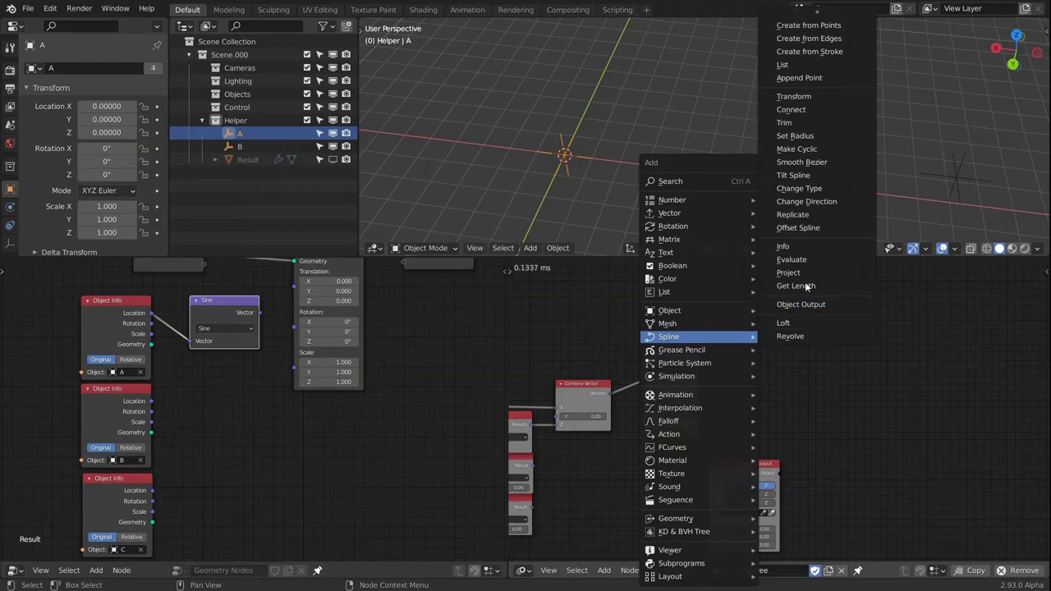
click(789, 304)
drag(697, 360, 737, 373)
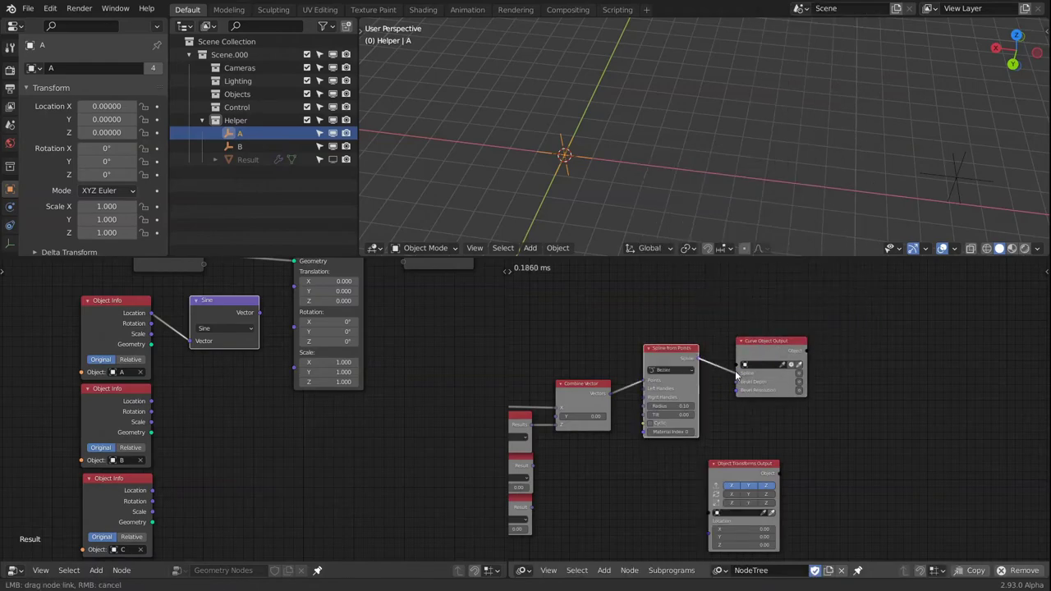
Create a target curve object from the Curve Object Output node, enable its Spline and Bevel Depth inputs, and set Bevel Depth to 1.00
click(793, 365)
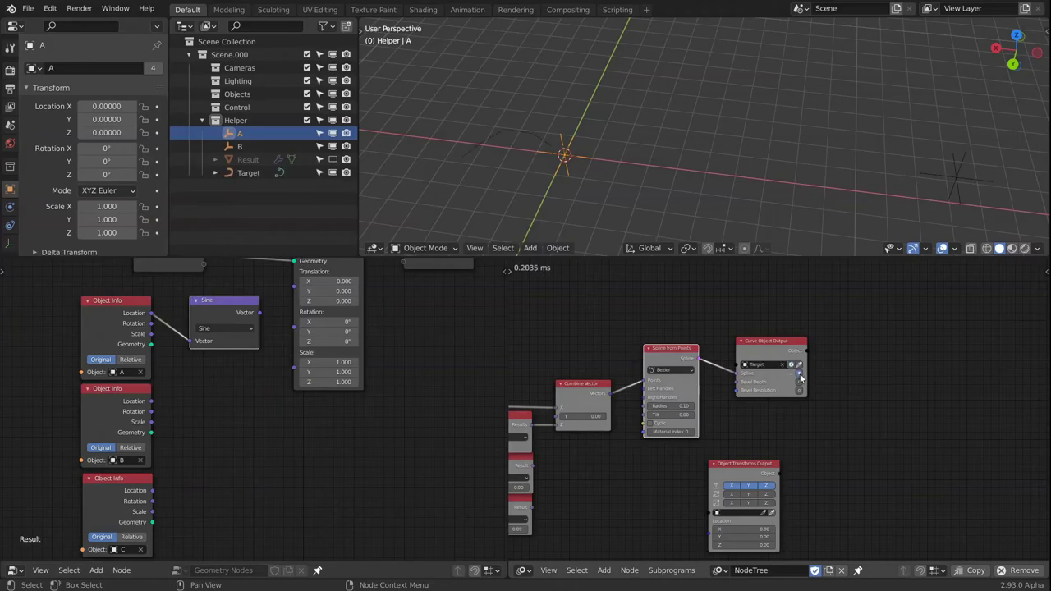
click(799, 382)
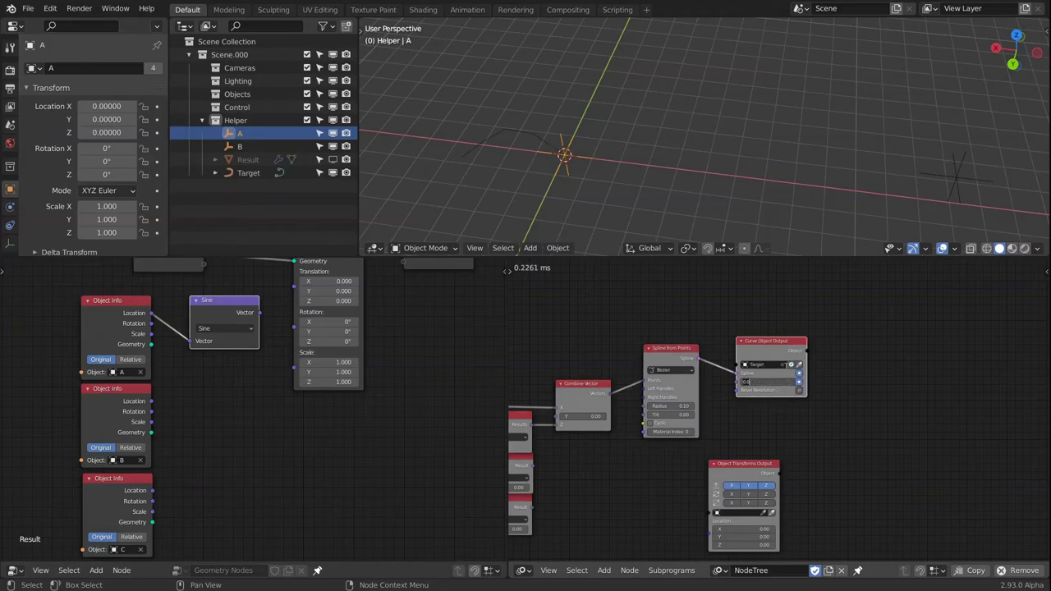
middle_drag(730, 93, 624, 164)
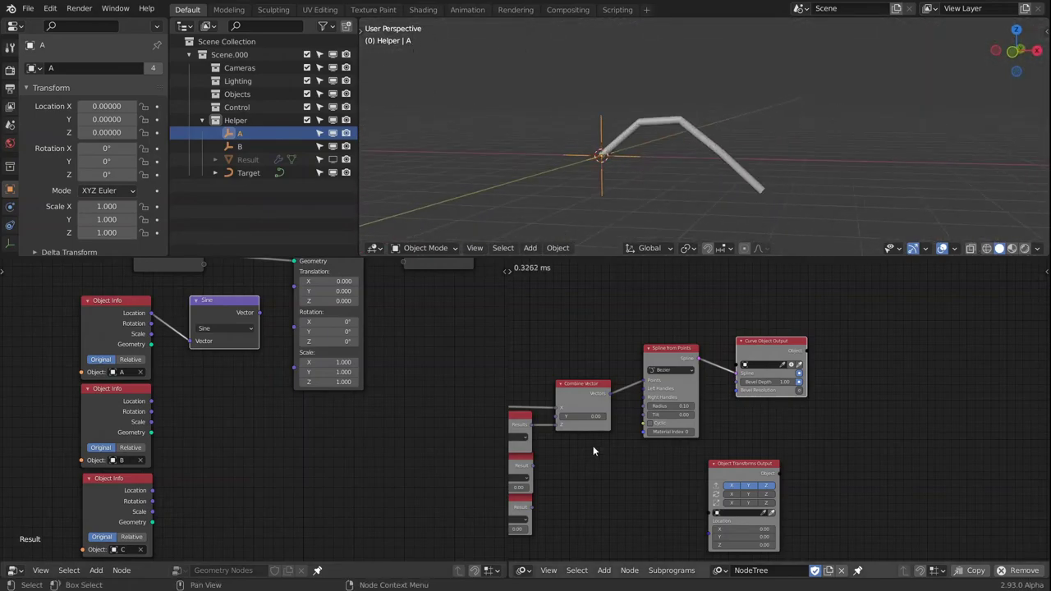
Raise the Distribute Matrices node's Amount to 162
middle_drag(548, 430, 762, 425)
scroll(762, 425, up, 4)
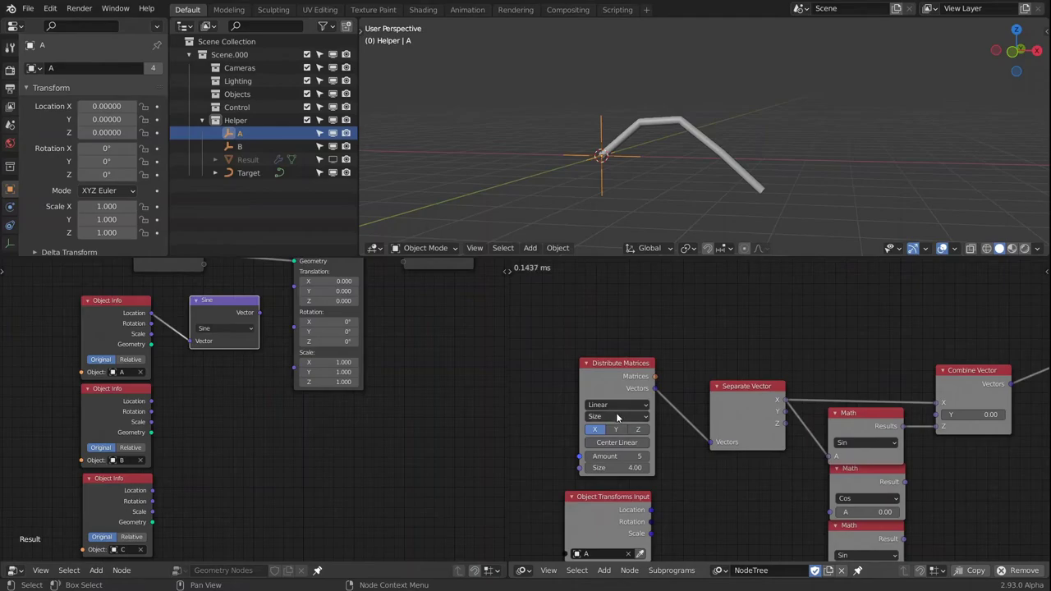
mouse_move(616, 456)
mouse_down()
mouse_move(665, 456)
mouse_move(617, 457)
mouse_up()
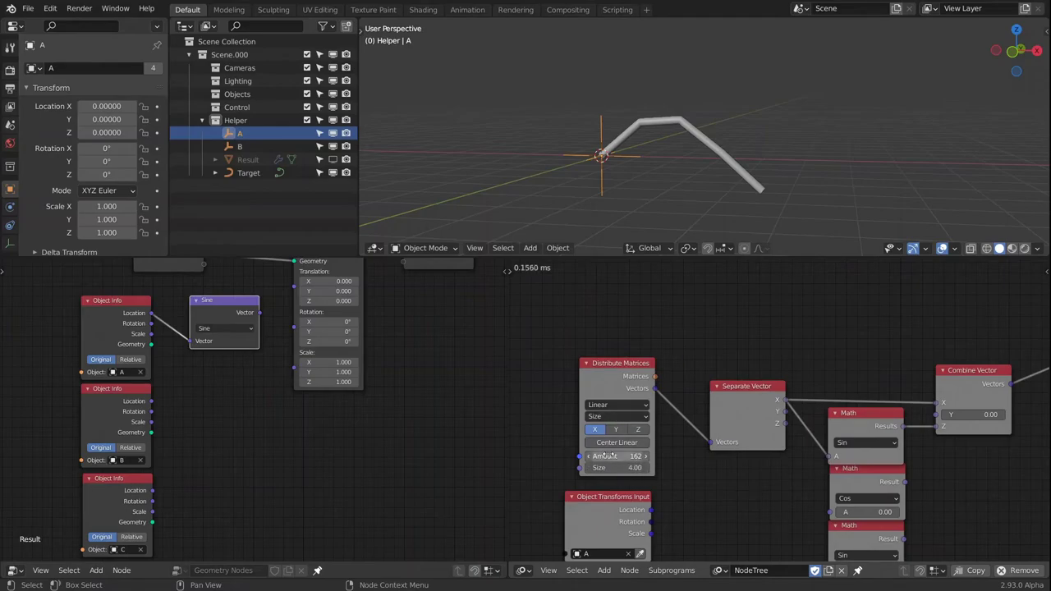
Move the unconnected Cos and Sin Math nodes lower and assign the Target curve to the Curve Object Output node
middle_drag(817, 440, 845, 397)
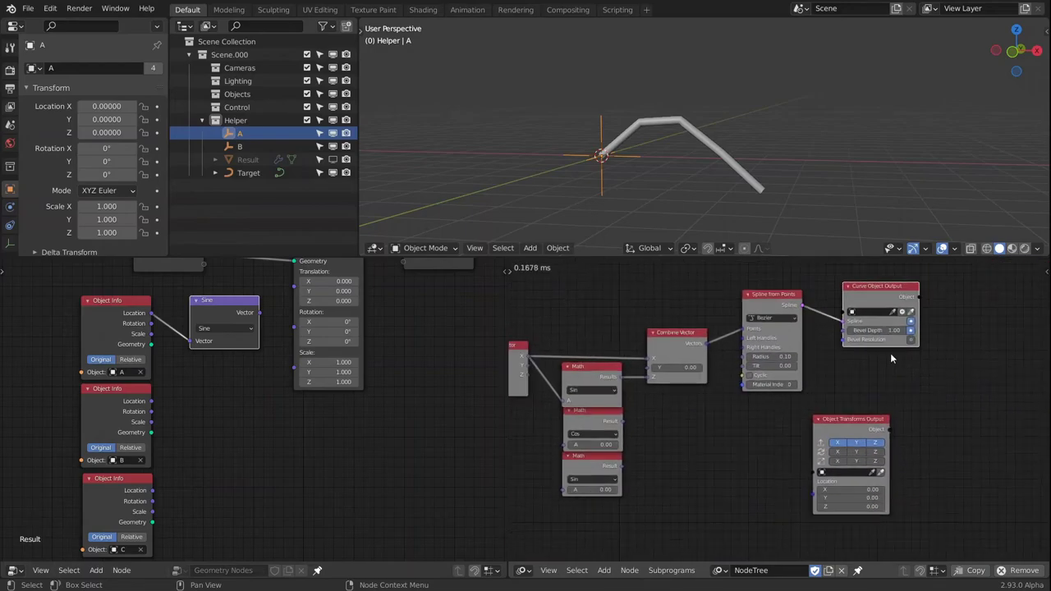
key(n)
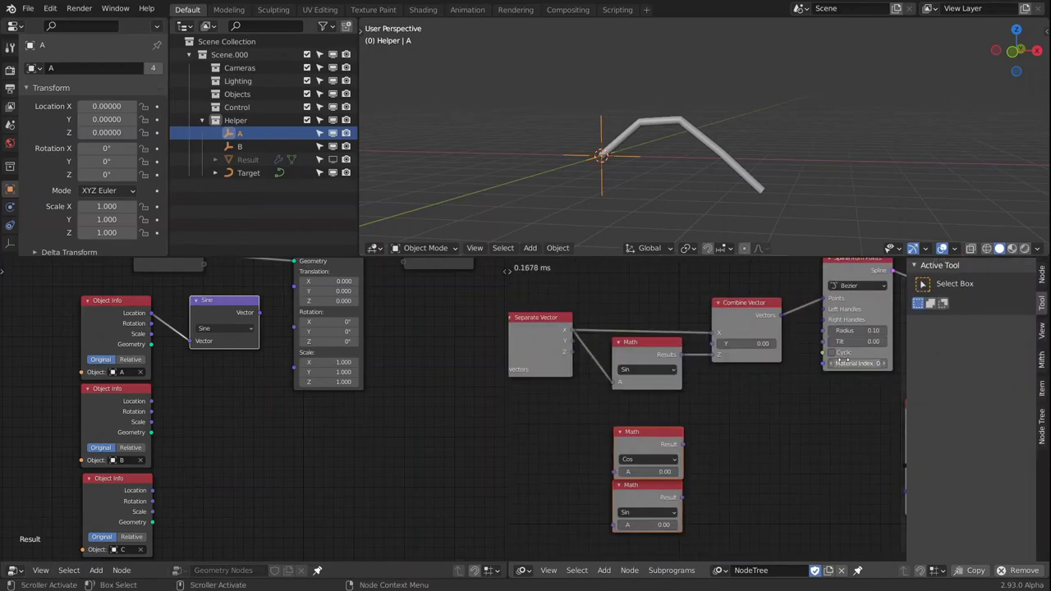
key(n)
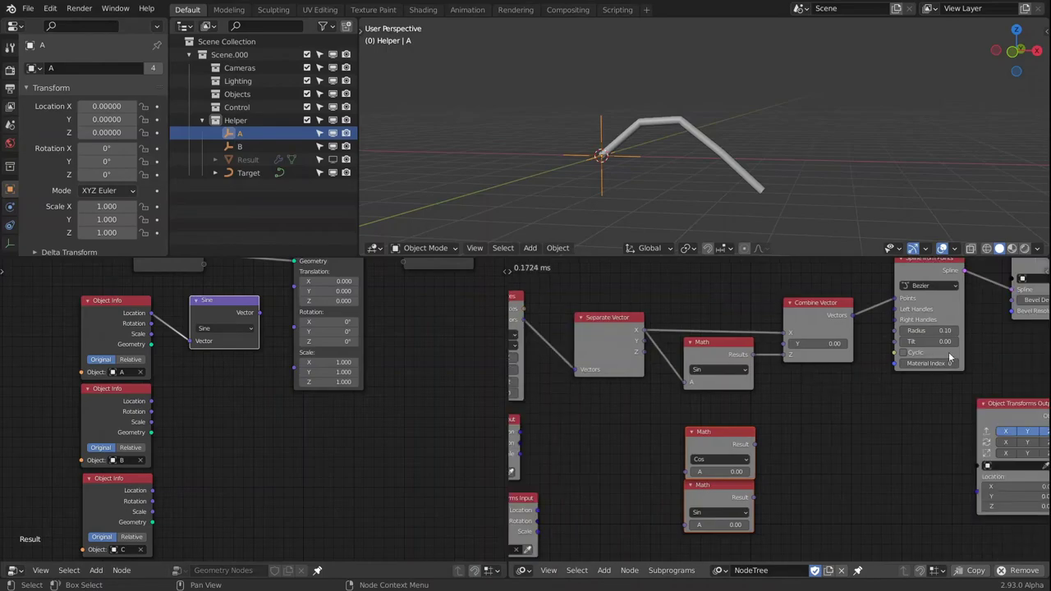
middle_drag(950, 357, 819, 406)
scroll(921, 345, up, 1)
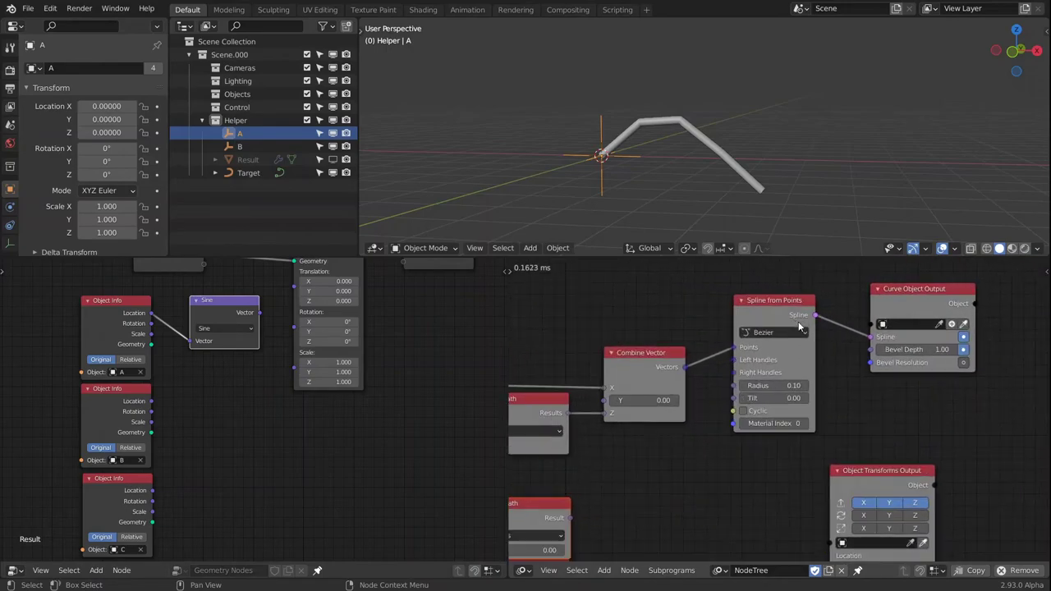
click(915, 325)
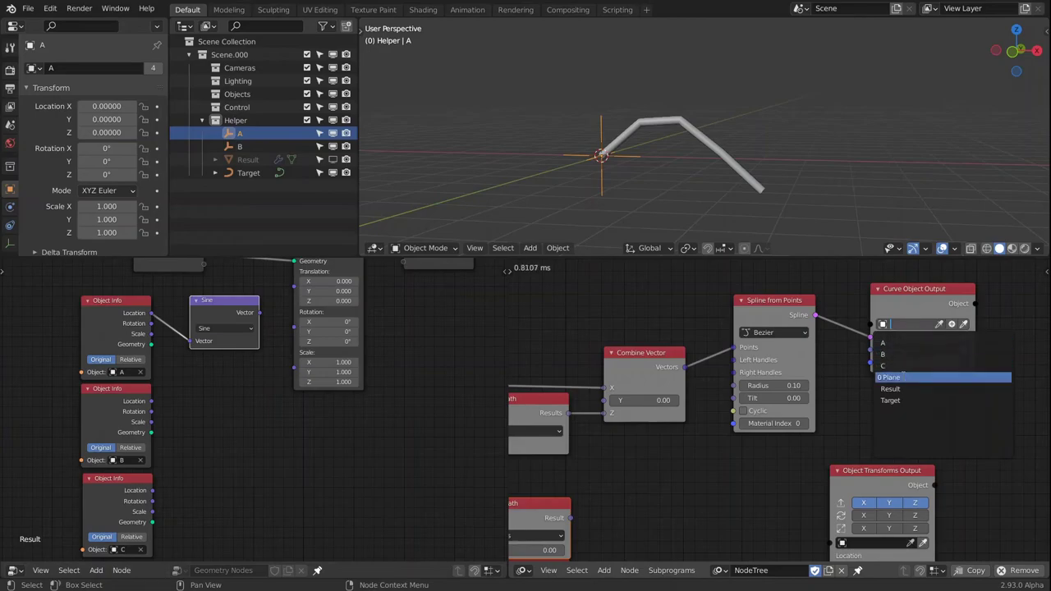
click(889, 399)
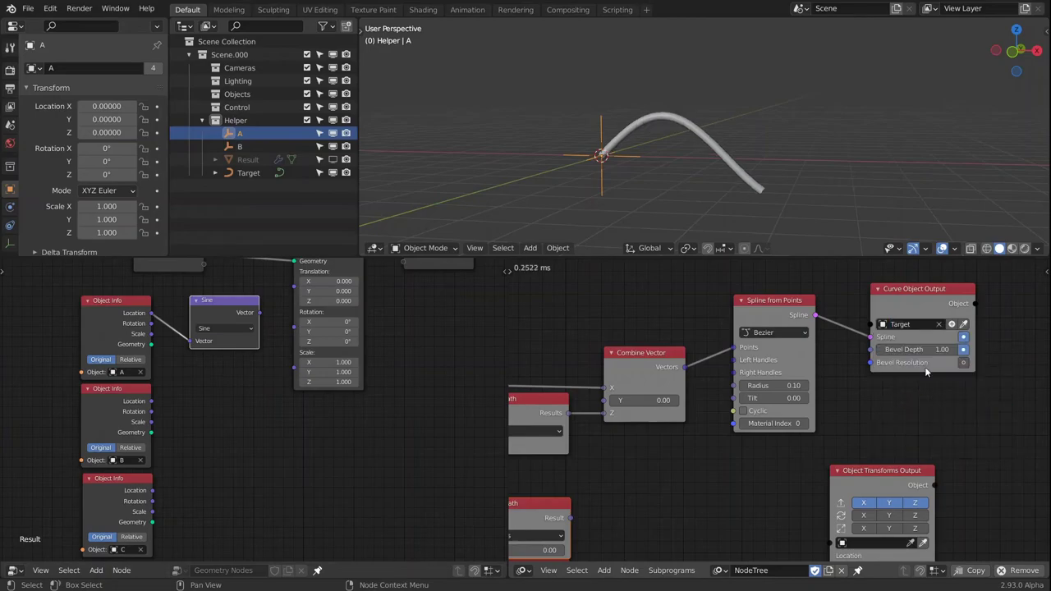
Set the Distribute Matrices node's Amount to 45
middle_drag(701, 122, 739, 187)
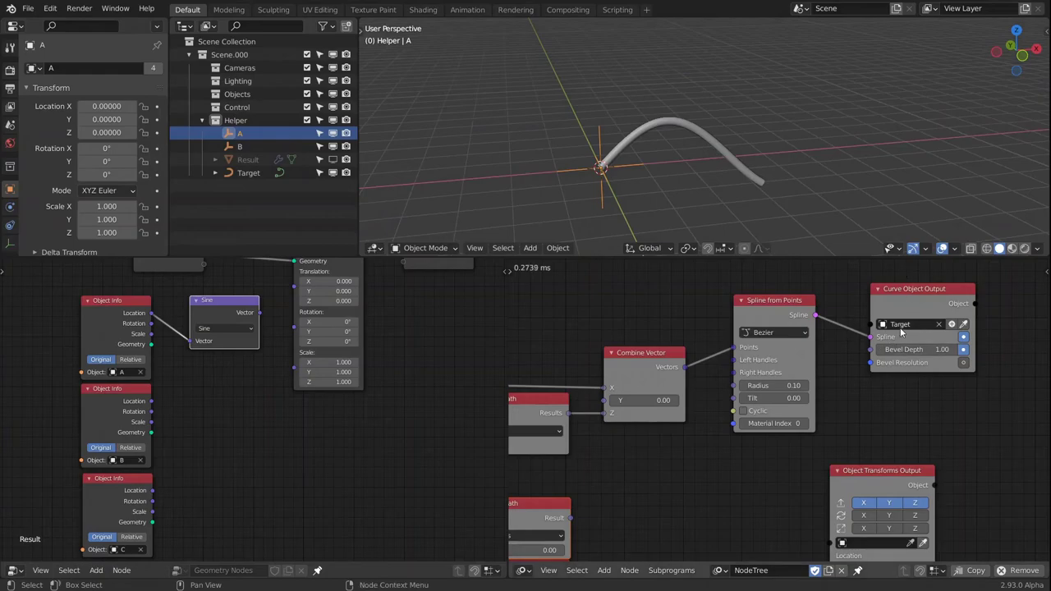
middle_drag(637, 148, 714, 153)
middle_drag(405, 412, 619, 422)
middle_drag(474, 444, 646, 416)
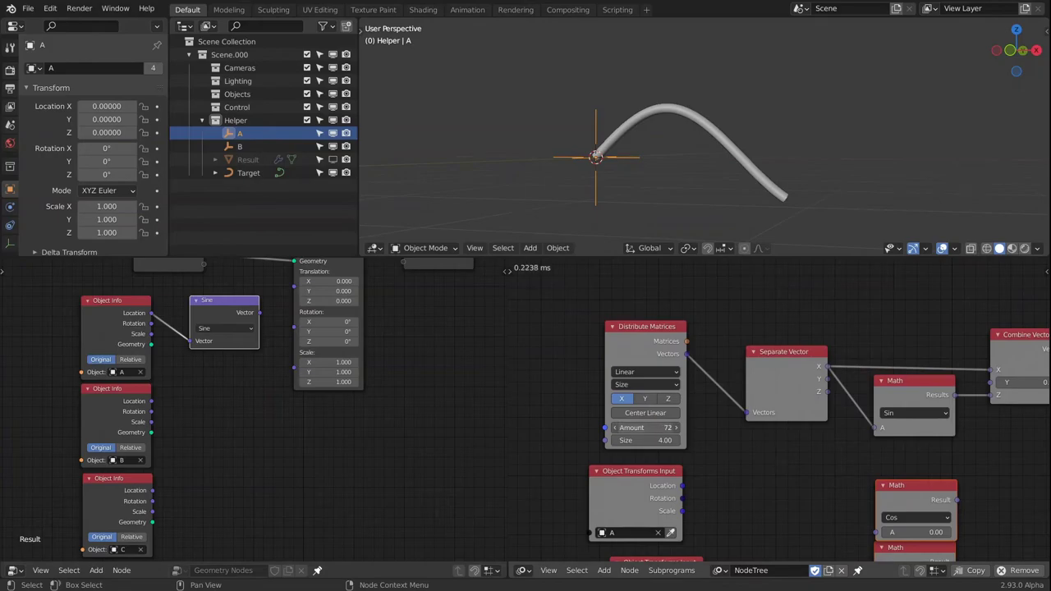
drag(656, 427, 771, 459)
mouse_move(752, 225)
middle_down()
mouse_move(693, 177)
mouse_move(740, 192)
mouse_move(740, 171)
mouse_move(714, 198)
mouse_move(753, 216)
middle_up()
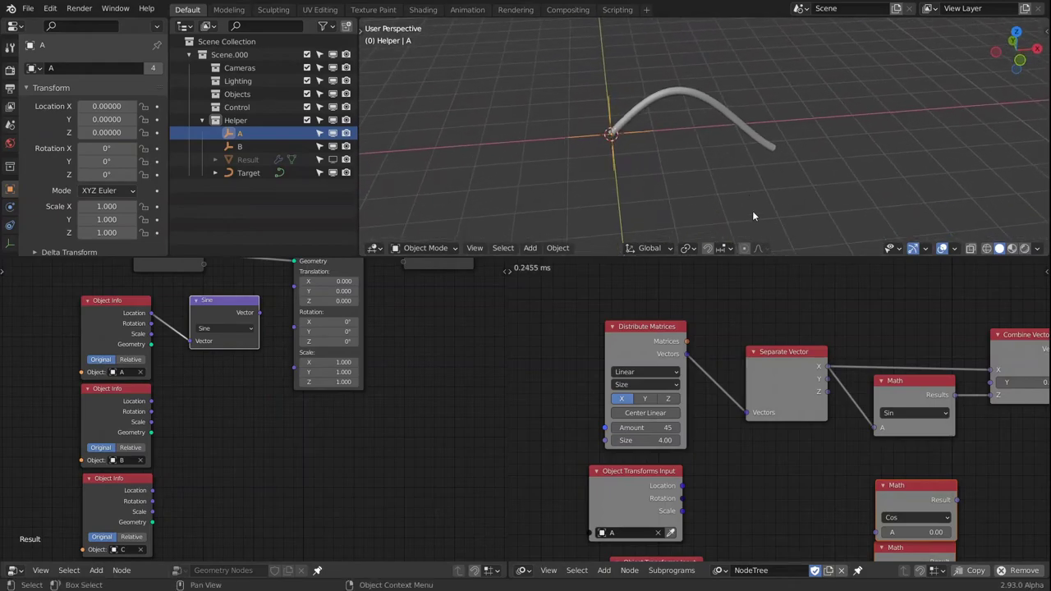
Set the Distribute Matrices node's Size to 2*pi
middle_drag(841, 452, 855, 354)
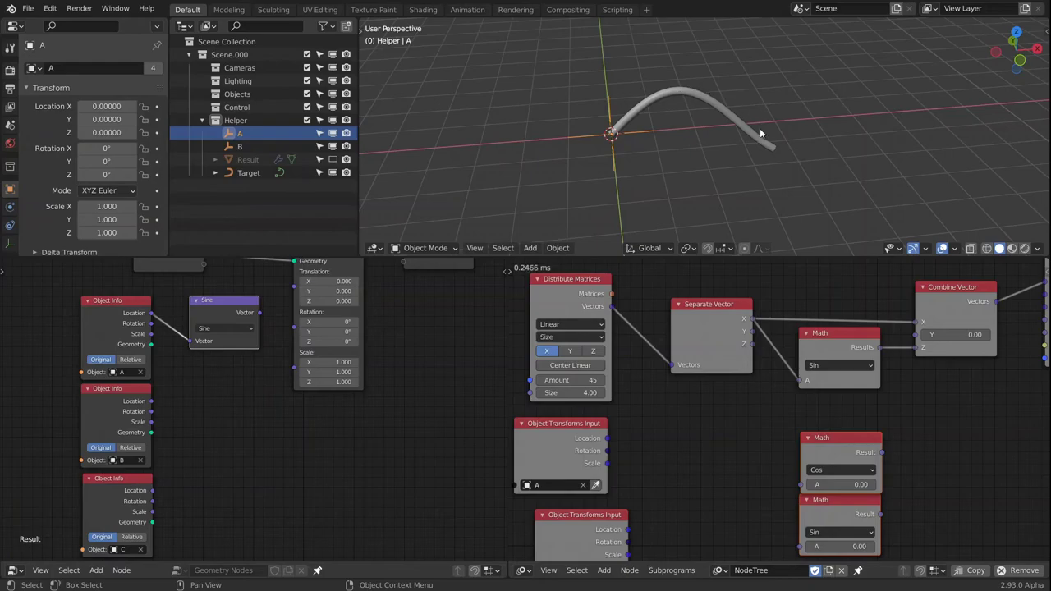
click(568, 390)
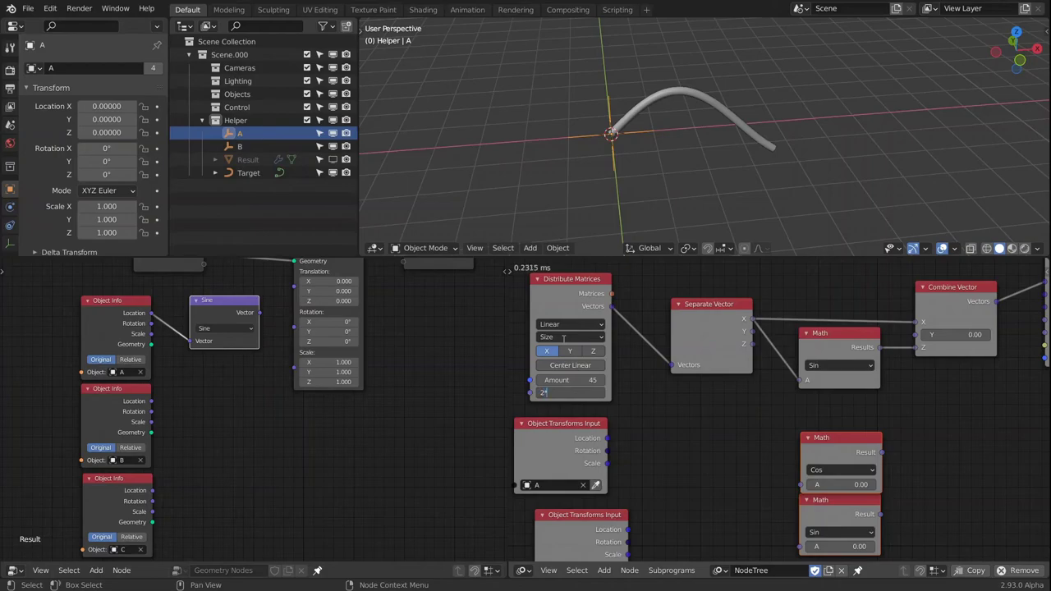
text(2*pi)
key(Return)
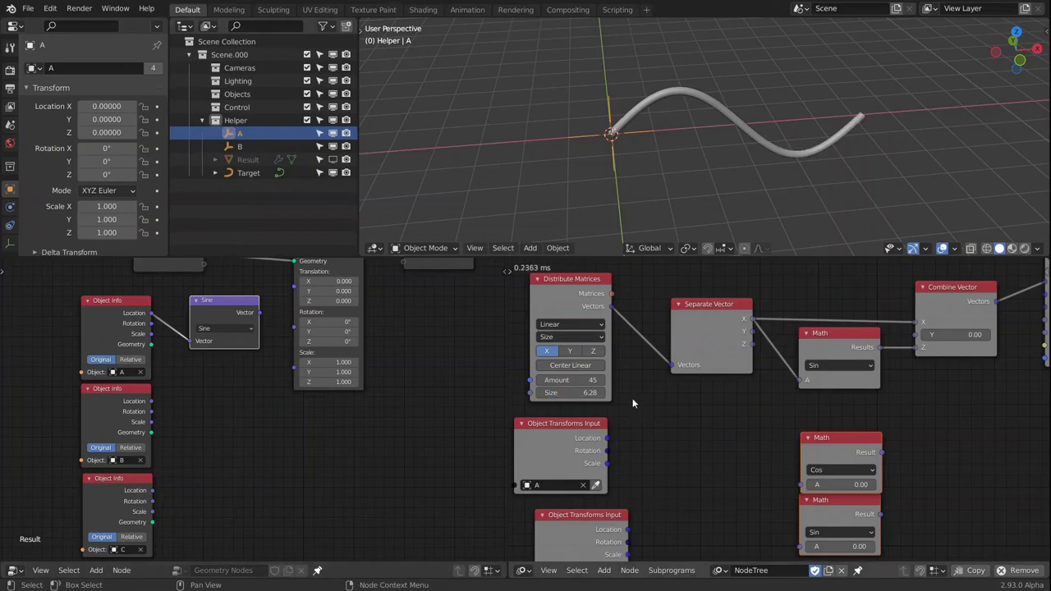
Switch the operation of the Math node feeding Combine Vector's Z to Cos
middle_drag(834, 167, 583, 132)
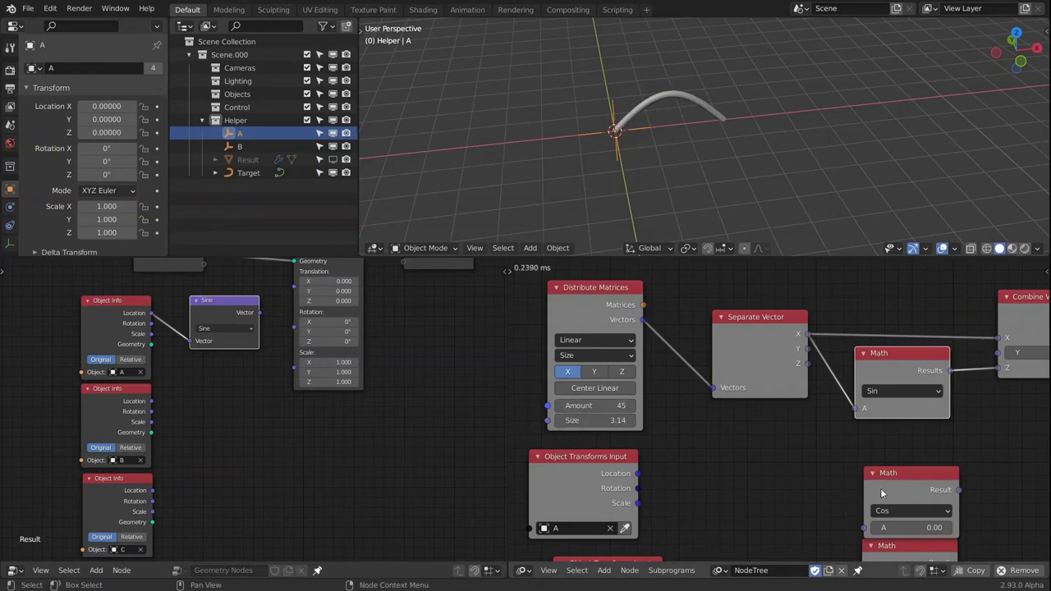
click(886, 384)
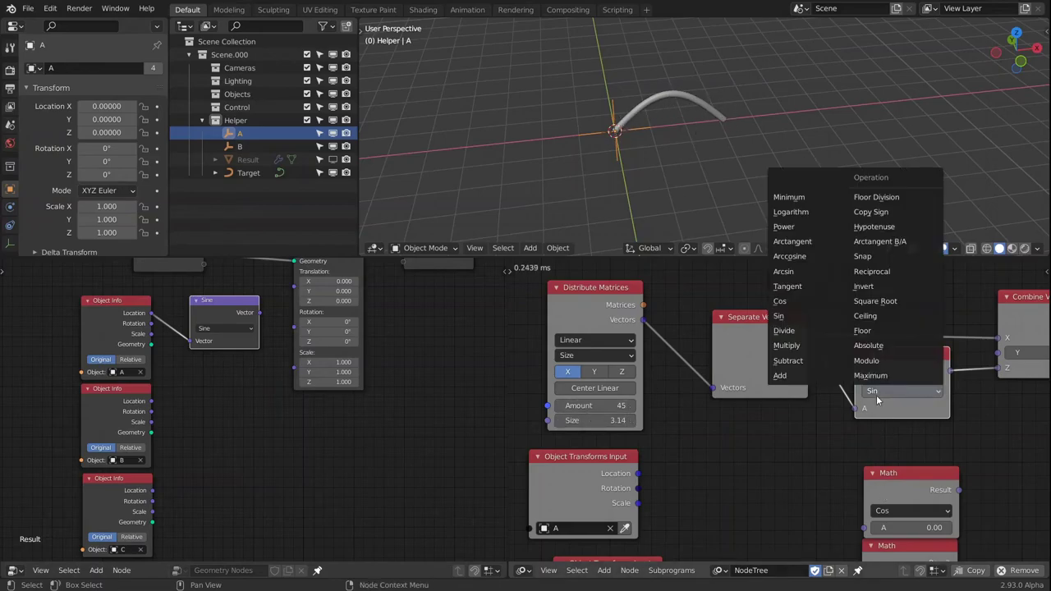
click(800, 302)
middle_drag(711, 193, 701, 149)
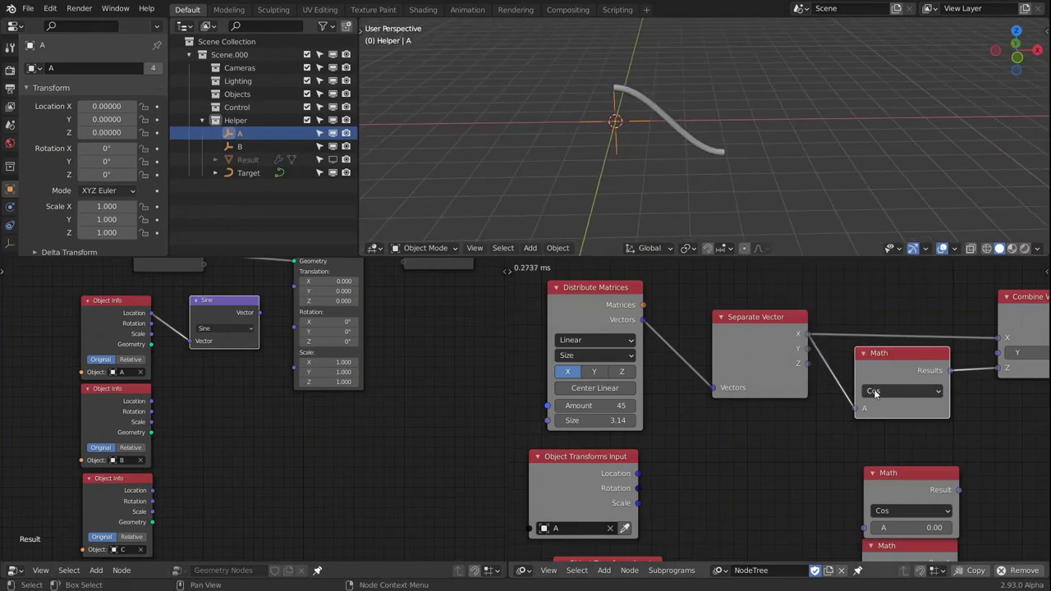
Set the Distribute Matrices node's Size to tau for a full period of the cosine curve
click(617, 420)
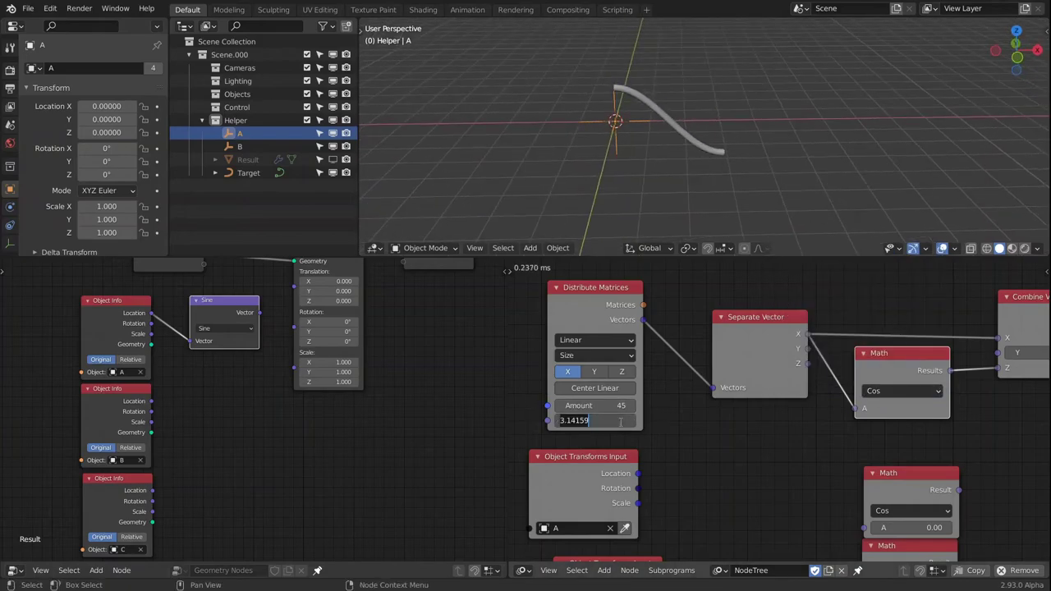
text(tou)
key(Return)
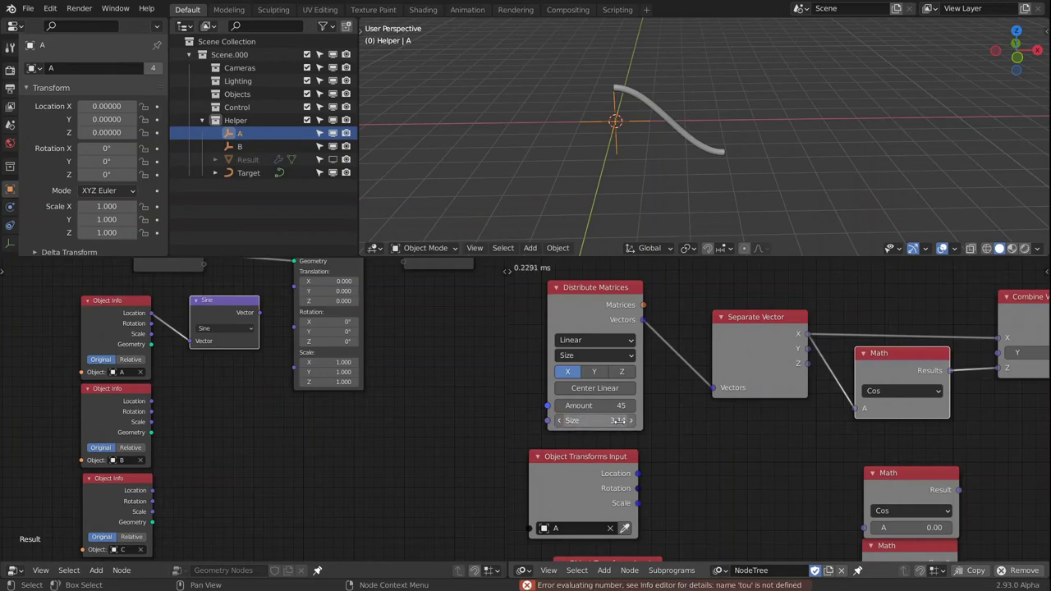
click(618, 421)
text(tau)
key(Return)
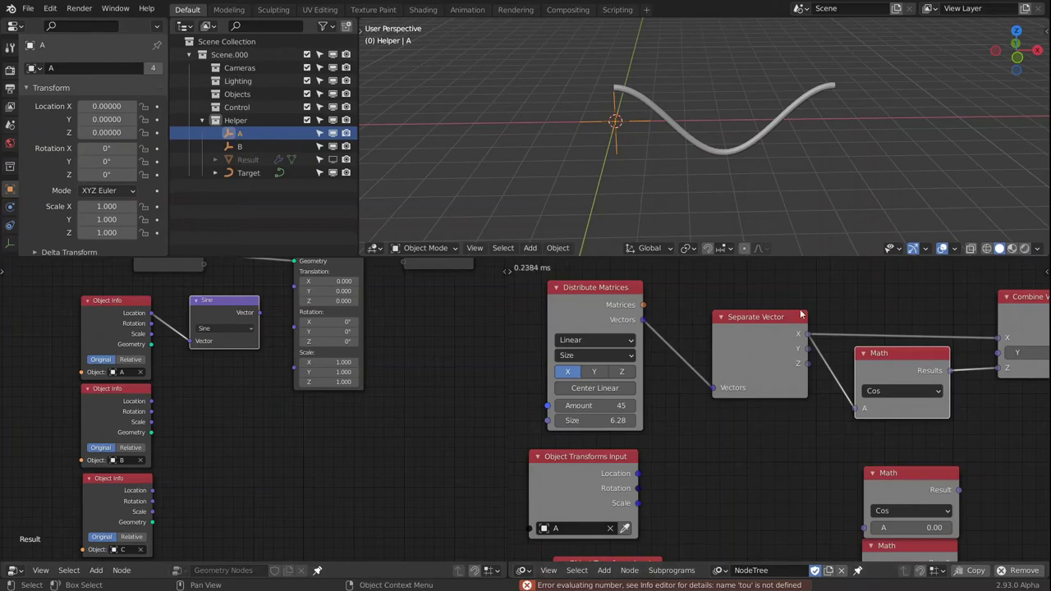
Clear the object selection in the 3D viewport while examining the cosine curve
middle_drag(774, 160, 613, 88)
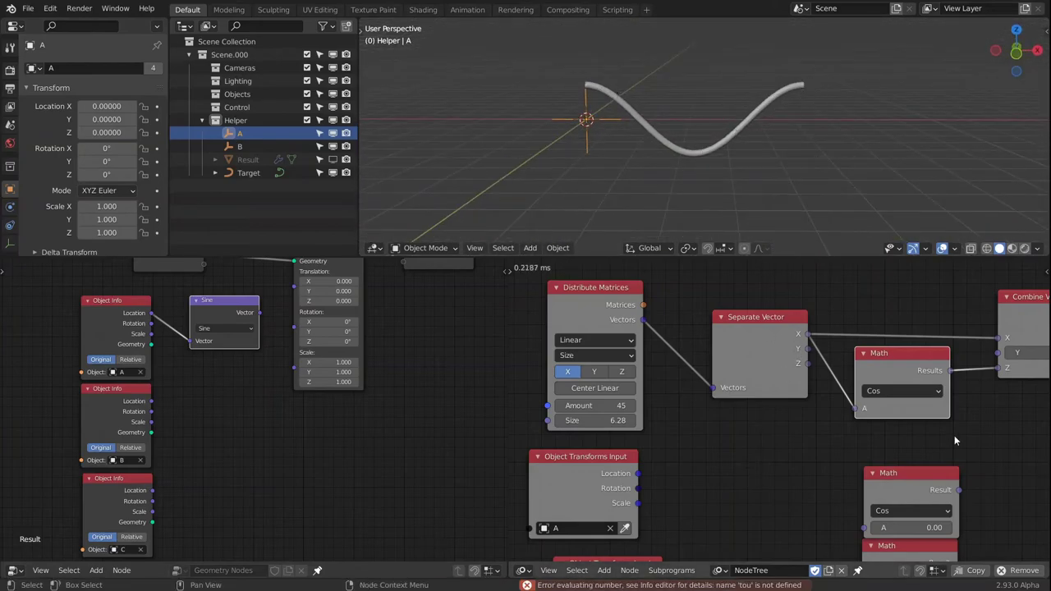
middle_drag(593, 85, 590, 101)
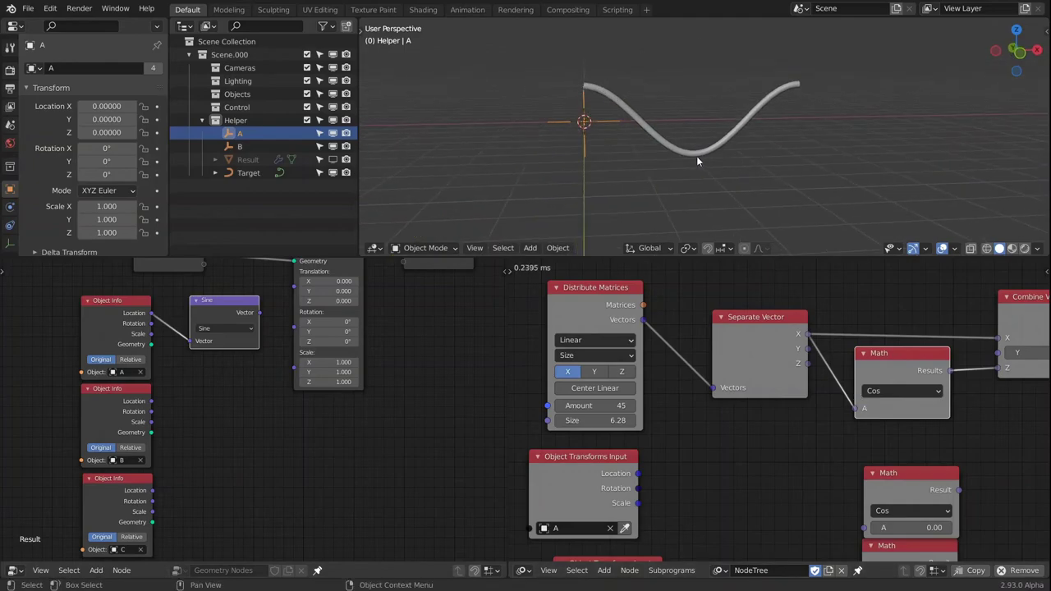
drag(790, 64, 813, 98)
click(801, 152)
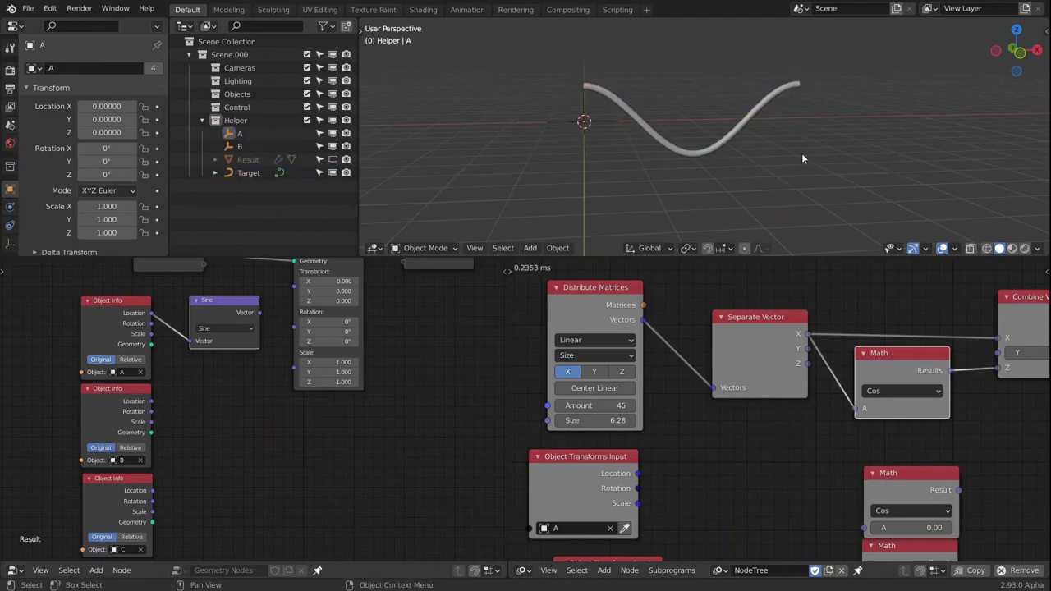
Switch the operation of the Math node feeding Combine Vector's Z to Sin and inspect the sine curve
click(902, 391)
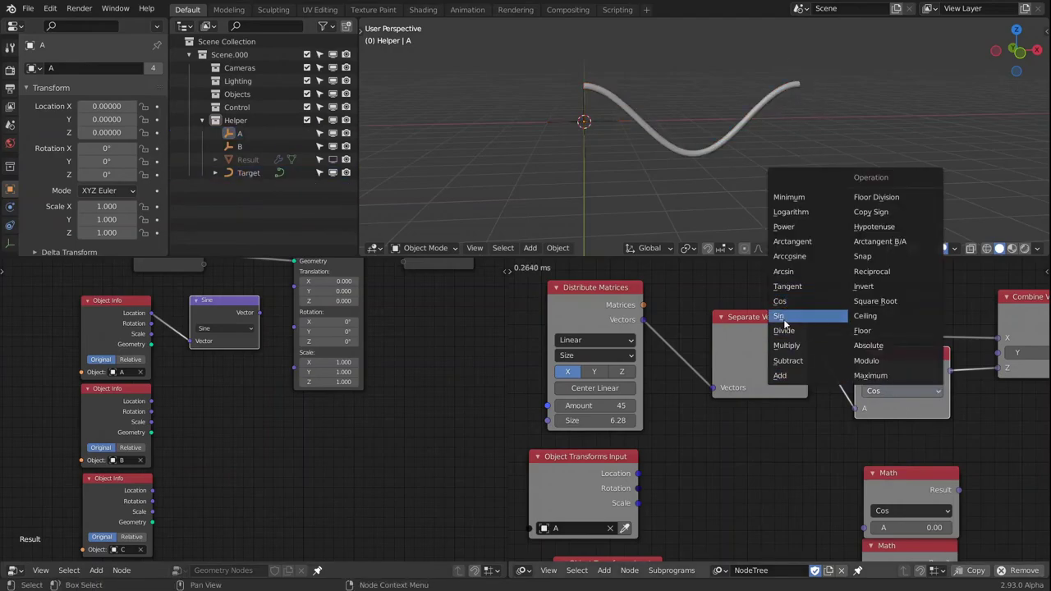
click(785, 317)
middle_drag(644, 103, 663, 144)
Switch the operation of the Math node feeding Combine Vector's Z to Tangent and inspect the tangent curve
click(889, 392)
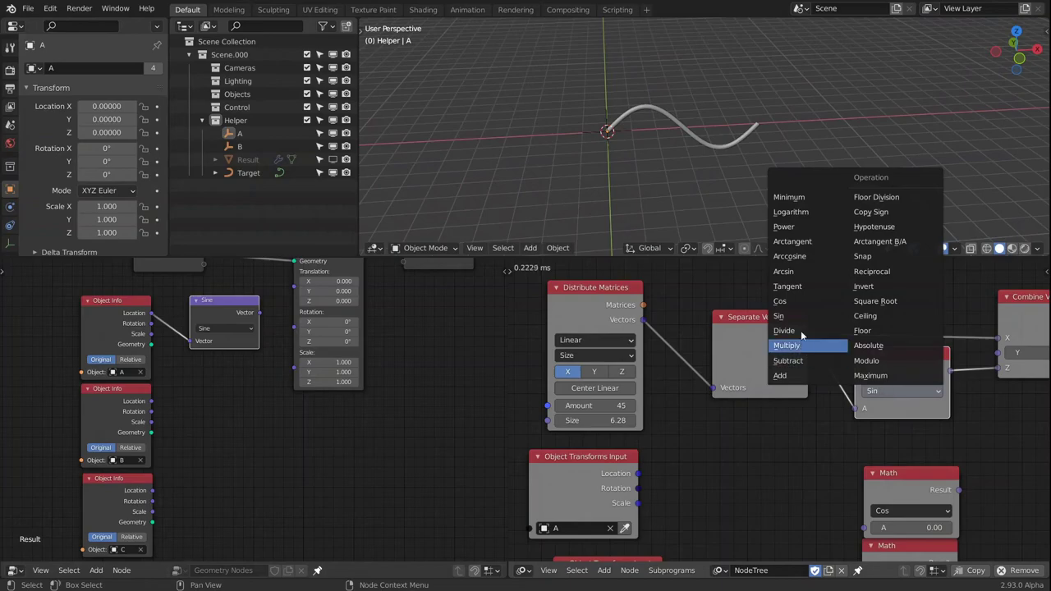
click(788, 286)
middle_drag(760, 108, 690, 108)
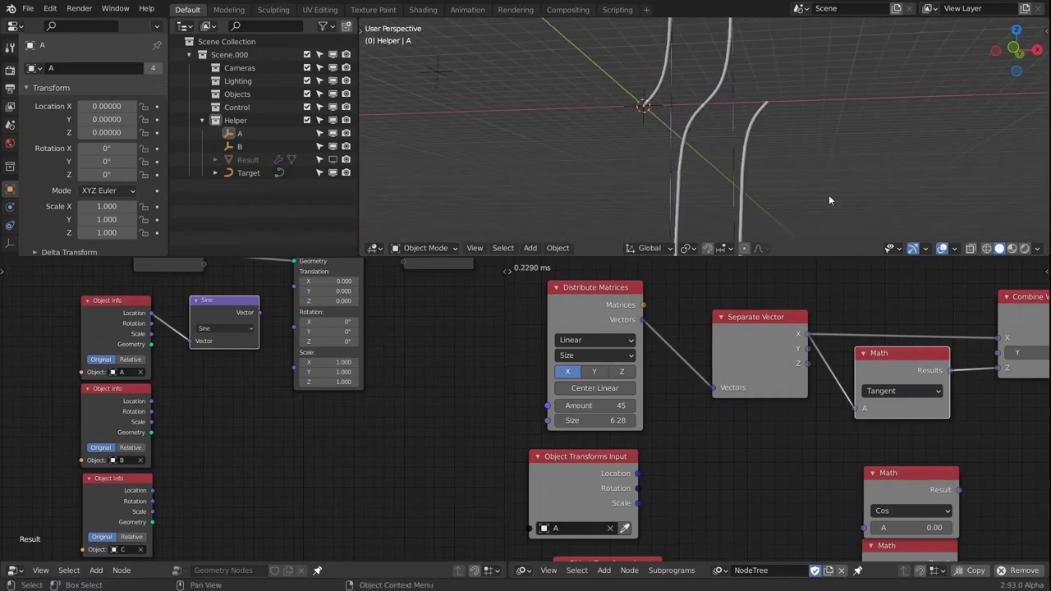
Set the Math node feeding Combine Vector's Z back to Cos and inspect the cosine curve from several angles
click(882, 390)
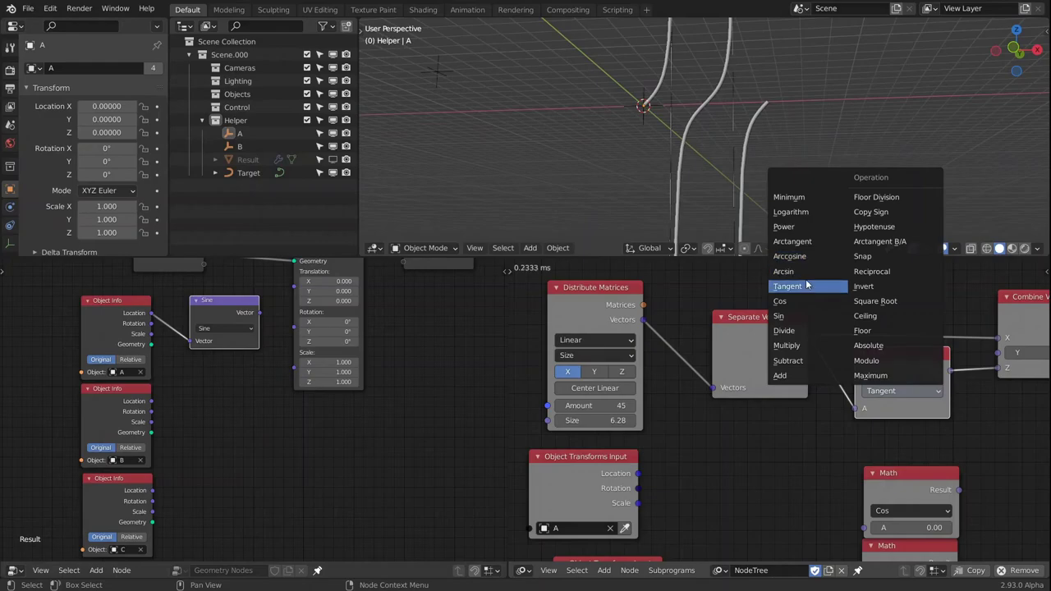
click(784, 300)
middle_drag(783, 400, 694, 427)
scroll(694, 437, down, 2)
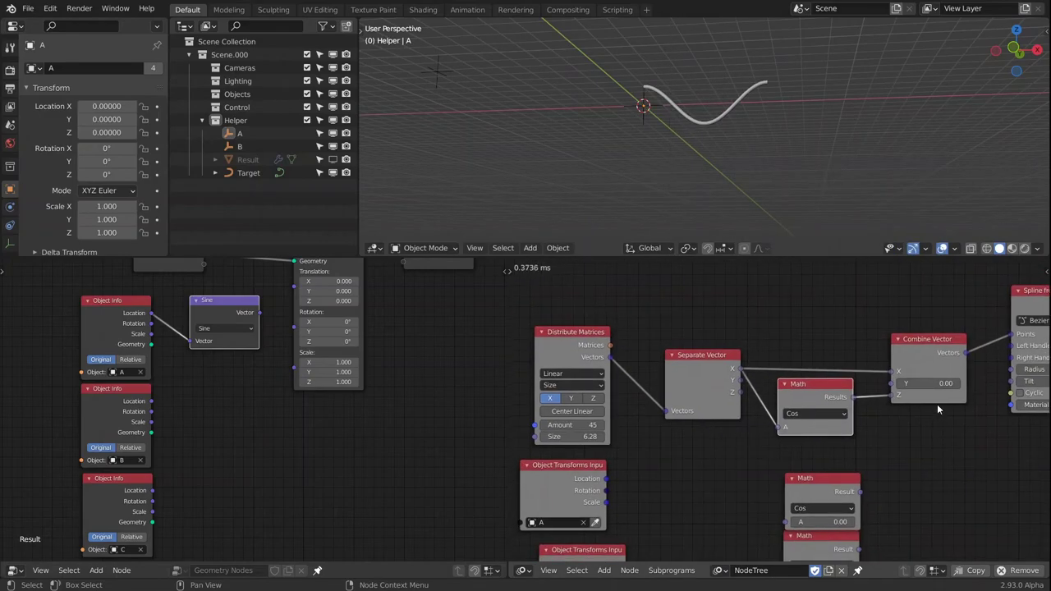
middle_drag(938, 408, 864, 429)
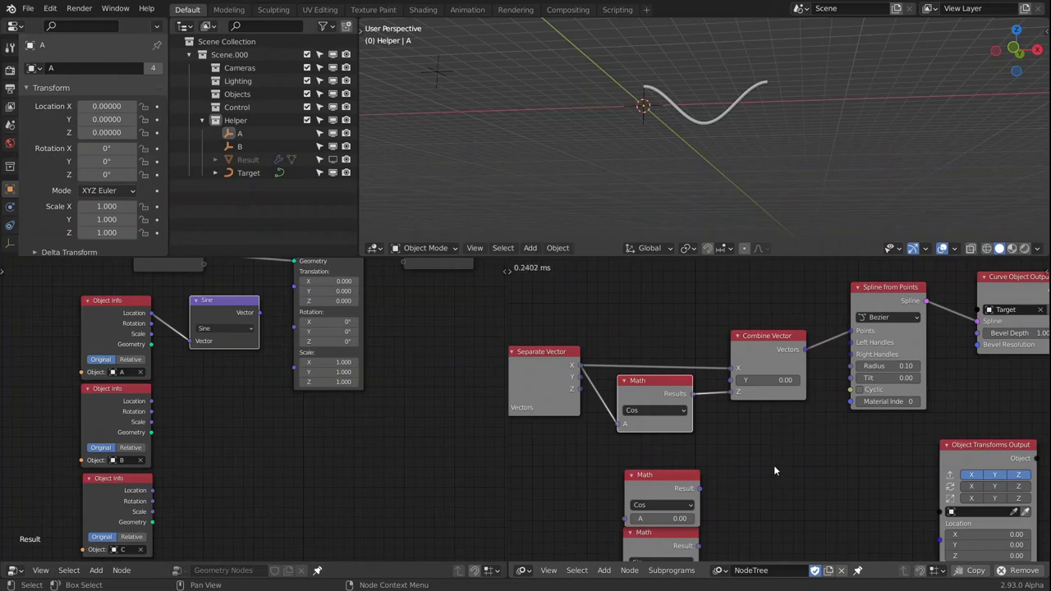
middle_drag(684, 93, 705, 87)
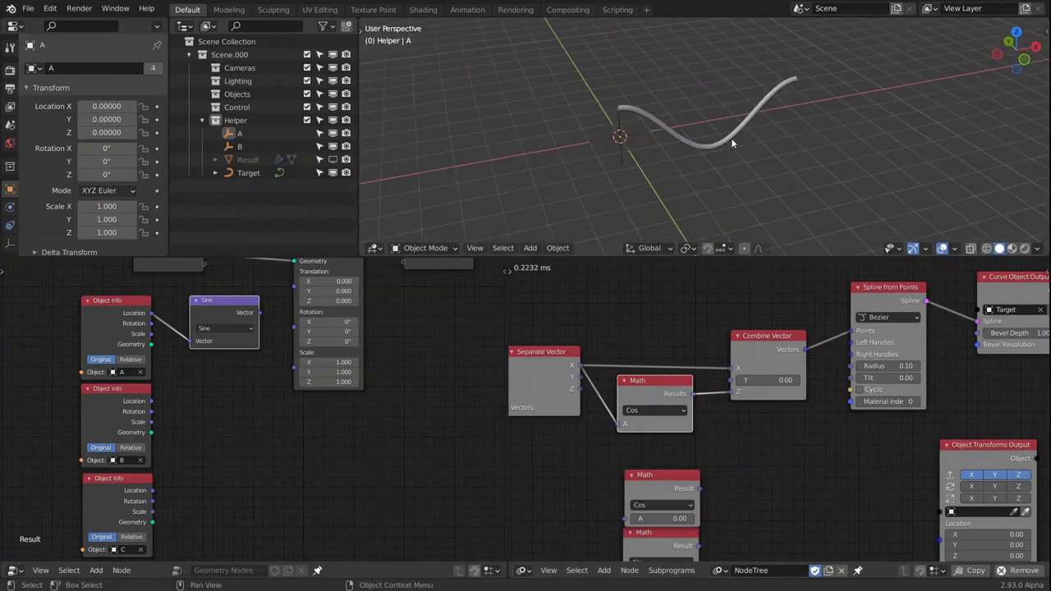
click(727, 136)
middle_drag(719, 173, 753, 163)
key(b)
click(760, 197)
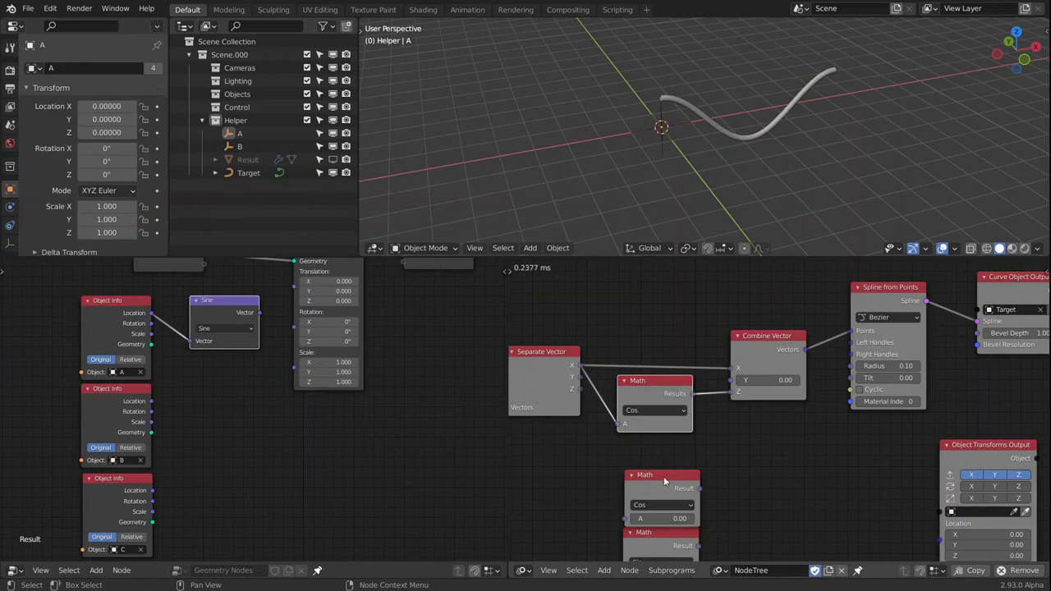
Insert the spare Sin Math node into the link between Separate Vector's X and Combine Vector's X, and align the Cos node beneath it
middle_drag(701, 505, 733, 455)
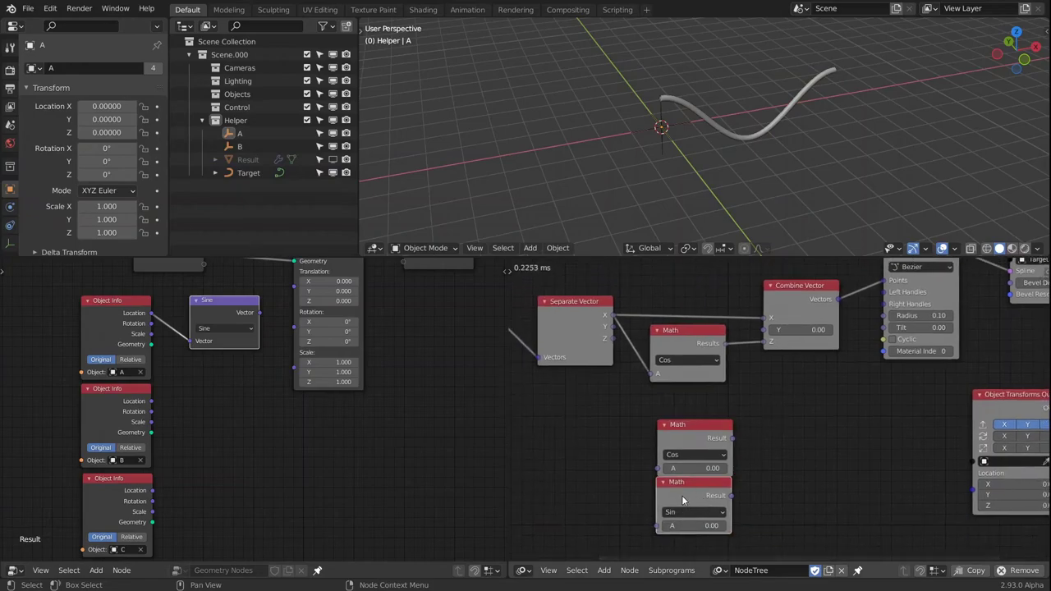
drag(681, 500, 681, 291)
middle_drag(740, 161, 667, 148)
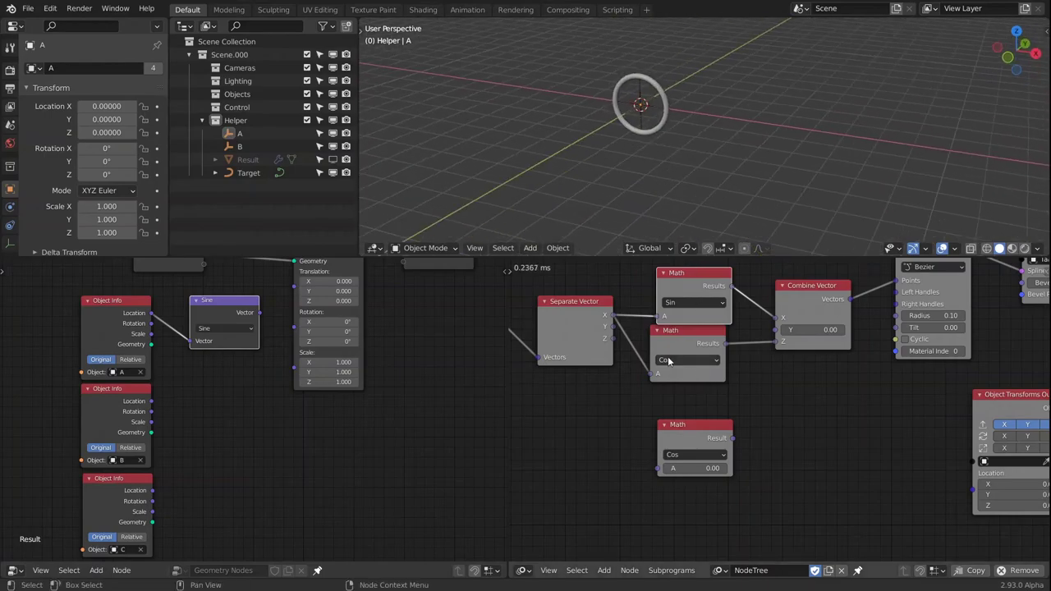
drag(668, 361, 677, 364)
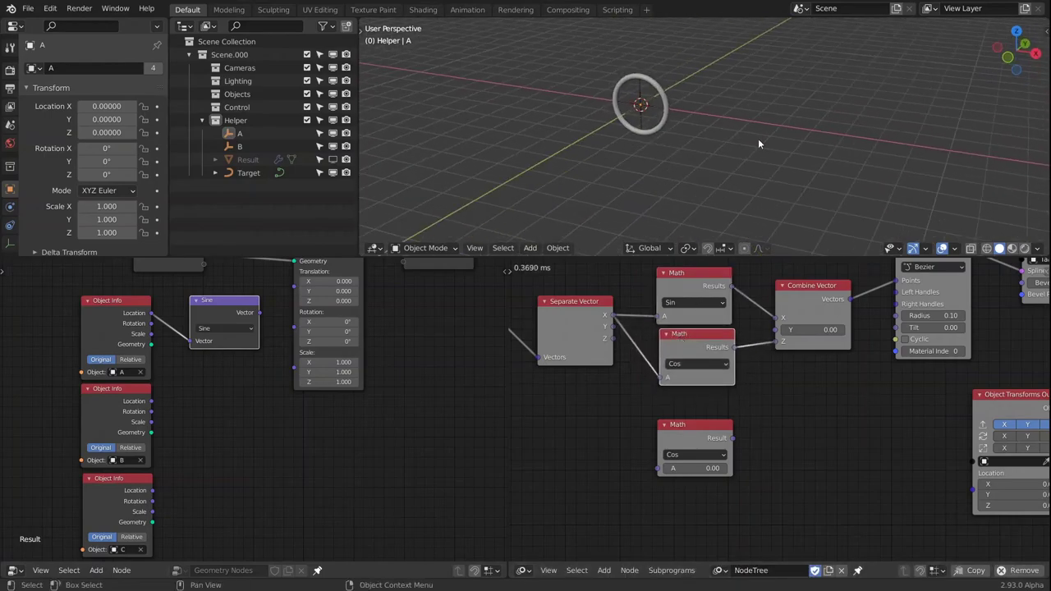
middle_drag(758, 144, 722, 158)
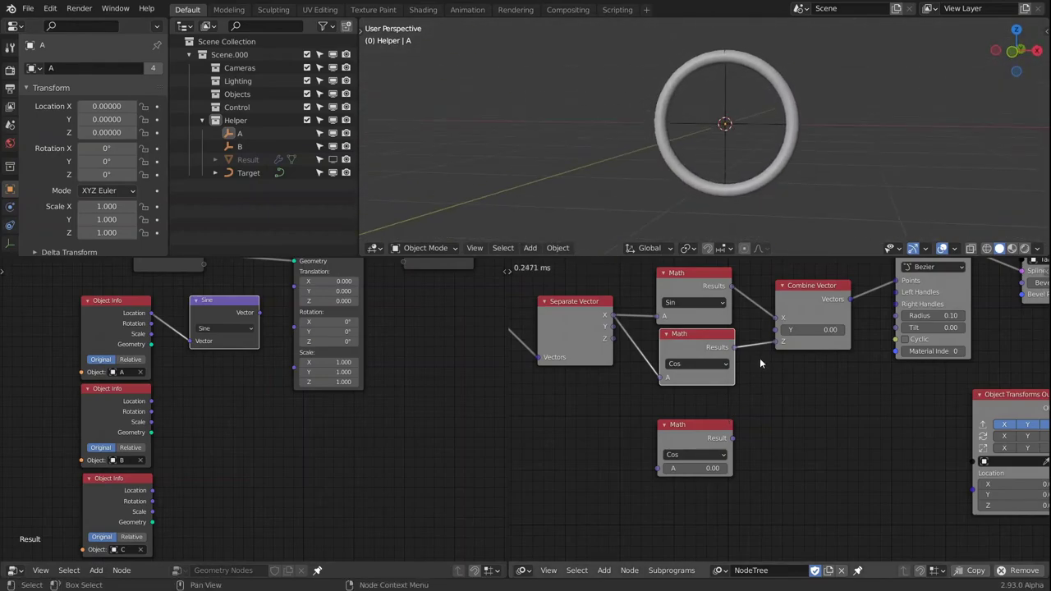
Reroute the Cos Math node's Results from Combine Vector's Z to its Y input so the circle lies flat
drag(732, 348, 782, 329)
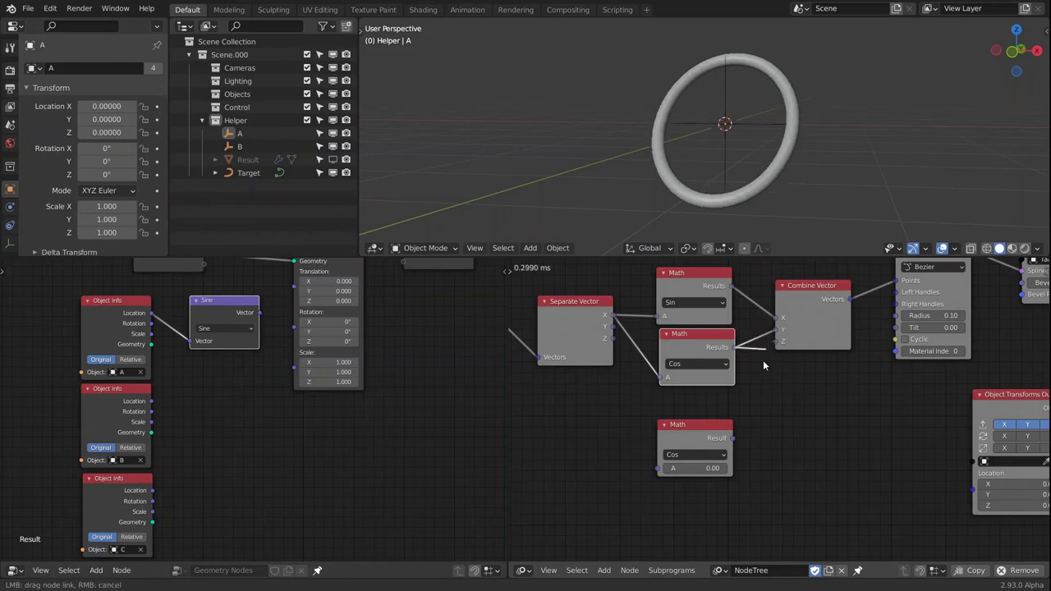
ctrl+right_drag(763, 360, 763, 332)
middle_drag(768, 133, 714, 150)
Examine the circle and its node chain from Distribute Matrices through Separate Vector and the Sin and Cos nodes to Combine Vector
middle_drag(752, 327, 707, 372)
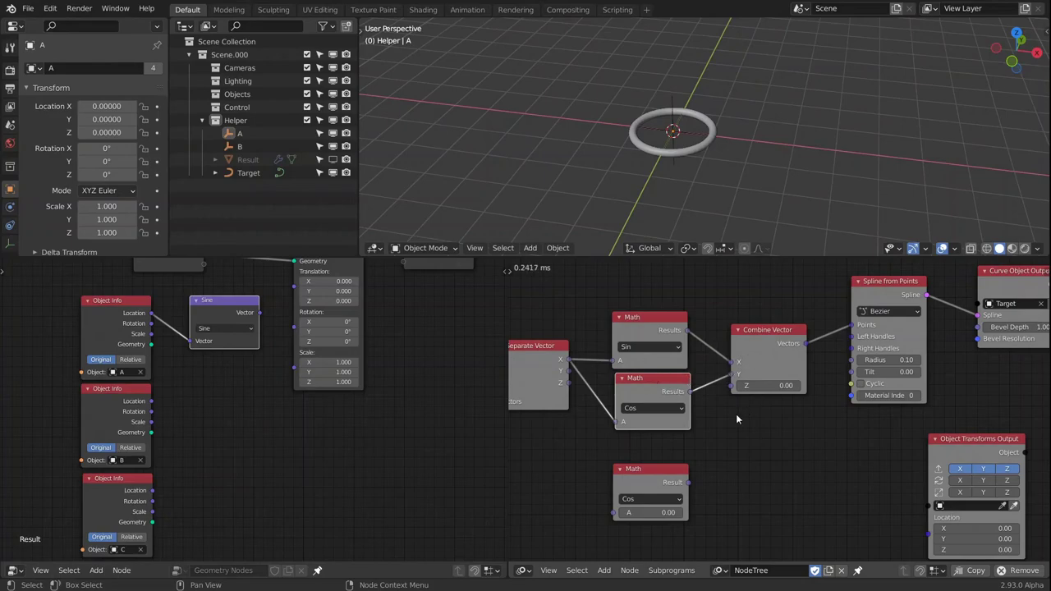
middle_drag(735, 419, 833, 419)
middle_drag(693, 379, 767, 379)
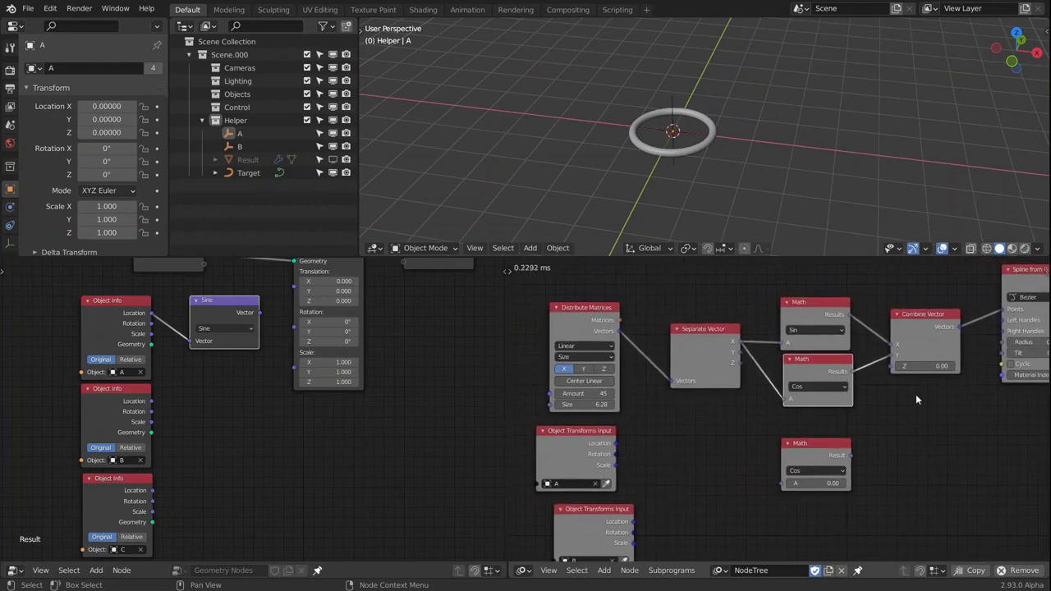
middle_drag(916, 394, 751, 393)
scroll(720, 136, up, 2)
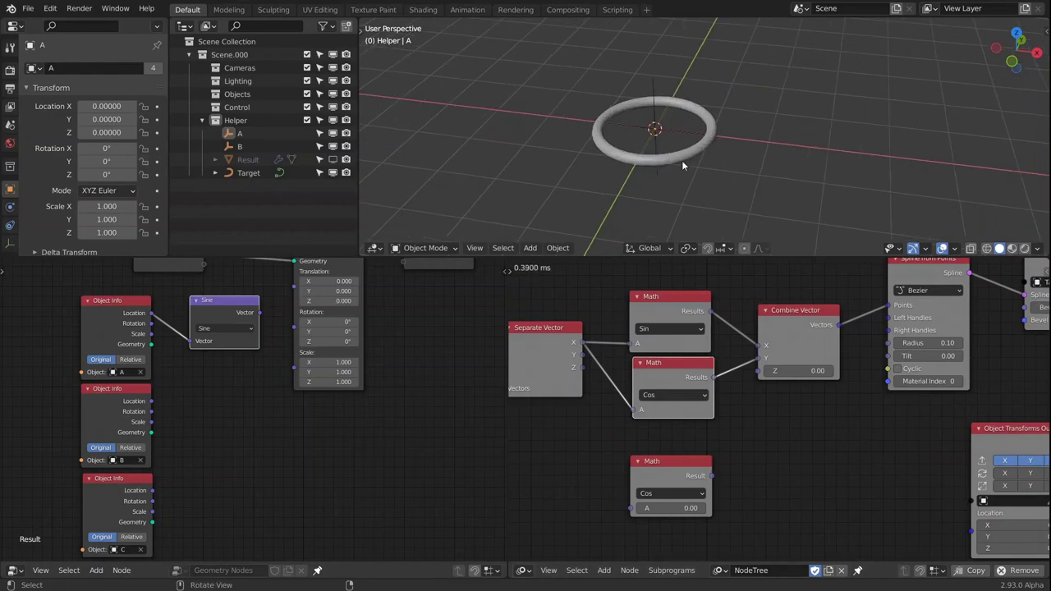
middle_drag(682, 165, 644, 161)
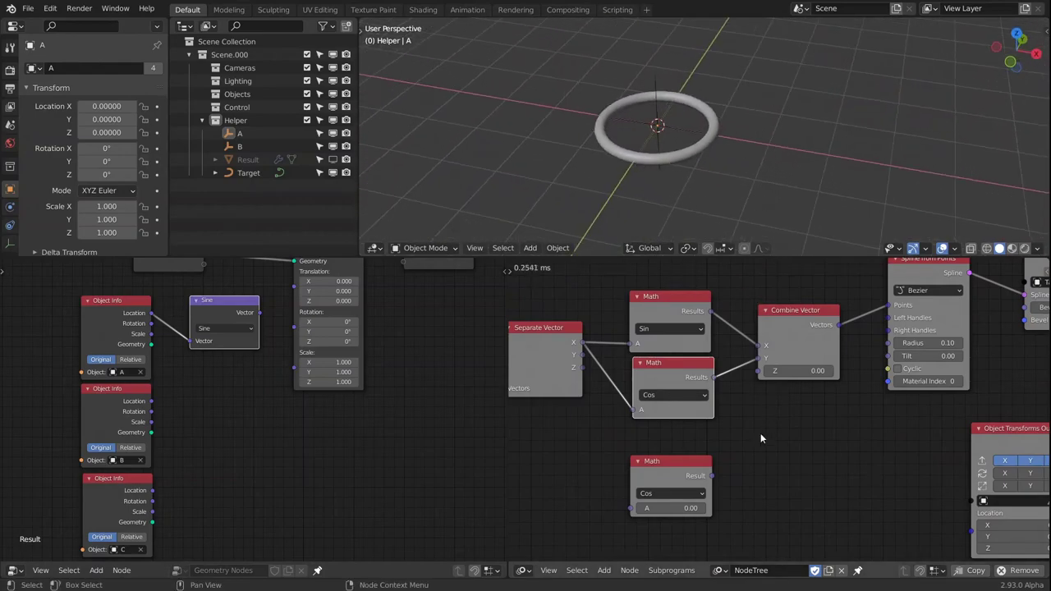
ctrl+scroll(761, 432, left, 4)
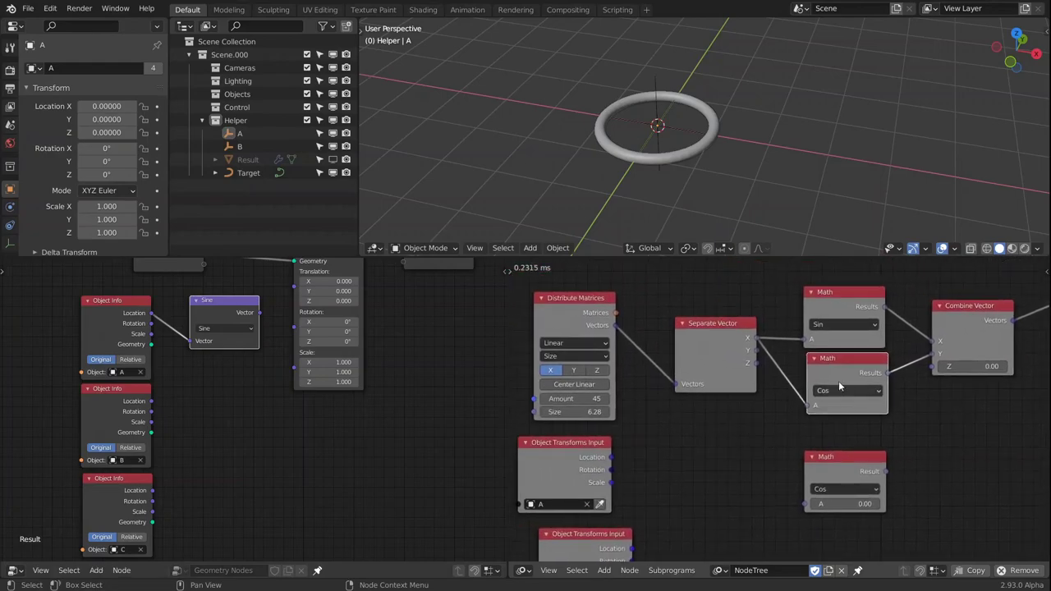
drag(755, 340, 808, 338)
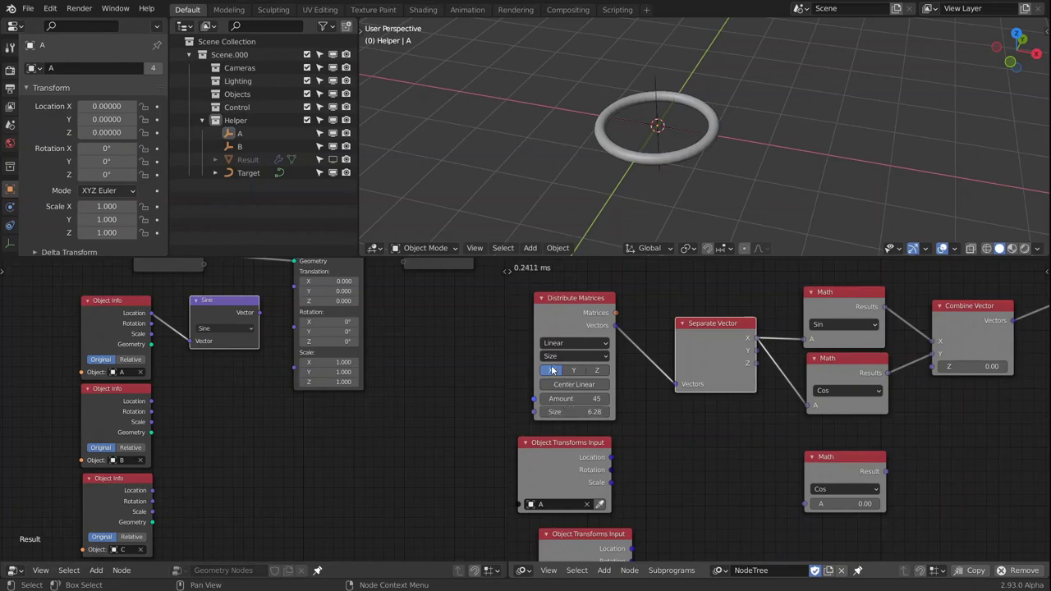
drag(572, 303, 569, 301)
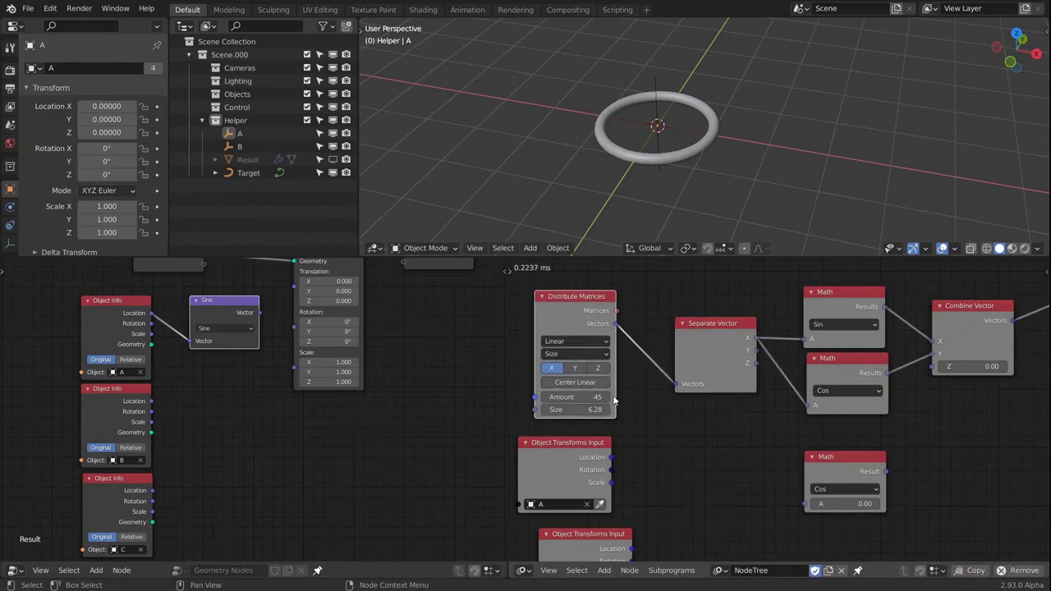
Add a 3D Viewer node above Separate Vector and feed its Data input from Distribute Matrices' Vectors output
middle_drag(688, 301, 668, 364)
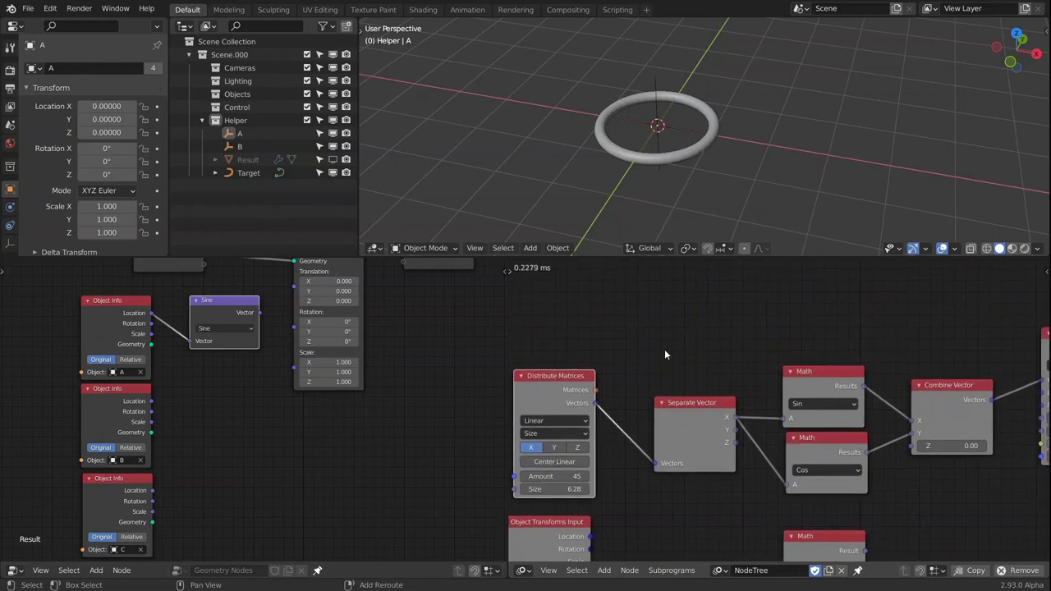
key(shift+a)
mouse_move(612, 553)
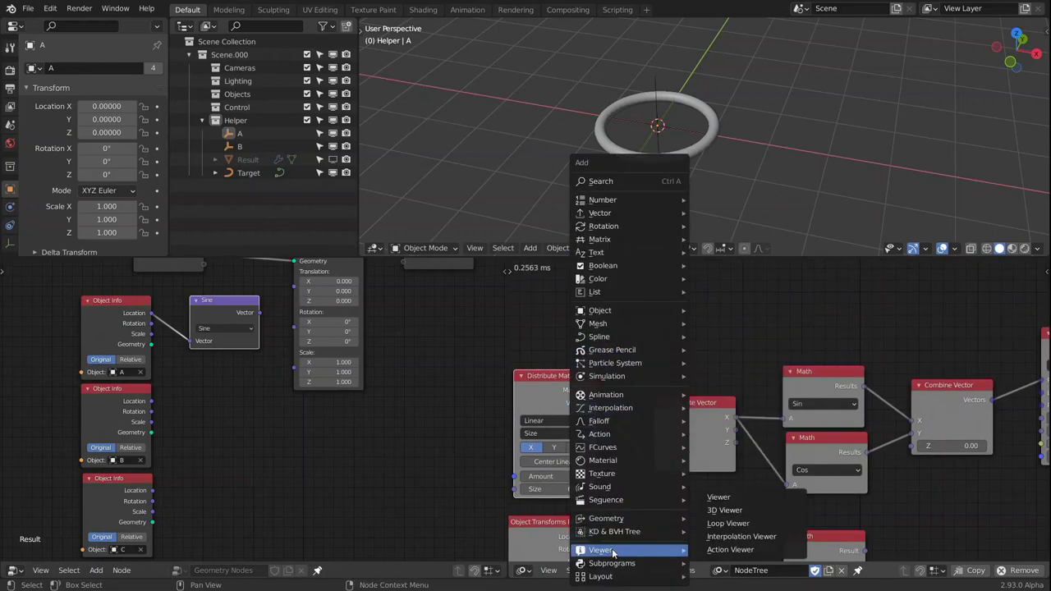
click(715, 511)
click(694, 320)
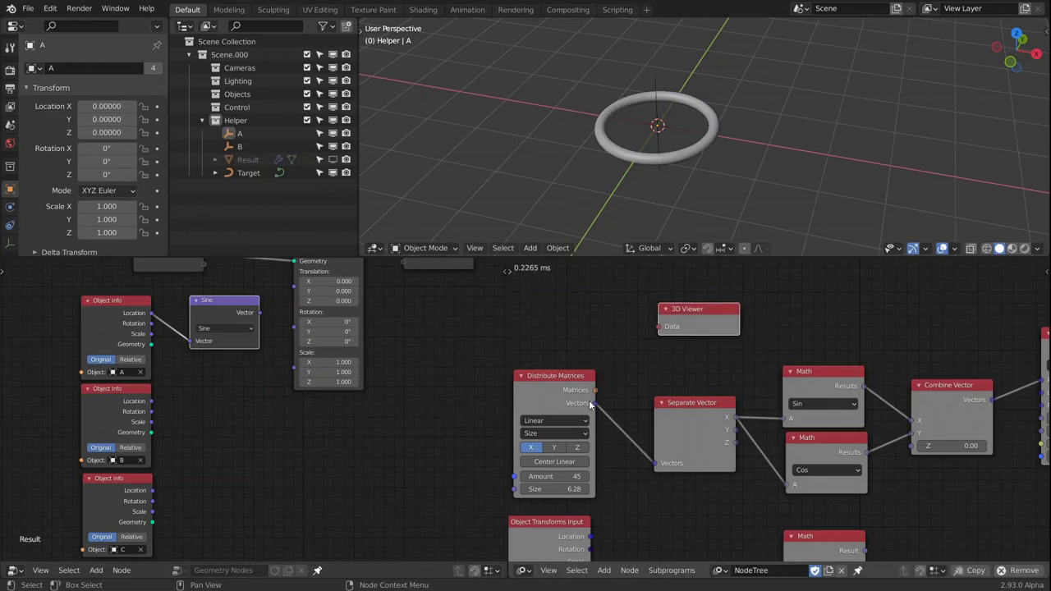
drag(595, 403, 636, 366)
drag(657, 333, 657, 328)
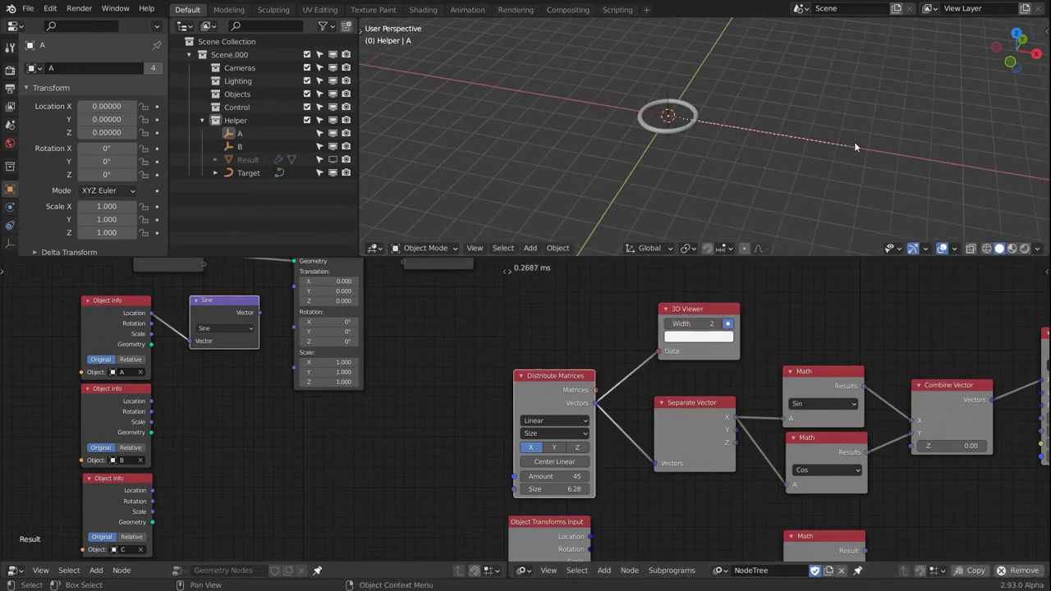
Reposition the 3D Viewer above the Sin Math node and tighten the layout of the Sin, Cos and Combine Vector nodes
middle_drag(740, 383, 636, 401)
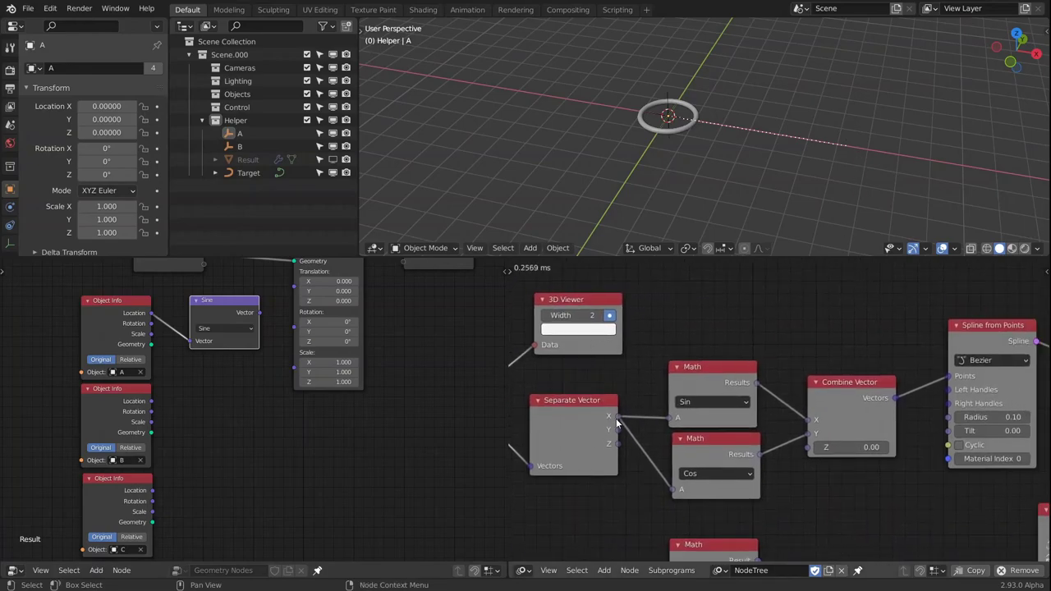
drag(605, 307, 734, 298)
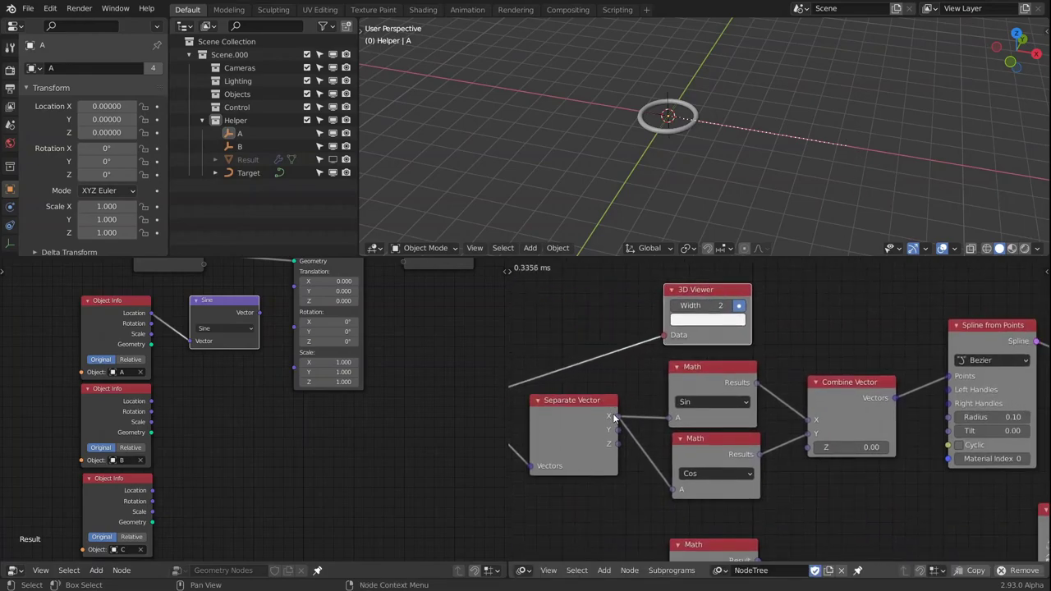
drag(616, 417, 677, 416)
drag(710, 377, 712, 376)
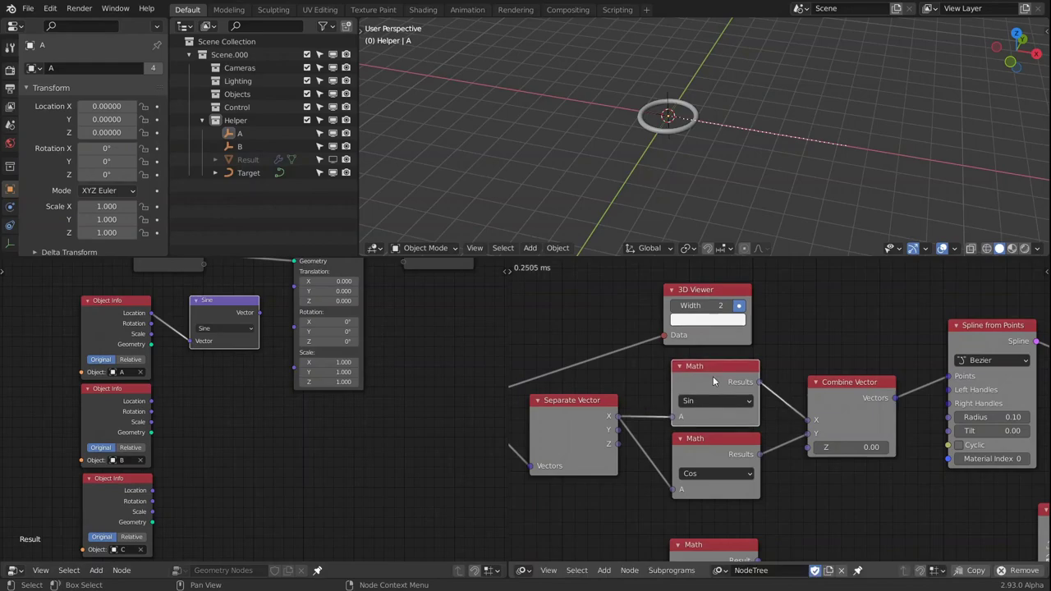
click(709, 458)
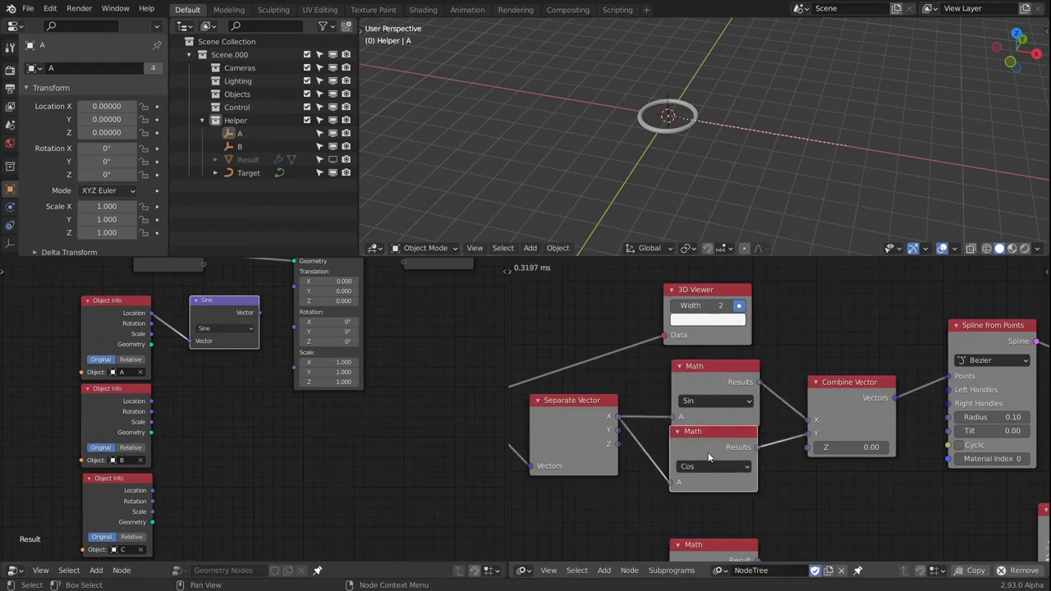
middle_drag(841, 398, 754, 383)
drag(762, 378, 762, 363)
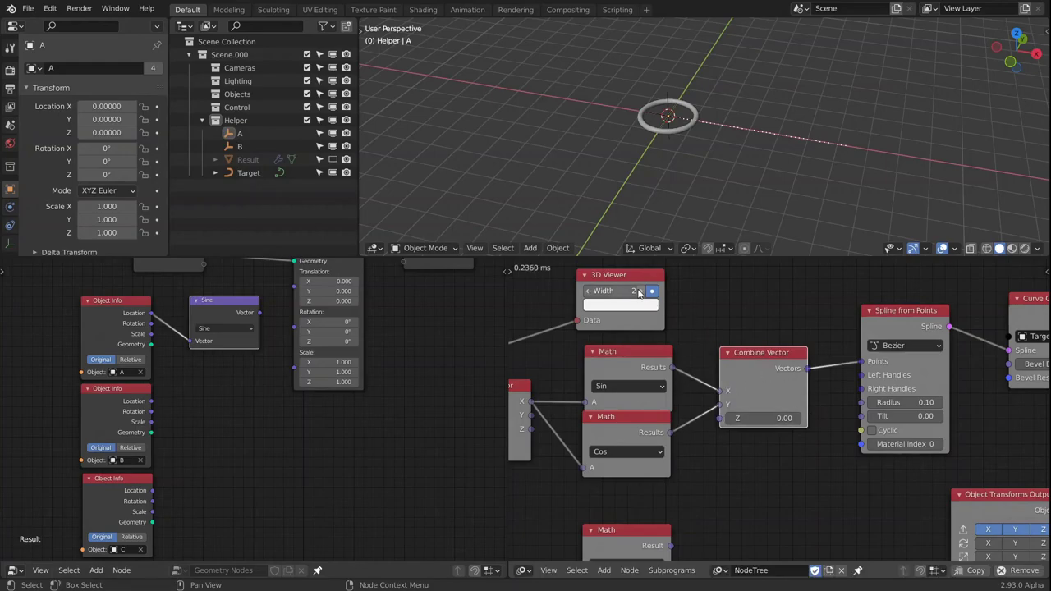
drag(653, 271, 775, 278)
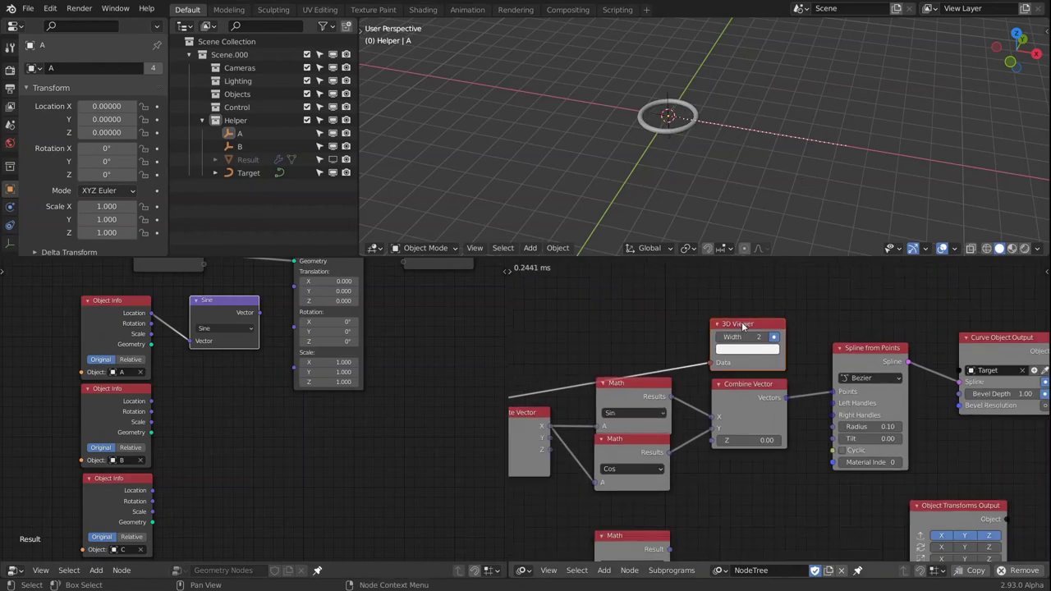
drag(743, 317, 619, 297)
Set the Distribute Matrices node's Size to pi and inspect the resulting half circle in the 3D viewport
scroll(619, 297, down, 1)
middle_drag(557, 398, 869, 352)
scroll(675, 426, up, 3)
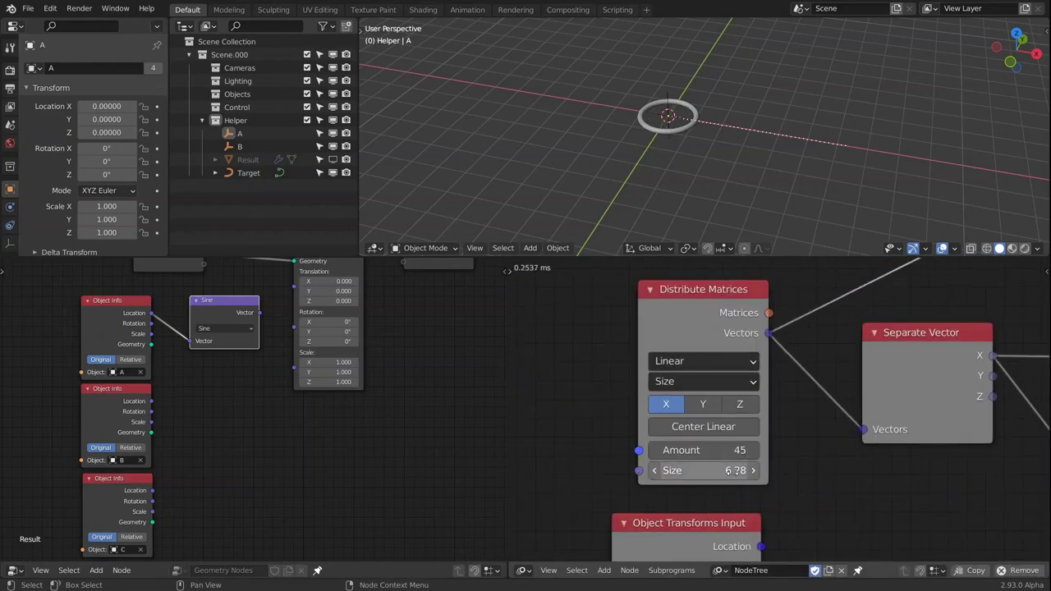
click(706, 466)
text(p)
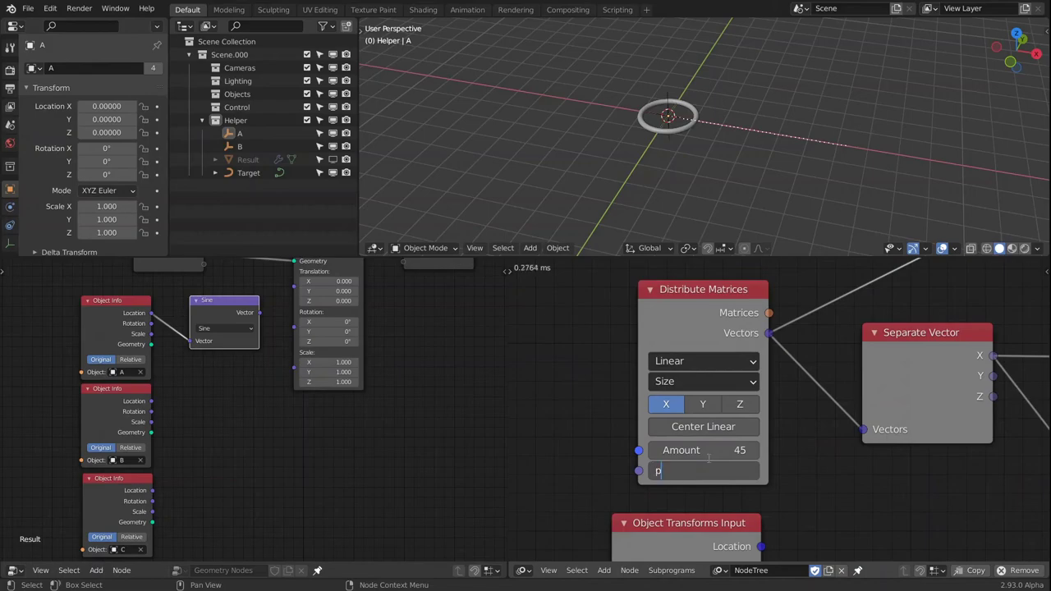
text(i)
key(Return)
middle_drag(677, 107, 692, 204)
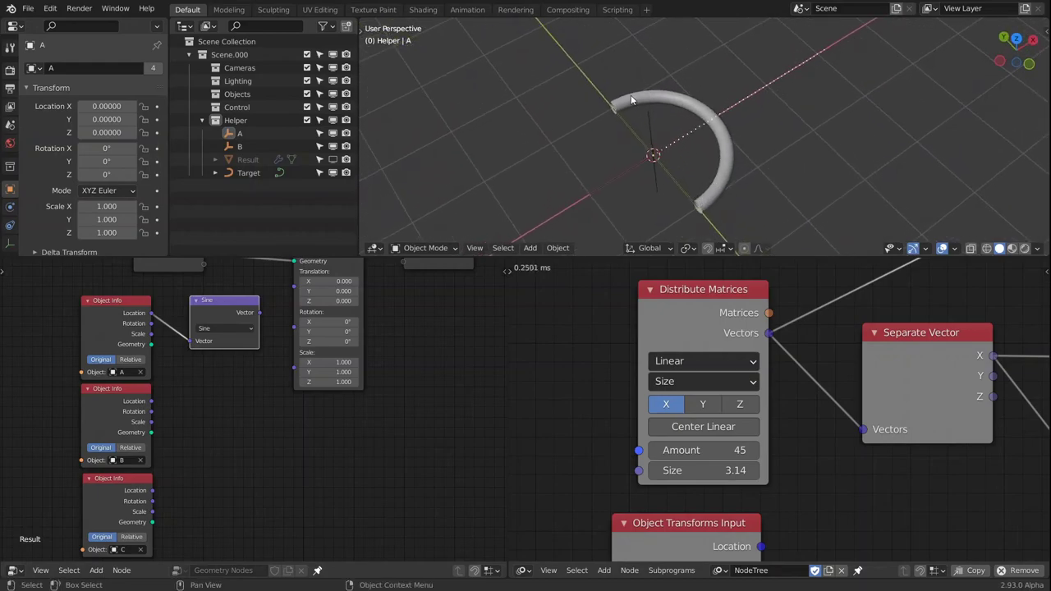
Set the Distribute Matrices node's Size to 2*pi for a full circle
double_click(723, 464)
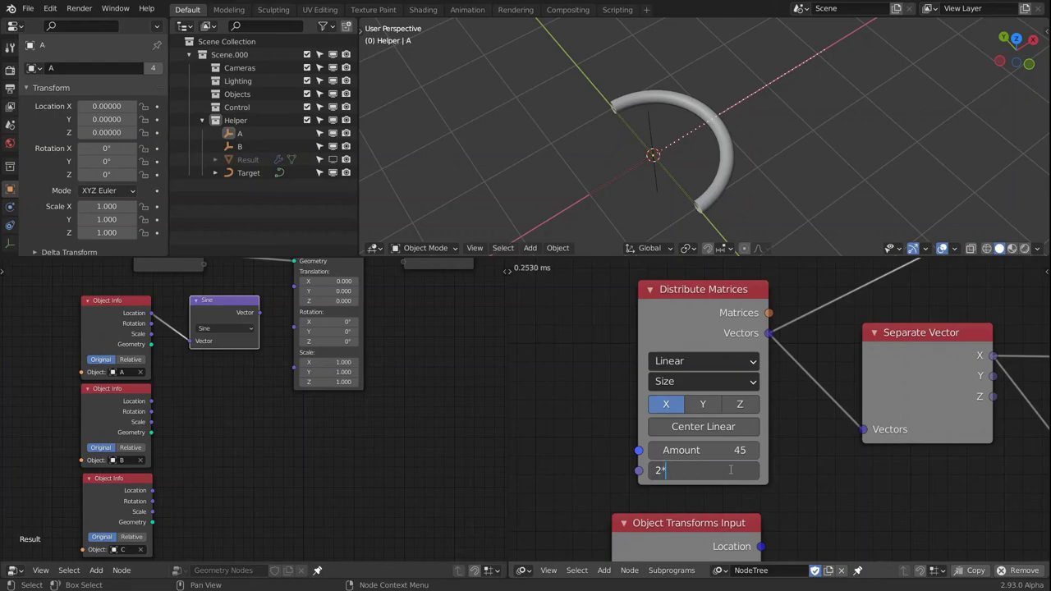
text(2*pi)
key(Return)
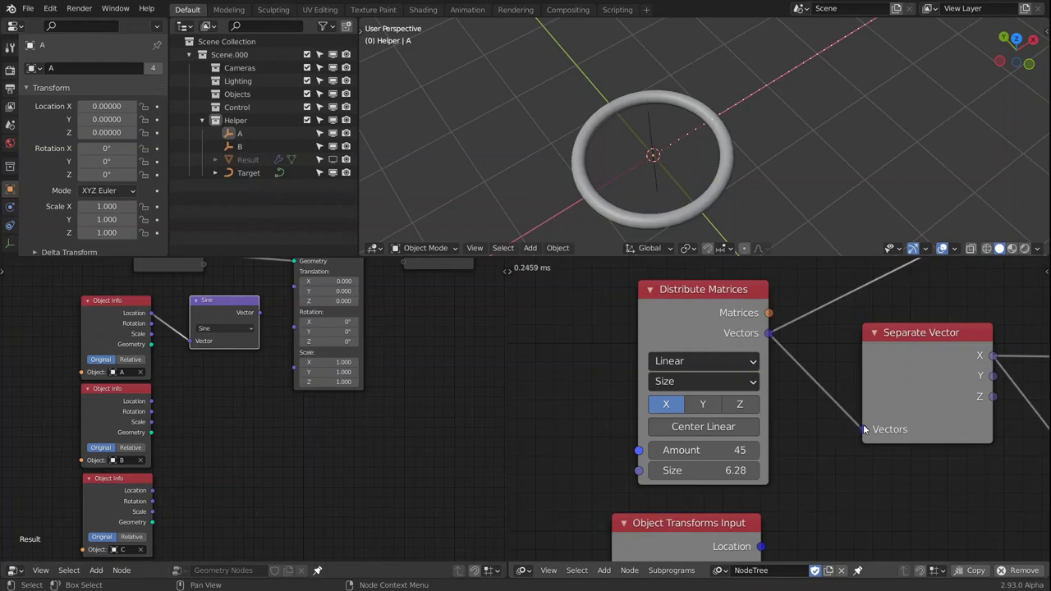
Set the Distribute Matrices node's Size to pi/4
middle_drag(933, 412, 734, 400)
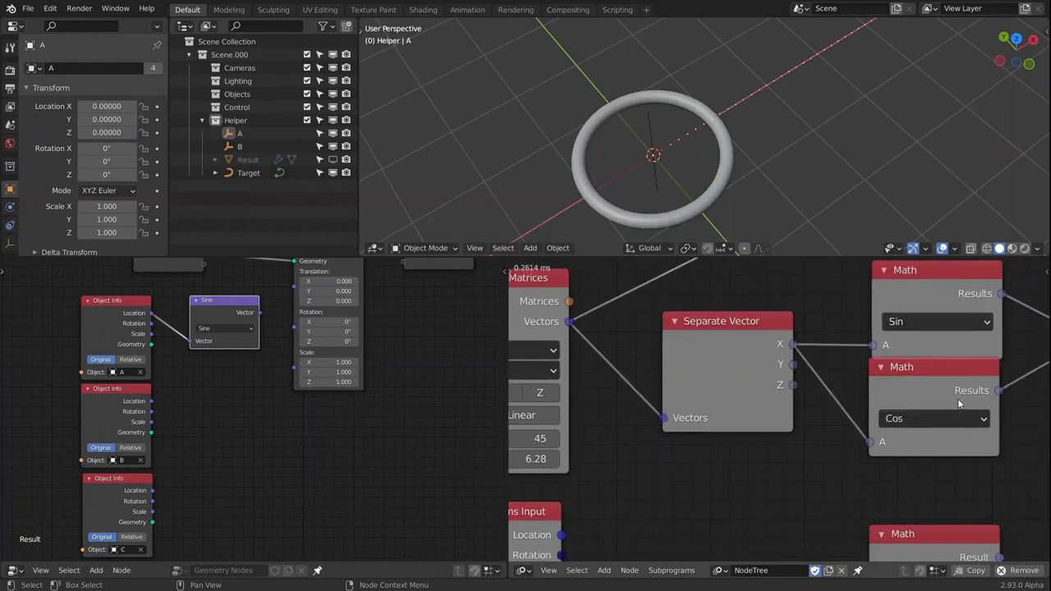
middle_drag(599, 448, 843, 434)
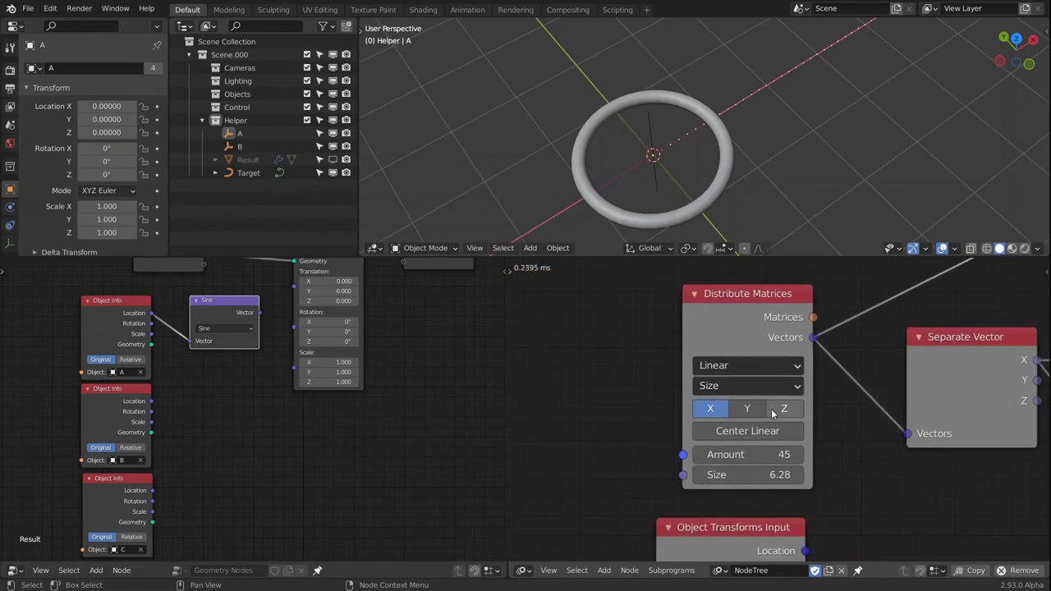
click(755, 474)
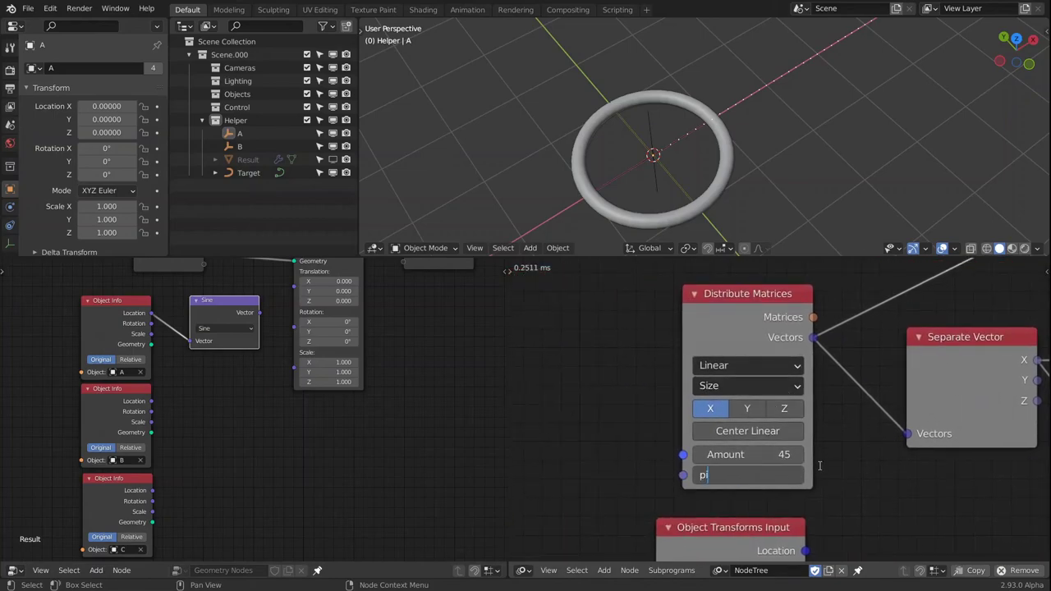
text(pi/4)
key(Return)
Set the Distribute Matrices node's Size to pi/2 for a quarter circle
click(756, 475)
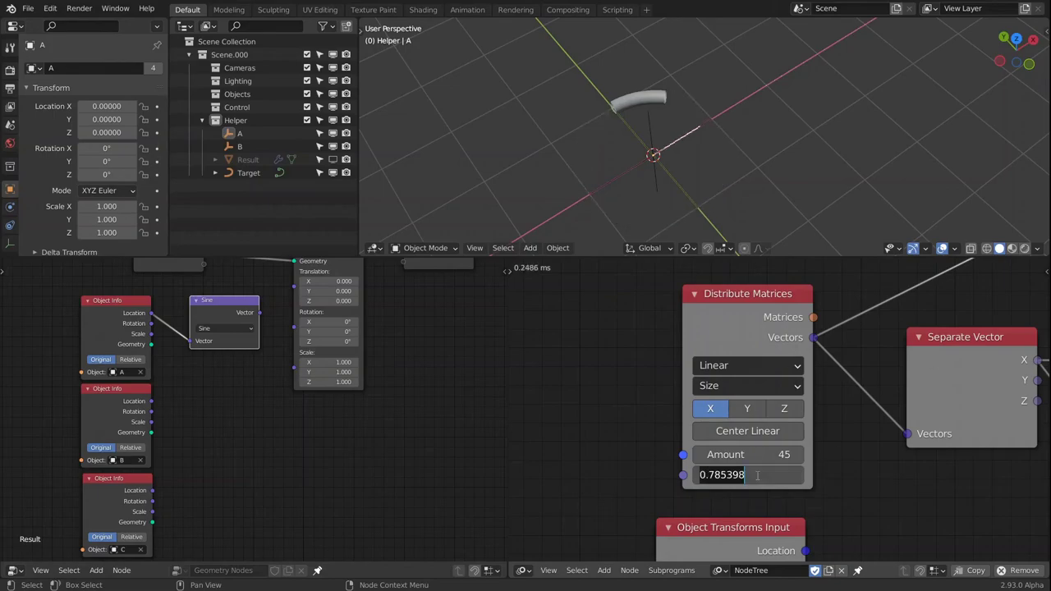
text(pi)
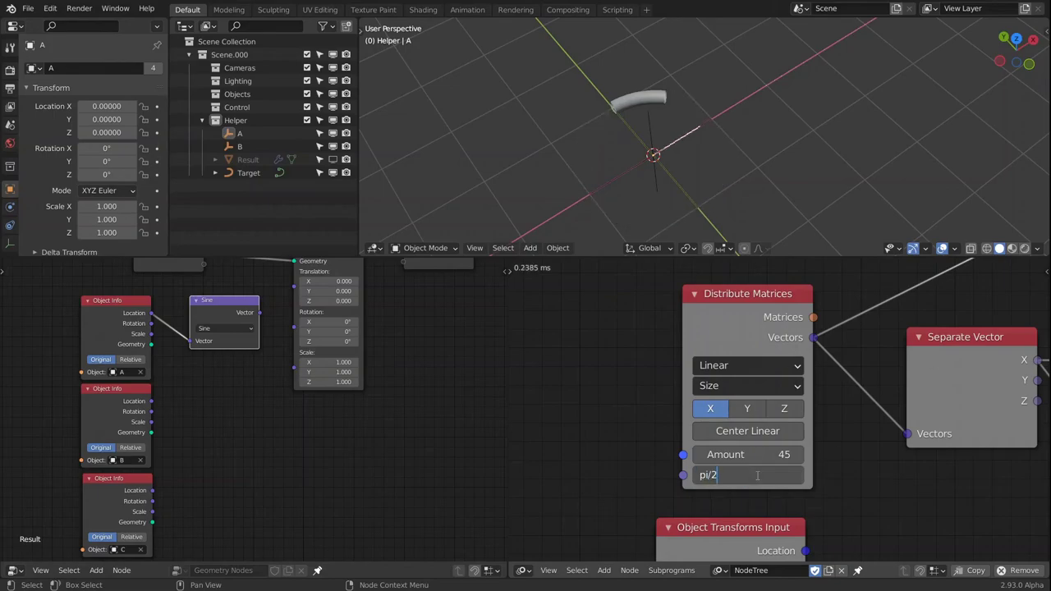
text(/2)
key(Return)
Increase the Distribute Matrices node's Size to 5.59 and review how Separate Vector's X feeds the Sin and Cos Math nodes
middle_drag(760, 130, 854, 143)
drag(756, 475, 873, 475)
middle_drag(821, 214, 700, 179)
middle_drag(817, 427, 515, 435)
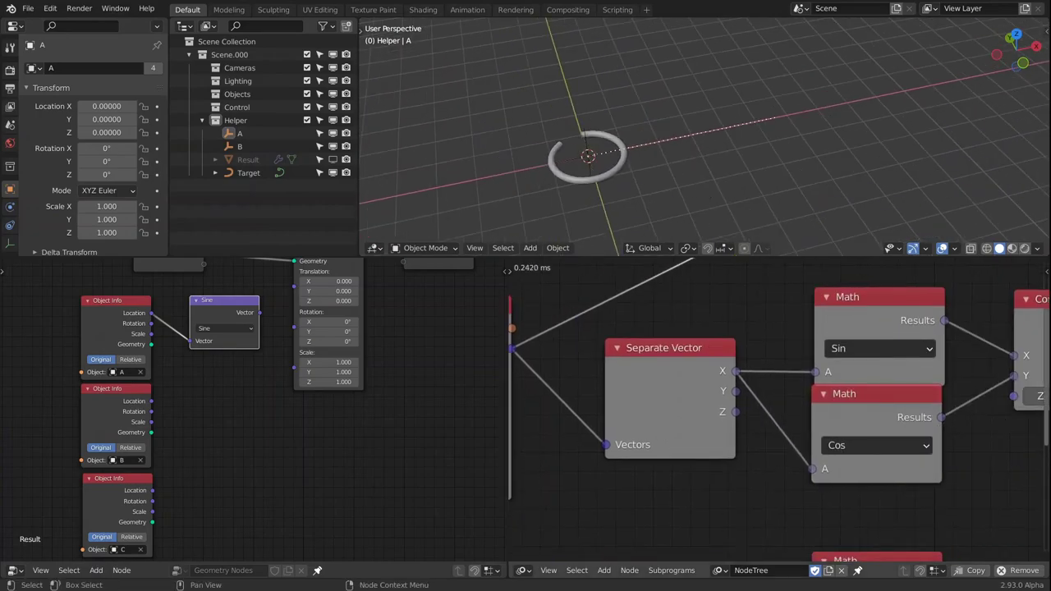
scroll(740, 421, down, 2)
middle_drag(741, 421, 698, 429)
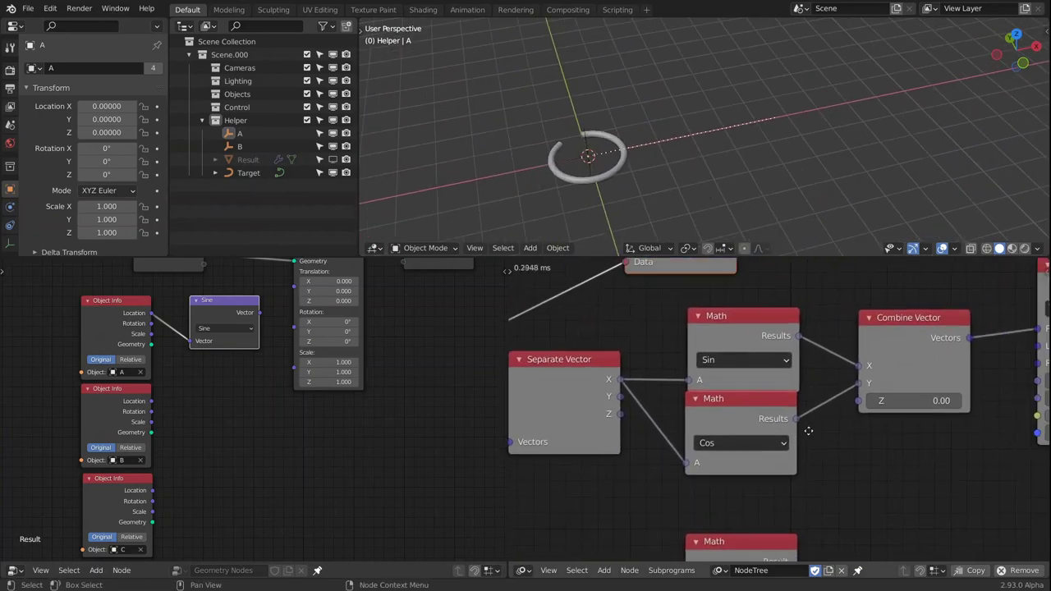
scroll(698, 429, up, 1)
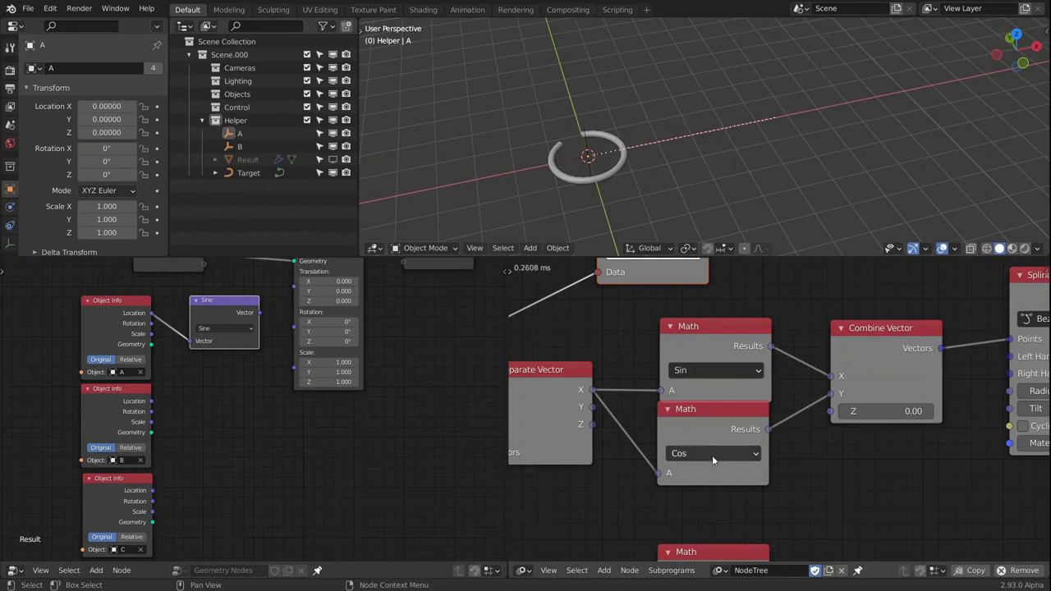
middle_drag(712, 460, 762, 424)
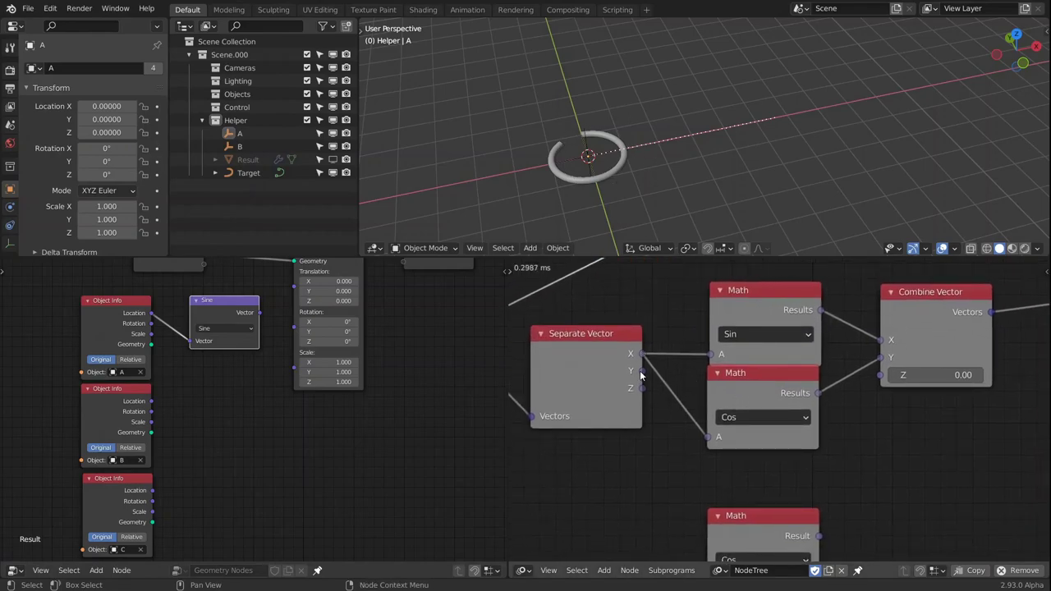
Delete the unconnected Cos Math node and the Cos Math node that feeds Combine Vector's Y input
mouse_move(641, 371)
mouse_down()
mouse_move(716, 371)
mouse_move(632, 376)
mouse_up()
drag(649, 415, 662, 417)
scroll(744, 345, down, 2)
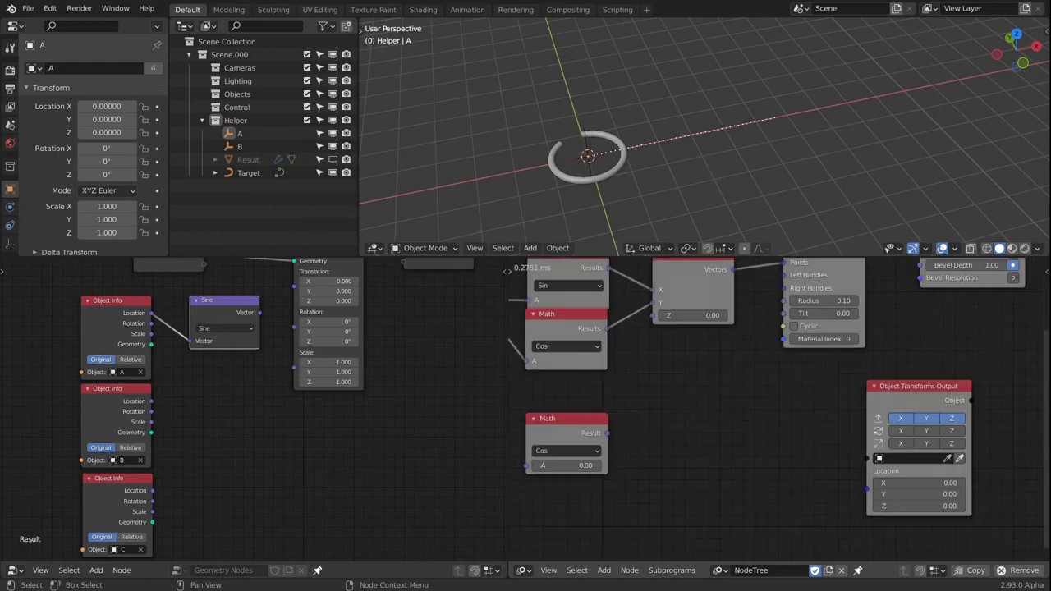
click(565, 433)
key(x)
middle_drag(580, 336, 717, 426)
click(718, 427)
key(x)
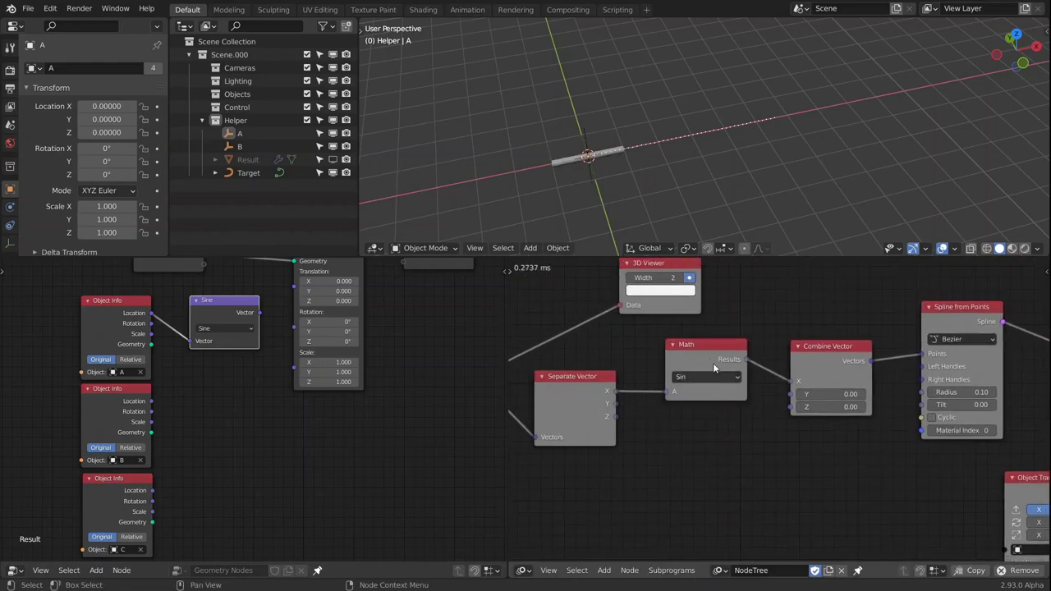
Connect Separate Vector's X output to Combine Vector's X input and route the Sin result into its Z input
drag(714, 369, 730, 454)
drag(615, 391, 792, 382)
drag(763, 443, 791, 408)
drag(714, 429, 701, 408)
Delete the 3D Viewer, Object Transforms Output and Object Transforms Input nodes from the tree
middle_drag(660, 287, 653, 331)
click(654, 305)
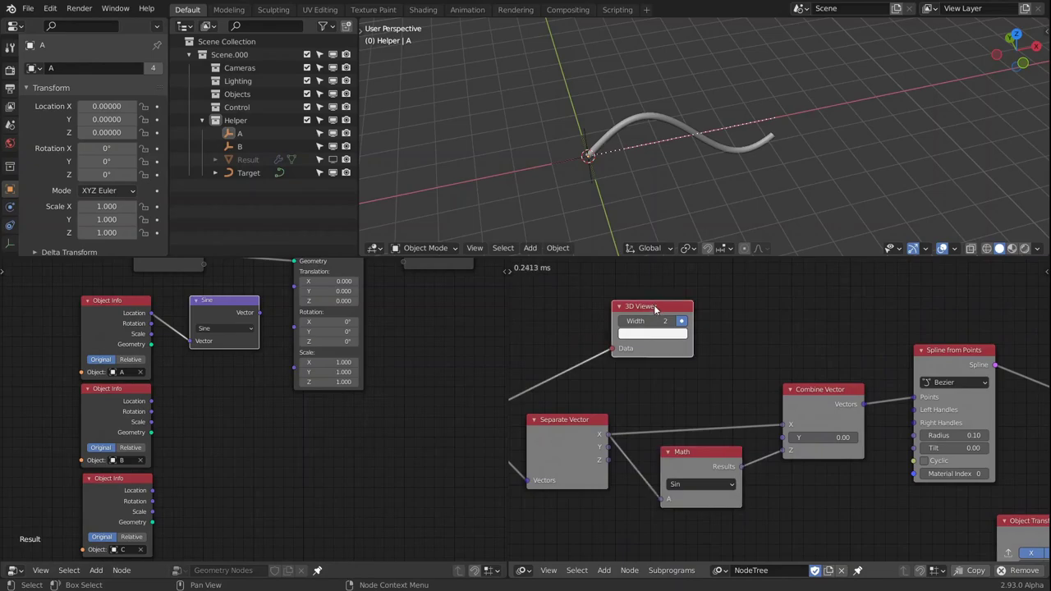
key(x)
scroll(860, 473, down, 1)
middle_drag(1019, 527, 859, 473)
click(859, 473)
key(x)
ctrl+scroll(683, 511, left, 6)
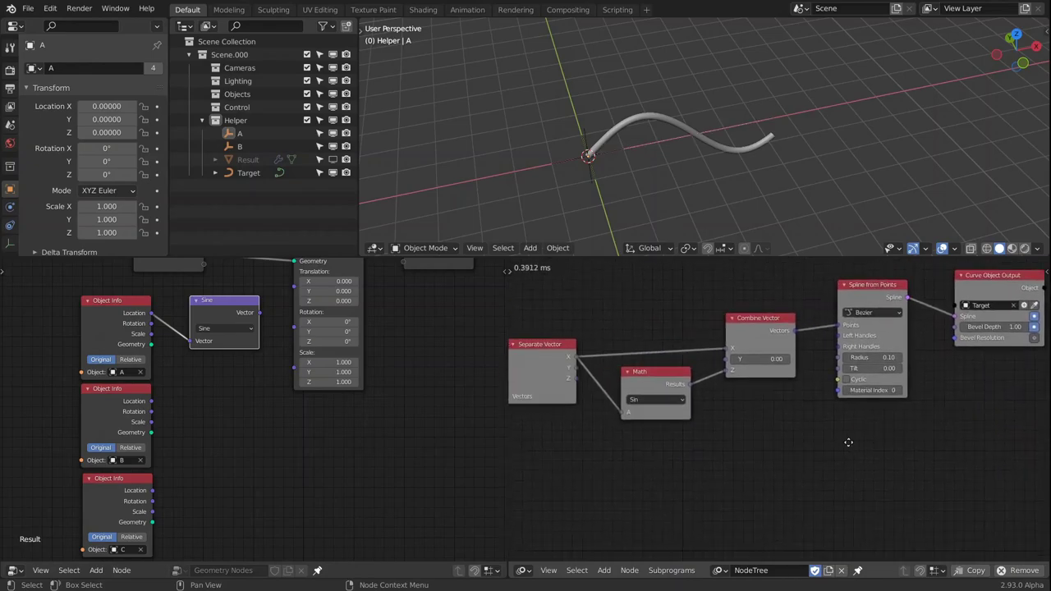
drag(719, 479, 607, 542)
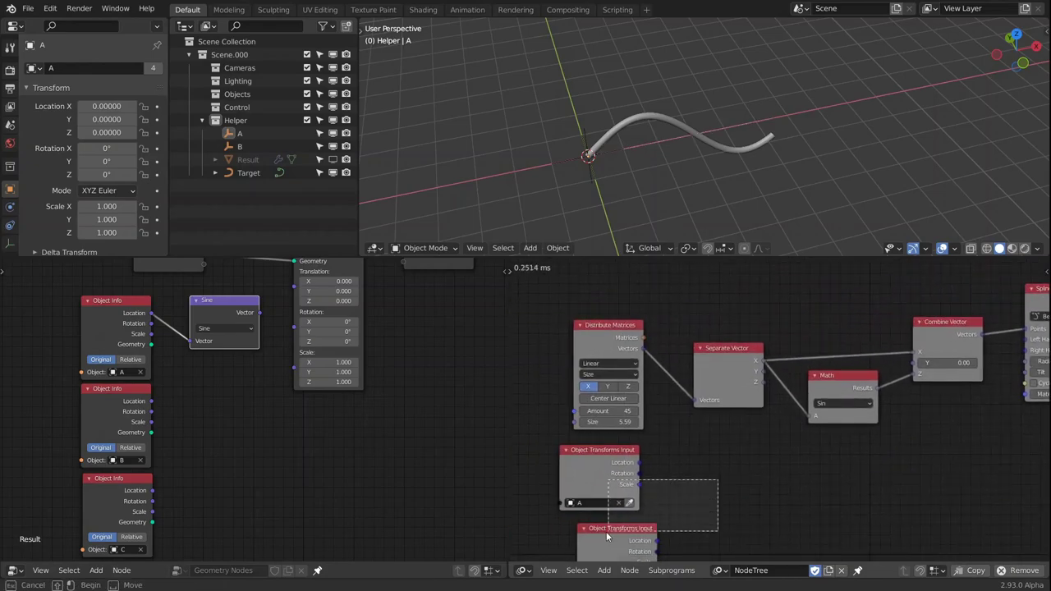
key(x)
Set the Distribute Matrices node's Size to tau
scroll(630, 419, up, 2)
click(630, 419)
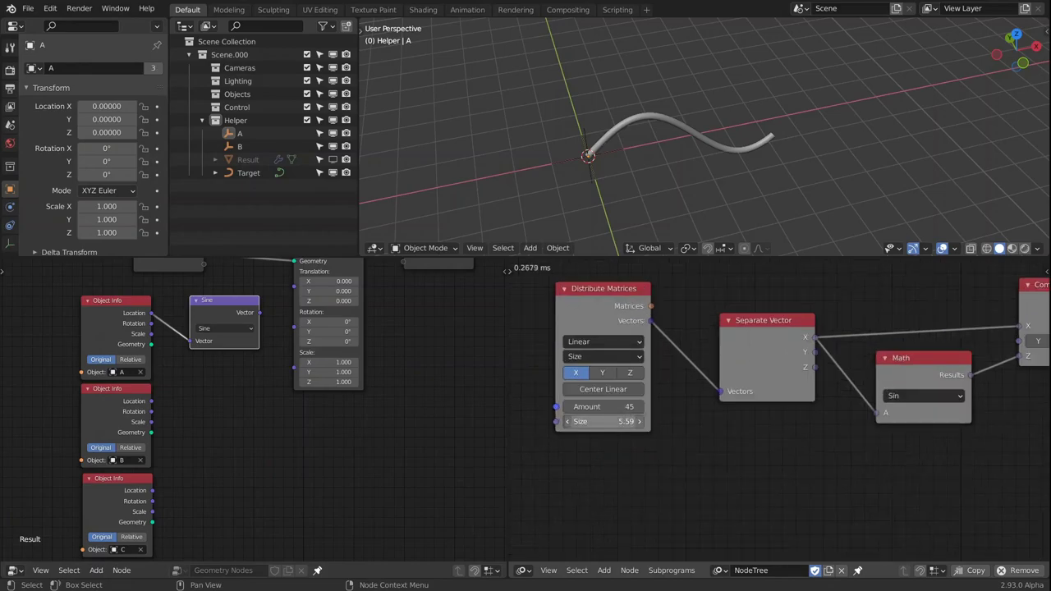
text(tau)
key(Return)
Insert a duplicate of the Sin Math node between Separate Vector and Sin, switched to Multiply with B set to 1
middle_drag(892, 423, 727, 393)
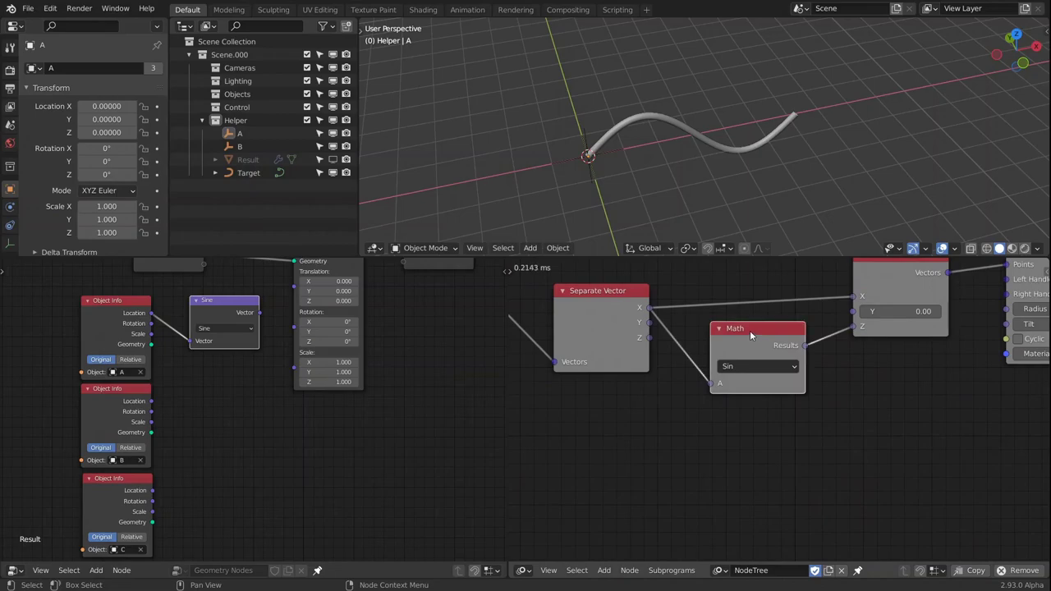
key(shift+d)
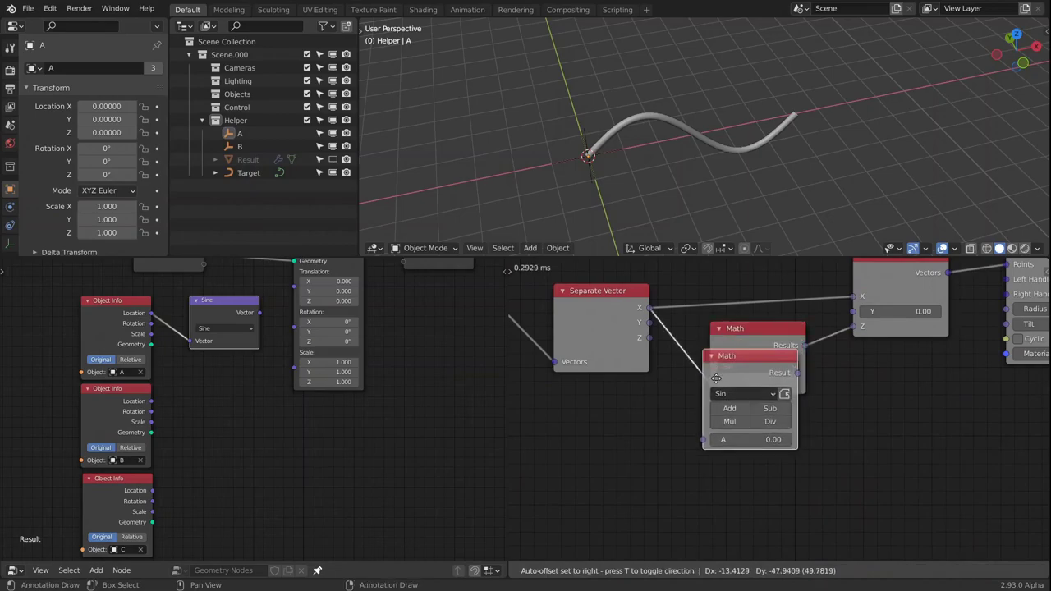
click(739, 355)
click(731, 400)
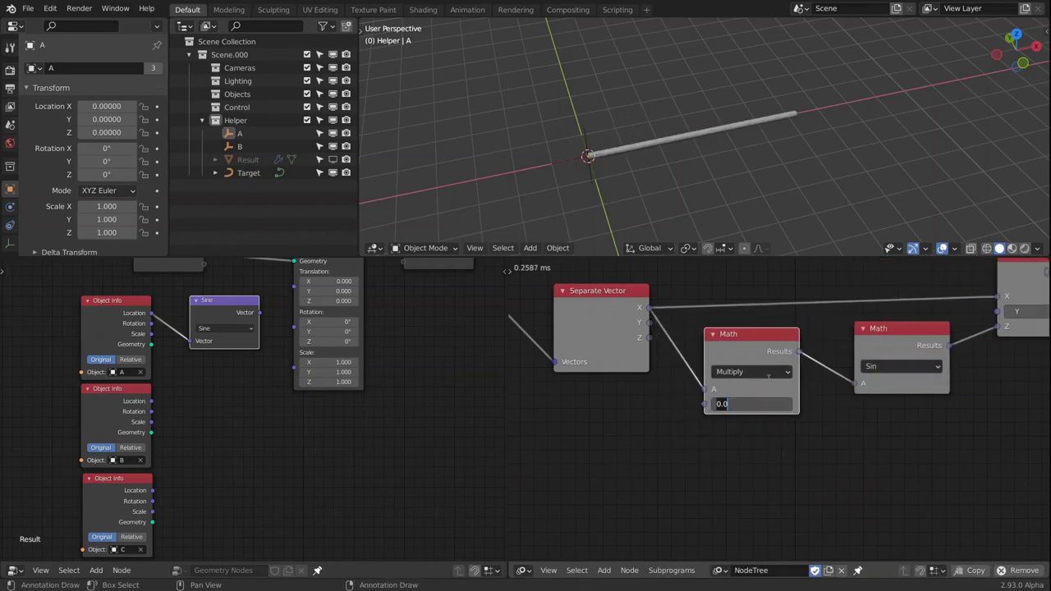
middle_drag(807, 435, 698, 446)
click(657, 415)
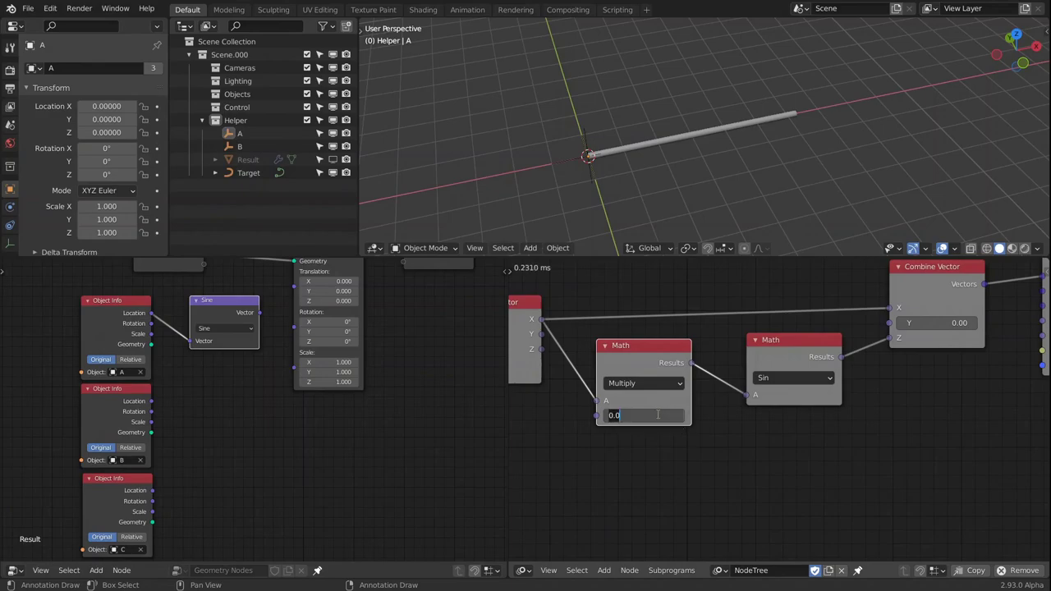
key(Return)
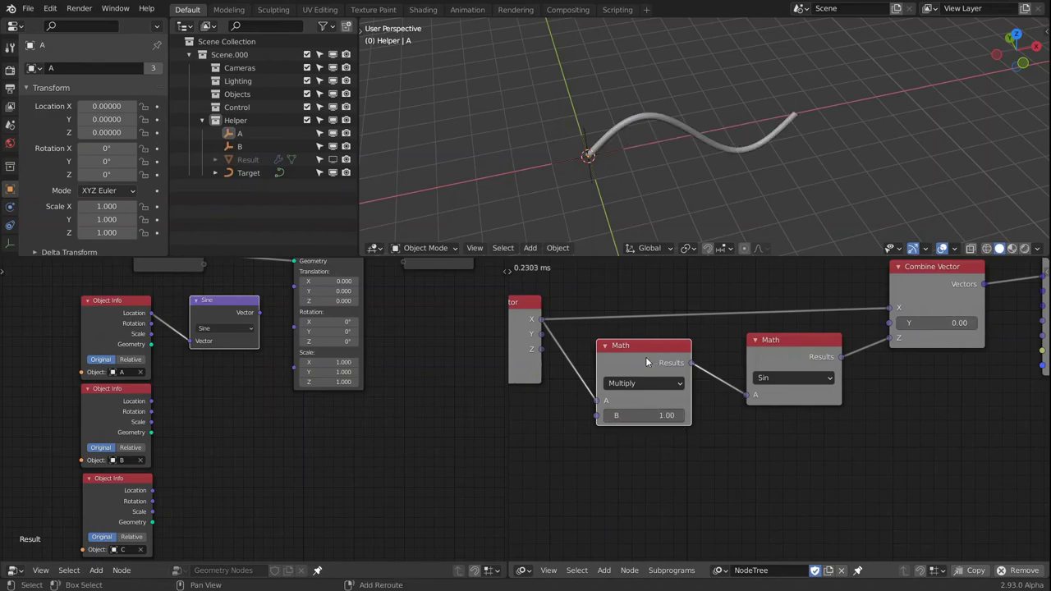
Insert a duplicate of the Multiply node between Multiply and Sin and switch it to Add
key(shift+d)
click(734, 382)
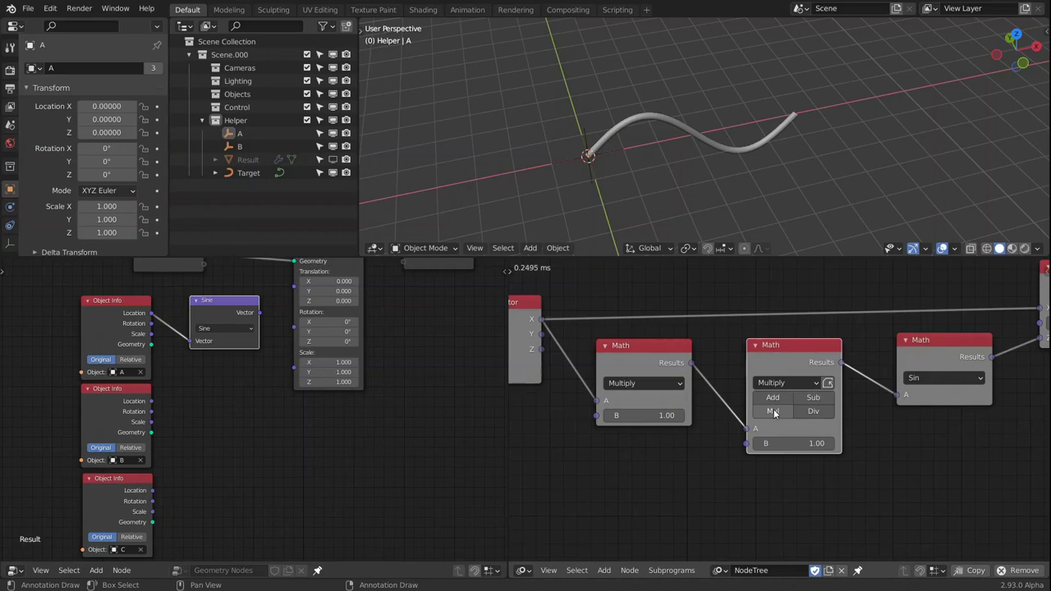
click(772, 397)
middle_drag(869, 444, 692, 413)
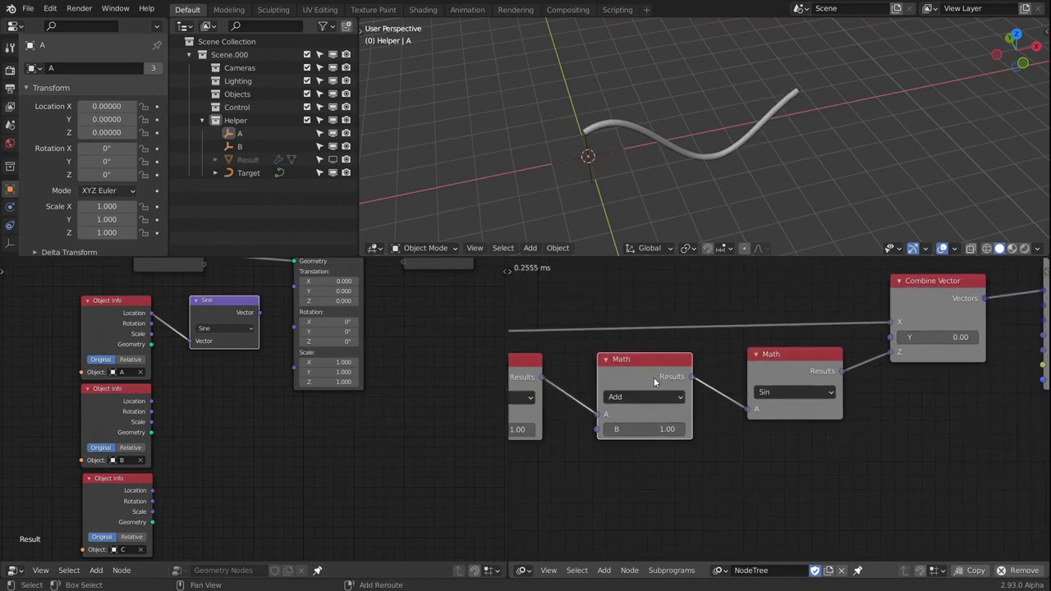
Insert a copy of the Add node between Sin and Combine Vector and set B to 0 on both Add nodes
key(shift+d)
click(955, 366)
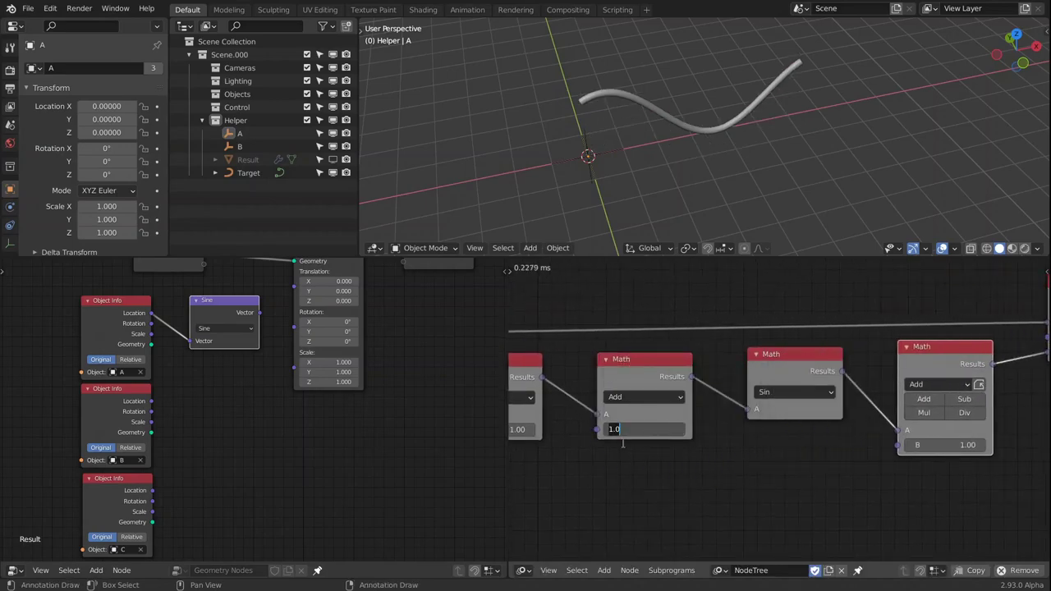
key(Return)
middle_drag(919, 463, 715, 456)
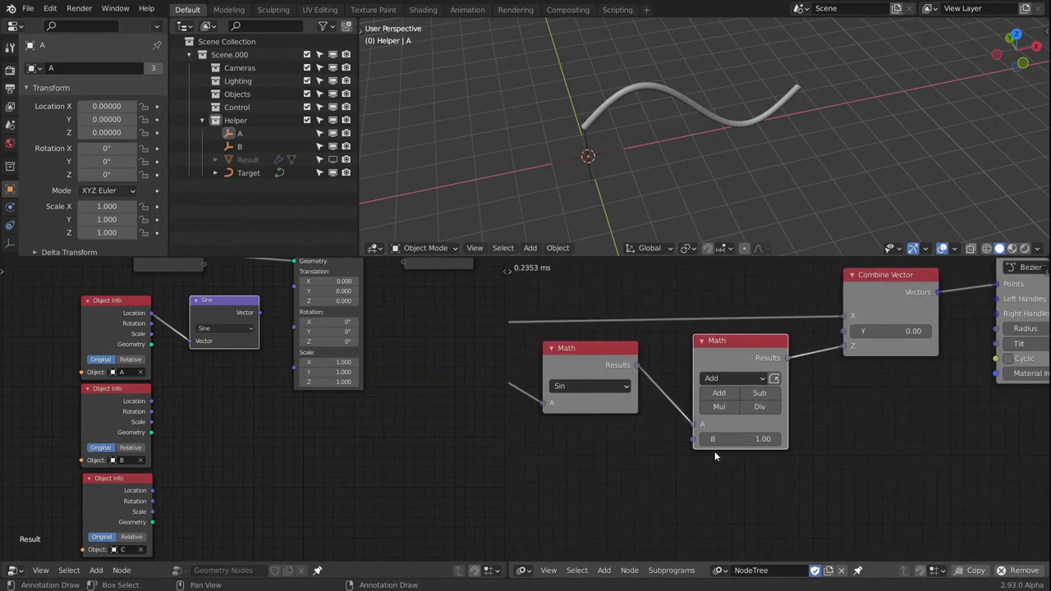
click(750, 440)
text(0)
key(Return)
Insert a duplicate of the Multiply node between Sin and the last Add node
scroll(873, 374, down, 2)
ctrl+scroll(574, 416, left, 5)
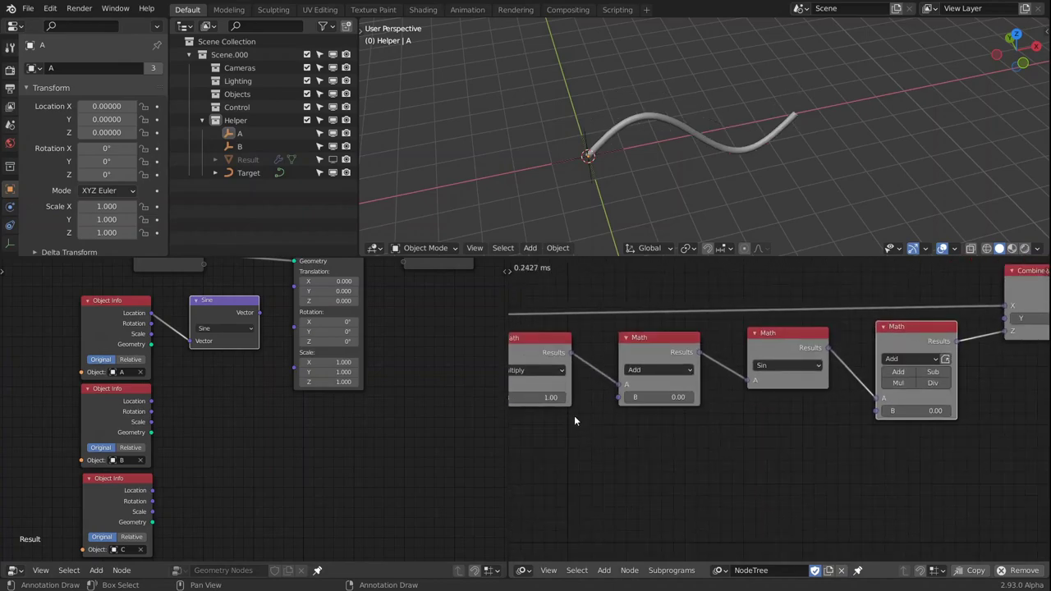
key(shift+d)
click(963, 372)
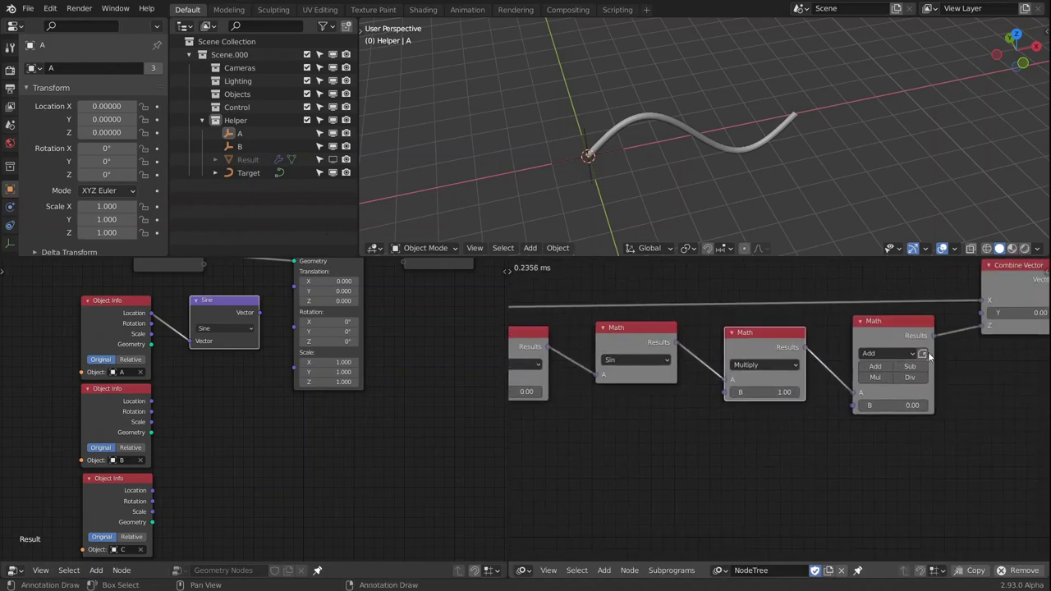
Examine the Multiply and Add pairs before and after the Sin node by selecting each pair in turn
scroll(736, 465, left, 5)
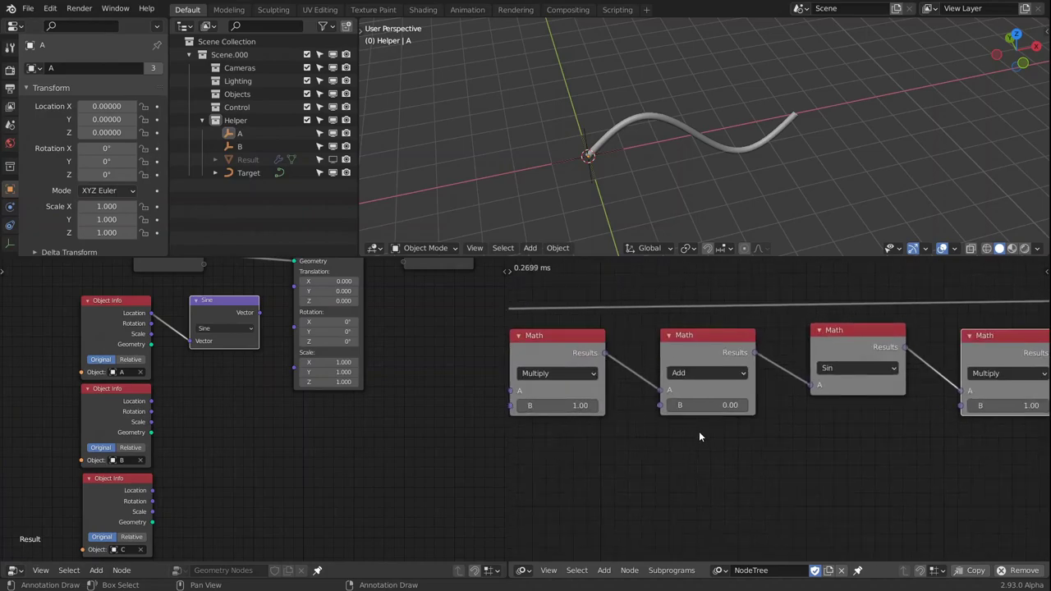
scroll(698, 437, down, 3)
scroll(893, 454, right, 3)
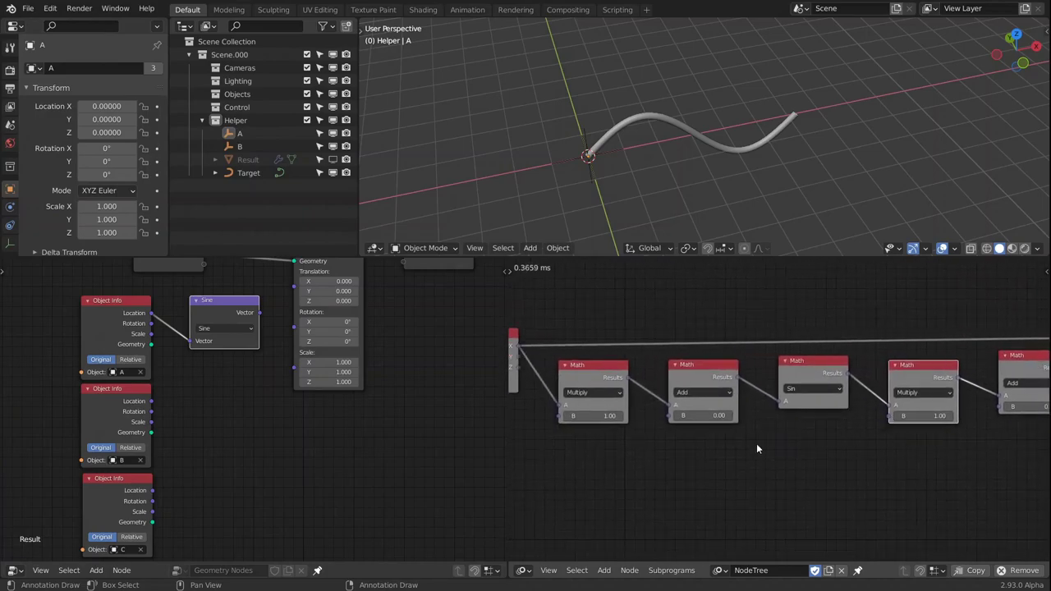
drag(584, 358, 712, 440)
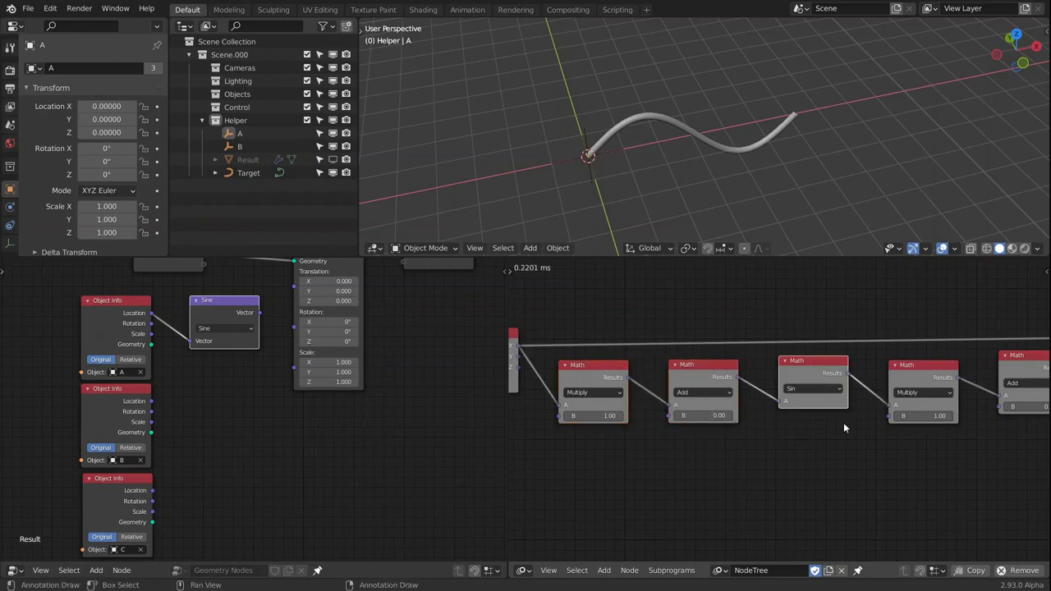
middle_drag(843, 422, 744, 425)
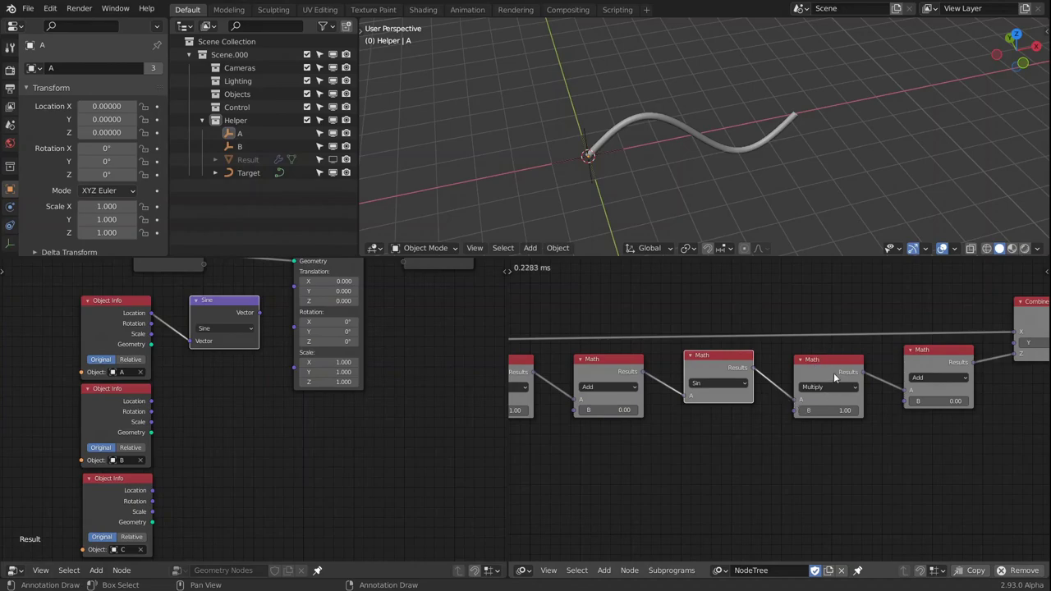
drag(824, 352, 943, 432)
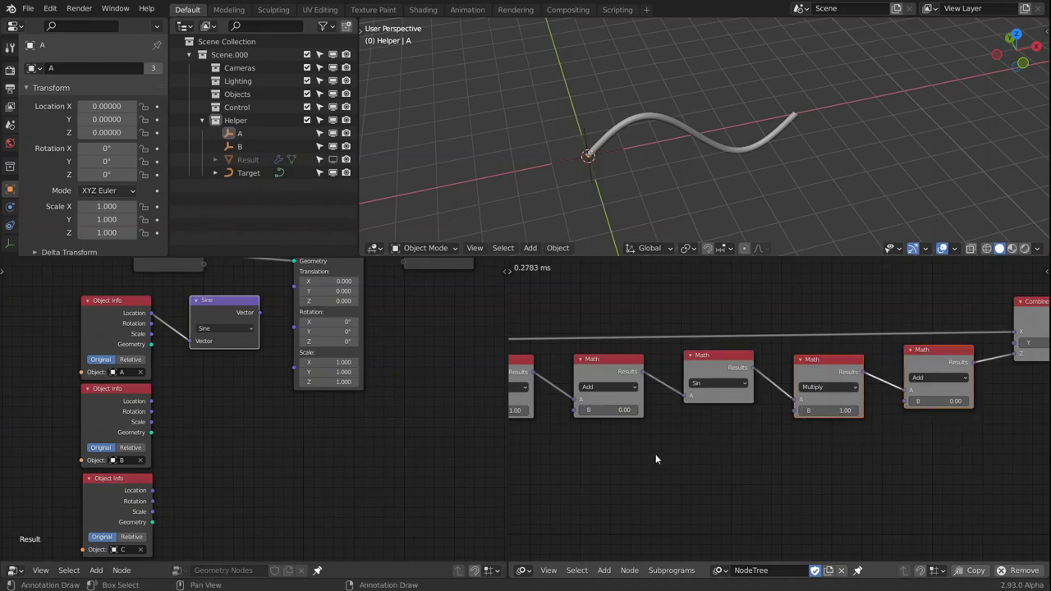
Set B to 3.25 on the Multiply node before Sin and to 18.96 on the Add node before Sin
middle_drag(655, 454, 782, 426)
scroll(665, 415, up, 2)
middle_drag(664, 415, 715, 432)
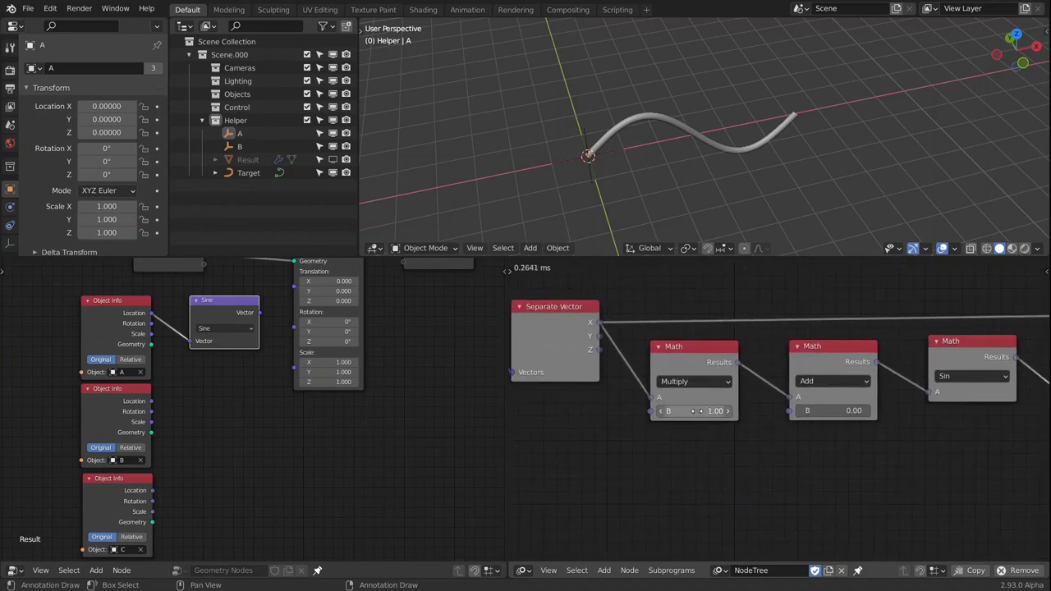
drag(694, 410, 776, 410)
ctrl+scroll(731, 408, right, 3)
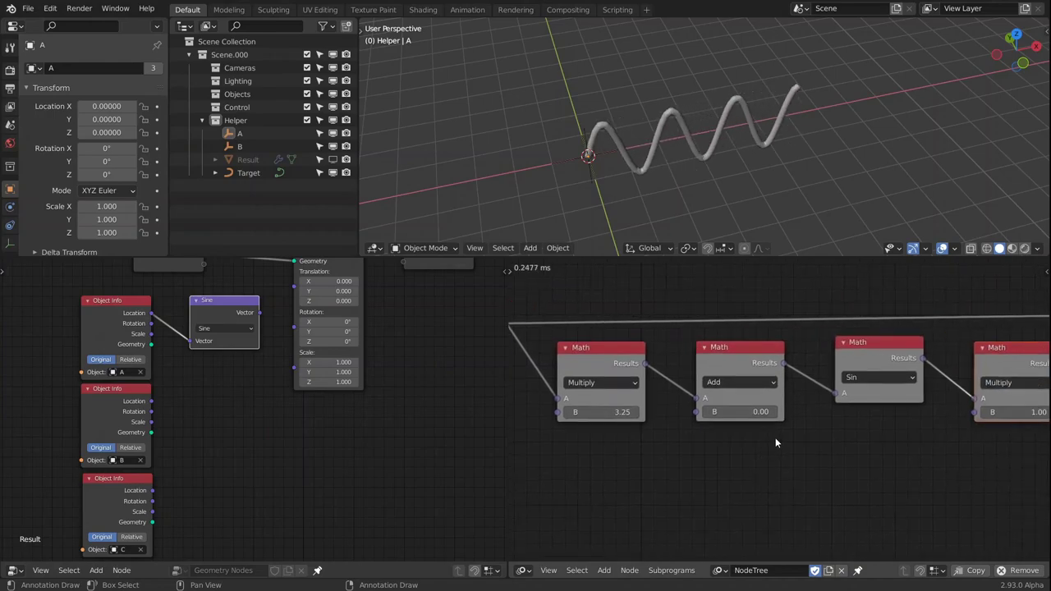
middle_drag(775, 443, 736, 440)
drag(703, 416, 913, 416)
Set B to 2.14 on the Multiply node after Sin and to 0.93 on the final Add node
middle_drag(828, 472, 587, 456)
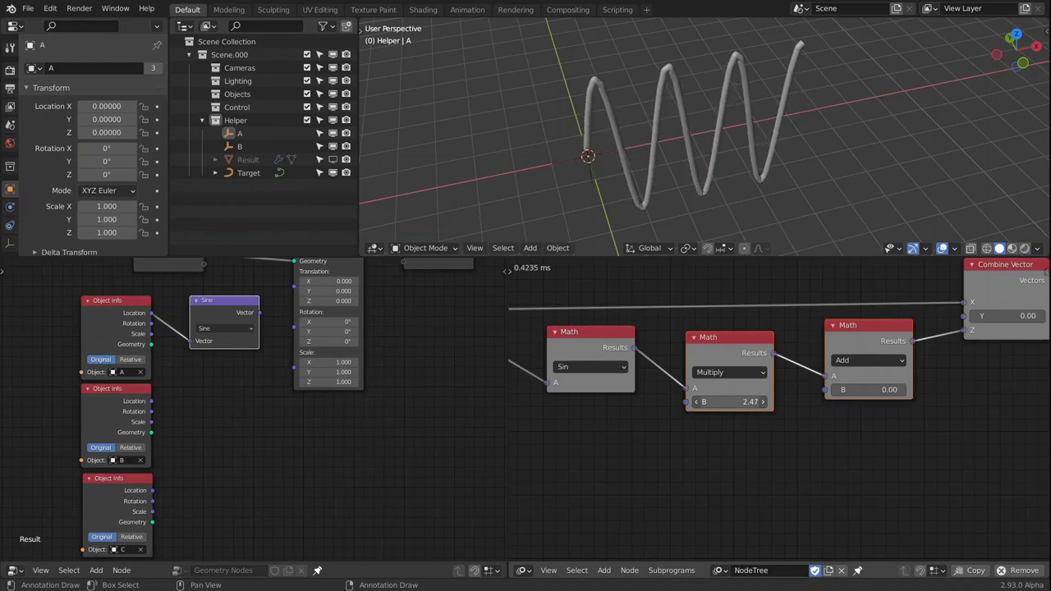
drag(729, 401, 684, 401)
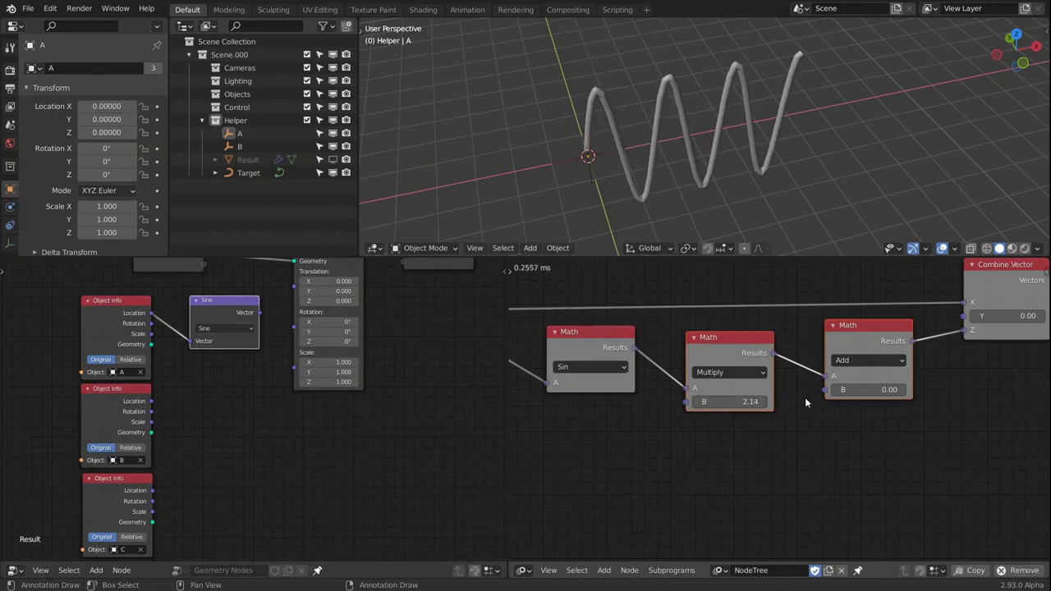
drag(870, 390, 841, 389)
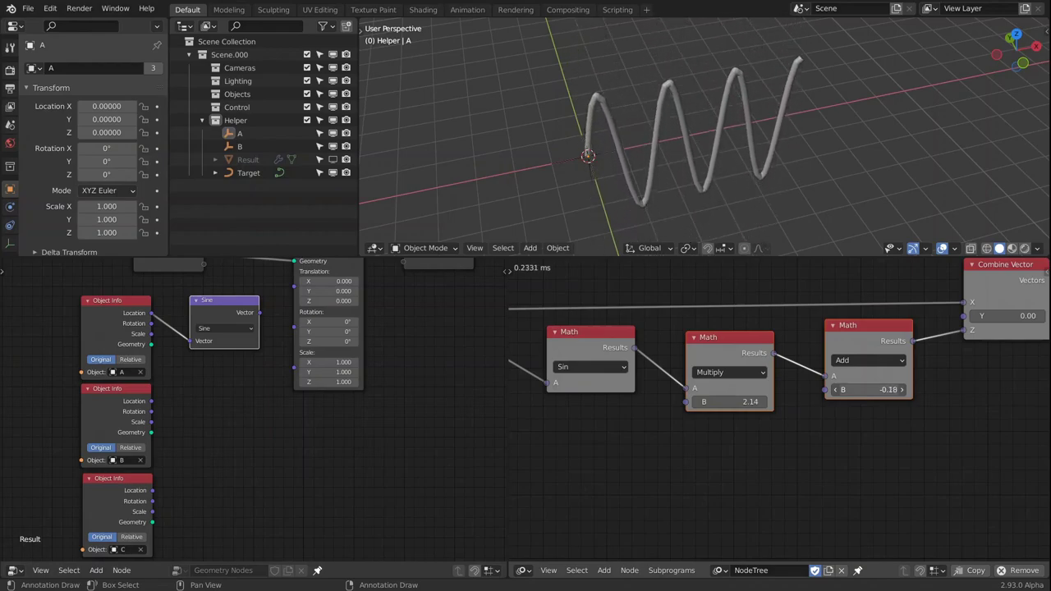
scroll(690, 437, down, 5)
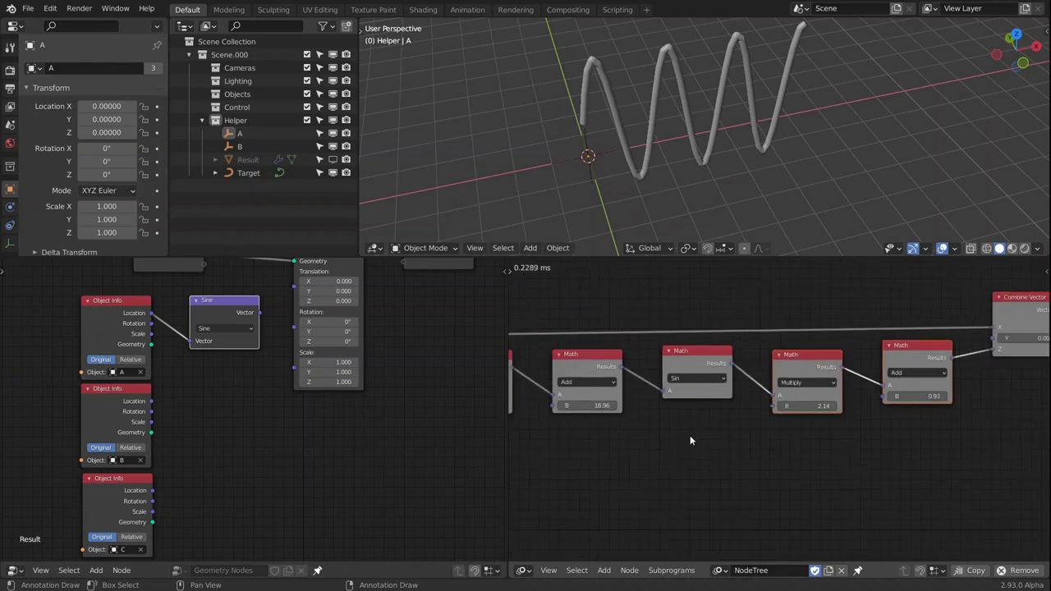